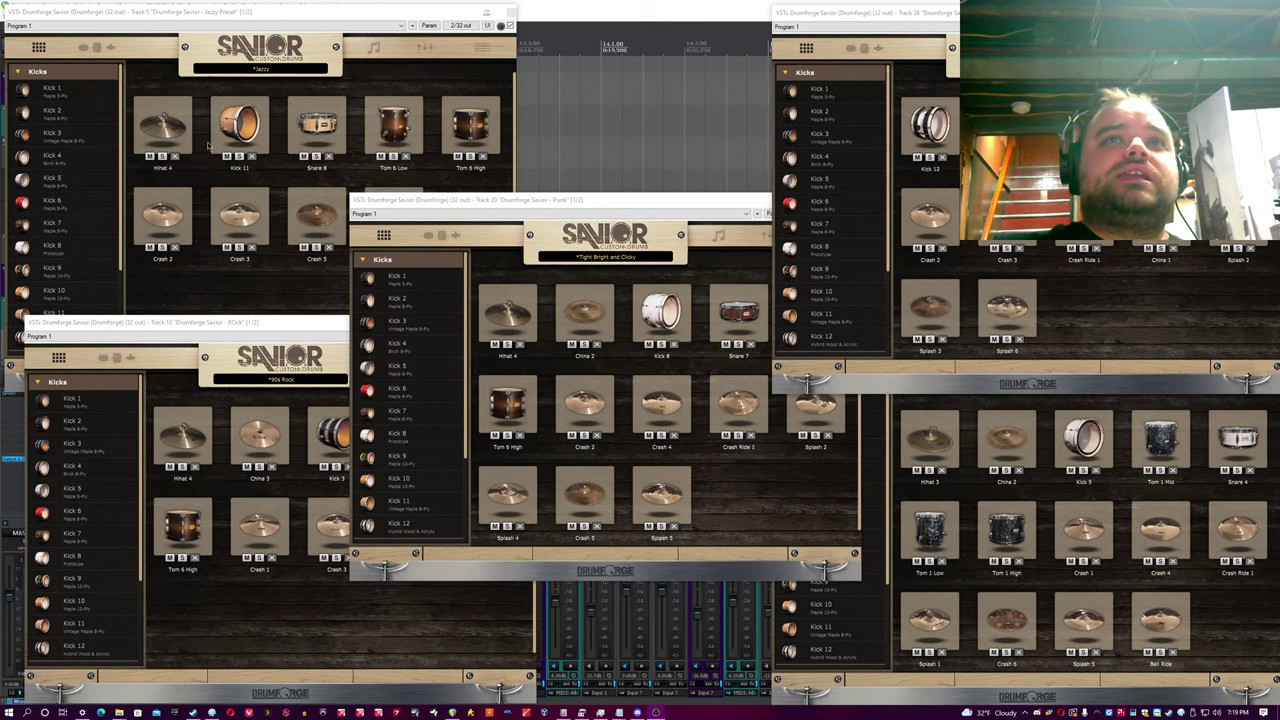
Step: Bring the Punk, THALL and Metal drum plugin windows forward in turn to compare their kits with the other presets
left_click_drag(219, 325, 209, 327)
left_click(563, 202)
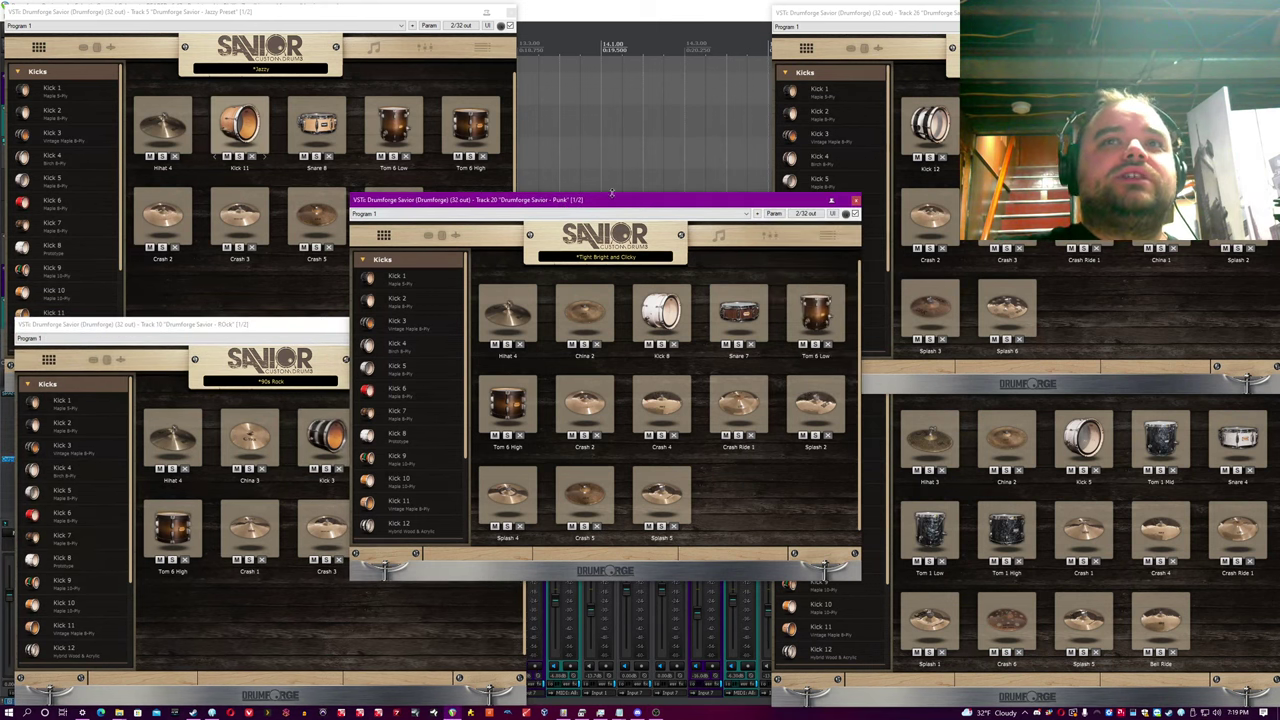
left_click(866, 13)
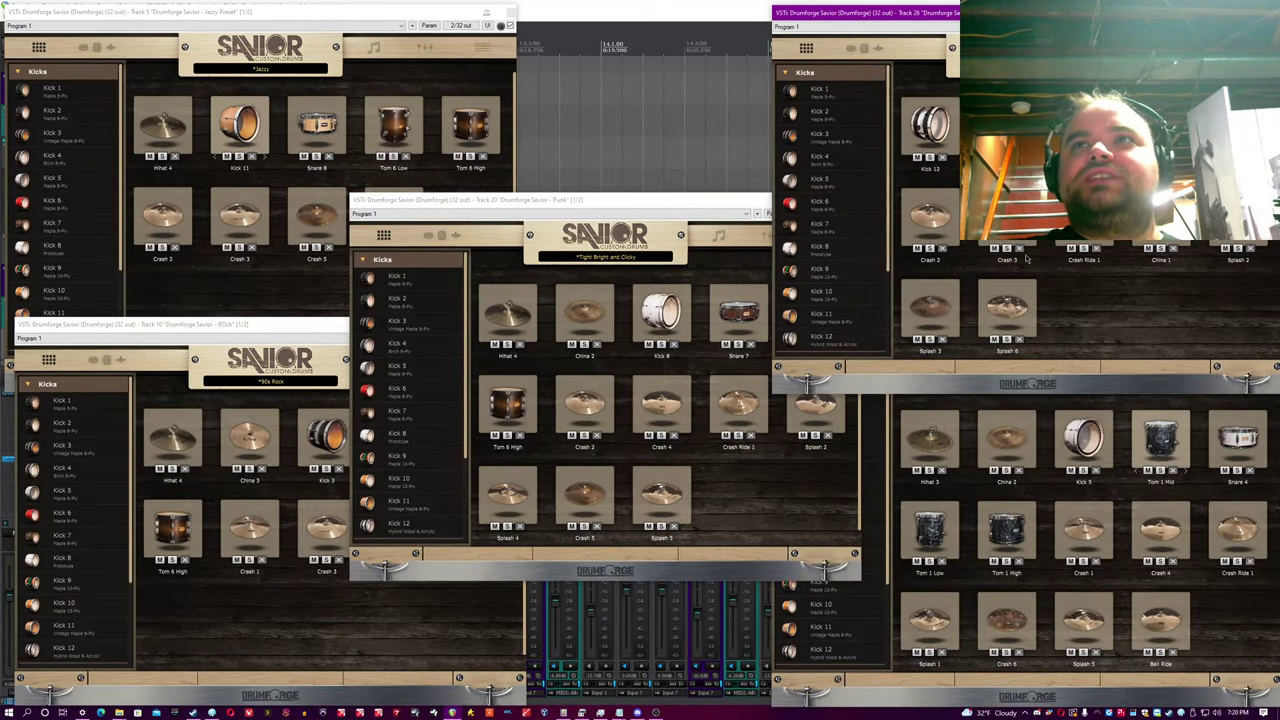
left_click(1238, 637)
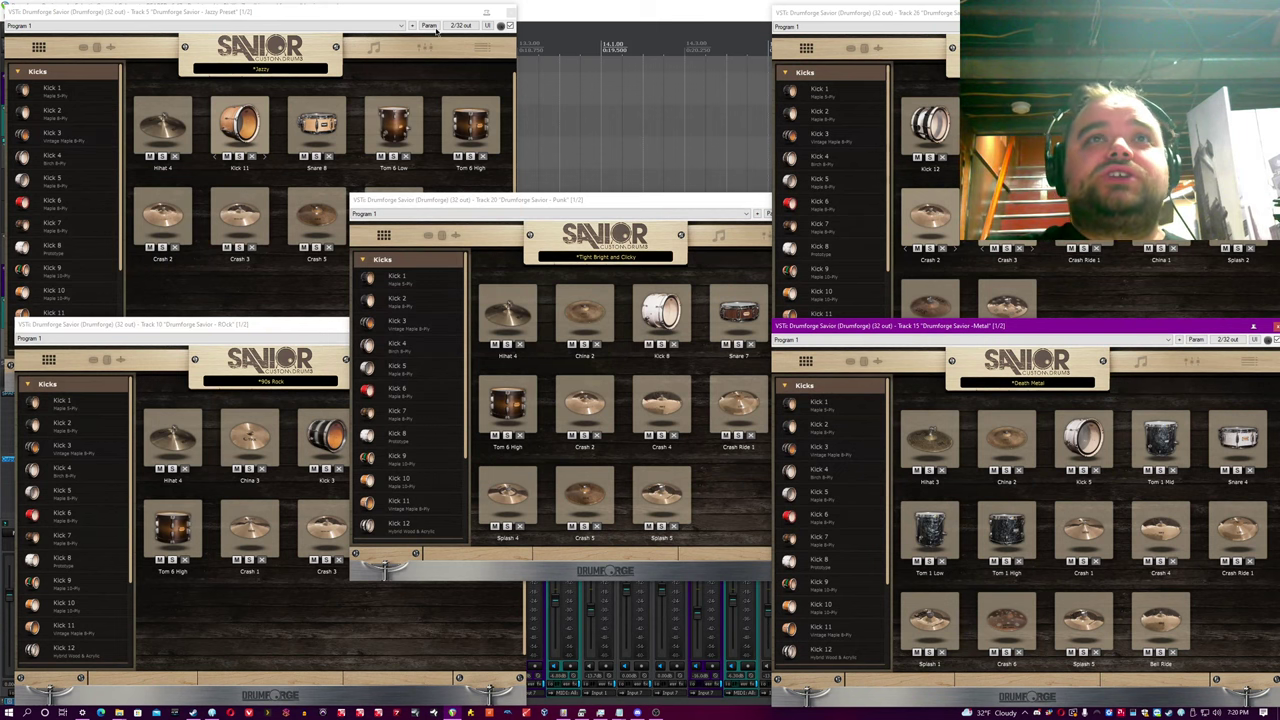
Step: Close the THALL, Metal, Punk and Rock drum plugin windows and move the Jazzy Preset window clear of the track list
left_click_drag(1040, 13, 995, 18)
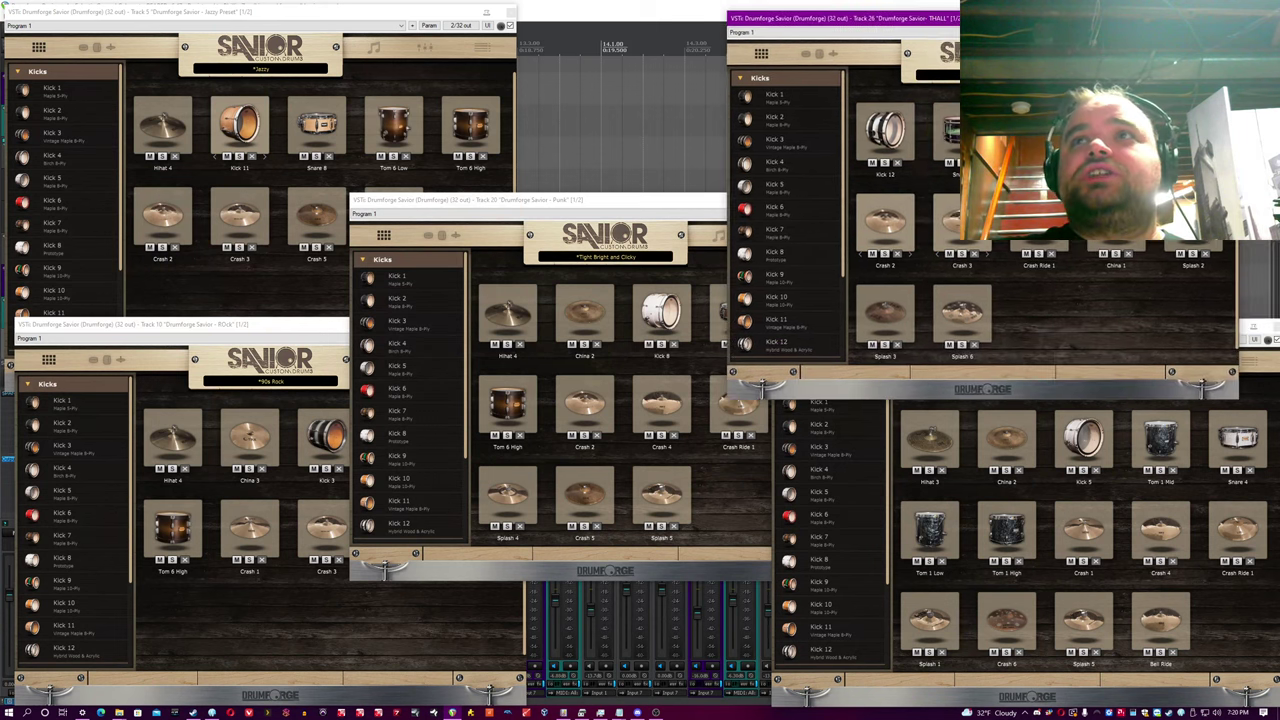
left_click(1230, 18)
left_click_drag(1243, 325, 1026, 260)
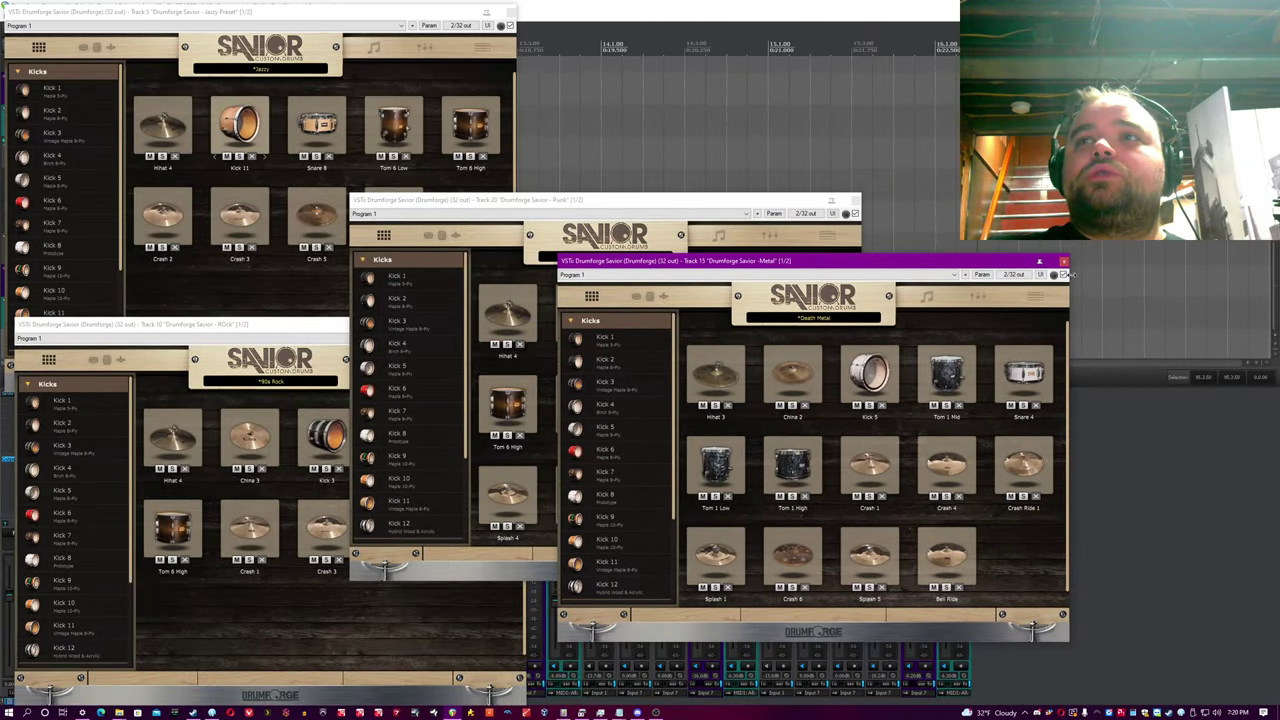
left_click(1063, 261)
left_click(855, 200)
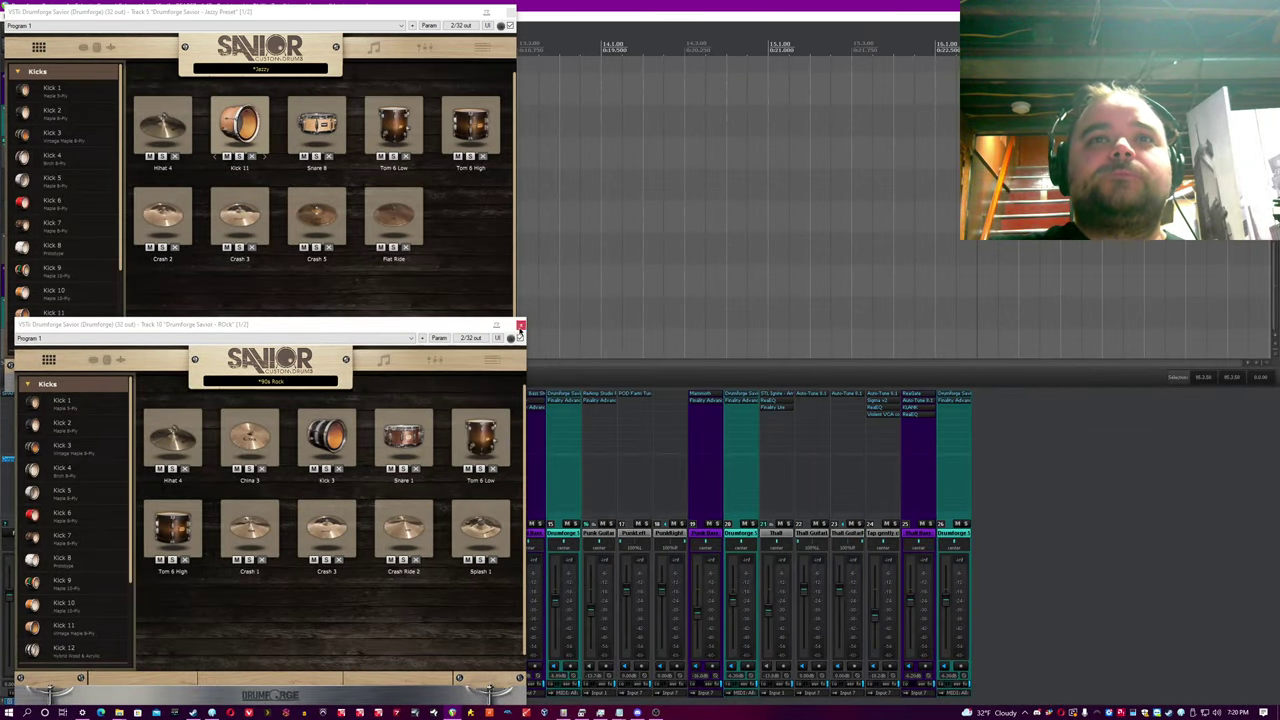
left_click(520, 326)
left_click_drag(284, 12, 701, 234)
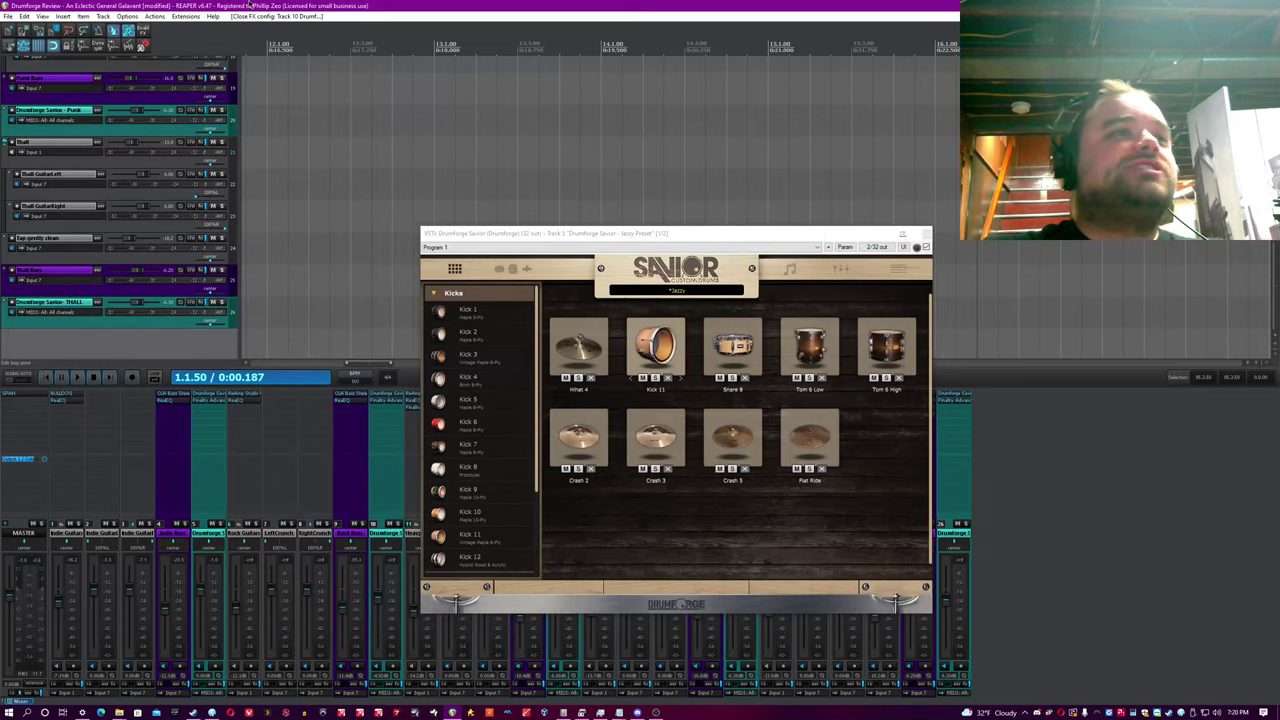
Step: Save the project and select the first Indie guitar track in the mixer to bring the Indie tracks into view
key("ctrl+s")
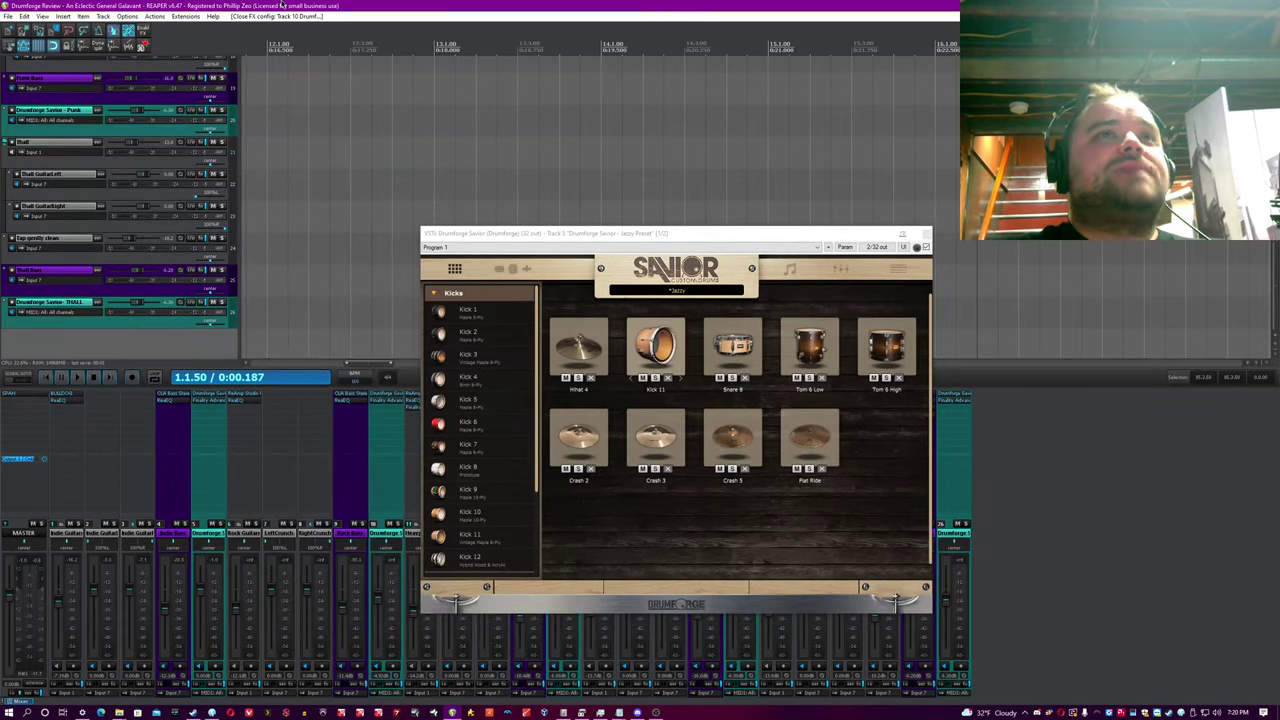
left_click(35, 538)
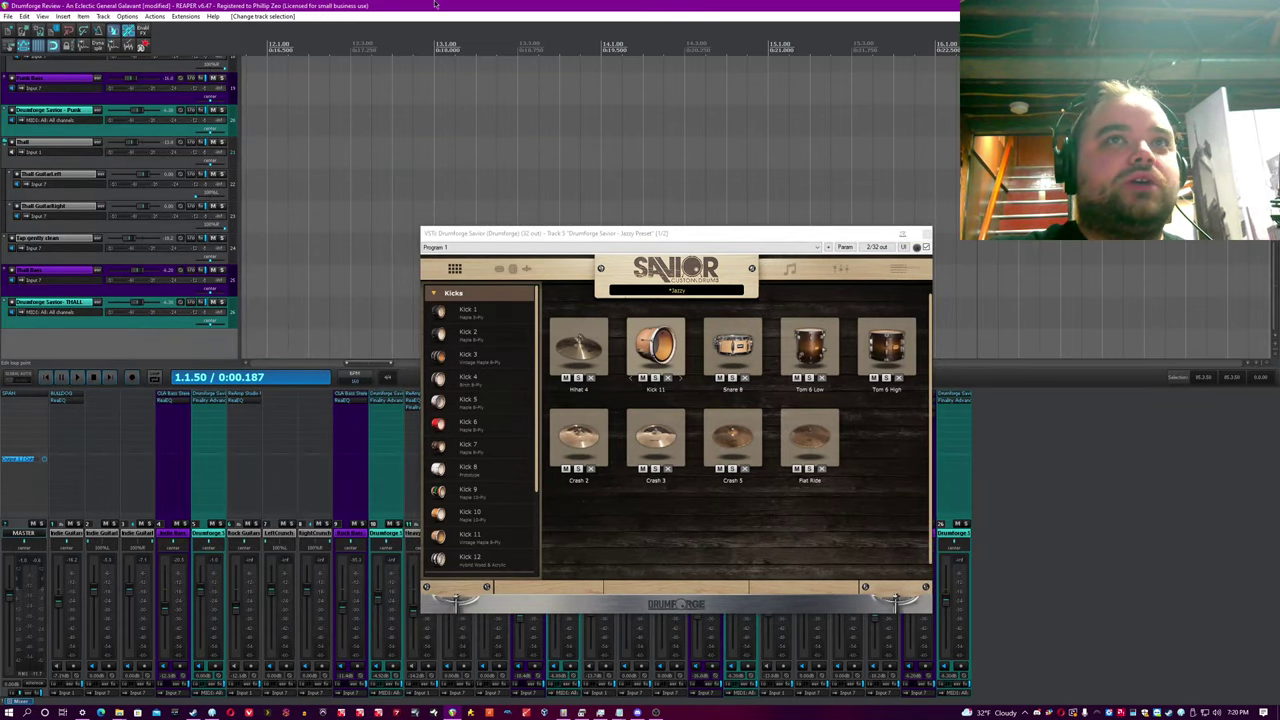
key("ctrl+s")
left_click(57, 533)
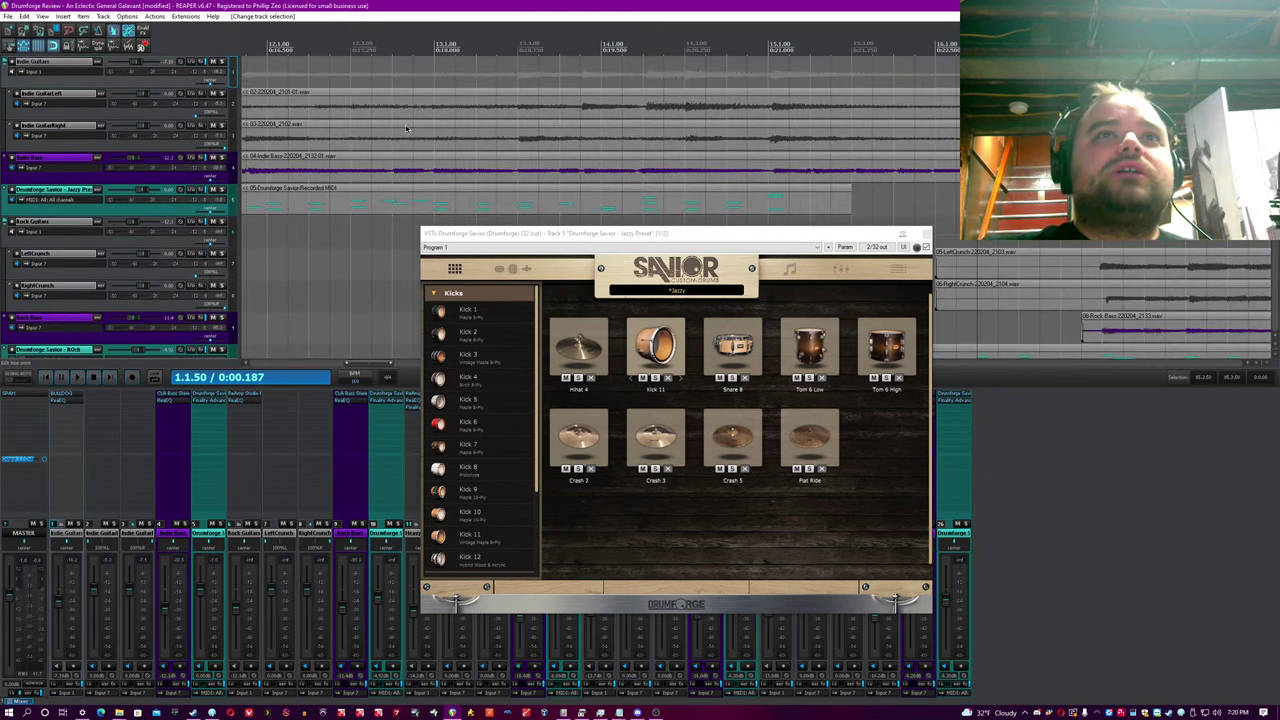
Step: Set the play position to the start of the project and move the drum plugin window away from the Indie clips
scroll(406, 128, "down", 10)
scroll(406, 128, "up", 8)
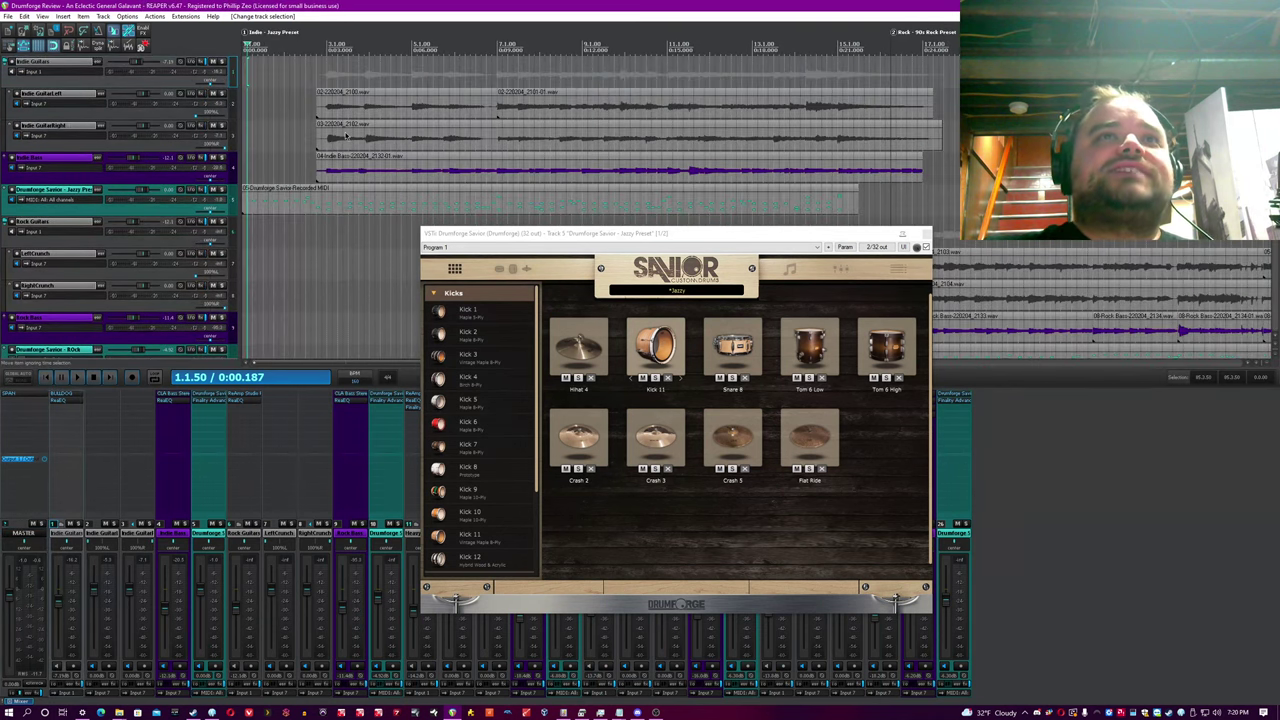
left_click(243, 154)
left_click_drag(540, 233, 652, 238)
left_click(472, 4)
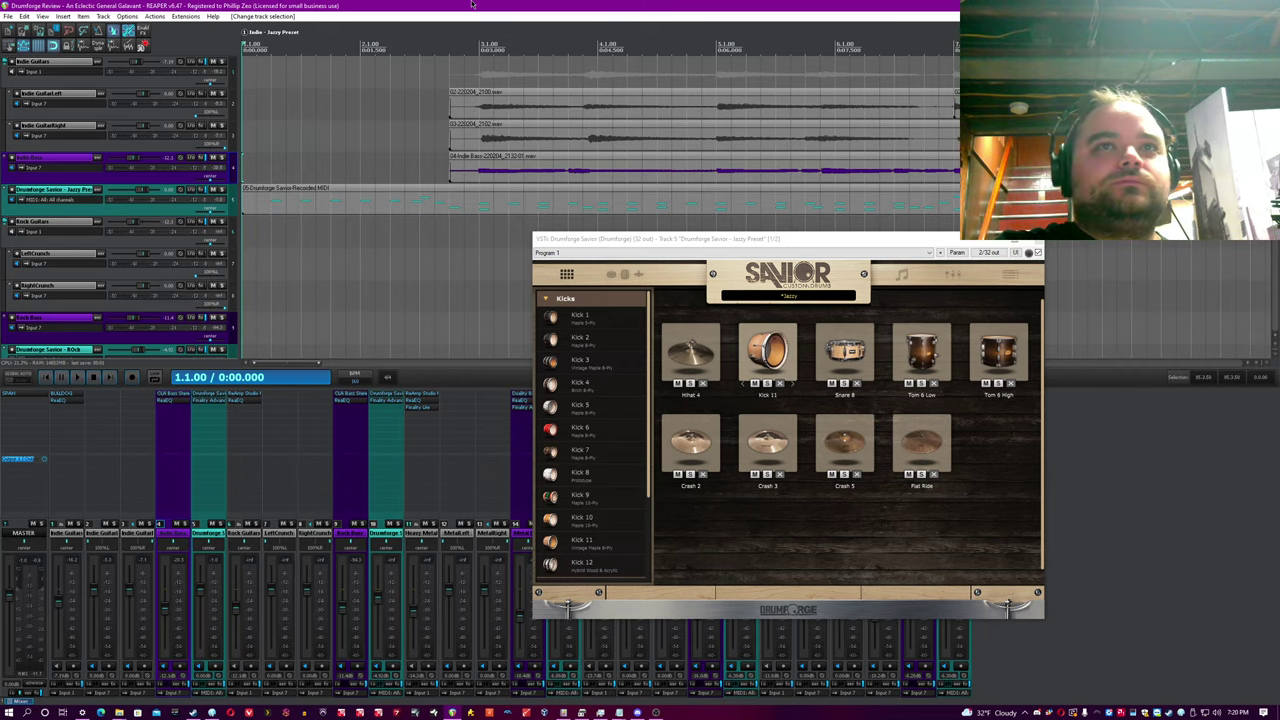
Step: Play the Indie section from the start to hear the Jazzy drum preset in the mix, and stop playback
key("space")
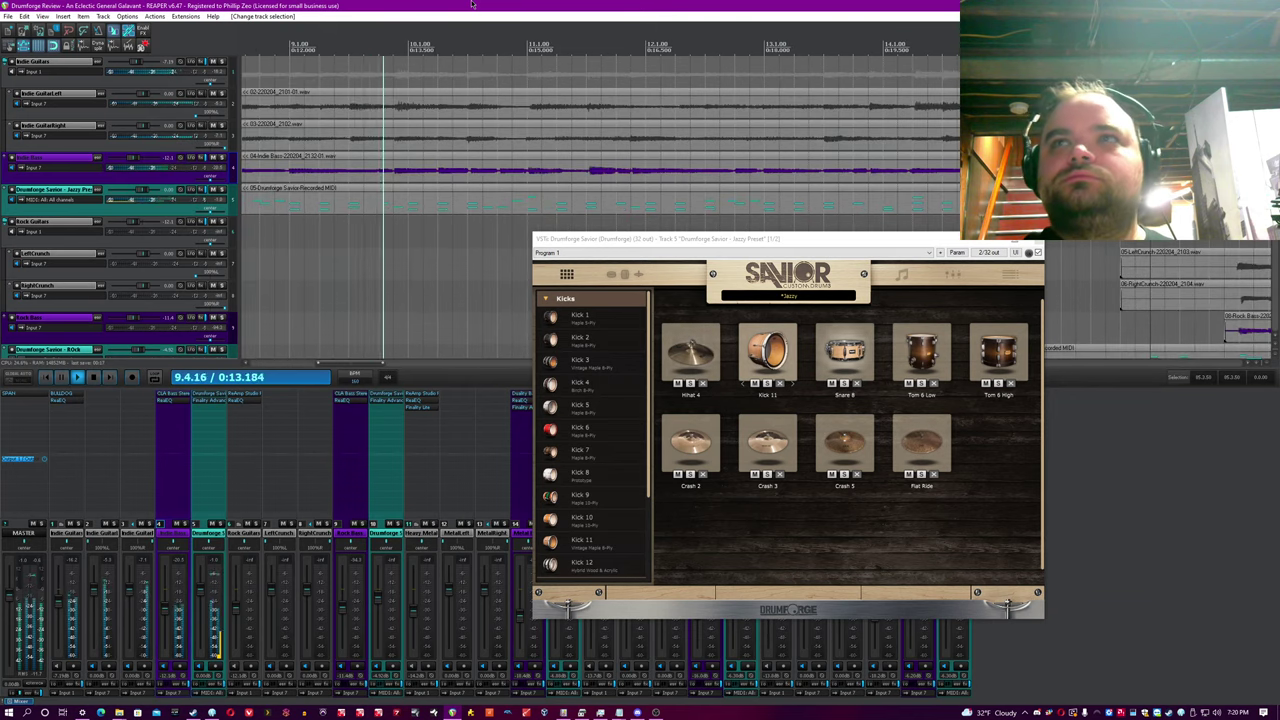
left_click(640, 140)
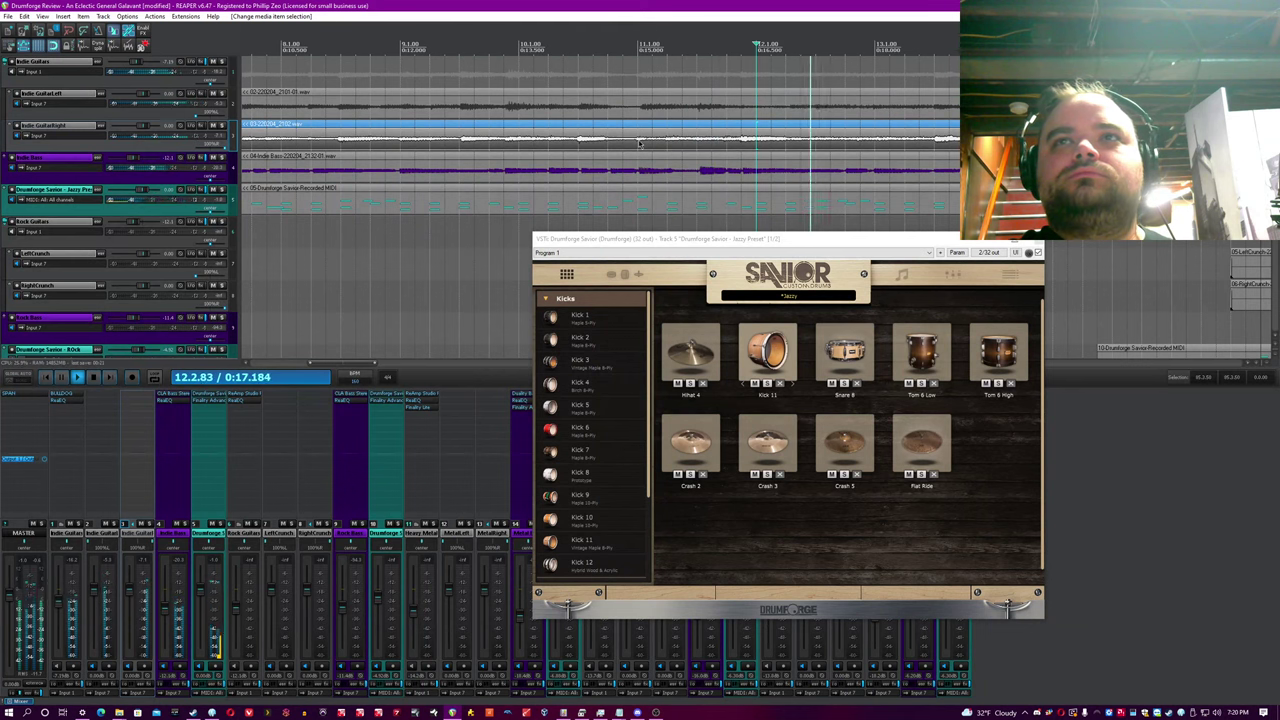
scroll(900, 148, "down", 2)
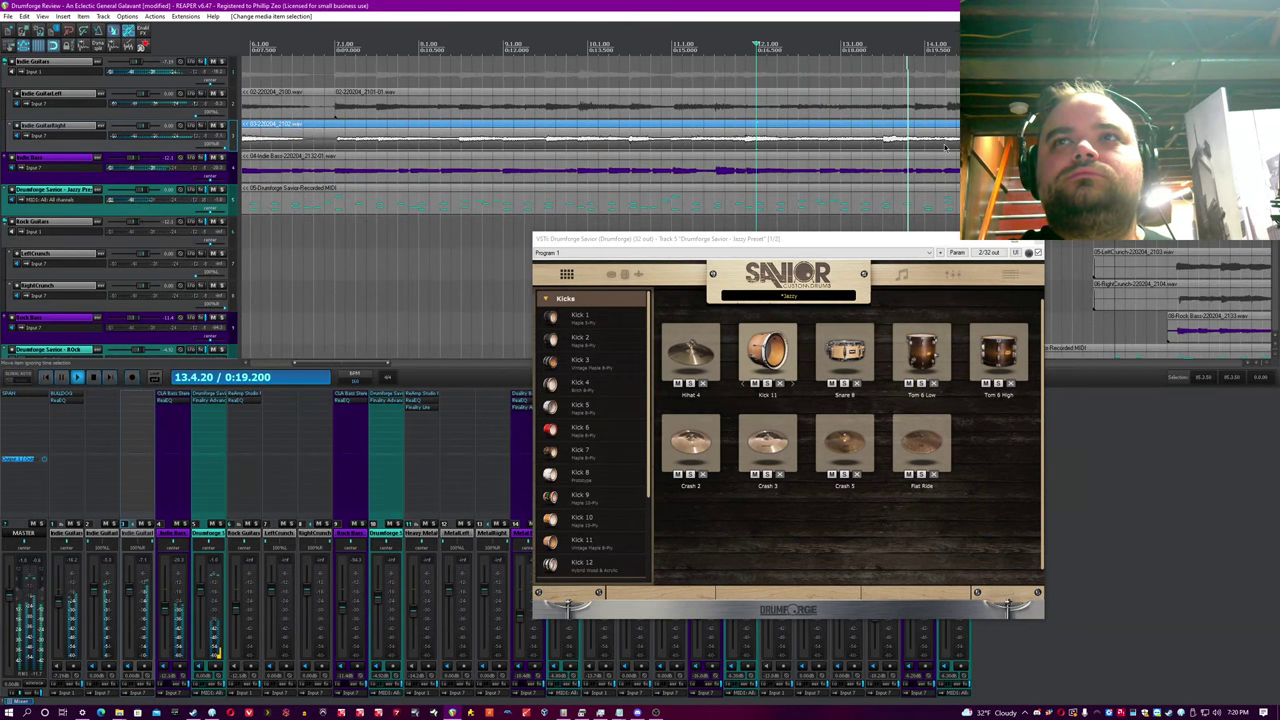
scroll(950, 148, "up", 2)
key("space")
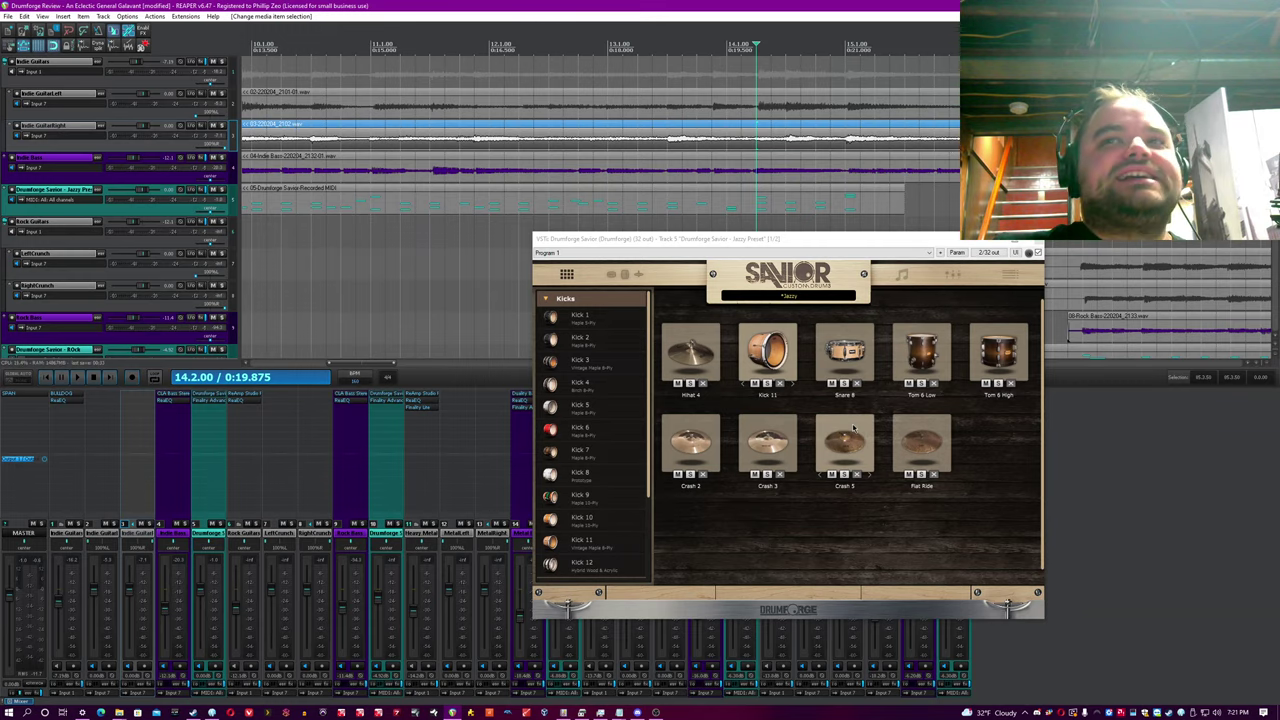
Step: Audition the Jazzy kit's pieces individually, including Snare 8, Kick 11, Hihat 4, Flat Ride, Crash 5 and Tom 6 Low
left_click(844, 349)
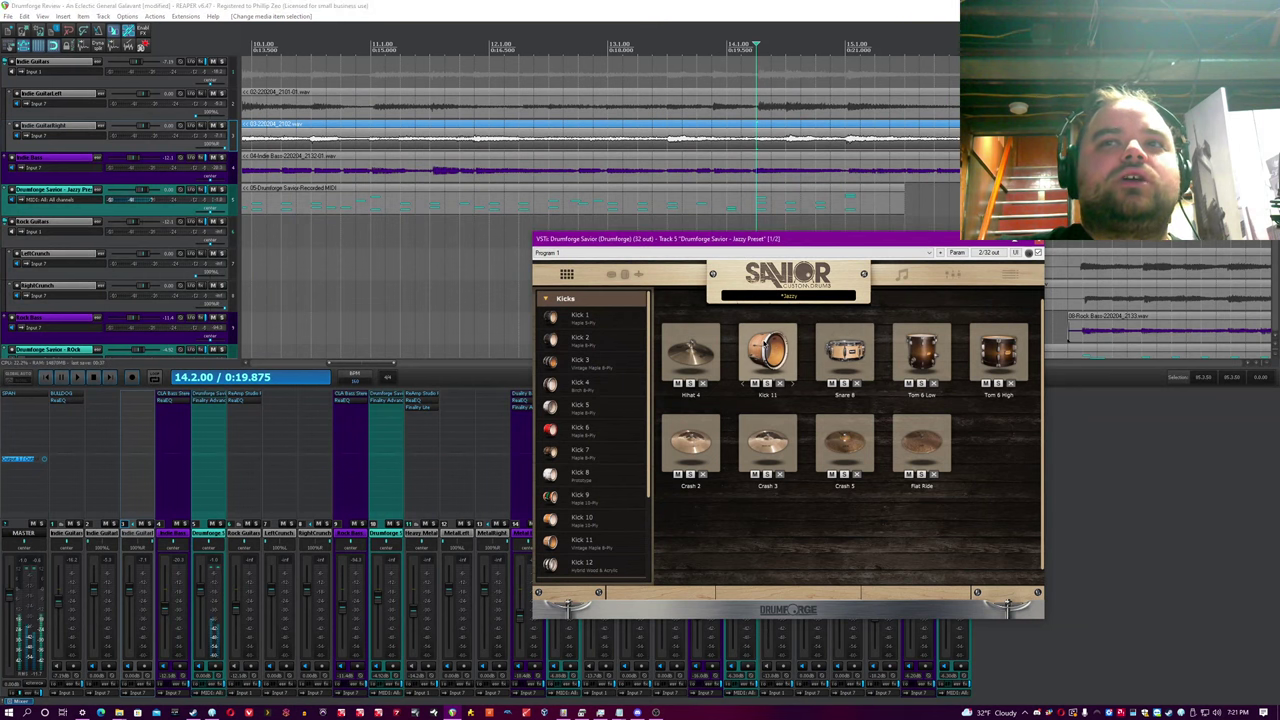
left_click(755, 343)
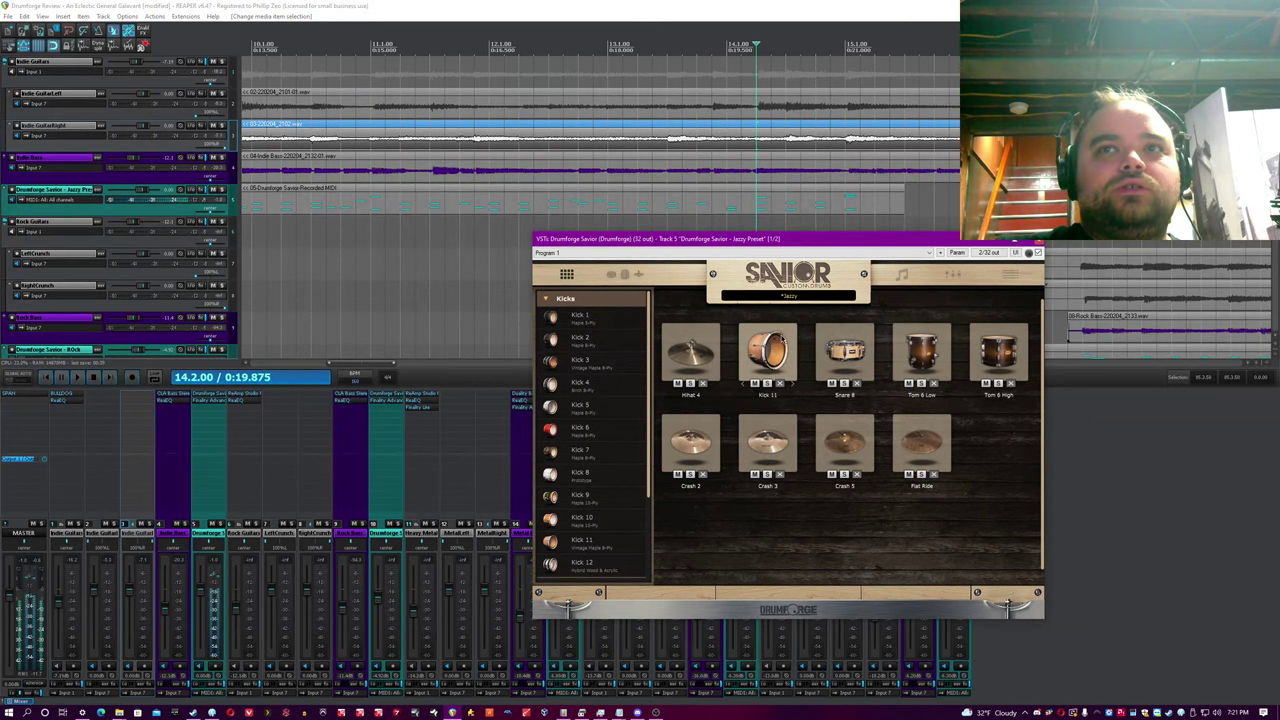
left_click(851, 348)
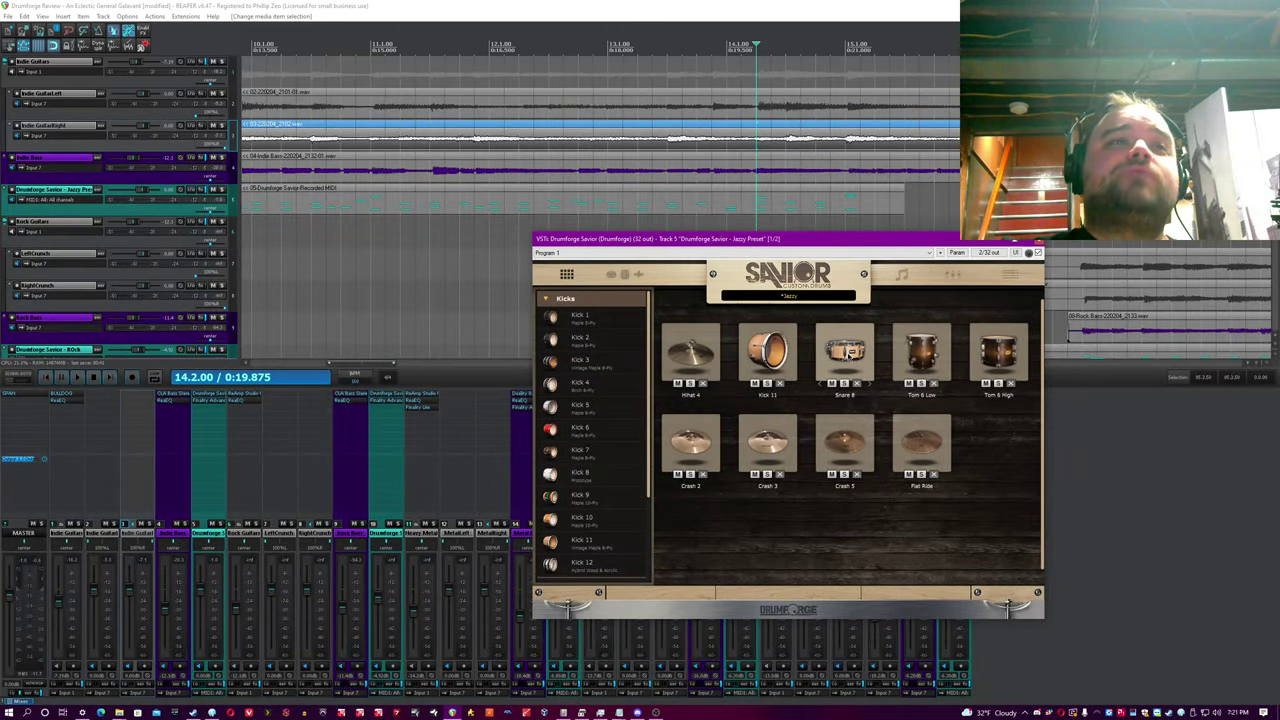
left_click(690, 355)
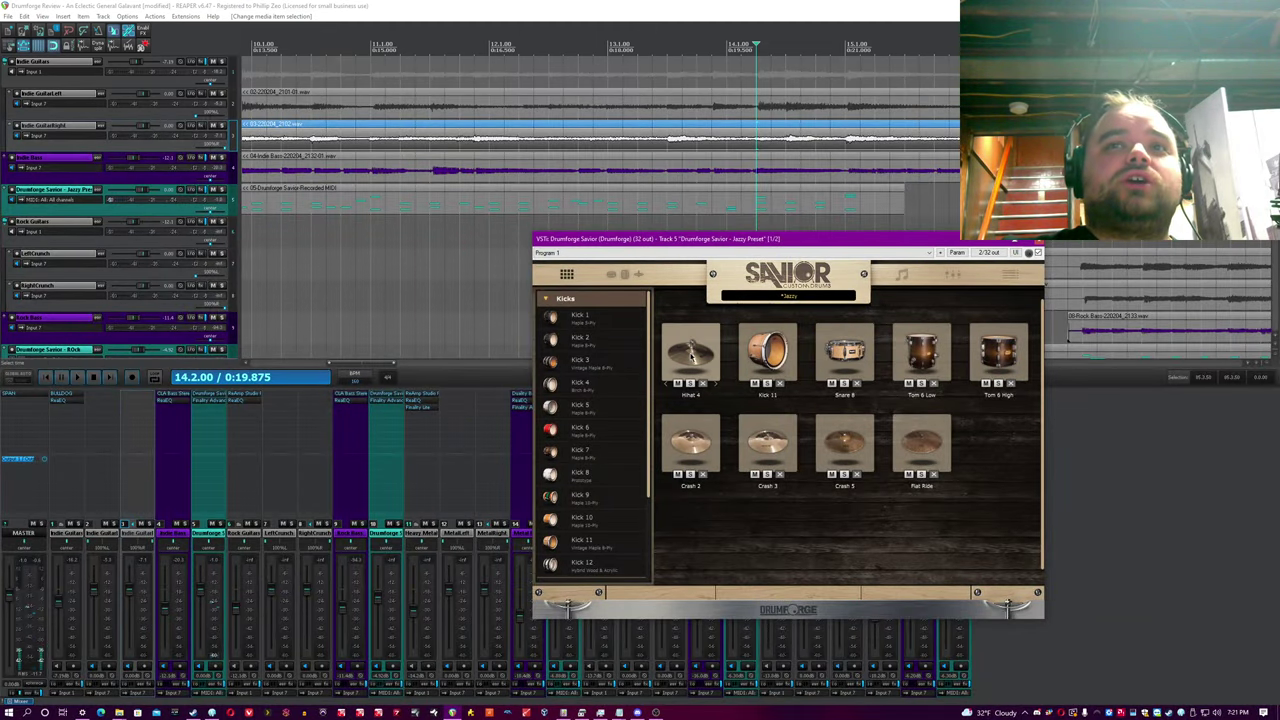
left_click(690, 354)
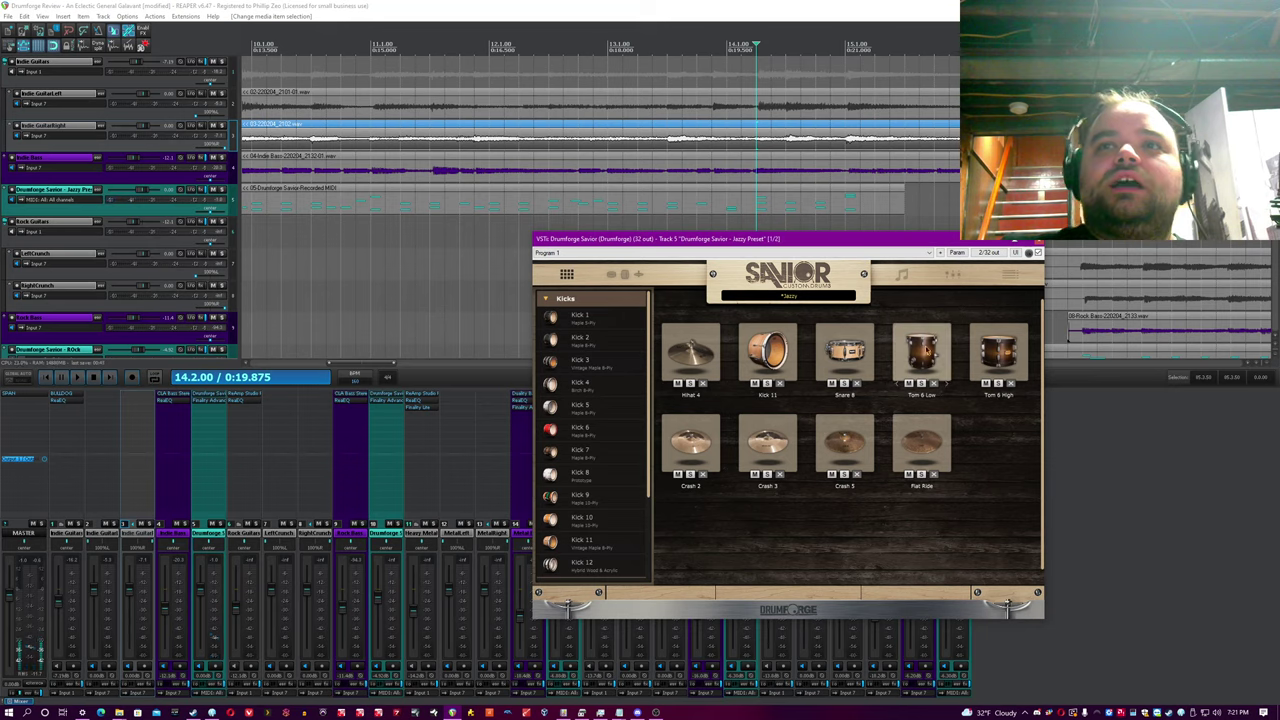
left_click(930, 440)
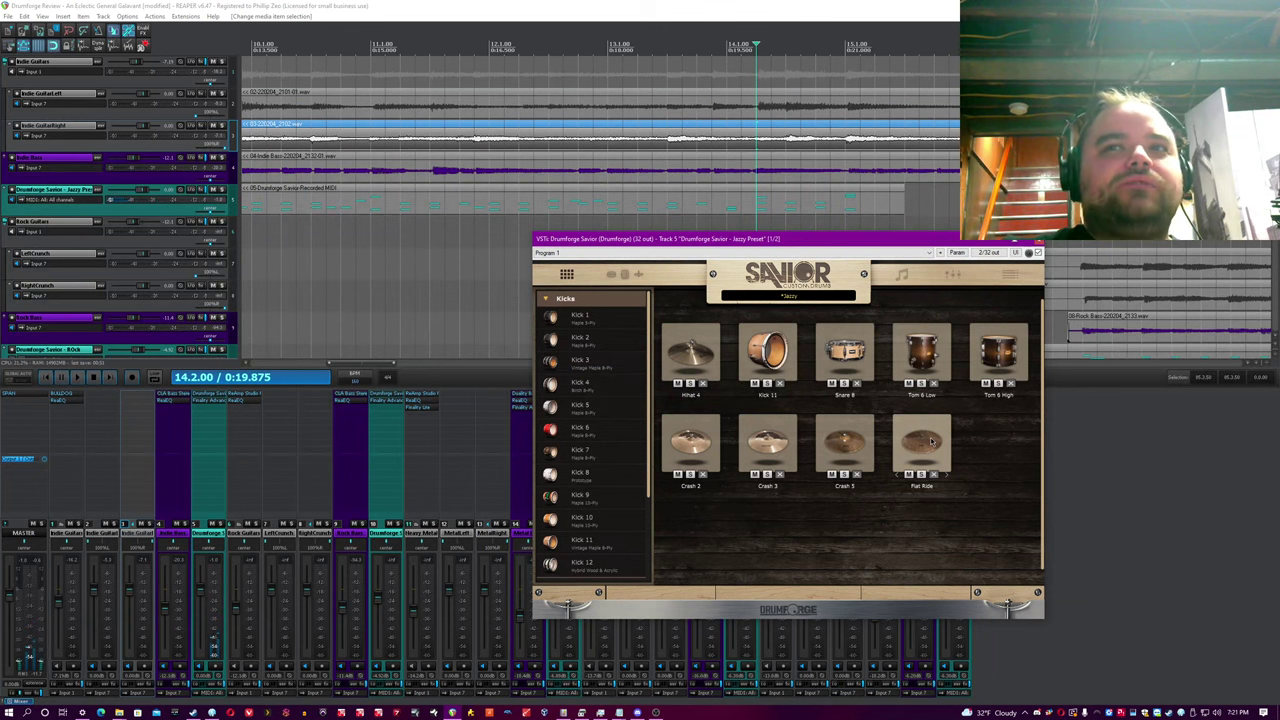
left_click(845, 441)
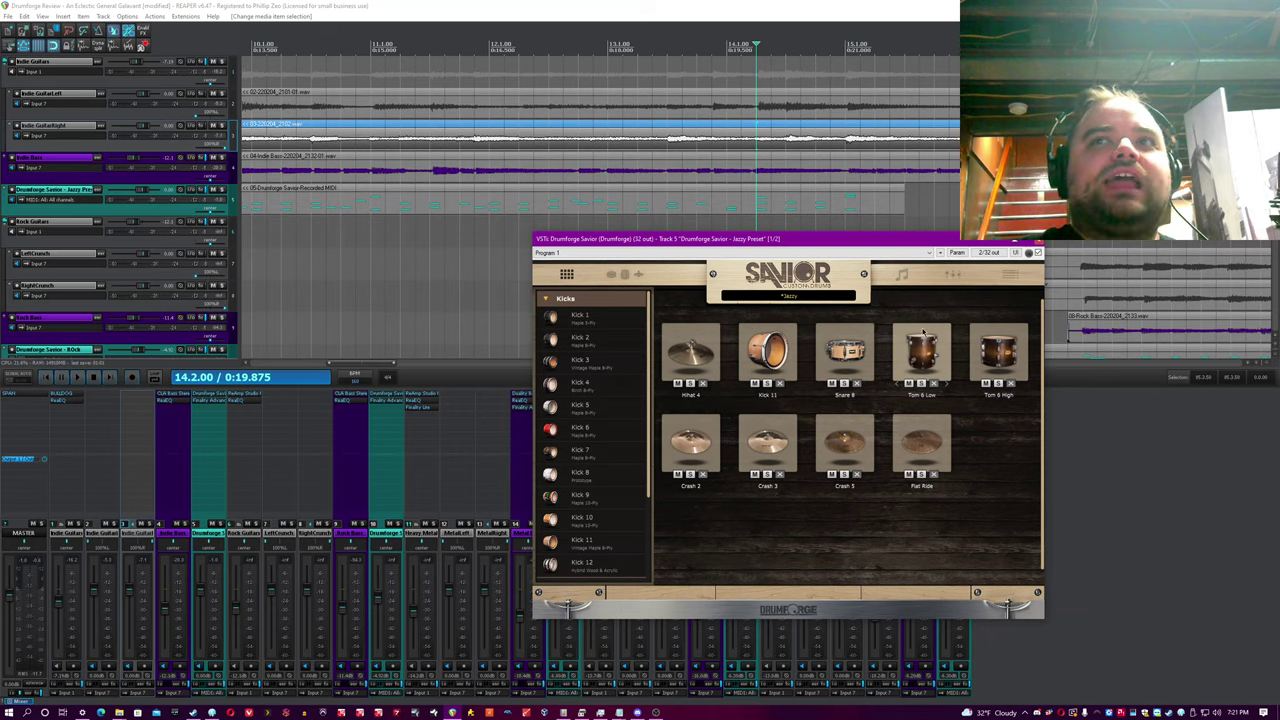
left_click(580, 5)
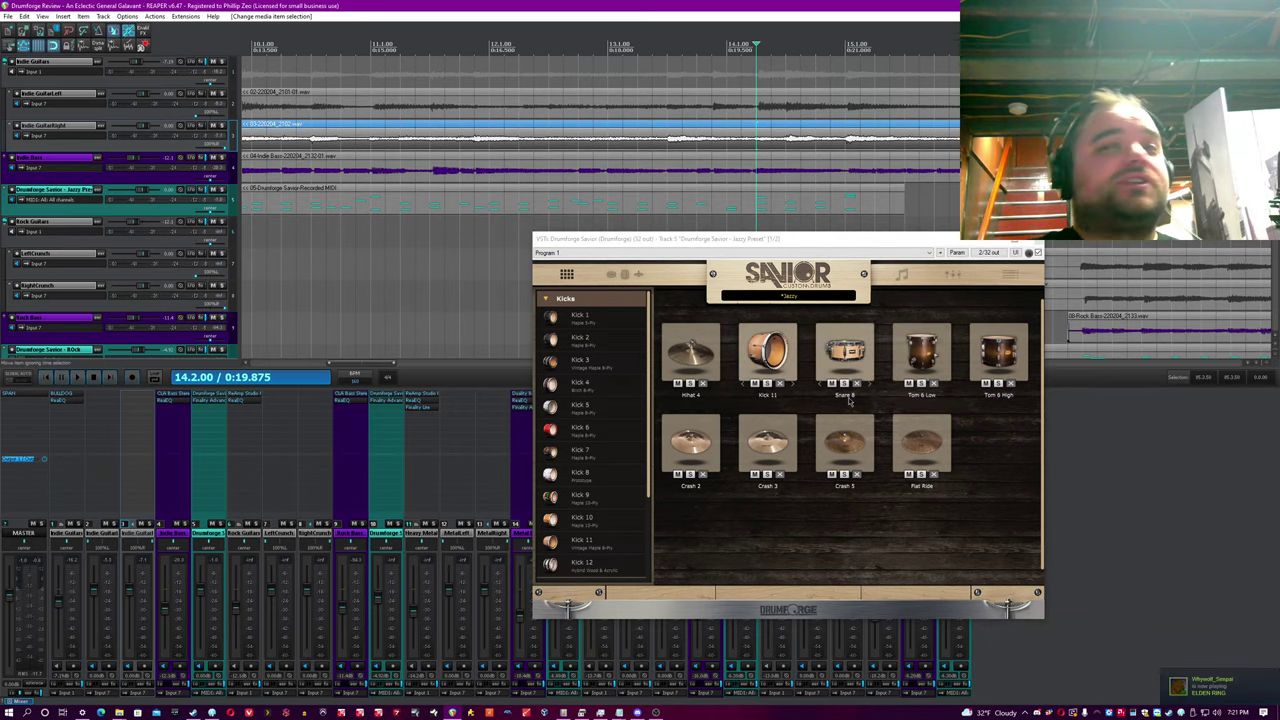
left_click(921, 350)
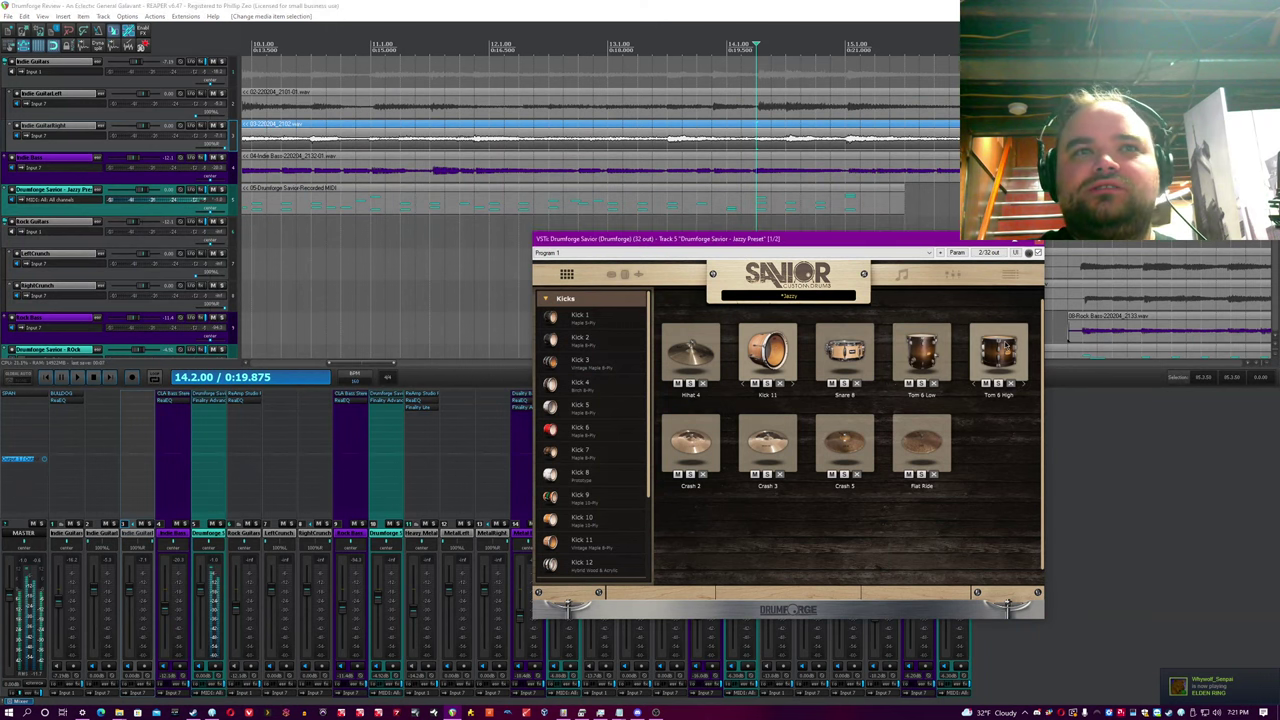
Step: Play the Indie section from 12.2.50 while watching the drum track's Finality Advanced meter, and close the limiter
left_click(533, 224)
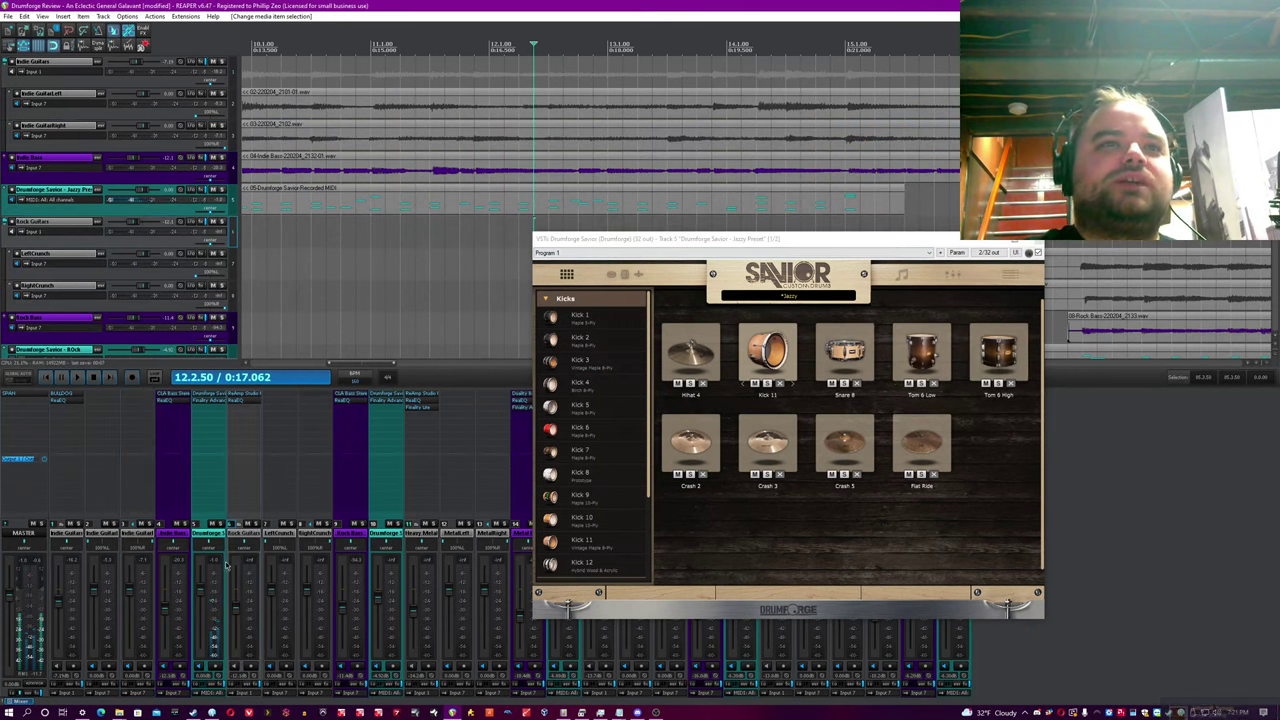
left_click(212, 408)
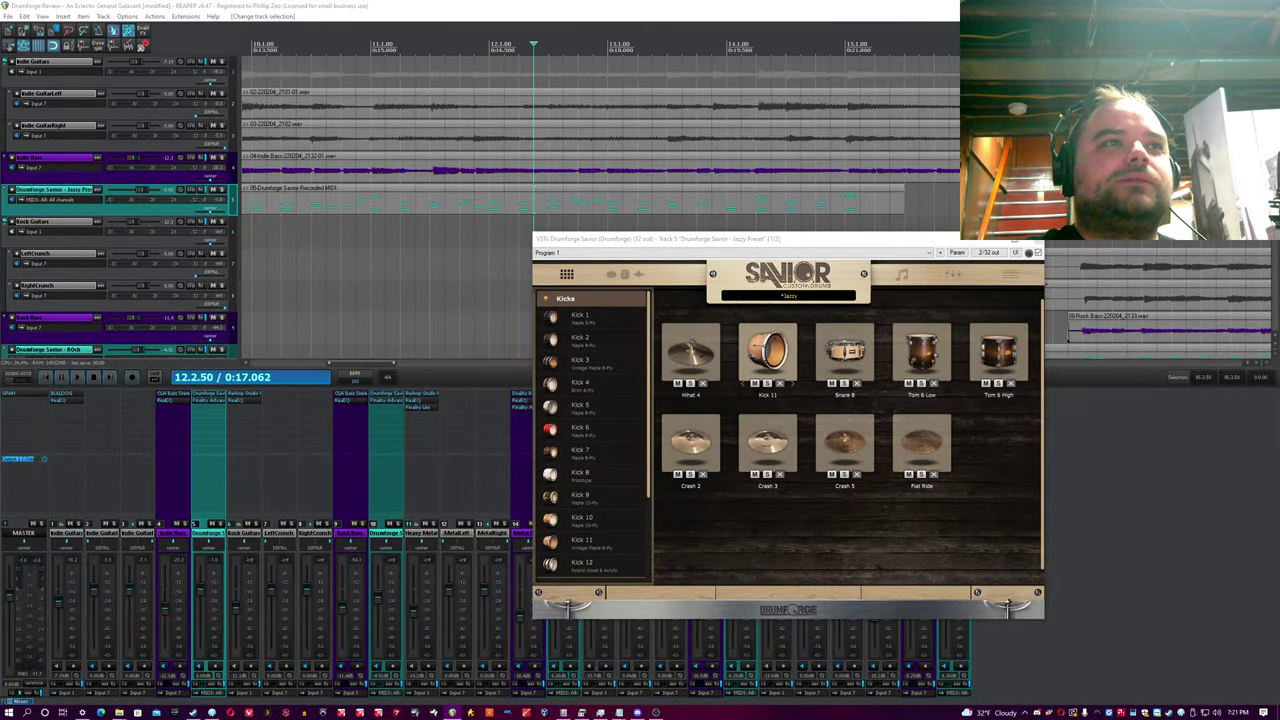
left_click(212, 400)
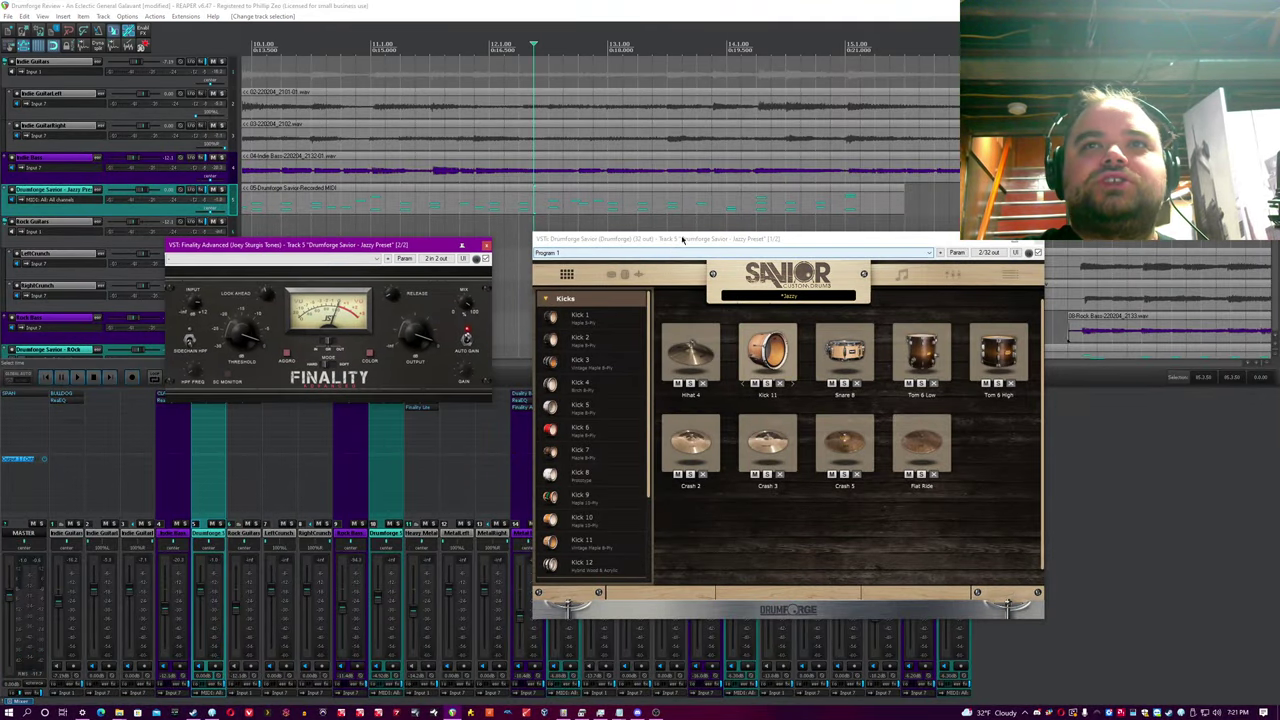
left_click_drag(683, 239, 790, 267)
left_click(568, 4)
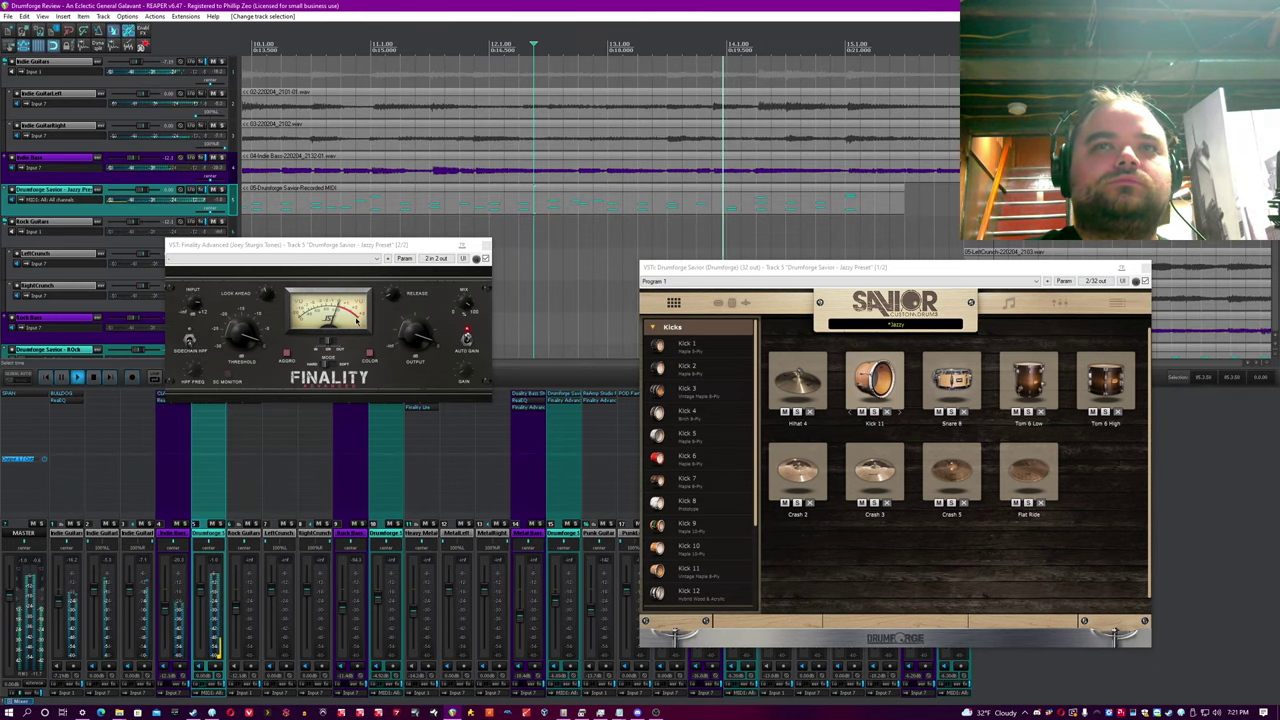
key("space")
left_click(485, 245)
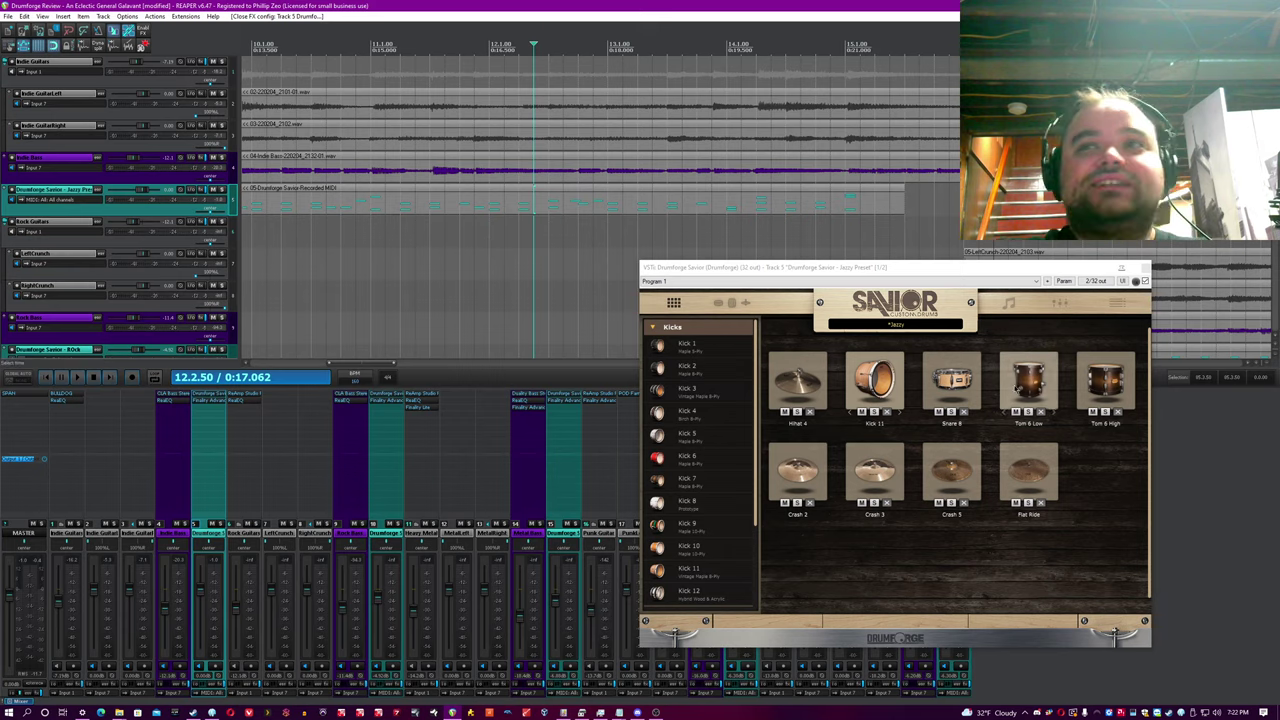
Step: Look through the drum plugin's MIDI mapping, groove library and mixer pages
left_click(1117, 302)
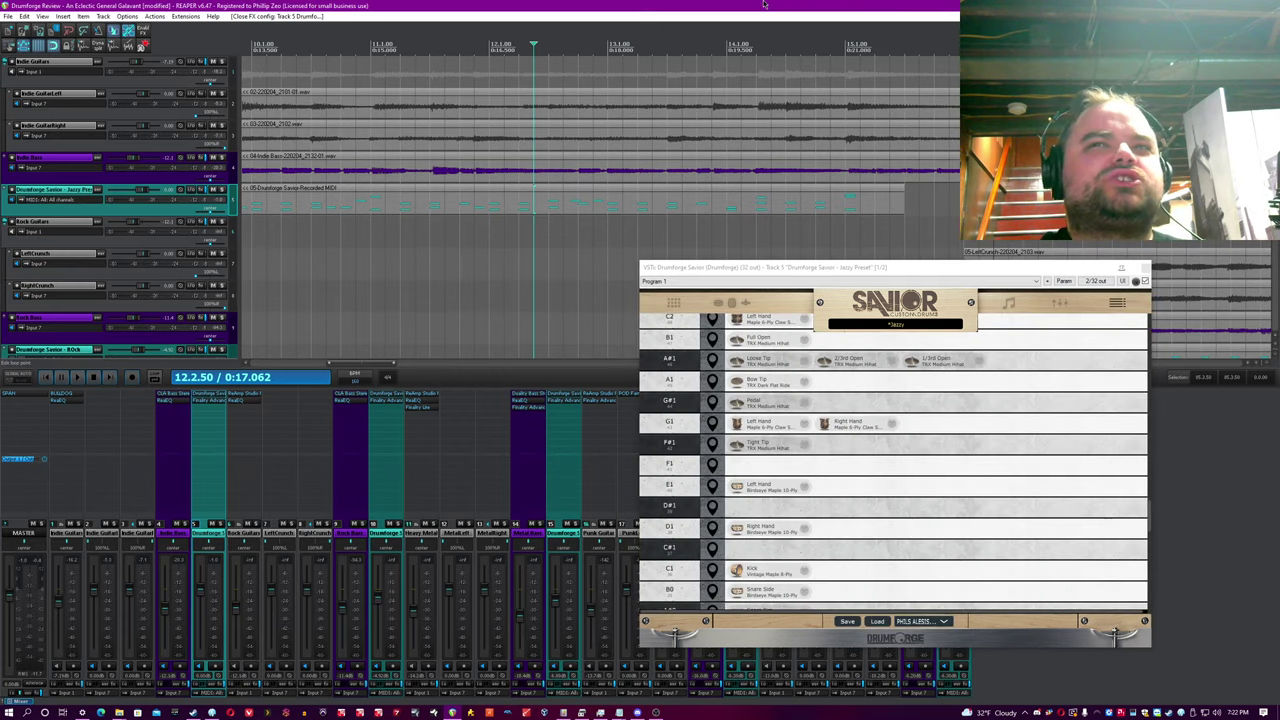
left_click(1009, 302)
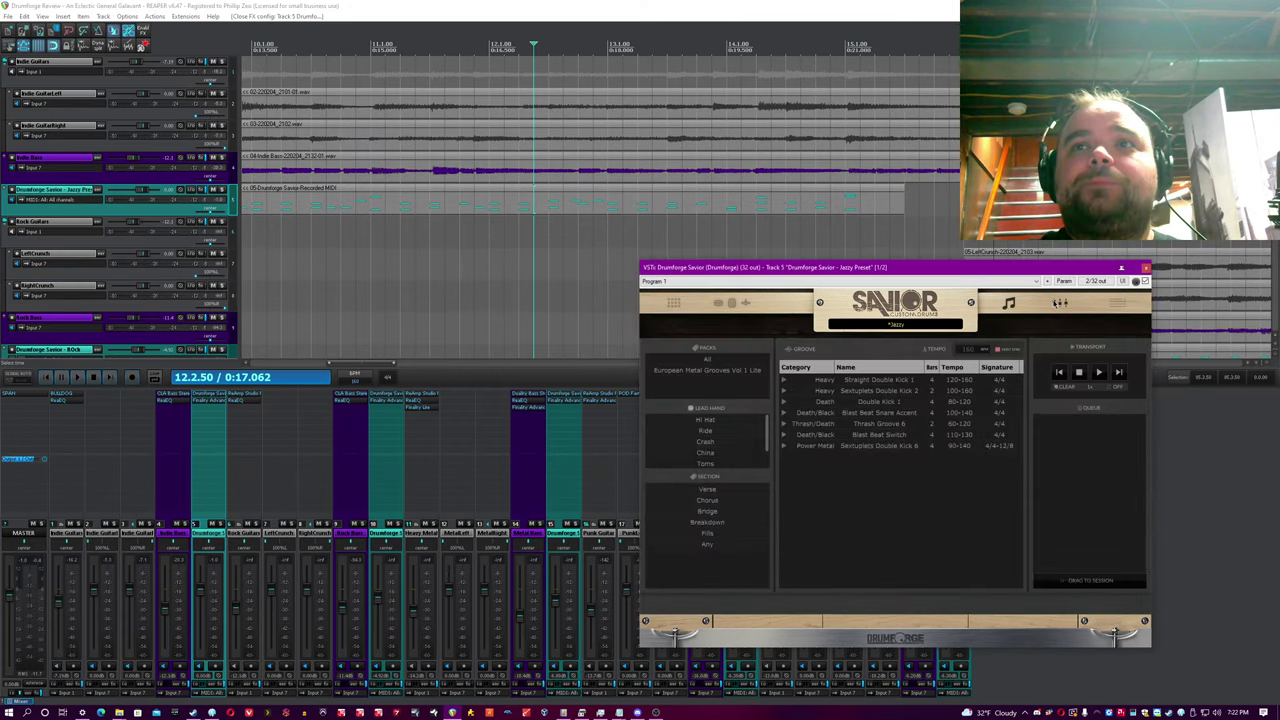
left_click(1060, 302)
Step: Solo the Jazzy Preset drum track and play it from 2.2.00
left_click(766, 136)
scroll(540, 103, "down", 5)
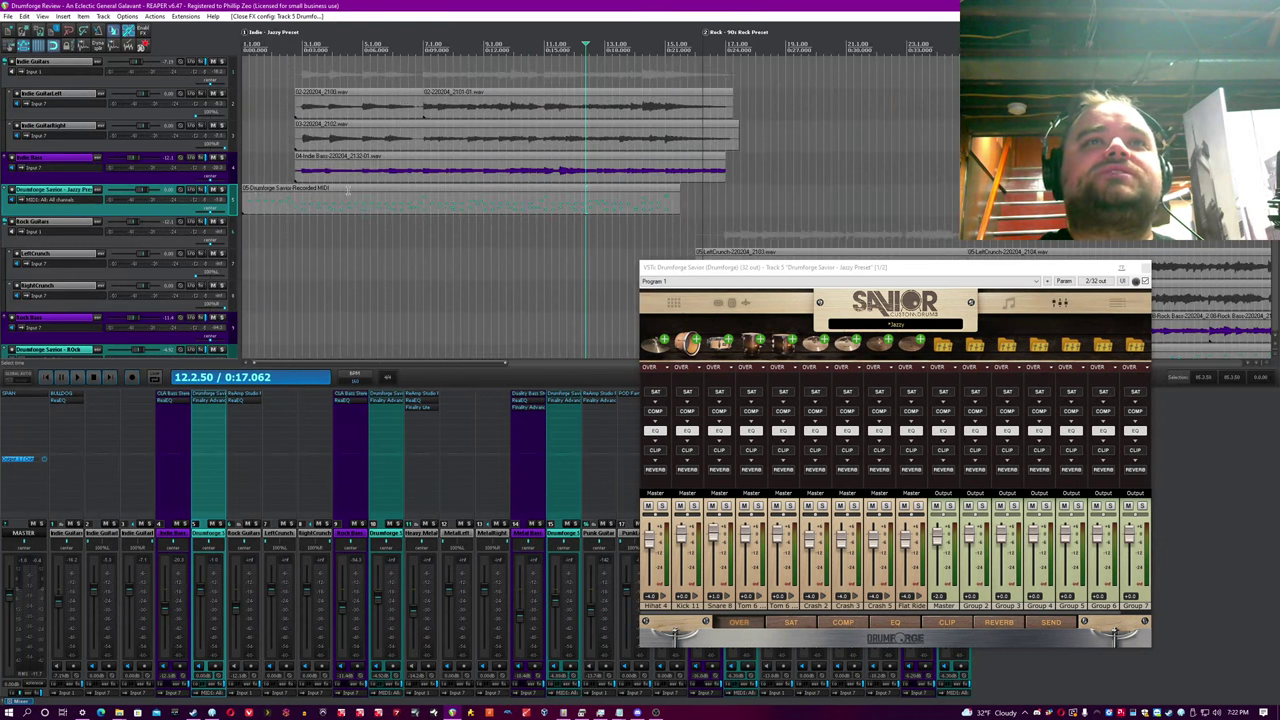
left_click(222, 189)
left_click(282, 228)
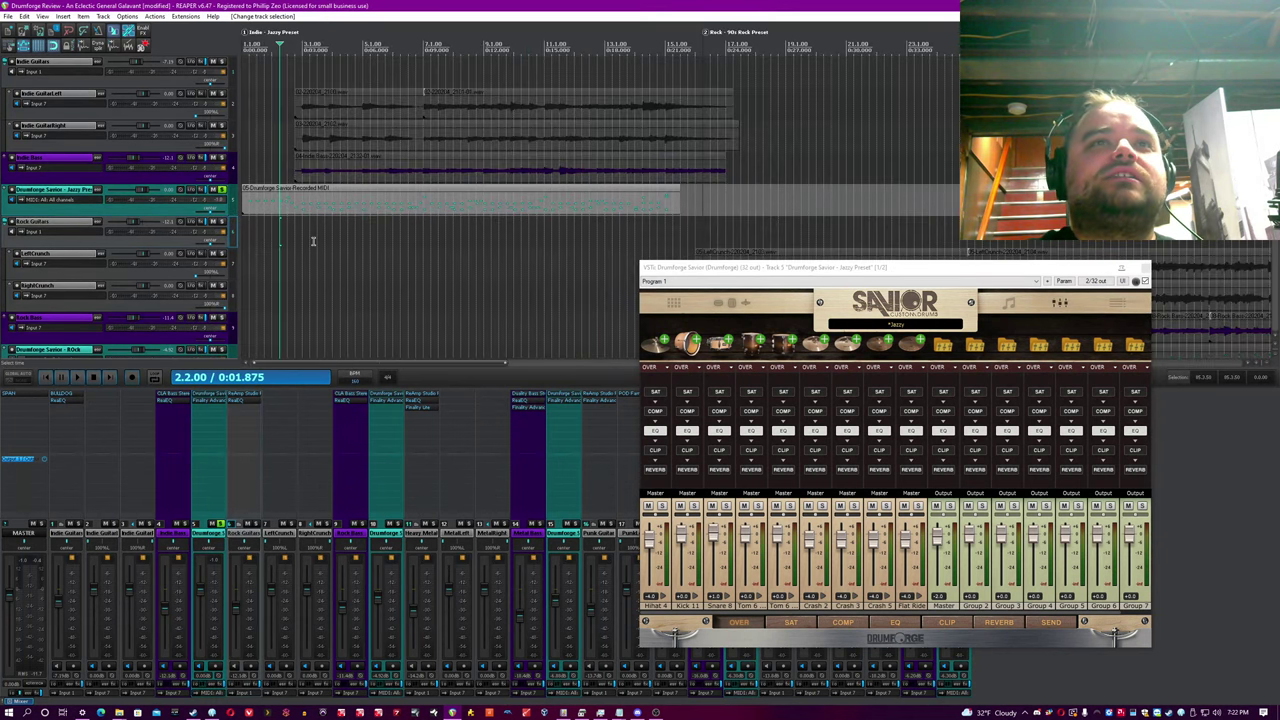
scroll(354, 246, "up", 2)
key("space")
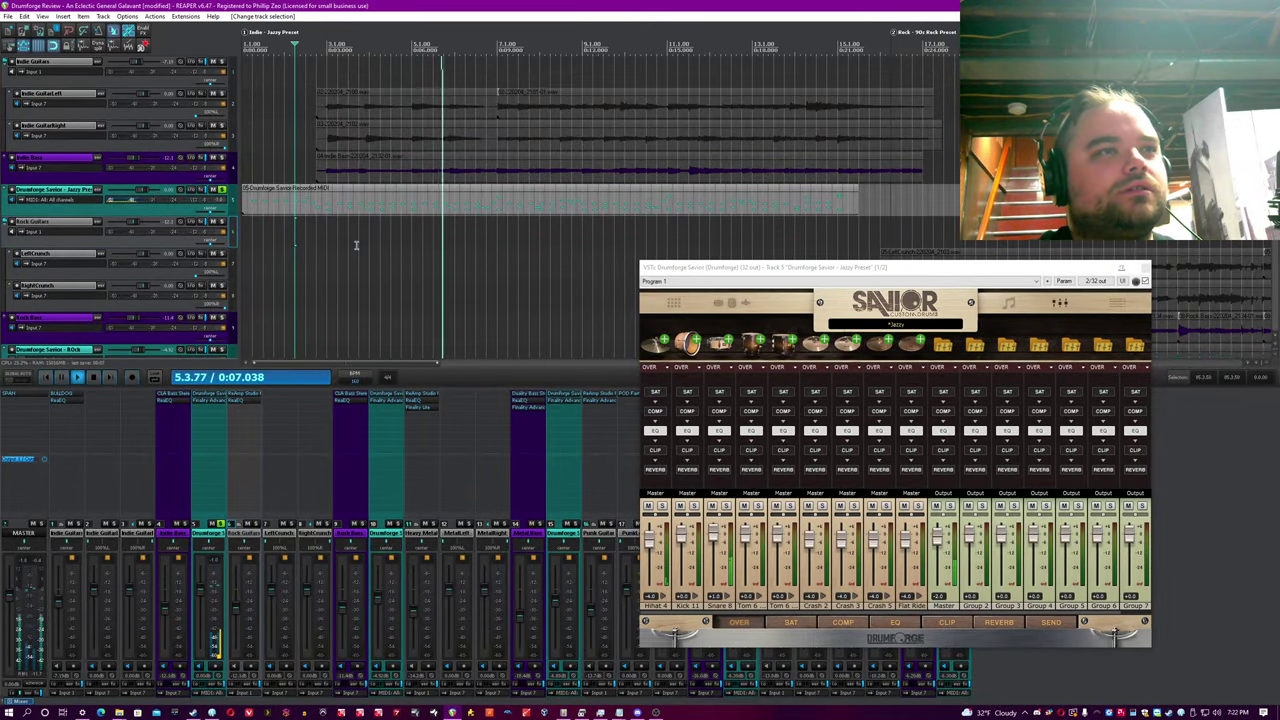
Step: Finish playing the soloed Jazzy Preset drum part, selecting its MIDI item, and unsolo the track
left_click(556, 205)
scroll(556, 205, "up", 3)
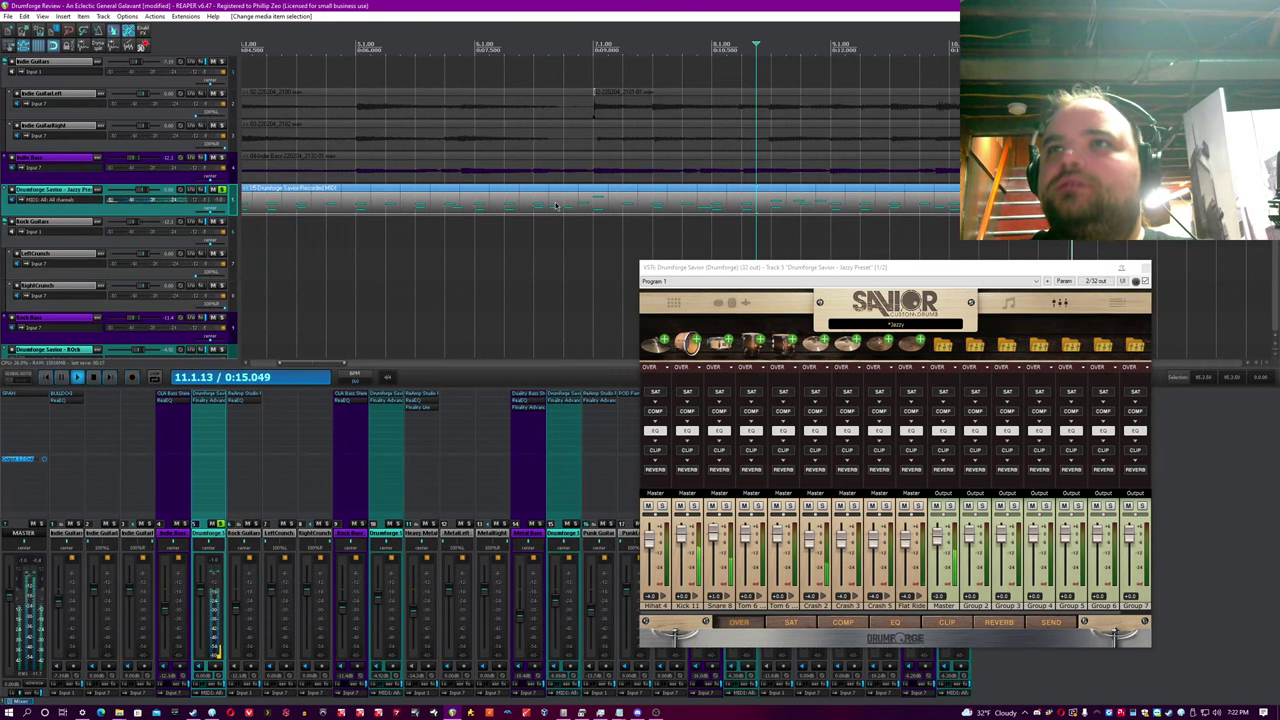
scroll(556, 205, "down", 3)
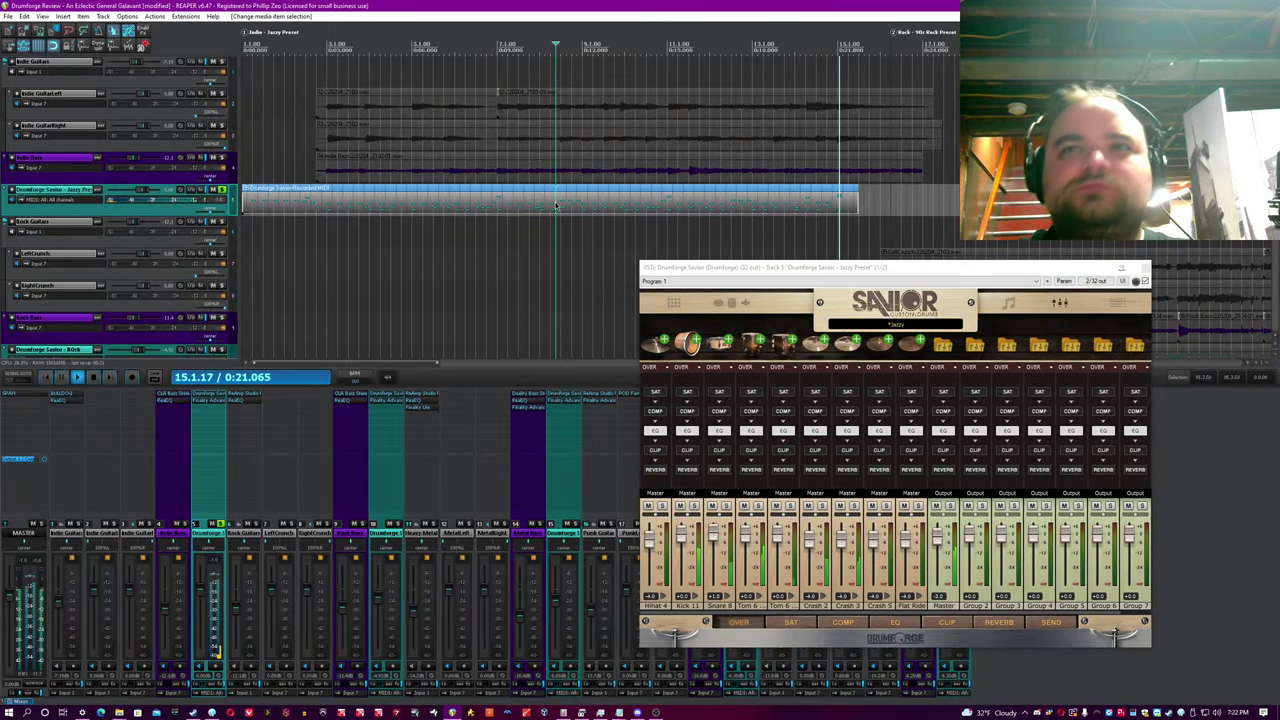
key("space")
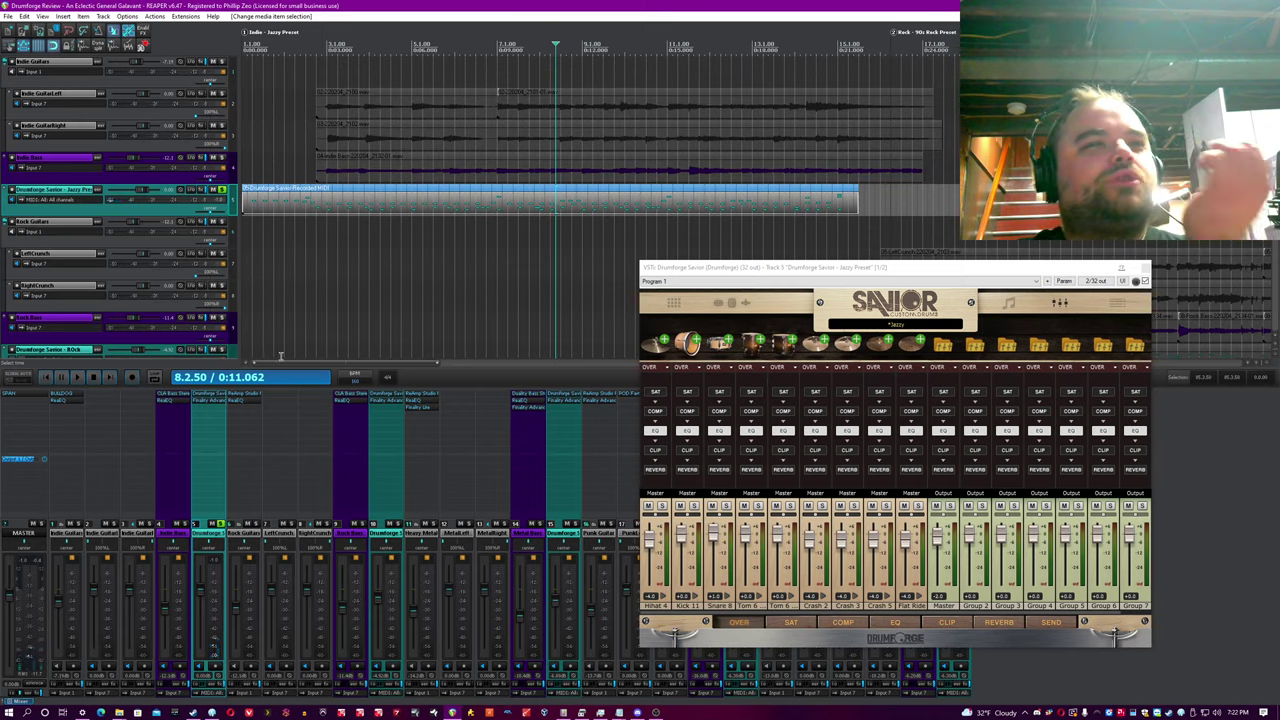
left_click(221, 523)
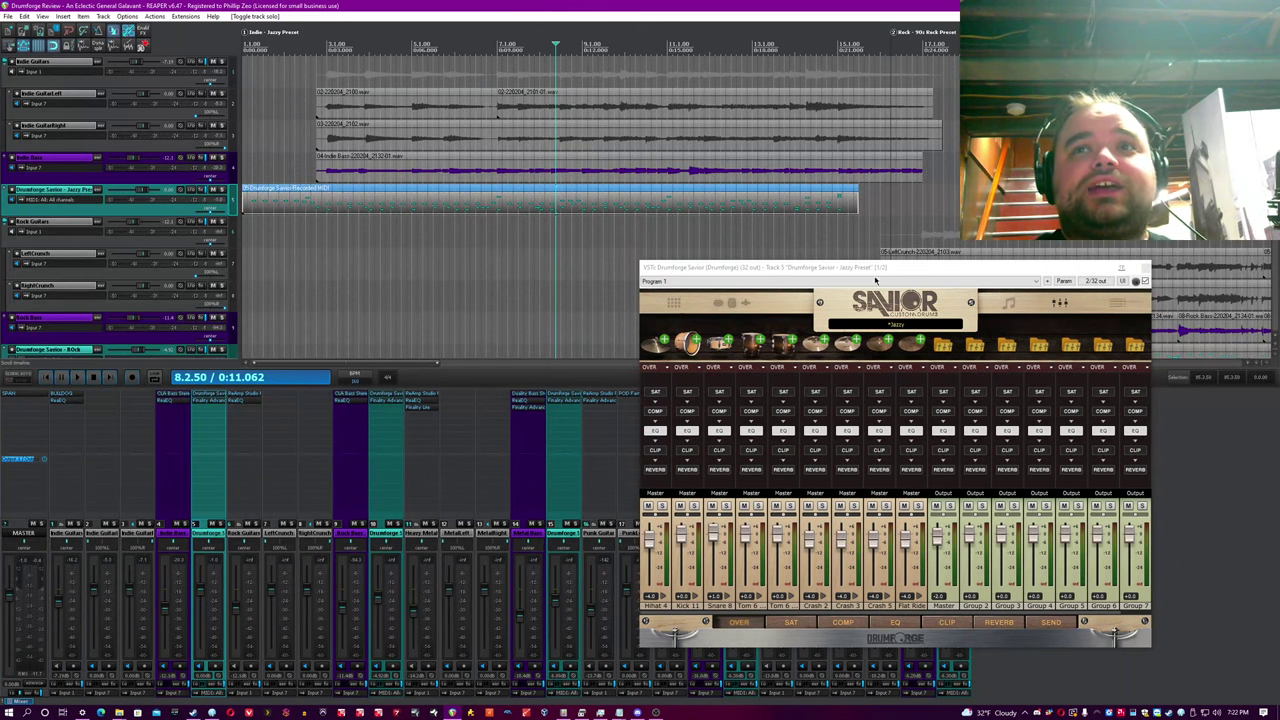
Step: Look through the drum plugin's preset list and close it while keeping the Jazzy preset loaded
left_click(898, 326)
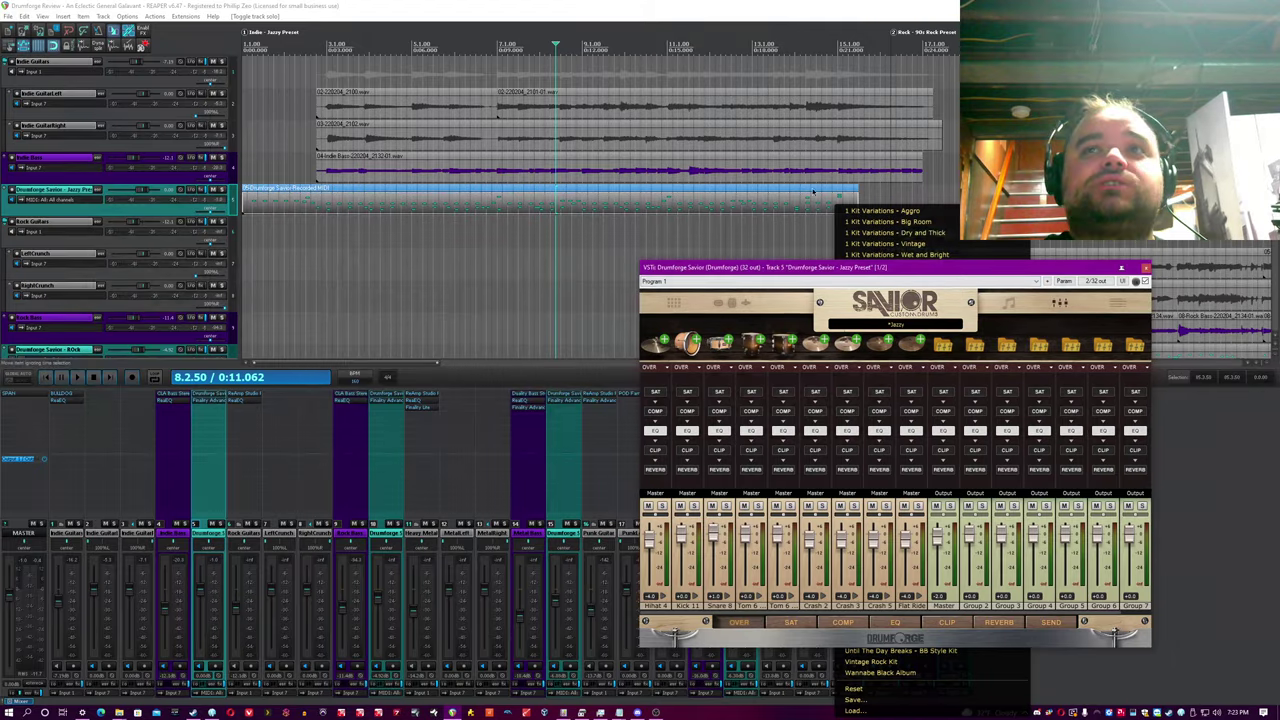
left_click(760, 5)
left_click(750, 219)
left_click(769, 272)
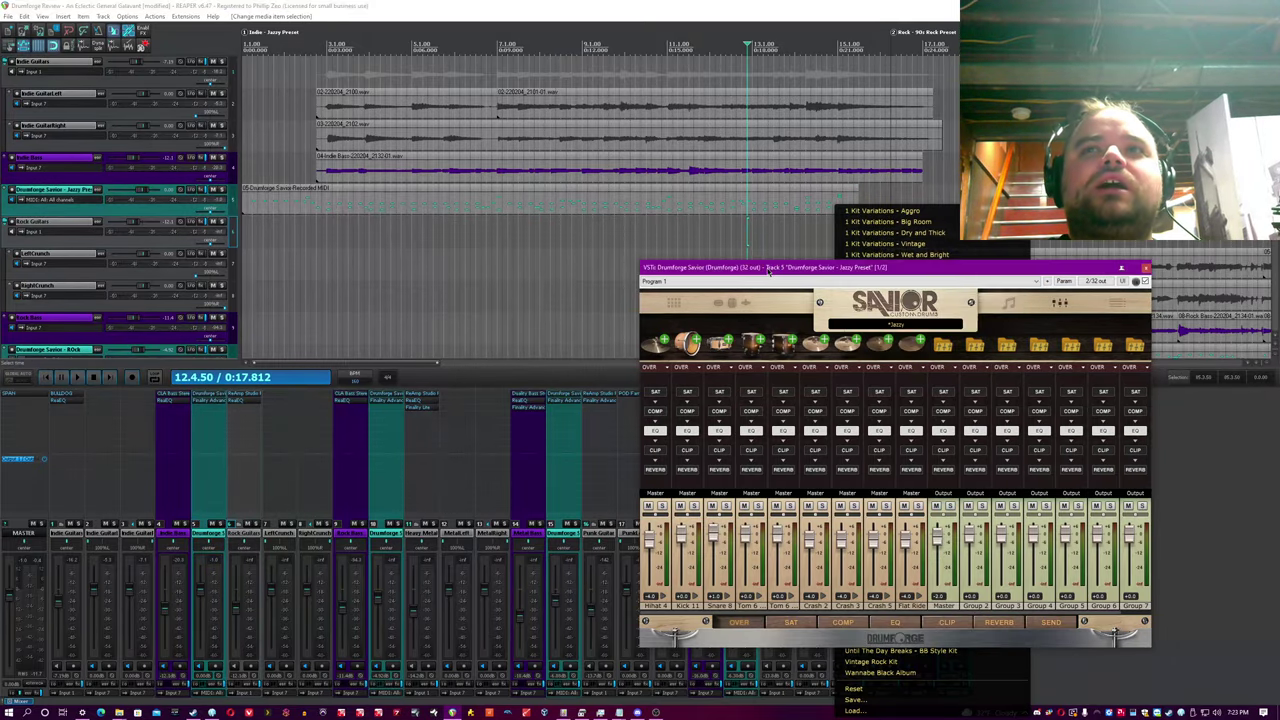
left_click(880, 322)
left_click(806, 320)
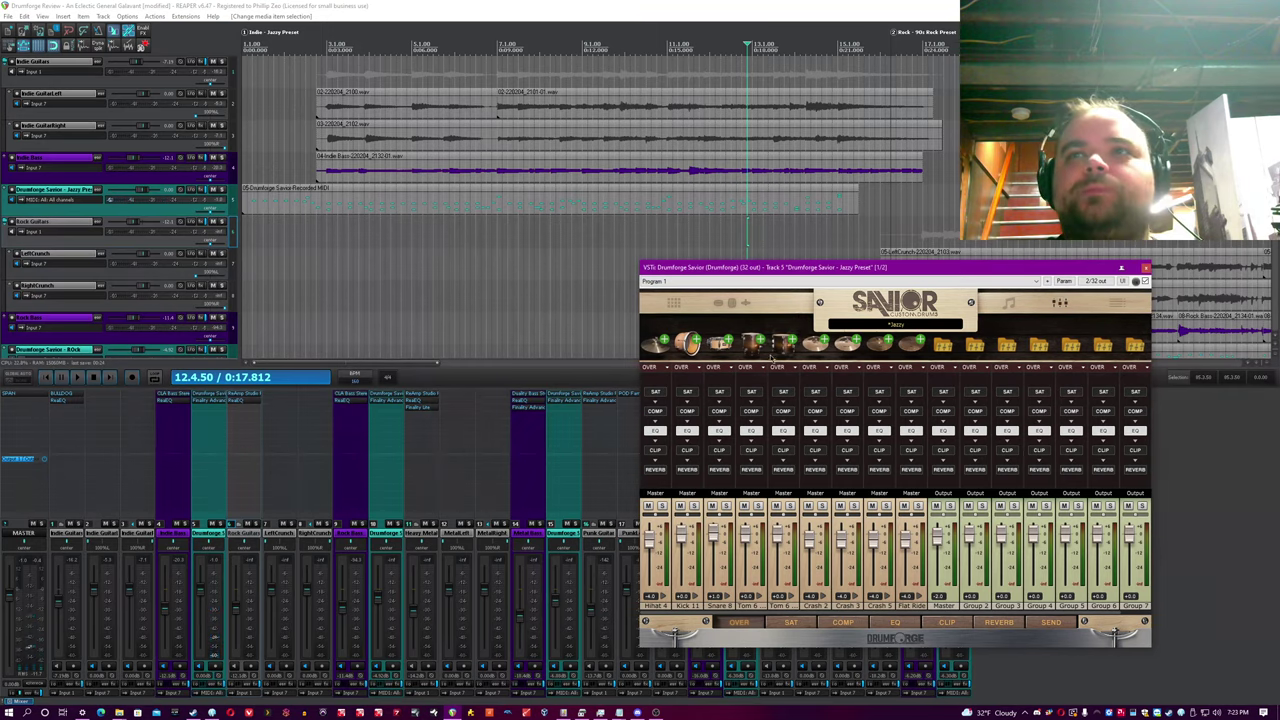
Step: Show the drum plugin's kit overview and audition the Hihat 4 cymbal
left_click(1011, 304)
left_click(673, 302)
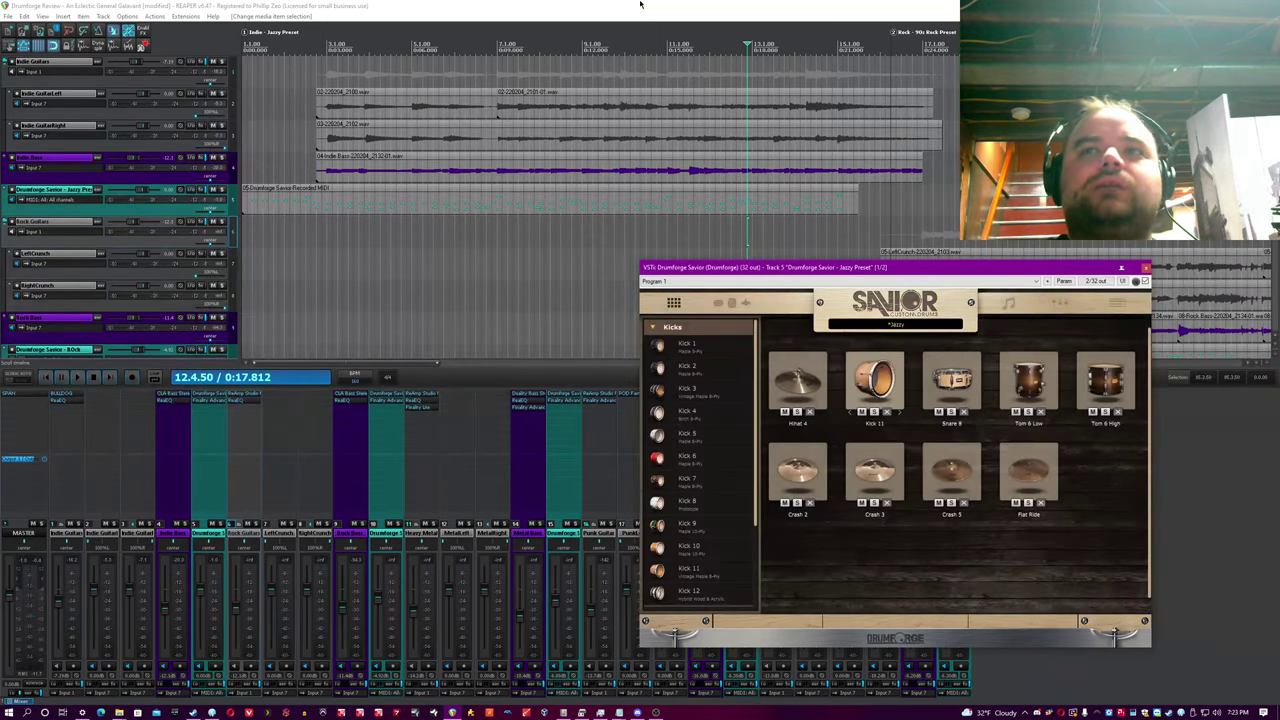
left_click(639, 5)
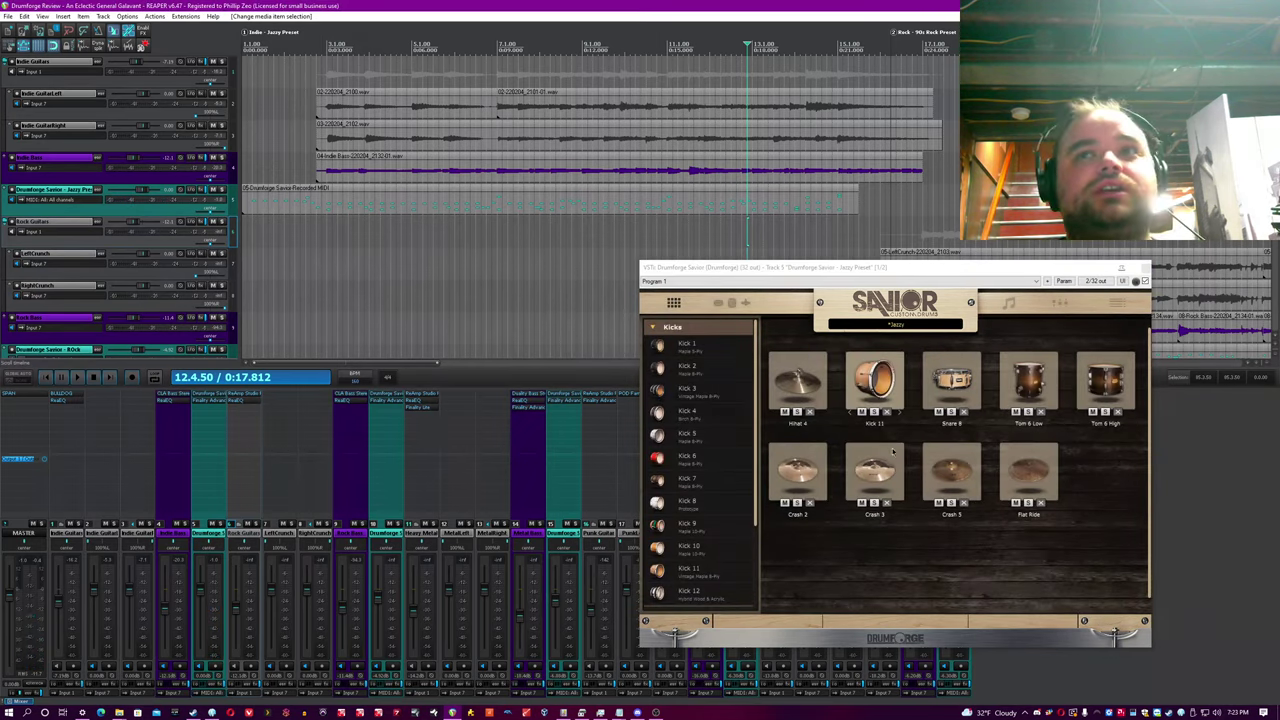
left_click(808, 392)
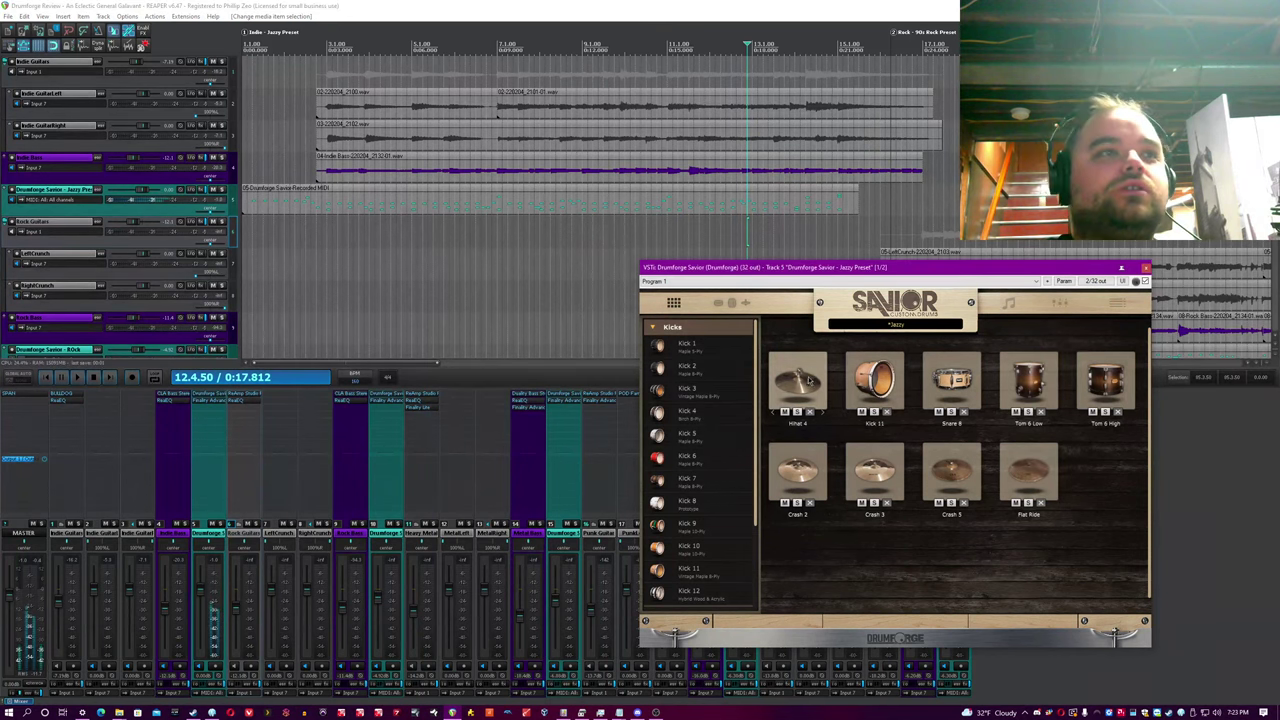
left_click(805, 392)
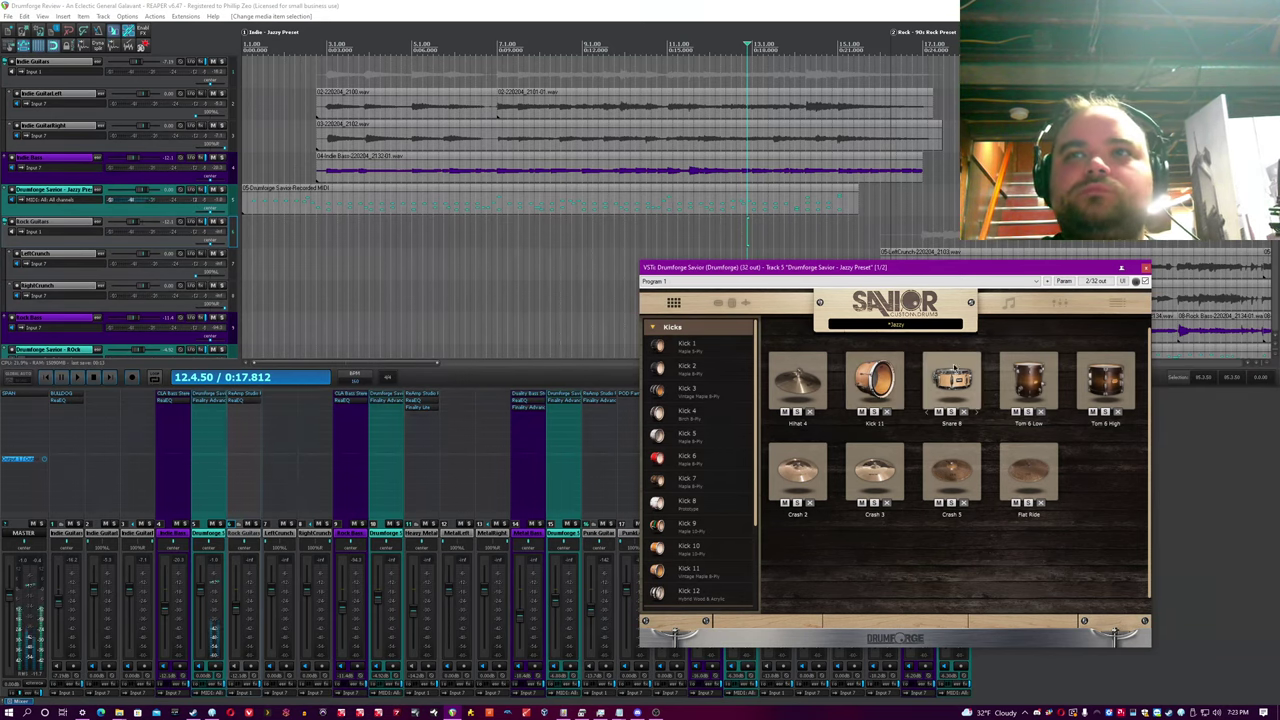
Step: Pass through the plugin's groove library and examine the TRX Medium Hihat 14" fader, ASR and velocity pages
left_click(1060, 302)
left_click(1011, 305)
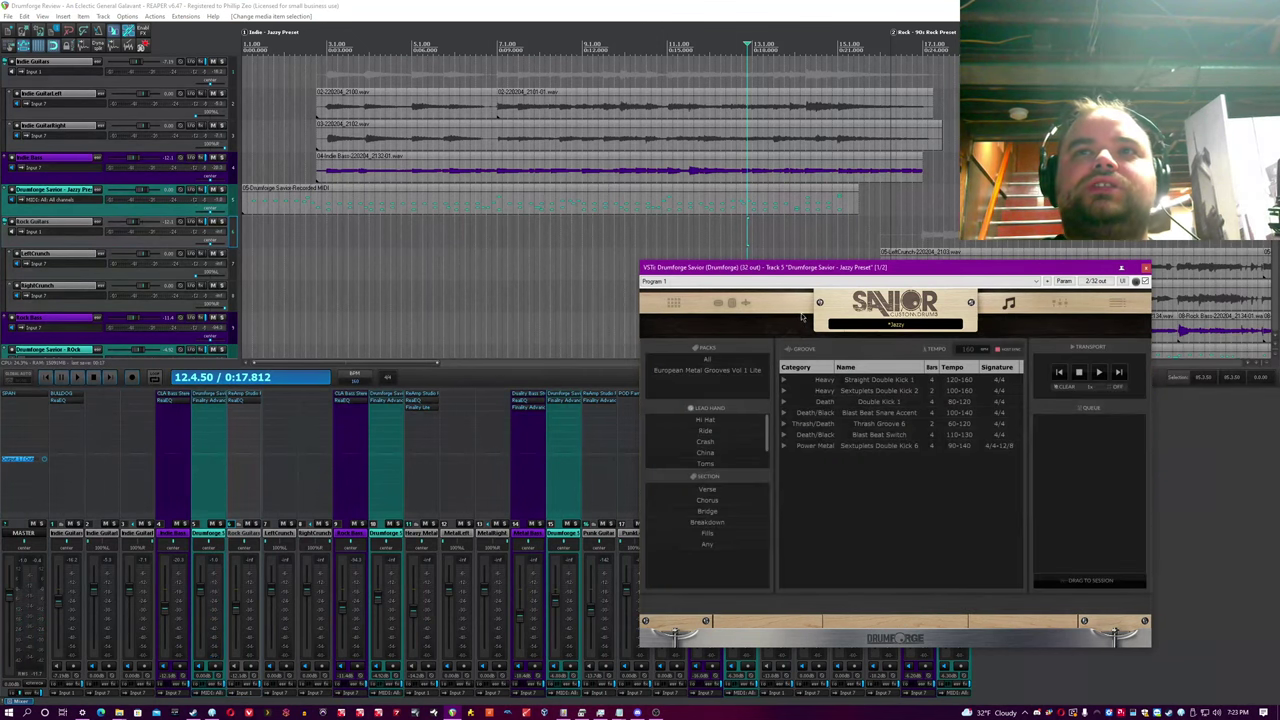
left_click(717, 303)
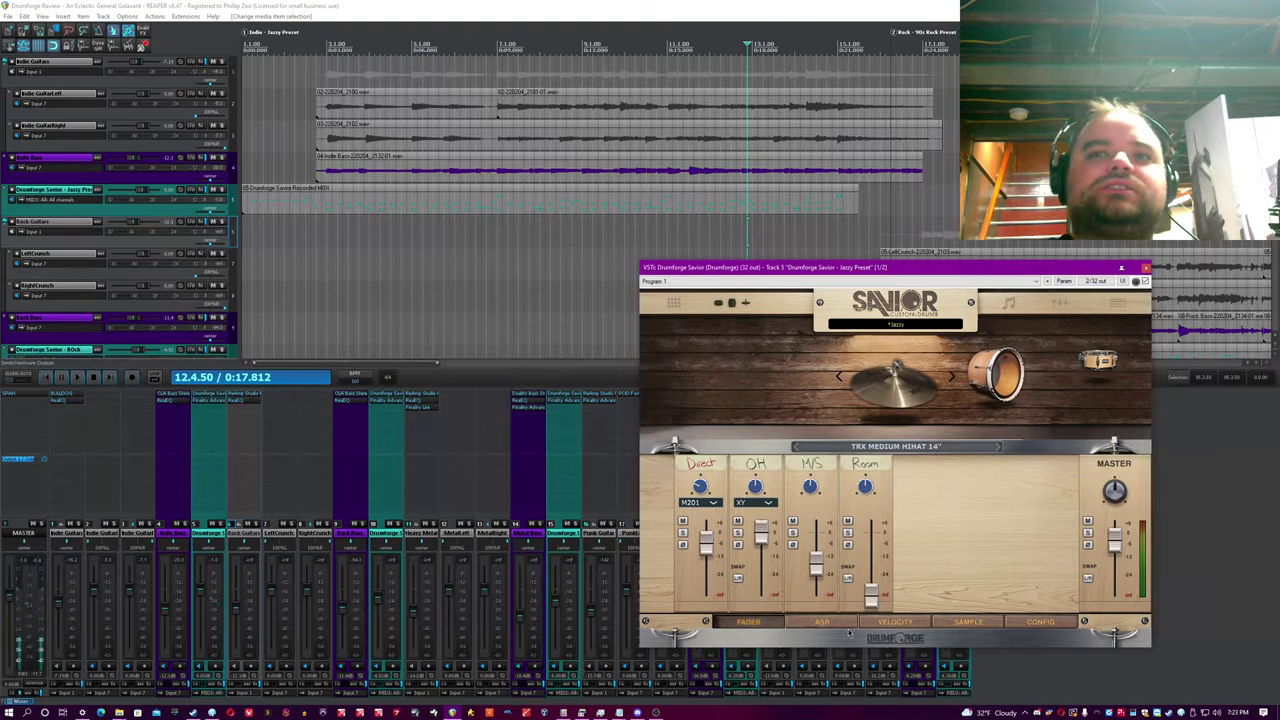
left_click(812, 621)
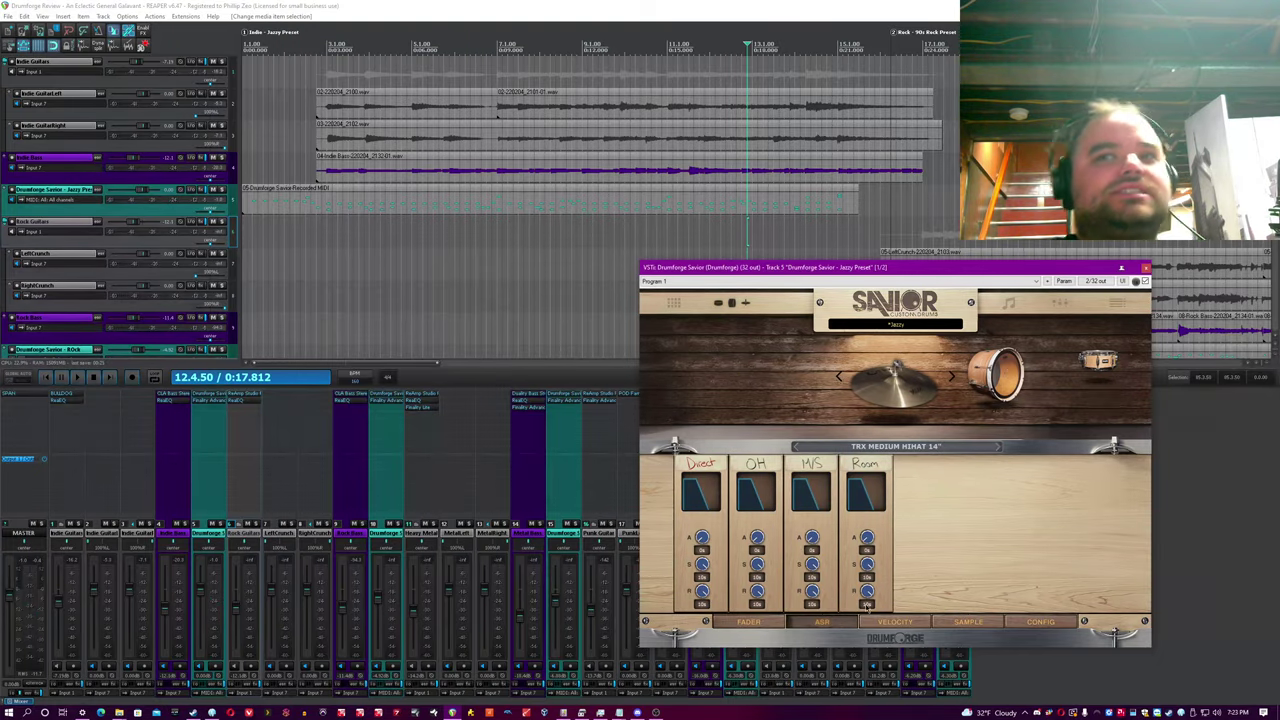
left_click(911, 622)
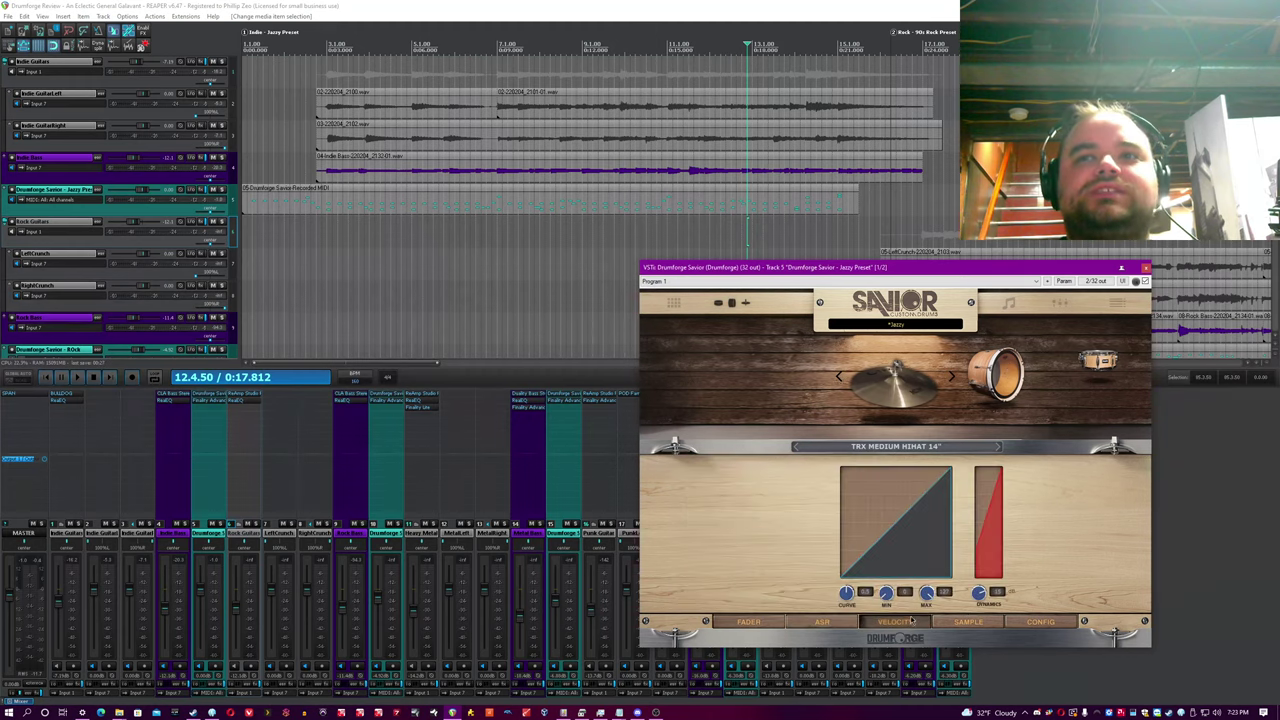
Step: Examine the hi-hat's articulations, velocity layers and sample list, and audition the cymbal
left_click(968, 622)
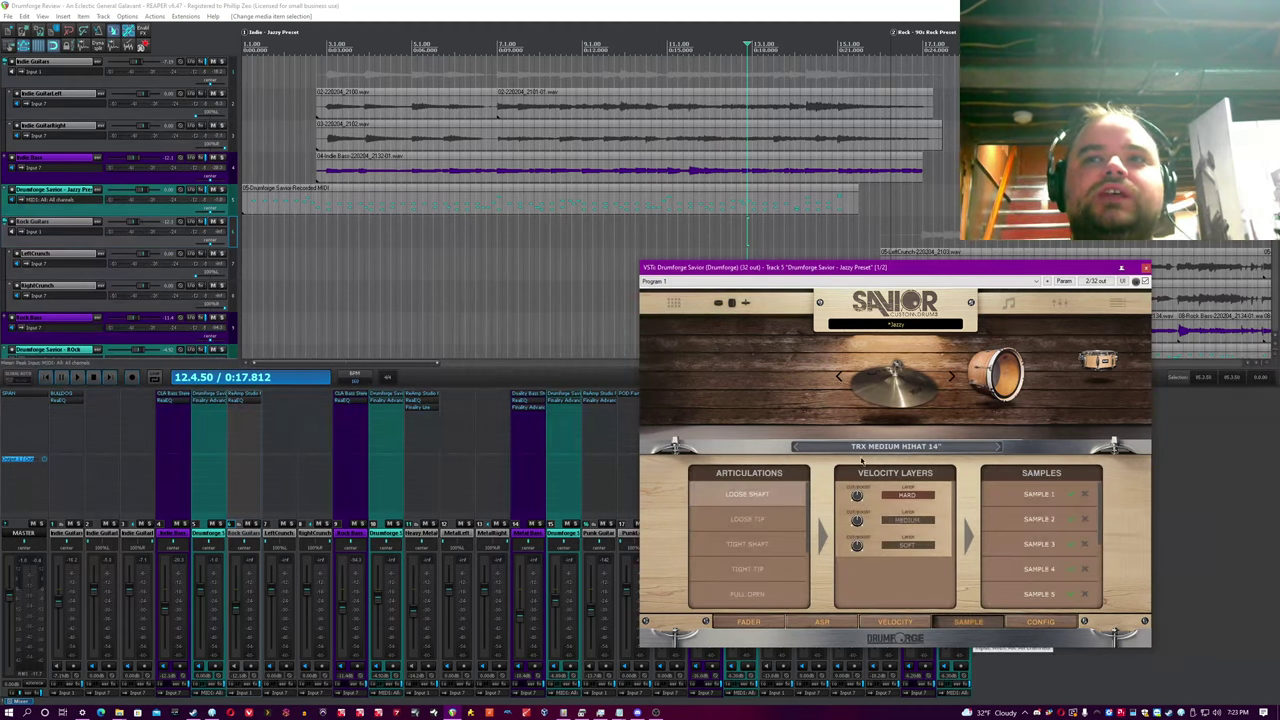
scroll(1012, 556, "down", 4)
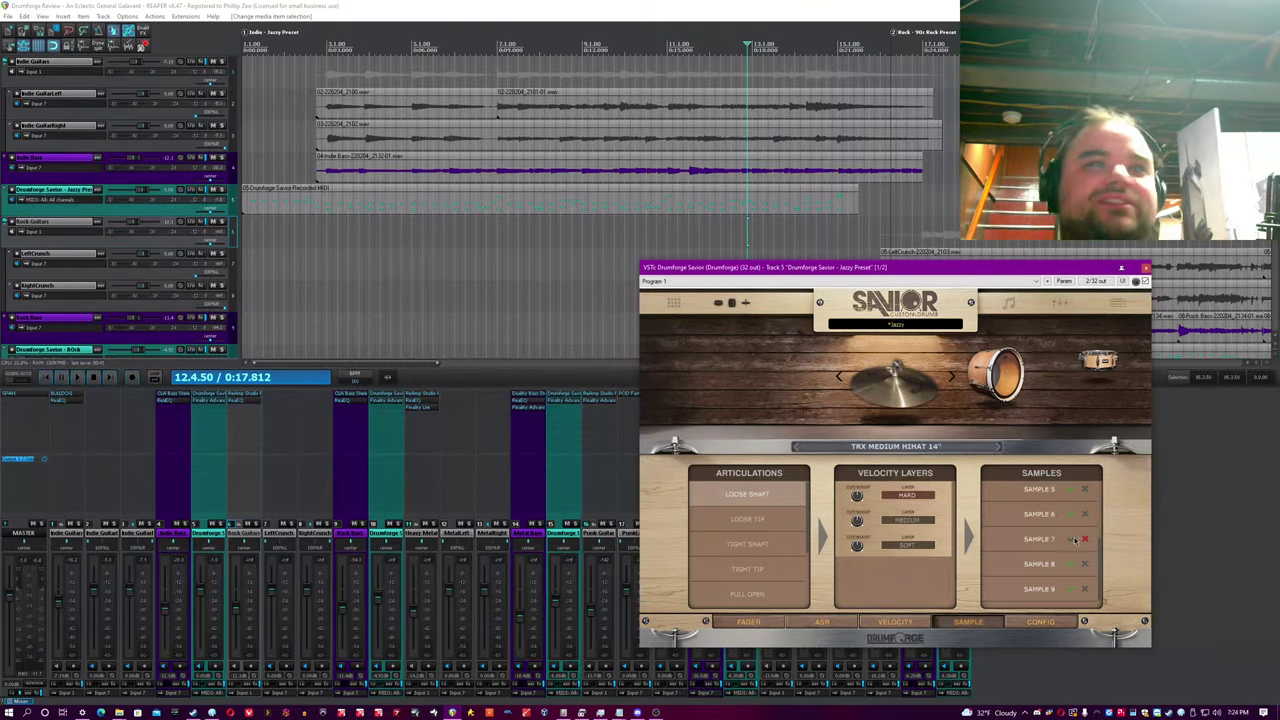
left_click(911, 375)
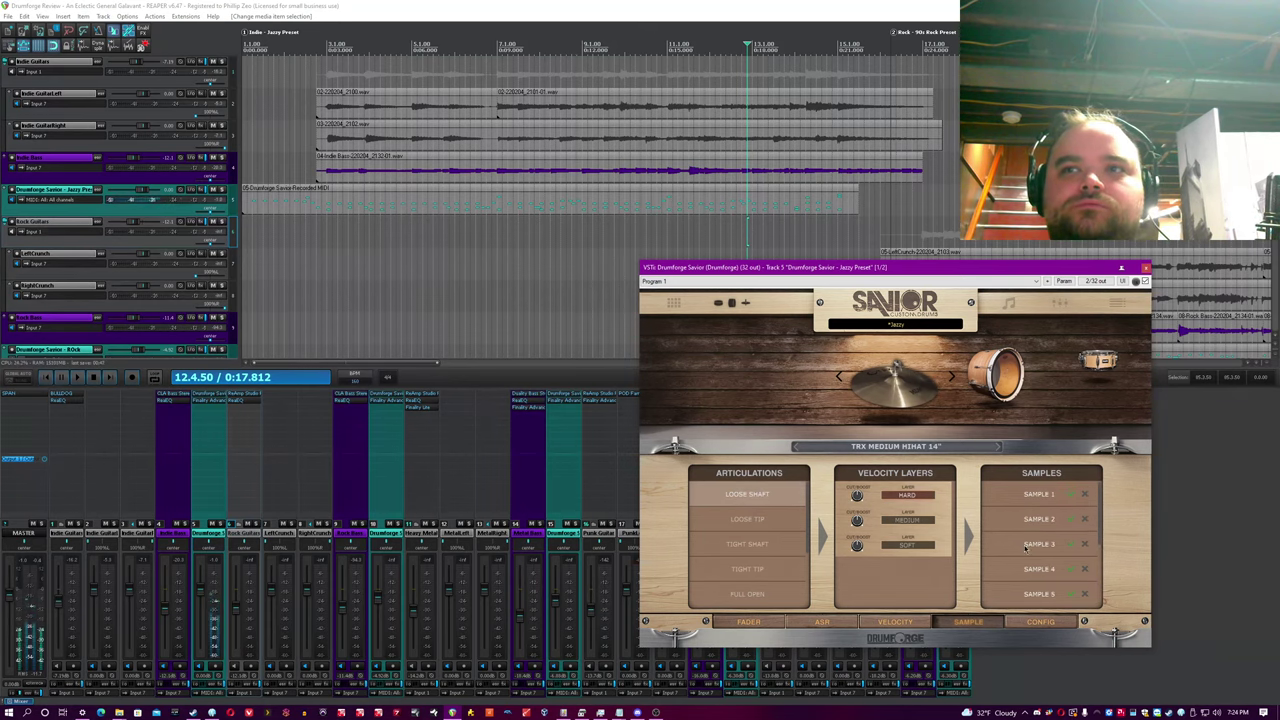
scroll(1028, 563, "down", 3)
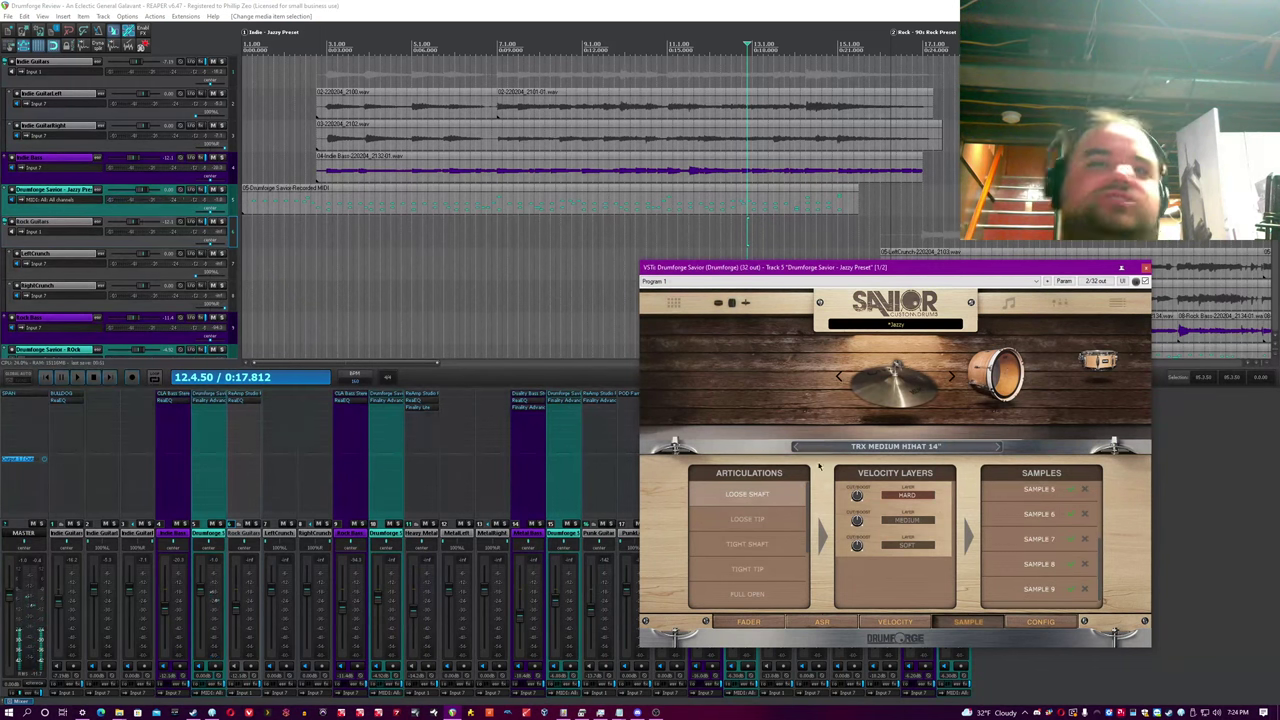
Step: Bring up the Vintage Maple kick's mic faders and check the microphone choices for its Inside, Beater and OH channels
left_click(952, 377)
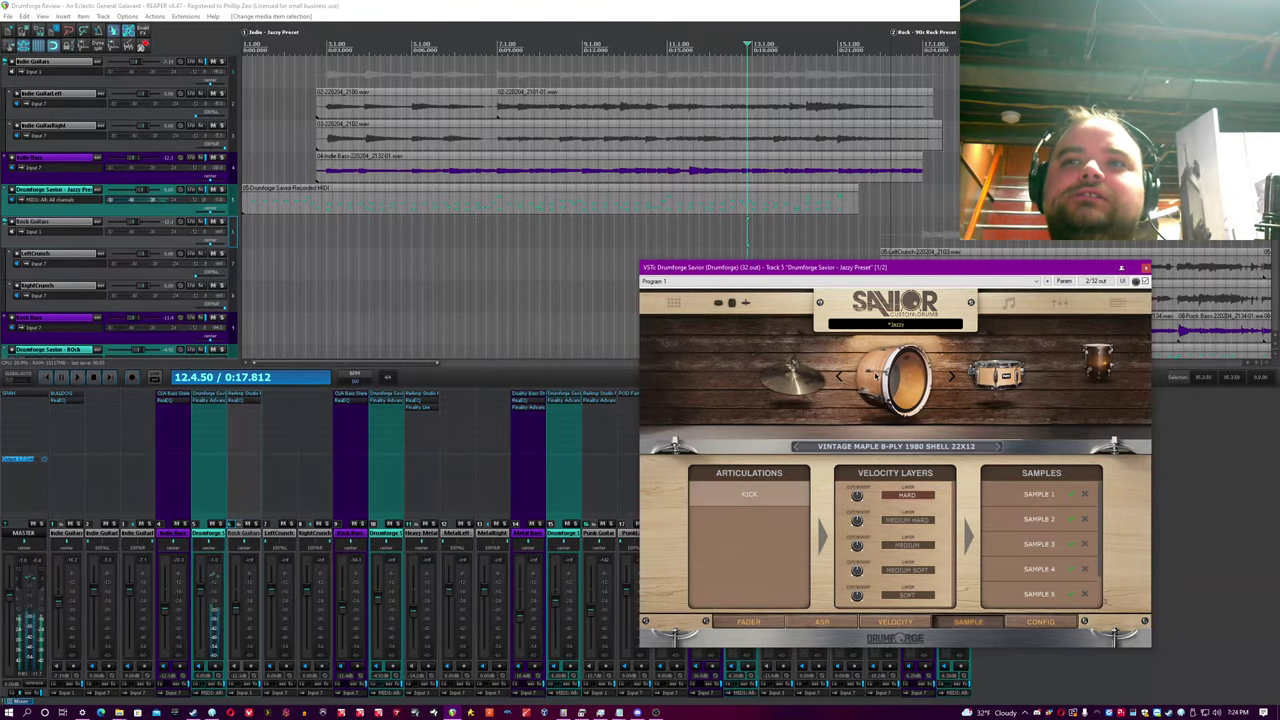
left_click(749, 622)
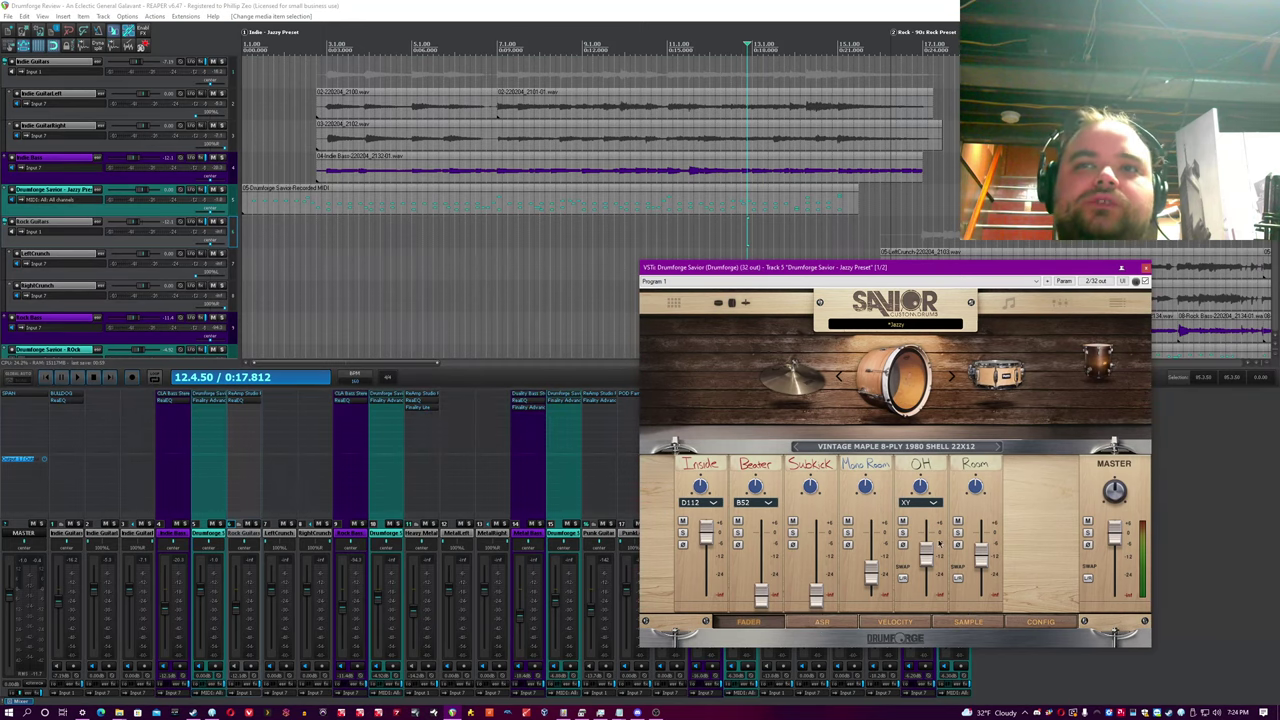
left_click(935, 502)
left_click(766, 500)
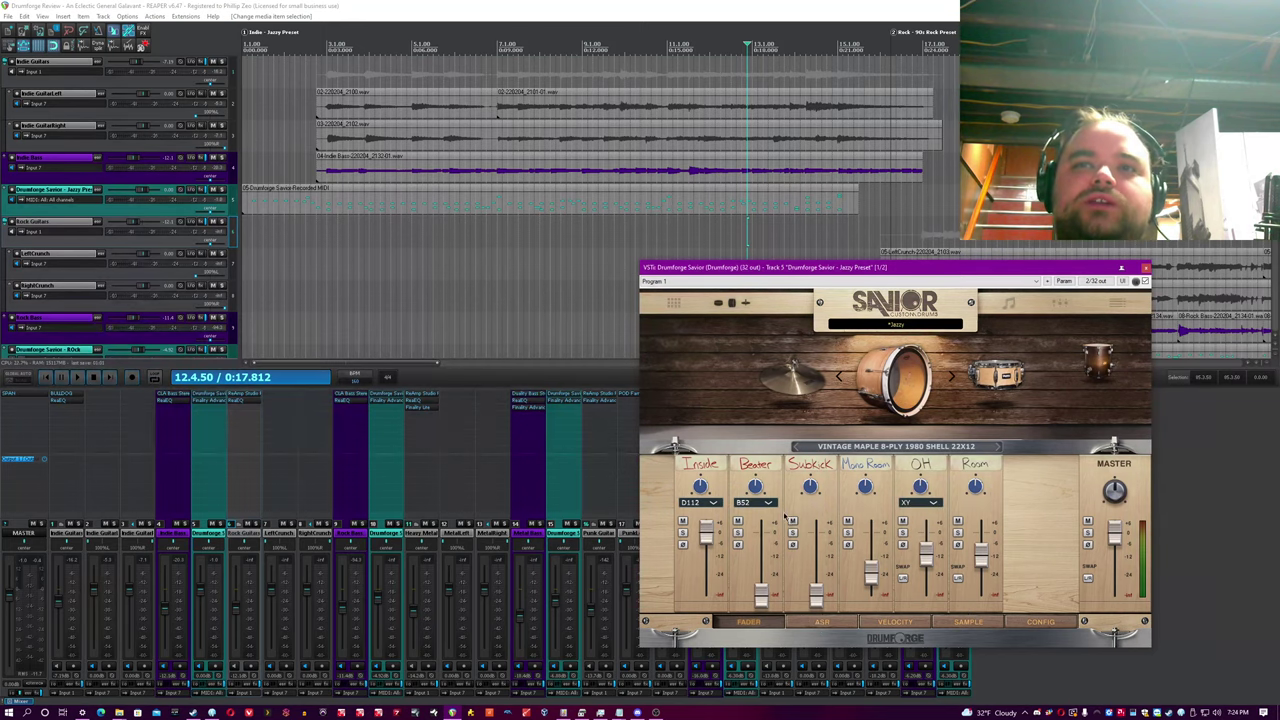
left_click(766, 502)
left_click(766, 502)
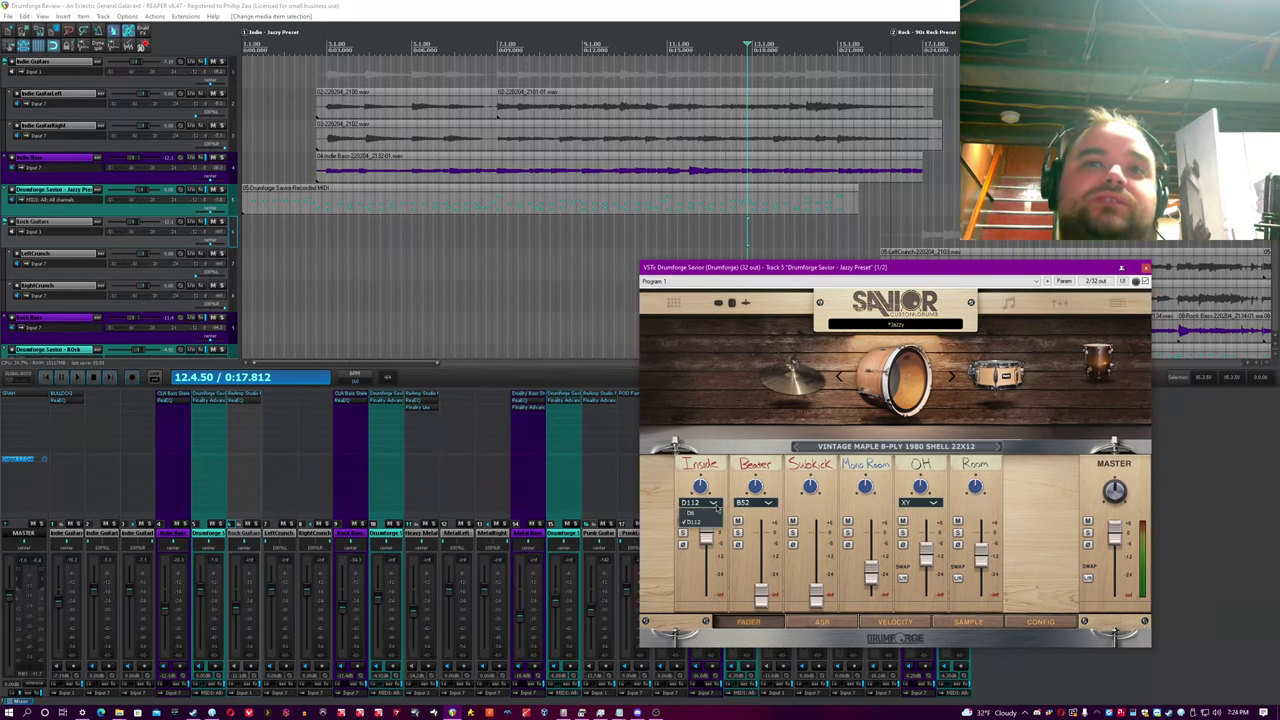
left_click(933, 502)
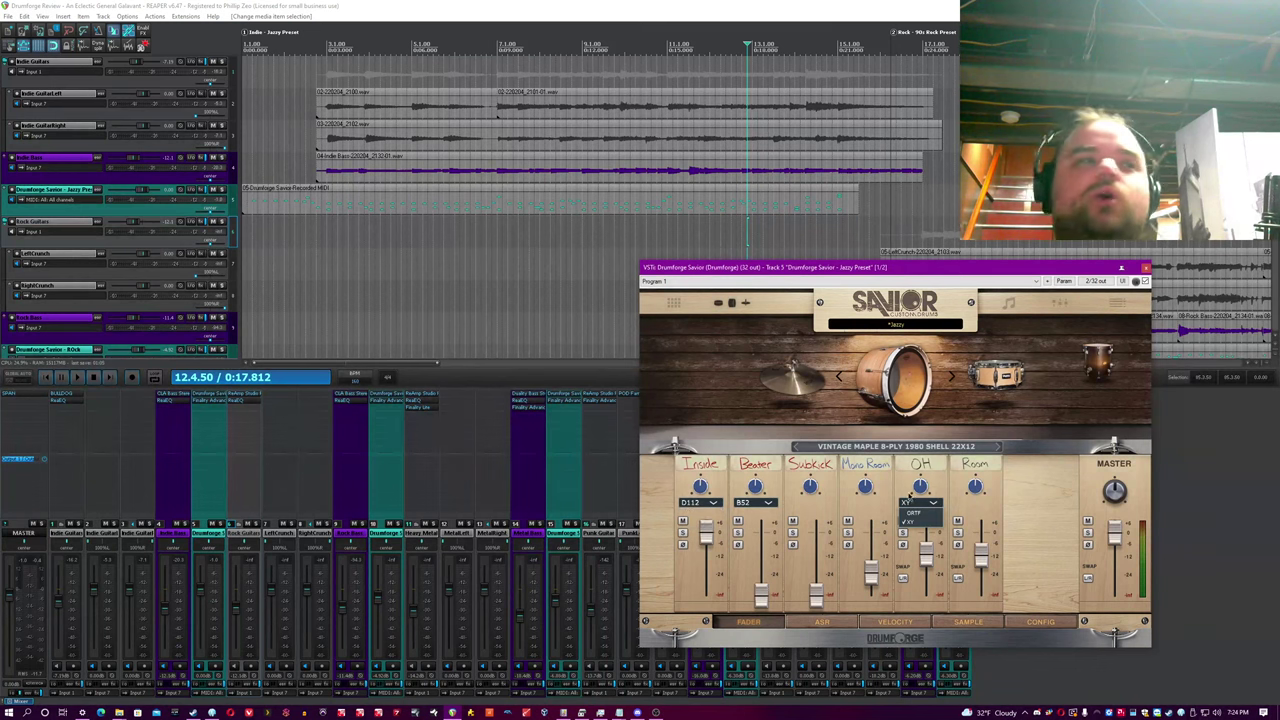
left_click(1017, 516)
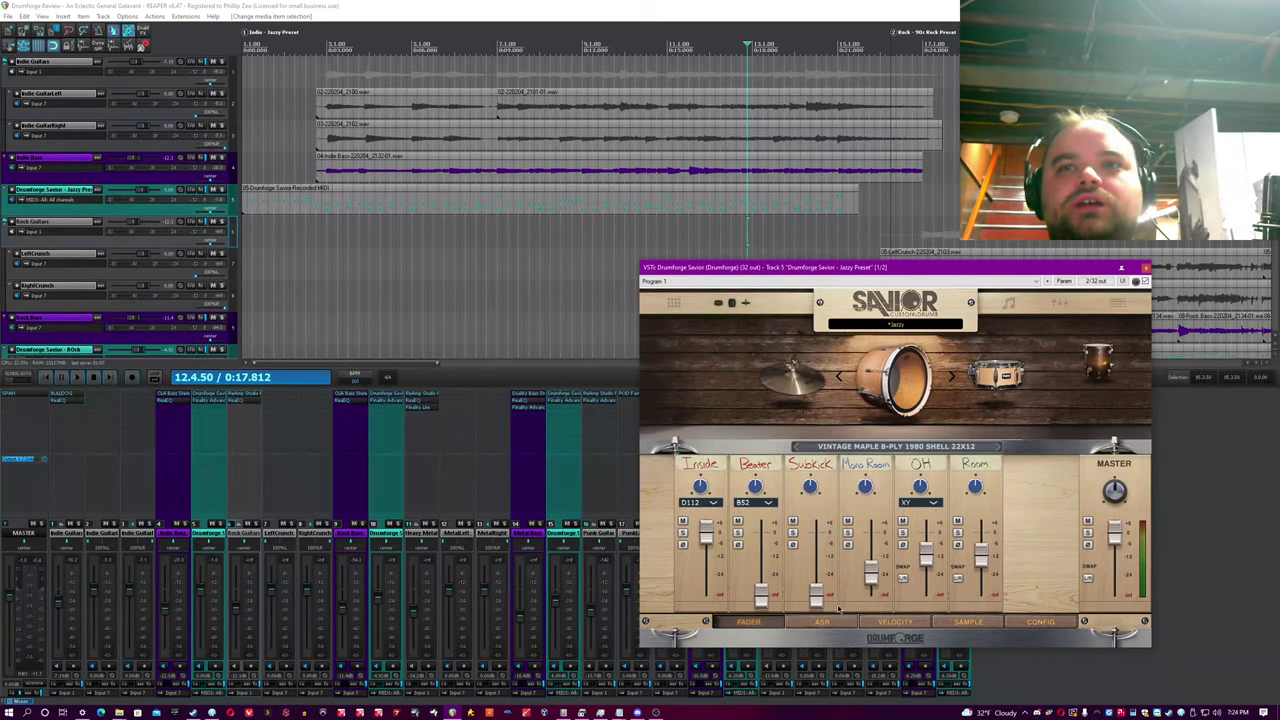
Step: Look through the kick's ASR, velocity, sample and config pages
left_click(821, 621)
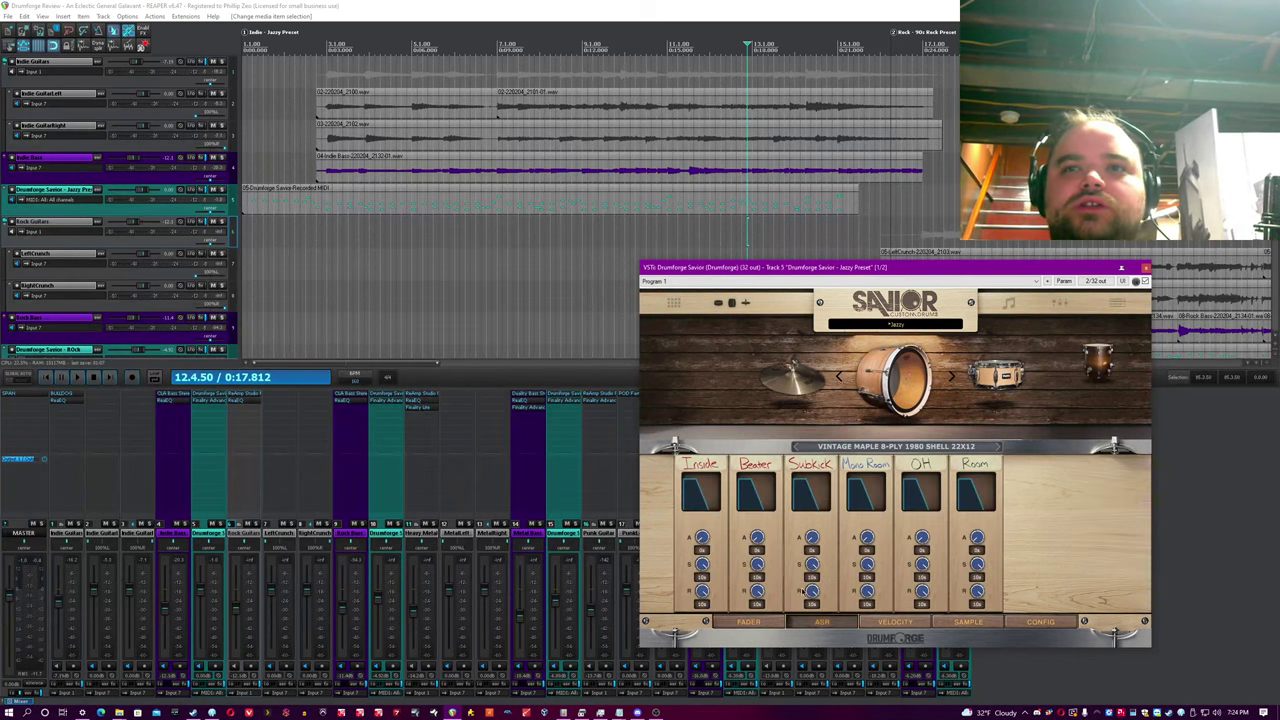
left_click(895, 622)
left_click(967, 622)
left_click(1020, 624)
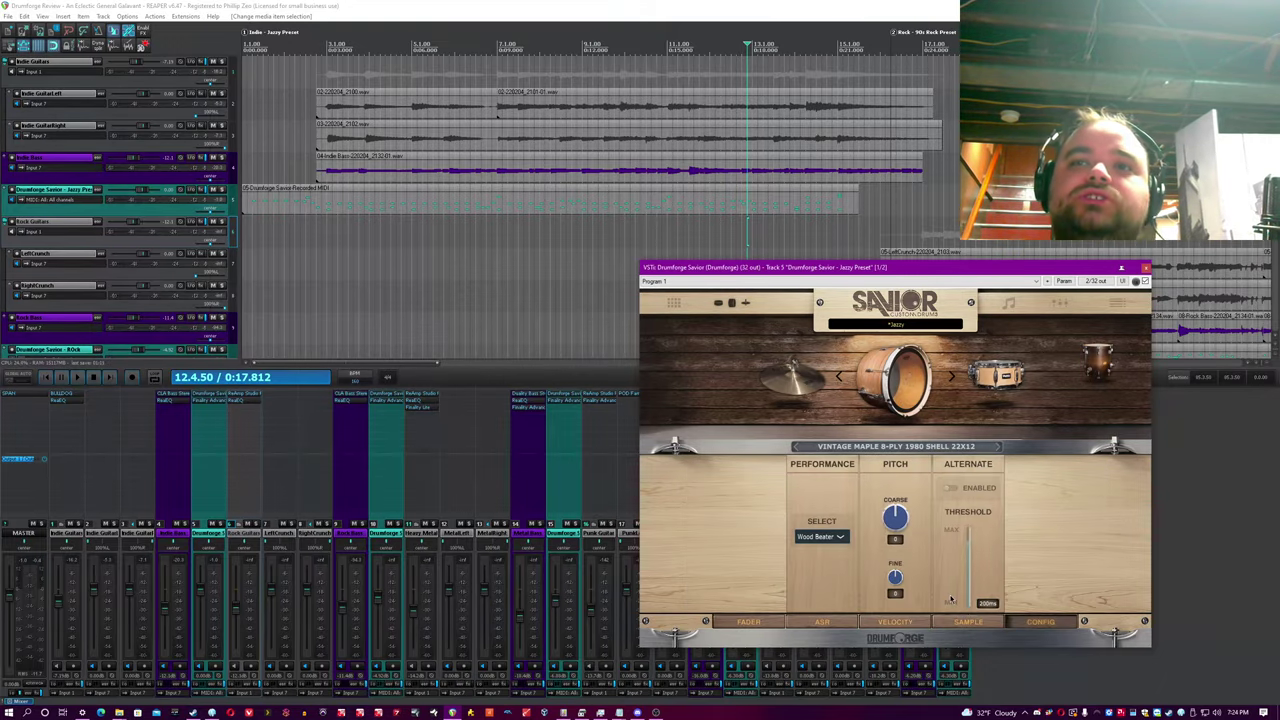
Step: Audition the kick with its current beater, switch its performance option to Felt Beater, and audition it again
left_click(820, 537)
left_click(852, 463)
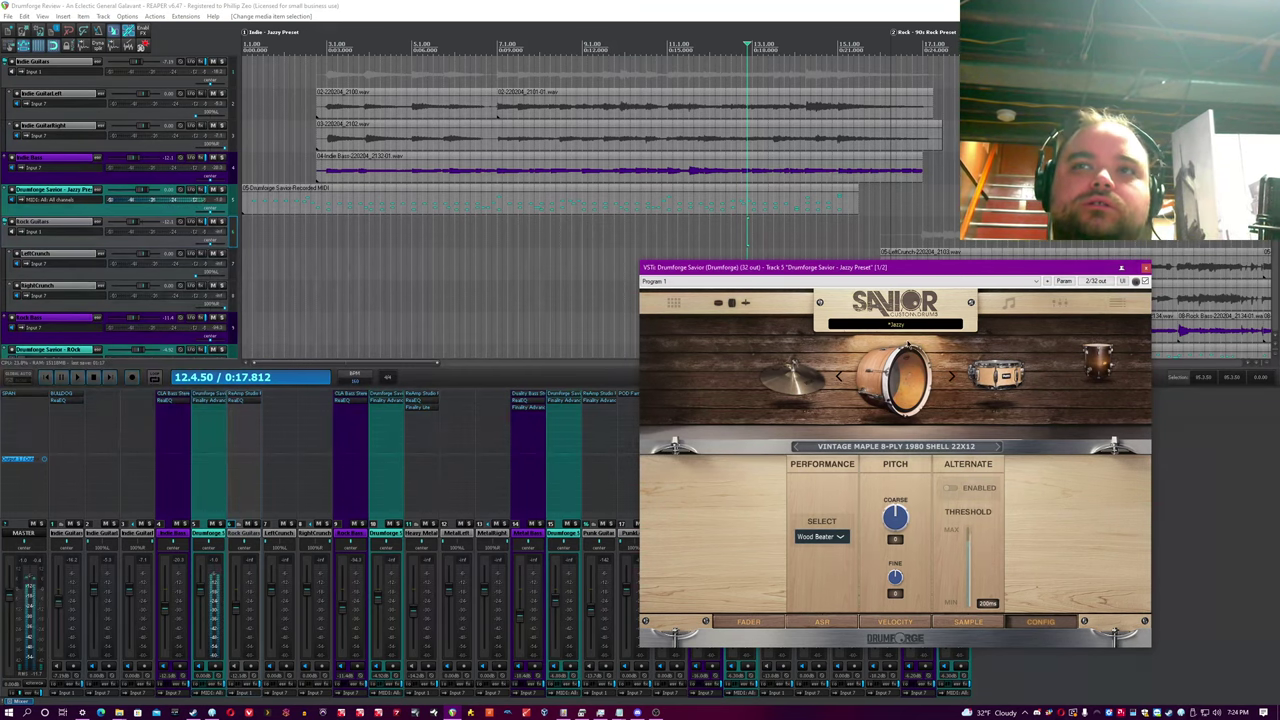
left_click(820, 537)
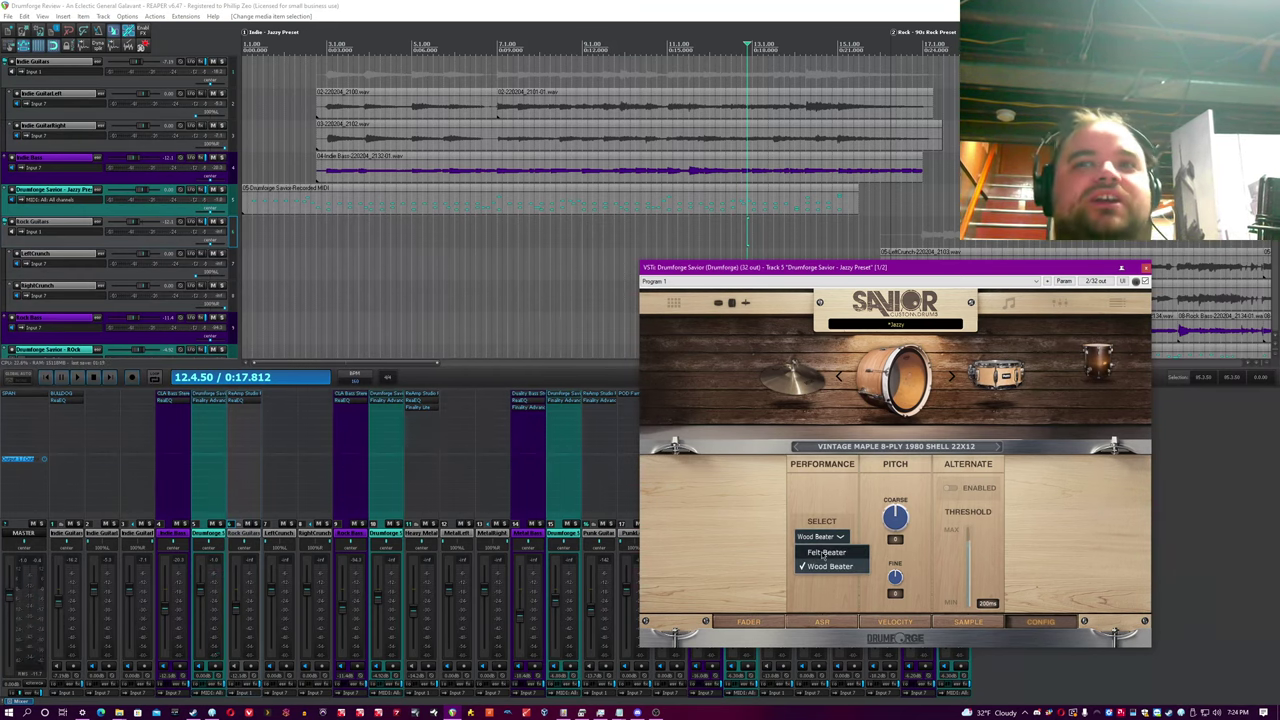
left_click(825, 553)
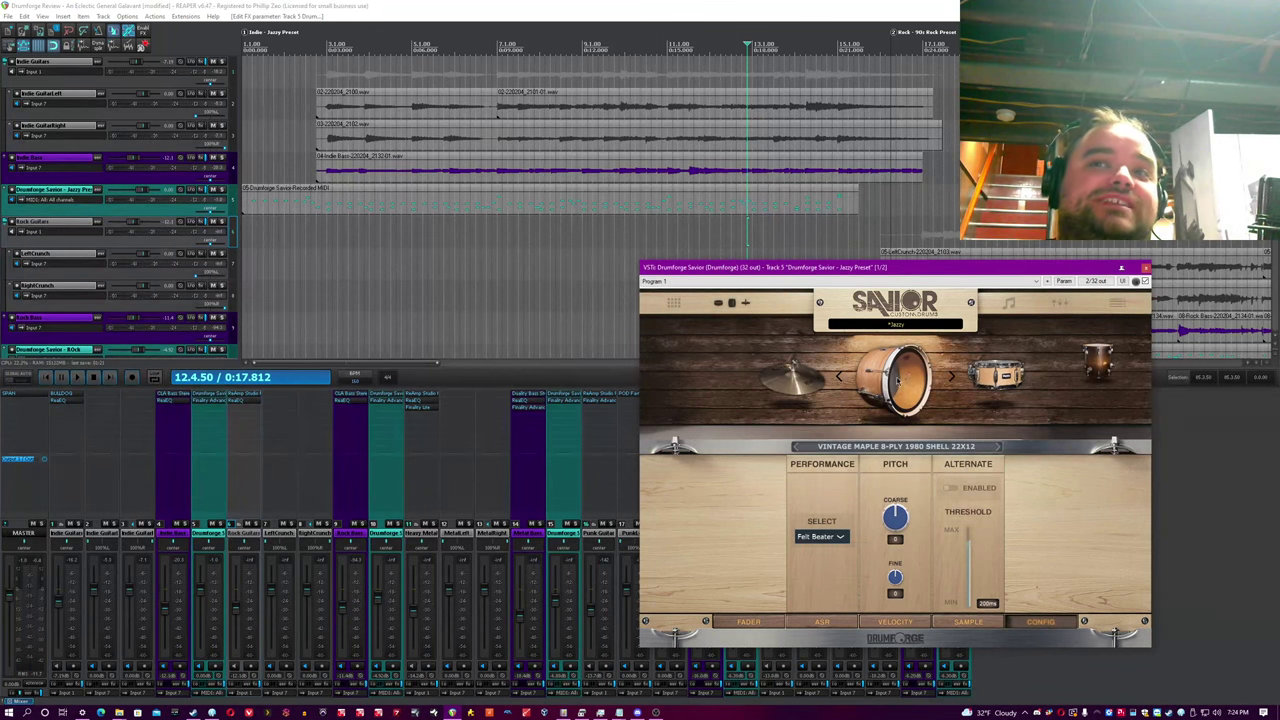
left_click(903, 370)
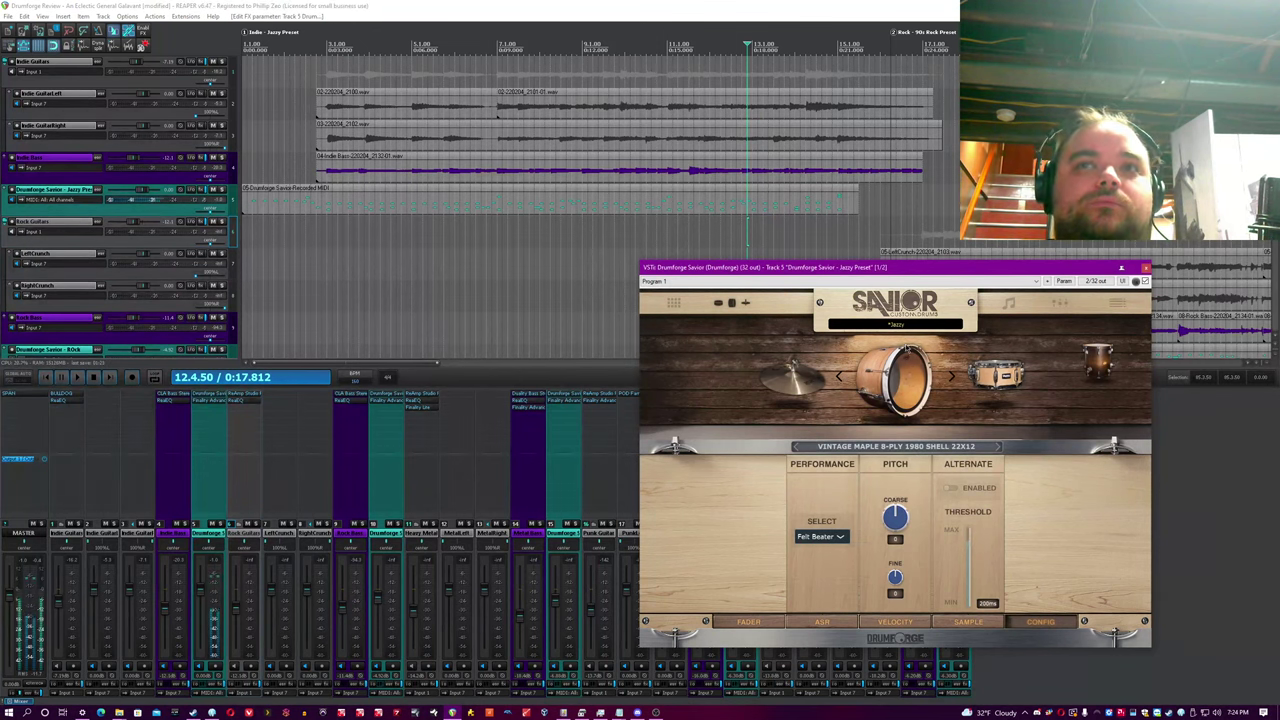
Step: Play the Indie section from 2.1.50 with the full band to hear the felt beater, and stop playback
left_click(380, 5)
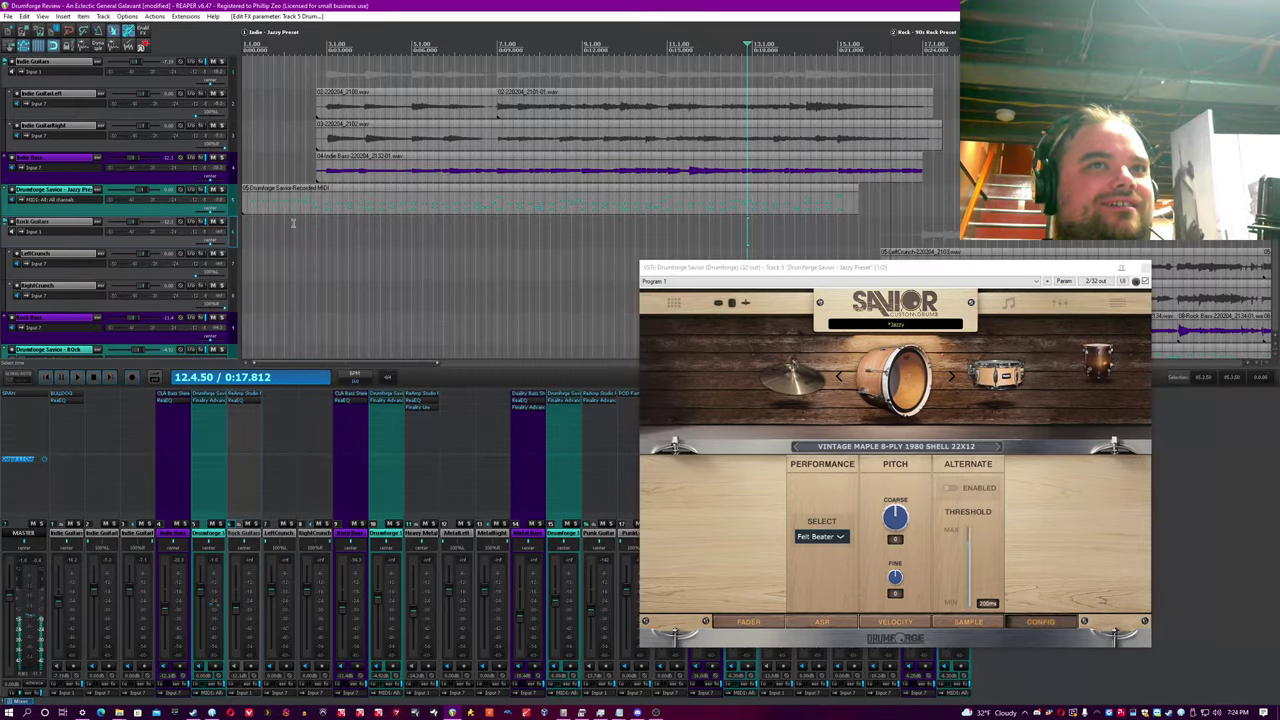
key("space")
key("space")
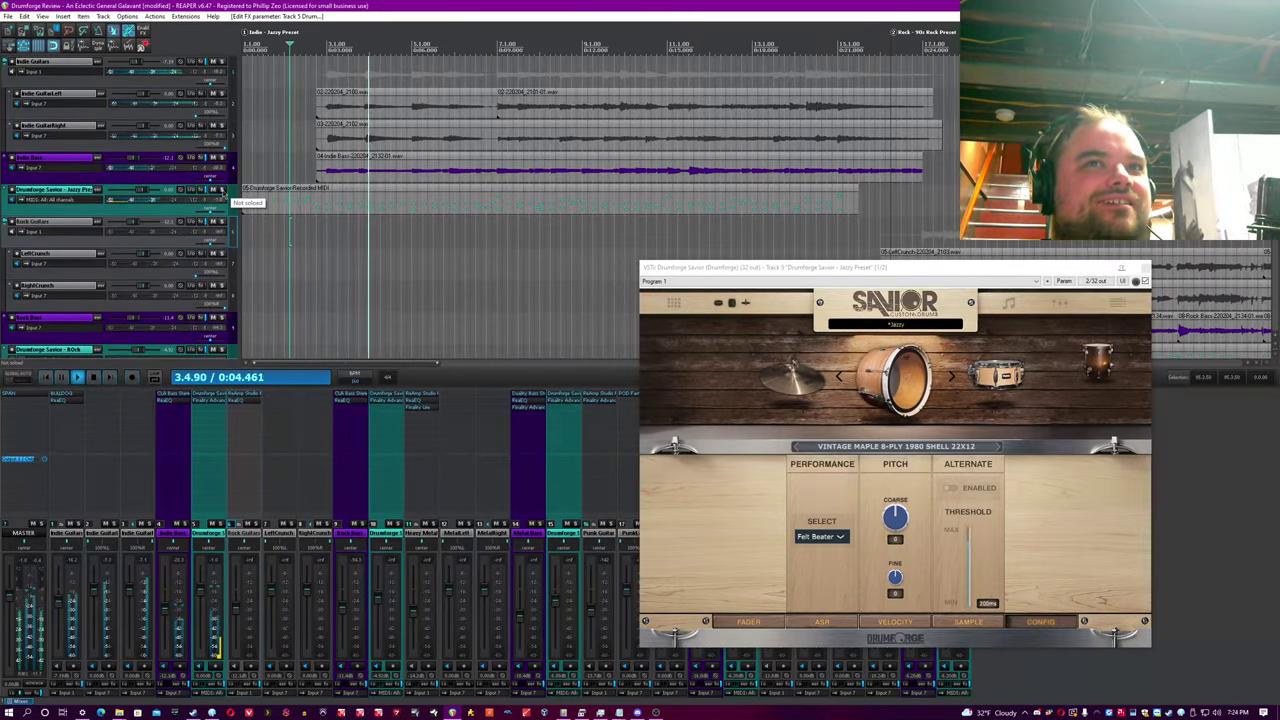
key("space")
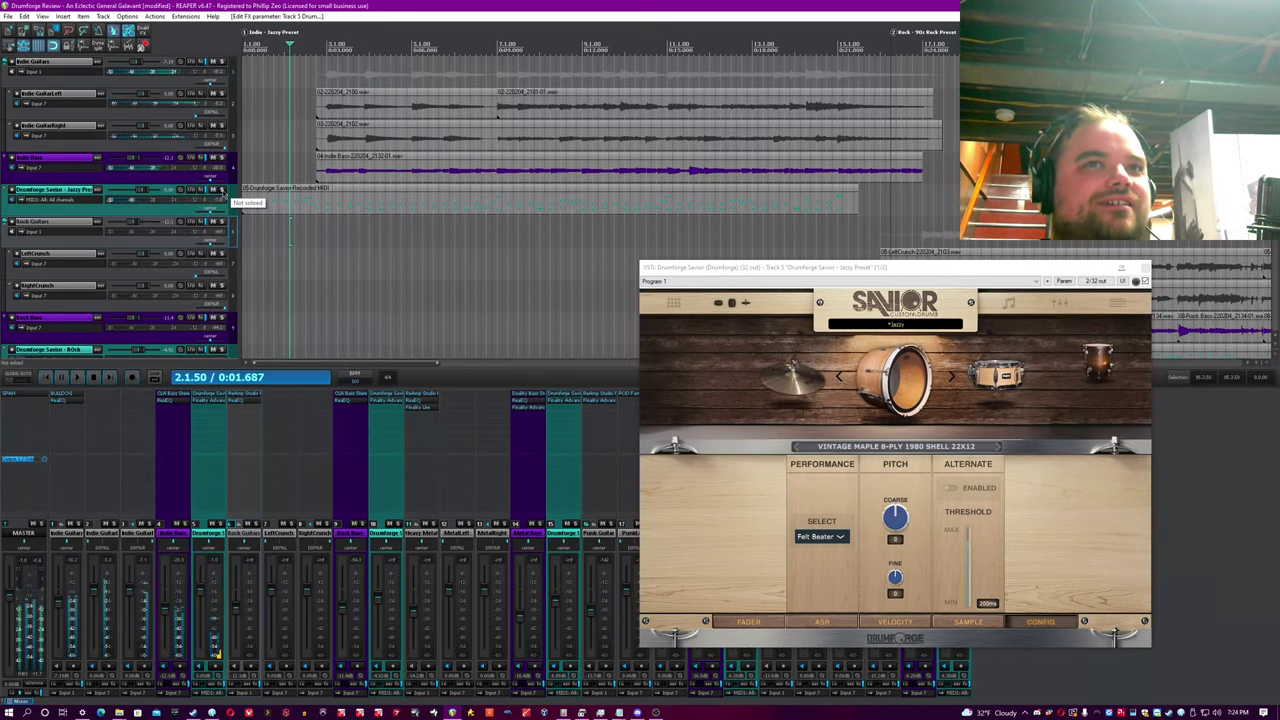
Step: Set the kick's performance option to Wood Beater
left_click(820, 536)
left_click(822, 567)
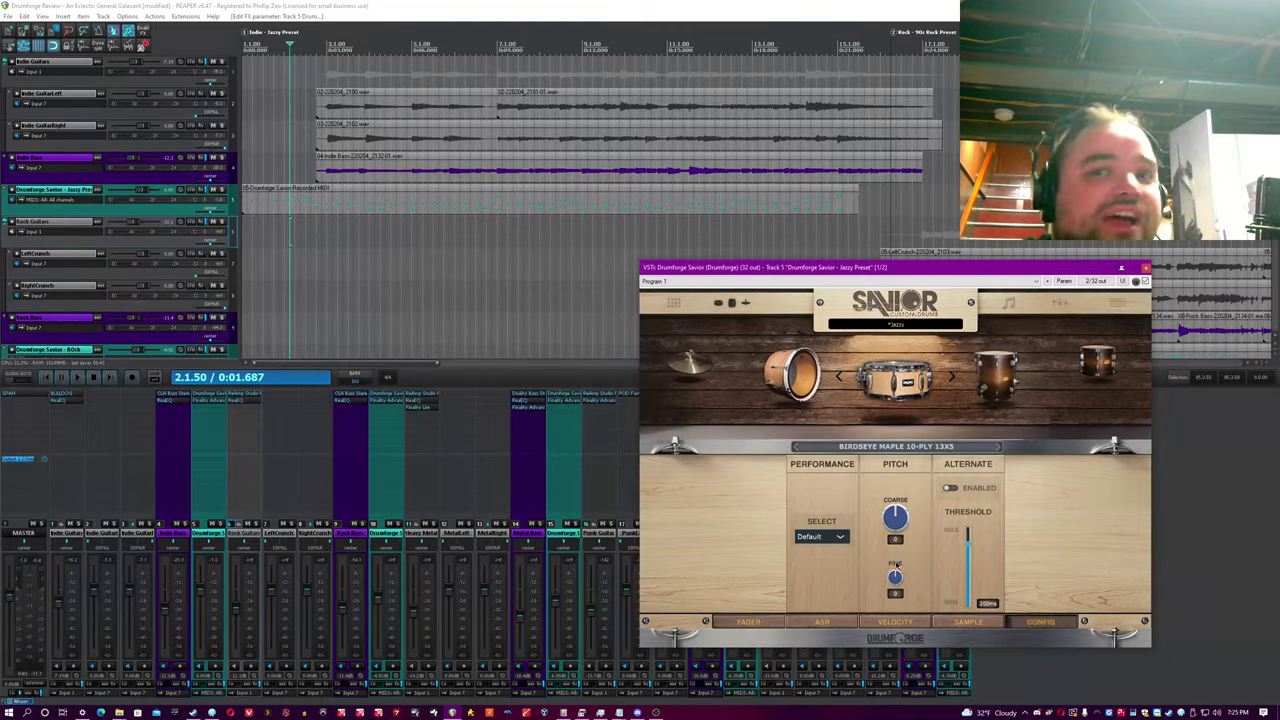
Step: Look through the snare's samples for the left hand, right hand, snare rim and snare side articulations, auditioning some of them
left_click(958, 623)
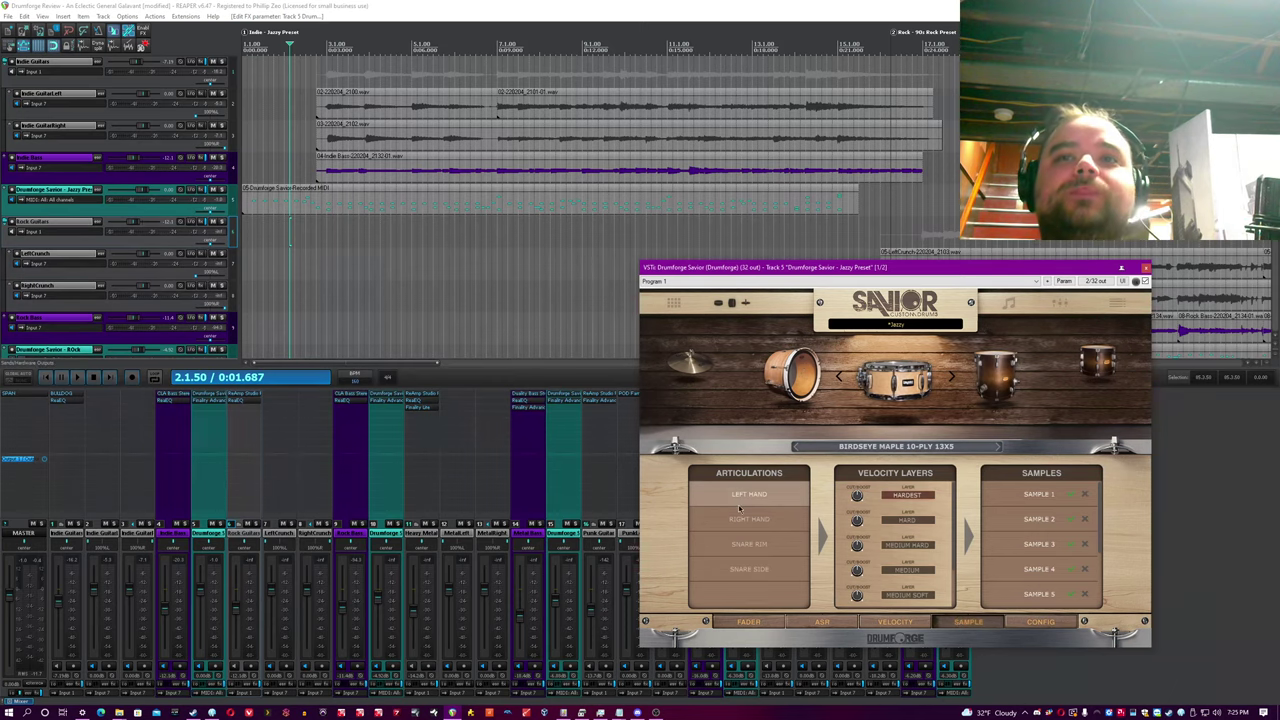
left_click(752, 545)
left_click(523, 5)
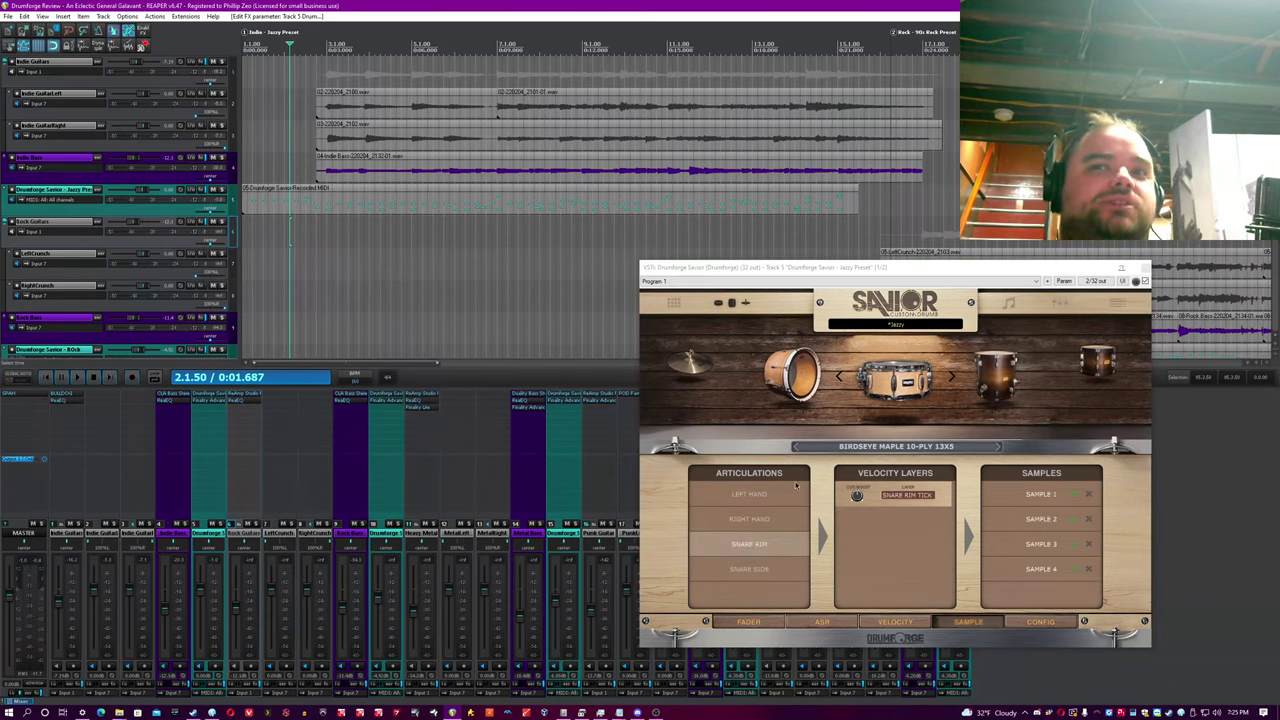
left_click(766, 570)
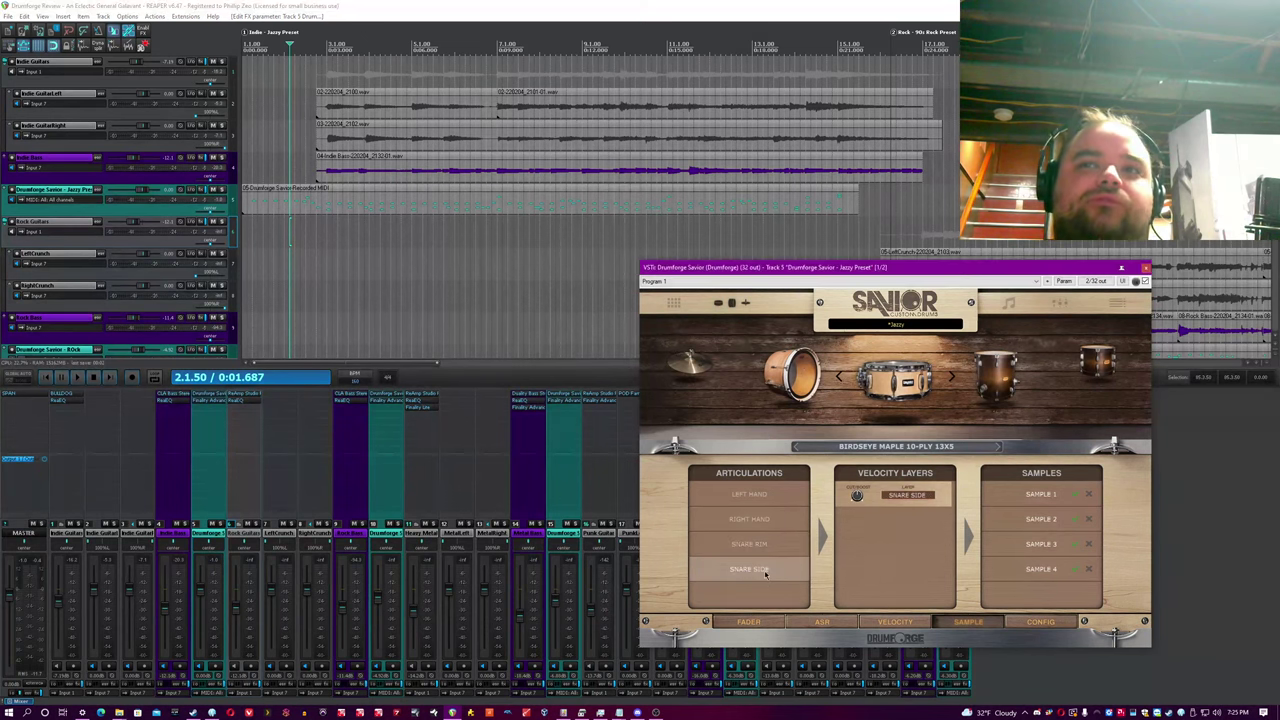
left_click(756, 514)
left_click(762, 497)
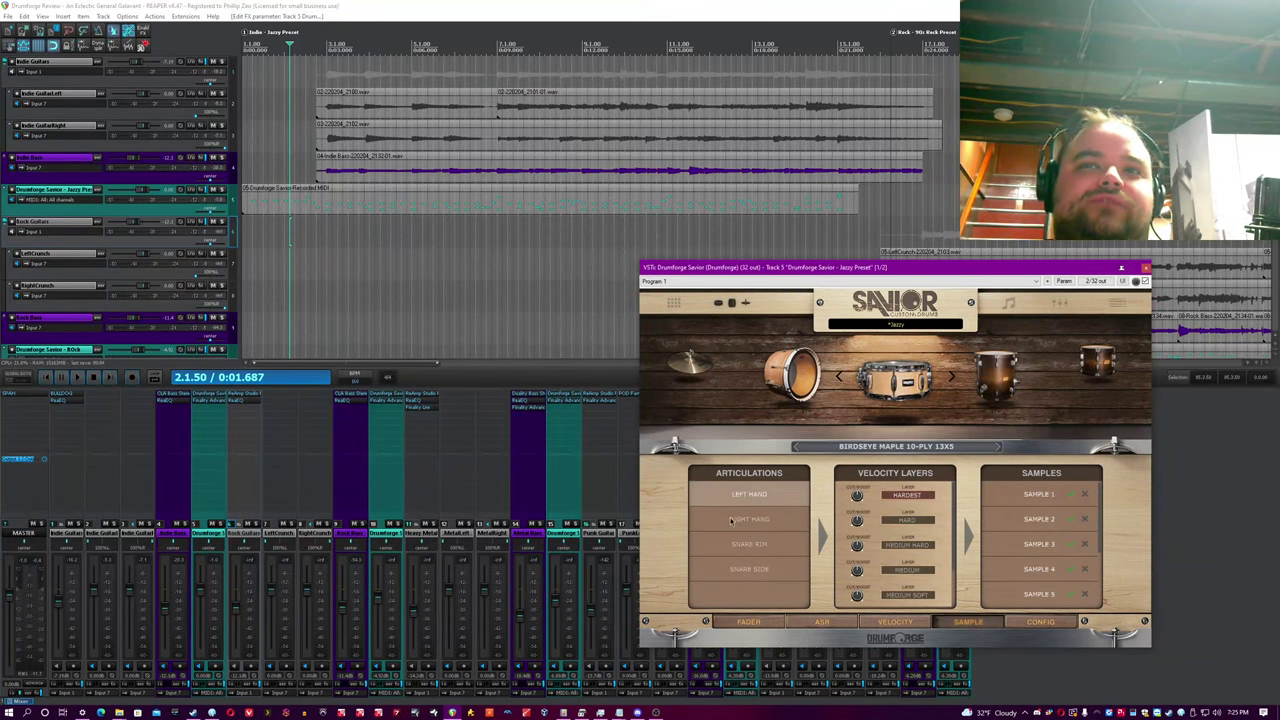
left_click(745, 544)
left_click(741, 570)
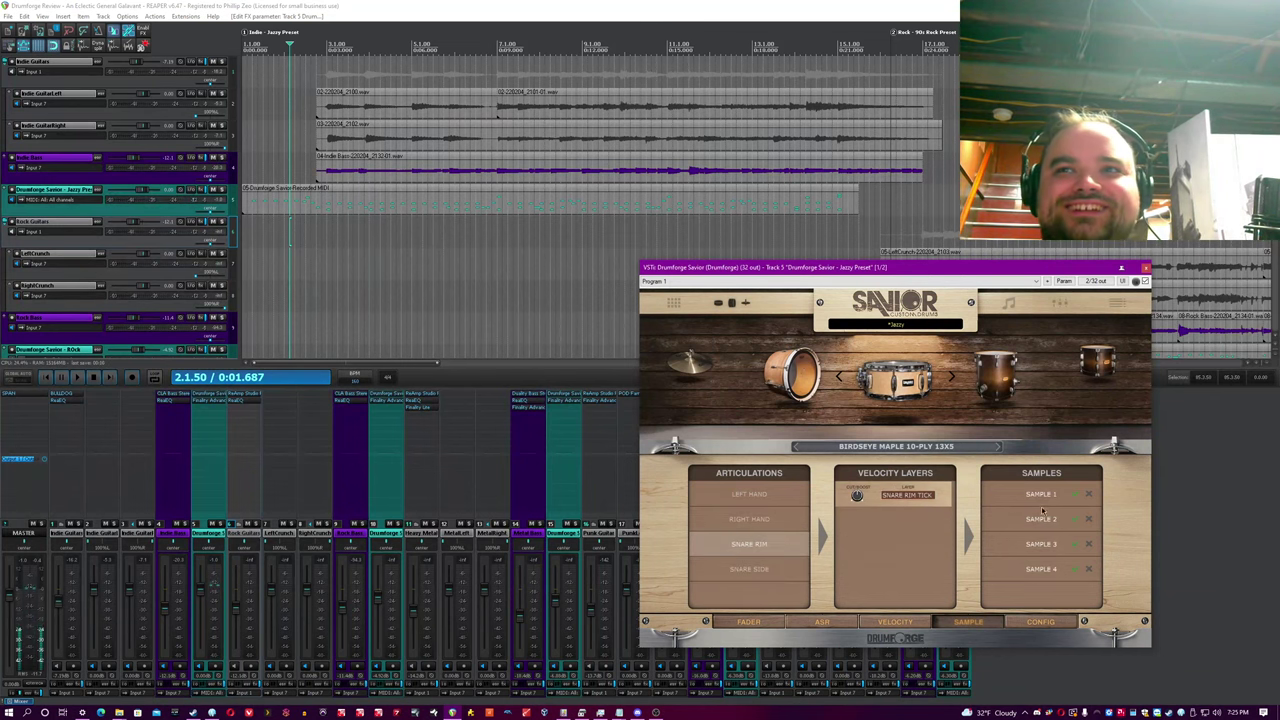
left_click(742, 517)
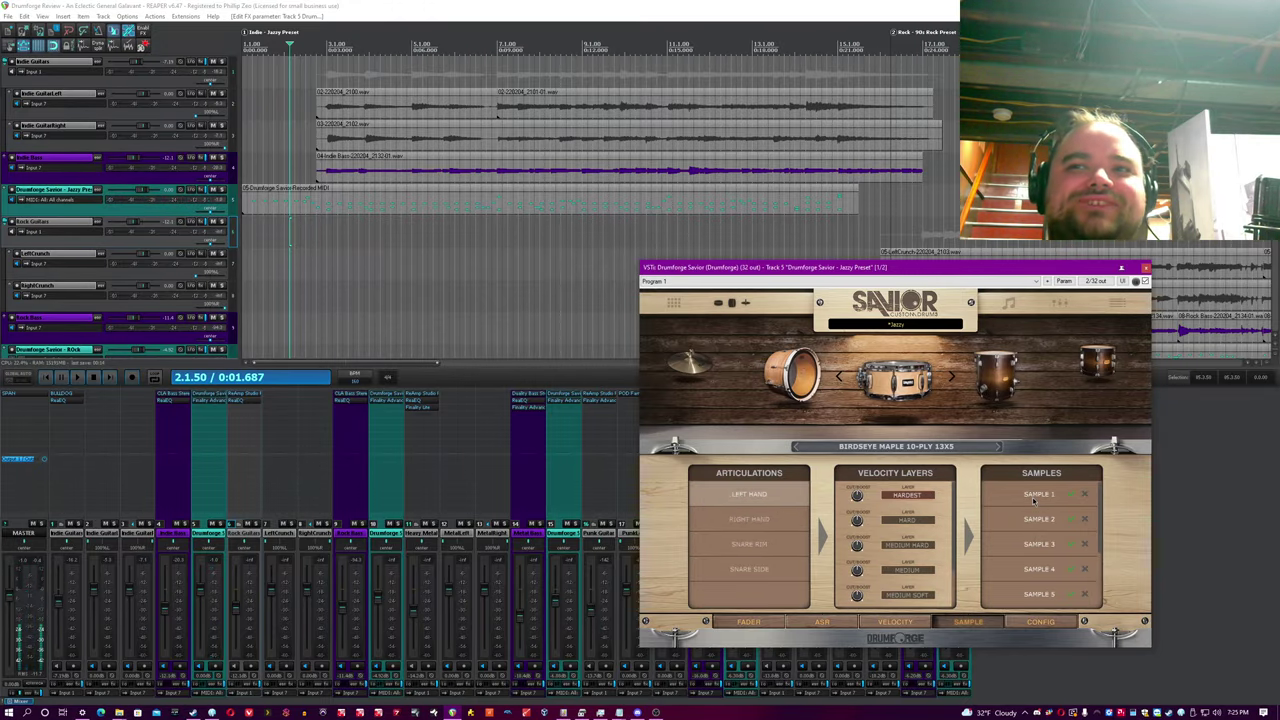
scroll(997, 581, "down", 1)
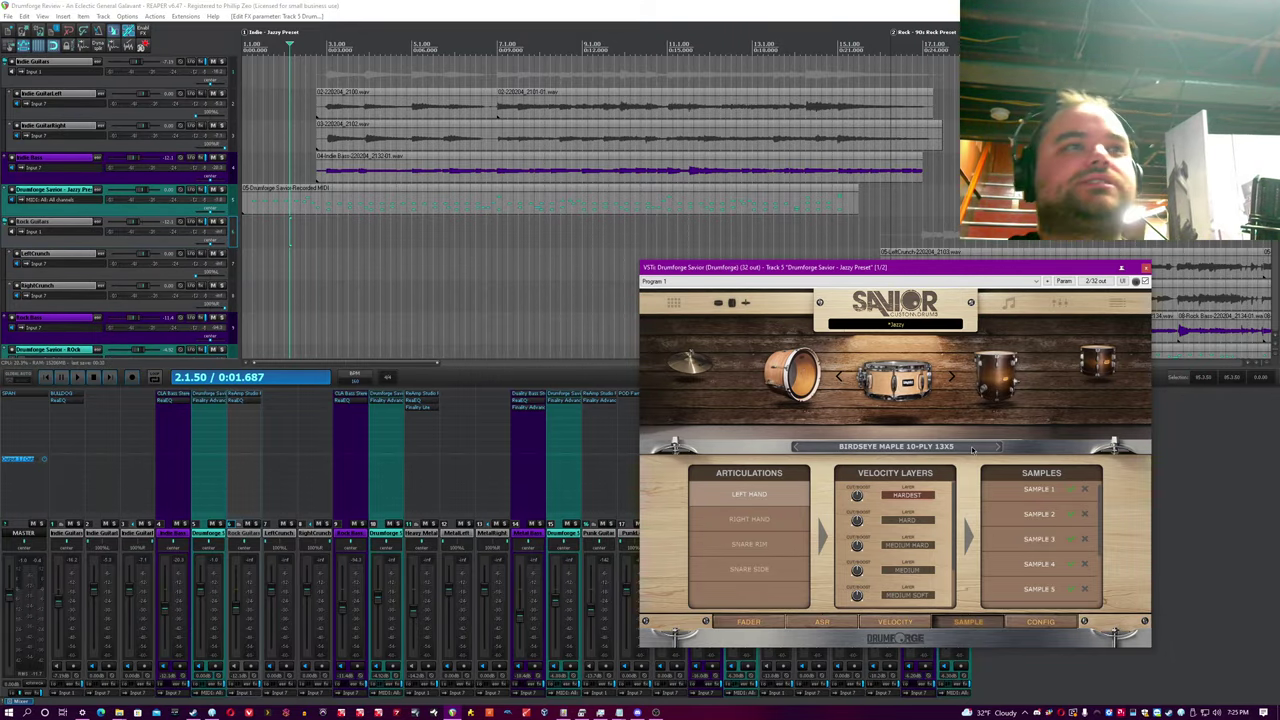
Step: Bring up the 16x16 claw-hoop tom and audition samples from its medium, soft and medium soft velocity layers
left_click(1002, 380)
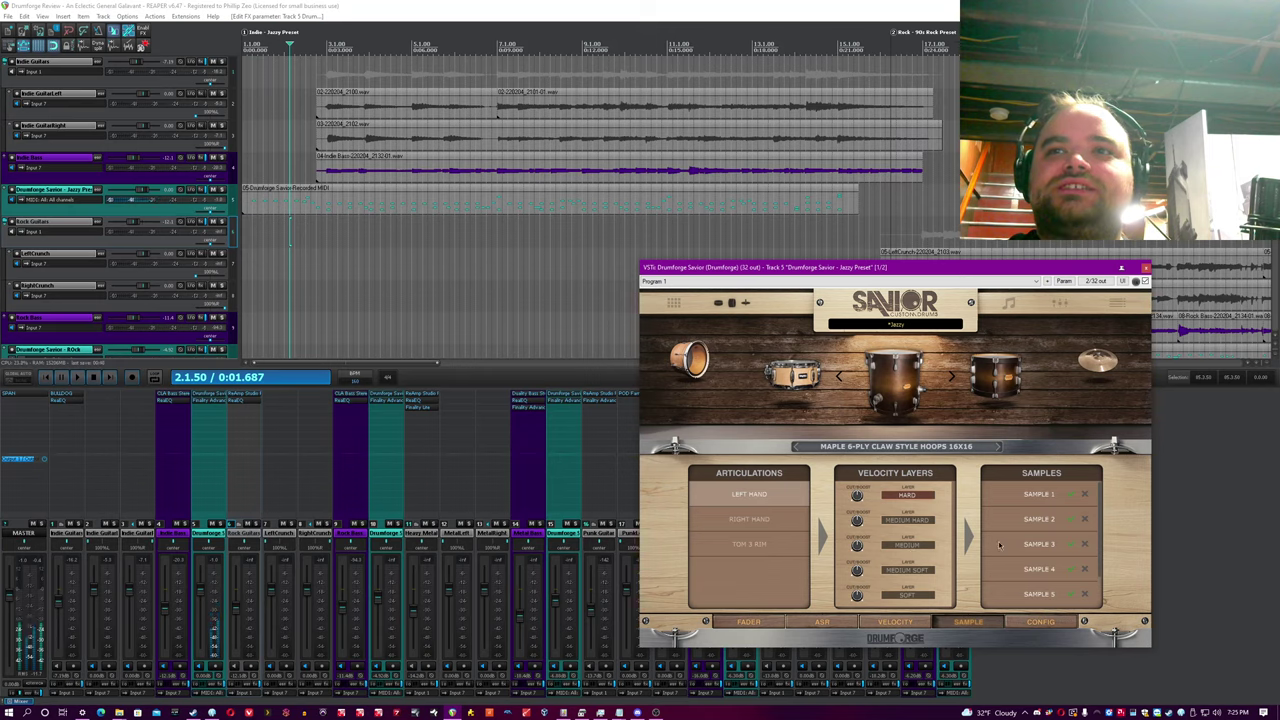
left_click(926, 544)
scroll(998, 537, "down", 1)
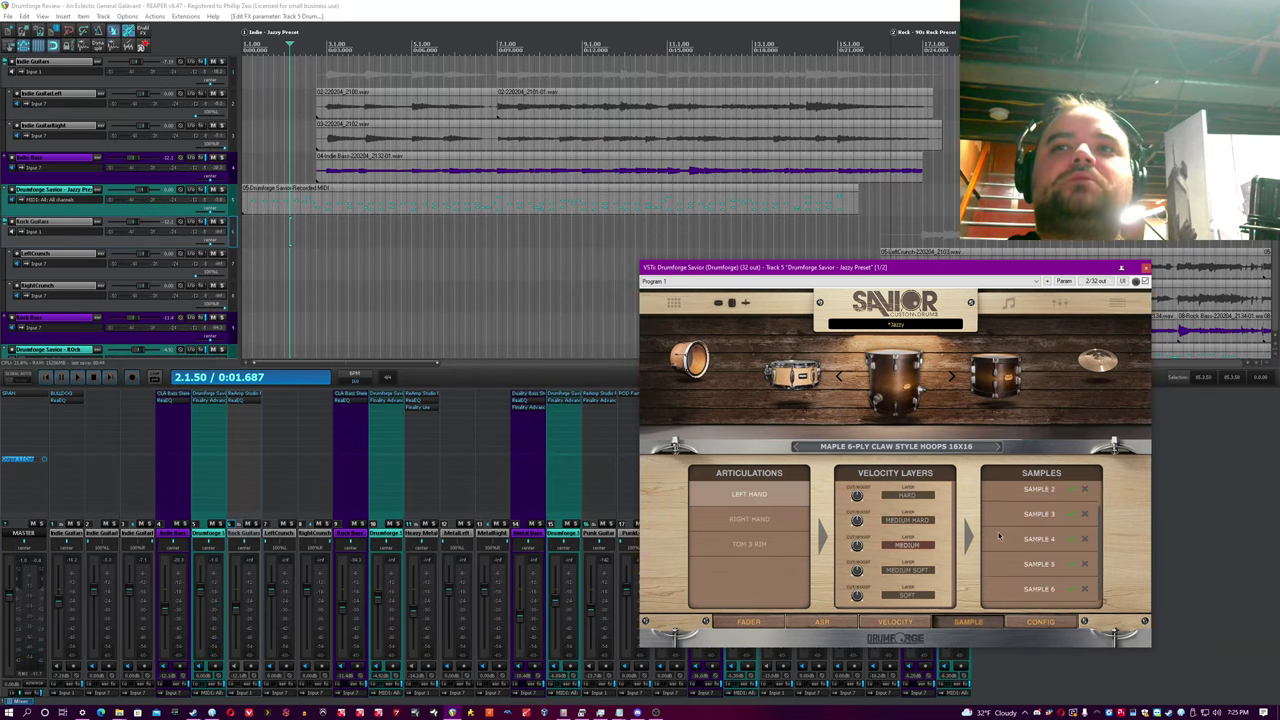
left_click(915, 578)
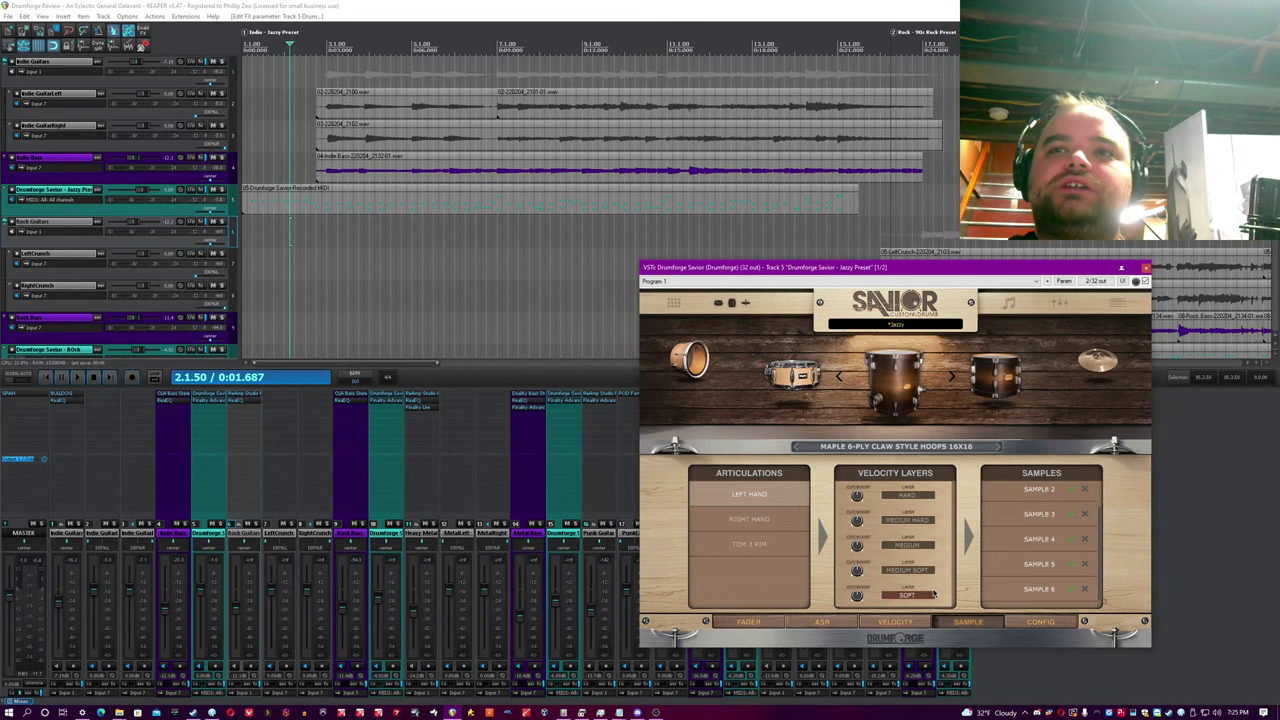
left_click(1034, 568)
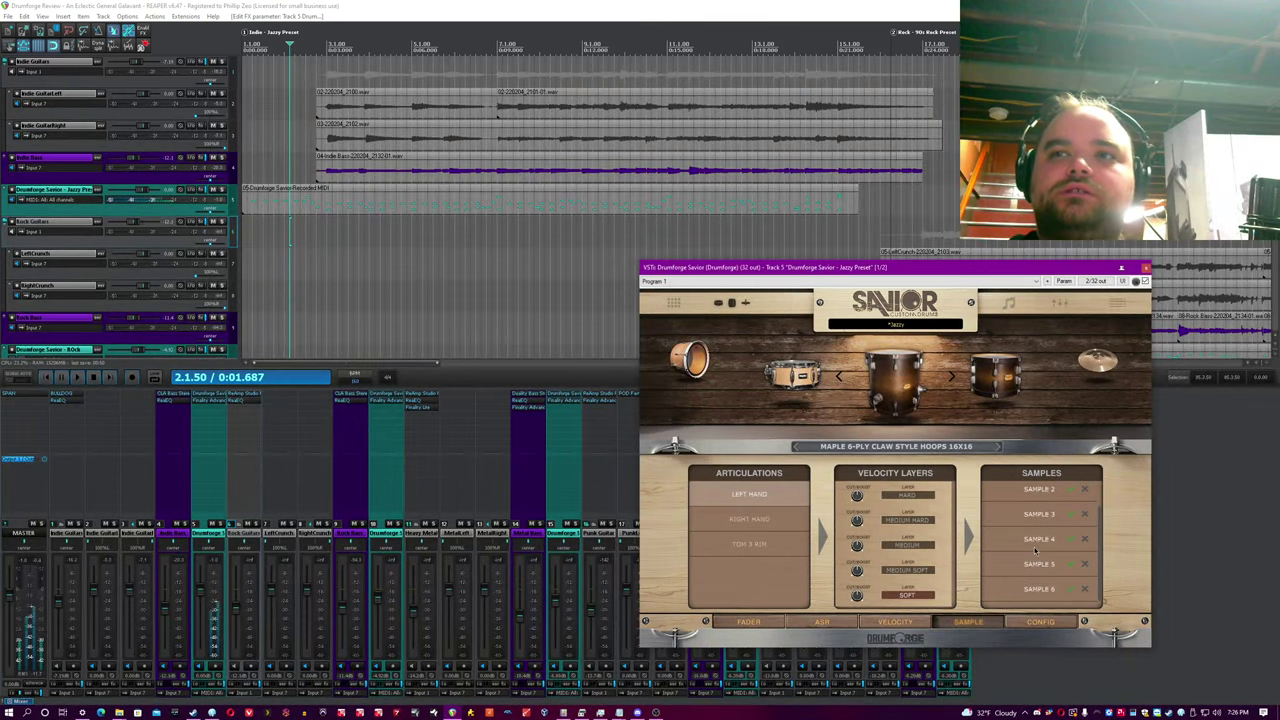
left_click(1040, 494)
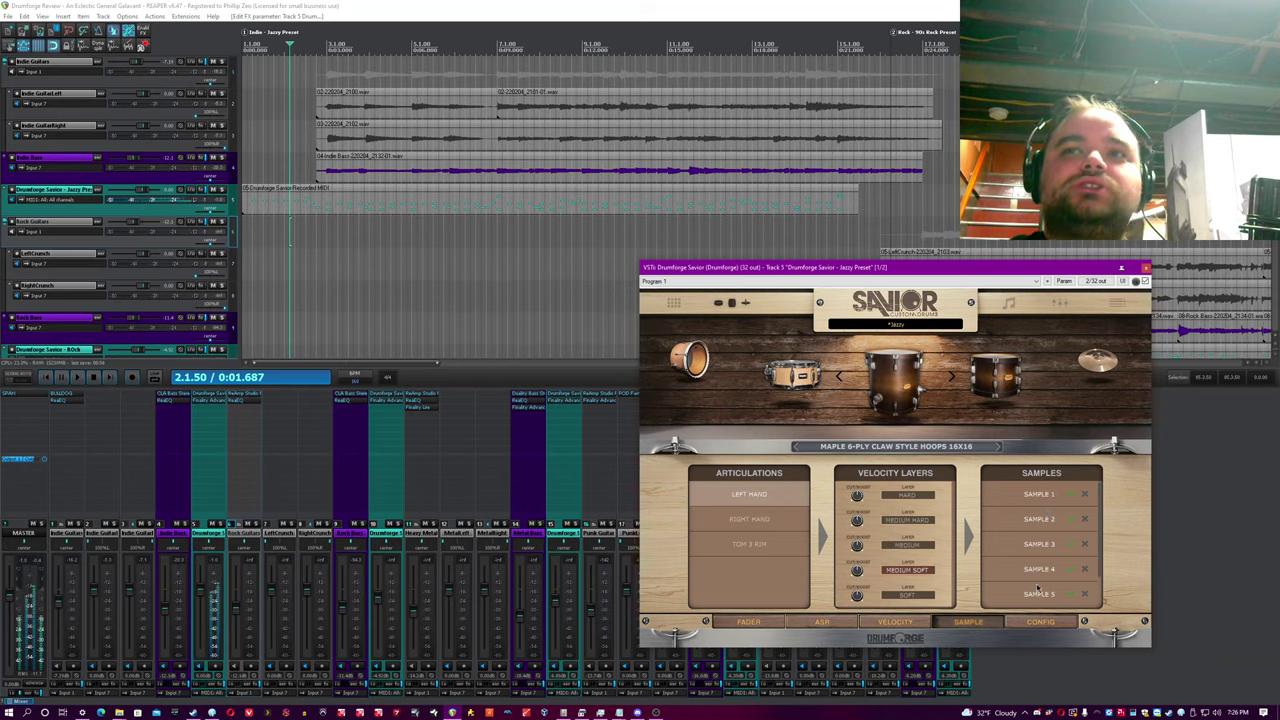
scroll(1037, 588, "down", 1)
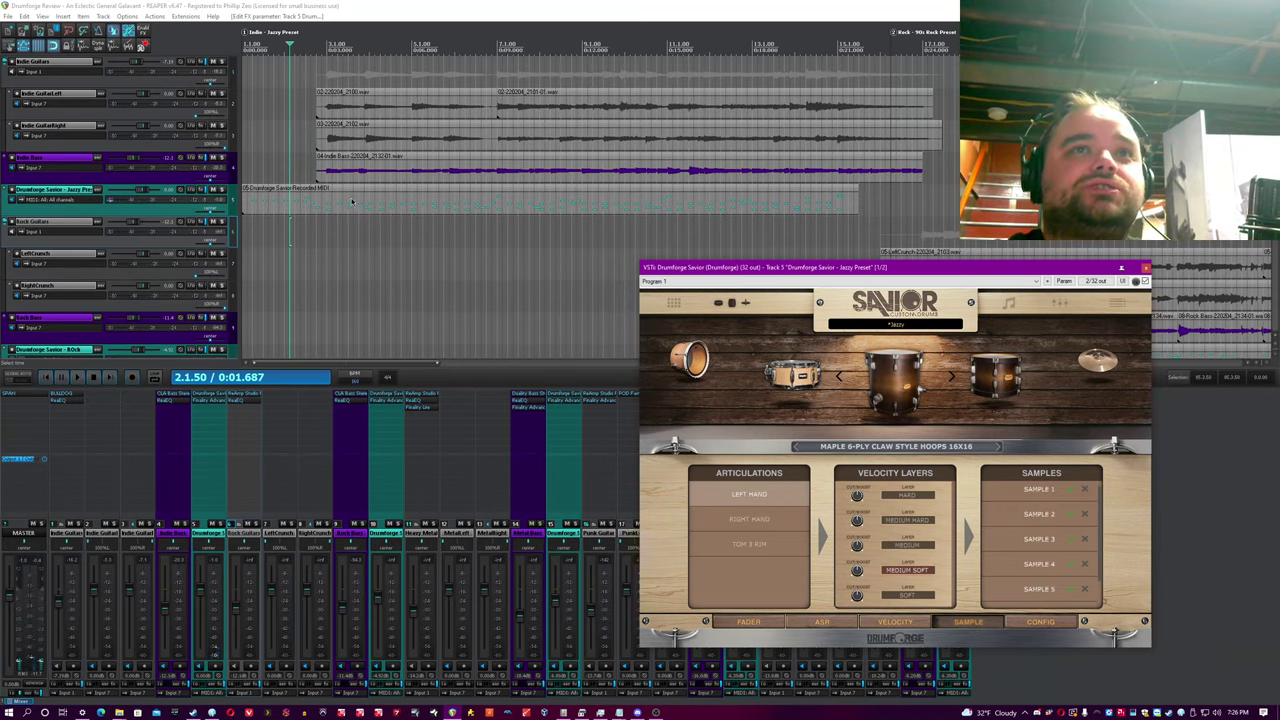
Step: Open the Jazzy drum track's recorded MIDI item in the MIDI editor and examine its notes and velocities around 14.1.00
double_click(327, 198)
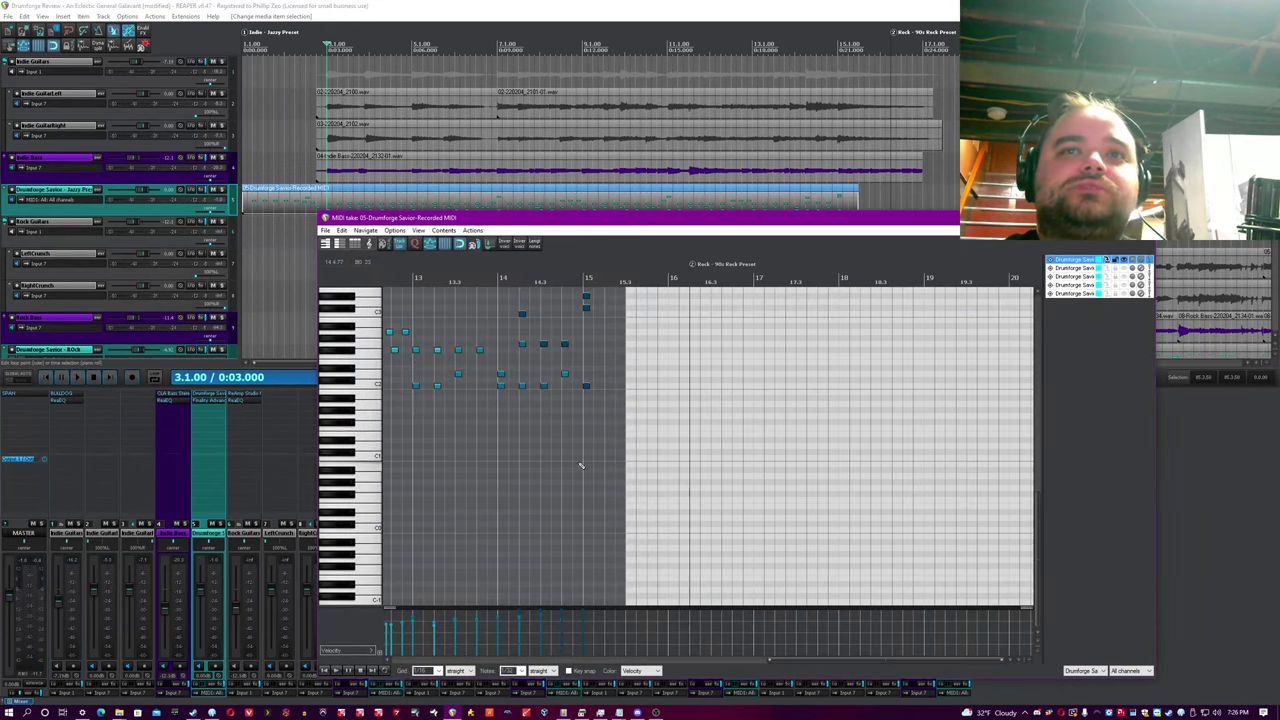
left_click(499, 279)
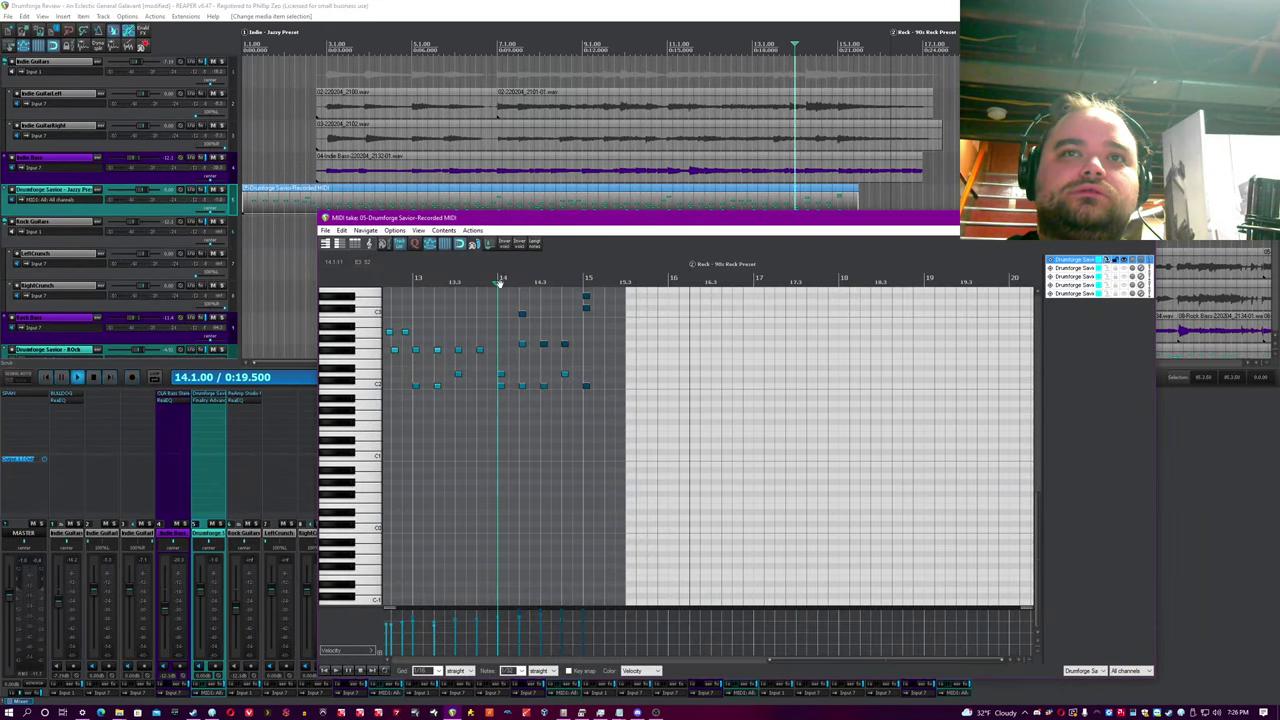
scroll(552, 416, "down", 4)
scroll(552, 416, "down", 2)
scroll(545, 420, "up", 4)
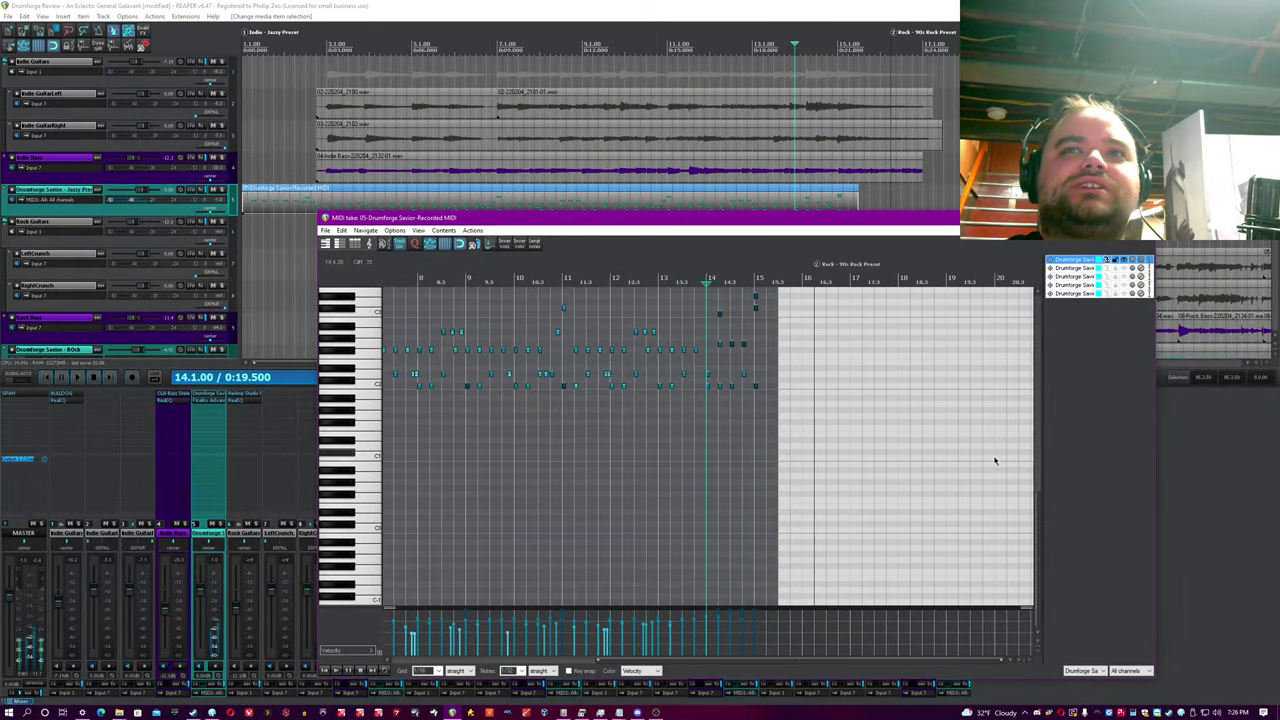
scroll(627, 319, "down", 3)
scroll(627, 319, "up", 1)
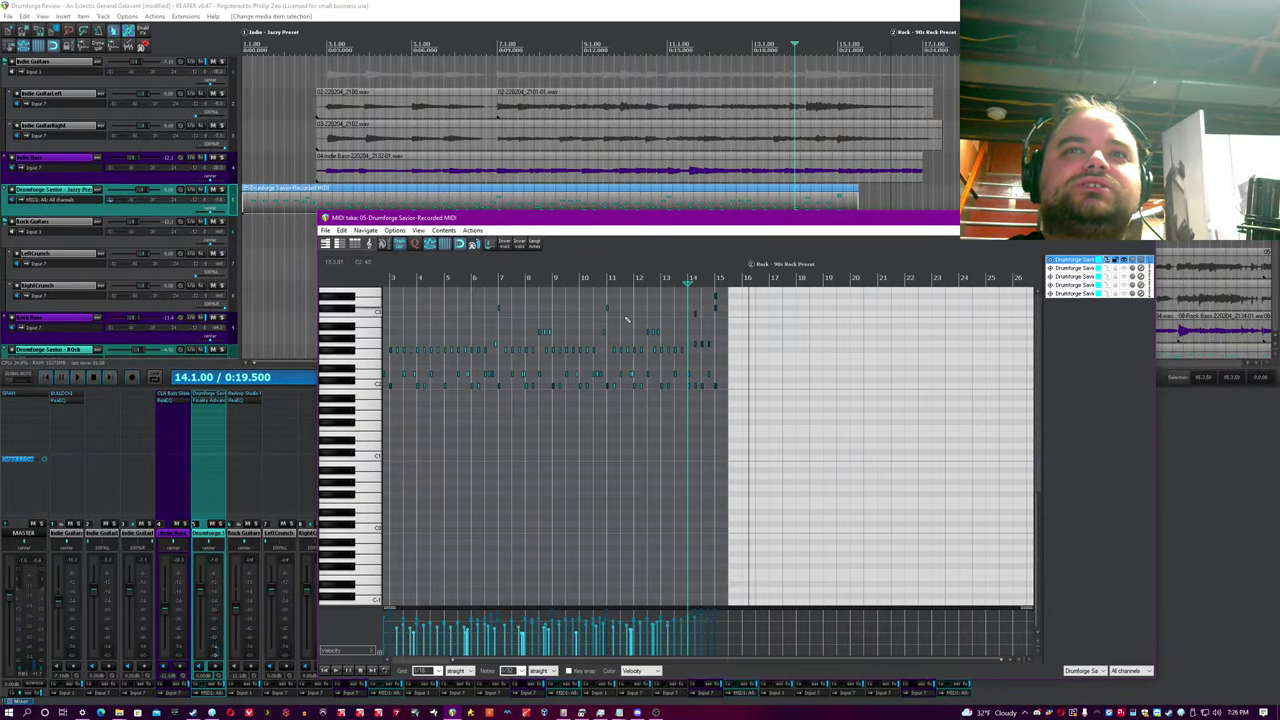
Step: Close the MIDI editor and view the 16x16 tom's soft and medium velocity layers
left_click(695, 5)
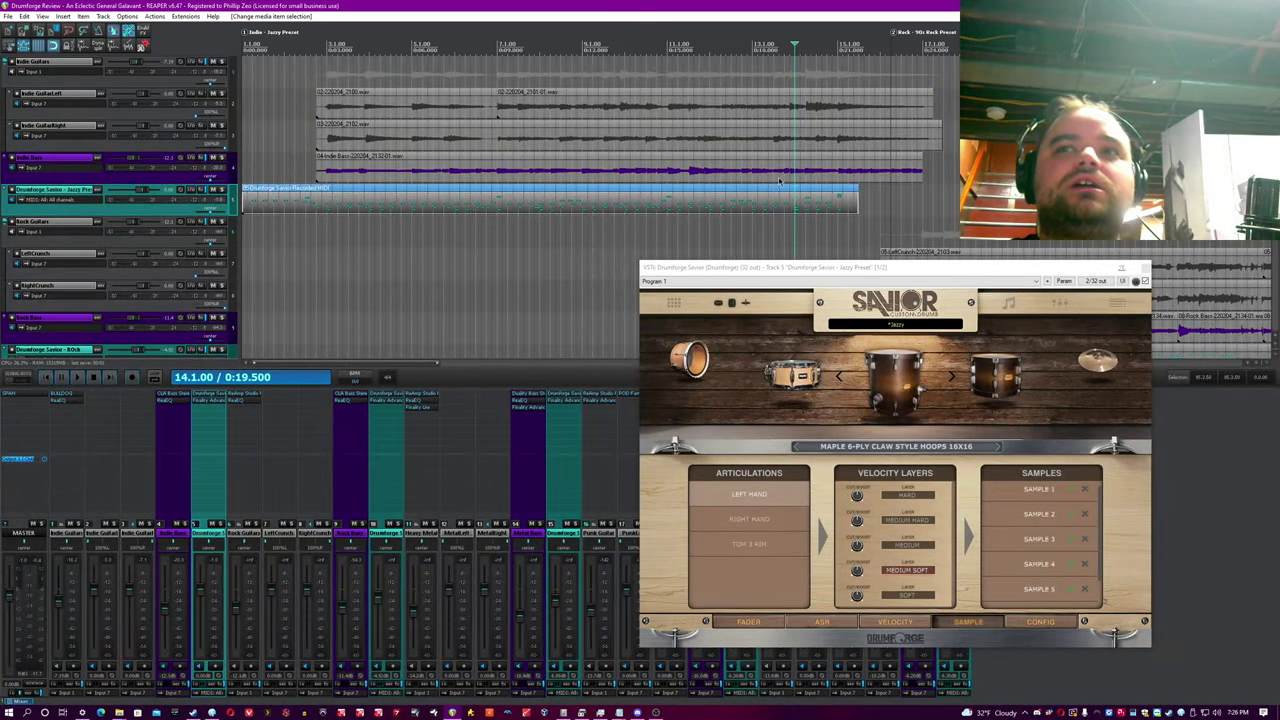
left_click(912, 596)
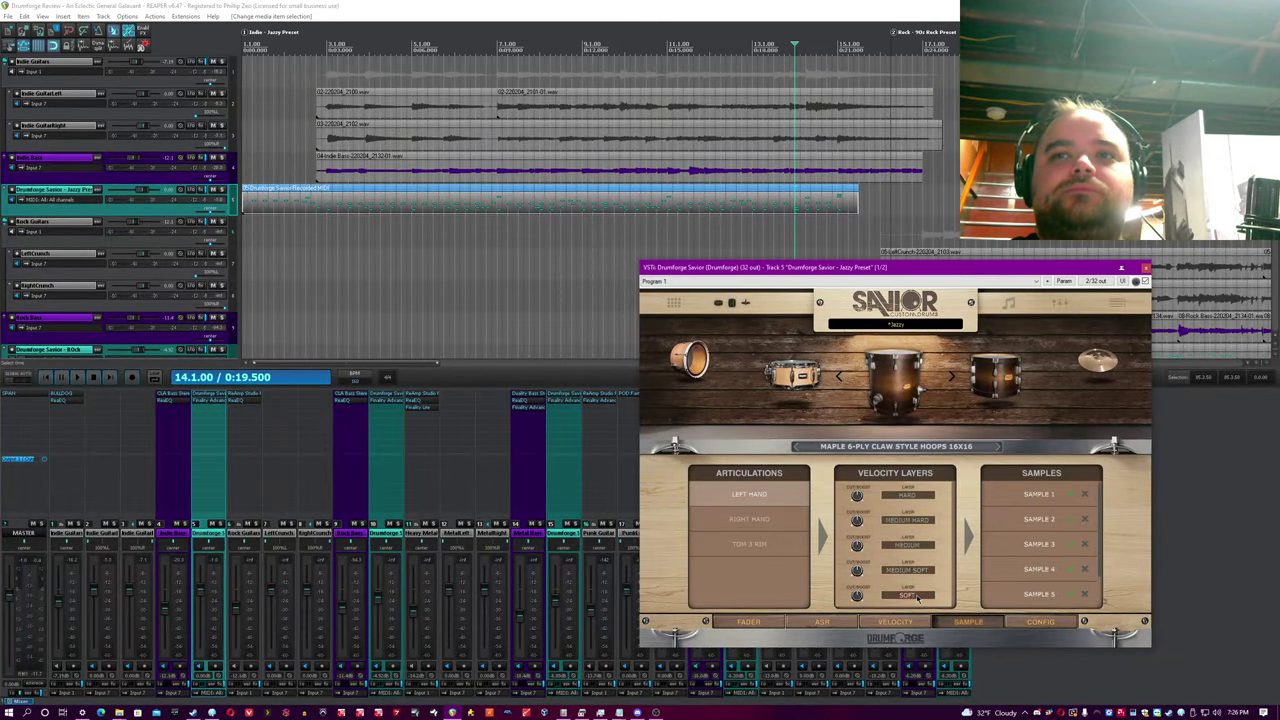
left_click(907, 545)
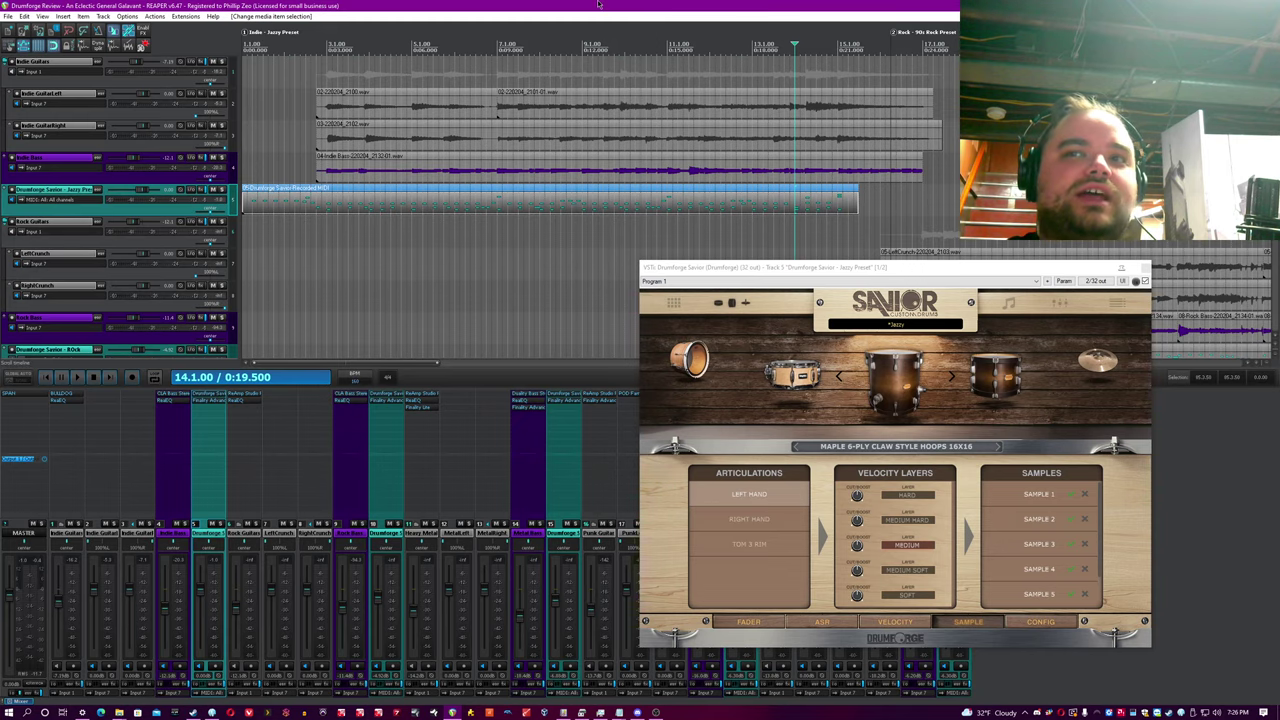
Step: Step through the kit to the TRX Dark Flat Ride 22" and audition the cymbal
left_click(952, 378)
left_click(952, 378)
left_click(952, 378)
left_click(952, 378)
left_click(802, 4)
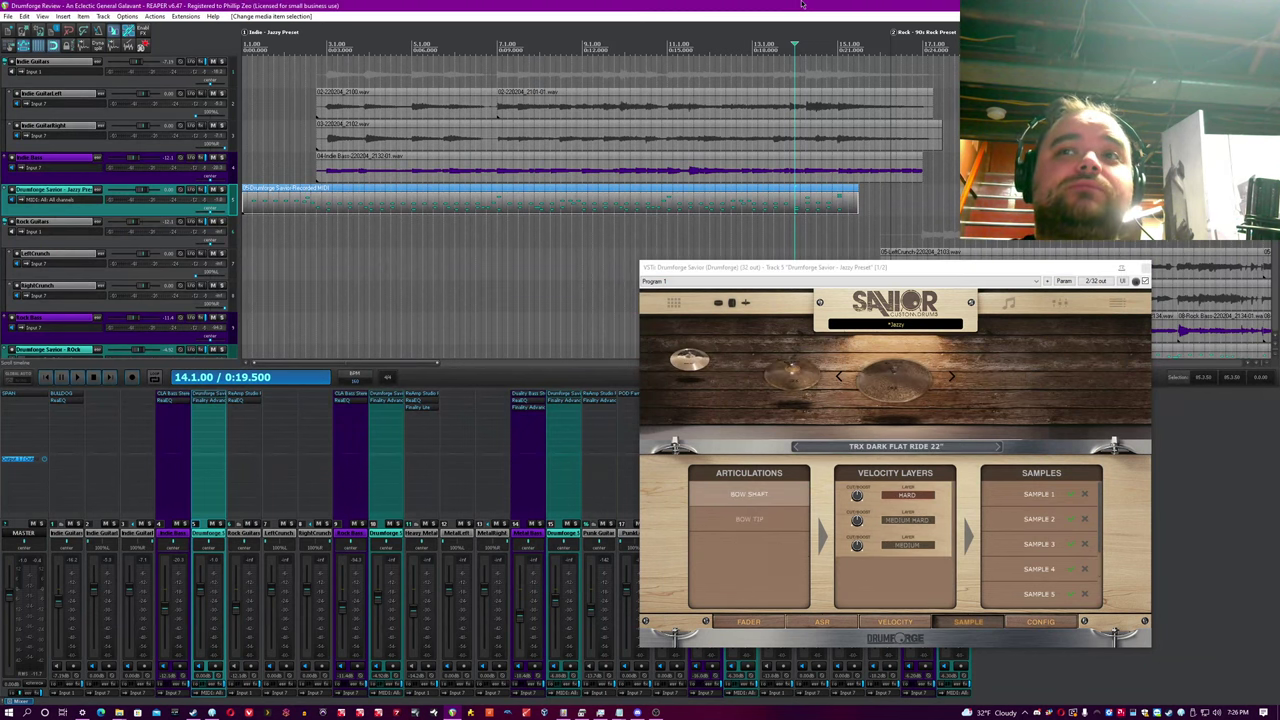
left_click(856, 381)
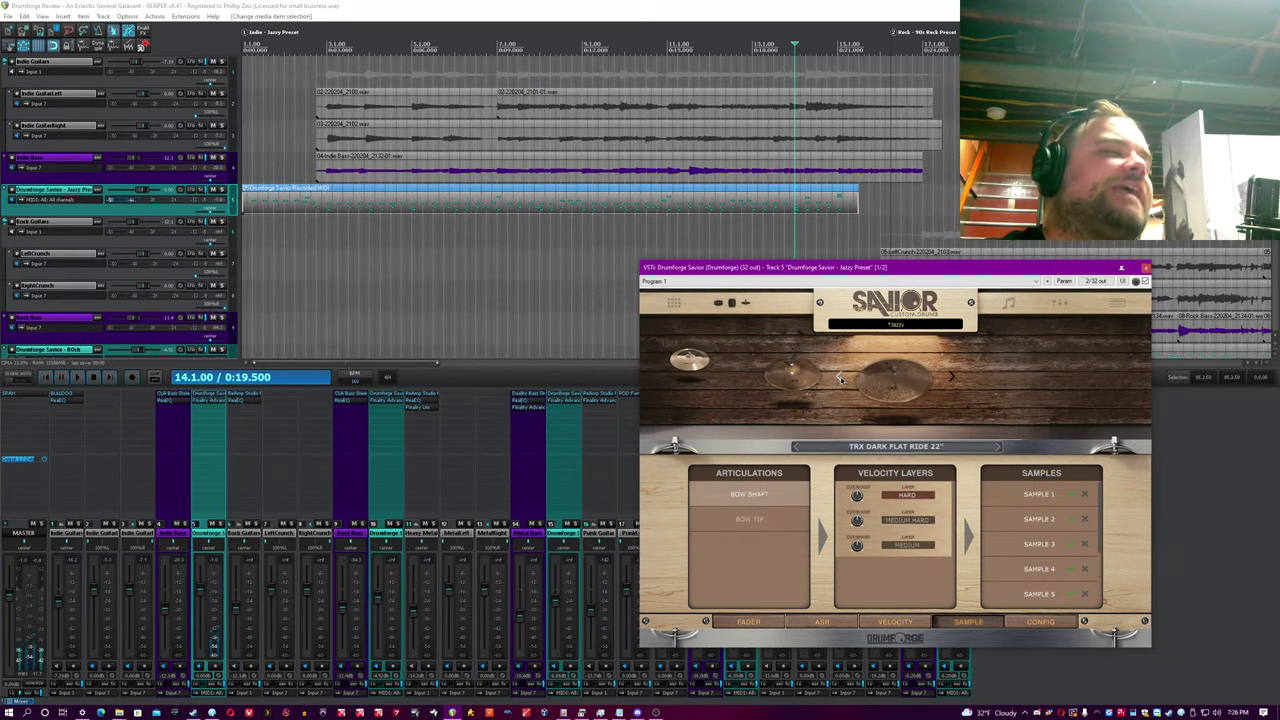
Step: Swap the Jazzy plugin window for the rock drum track's Savior and play the song from the 90s Rock Preset marker
left_click(559, 5)
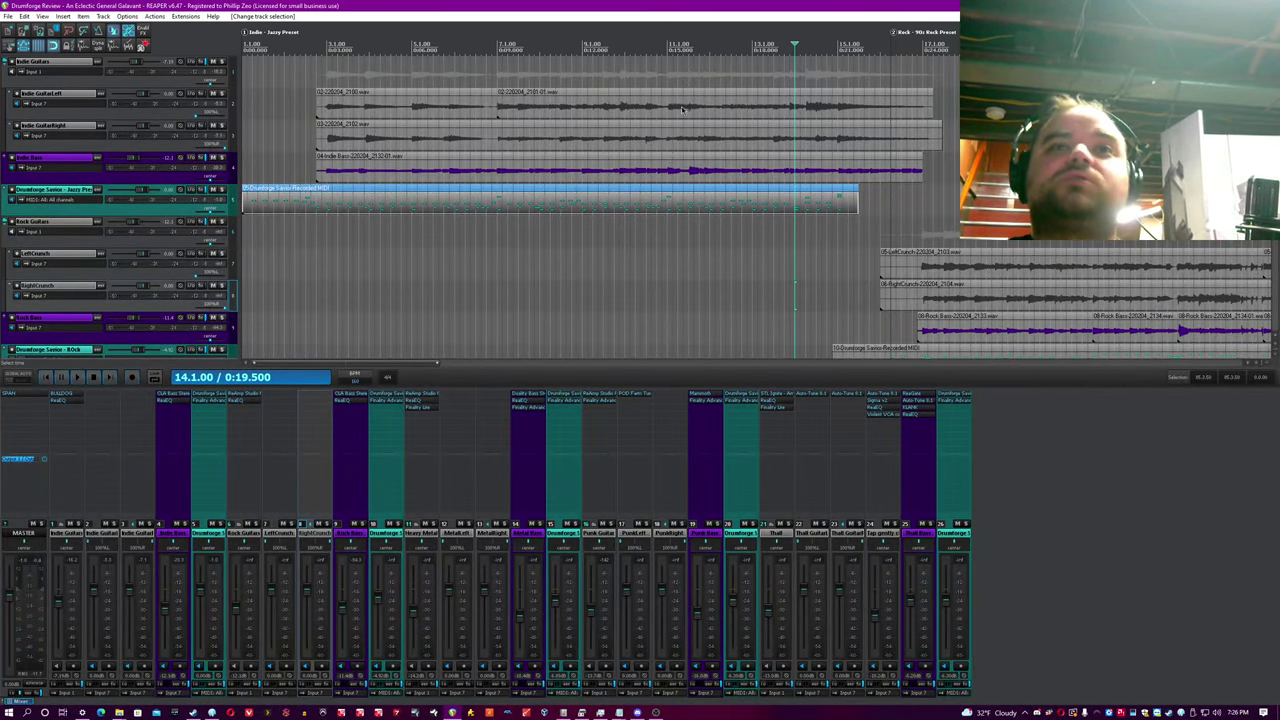
left_click(379, 397)
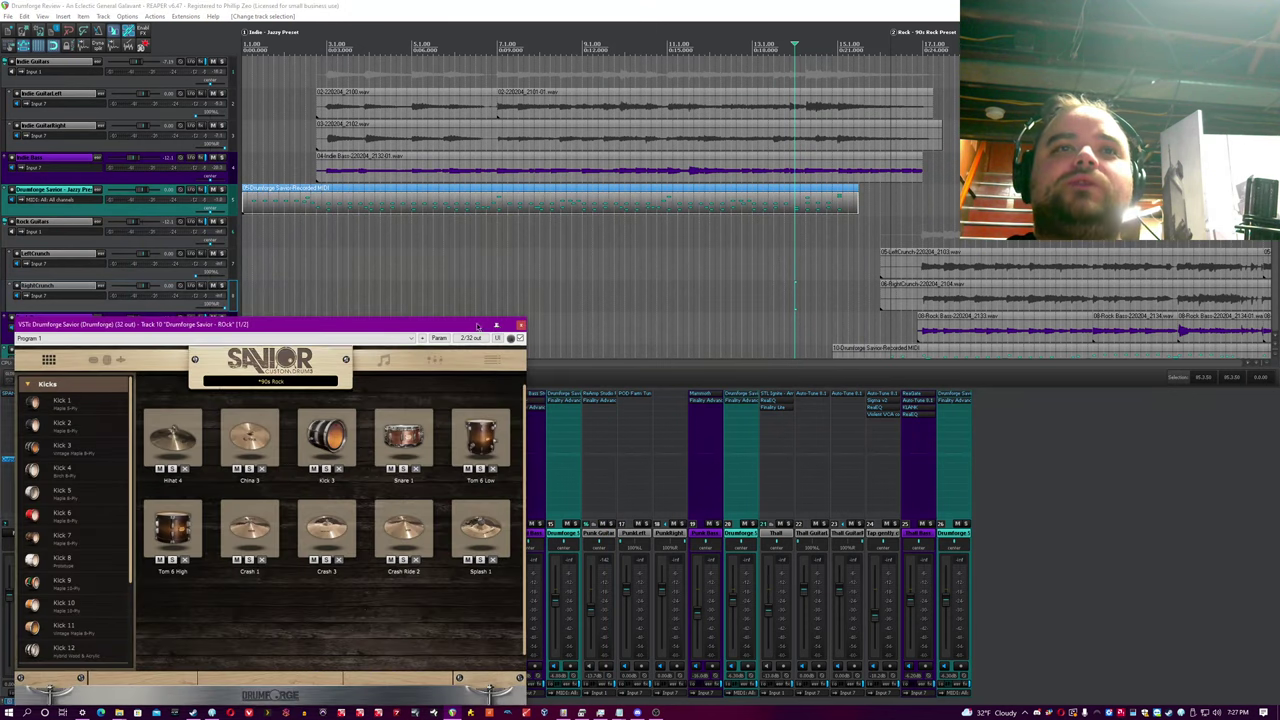
key("space")
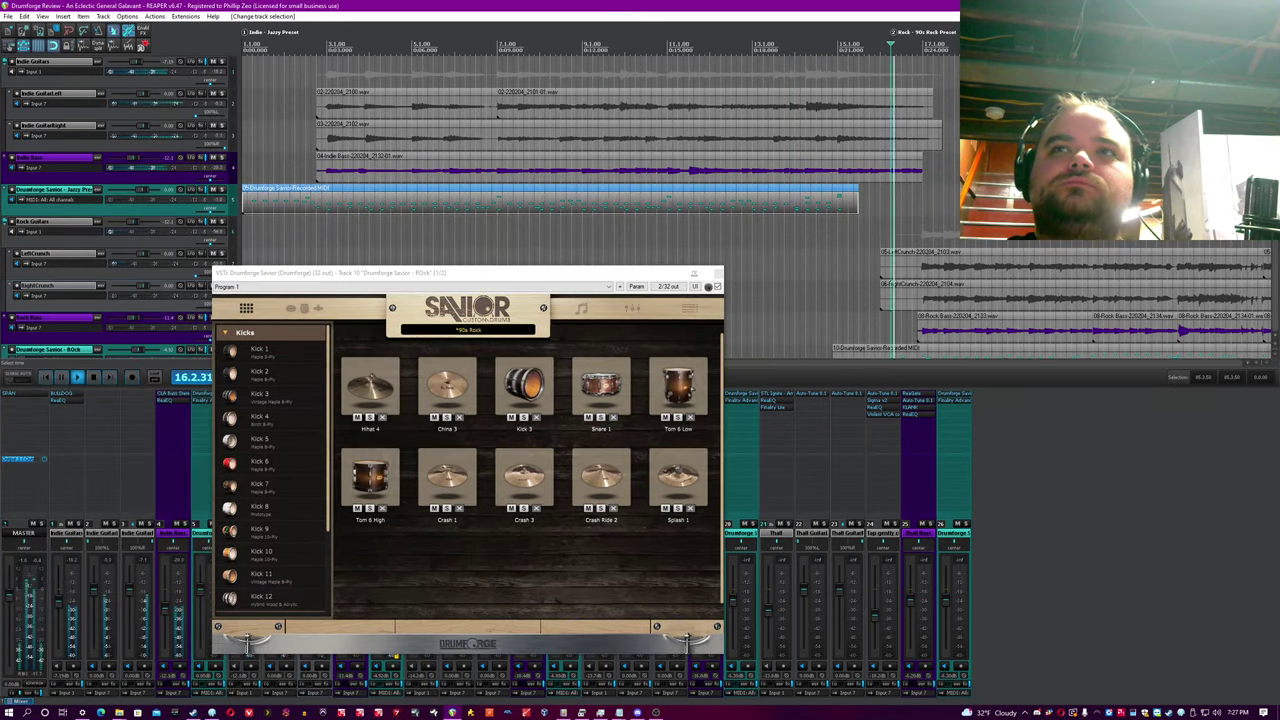
scroll(1091, 330, "up", 4)
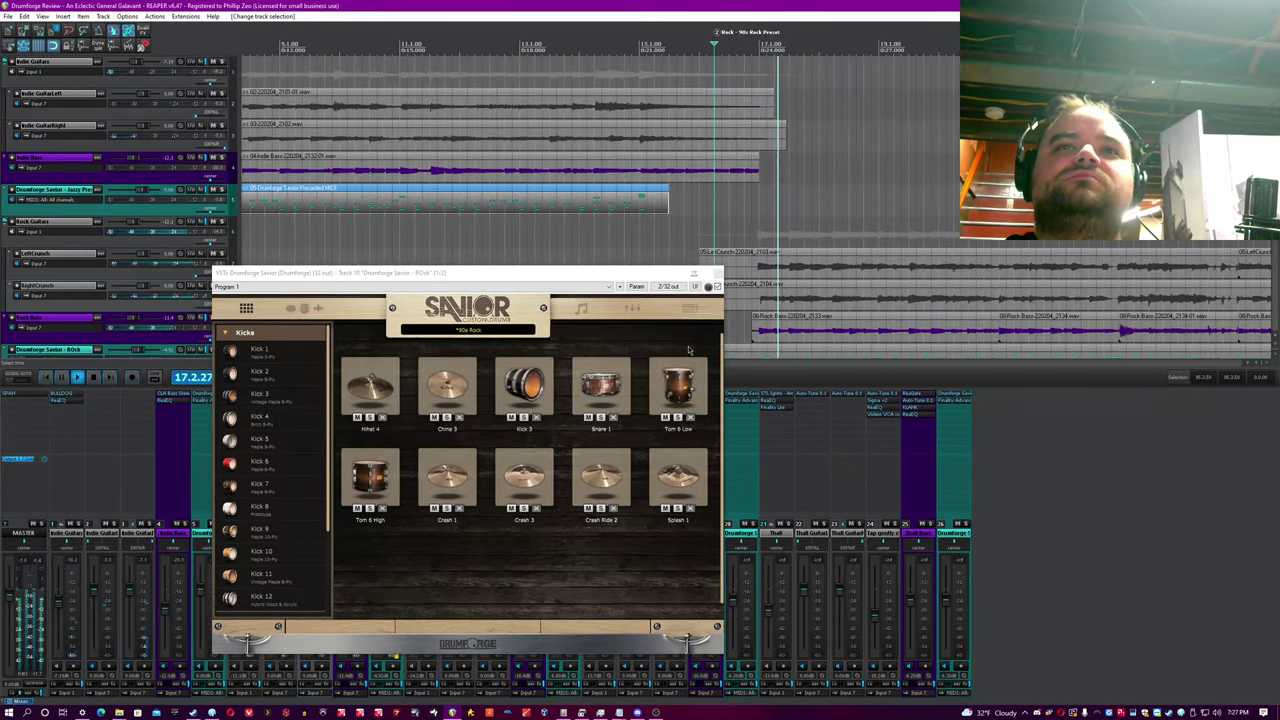
Step: Move the rock Savior window clear of the arrangement and show its MIDI mapping and mixer pages during playback
left_click_drag(606, 277, 1150, 318)
left_click(1008, 281)
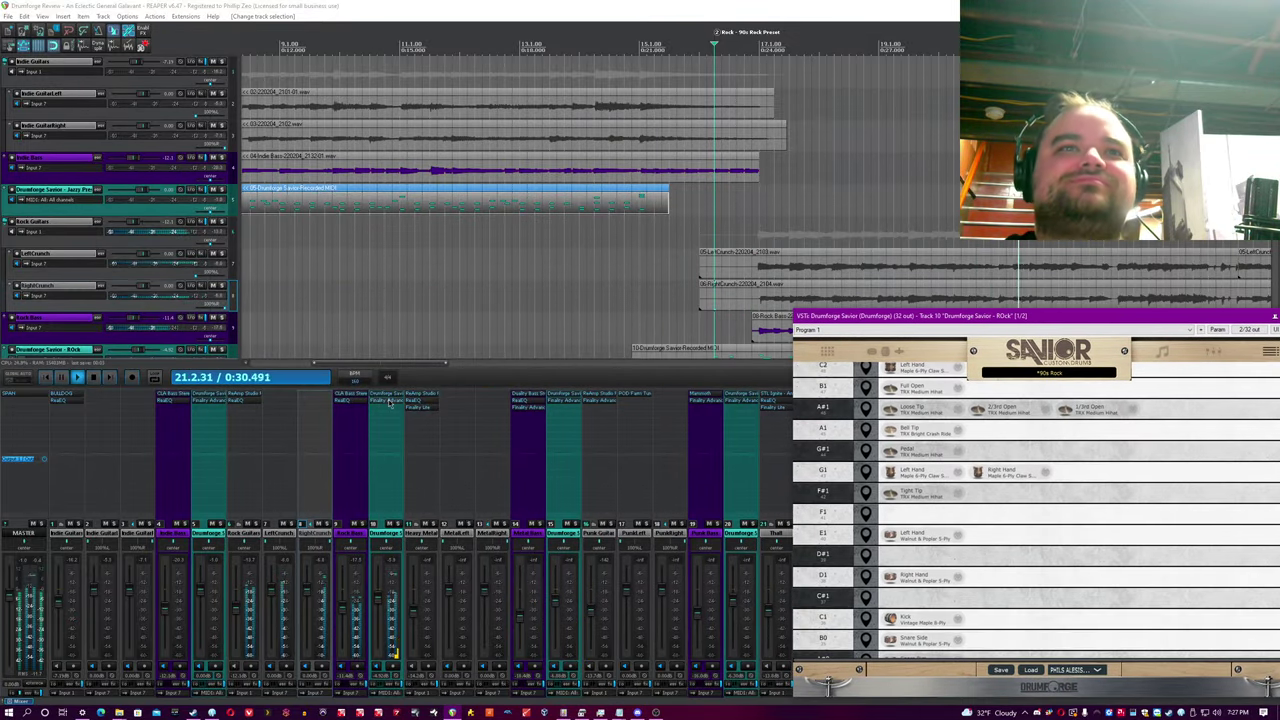
left_click(603, 4)
scroll(874, 189, "down", 3)
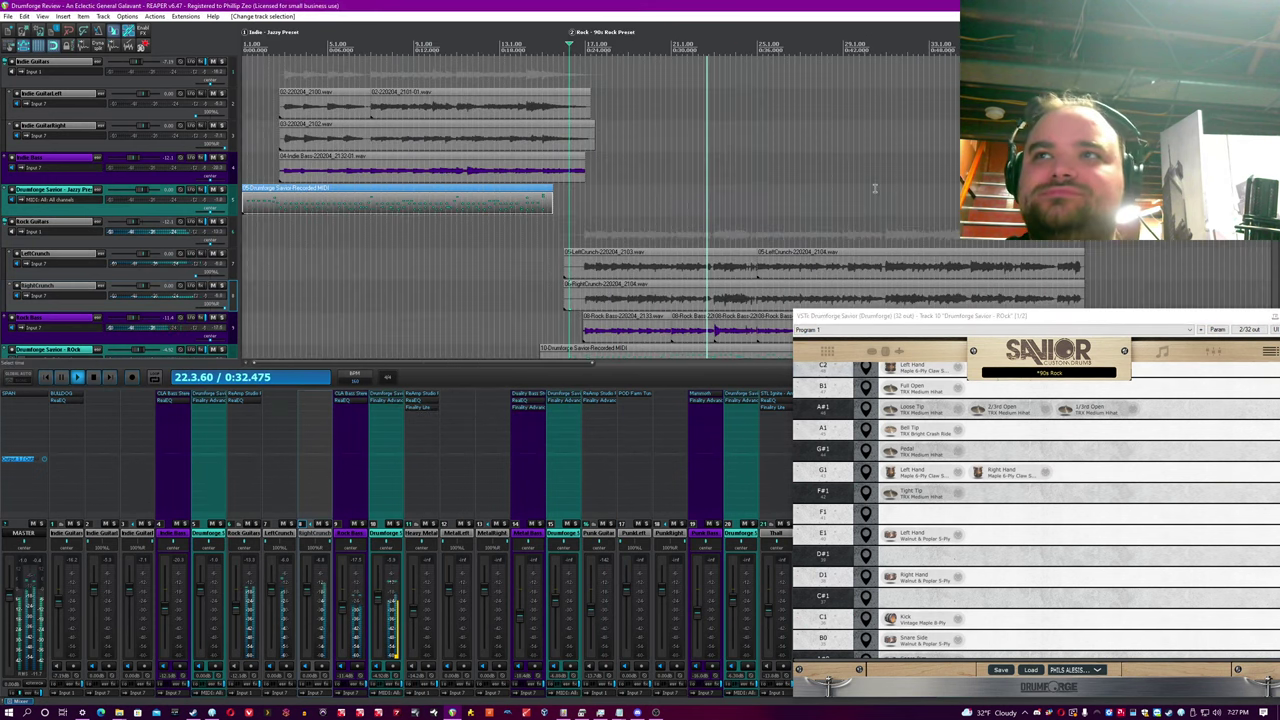
scroll(874, 189, "down", 2)
scroll(600, 207, "down", 2)
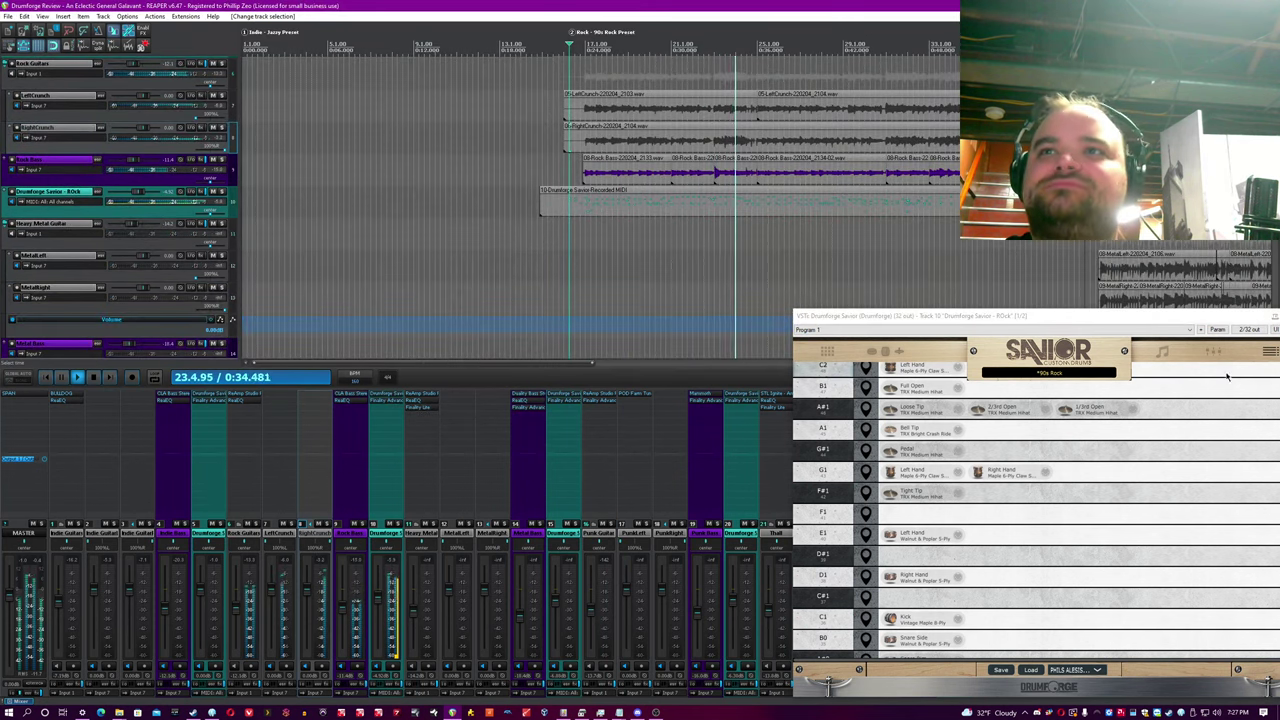
left_click(1161, 351)
left_click(1213, 353)
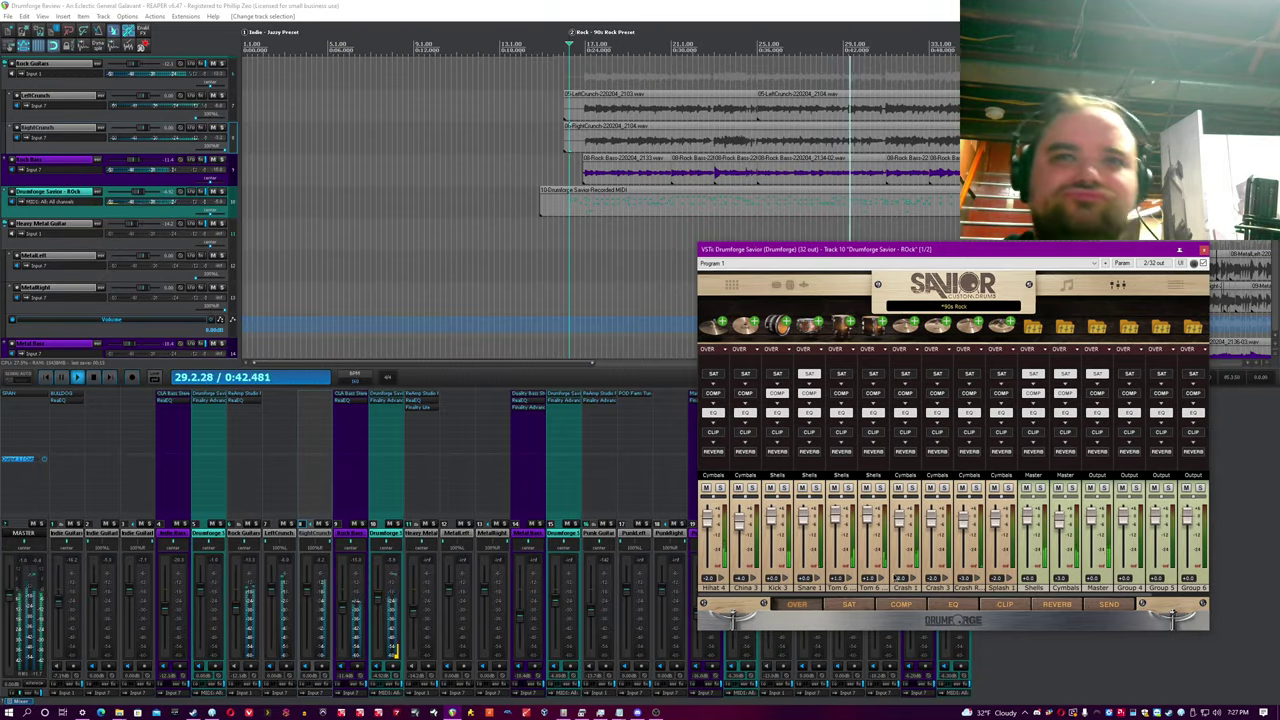
Step: Listen to the Rock section through to its end with the mixer in view, and stop with the edit cursor at 38.3.00
left_click(924, 206)
scroll(924, 206, "up", 3)
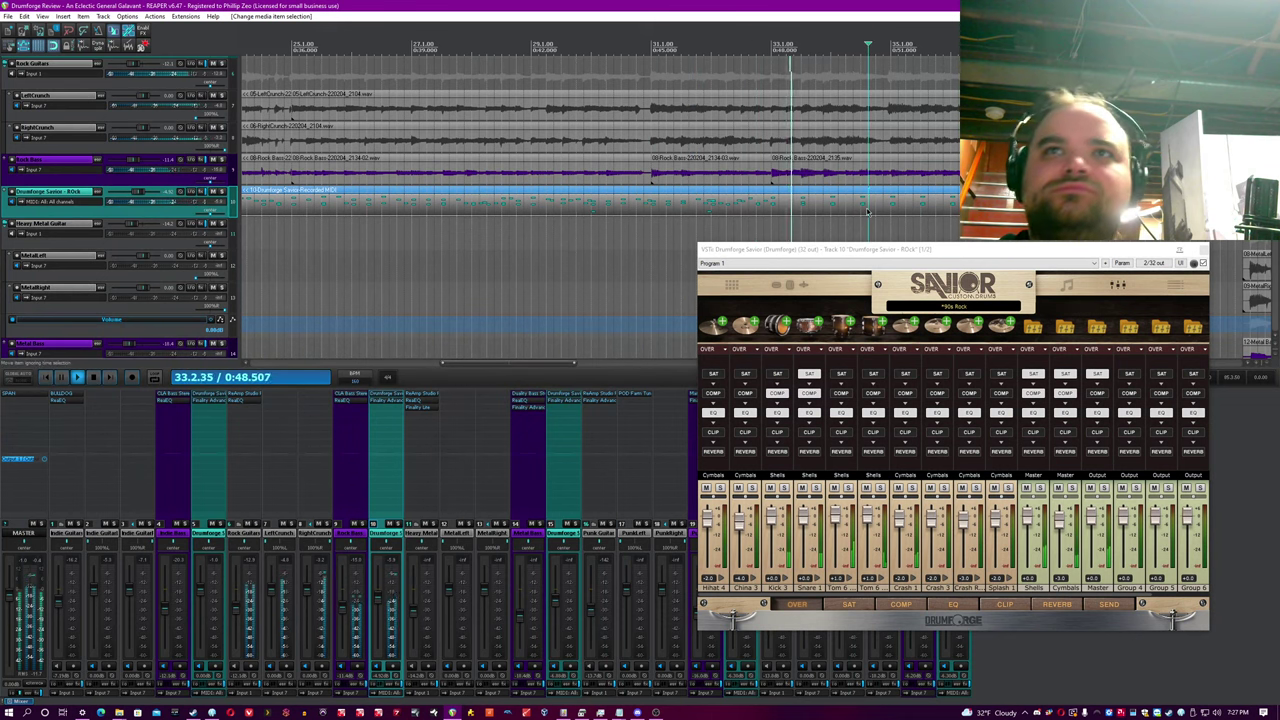
scroll(869, 213, "up", 3)
scroll(869, 213, "down", 3)
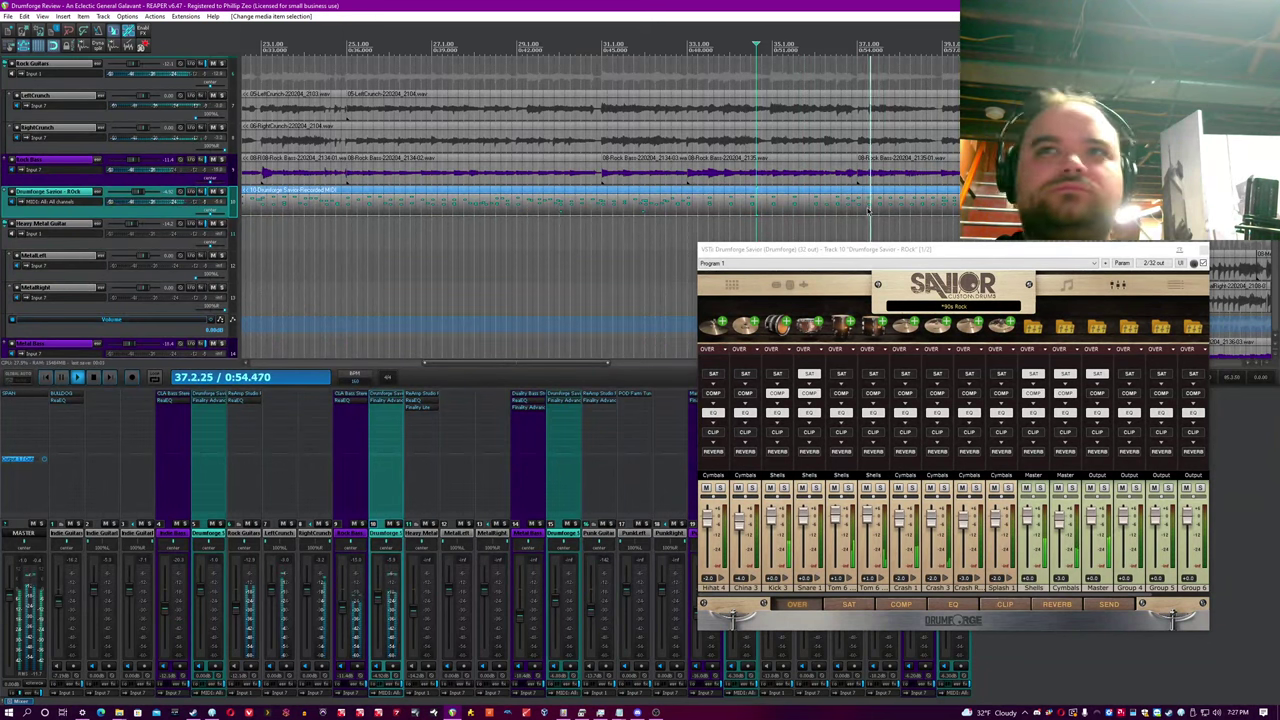
scroll(872, 210, "up", 2)
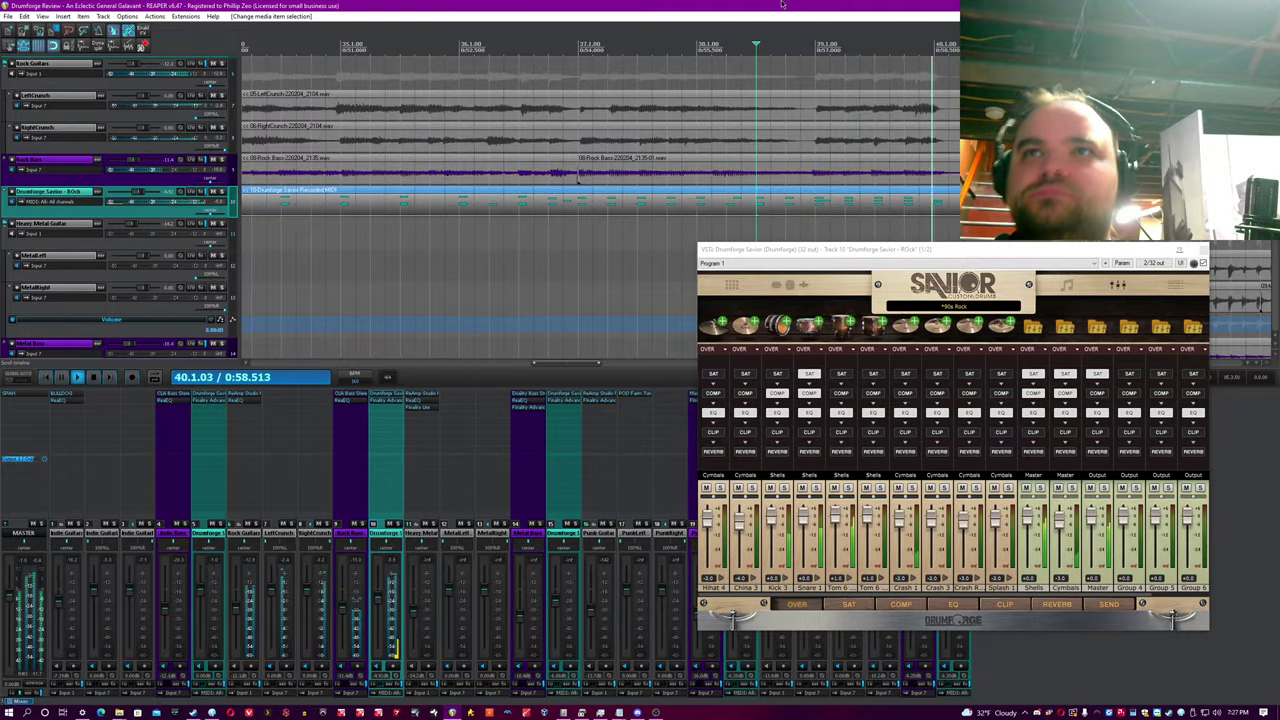
scroll(487, 186, "down", 2)
scroll(487, 186, "down", 2)
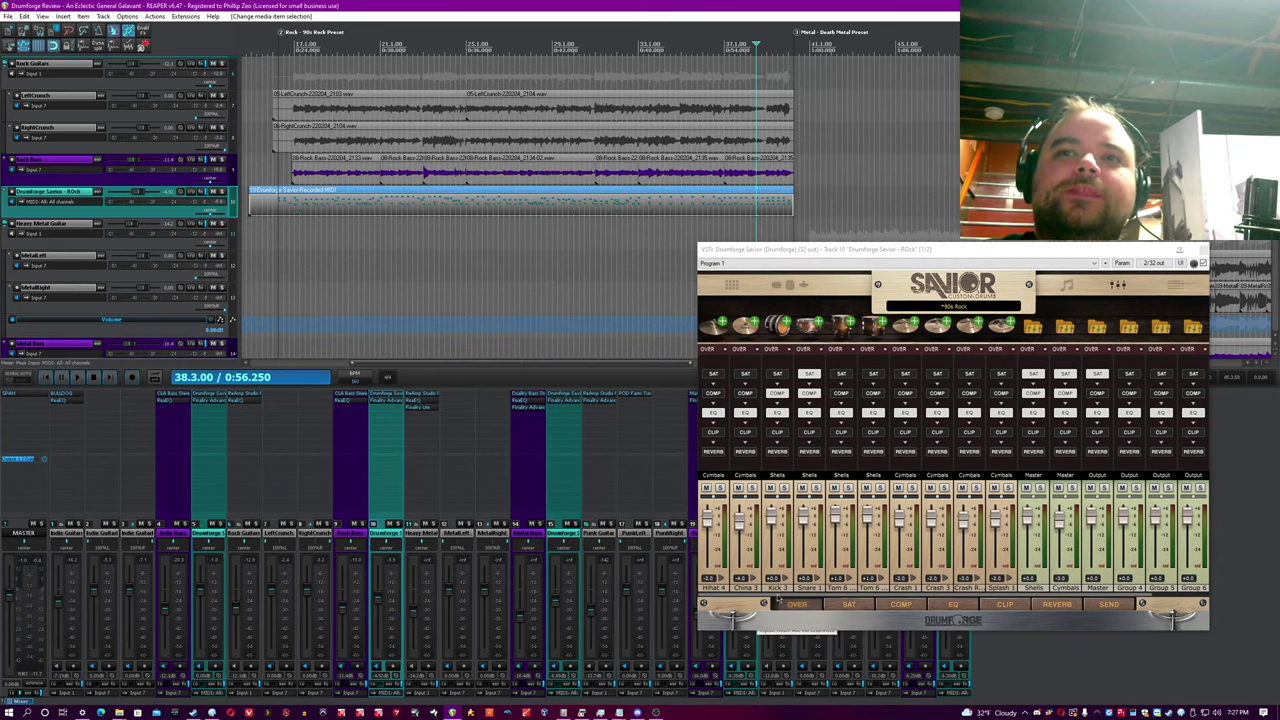
scroll(379, 4, "down", 2)
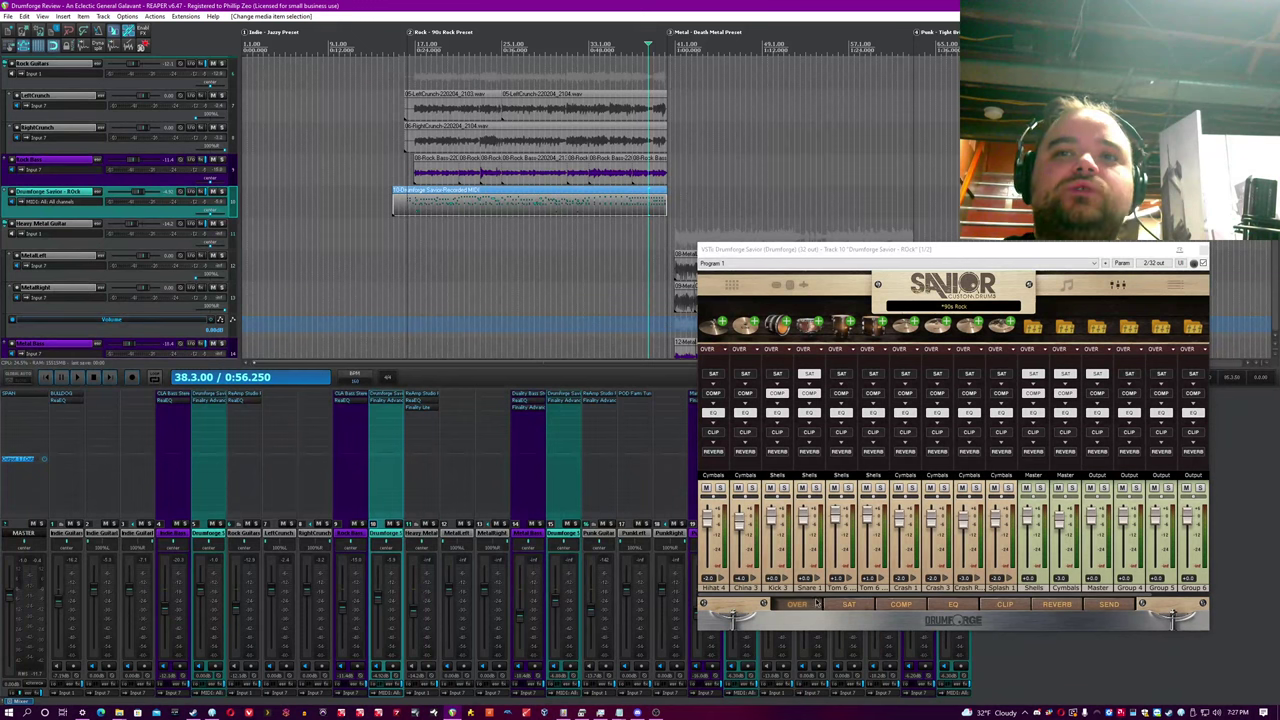
Step: Move the edit cursor back to 16.3.00, near the start of the 90s Rock Preset section
left_click(762, 603)
left_click(541, 5)
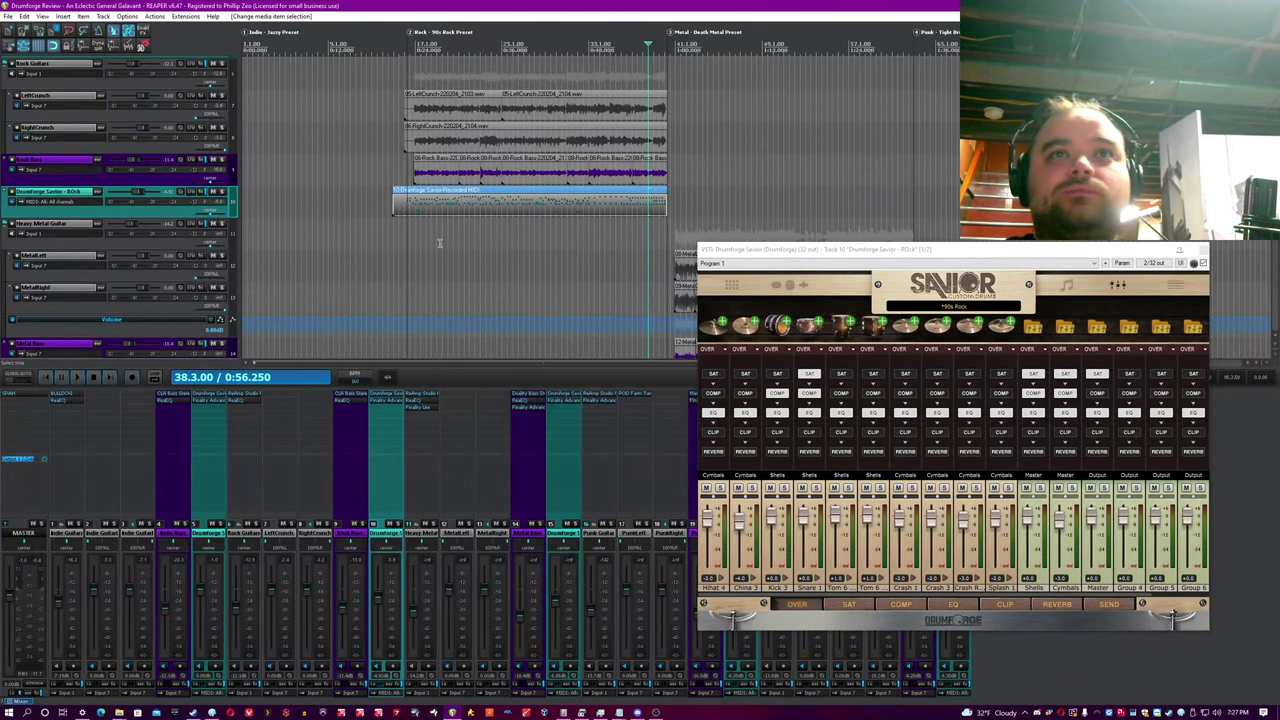
left_click(408, 245)
scroll(631, 20, "up", 4)
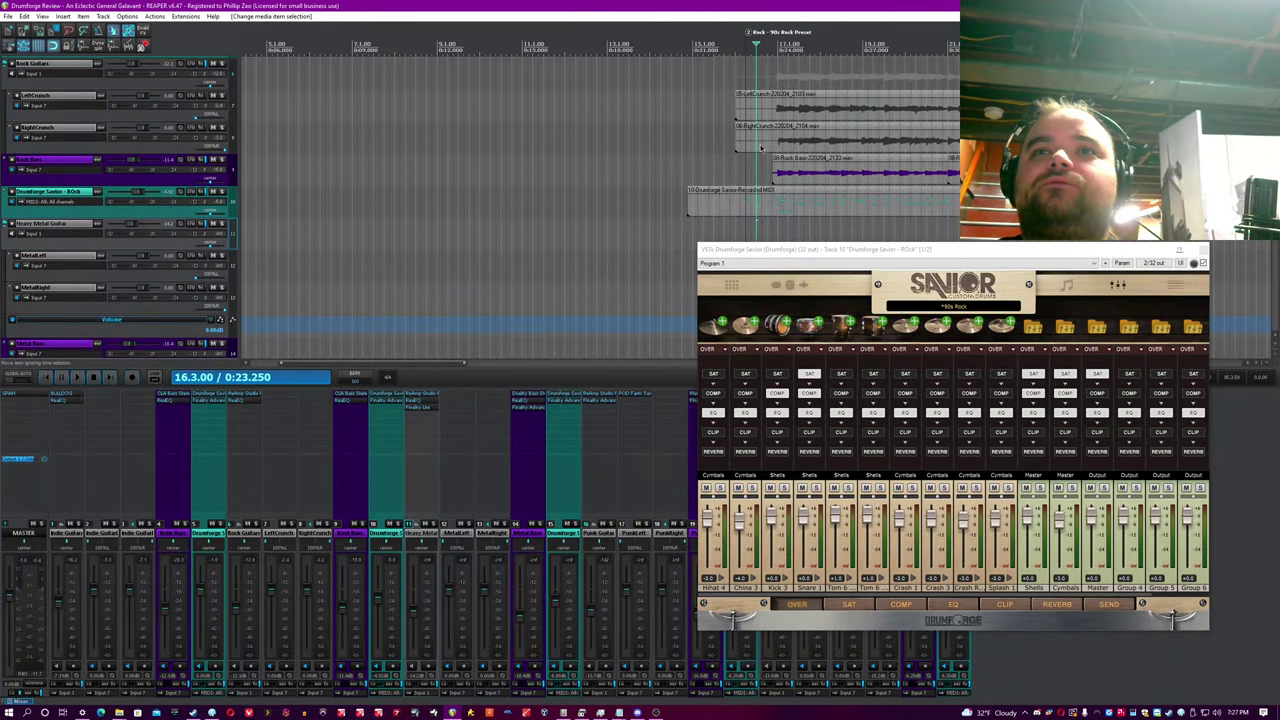
Step: Show the grid of kit pieces used in the 90s Rock preset
left_click(728, 285)
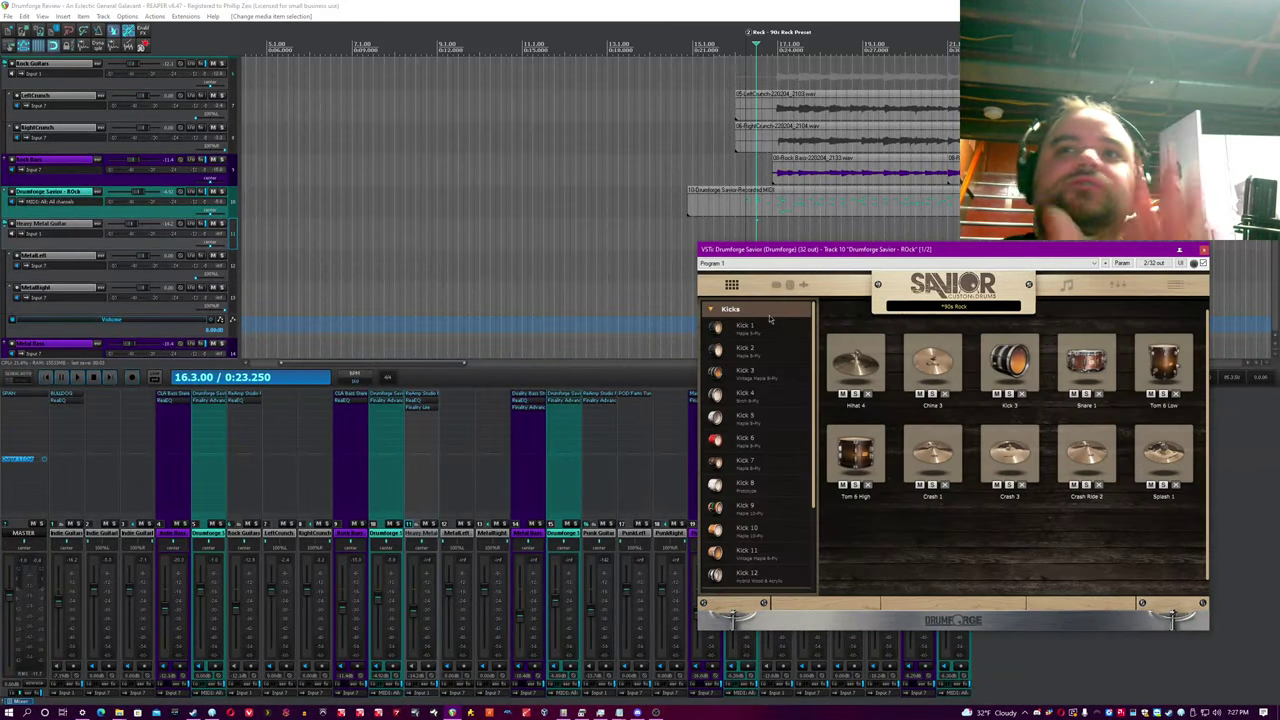
left_click(862, 347)
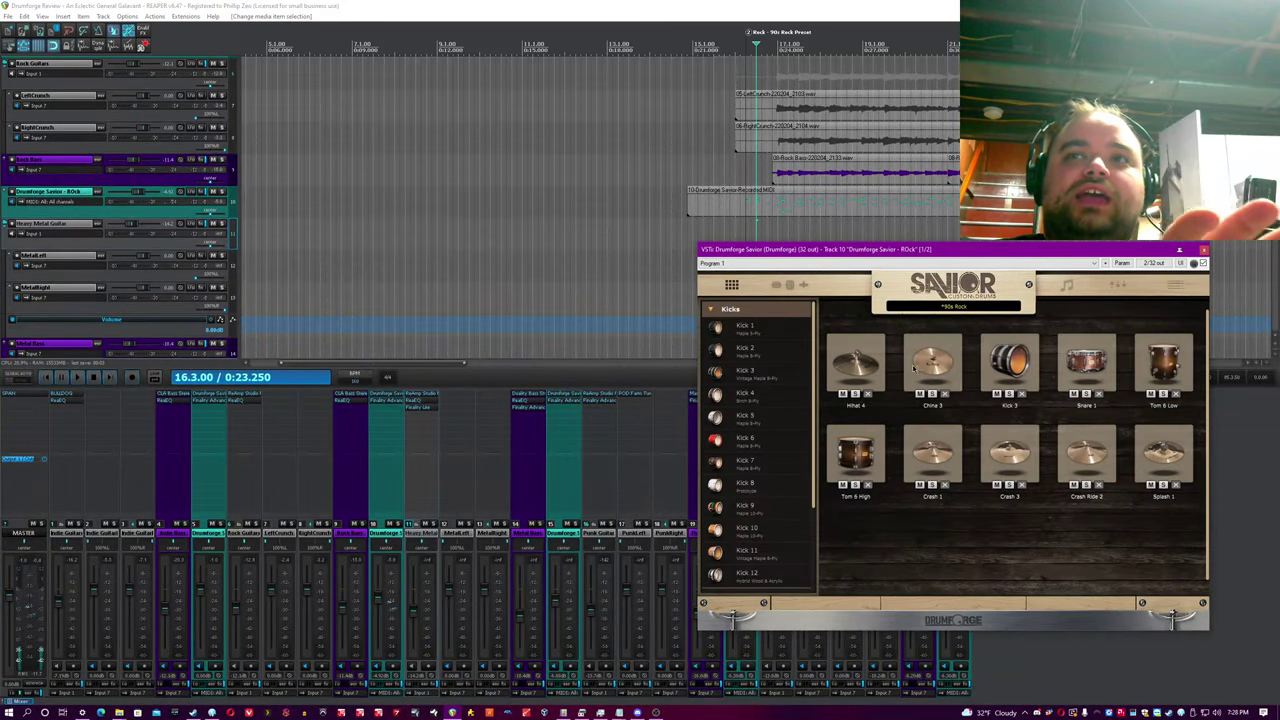
left_click(932, 365)
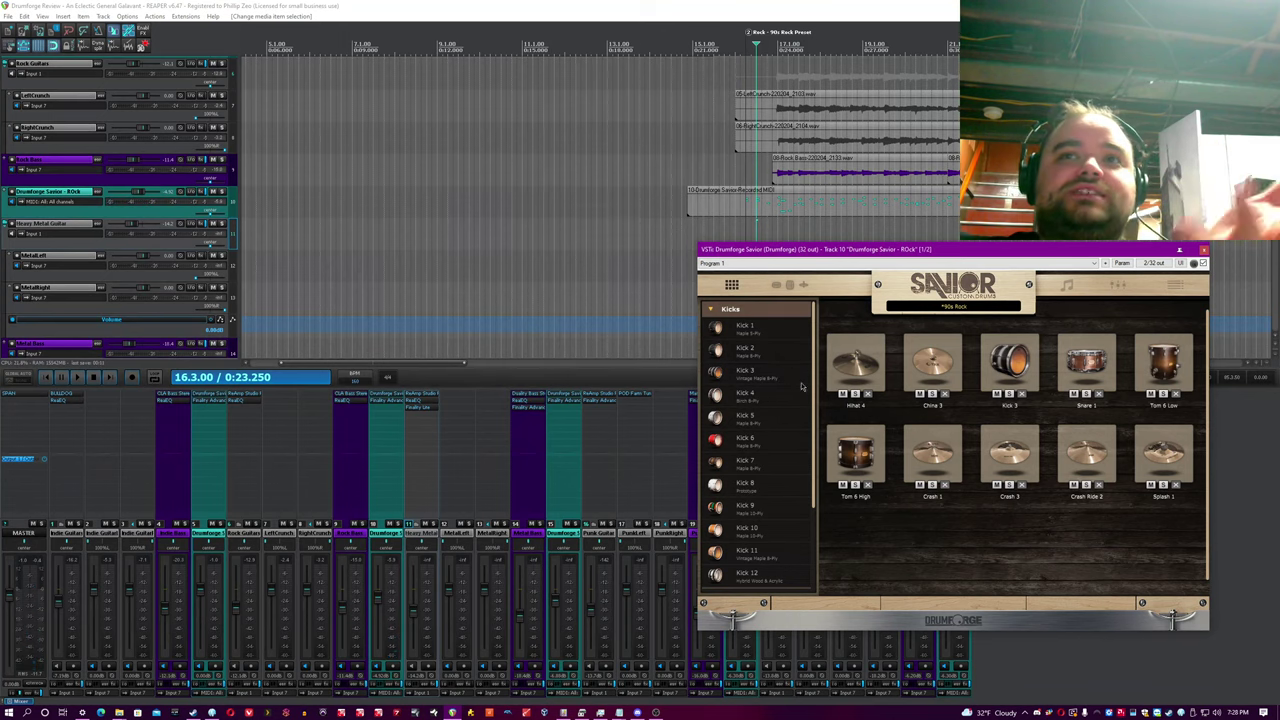
Step: Open the Hihat 4 piece and step through the kit past the china to the Vintage Maple 8-ply kick
double_click(868, 372)
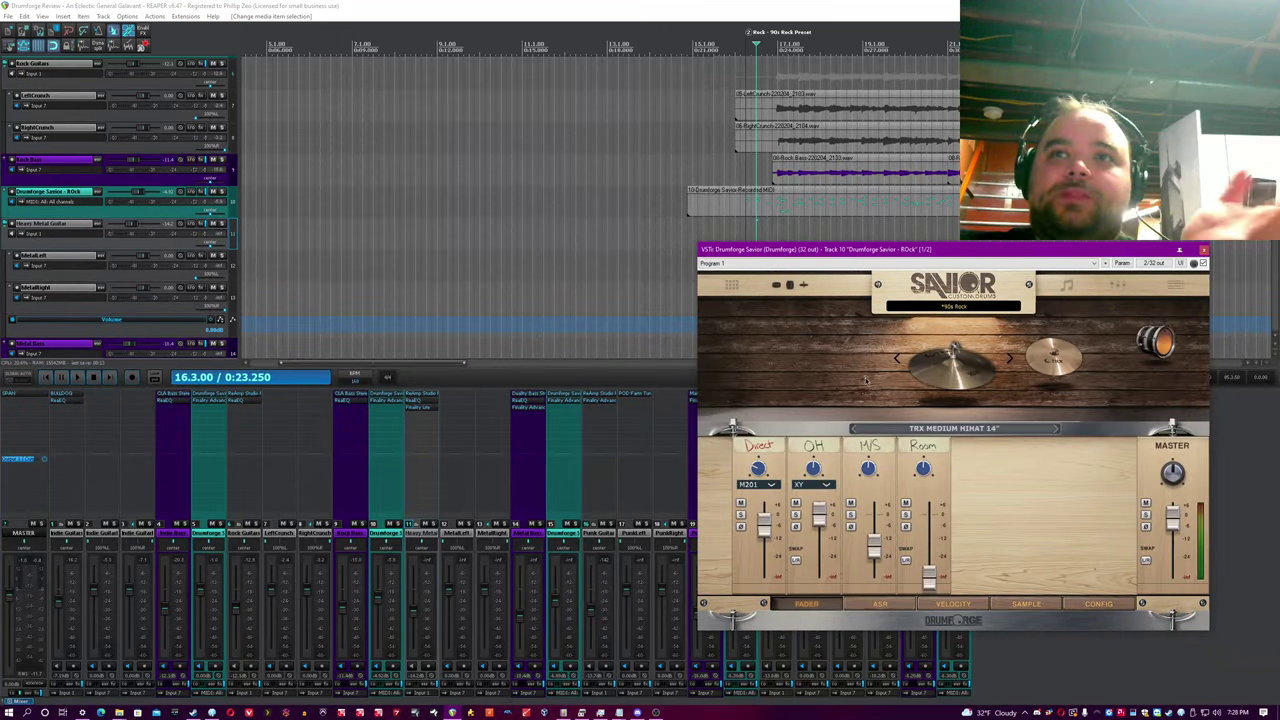
left_click(1010, 360)
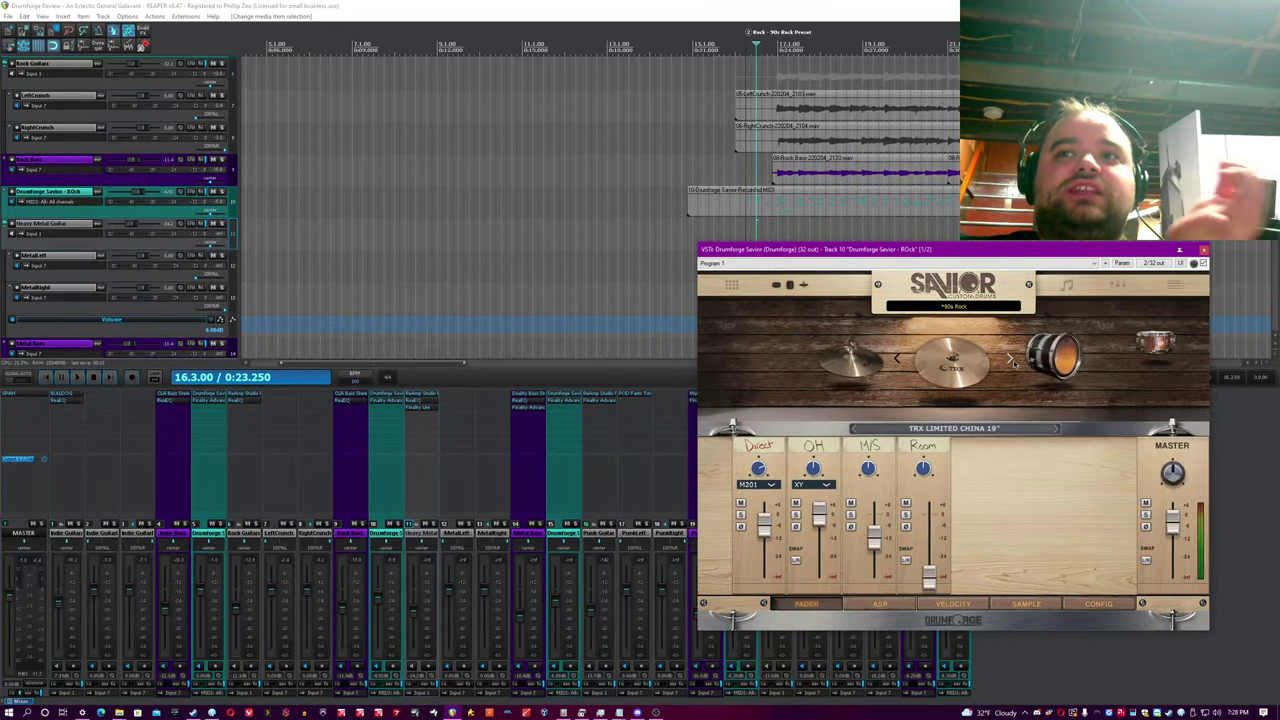
left_click(1010, 360)
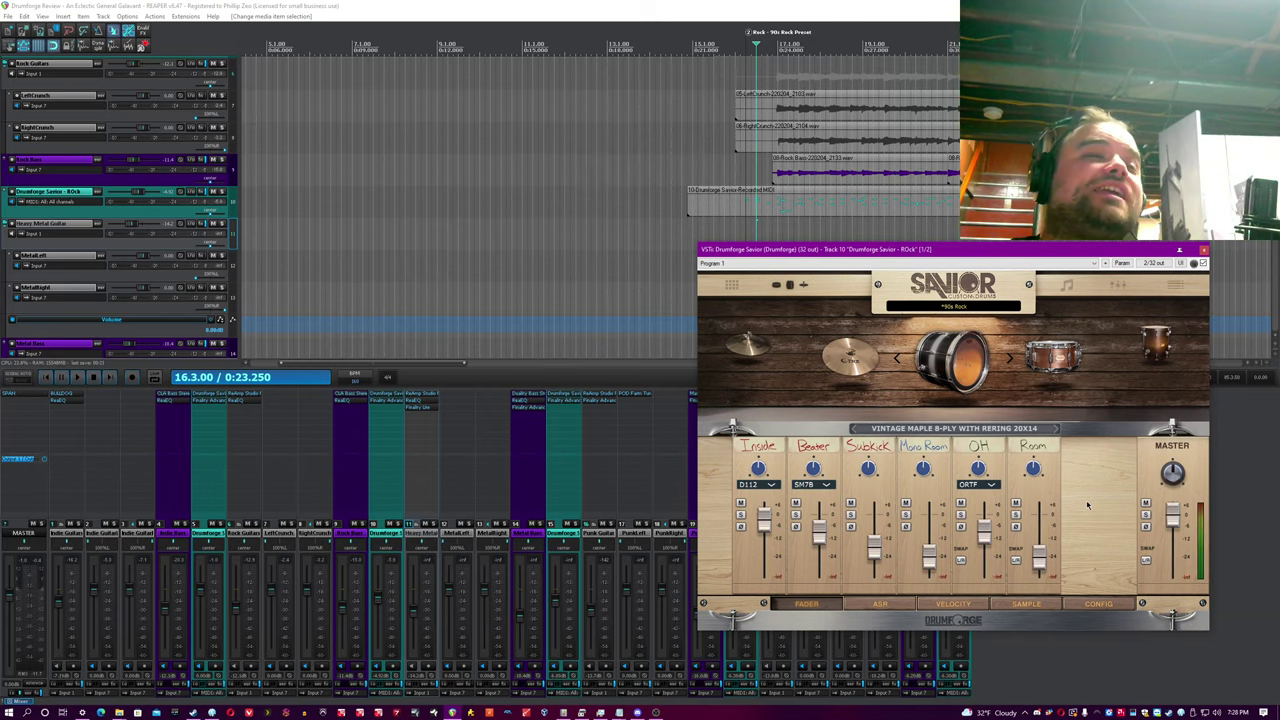
left_click(1011, 359)
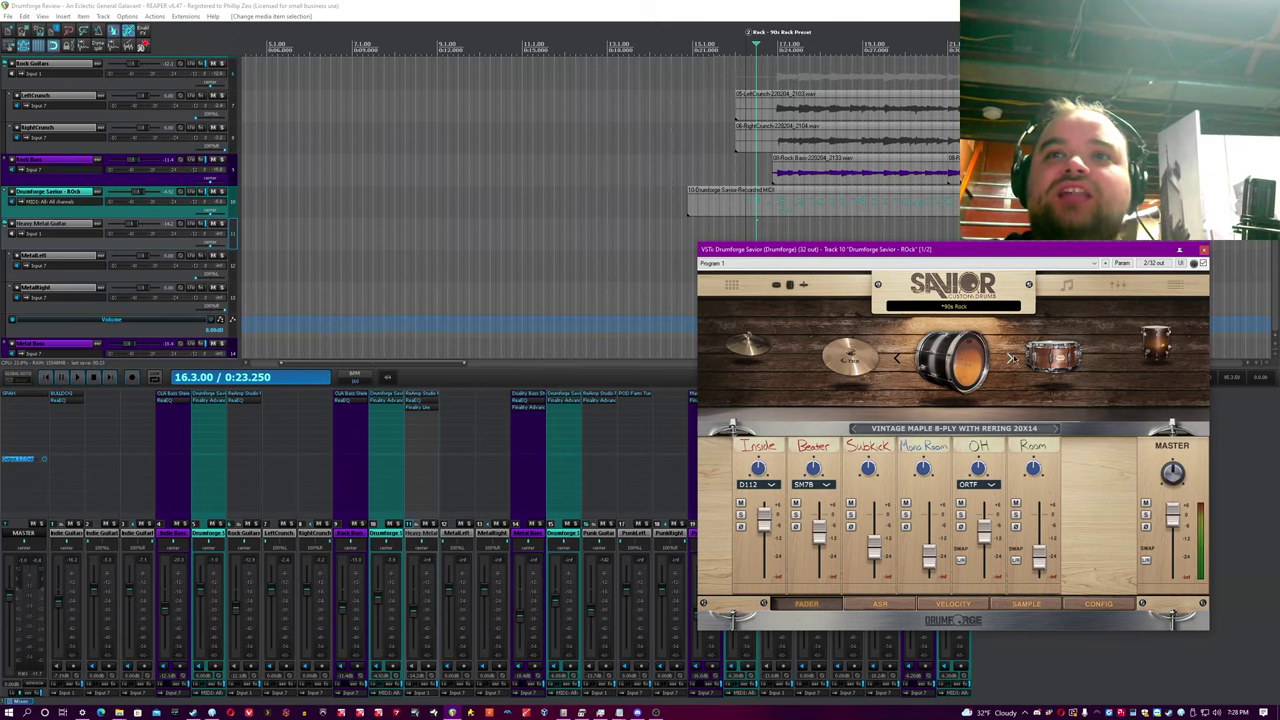
left_click(896, 359)
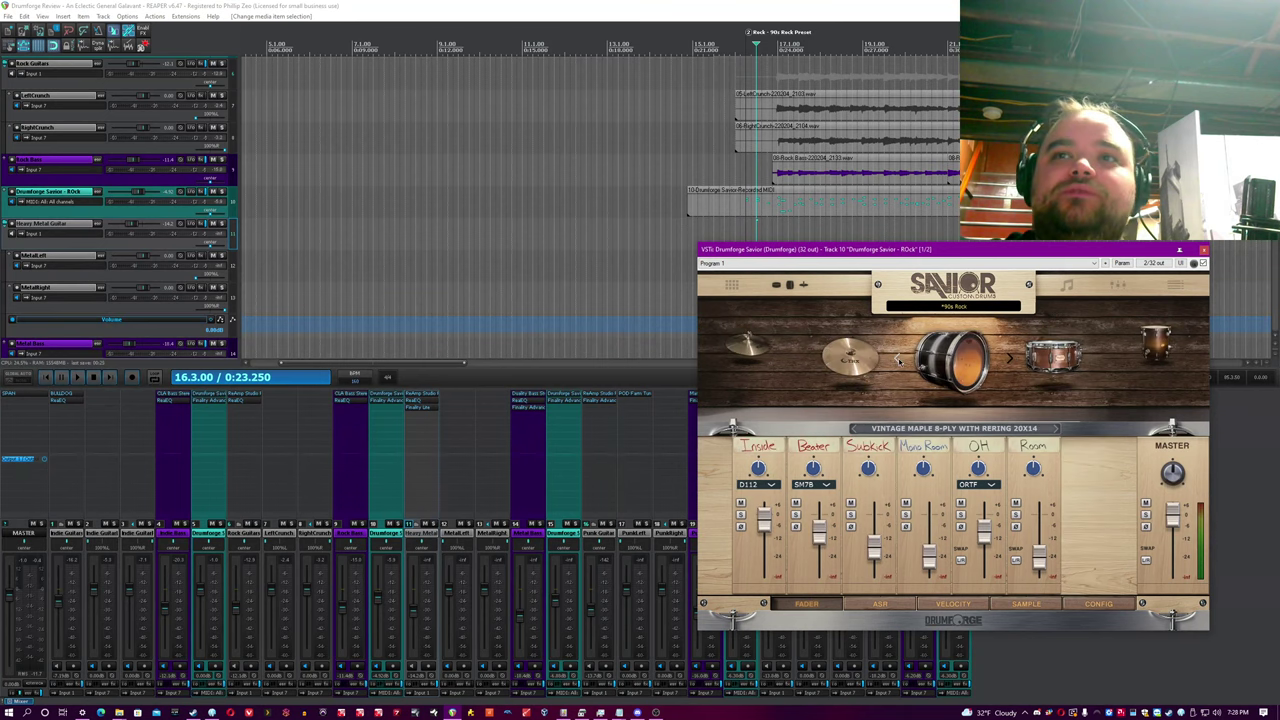
Step: Inspect the kick's Inside and Beater microphone choices, and its velocity layers and samples
left_click(770, 485)
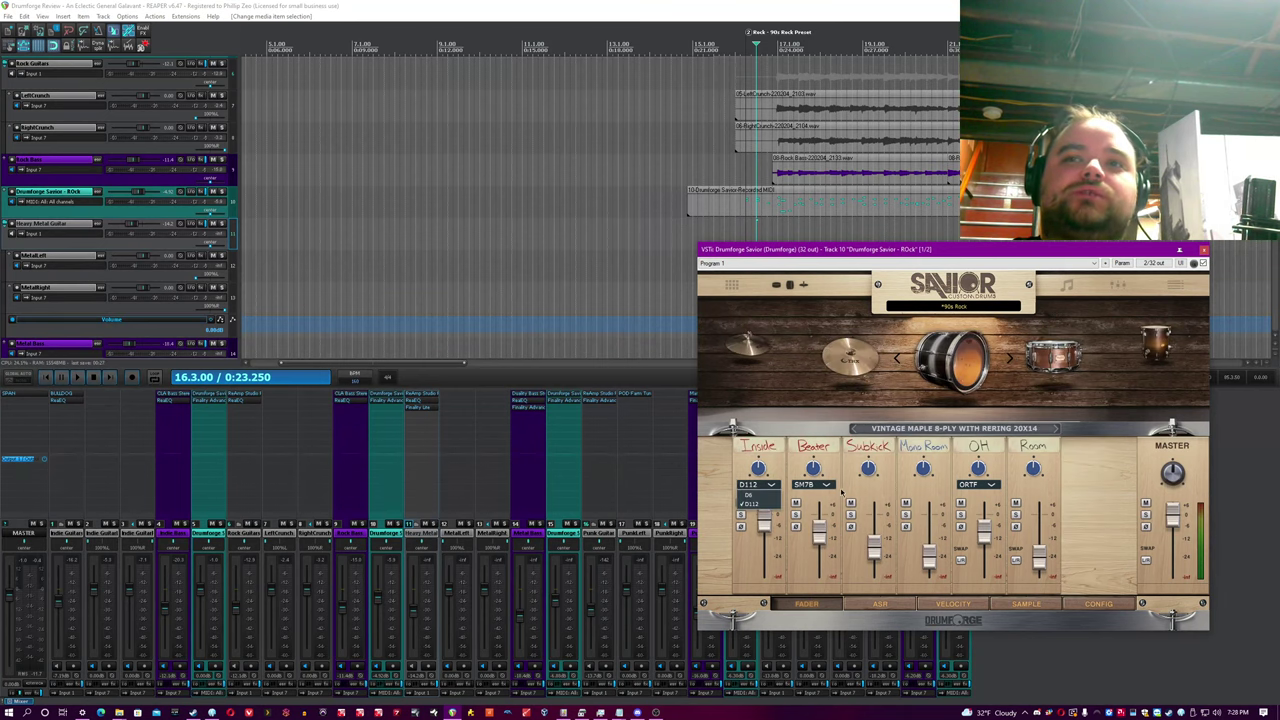
left_click(827, 485)
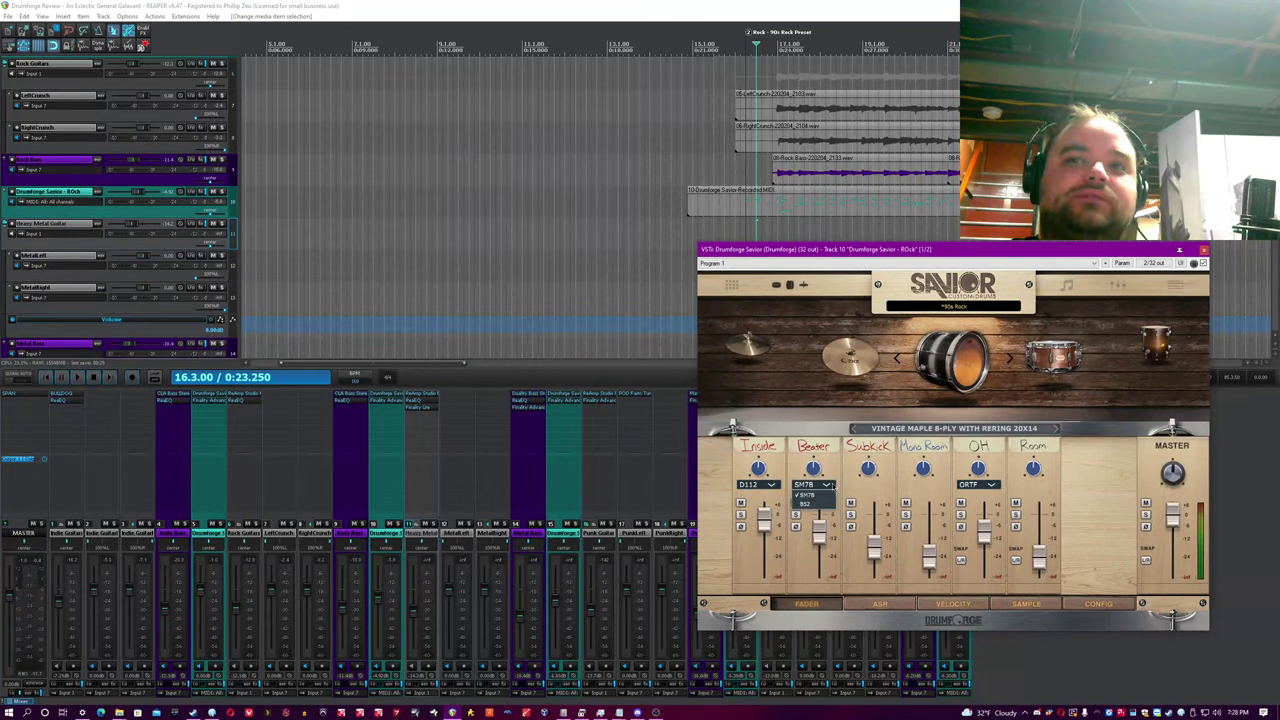
left_click(826, 485)
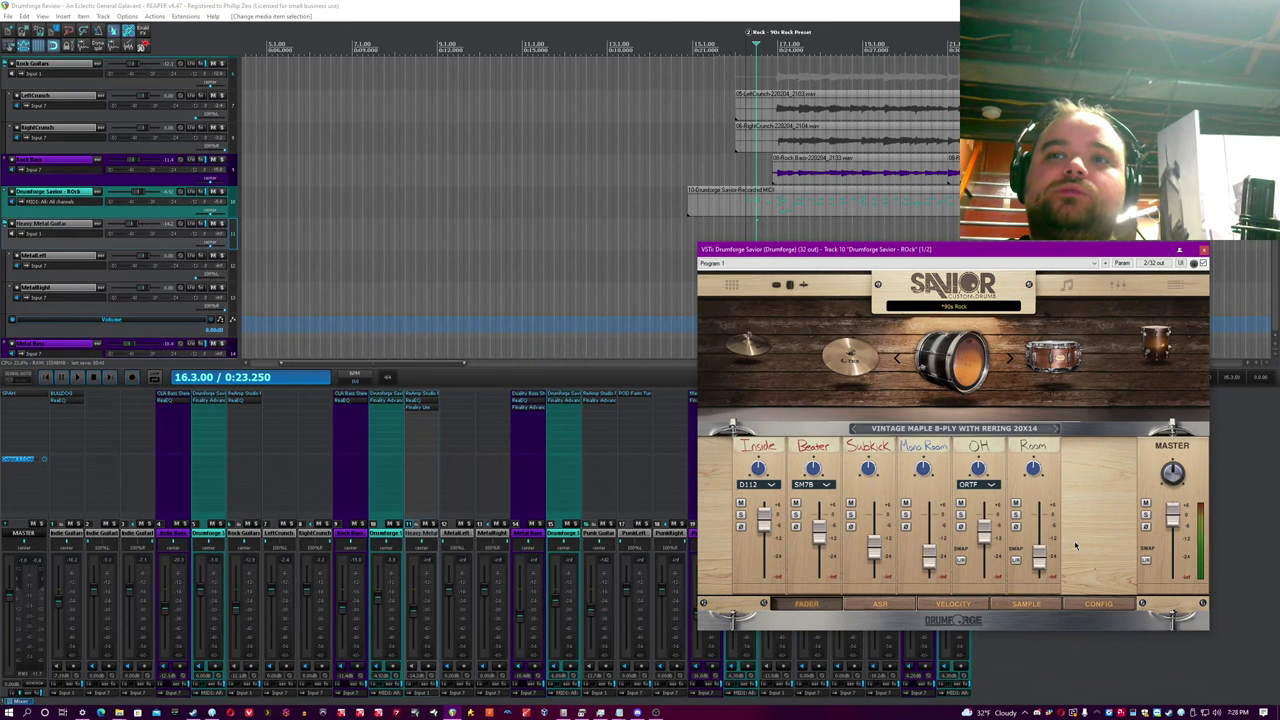
left_click(879, 604)
left_click(1026, 604)
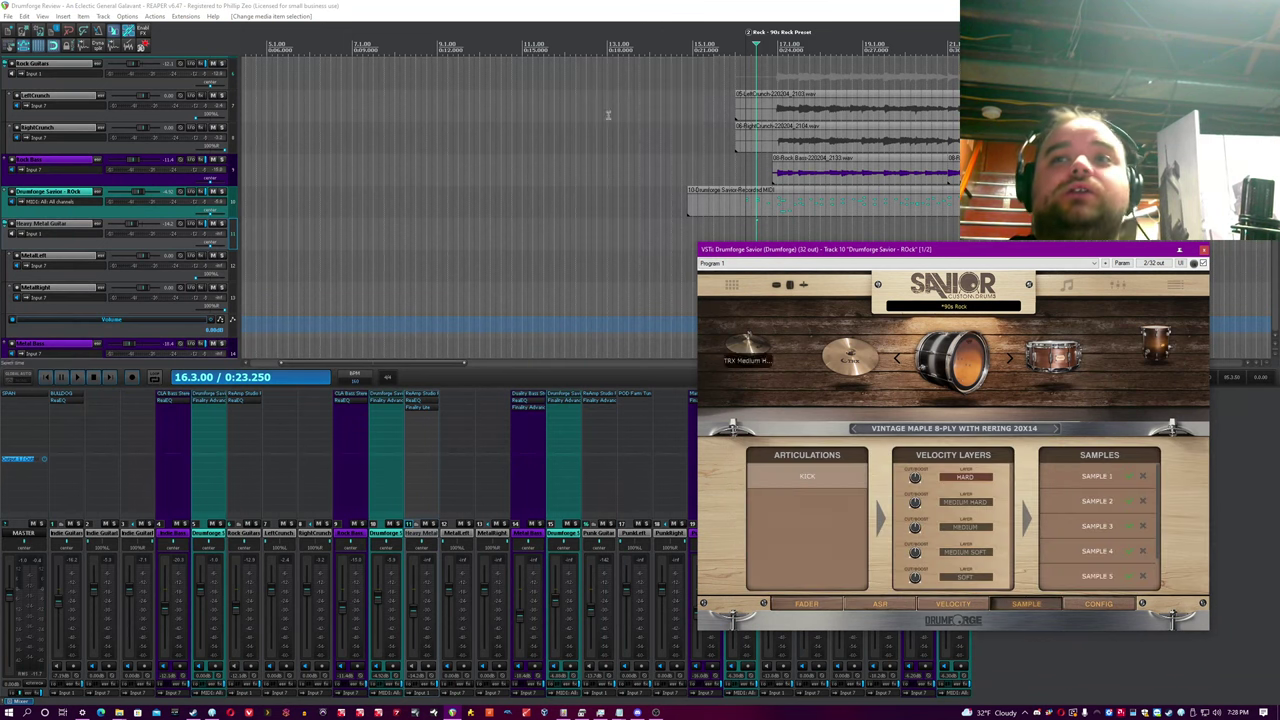
left_click(570, 5)
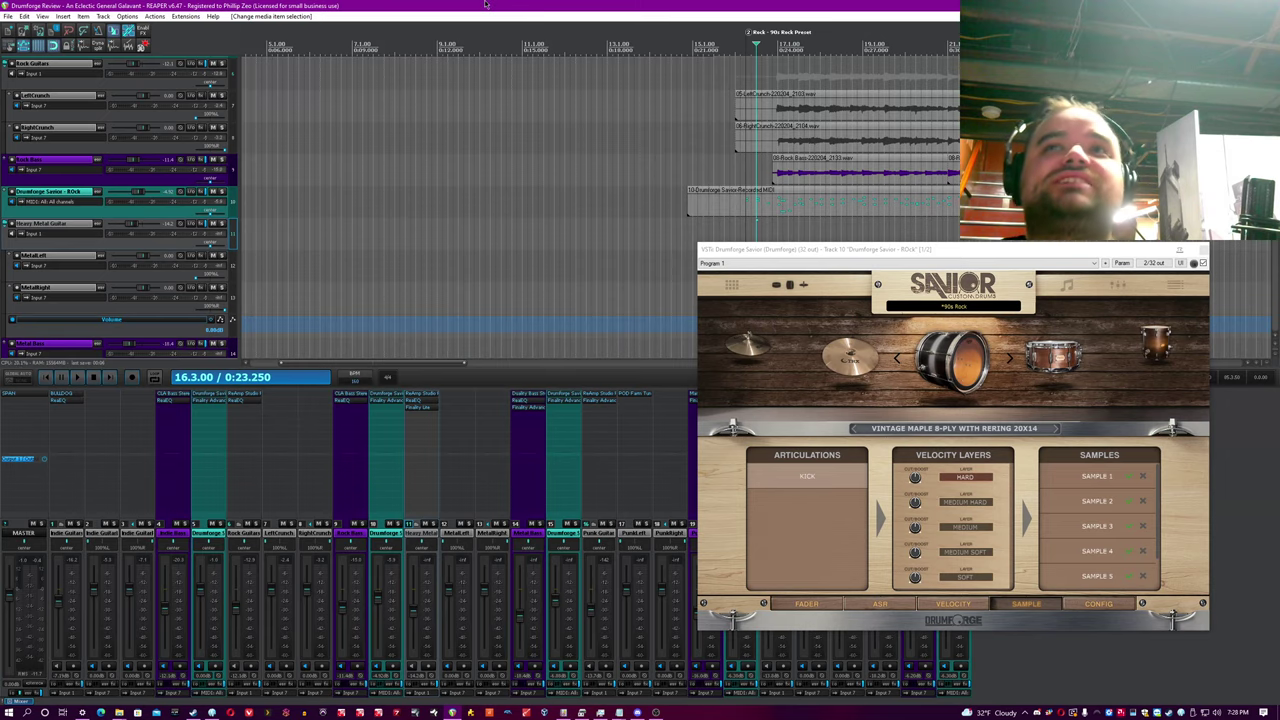
Step: Go through the mixer's saturation, compressor, EQ, clipper, reverb and send pages for the 90s Rock kit
left_click(1111, 287)
left_click(868, 4)
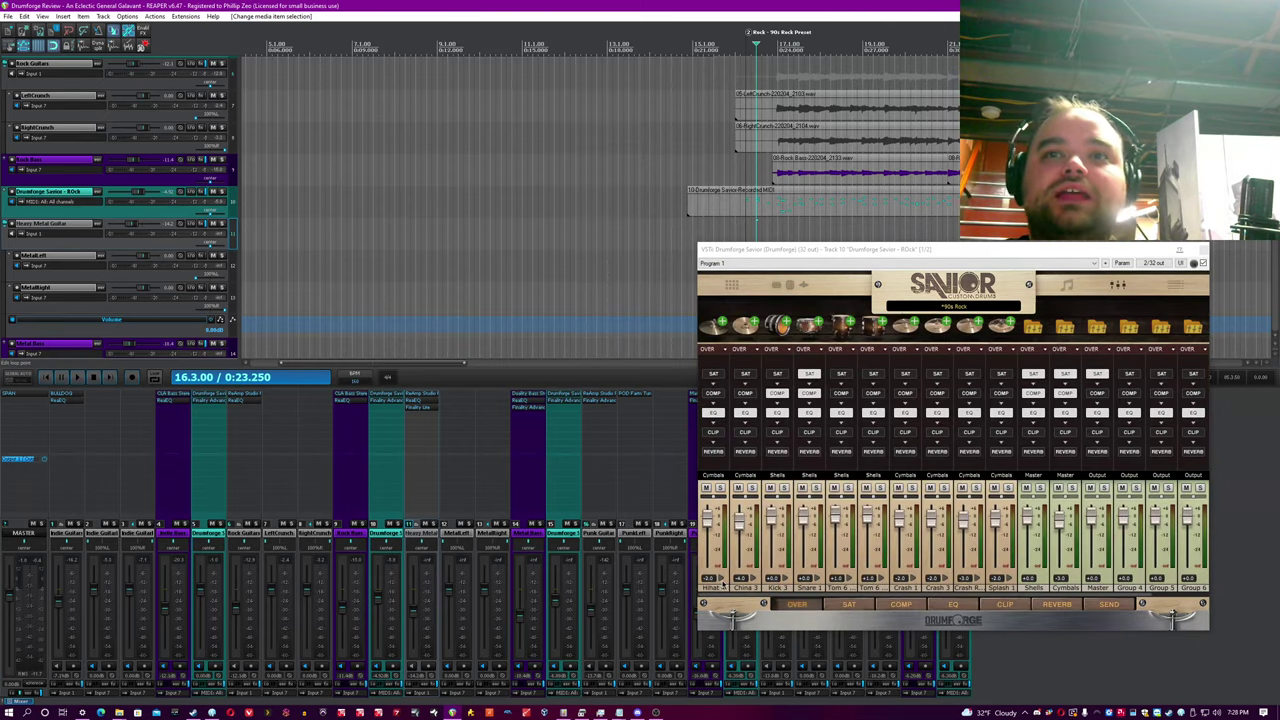
left_click(848, 604)
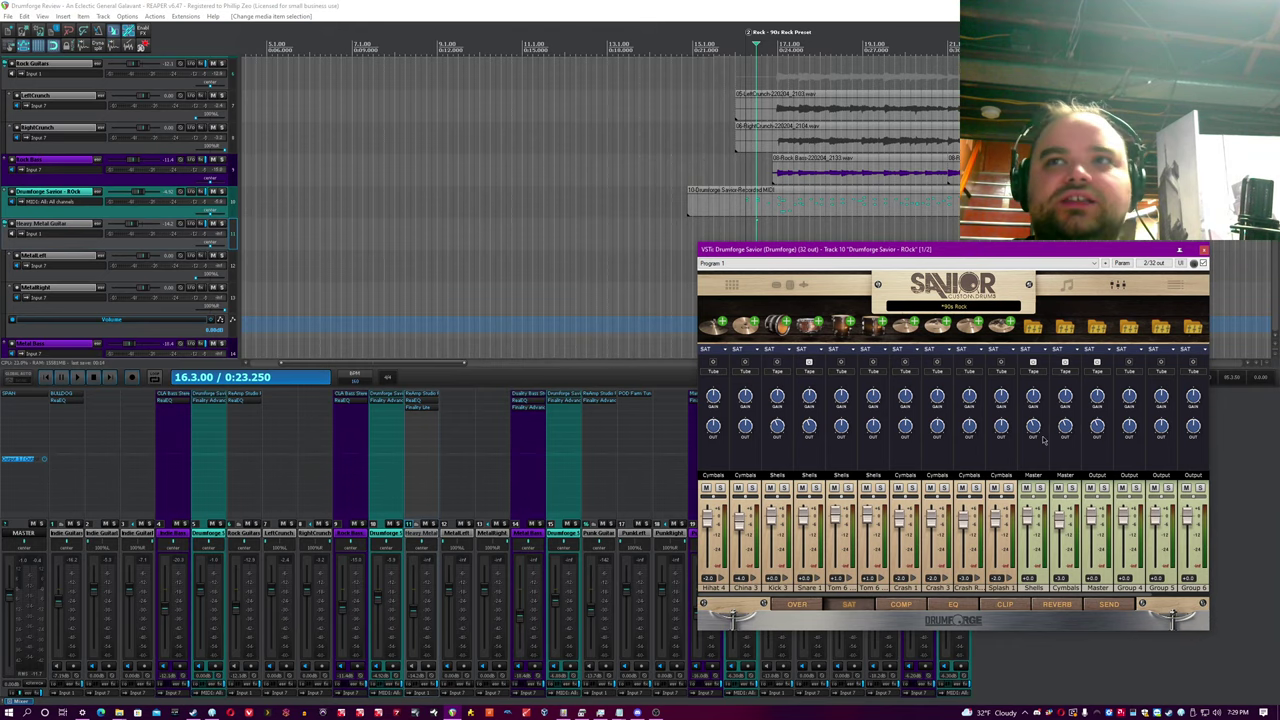
left_click(899, 605)
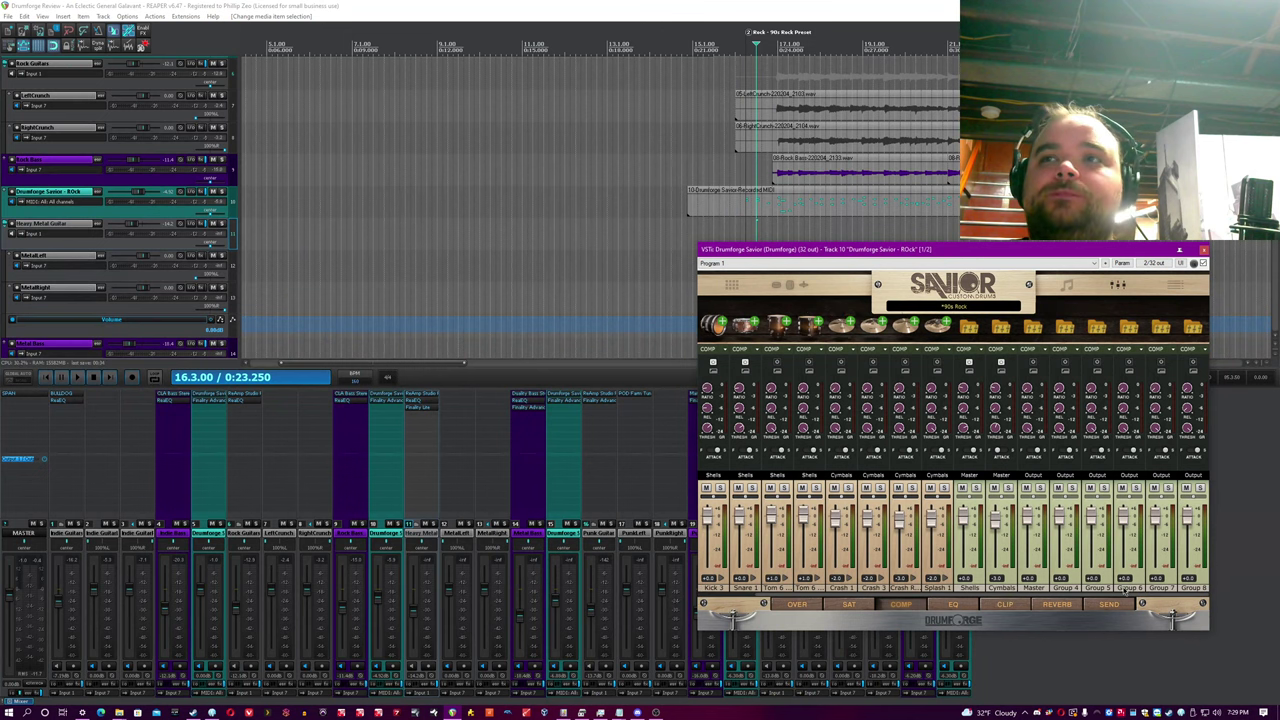
left_click(953, 606)
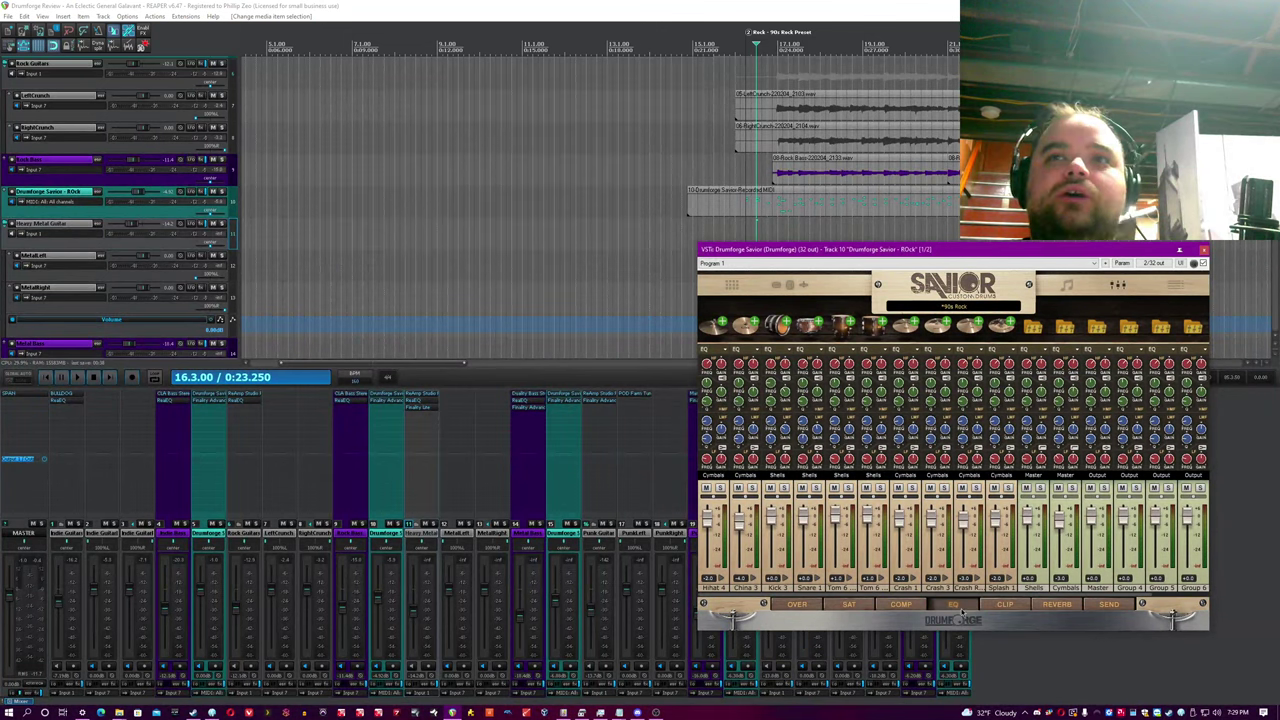
left_click(1003, 606)
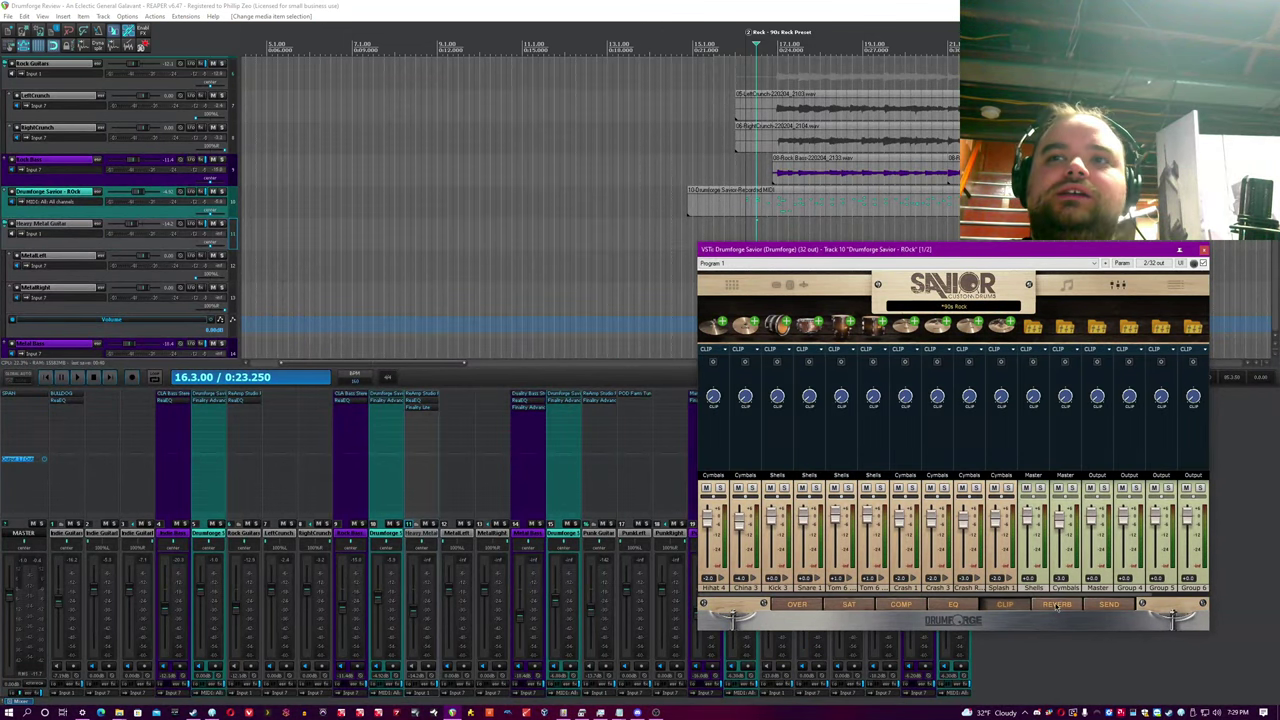
left_click(1056, 605)
left_click(1095, 609)
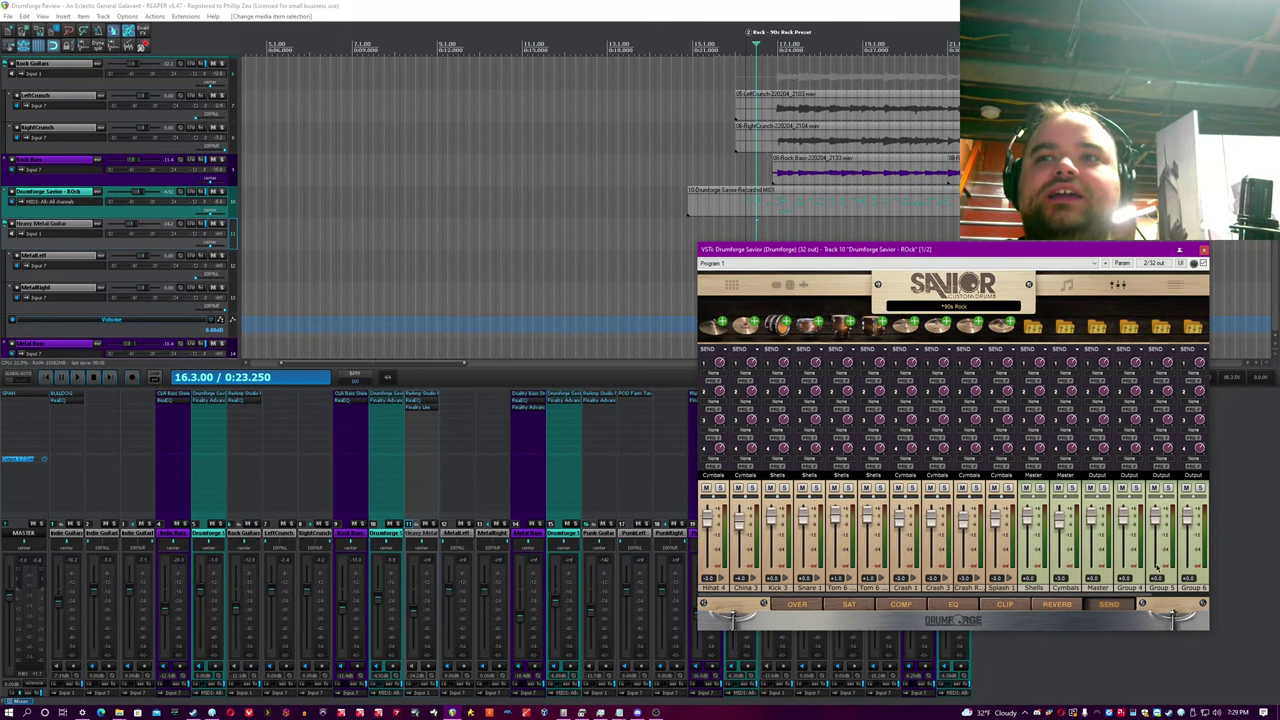
Step: Bypass the Snare 1 channel's compressor in the mixer overview and switch it back on
left_click(796, 605)
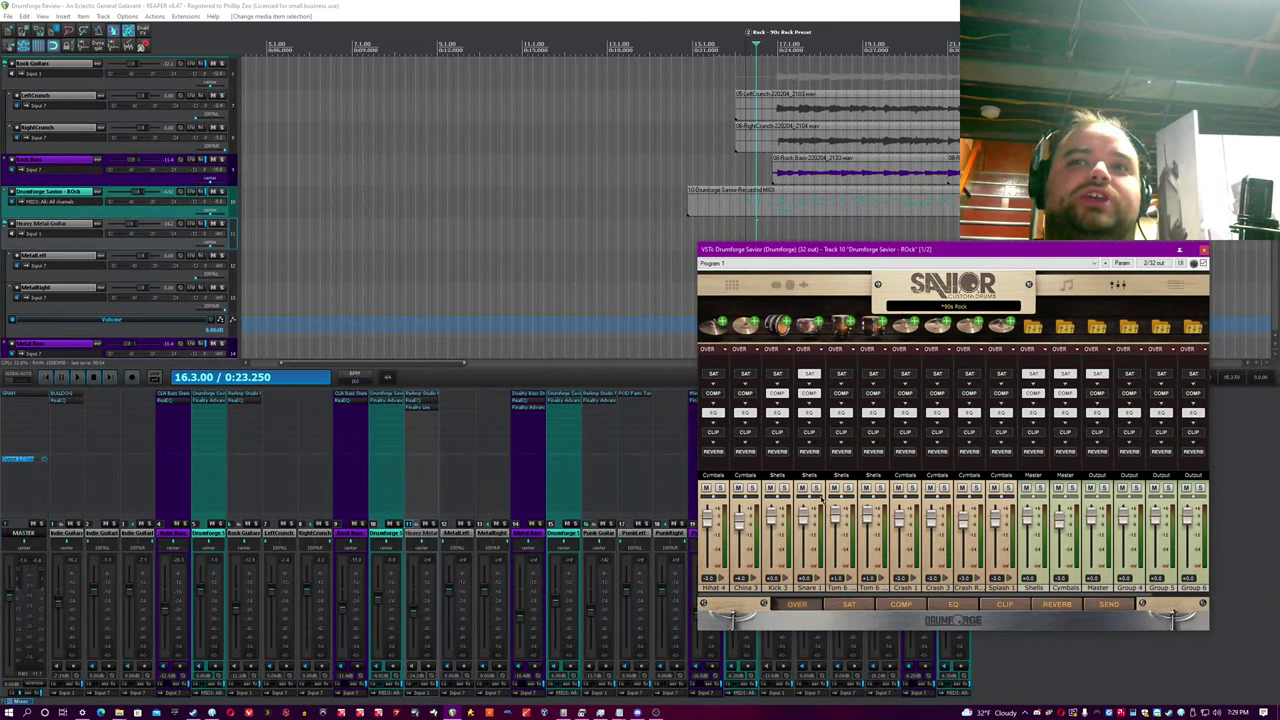
left_click(810, 393)
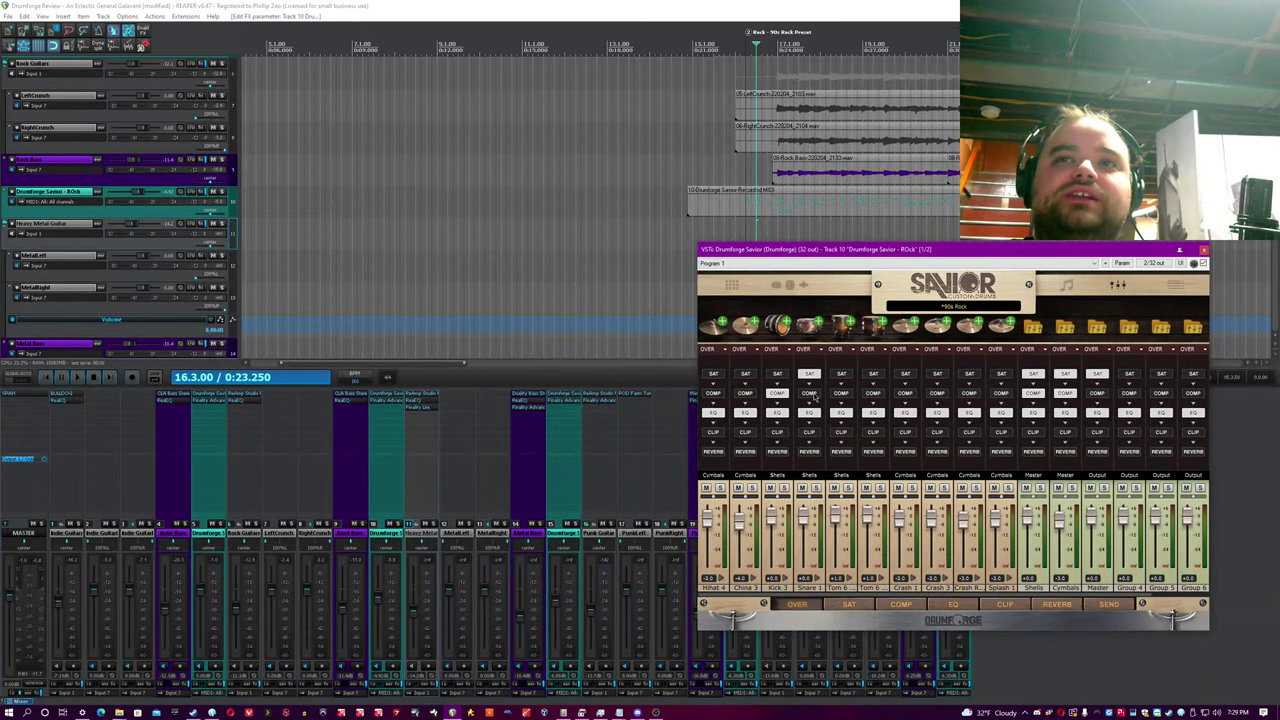
left_click(810, 374)
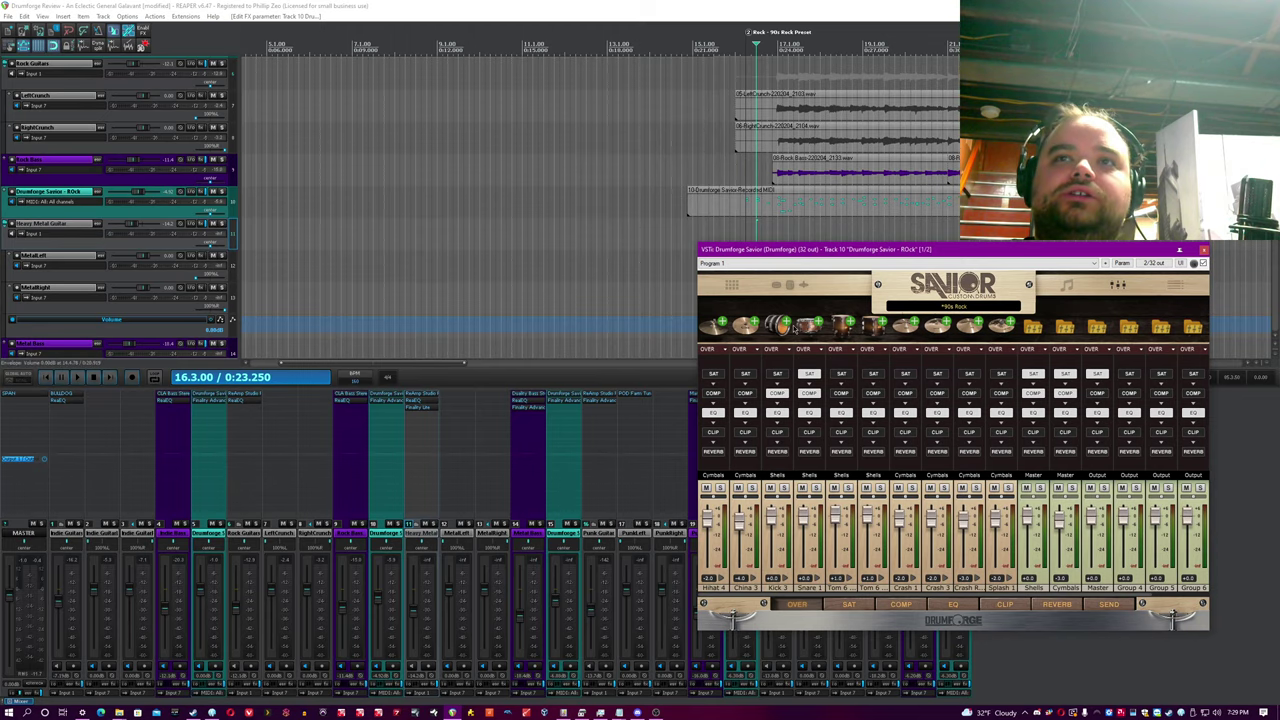
Step: Open Drum Shotz for the Kick 3 channel and set its library path to the DRUMSHOTZ folder inside SAMPLES
left_click(780, 323)
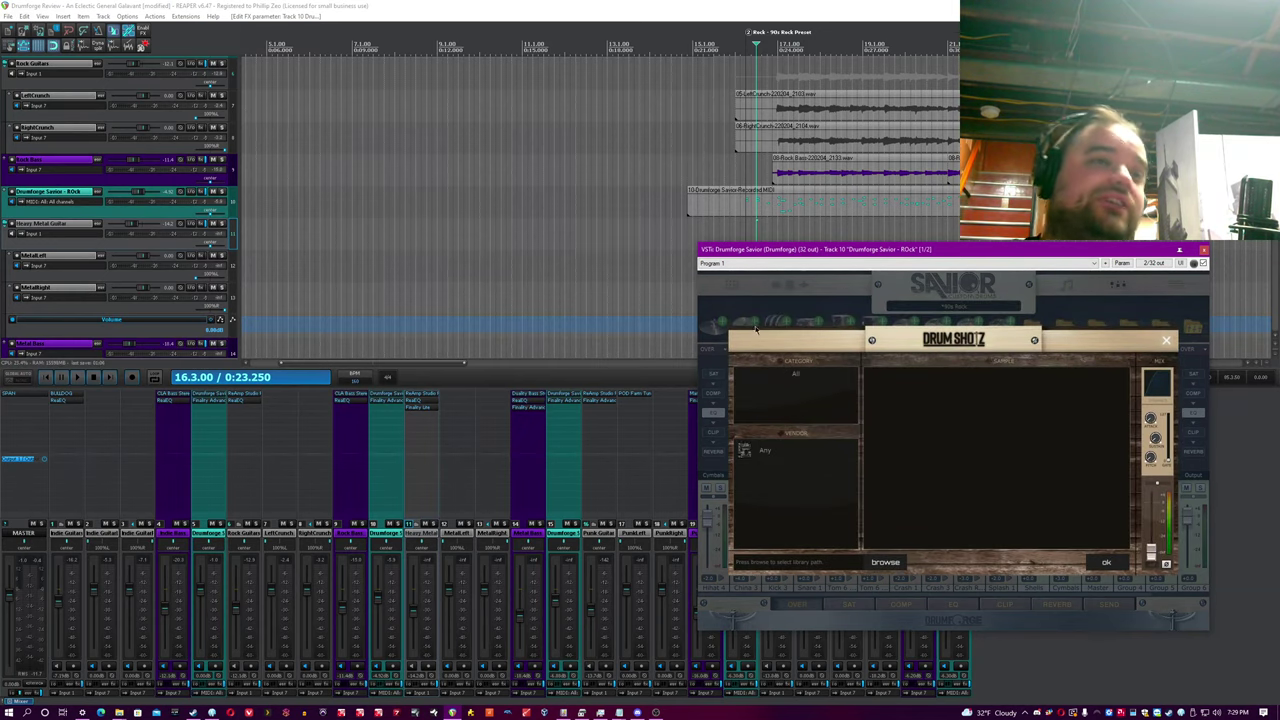
left_click(798, 452)
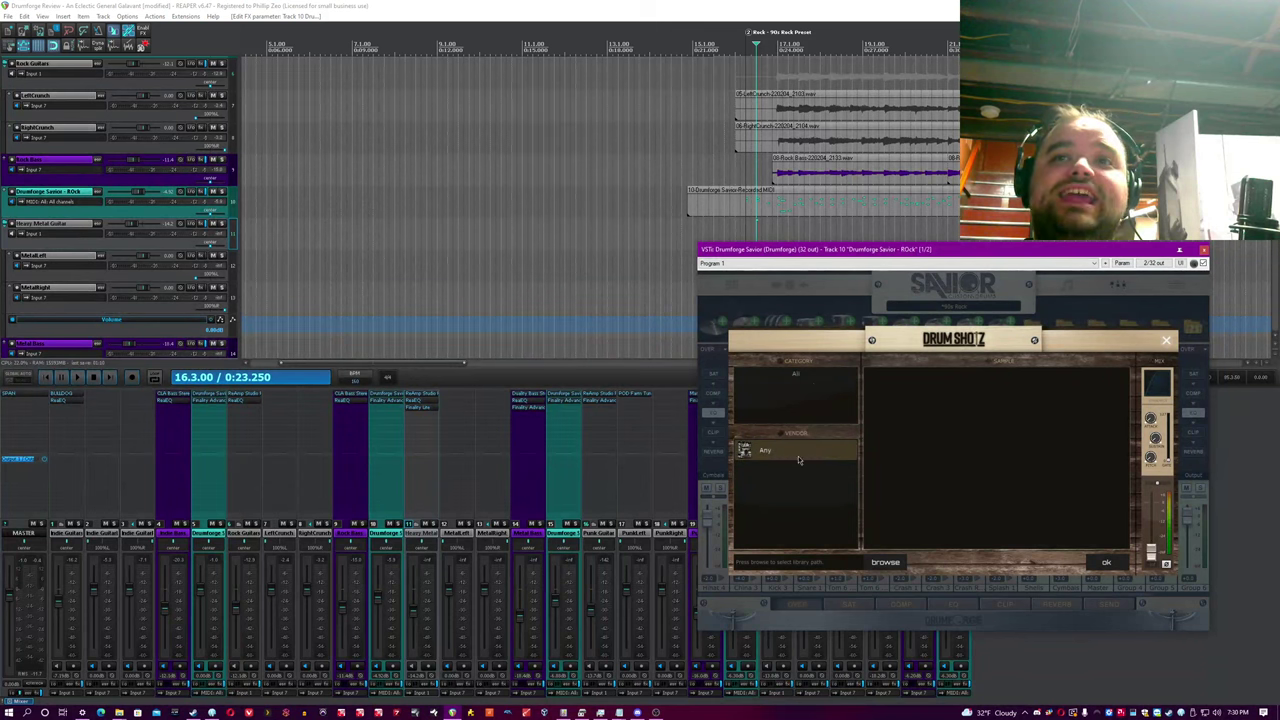
left_click(813, 376)
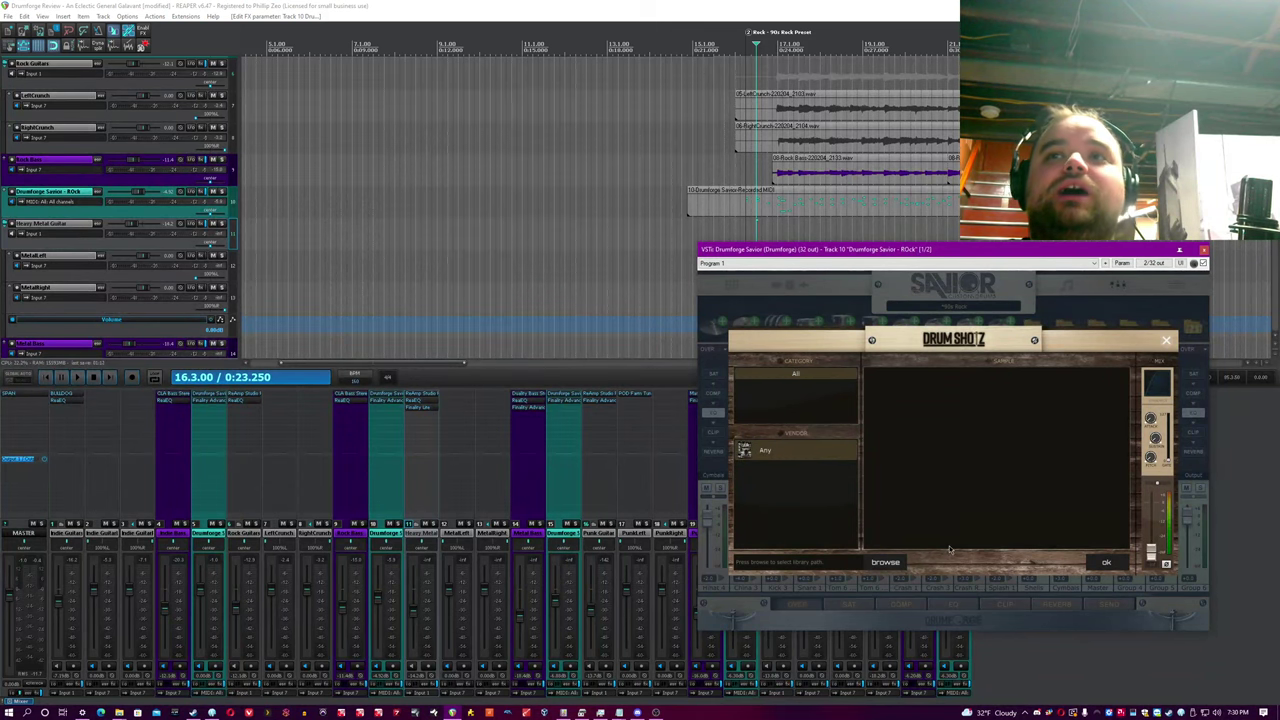
left_click(885, 562)
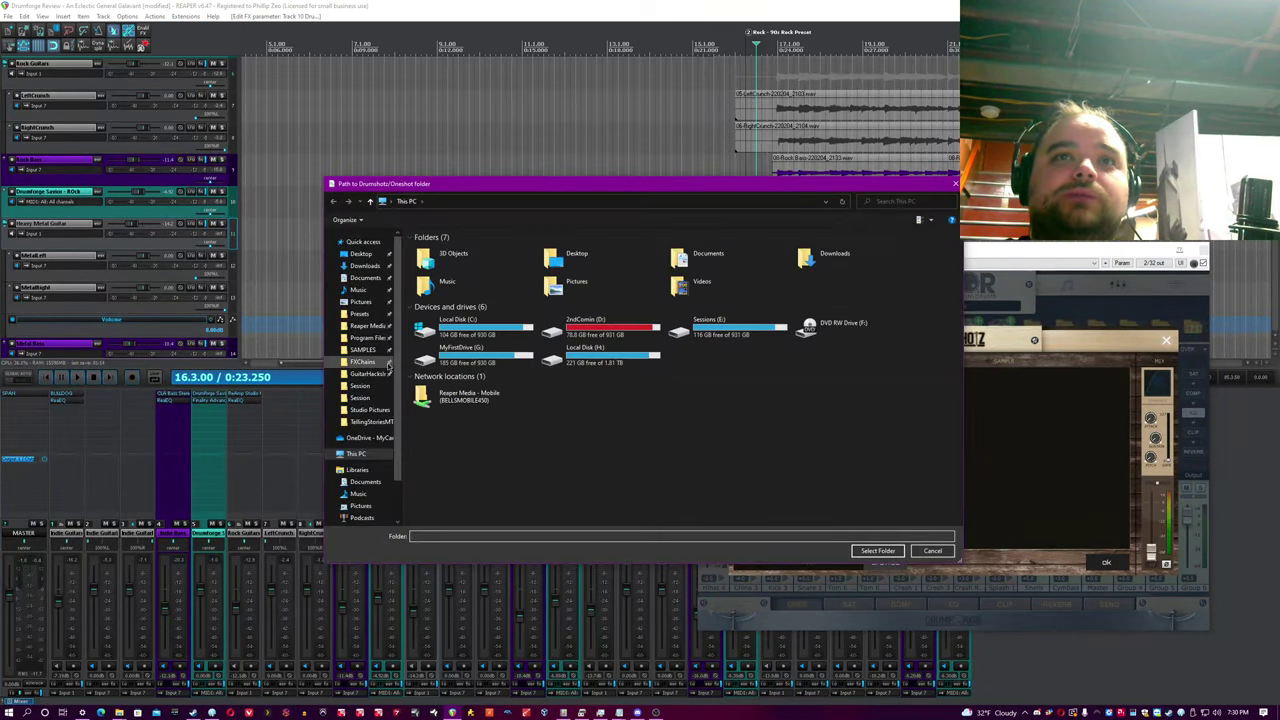
left_click(360, 349)
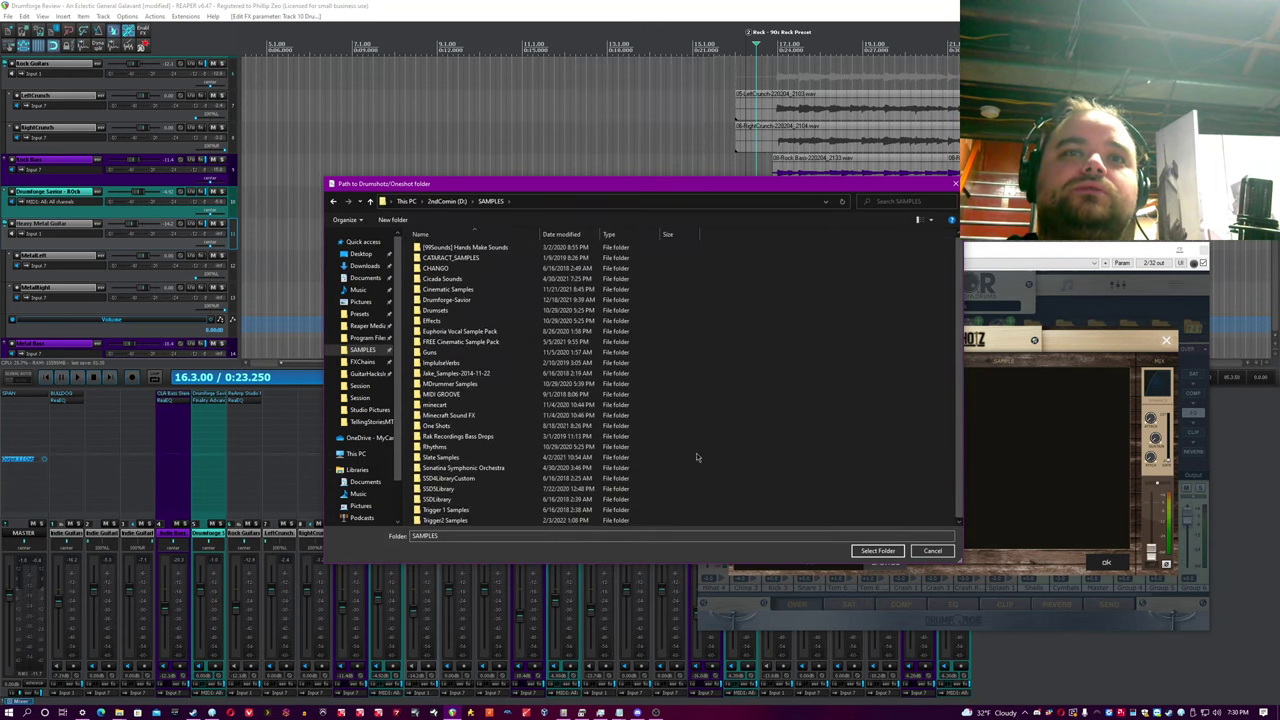
key("Escape")
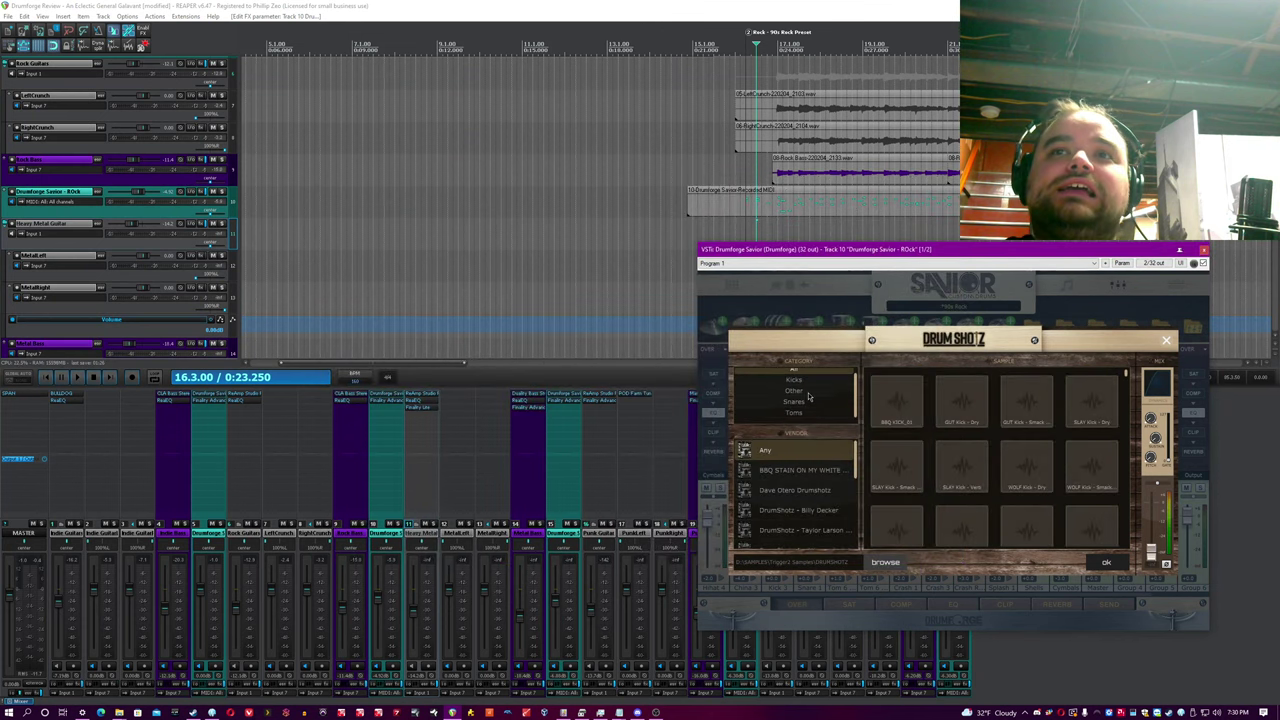
Step: Filter the samples to Kicks, audition several, and add the KICK DOOM OUT sample to the Kick 3 channel
left_click(797, 386)
scroll(1124, 404, "down", 2)
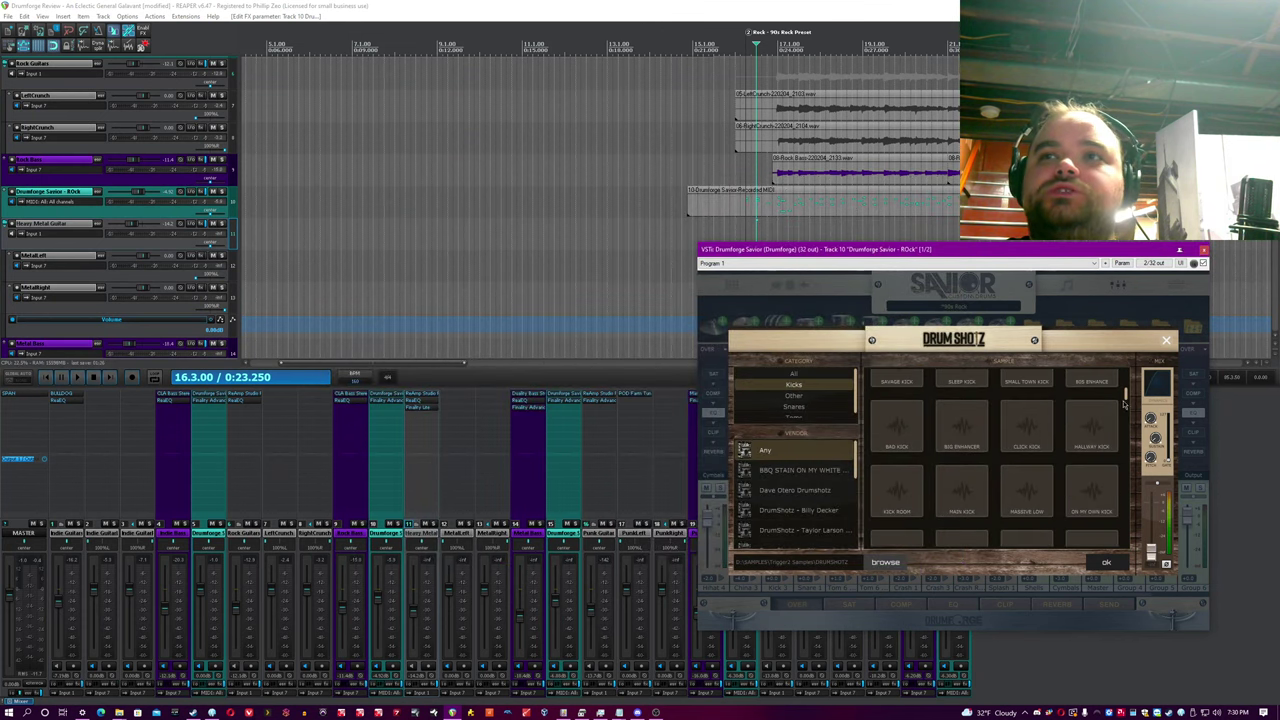
scroll(1124, 400, "down", 5)
left_click(963, 428)
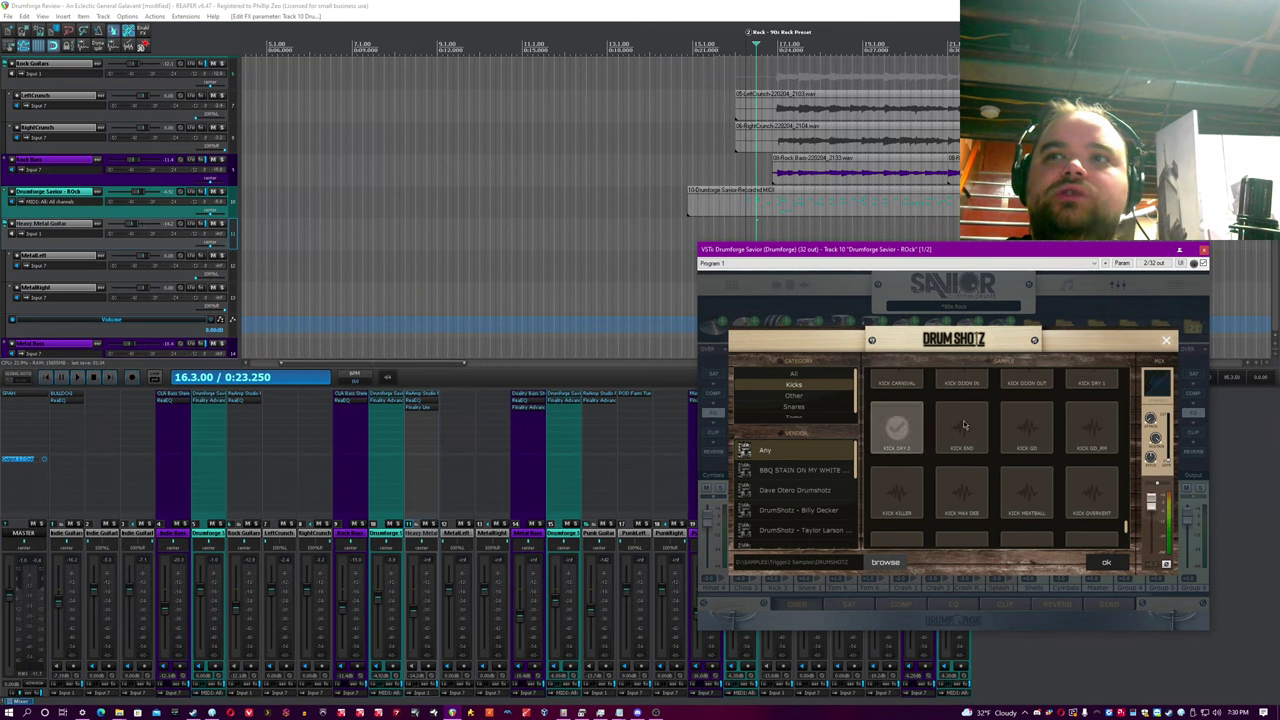
left_click(1026, 426)
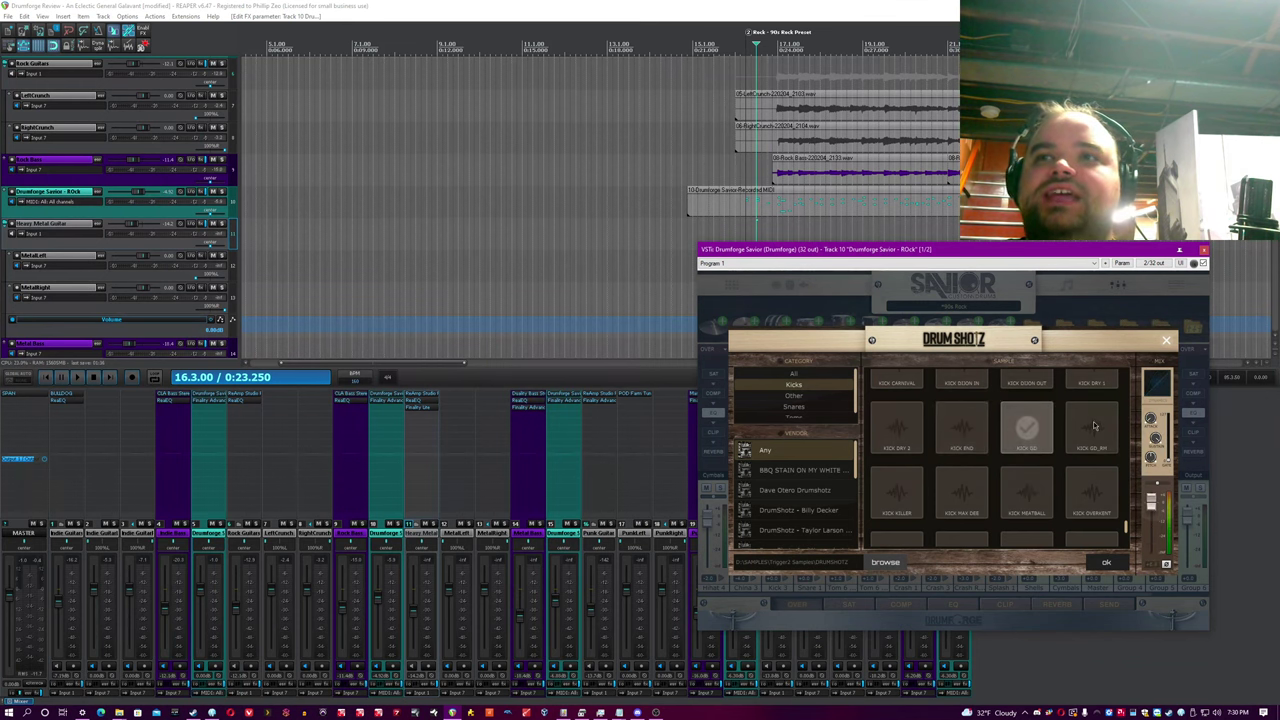
left_click(1092, 428)
left_click(1026, 383)
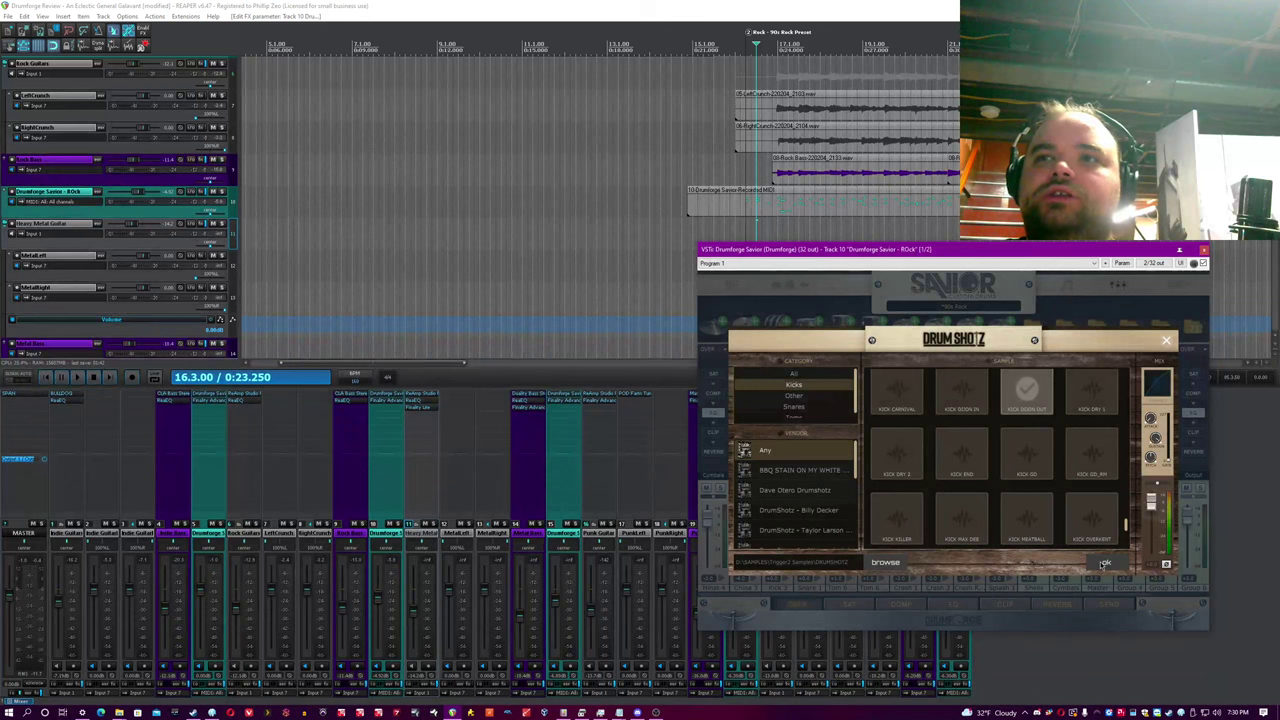
left_click(1104, 563)
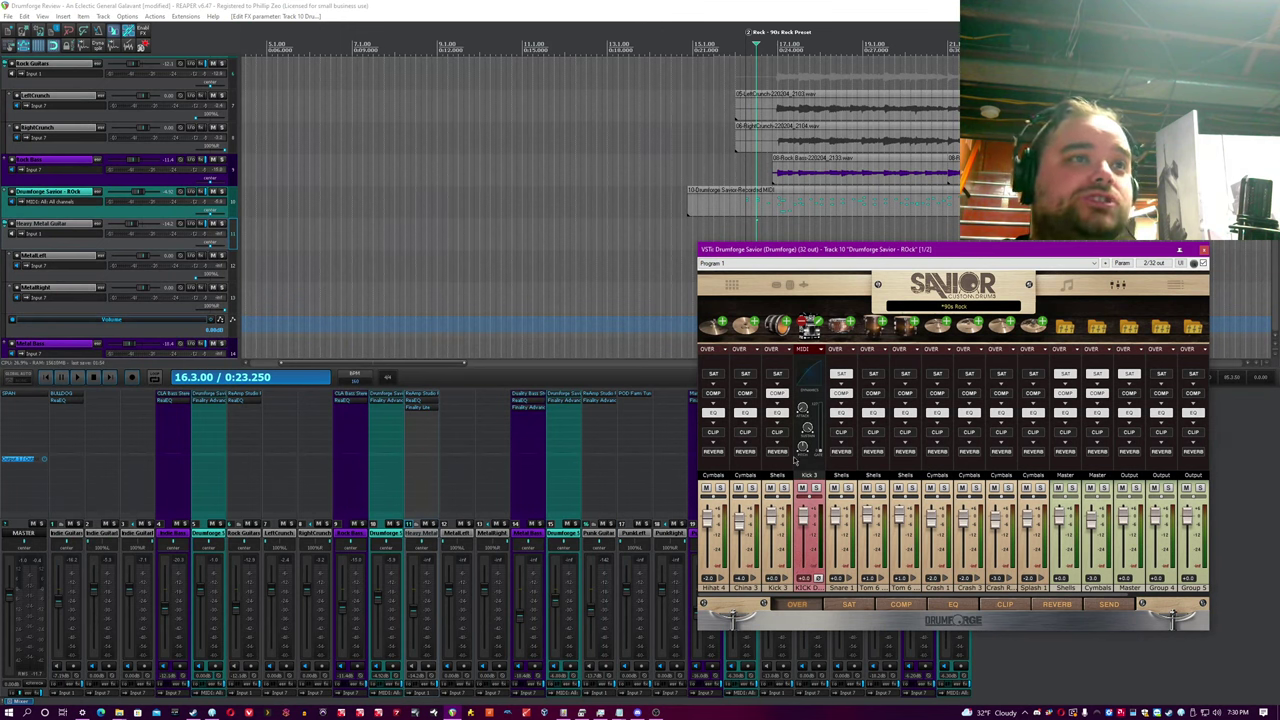
Step: Remove the added kick sample channel from the Kick 3 layering and solo the Drumforge Savior - ROck track
left_click(808, 326)
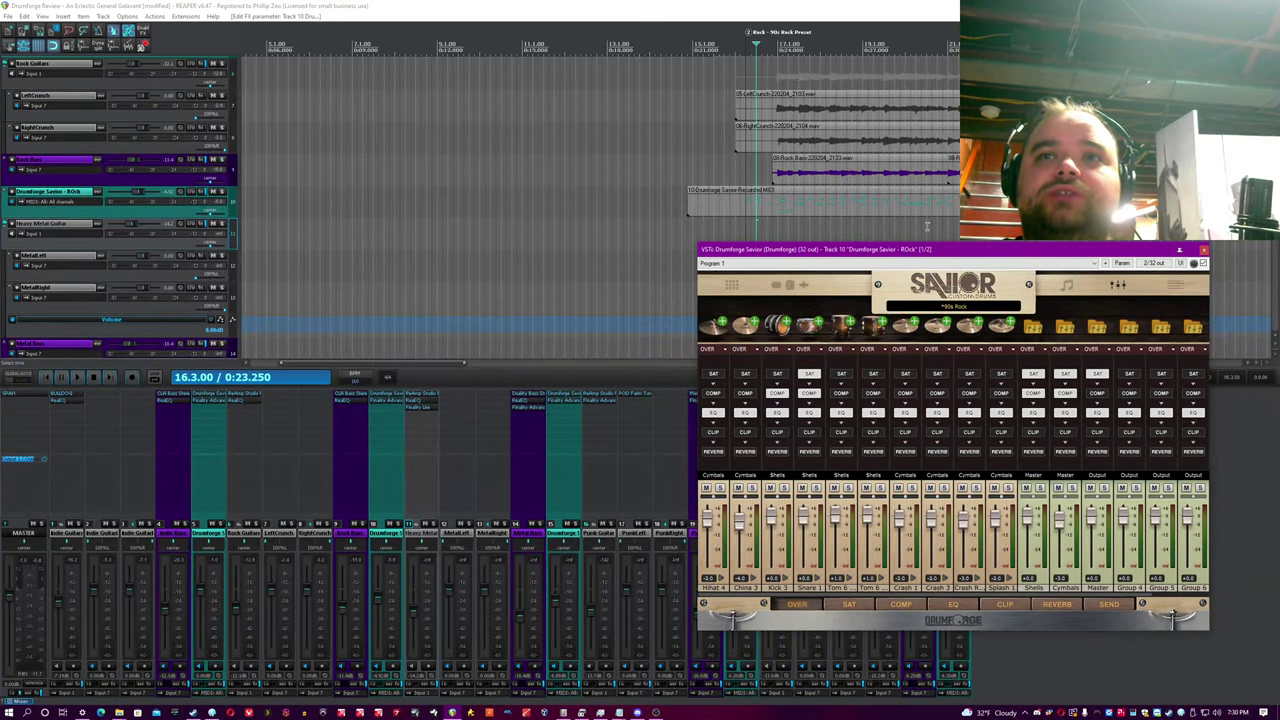
left_click(695, 4)
left_click(233, 202)
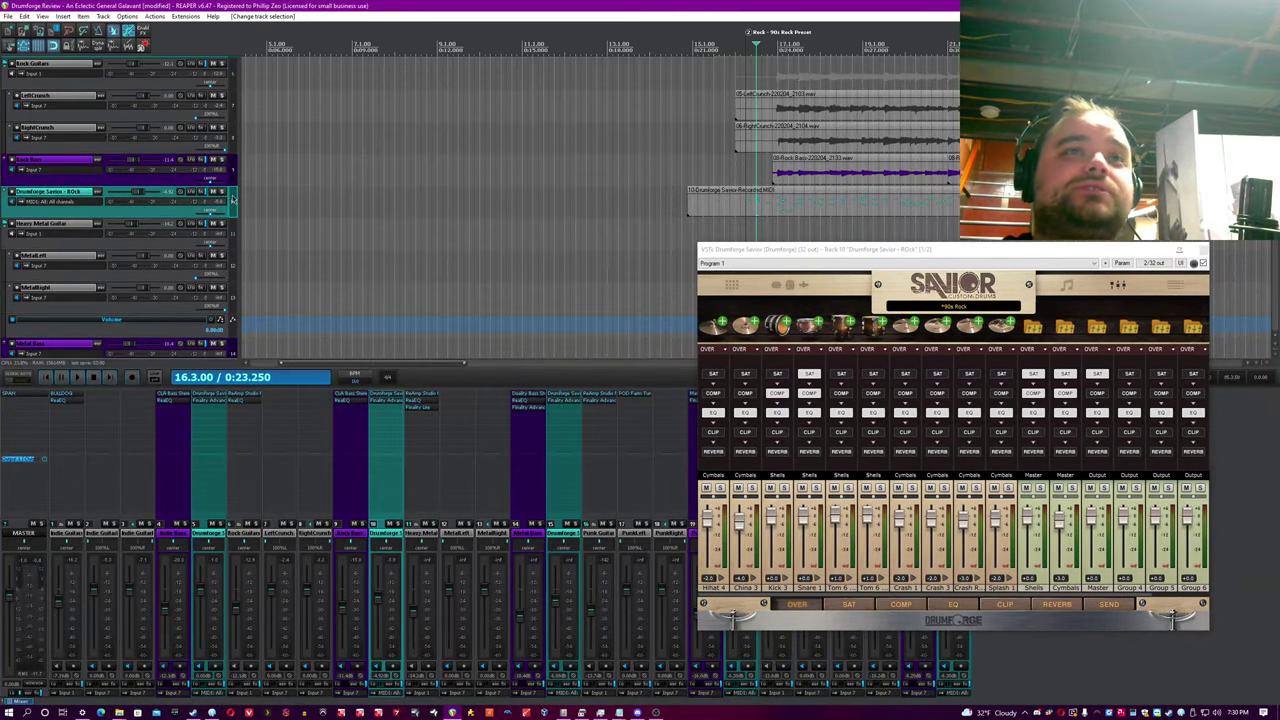
left_click(222, 193)
left_click(222, 191)
Step: Play the soloed rock drum track from bar 16, at the start of the 90s Rock section
left_click(742, 180)
left_click(732, 180)
scroll(718, 180, "up", 2)
scroll(757, 4, "down", 4)
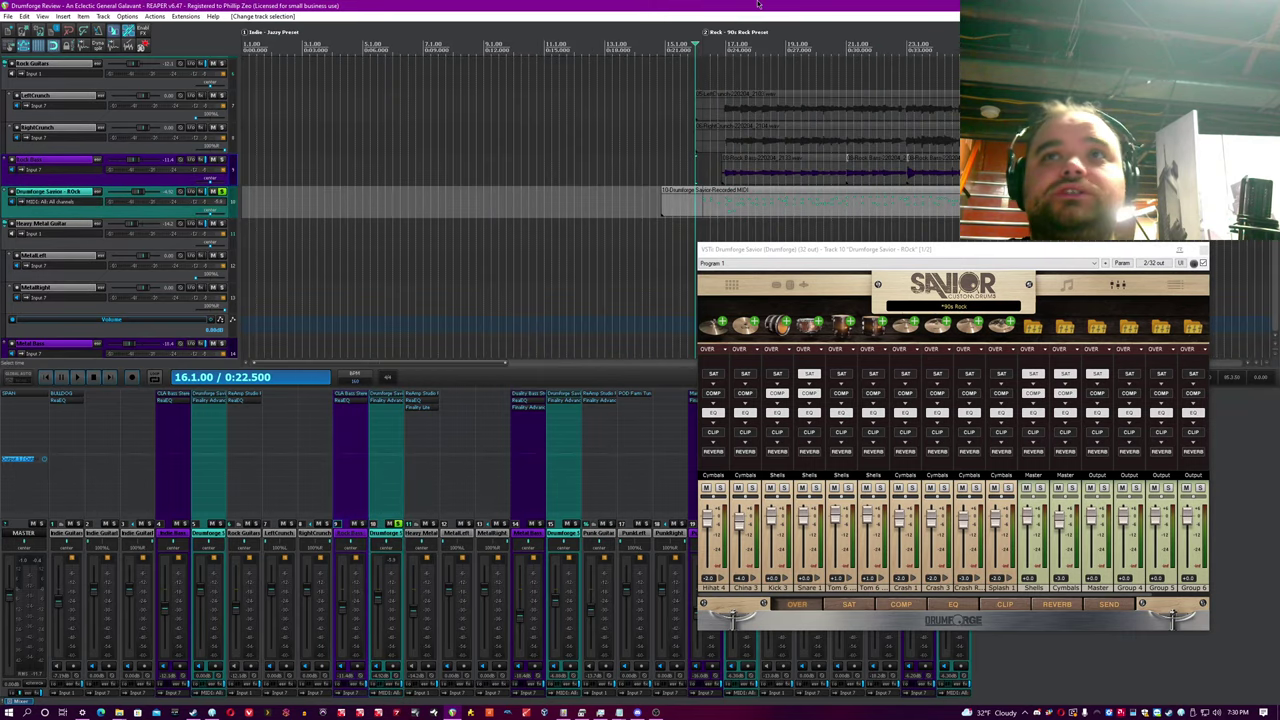
key("space")
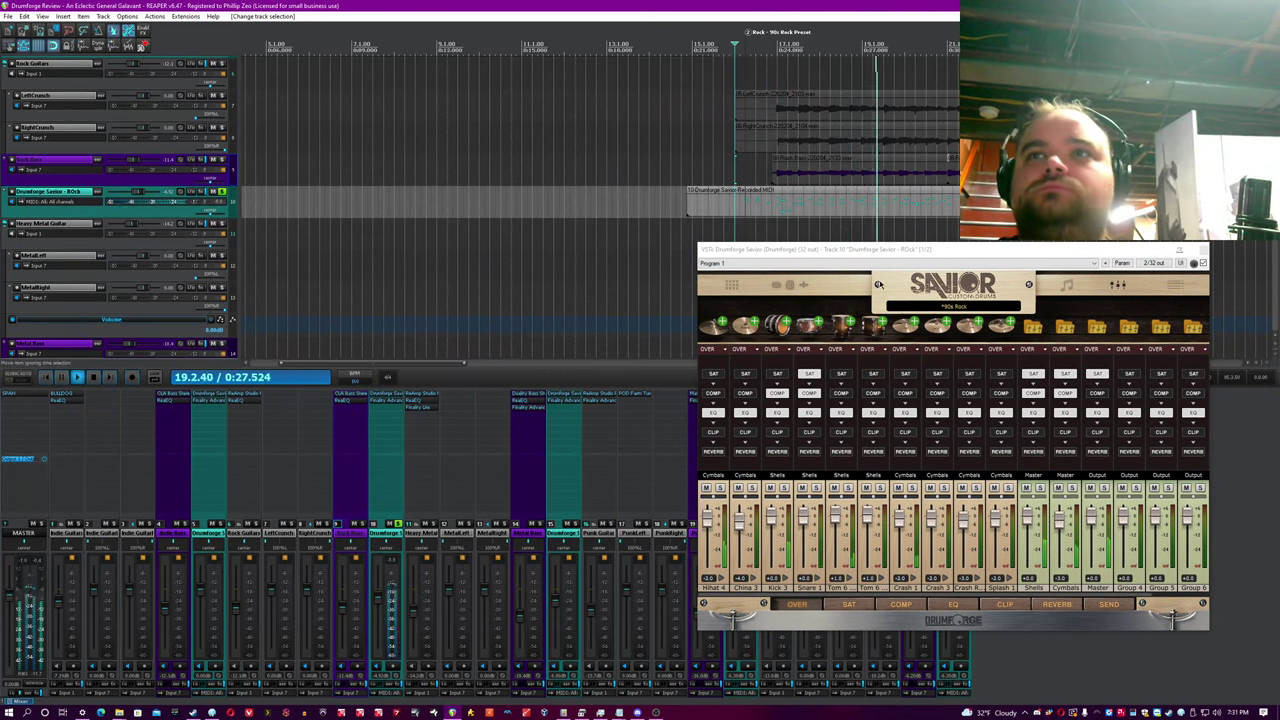
Step: Show Savior's MIDI mapping page and open the master track's Voxengo SPAN analyzer, placing it beside the drum plugin
left_click(1176, 287)
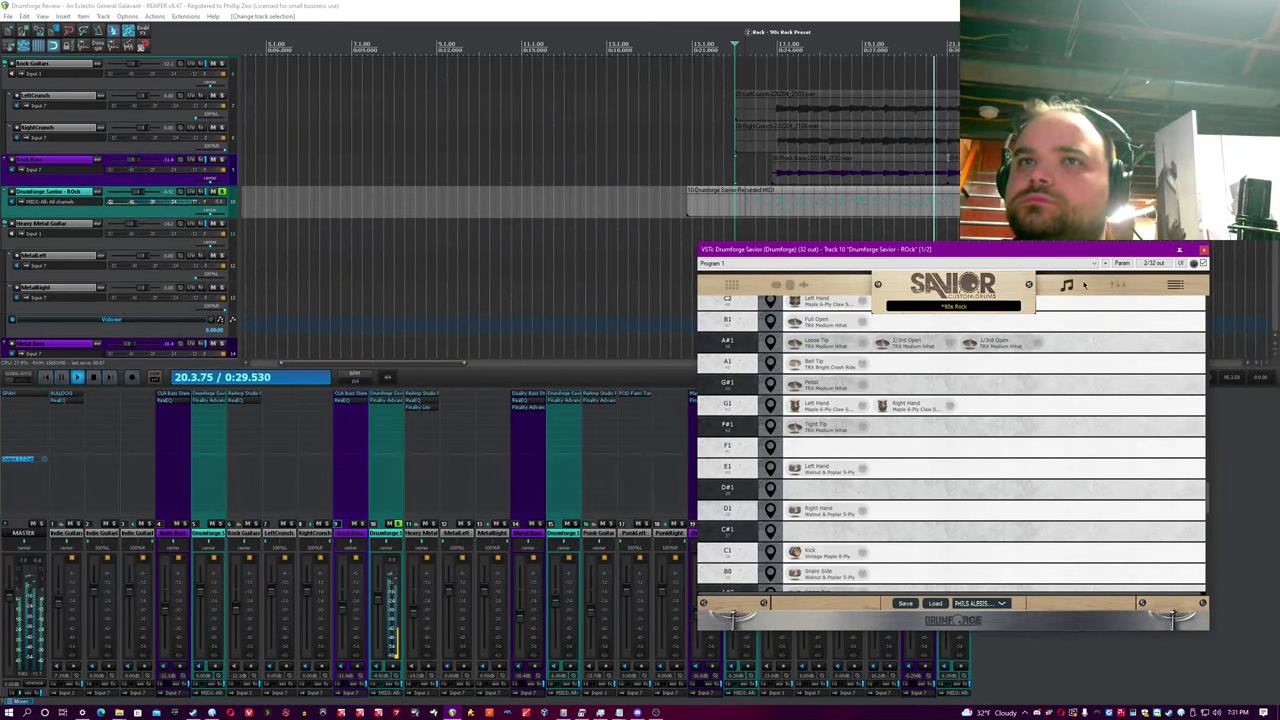
left_click(18, 459)
left_click_drag(424, 396, 432, 278)
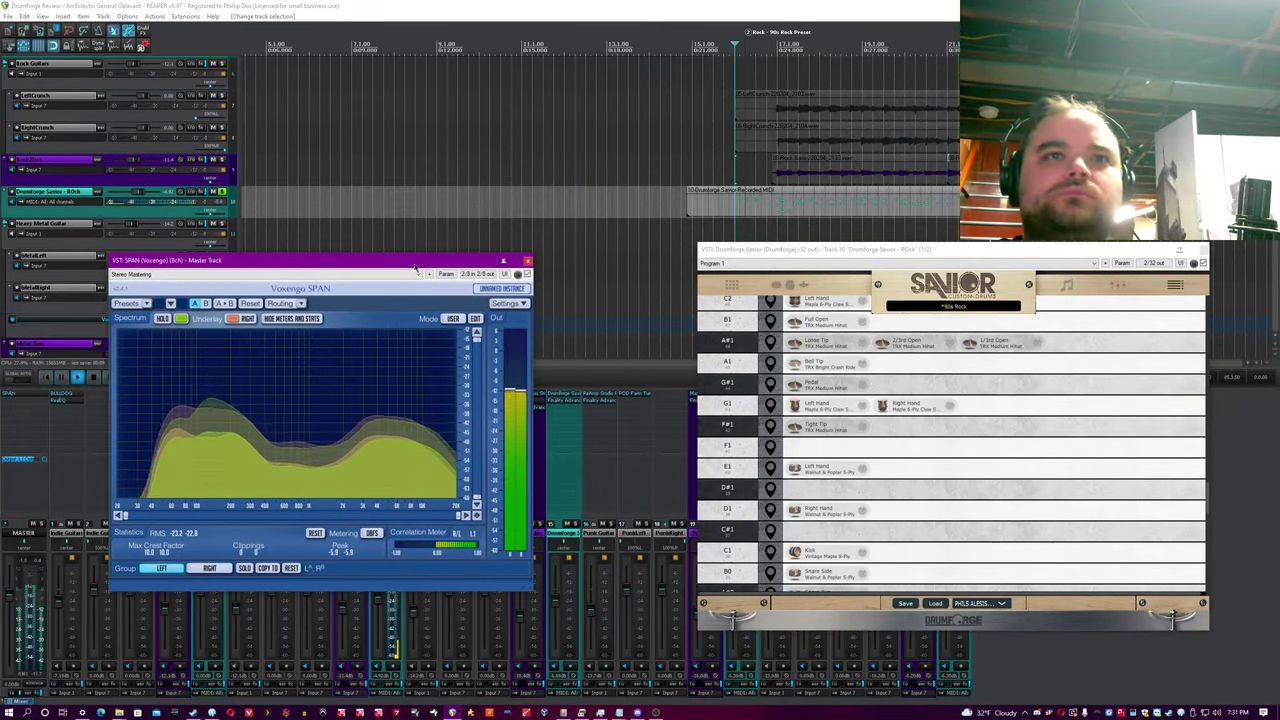
left_click(478, 4)
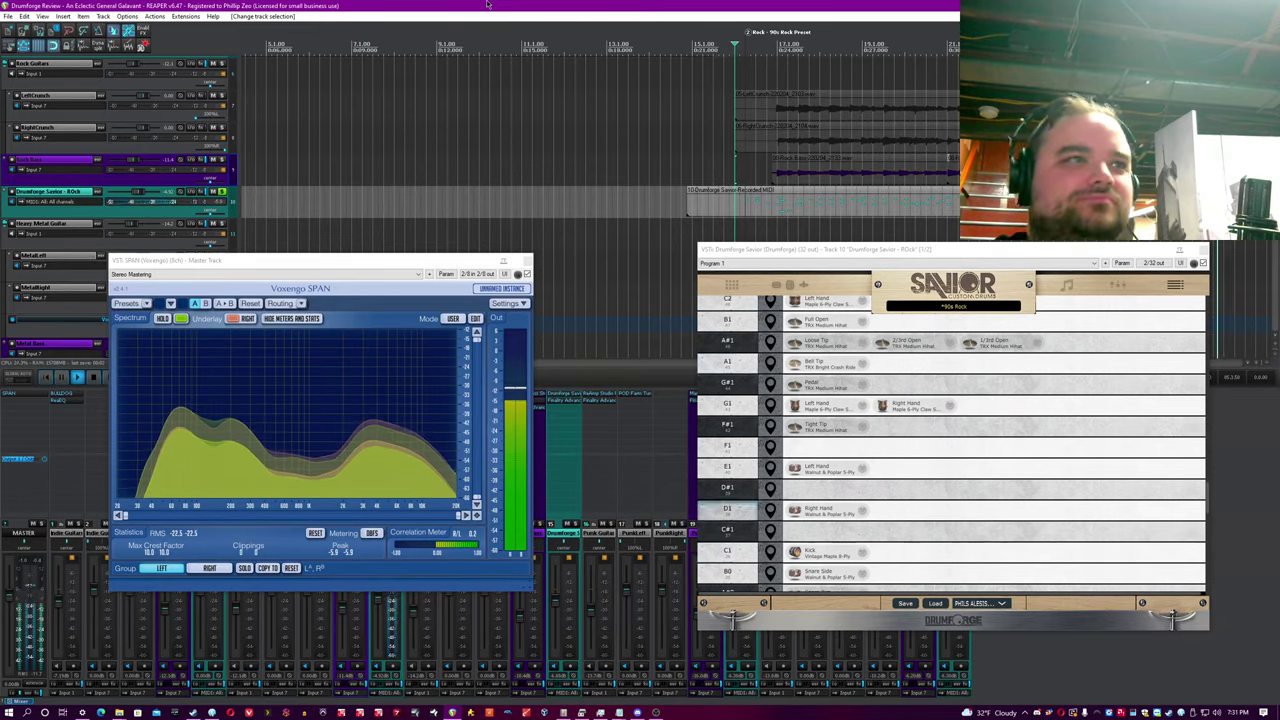
Step: Return to the Savior mixer, expand Snare 1 into its microphone channels and keep its output routed to Shells
left_click(989, 305)
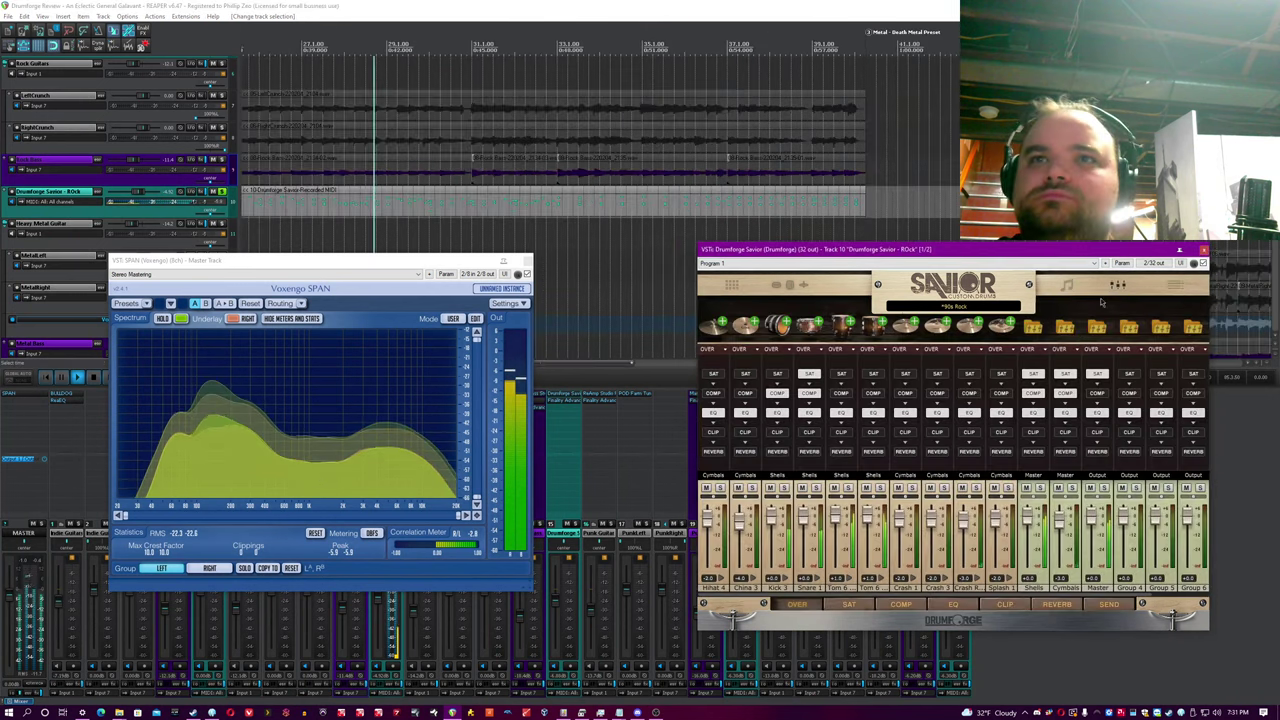
left_click(818, 580)
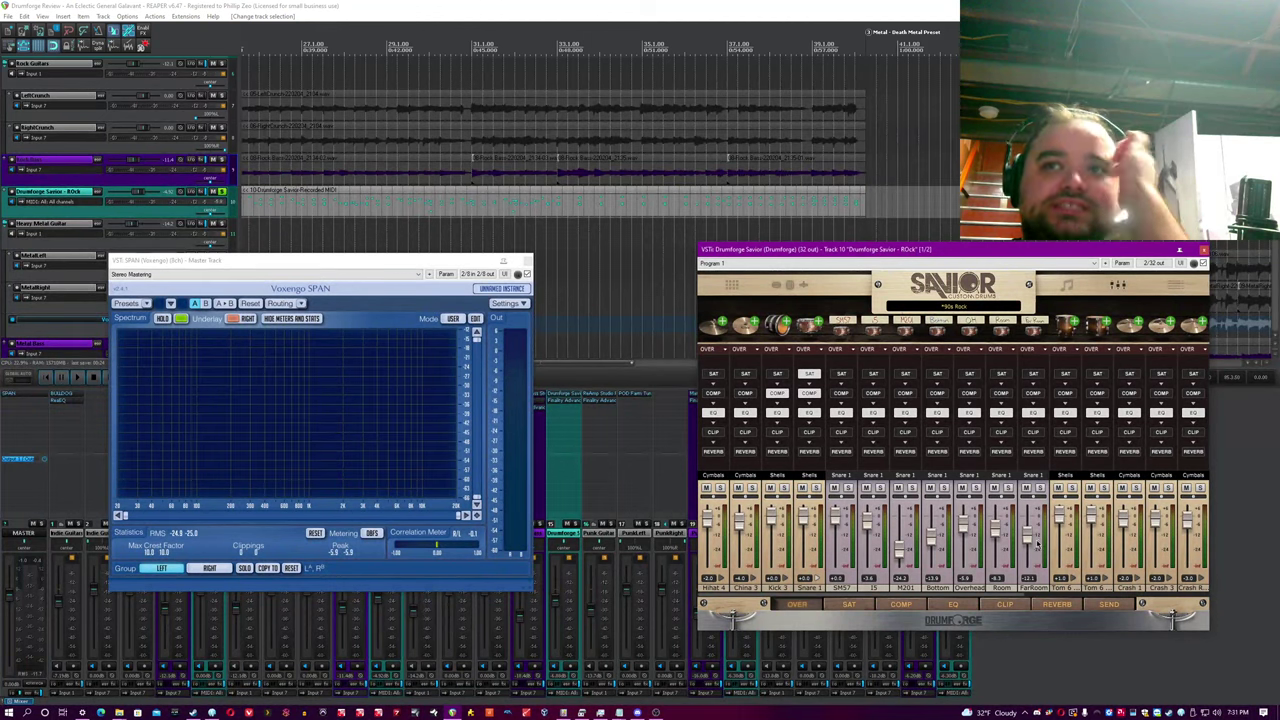
left_click_drag(870, 599, 884, 599)
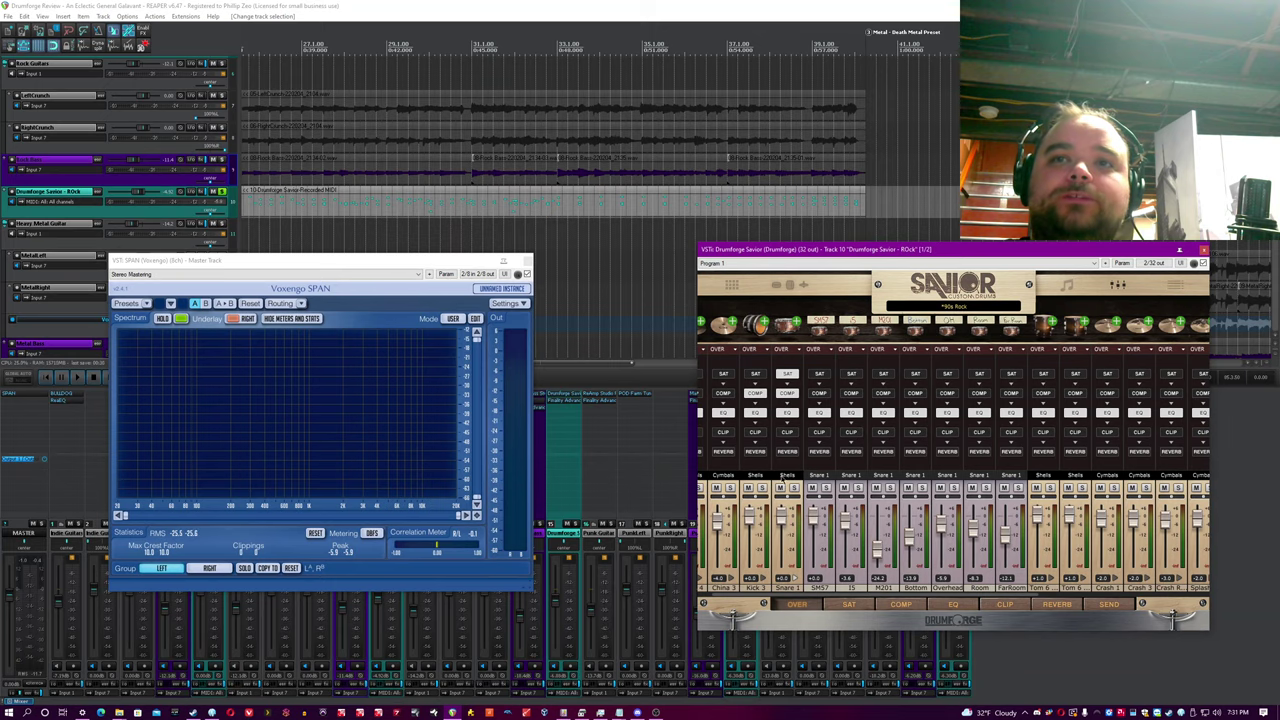
left_click(790, 478)
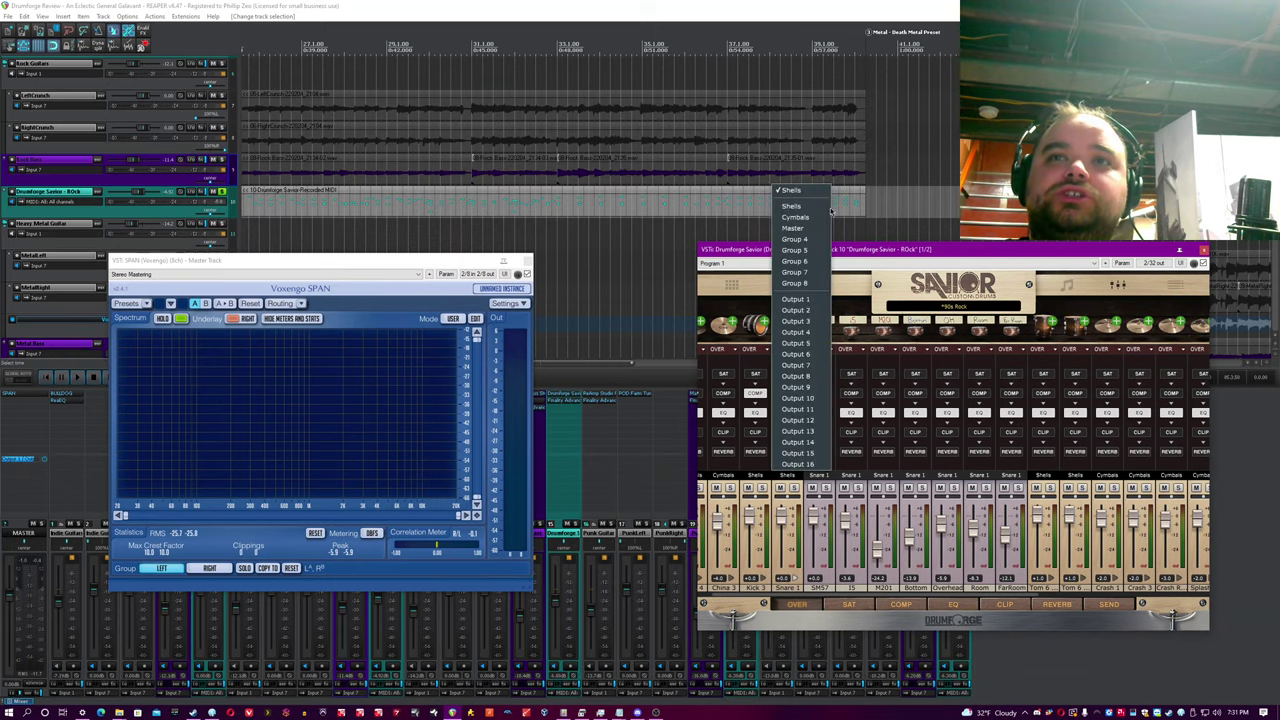
left_click(790, 190)
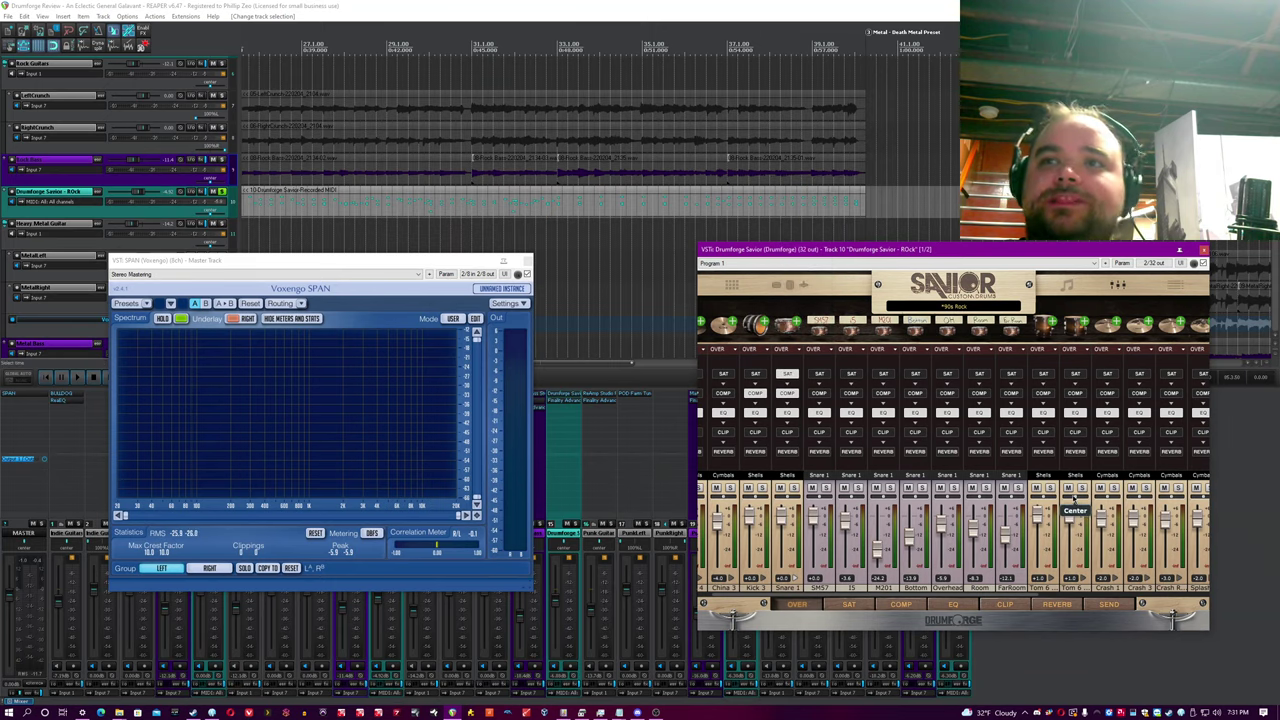
Step: Inspect the output routing options of the Shells and Master buses and the plug-in pin connector
left_click_drag(1008, 597, 1256, 599)
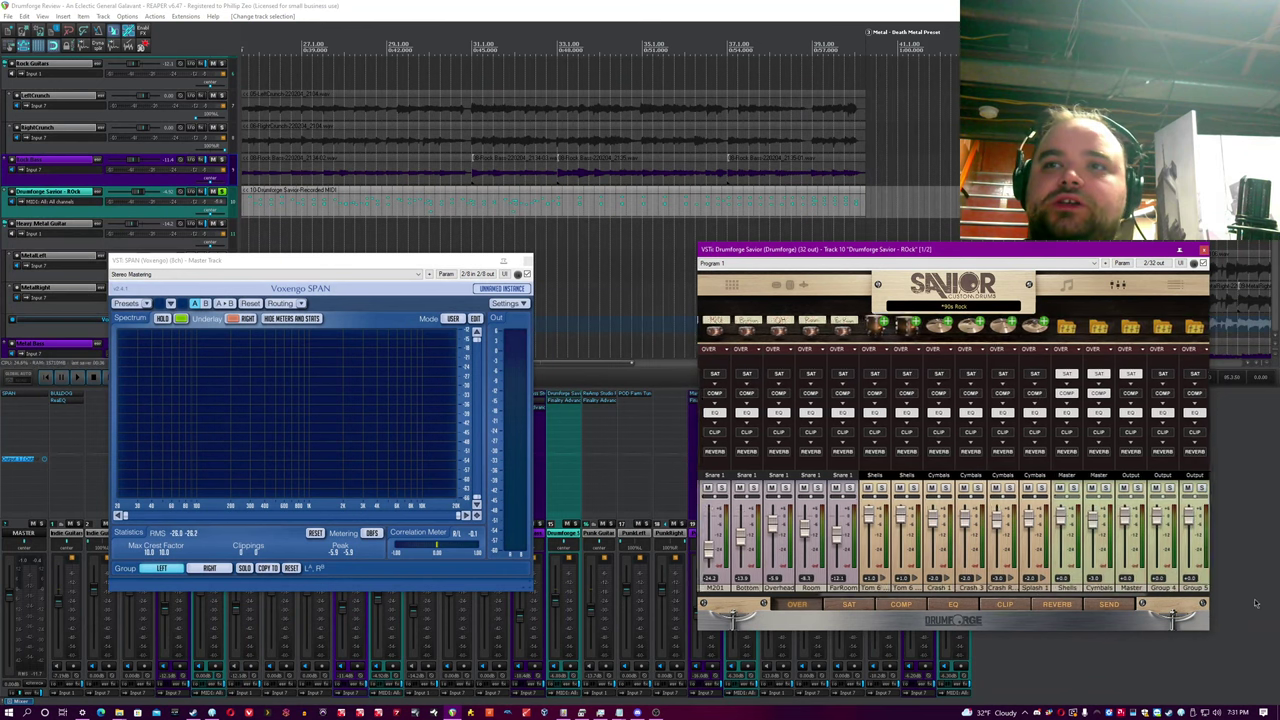
left_click(970, 474)
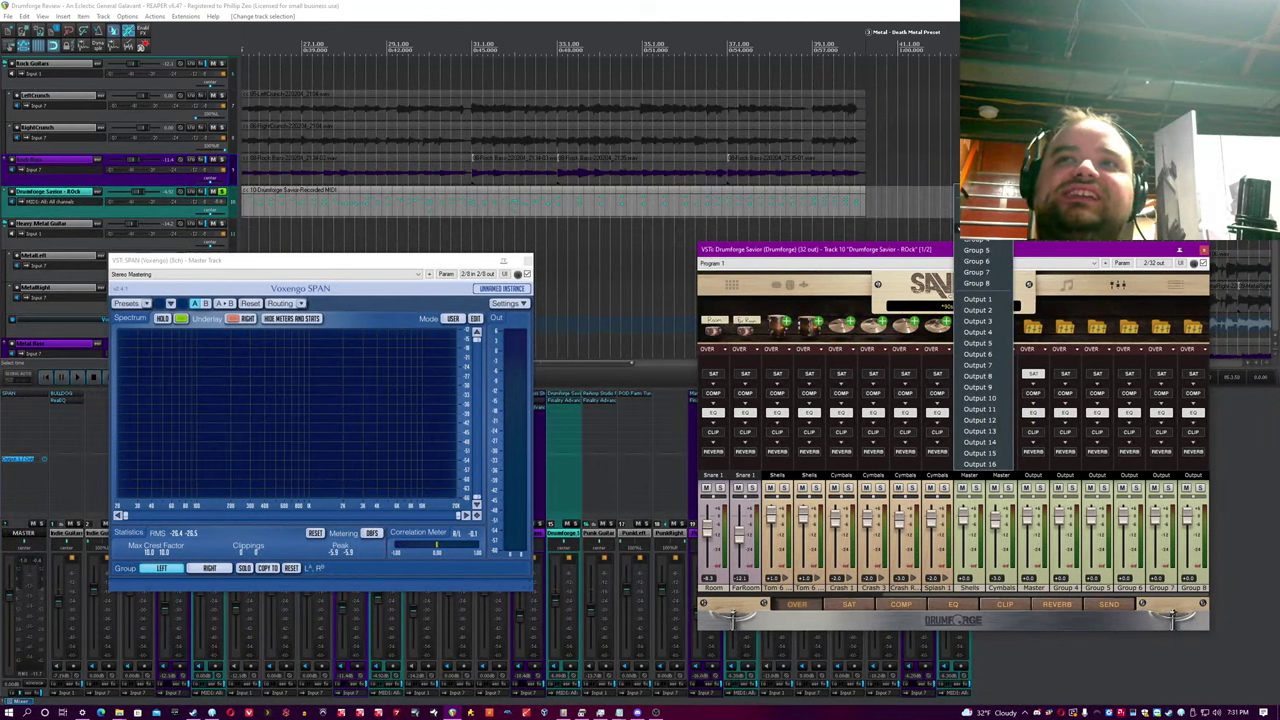
left_click(1042, 592)
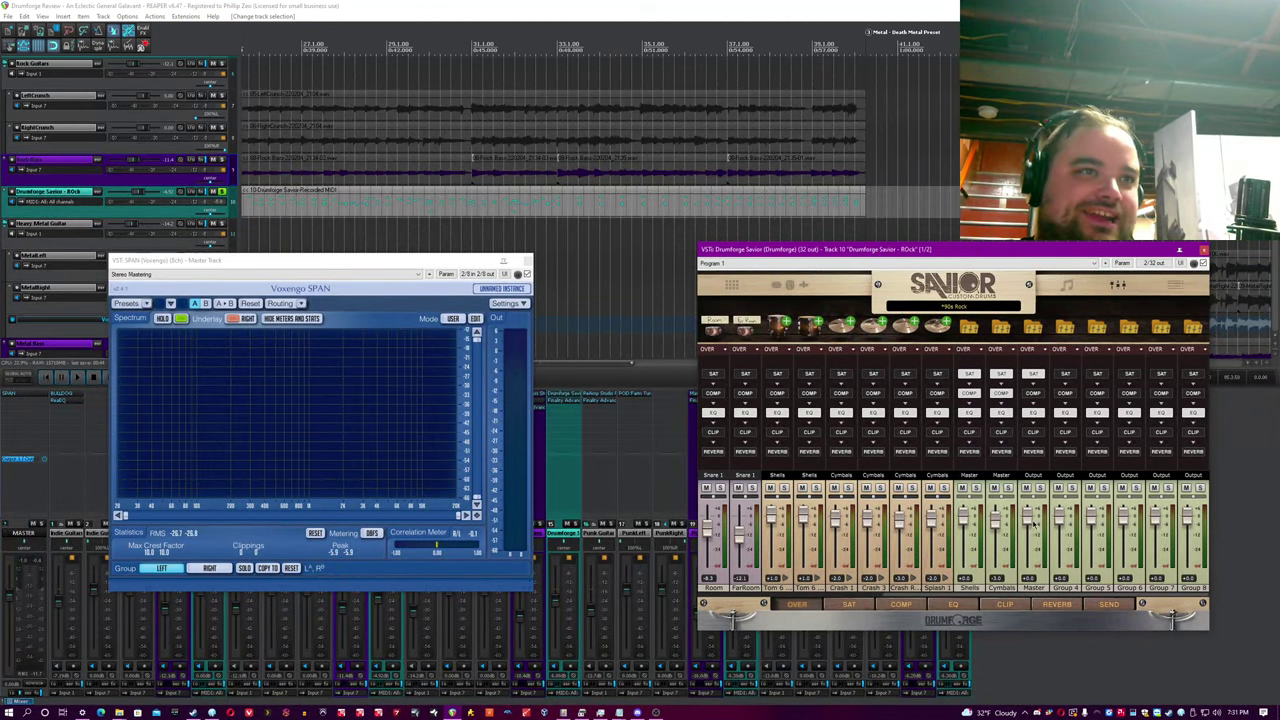
left_click(1040, 477)
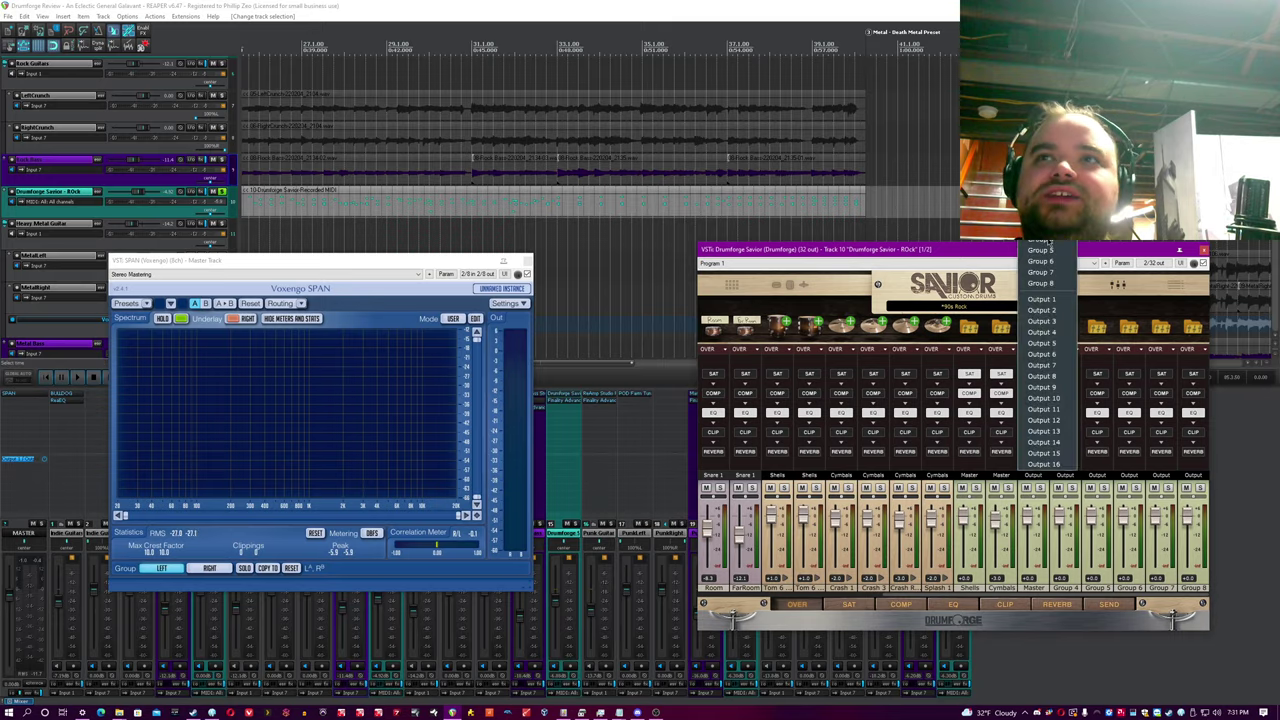
left_click(1150, 262)
left_click(1150, 262)
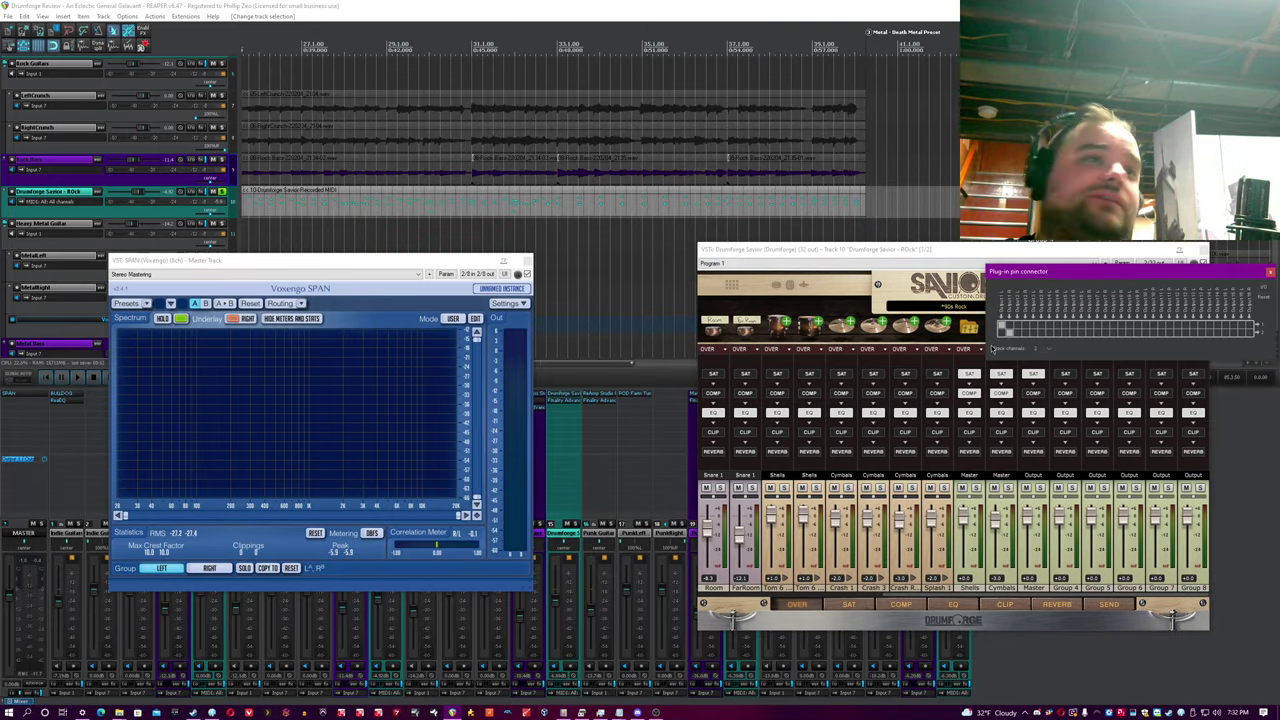
left_click(1270, 272)
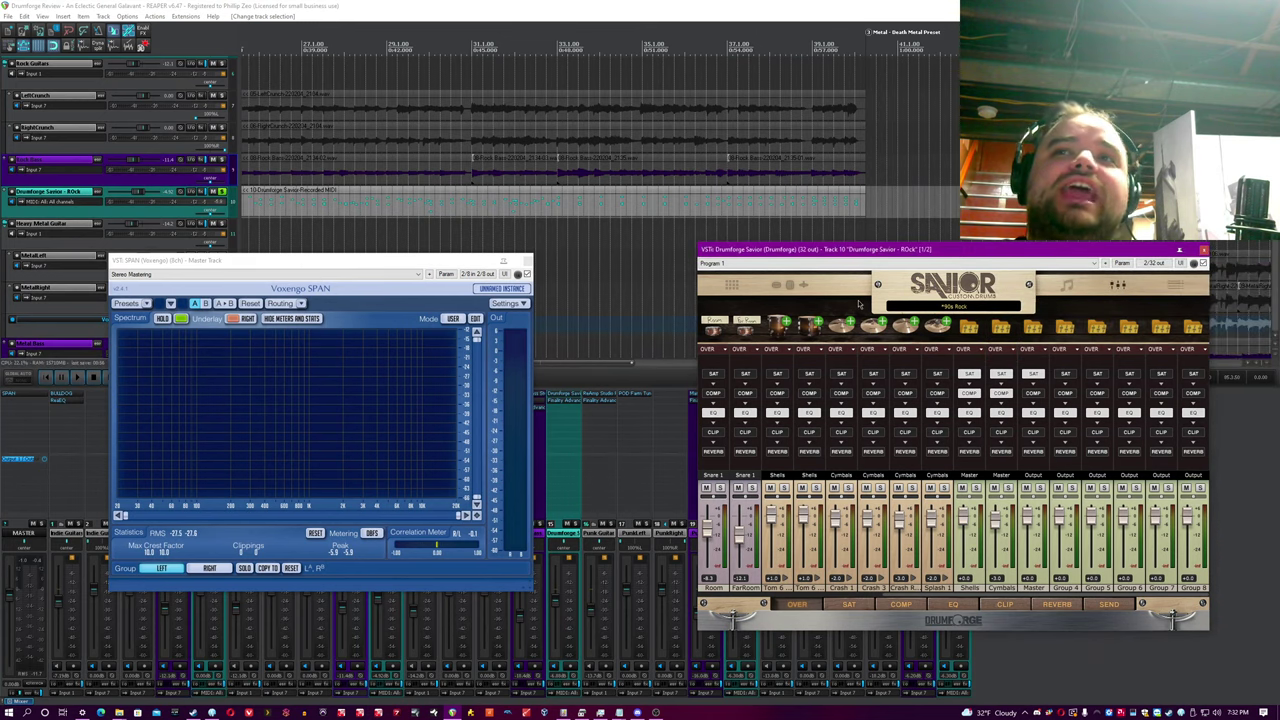
Step: Expand the Tom 6 Low microphone channels, view the mixer's EQ page and return to the channel overview
left_click(718, 4)
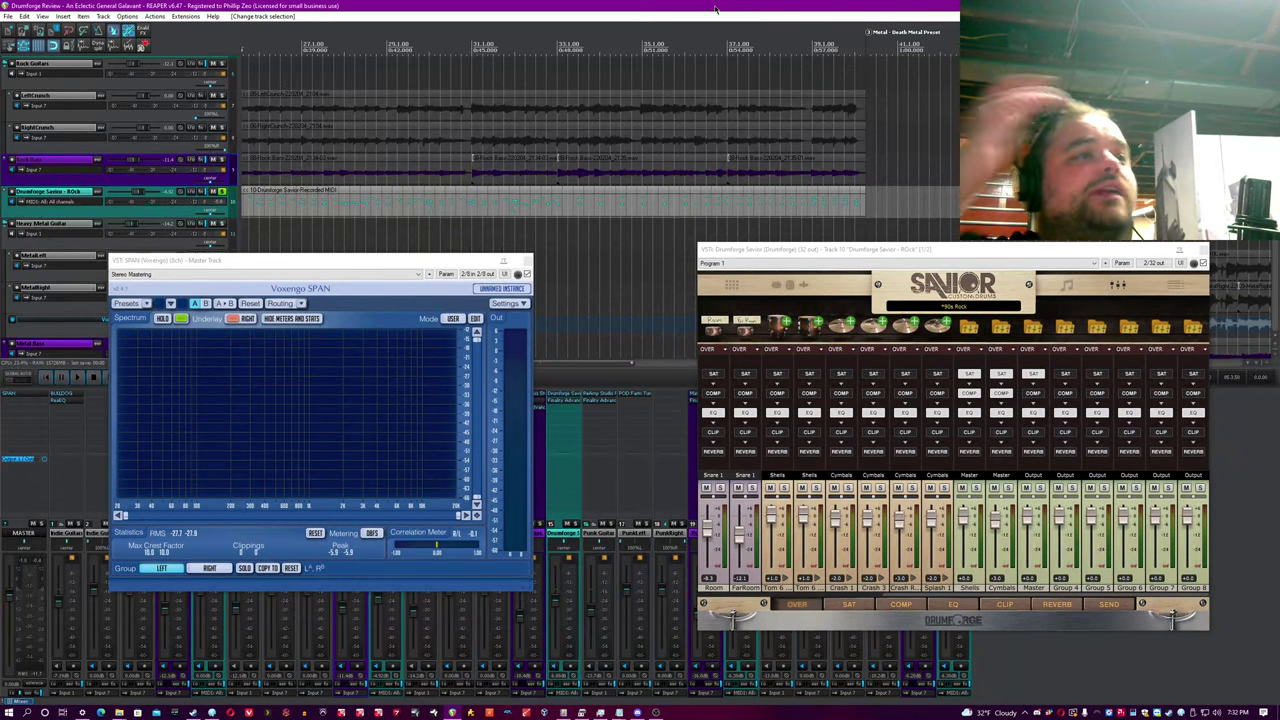
key("space")
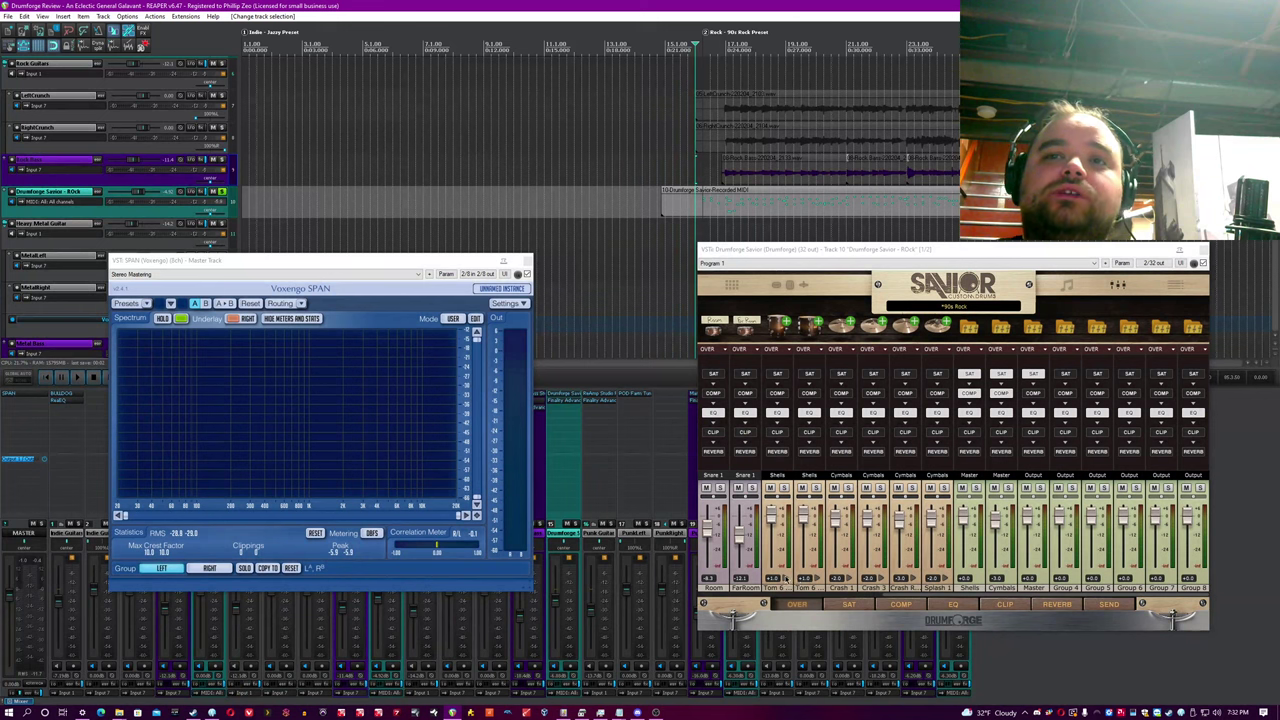
left_click(786, 579)
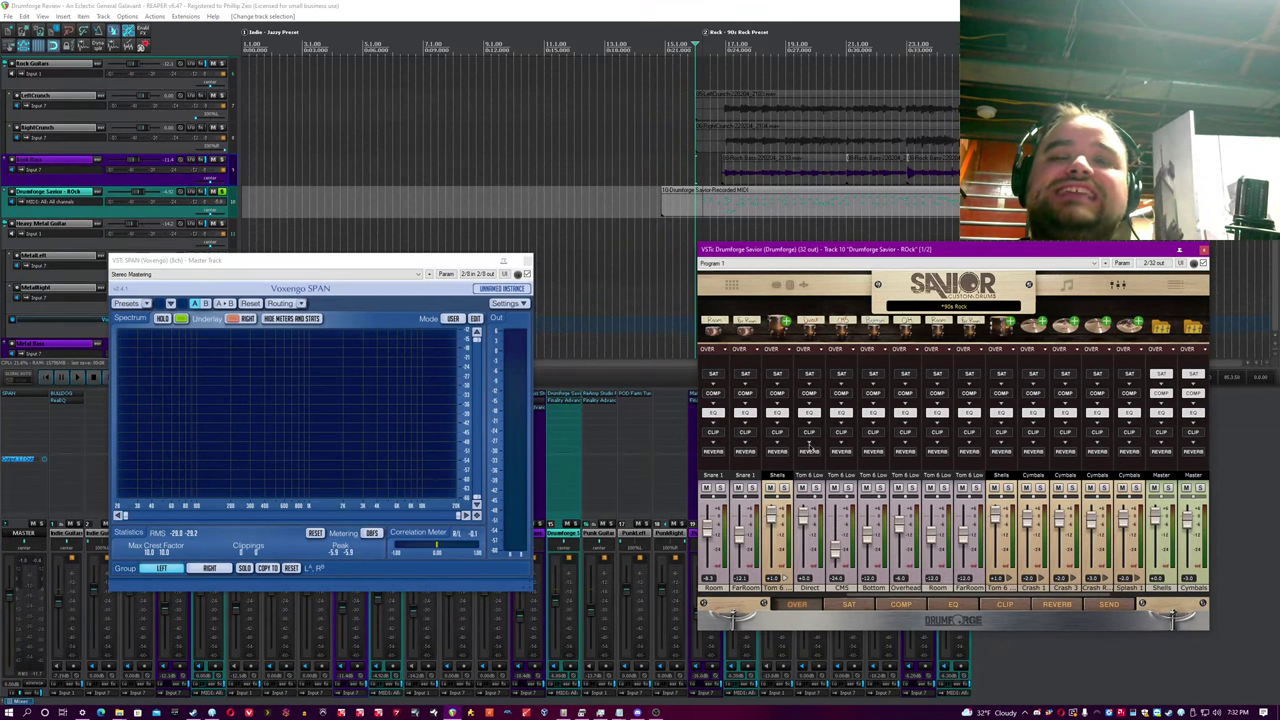
left_click(953, 604)
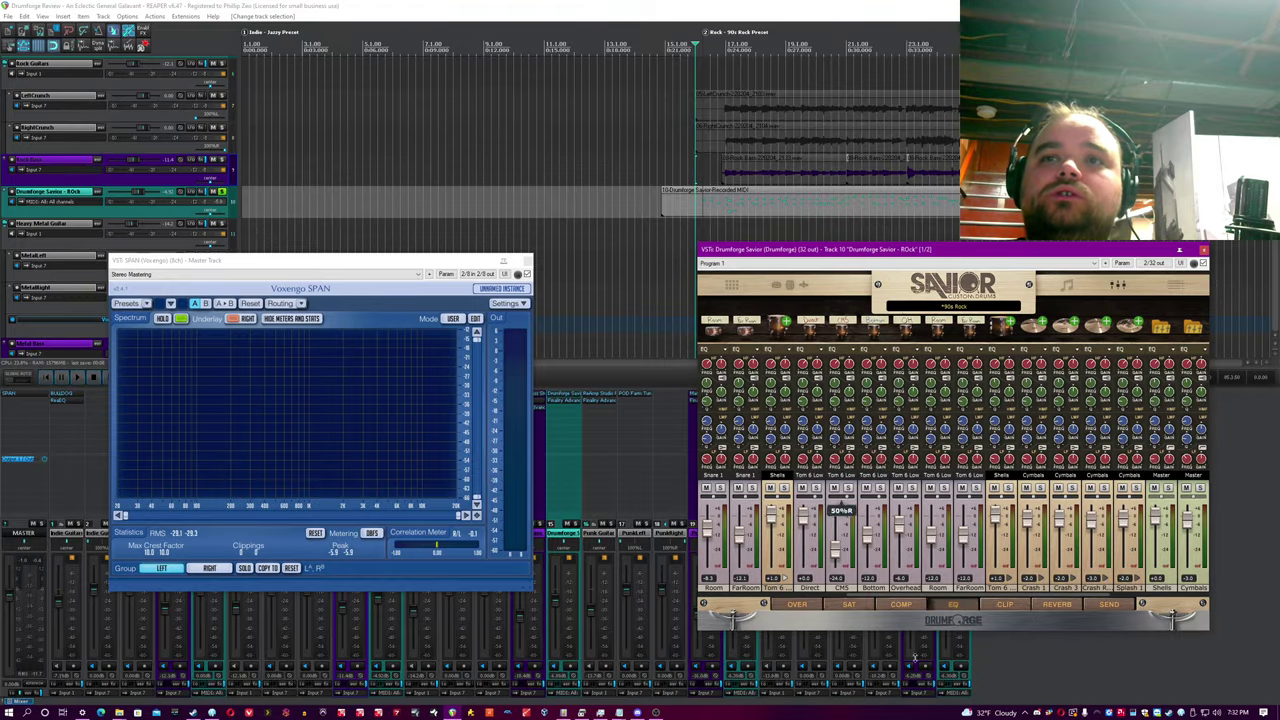
left_click(816, 607)
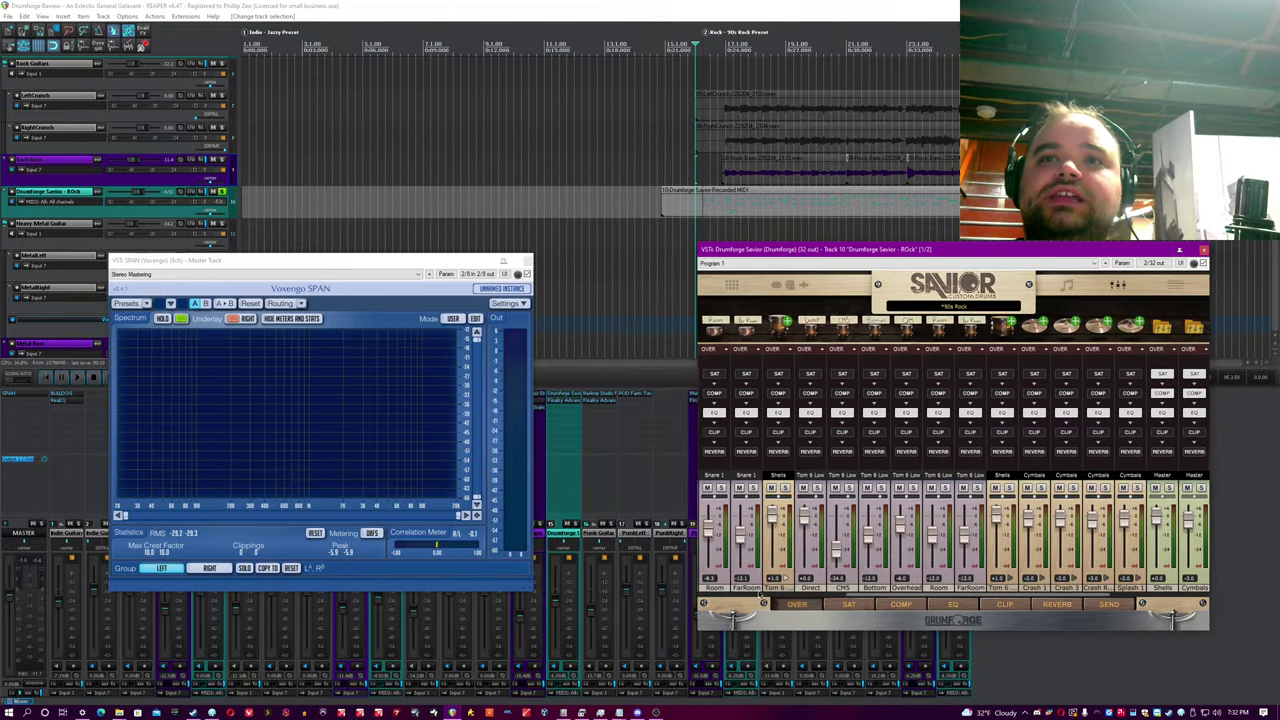
Step: Look over the expanded snare and tom microphone channels and the group buses across the Savior mixer
left_click_drag(868, 594, 737, 594)
scroll(738, 594, "right", 3)
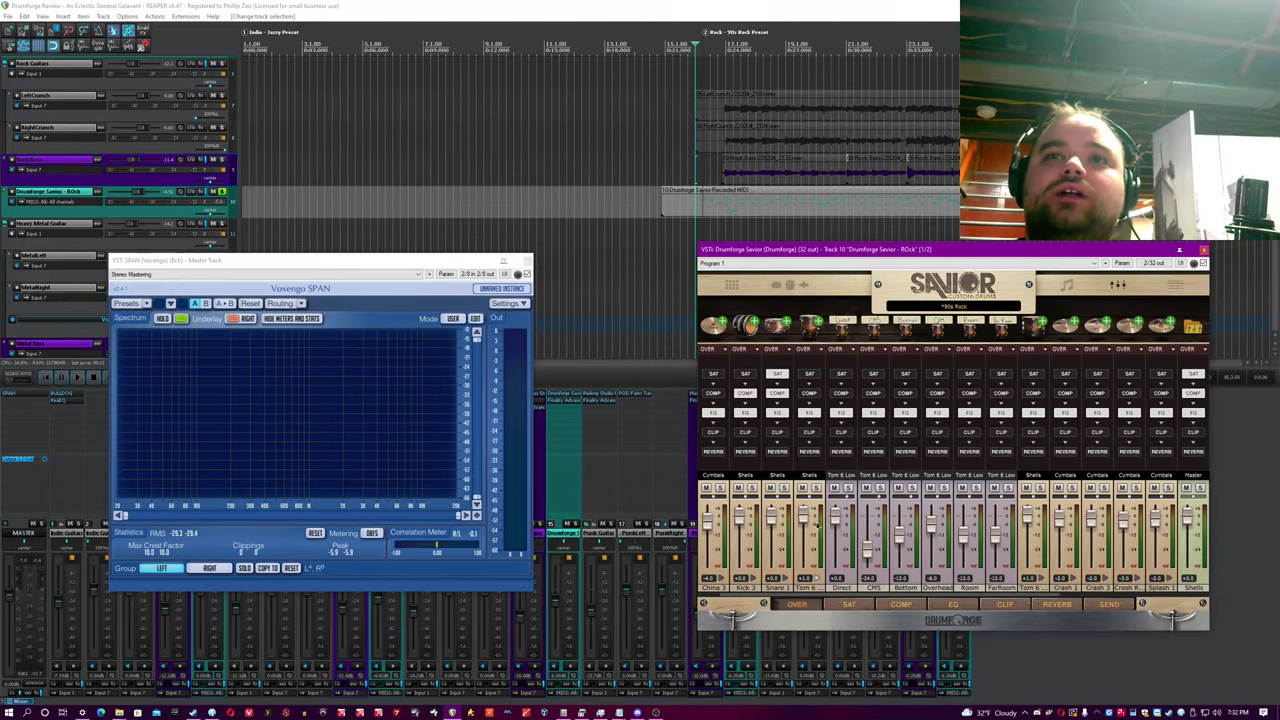
scroll(787, 581, "left", 3)
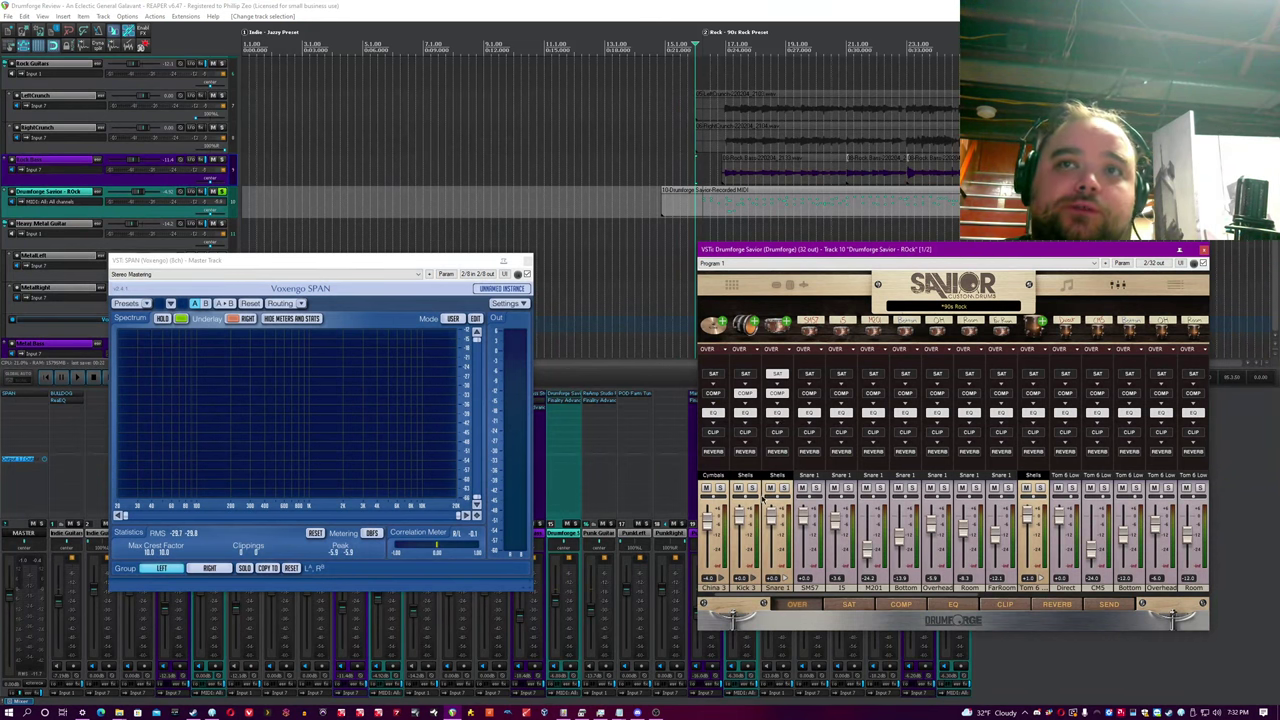
left_click_drag(810, 597, 1153, 619)
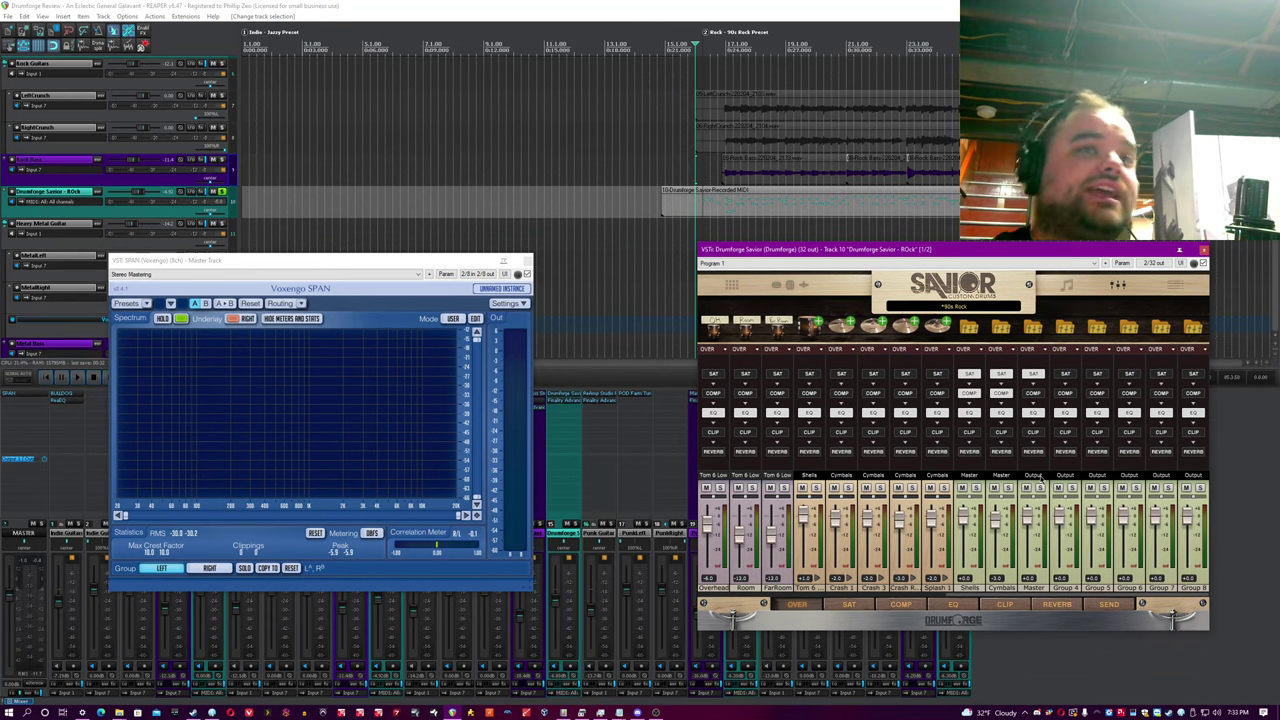
left_click(577, 4)
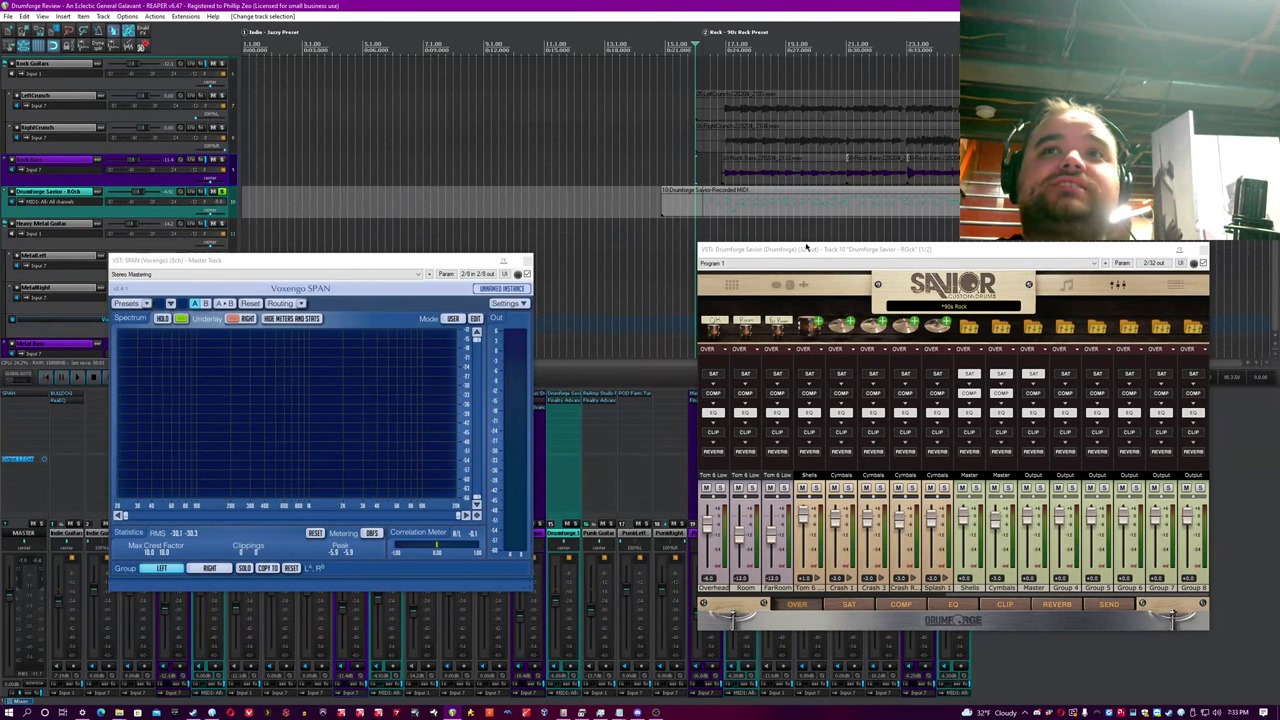
left_click_drag(806, 246, 810, 254)
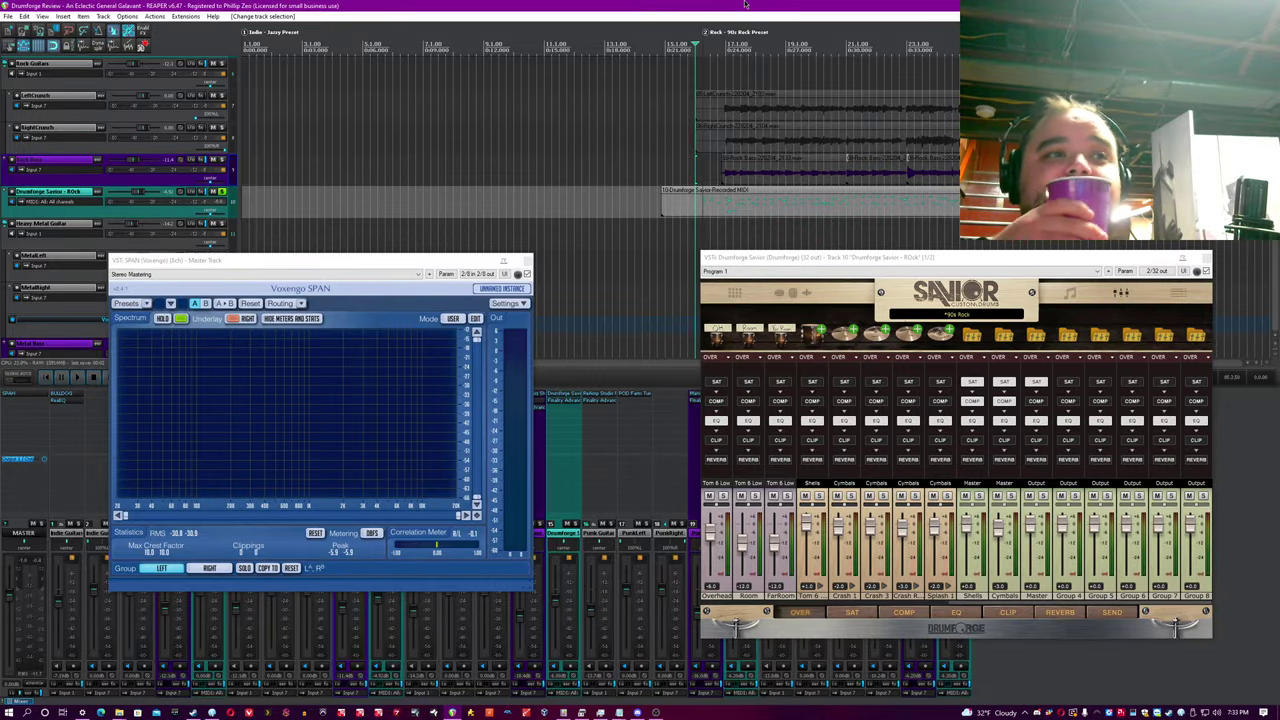
Step: Play the rock section, close its Savior window and unsolo the drum track to hear the full mix
key("space")
left_click(1203, 257)
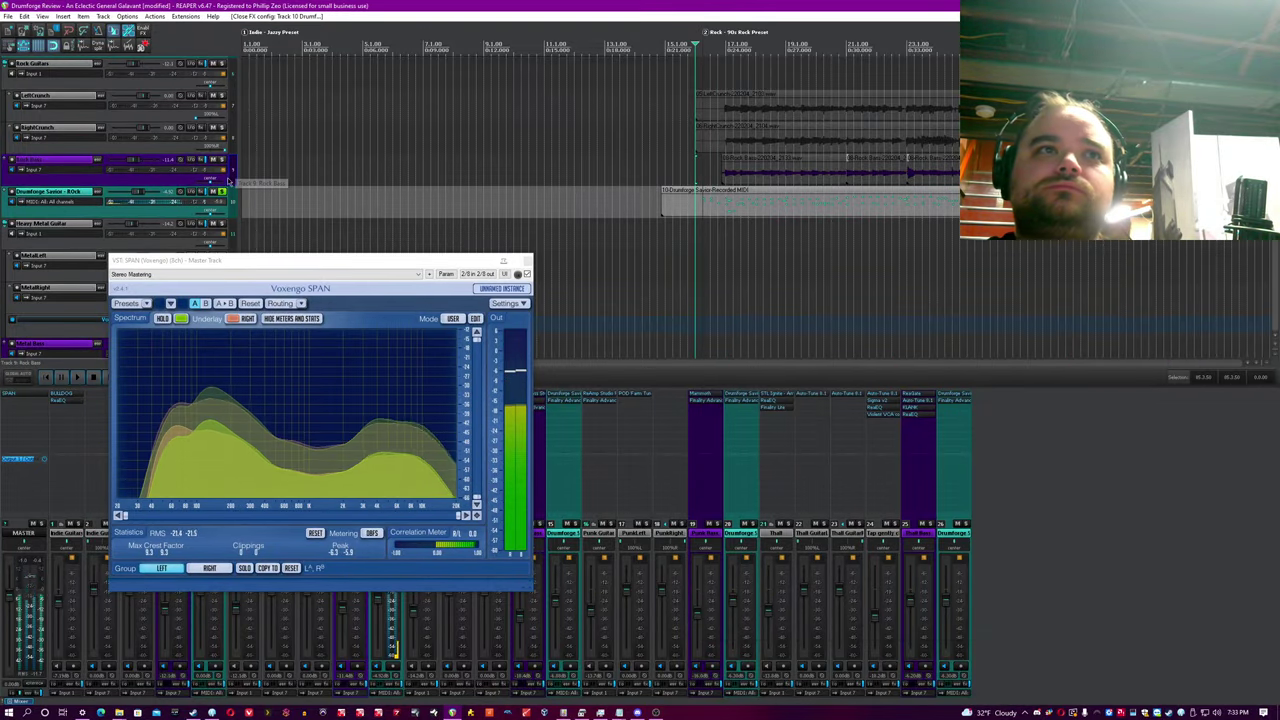
left_click(222, 191)
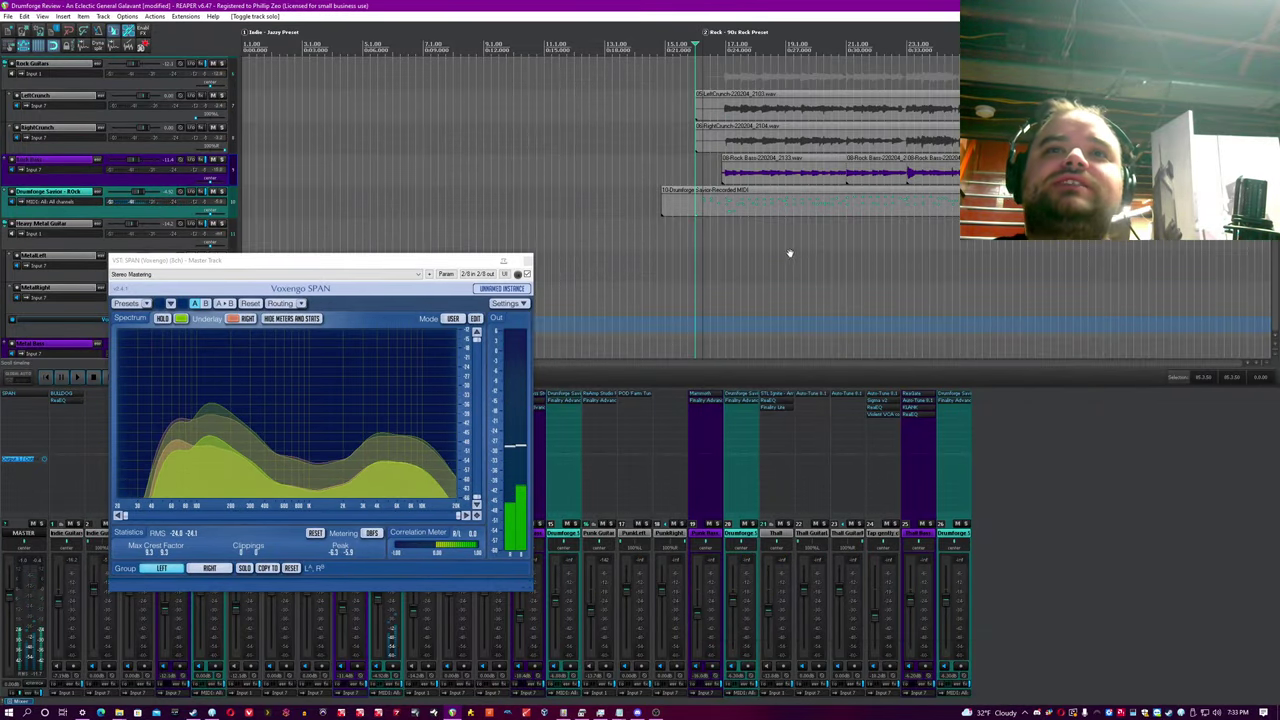
scroll(788, 254, "down", 4)
key("space")
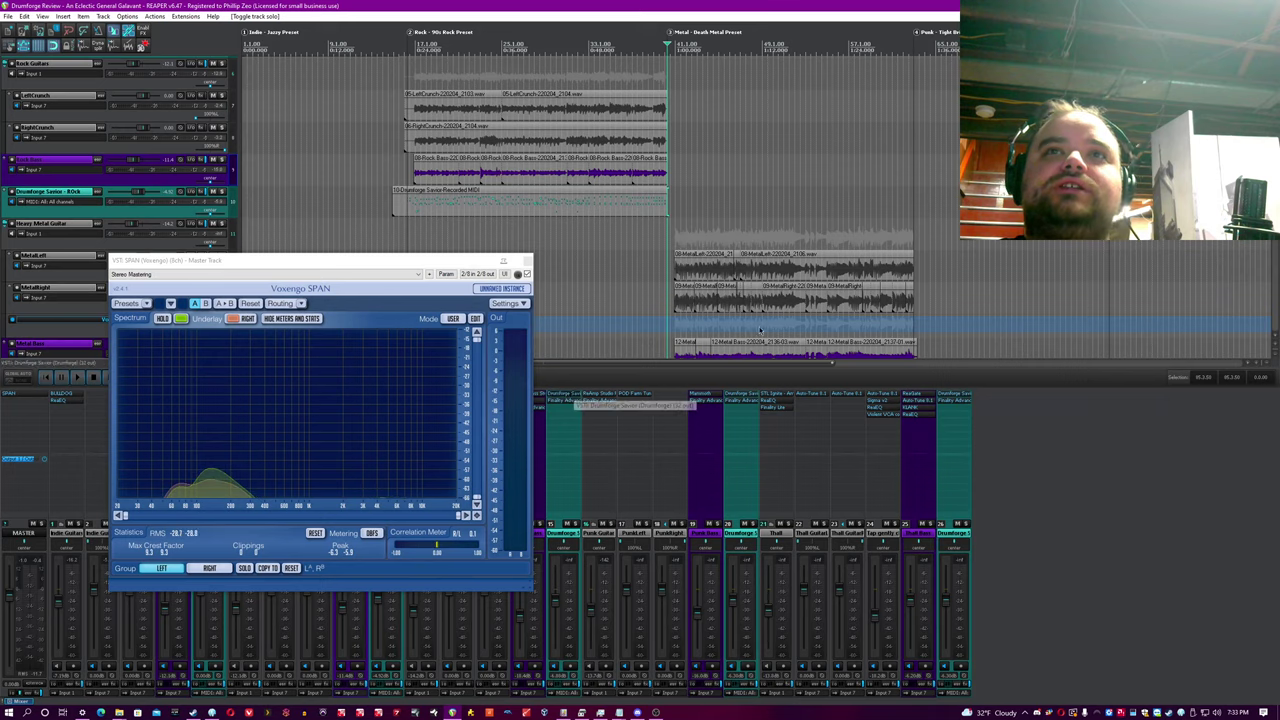
Step: Open Savior on the Drumforge Savior -Metal track and play the project's Death Metal preset section
left_click(566, 396)
left_click_drag(714, 259, 829, 340)
left_click(699, 3)
scroll(875, 205, "up", 3)
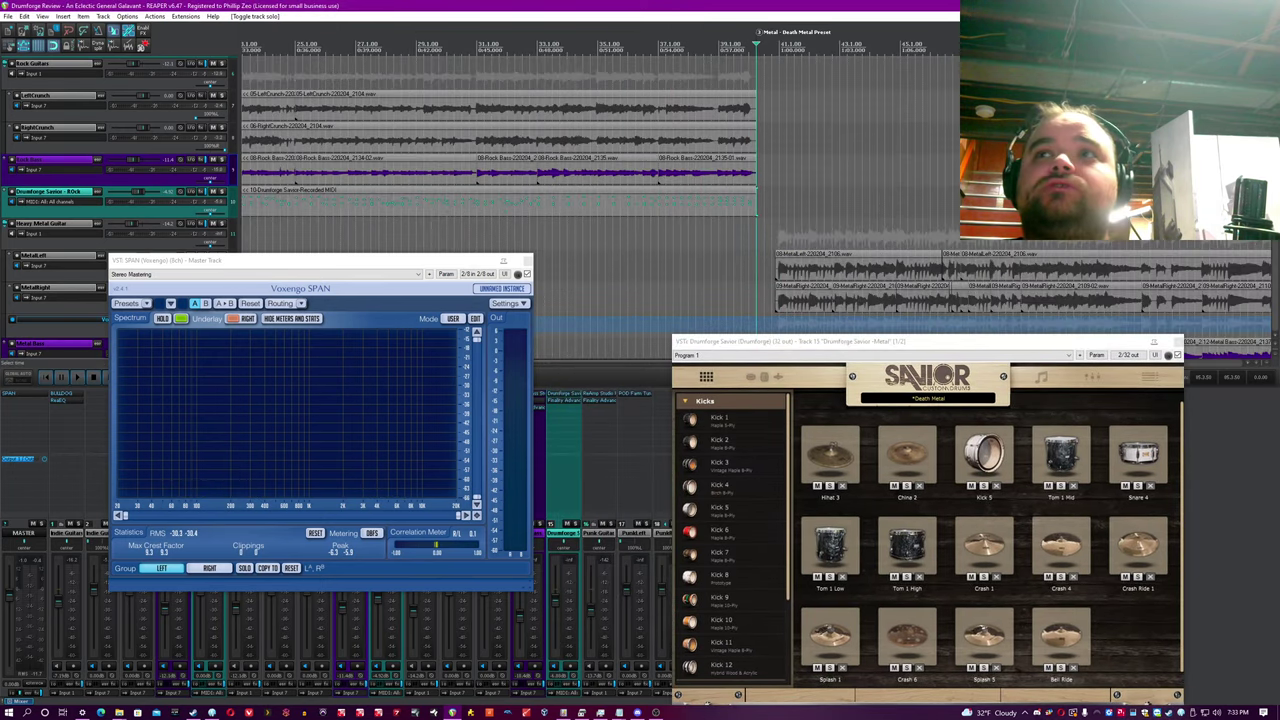
scroll(875, 205, "down", 3)
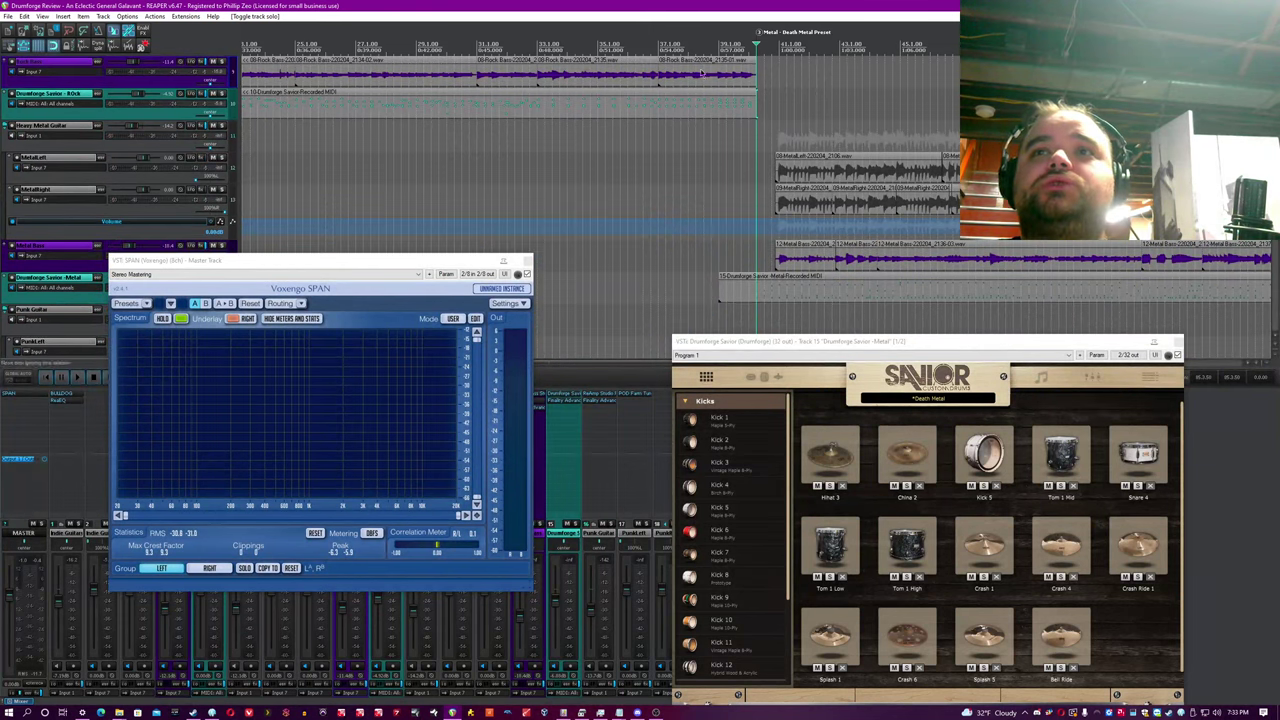
scroll(699, 66, "down", 2)
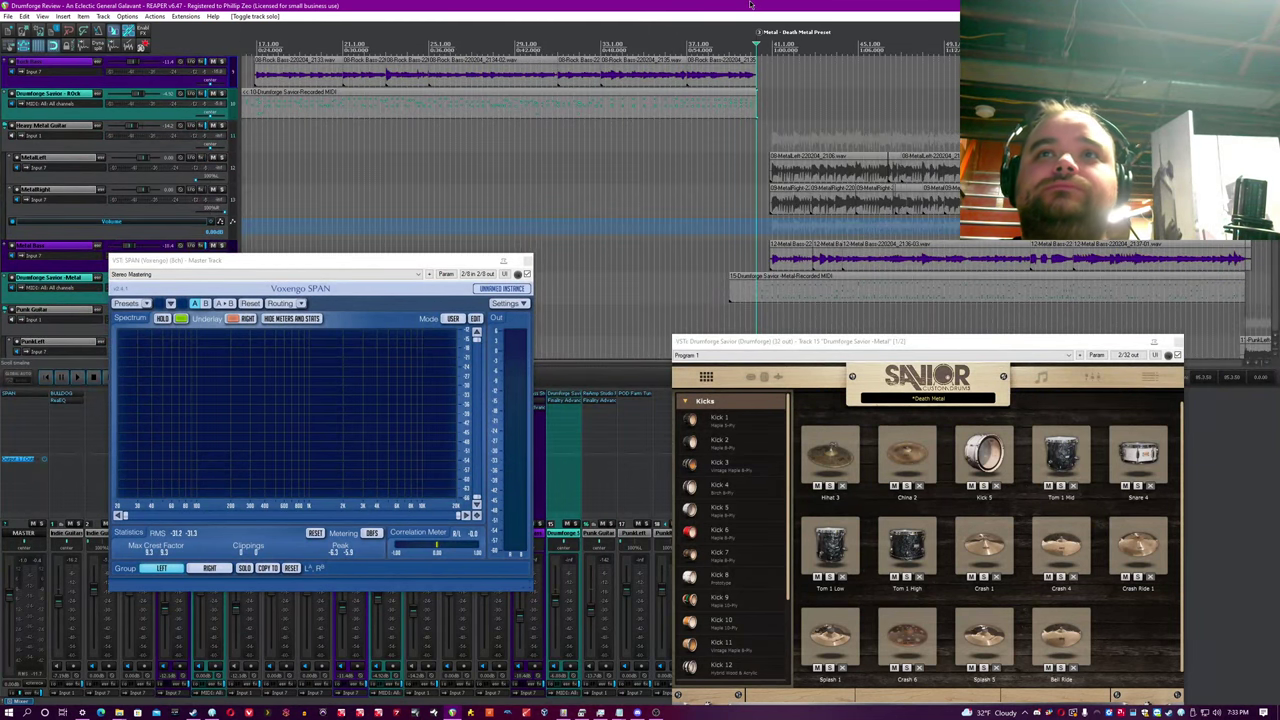
key("space")
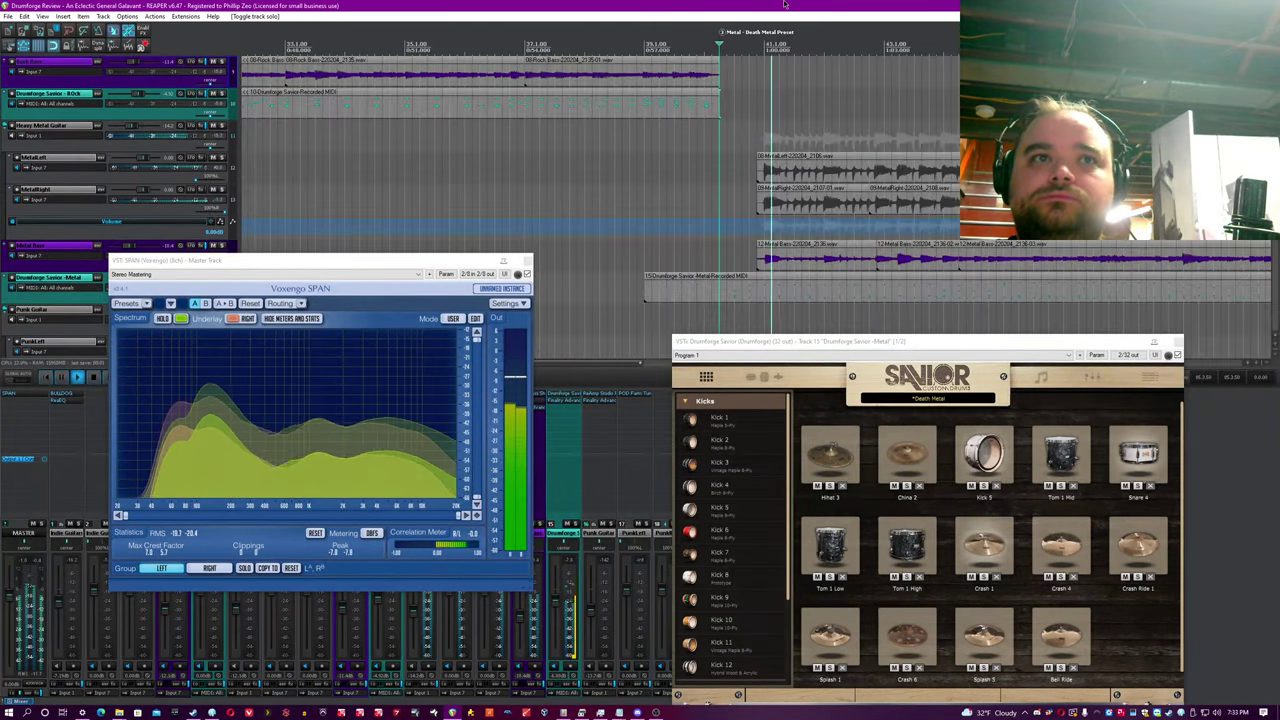
Step: Rearrange the Savior and SPAN windows, listen to further parts of the Death Metal section and stop playback
left_click_drag(893, 341, 936, 307)
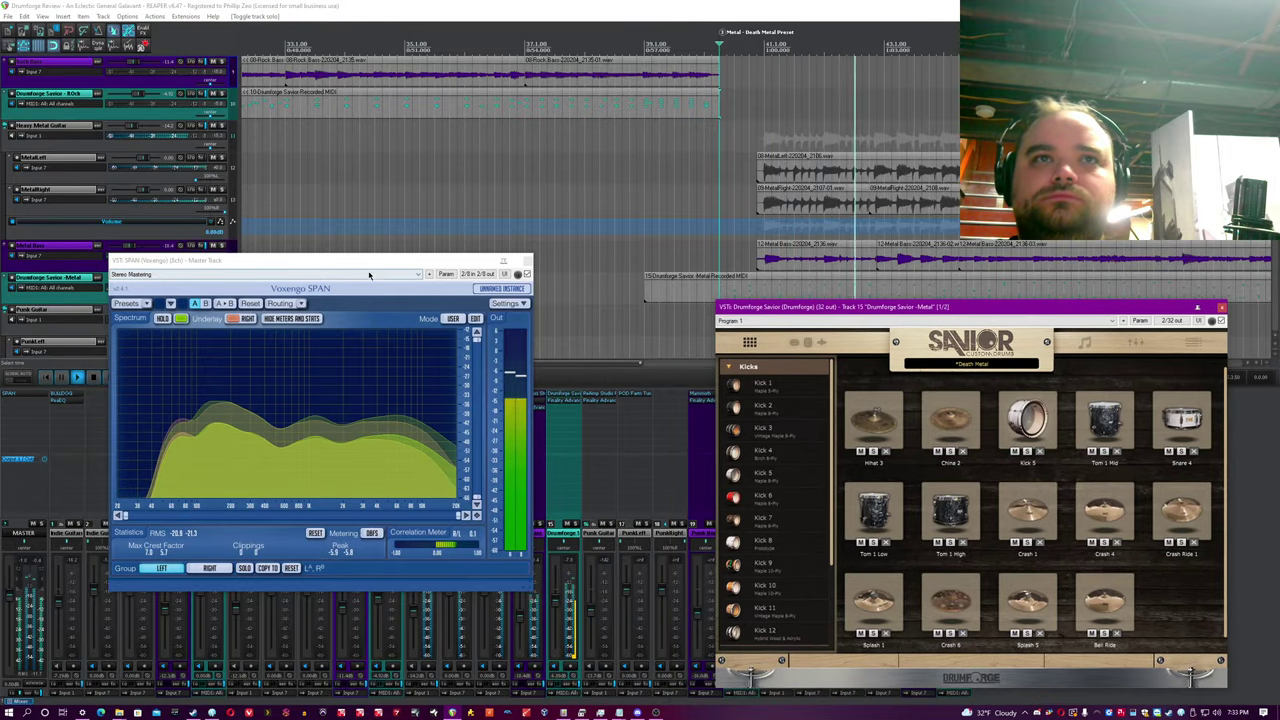
left_click_drag(369, 262, 314, 143)
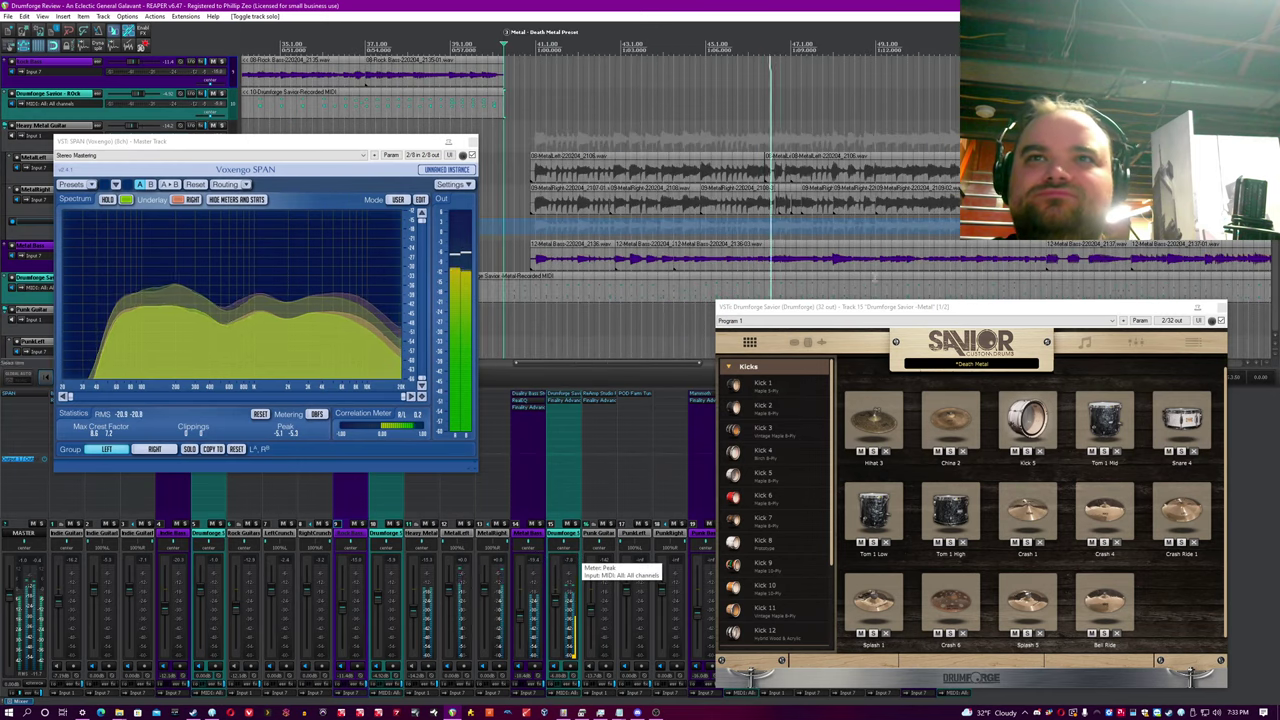
left_click(878, 284)
scroll(878, 289, "up", 3)
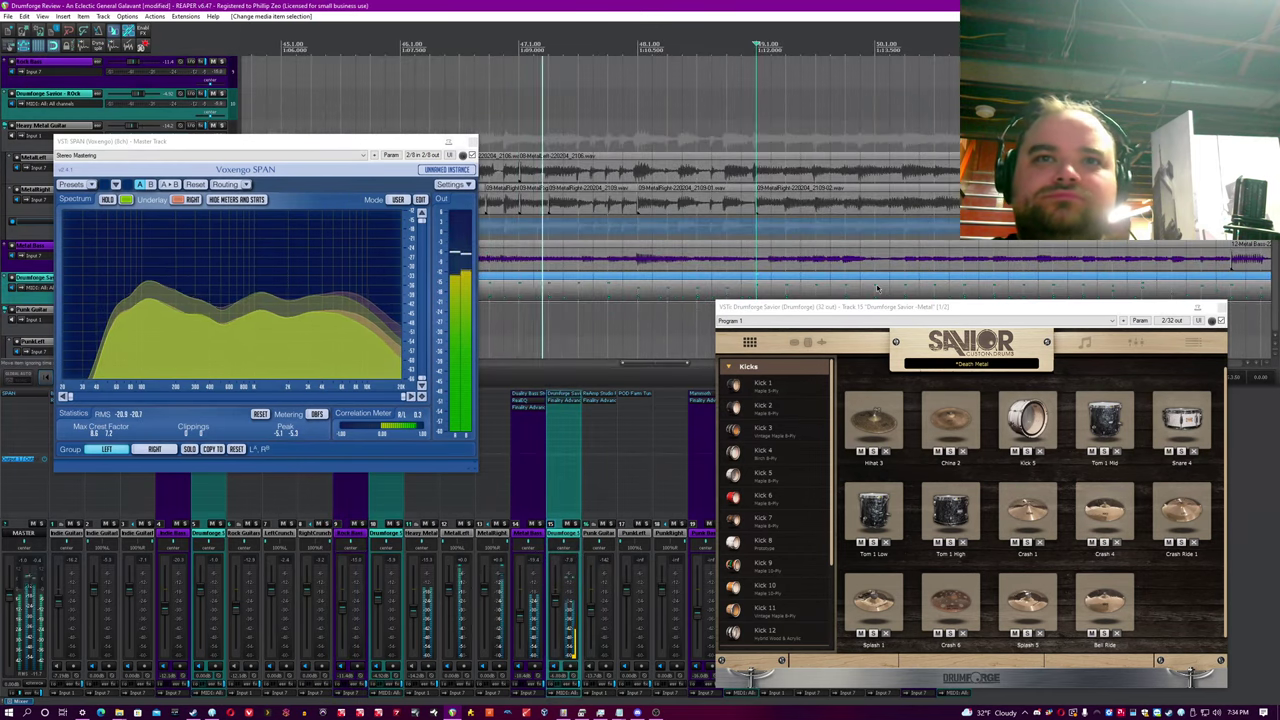
left_click(654, 295)
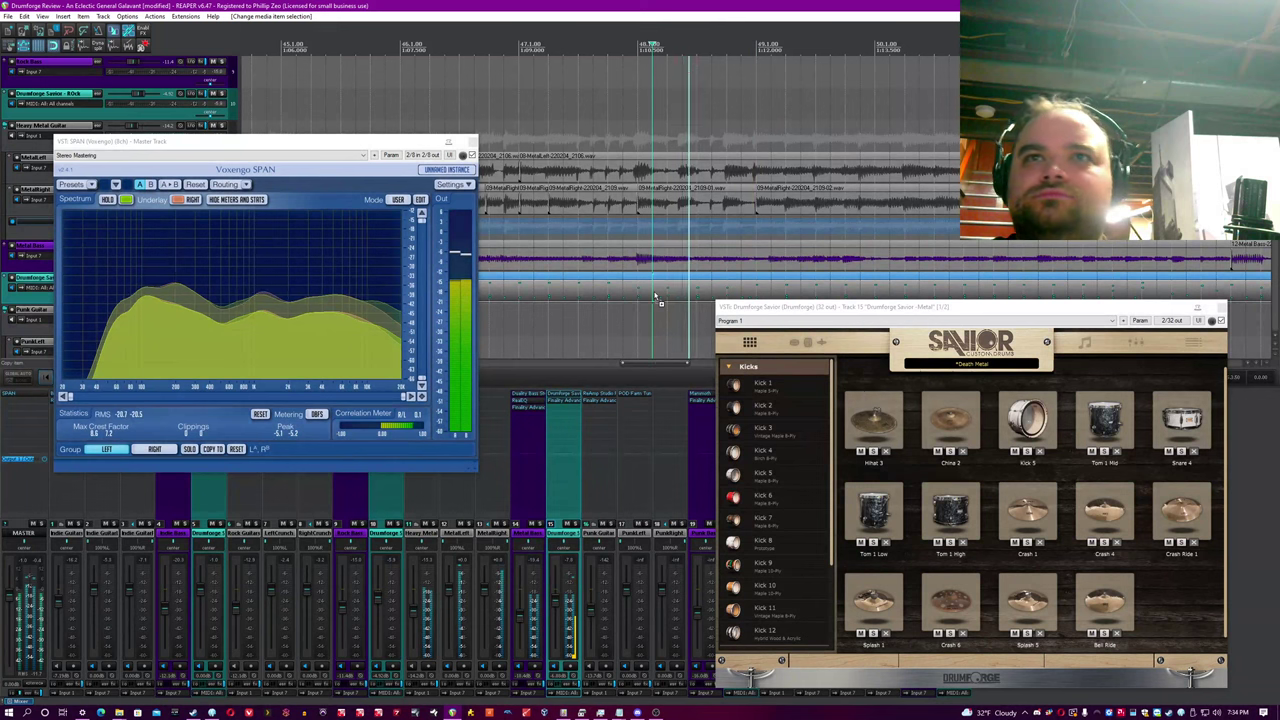
left_click(945, 293)
scroll(942, 293, "down", 2)
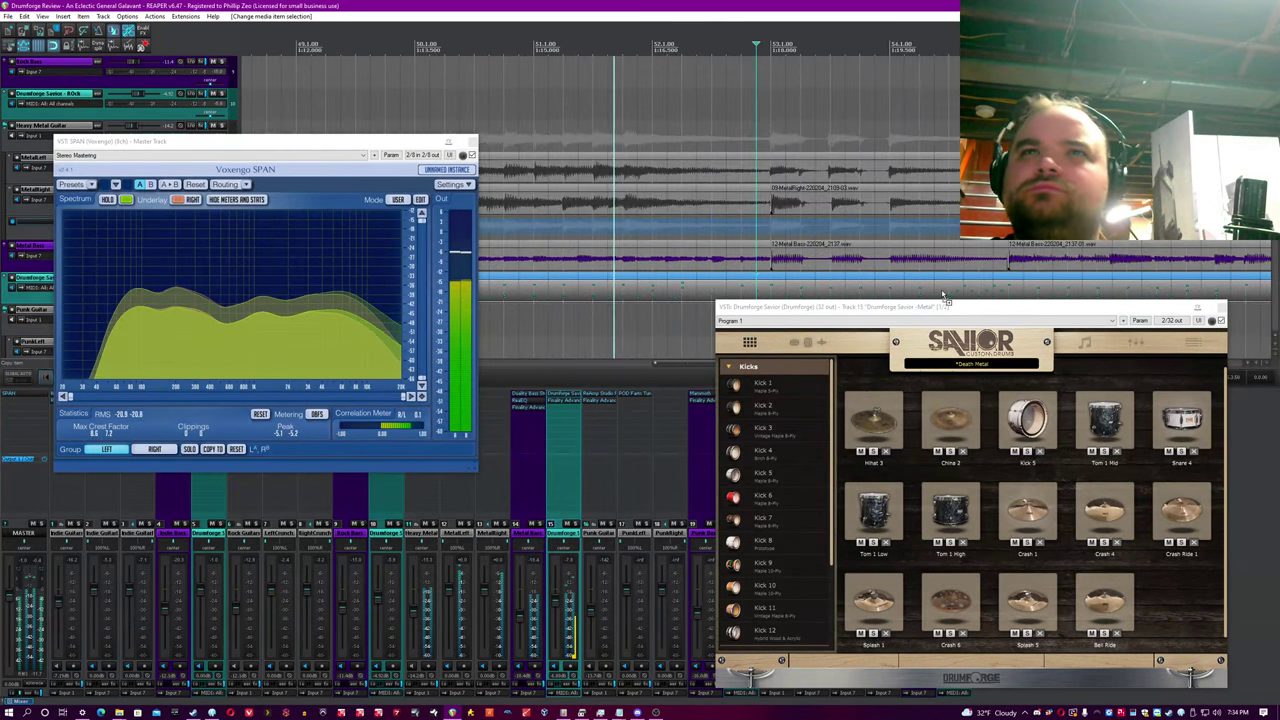
scroll(942, 293, "down", 1)
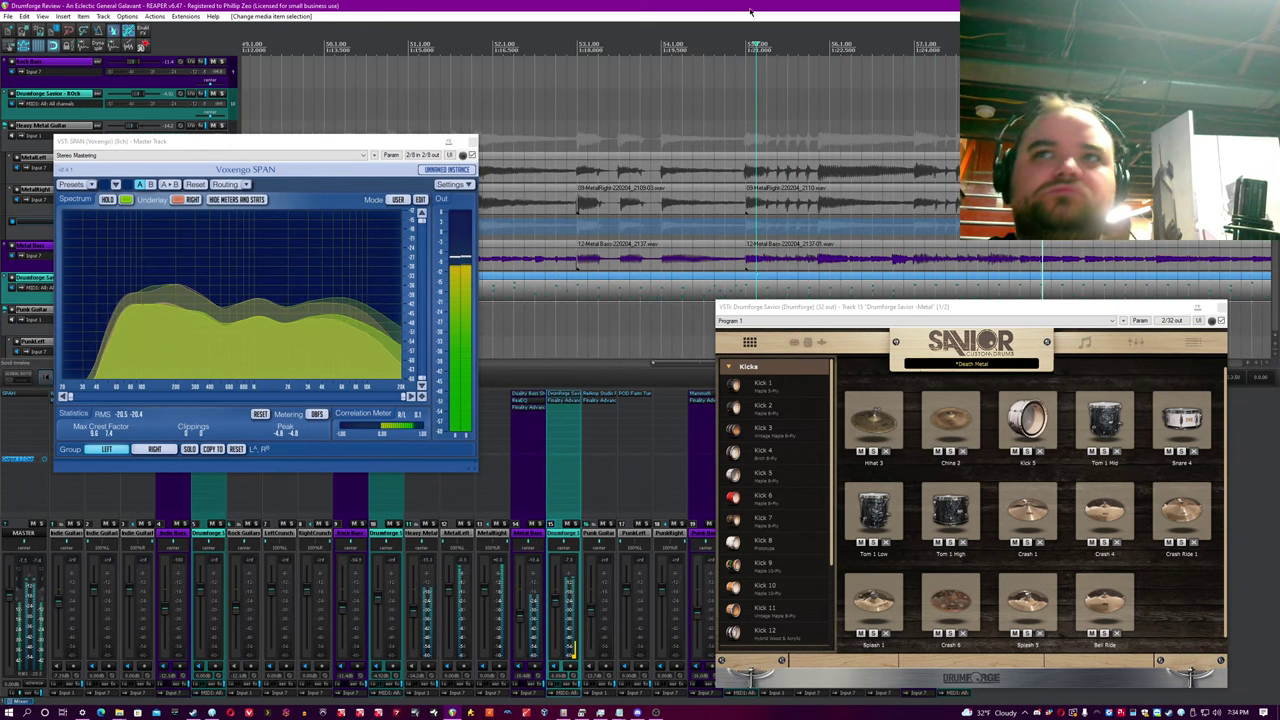
scroll(956, 171, "down", 3)
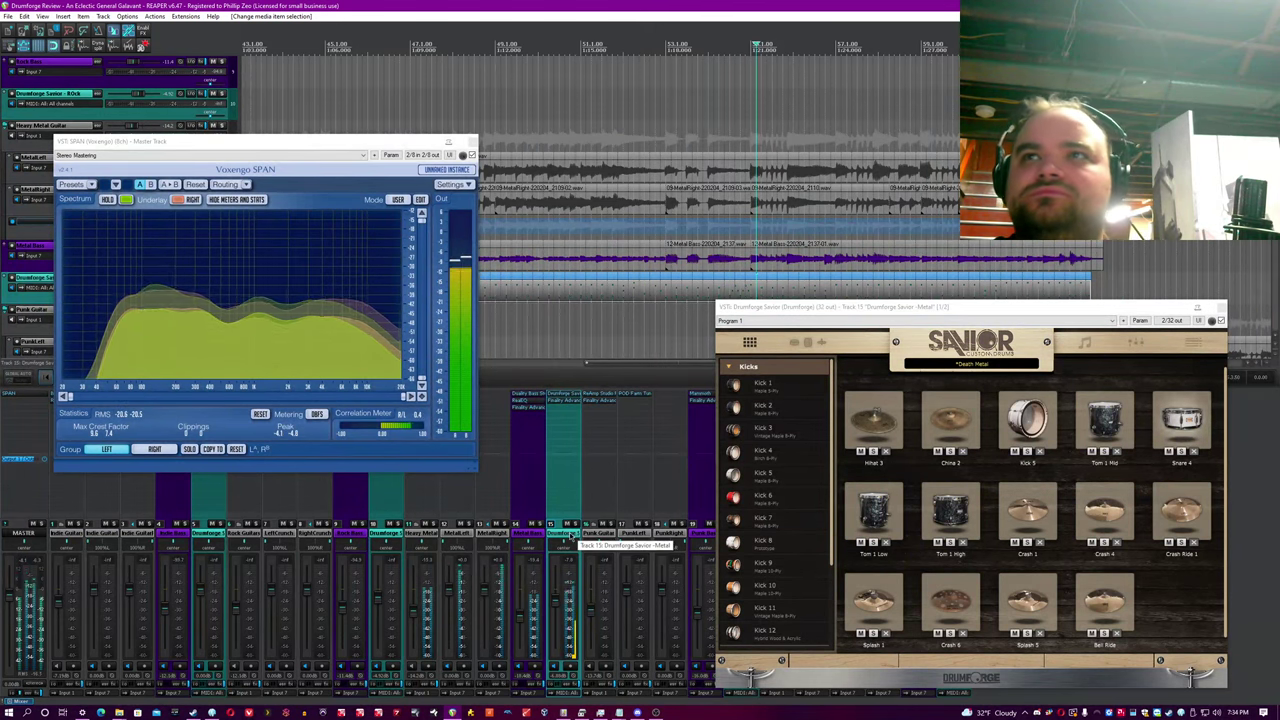
key("space")
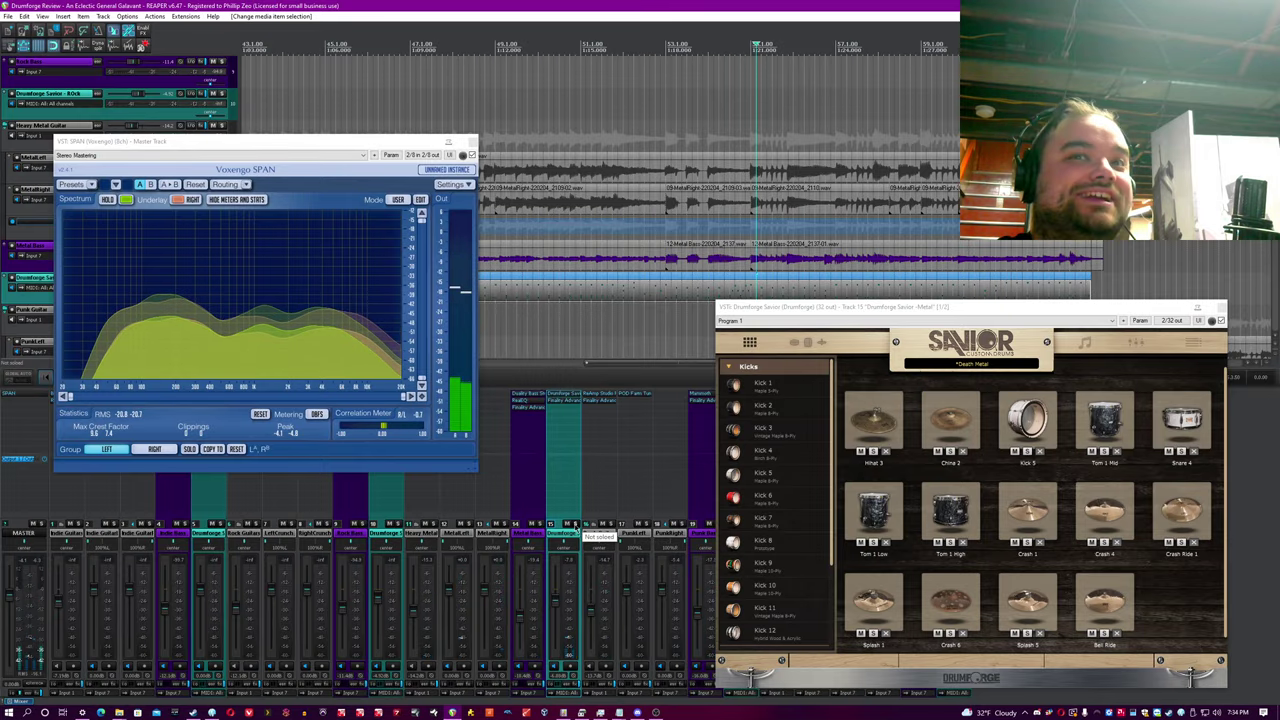
Step: Solo the Drumforge Savior -Metal track, reposition both plugin windows and place the edit cursor just before the Death Metal preset marker
left_click(576, 524)
left_click_drag(378, 138, 363, 340)
scroll(465, 305, "down", 2)
scroll(440, 304, "down", 1)
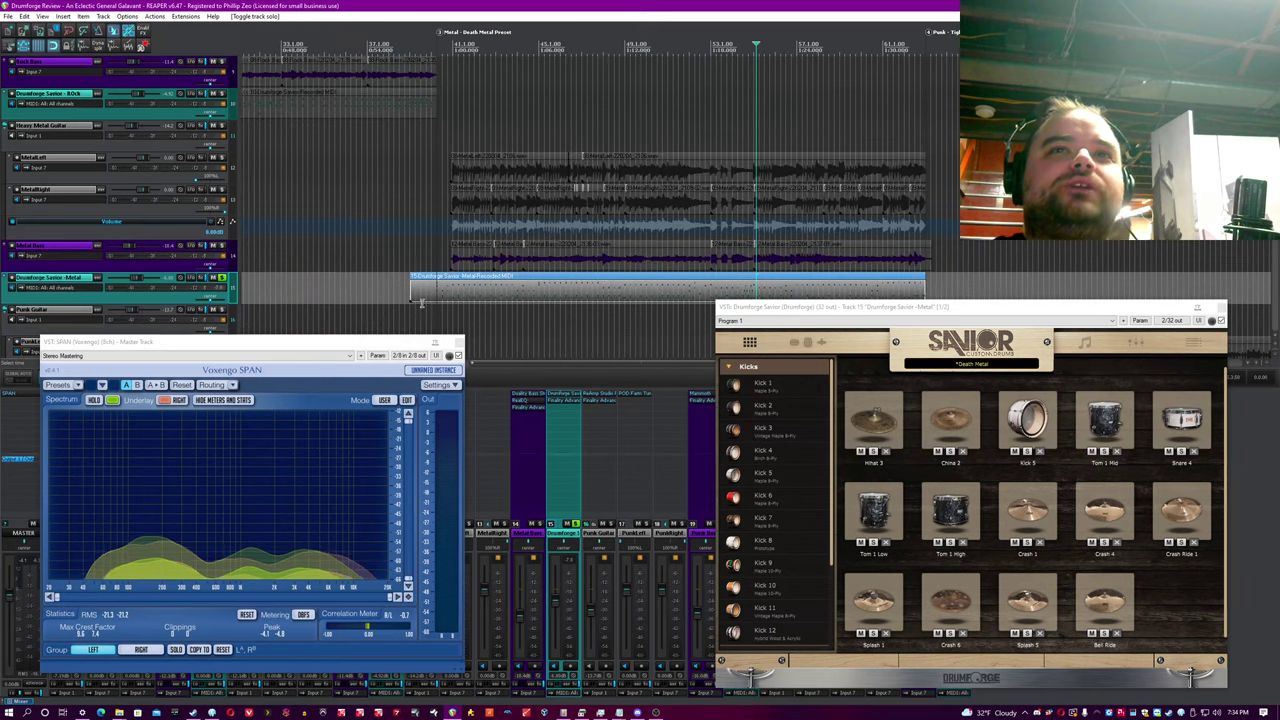
left_click(425, 305)
scroll(425, 305, "up", 3)
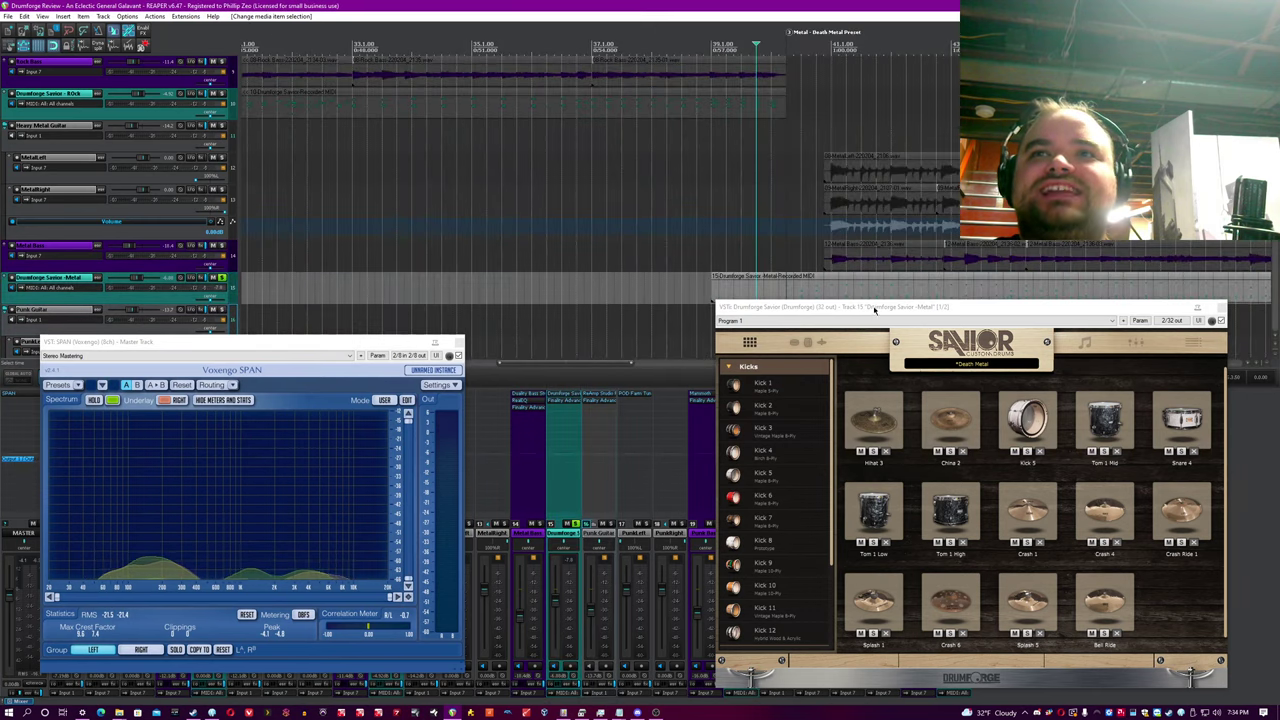
left_click_drag(866, 316, 784, 339)
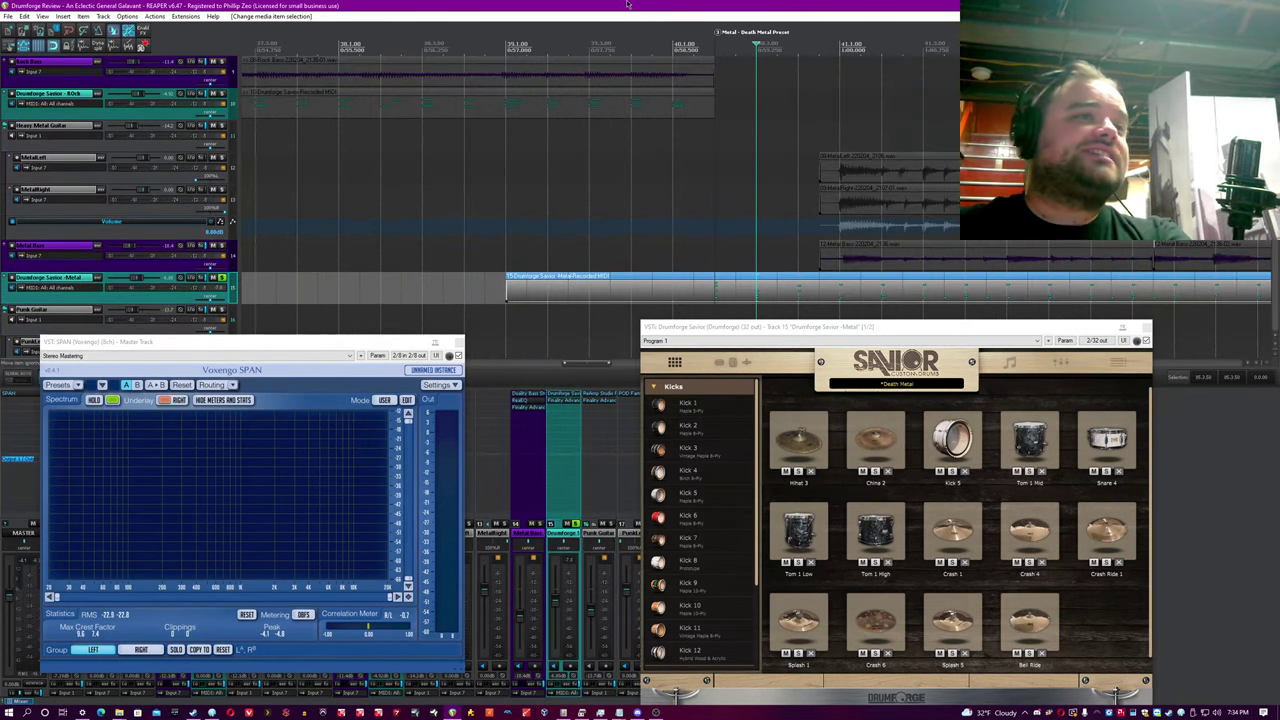
left_click(695, 261)
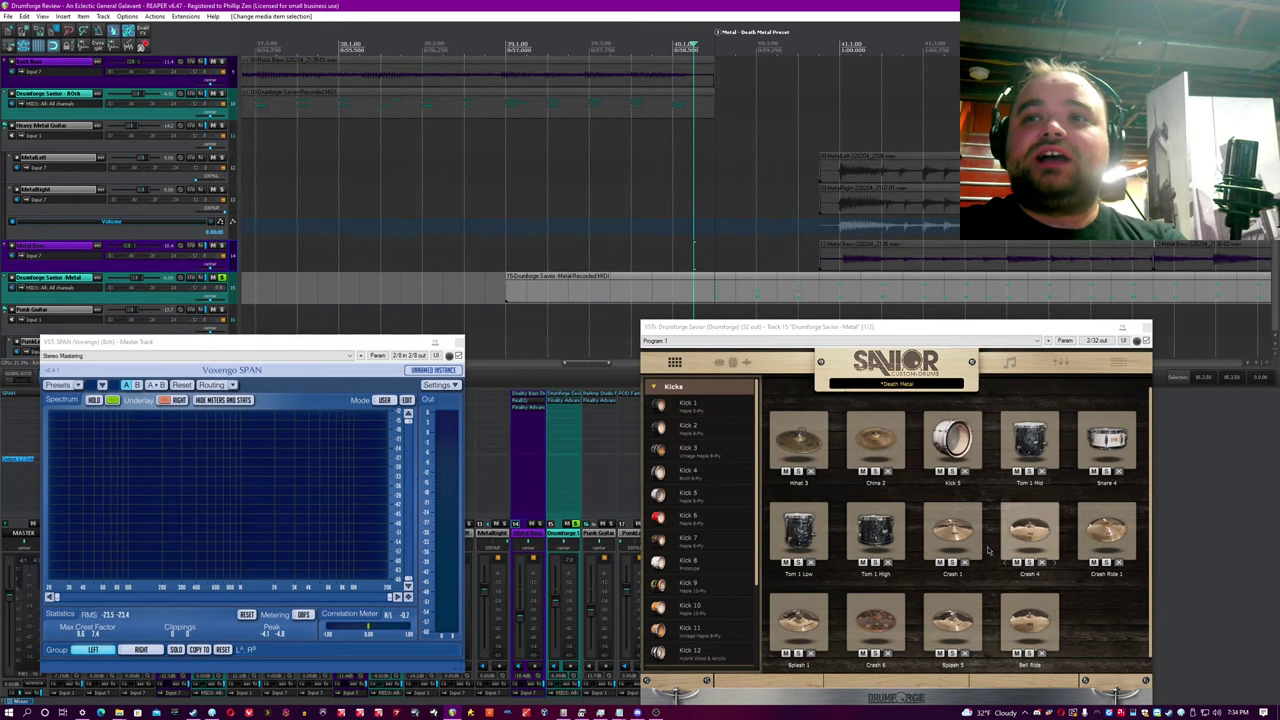
Step: Audition the Death Metal kit's crash, splash and bell ride cymbals, as well as its low and mid toms
left_click(951, 525)
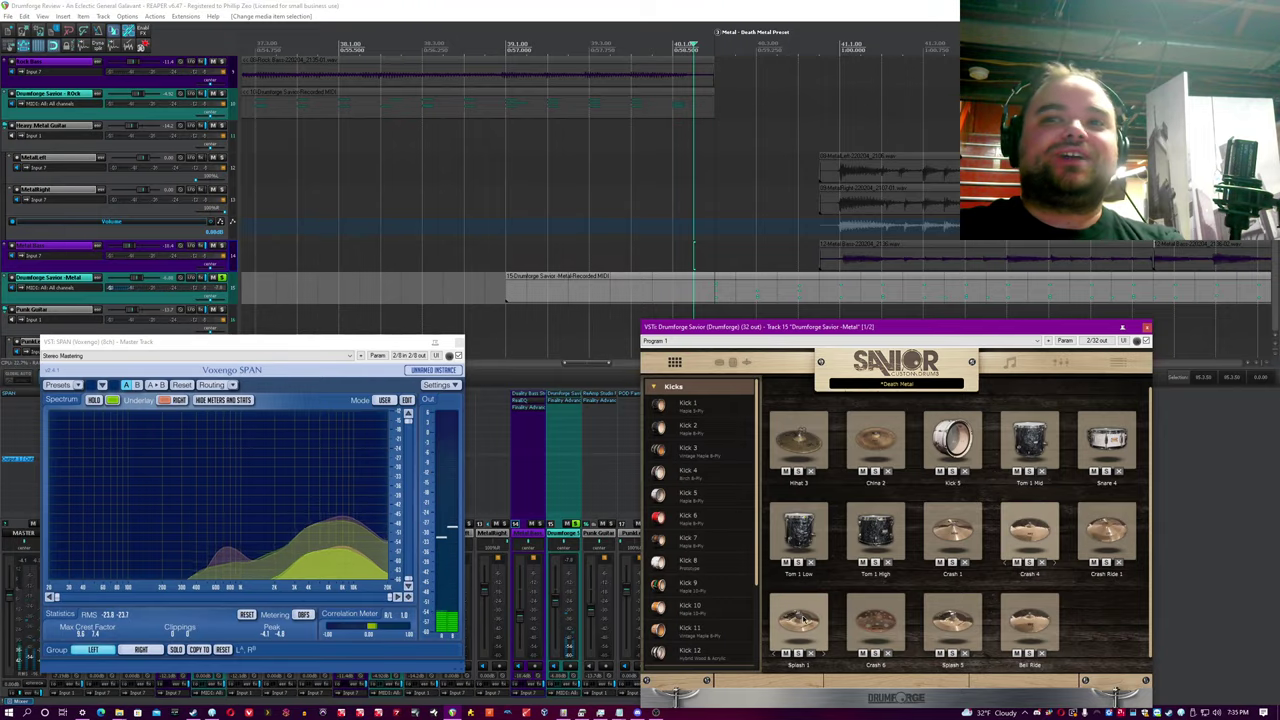
left_click(798, 622)
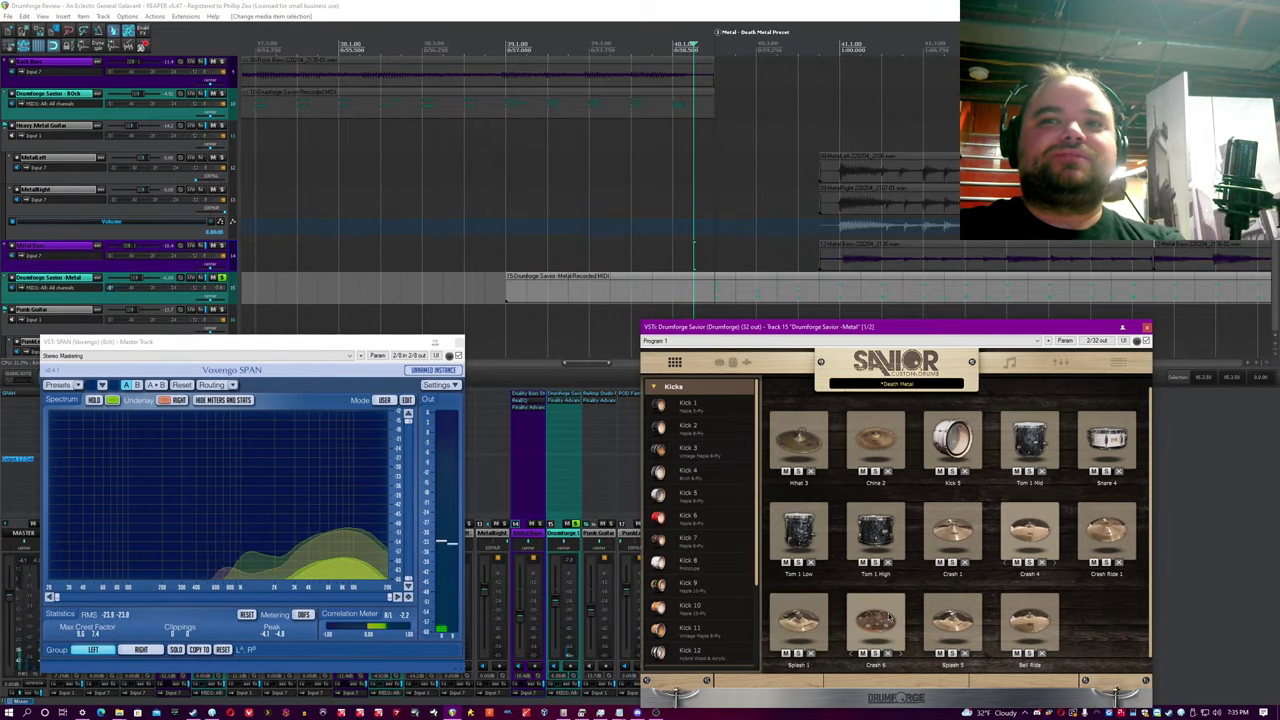
left_click(887, 618)
left_click(1035, 607)
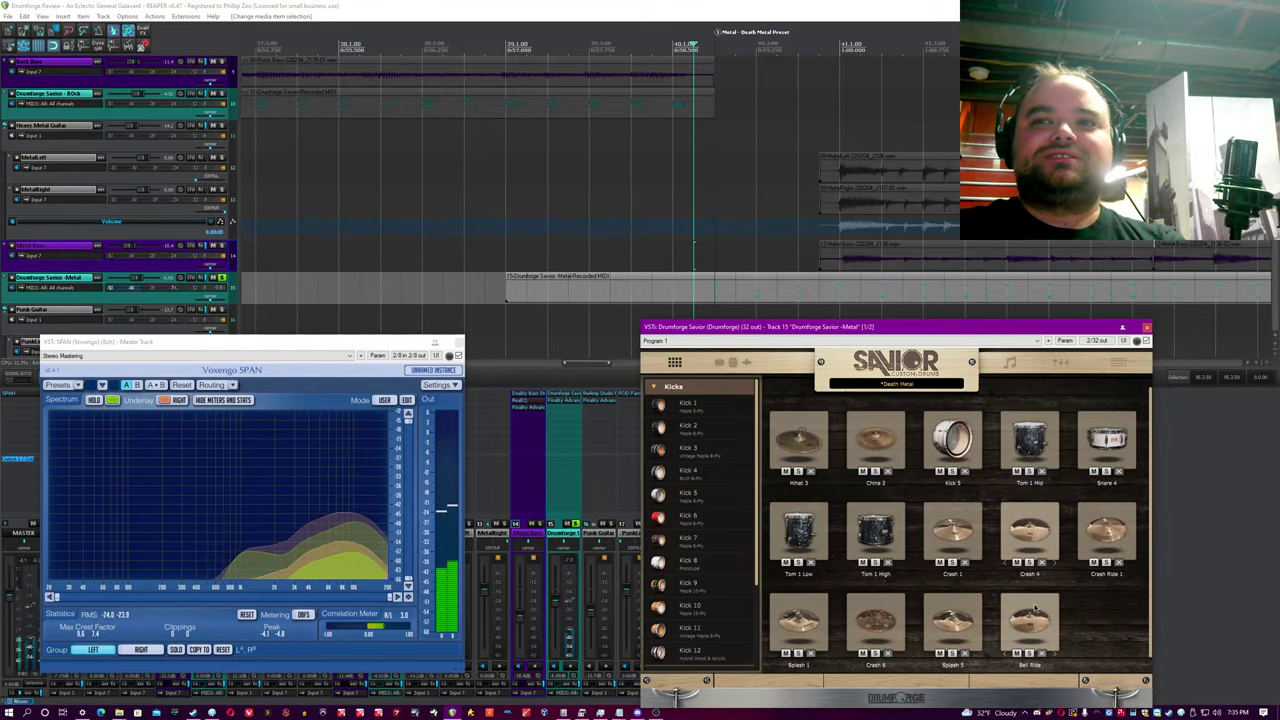
left_click(1040, 608)
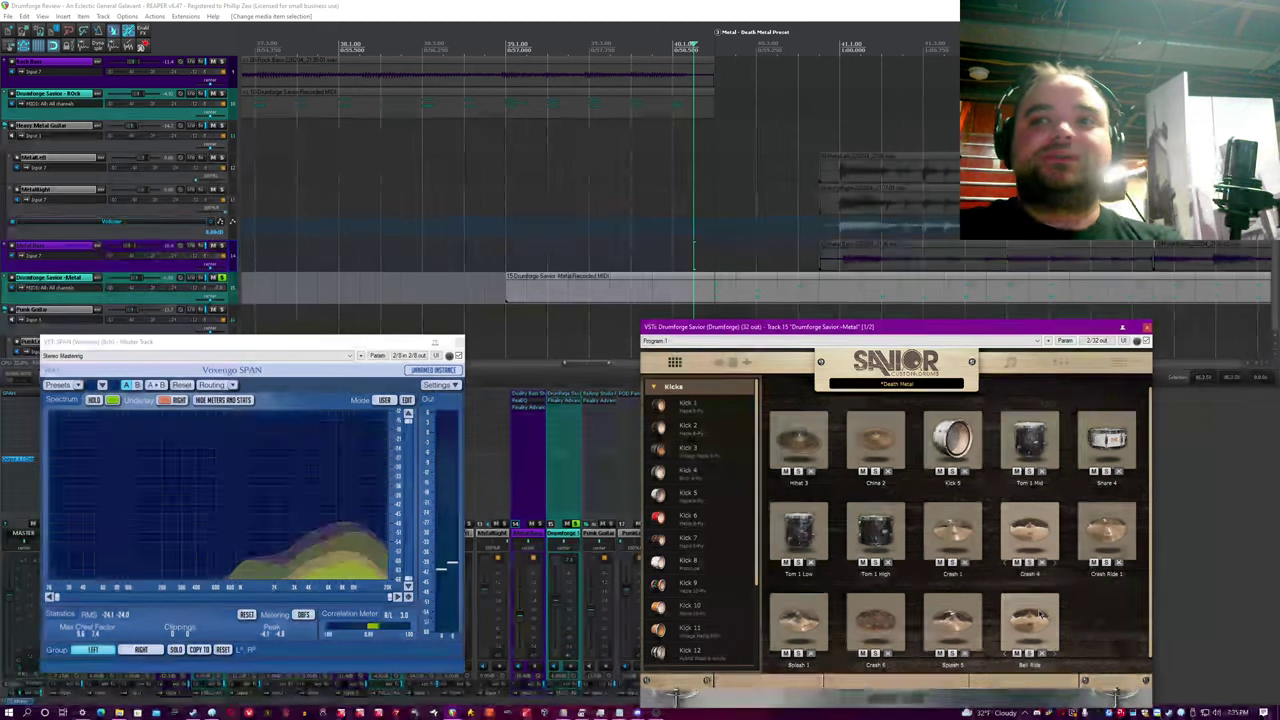
left_click(1028, 628)
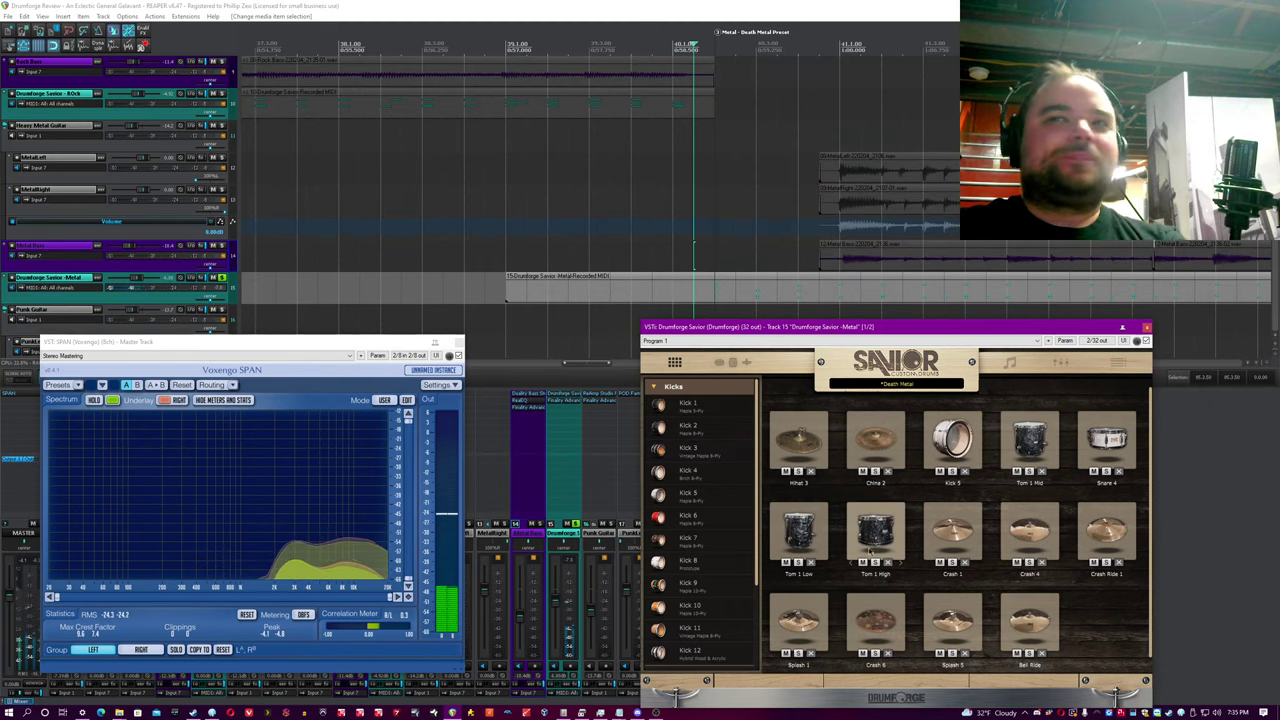
left_click(798, 530)
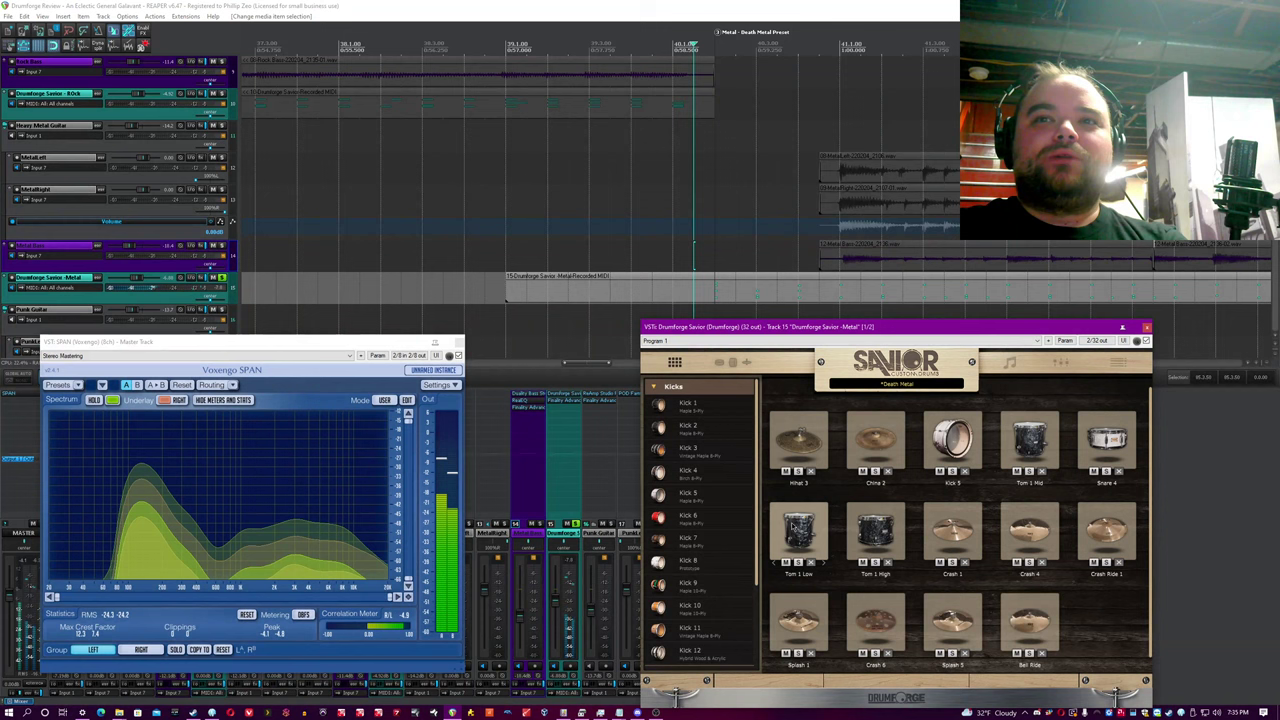
left_click(1030, 440)
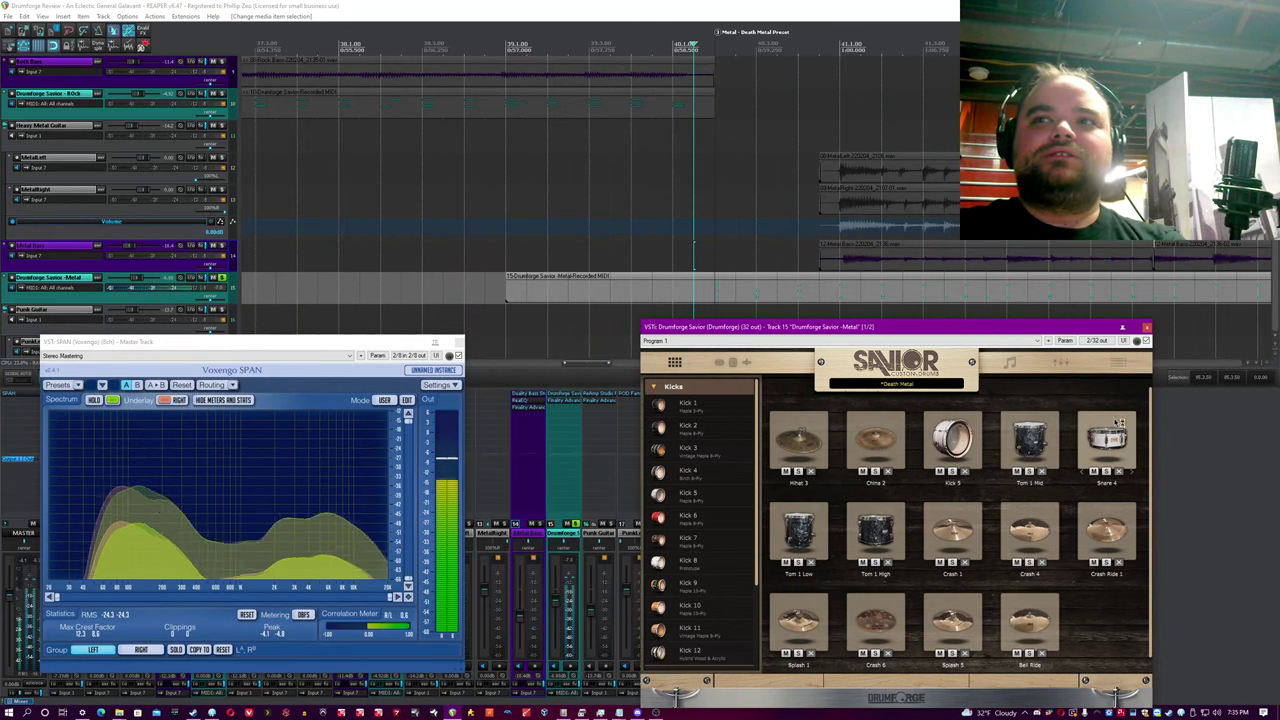
Step: Open the Snare 4 microphone channels and audition the snare, followed by the kick on its own channel view
left_click(1119, 424)
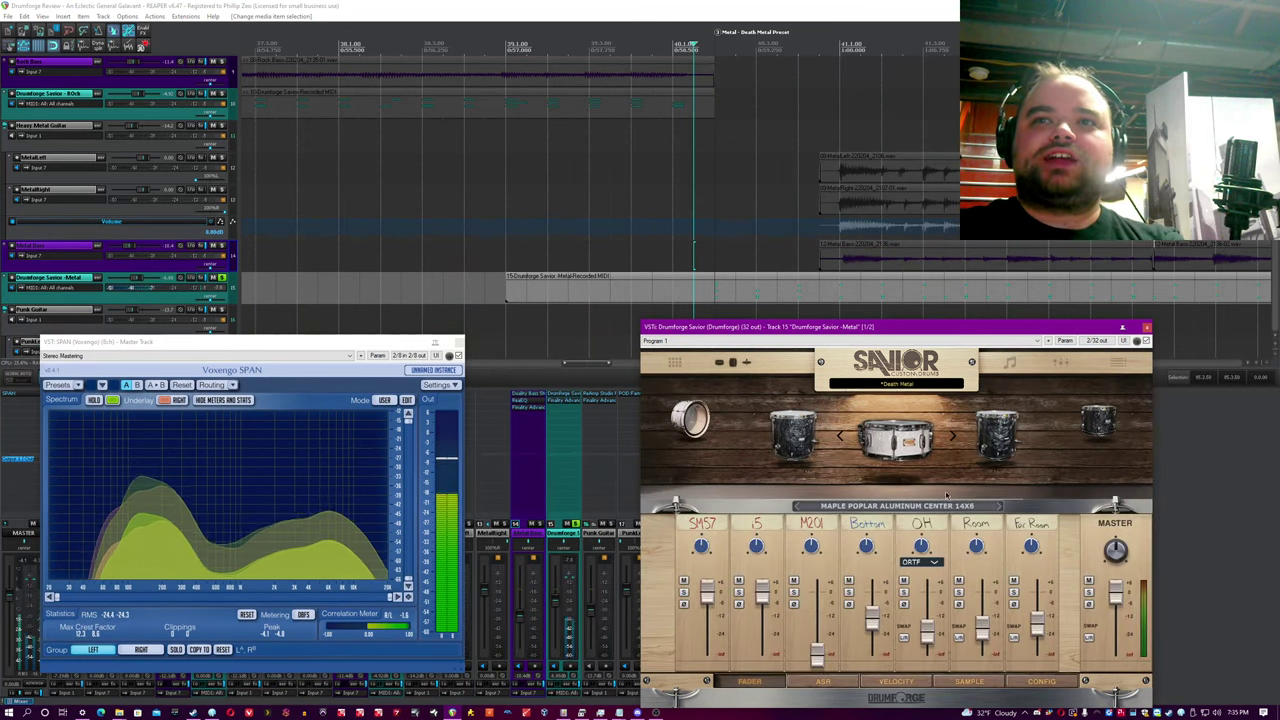
left_click(910, 474)
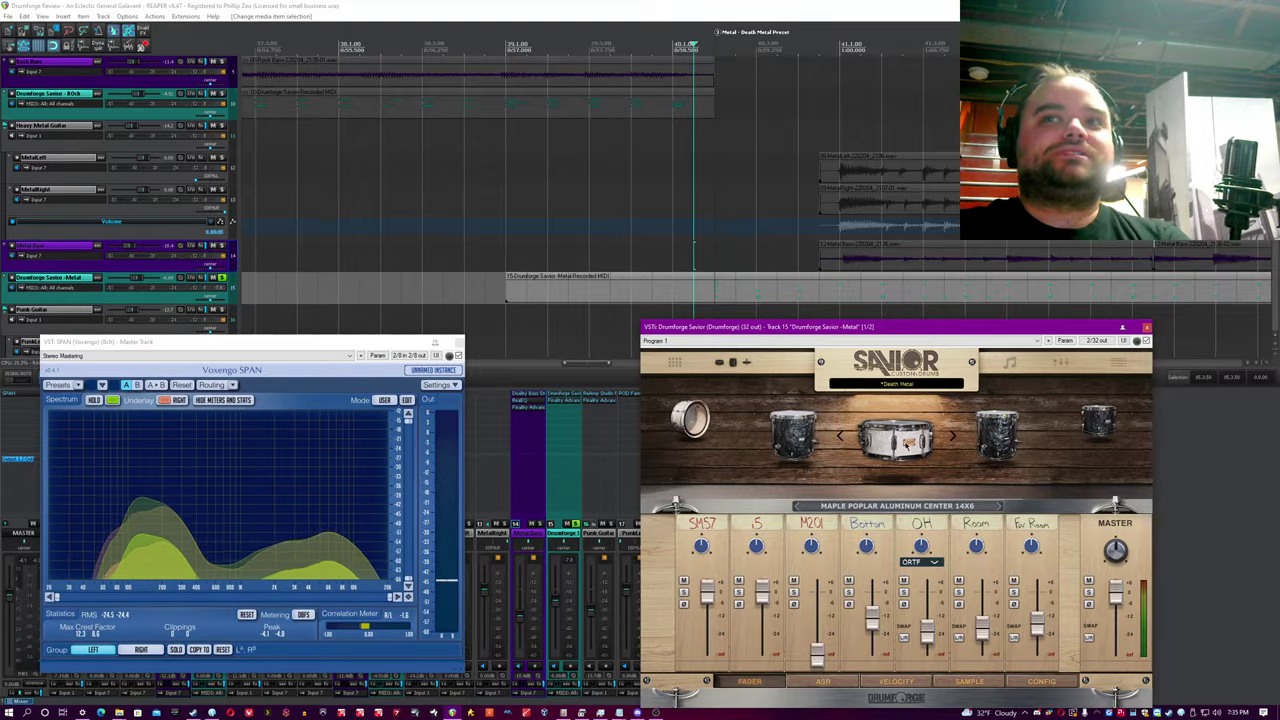
left_click(903, 440)
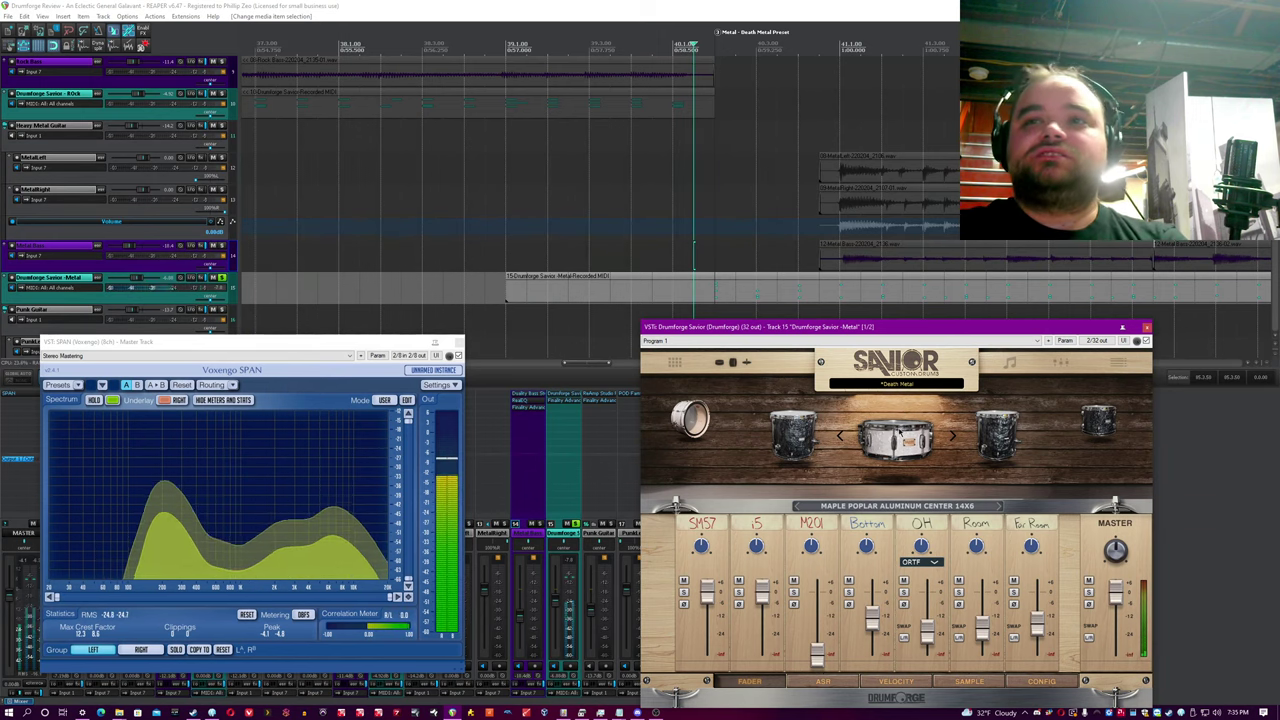
left_click(793, 436)
left_click(793, 436)
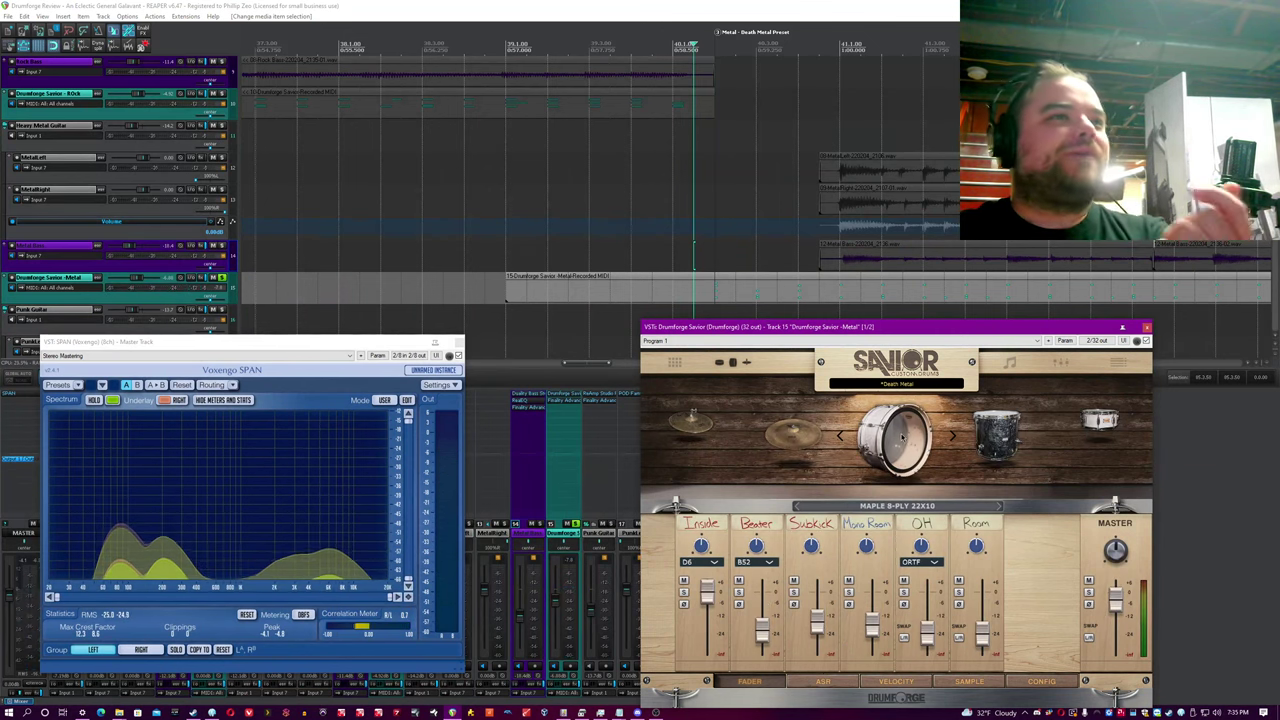
left_click(901, 424)
left_click(900, 411)
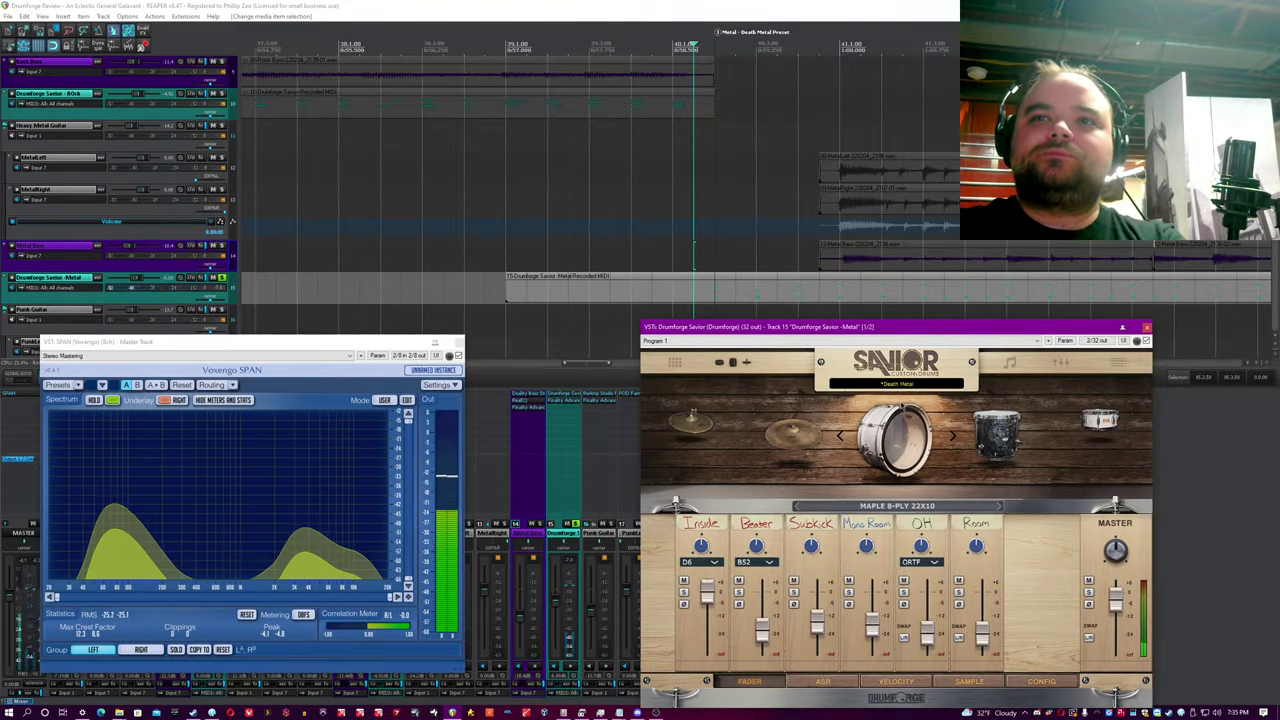
Step: View the snare's ASR envelope page and Savior's MIDI note mapping
left_click(897, 681)
left_click(955, 684)
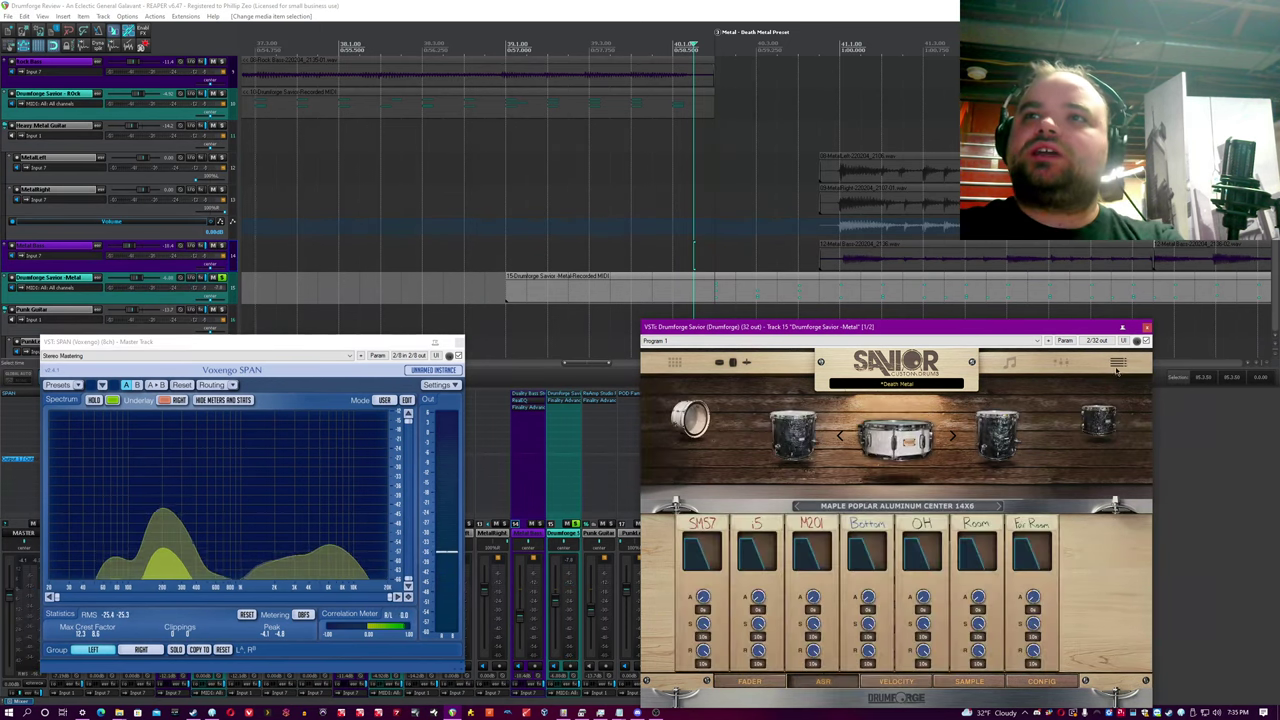
left_click(1117, 364)
left_click(716, 4)
Step: Open the Savior mixer and play the soloed drums while examining its saturation, compression and clip pages and the Para bus
left_click(1061, 362)
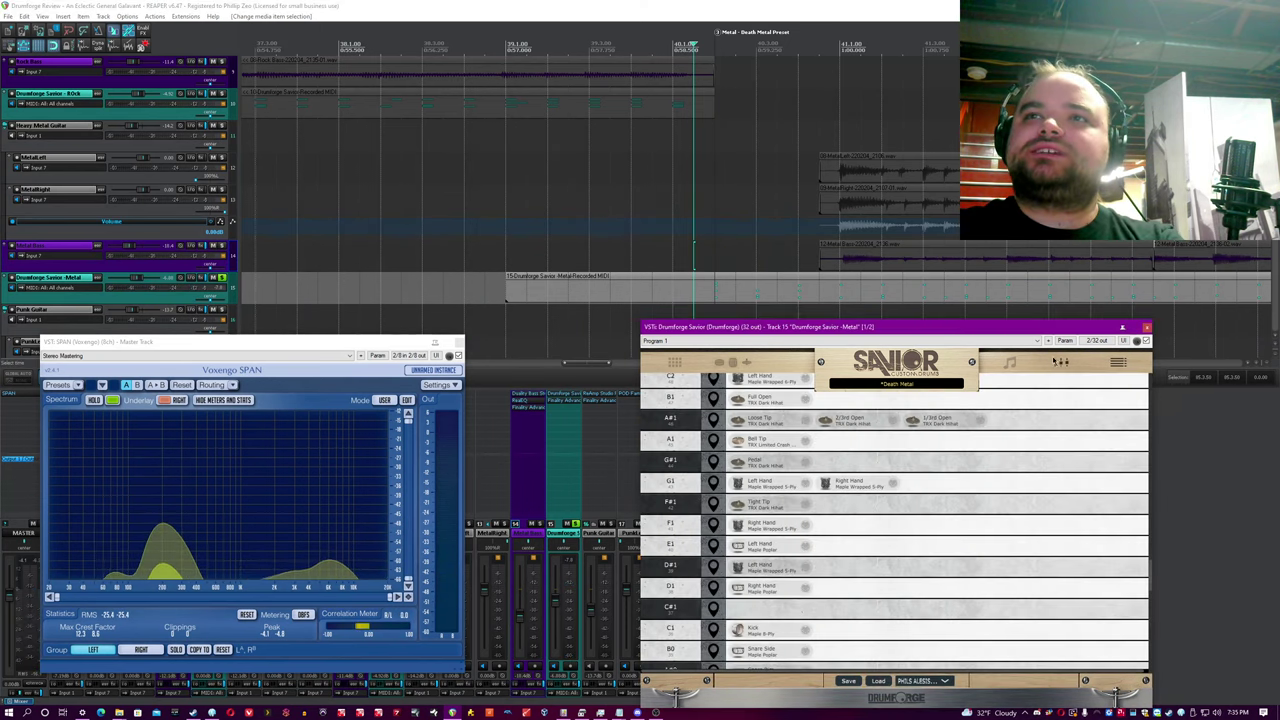
left_click(783, 4)
left_click_drag(802, 316, 776, 297)
left_click(766, 663)
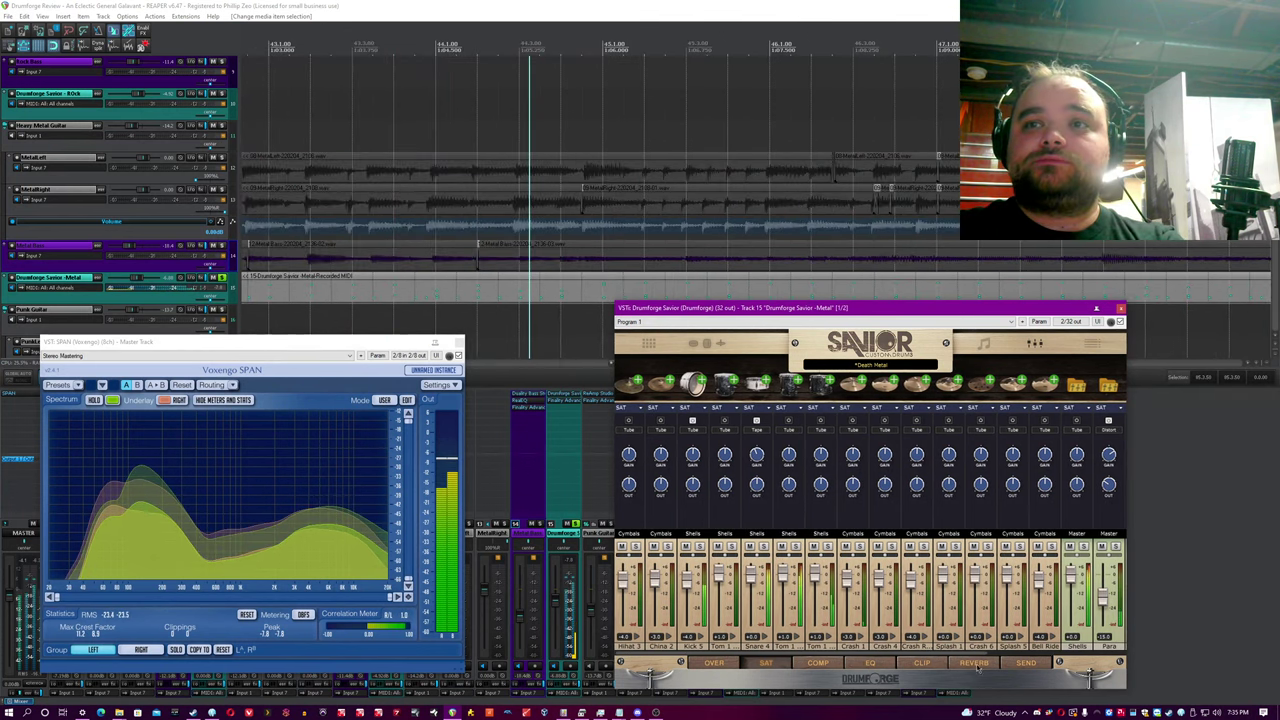
left_click_drag(959, 654, 1098, 656)
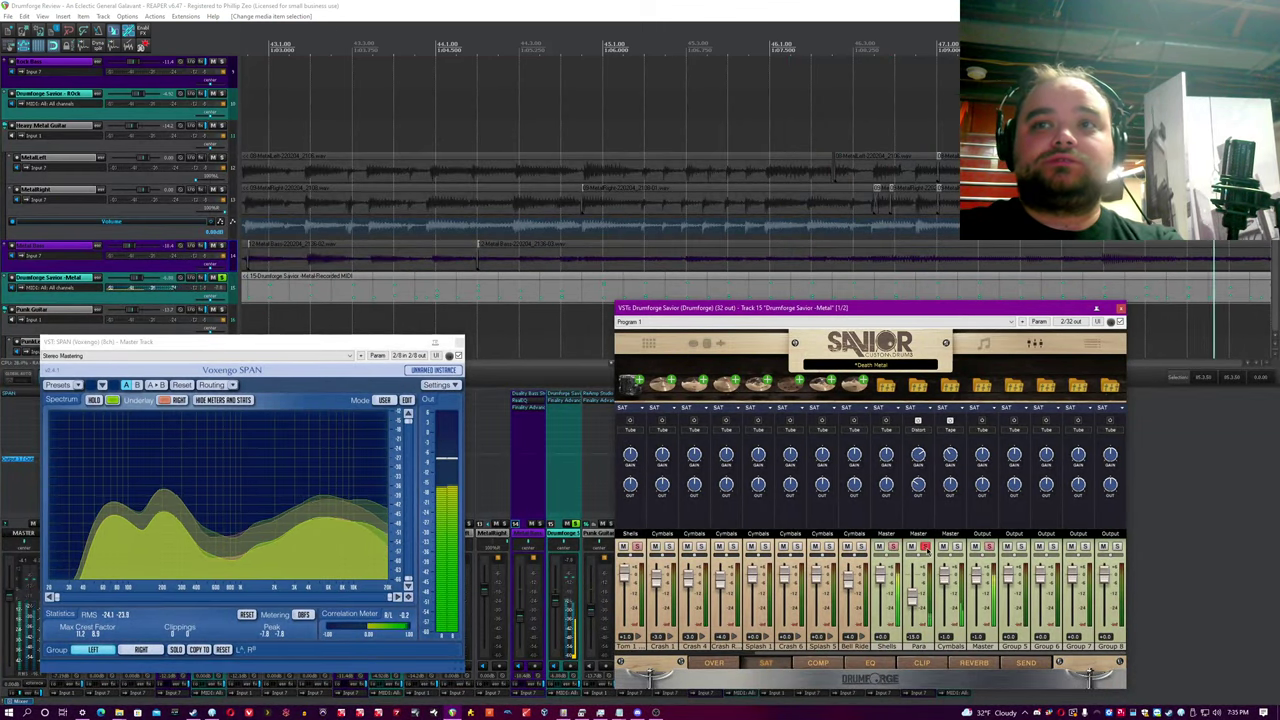
left_click(918, 454)
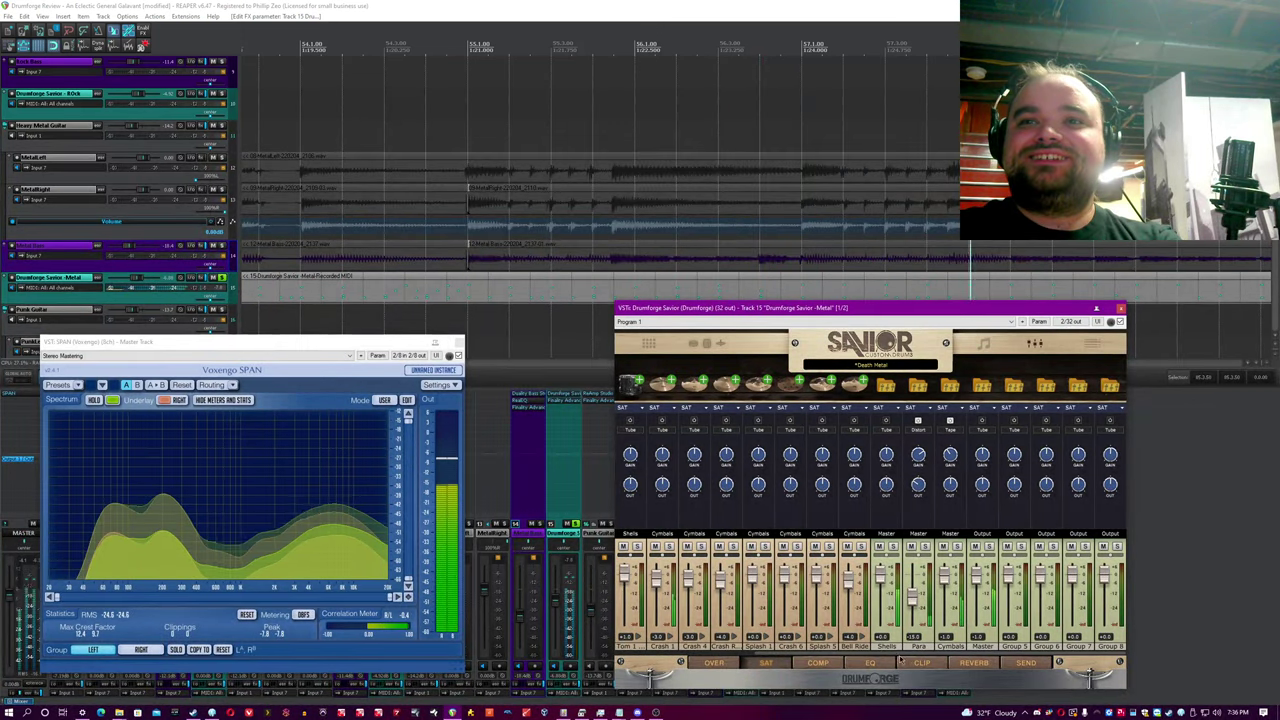
left_click(818, 662)
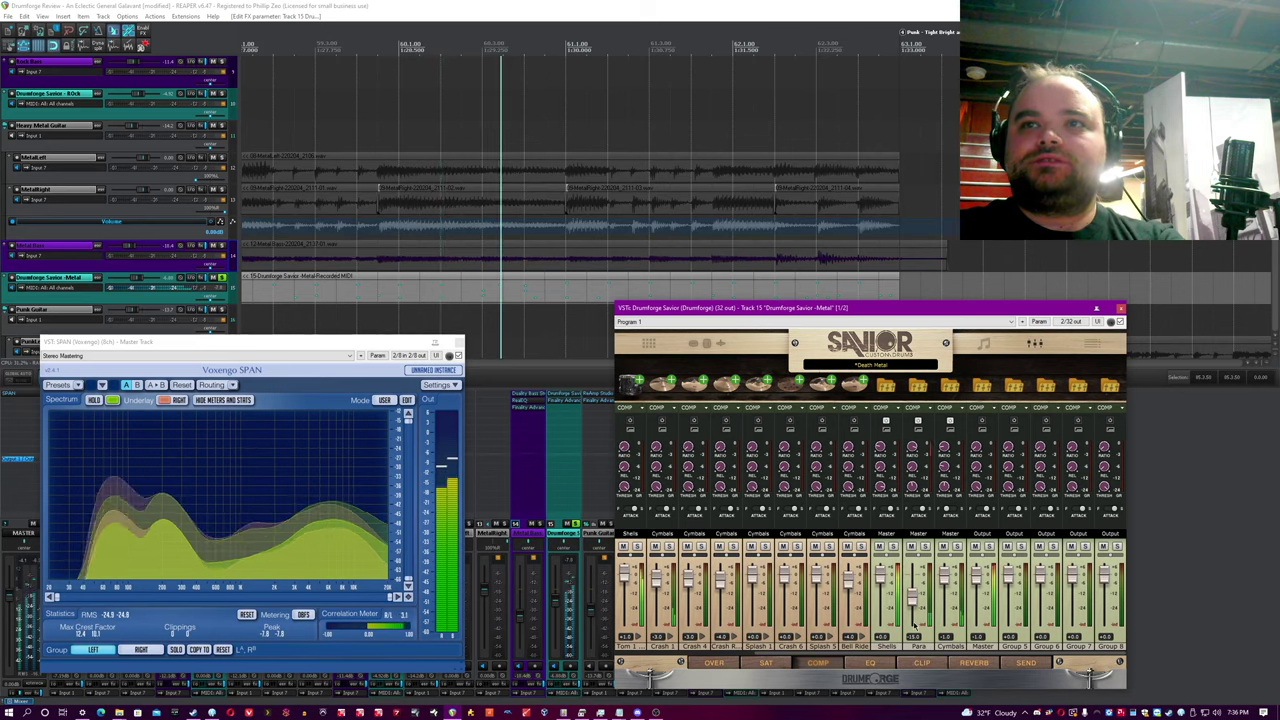
left_click(921, 662)
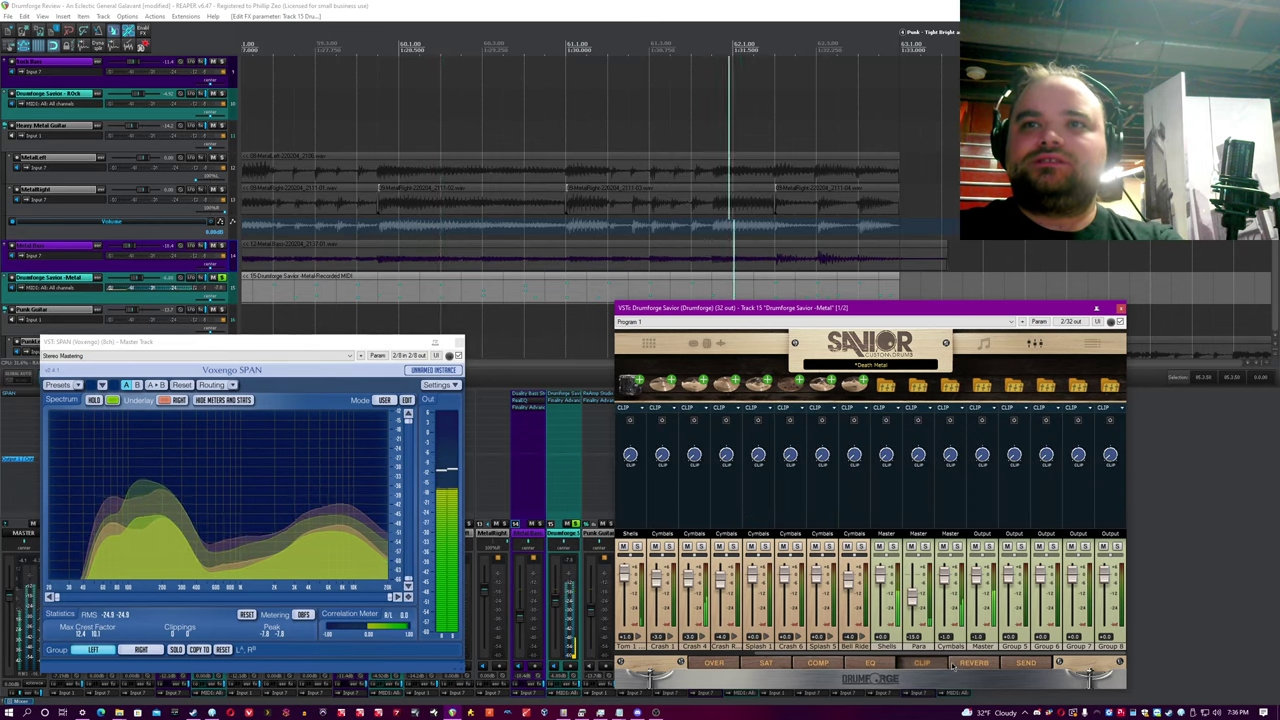
Step: Save the project and return the edit cursor to the Metal - Death Metal Preset marker
left_click(557, 5)
key("ctrl+s")
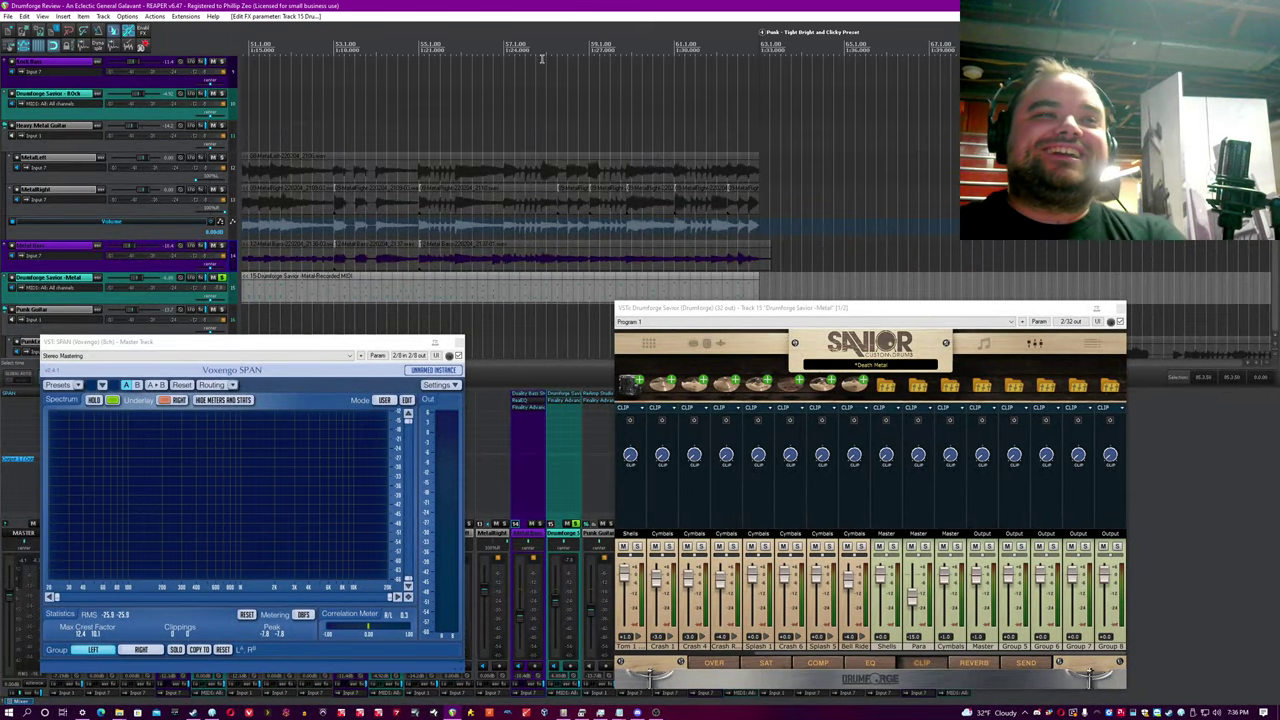
key("3")
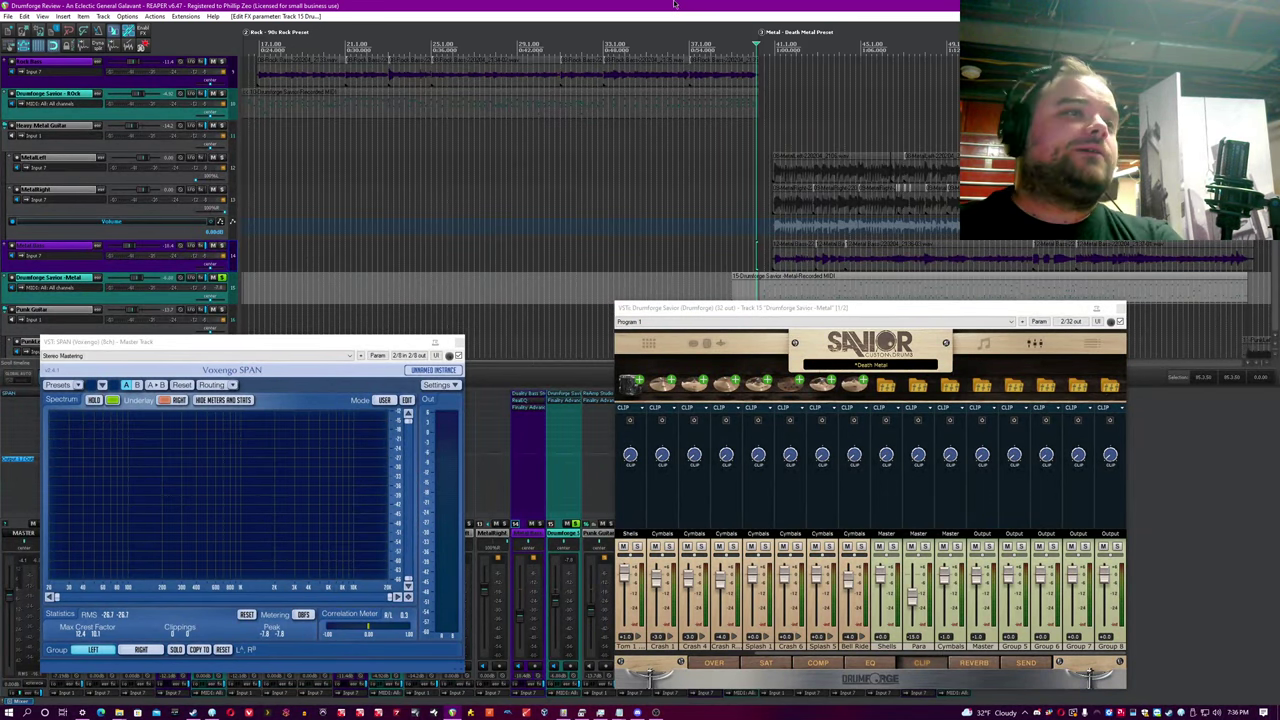
Step: View the Savior mixer's reverb and send pages across the drum channels and buses
left_click(974, 664)
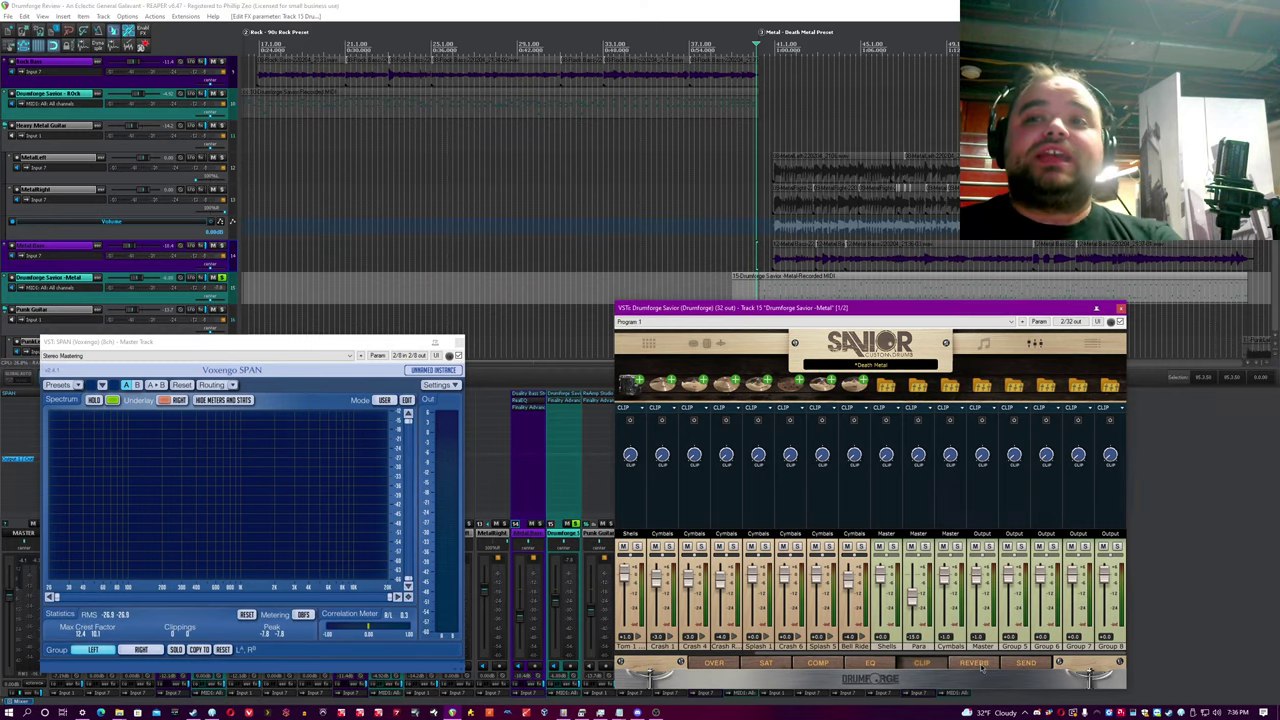
left_click_drag(888, 655, 985, 656)
left_click(1024, 664)
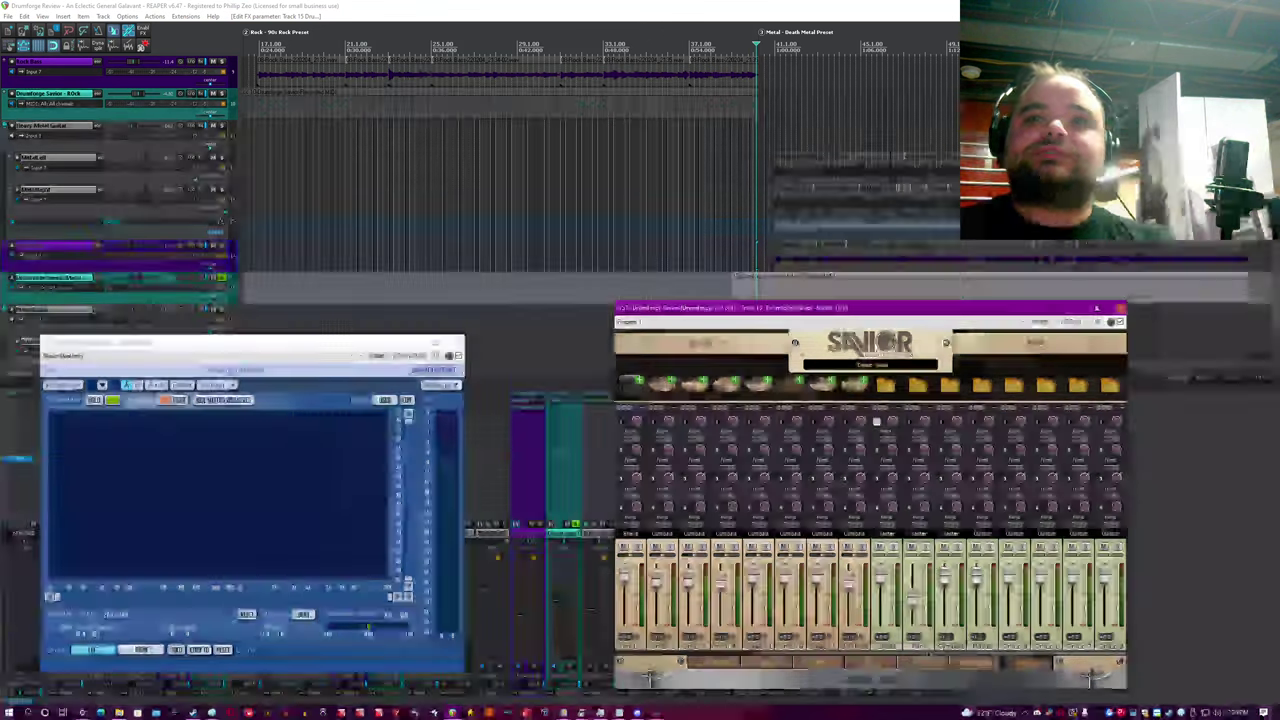
Step: View the Shells bus's send destination options and the send page across the drum channels in the Savior mixer
left_click_drag(905, 655, 849, 645)
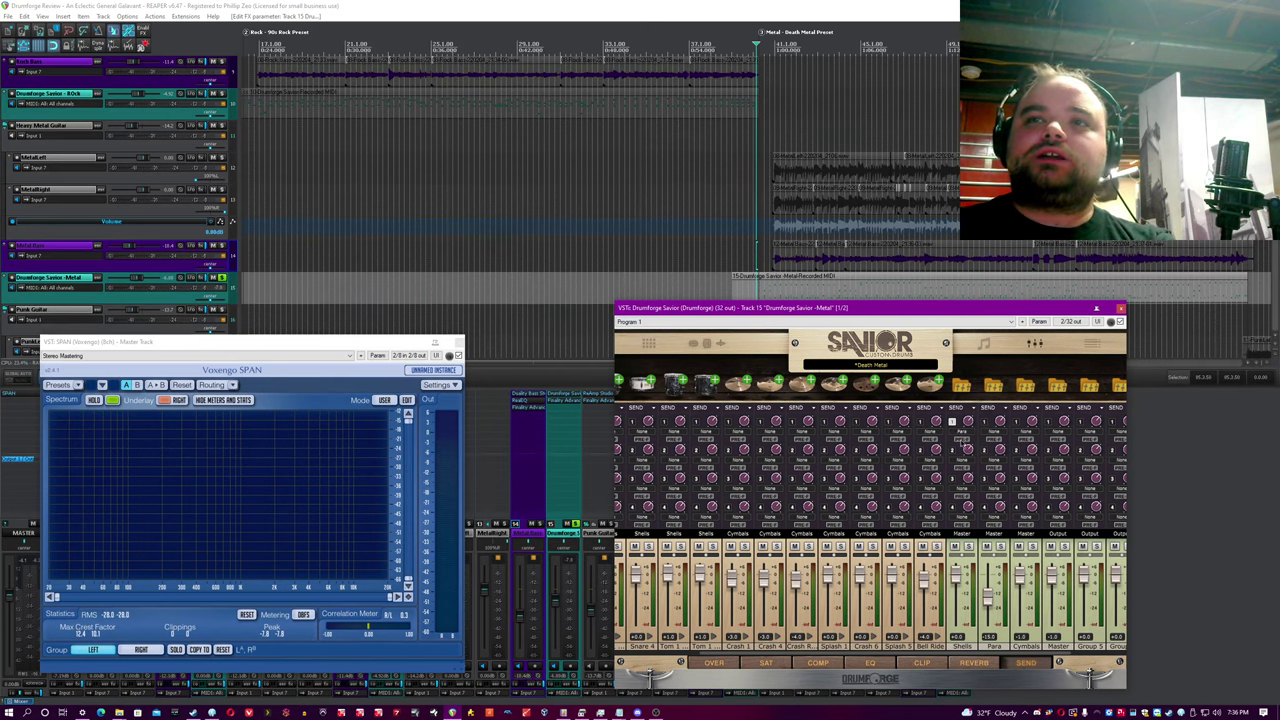
left_click(962, 432)
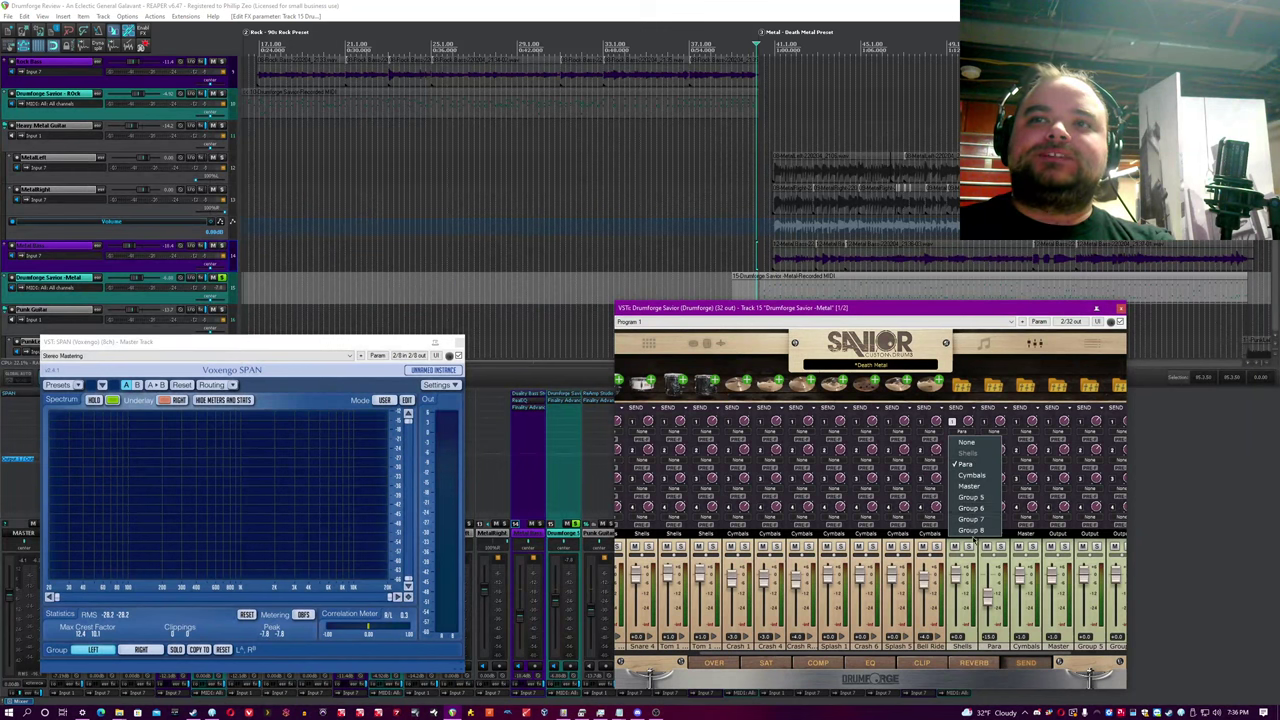
left_click(967, 421)
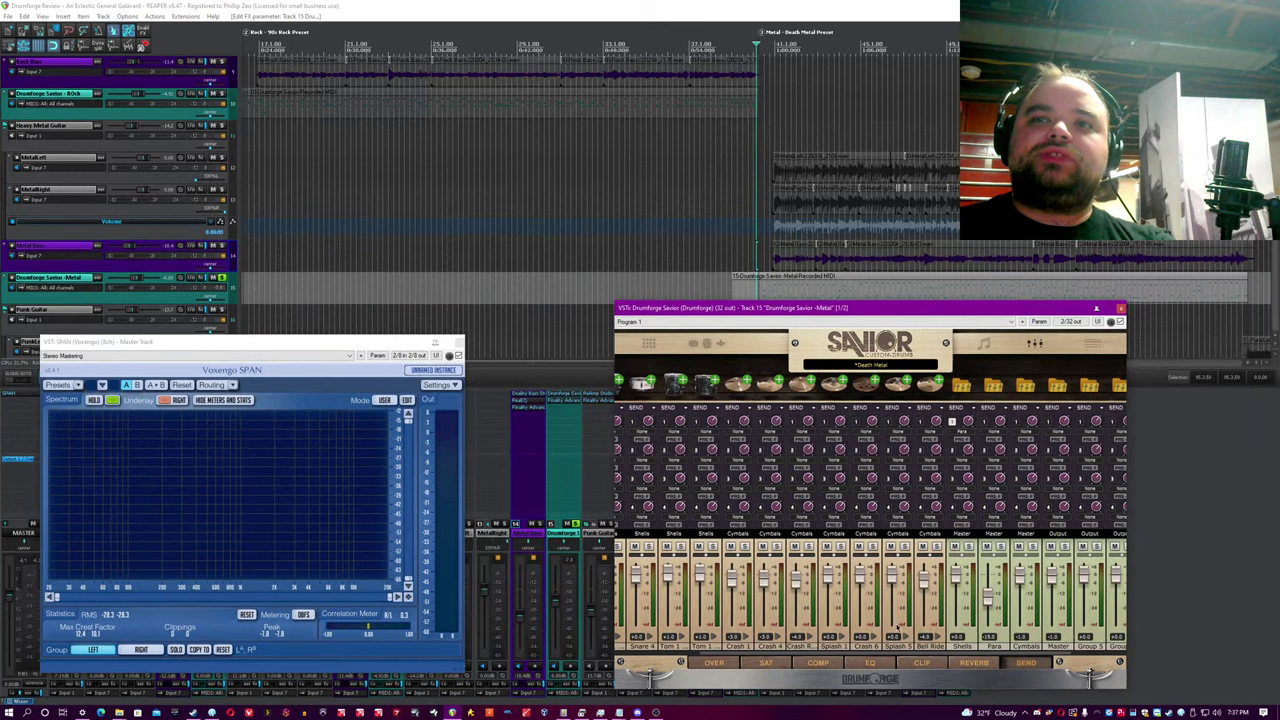
left_click_drag(890, 653, 645, 648)
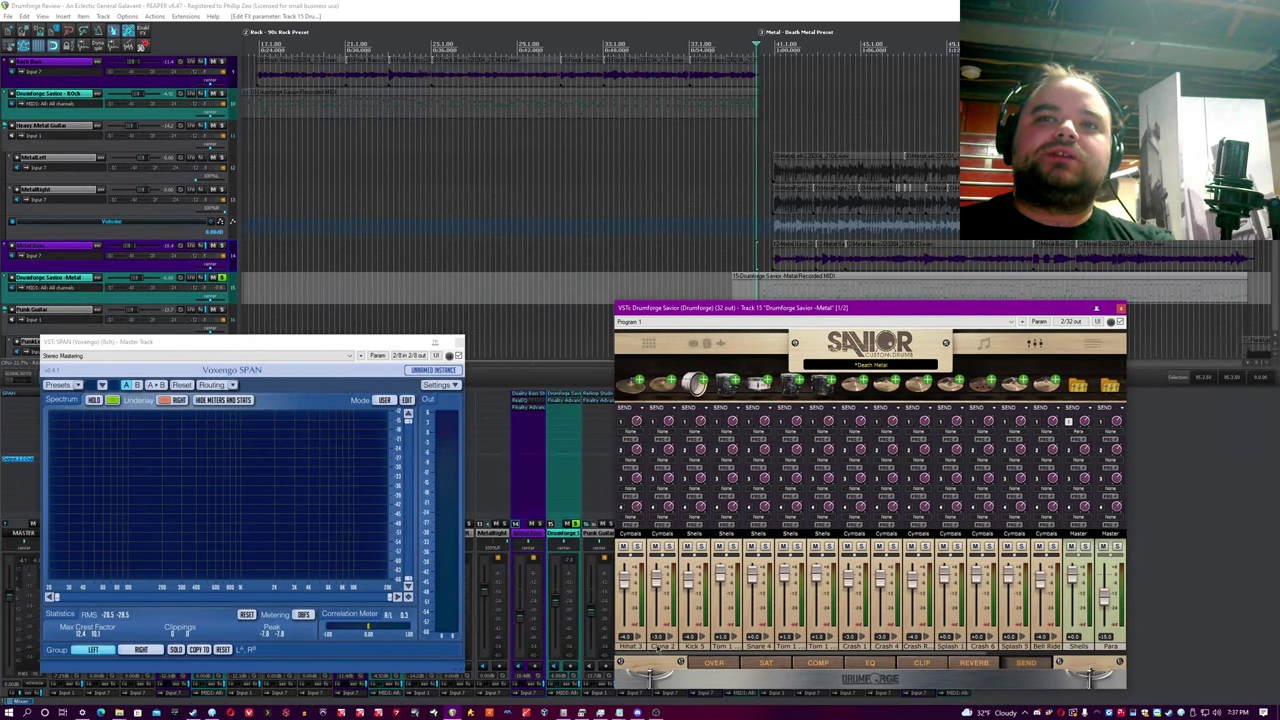
left_click_drag(755, 658, 926, 648)
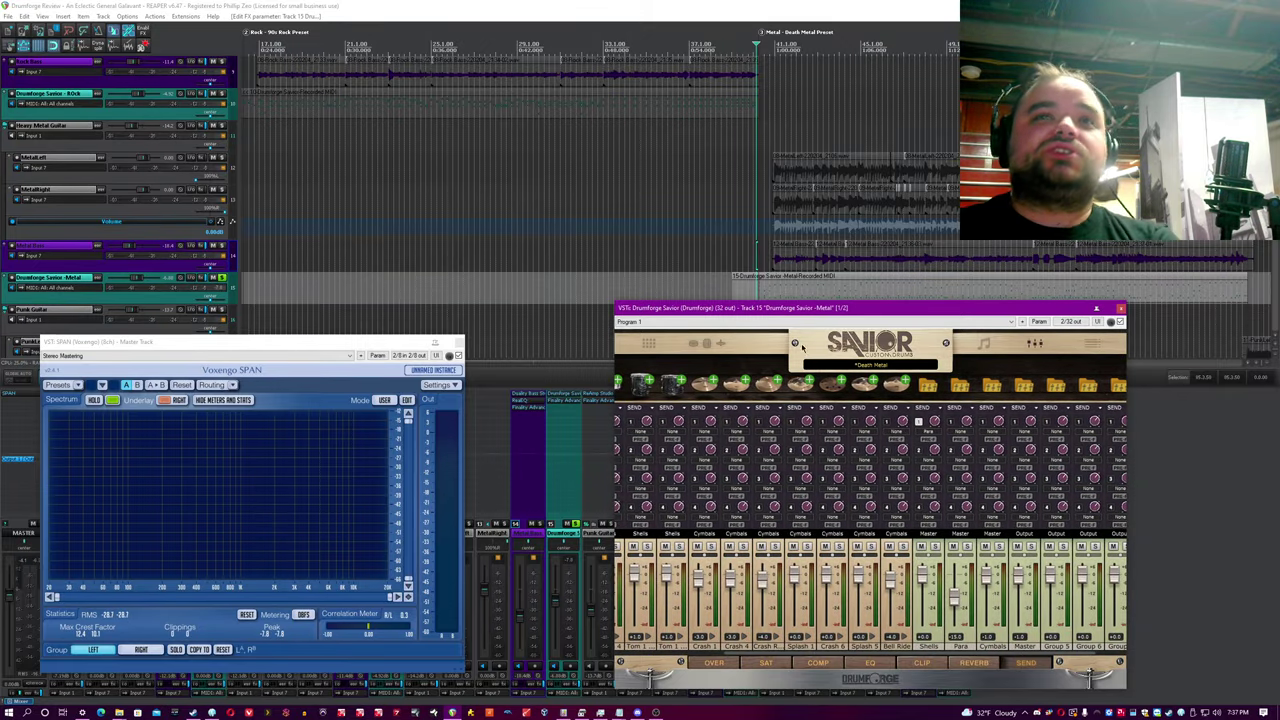
Step: Play the soloed metal drums while toggling the mute on the Para bus in the Savior mixer
left_click(561, 4)
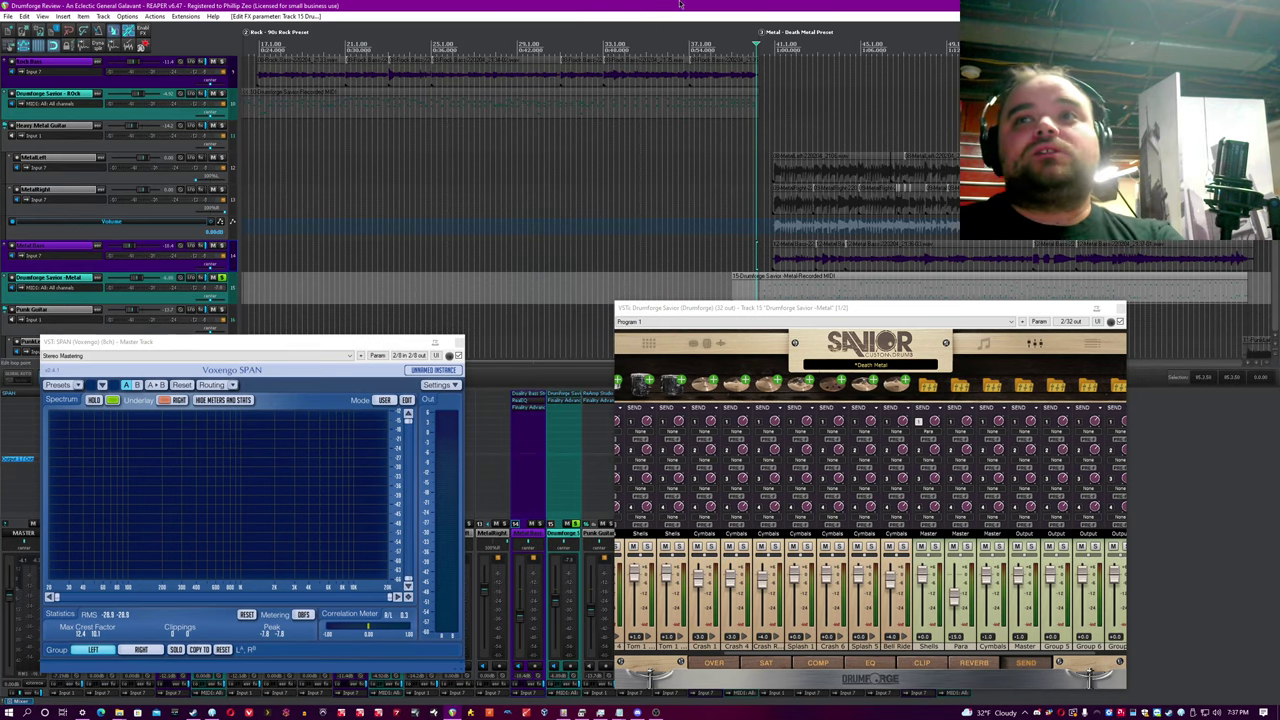
key("space")
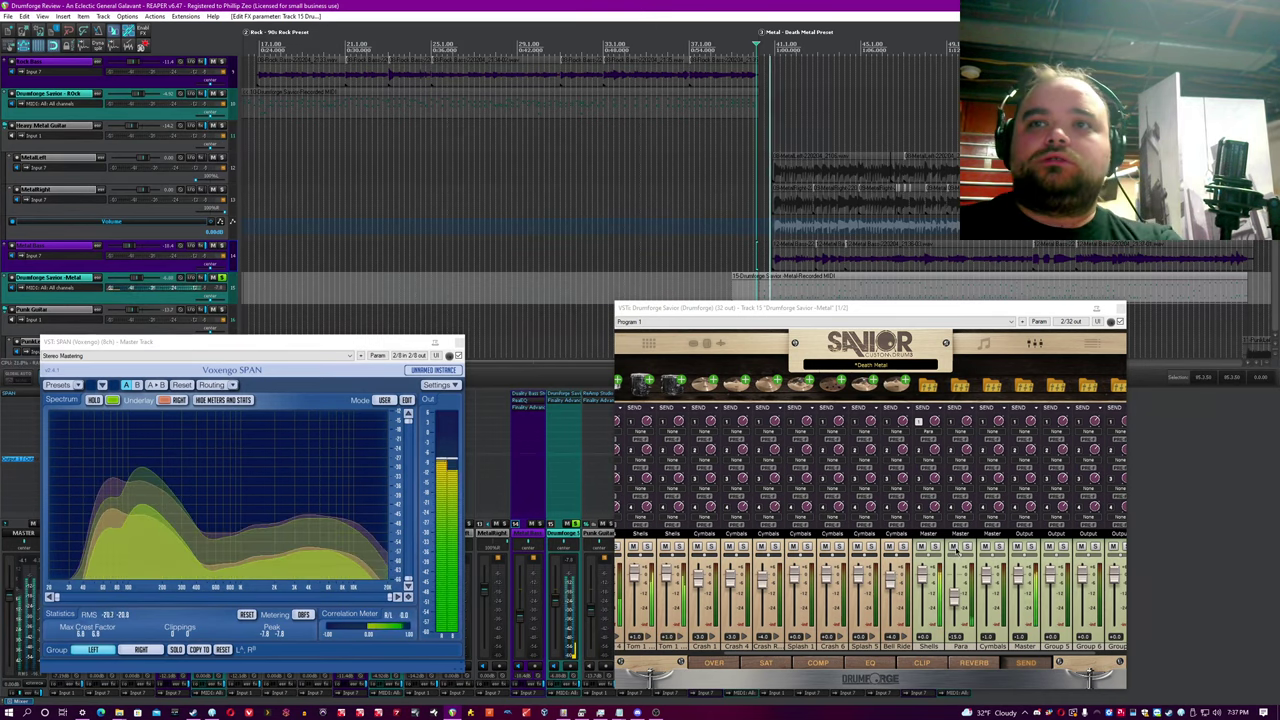
left_click(954, 549)
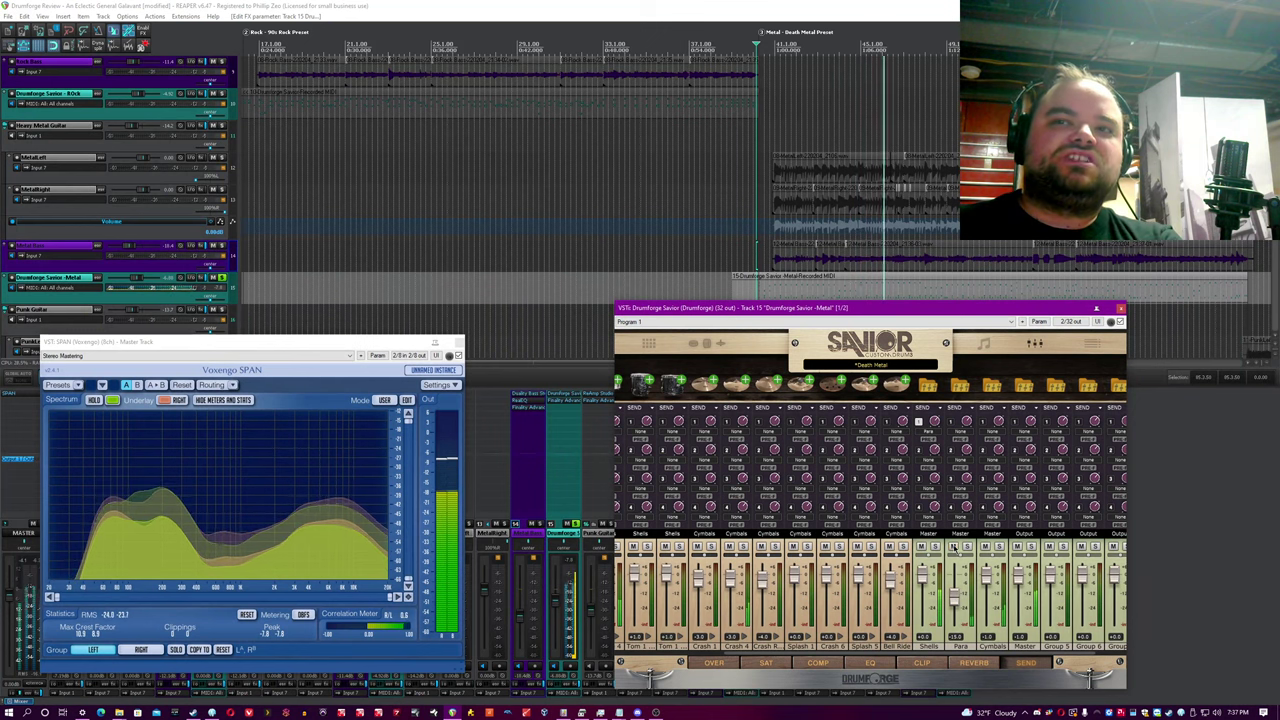
left_click(633, 5)
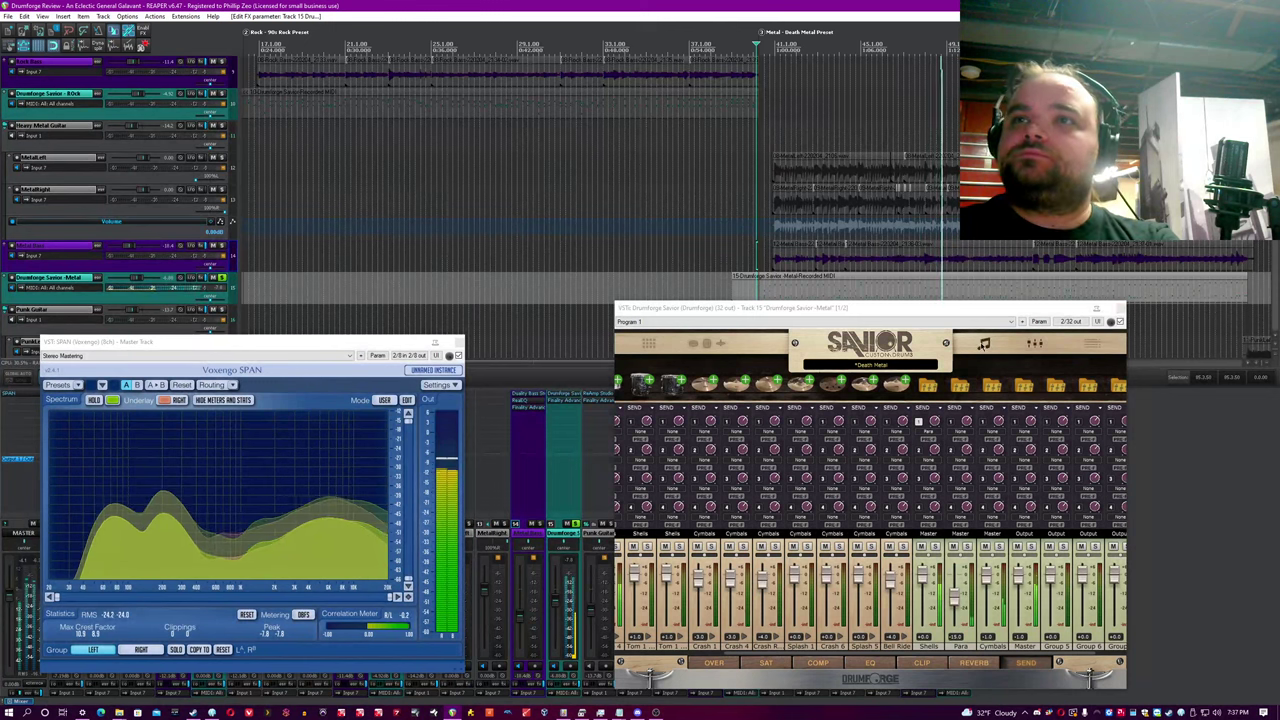
Step: View Savior's groove library page, close the plugin window and unsolo the metal drum track
left_click(984, 343)
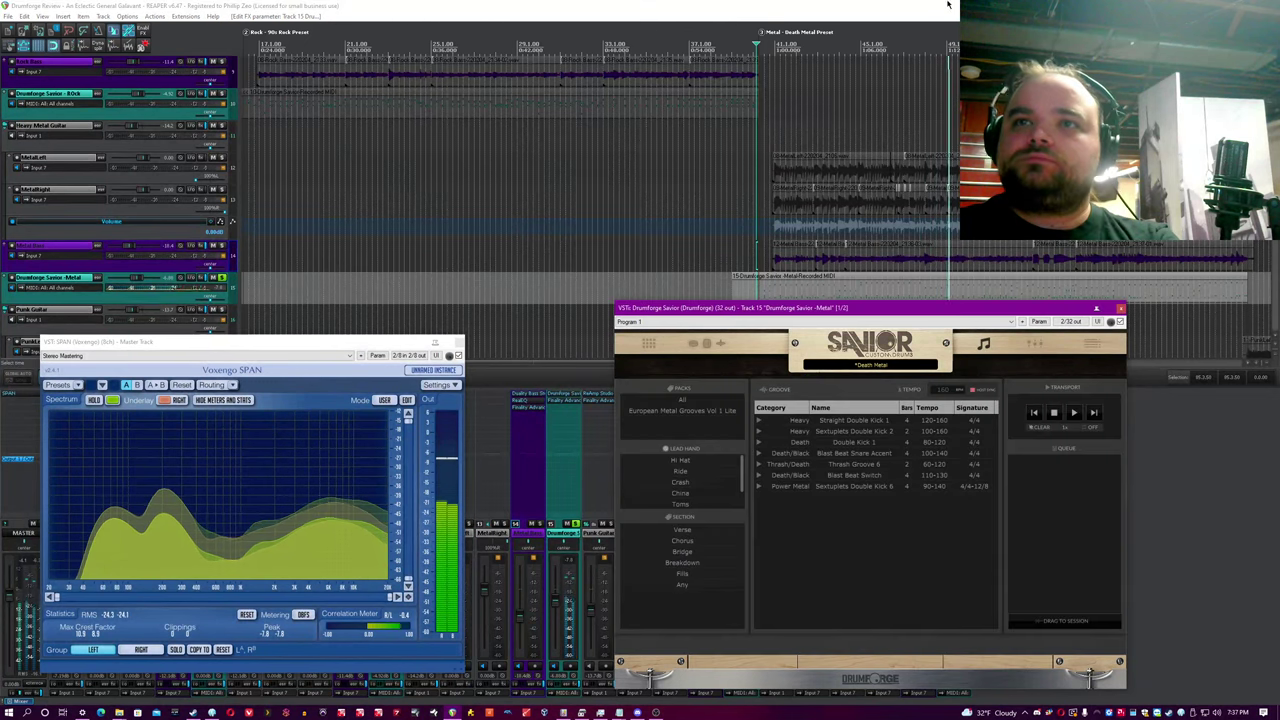
left_click(1121, 308)
left_click(575, 524)
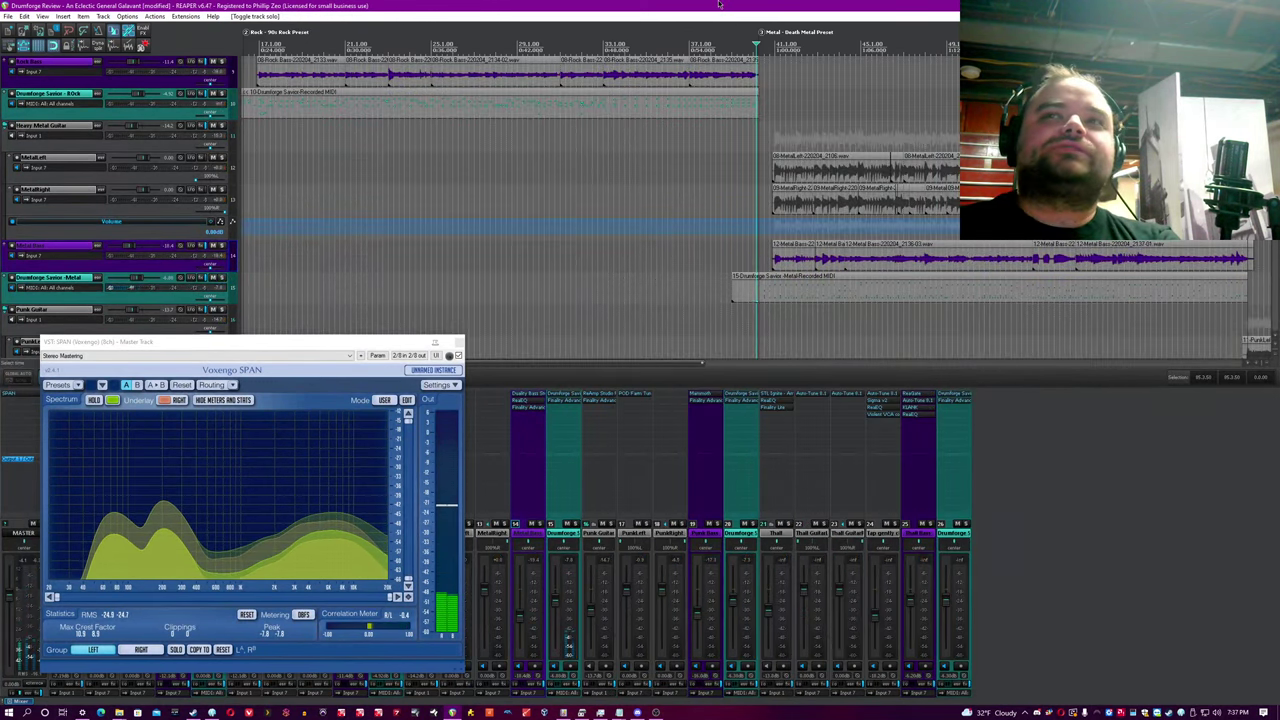
Step: Place the edit cursor at bar 41.1.00 in the metal section and move the SPAN window clear of the mixer's effect slots
scroll(630, 190, "down", 2)
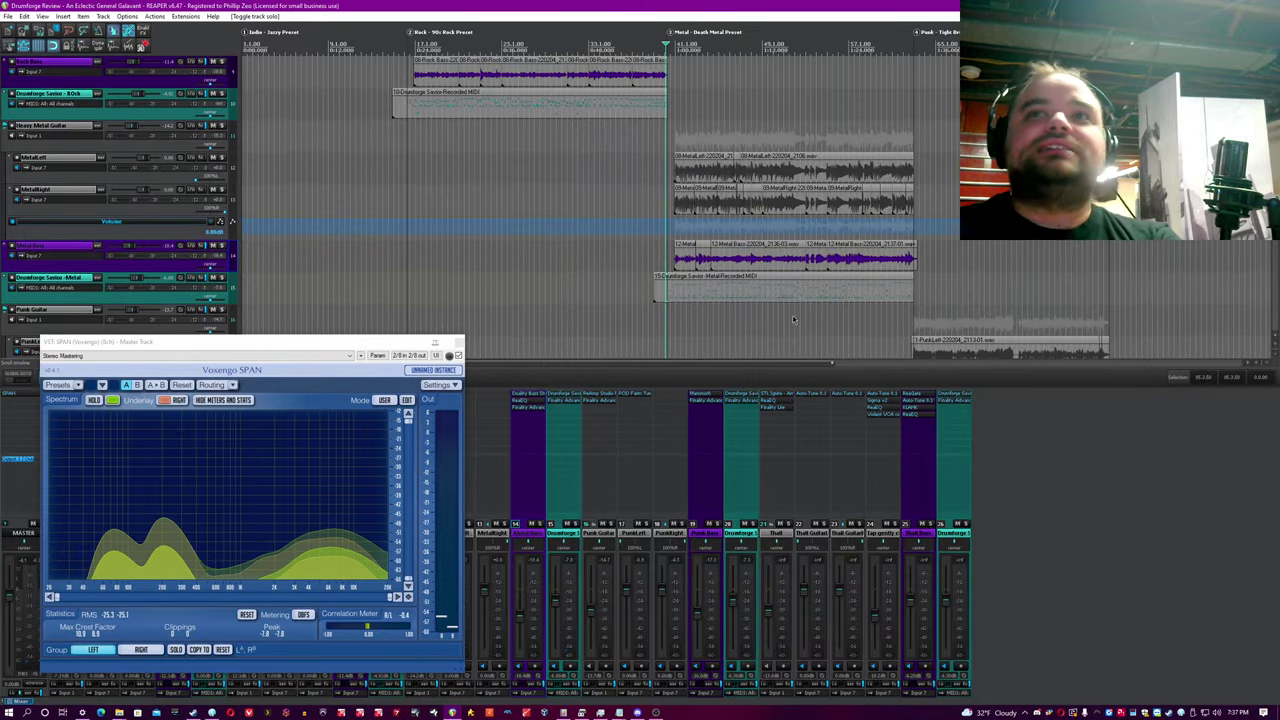
scroll(793, 319, "up", 2)
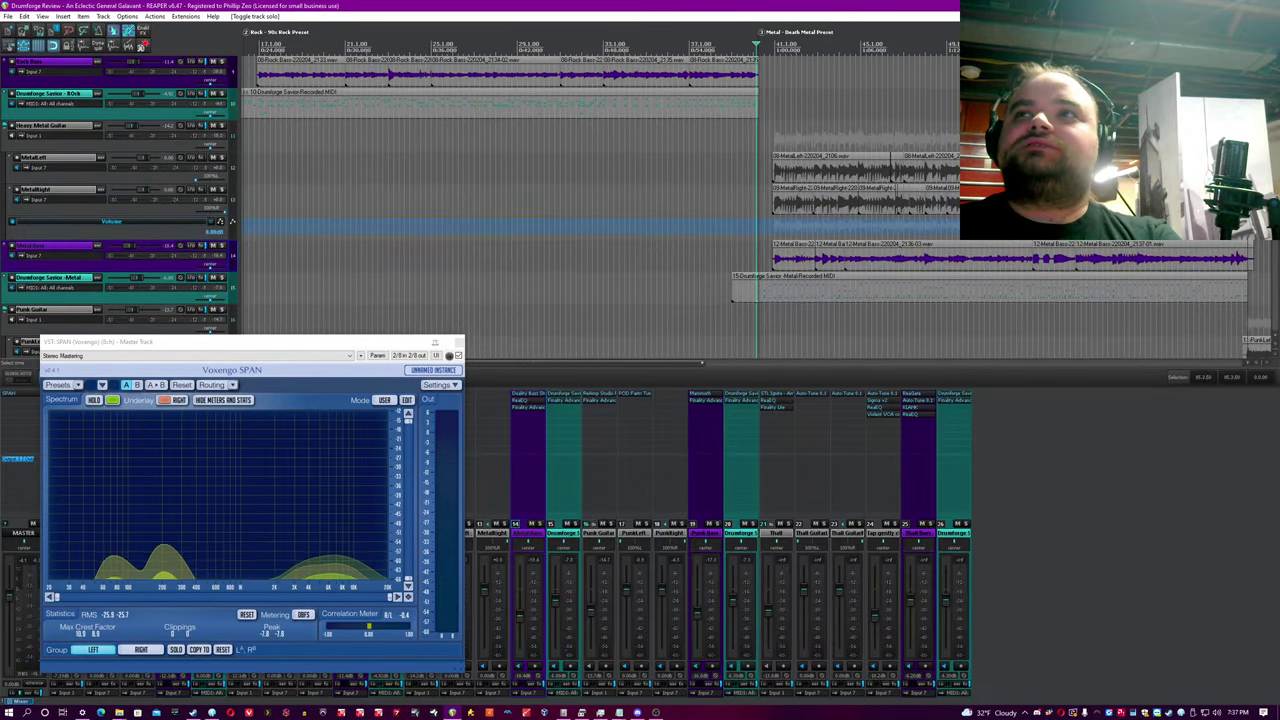
scroll(120, 200, "down", 3)
scroll(812, 210, "down", 2)
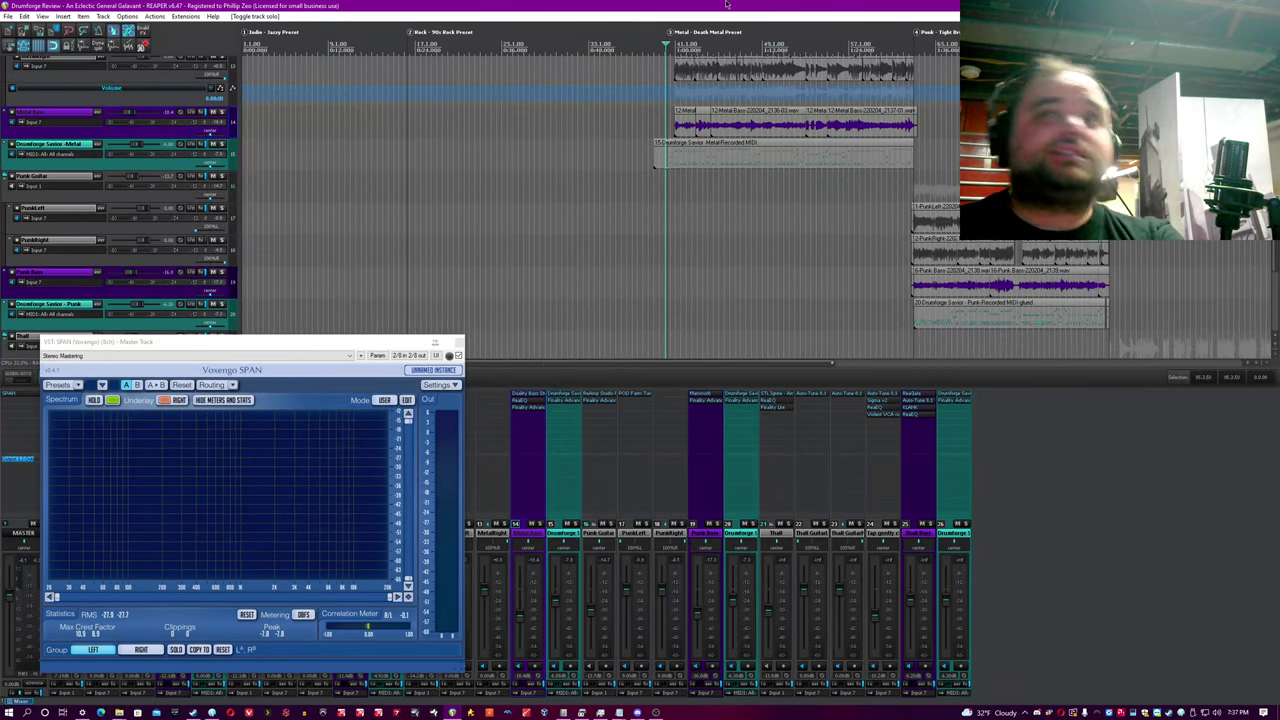
left_click(679, 198)
left_click_drag(337, 344, 324, 465)
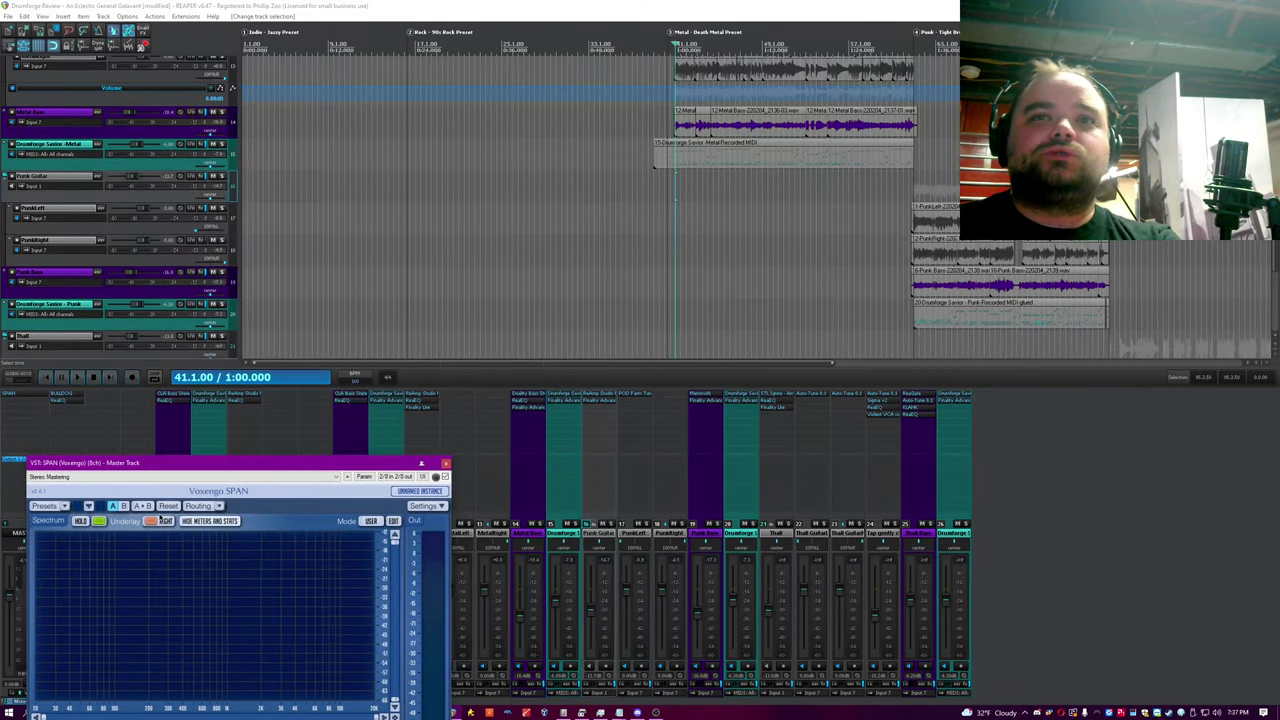
left_click(37, 444)
Step: Play the full metal mix from bar 41, stop it and close the Vinyl and lo-fi effect windows
key("space")
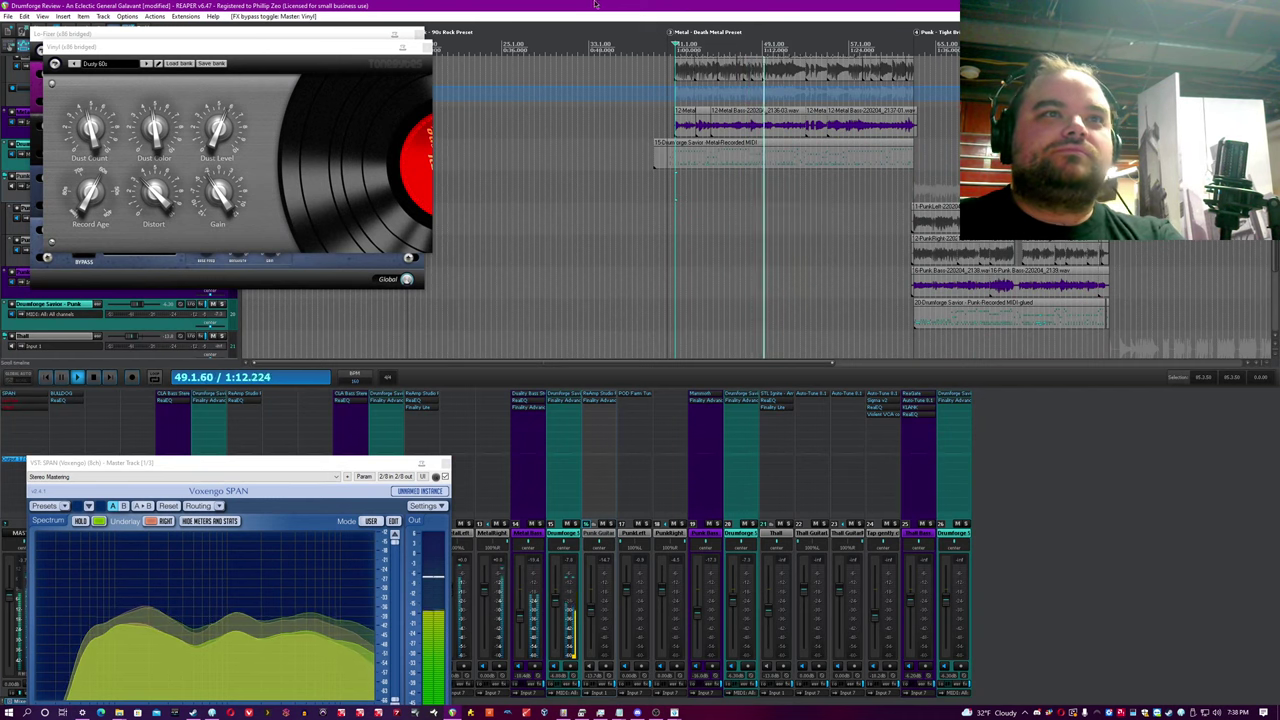
key("space")
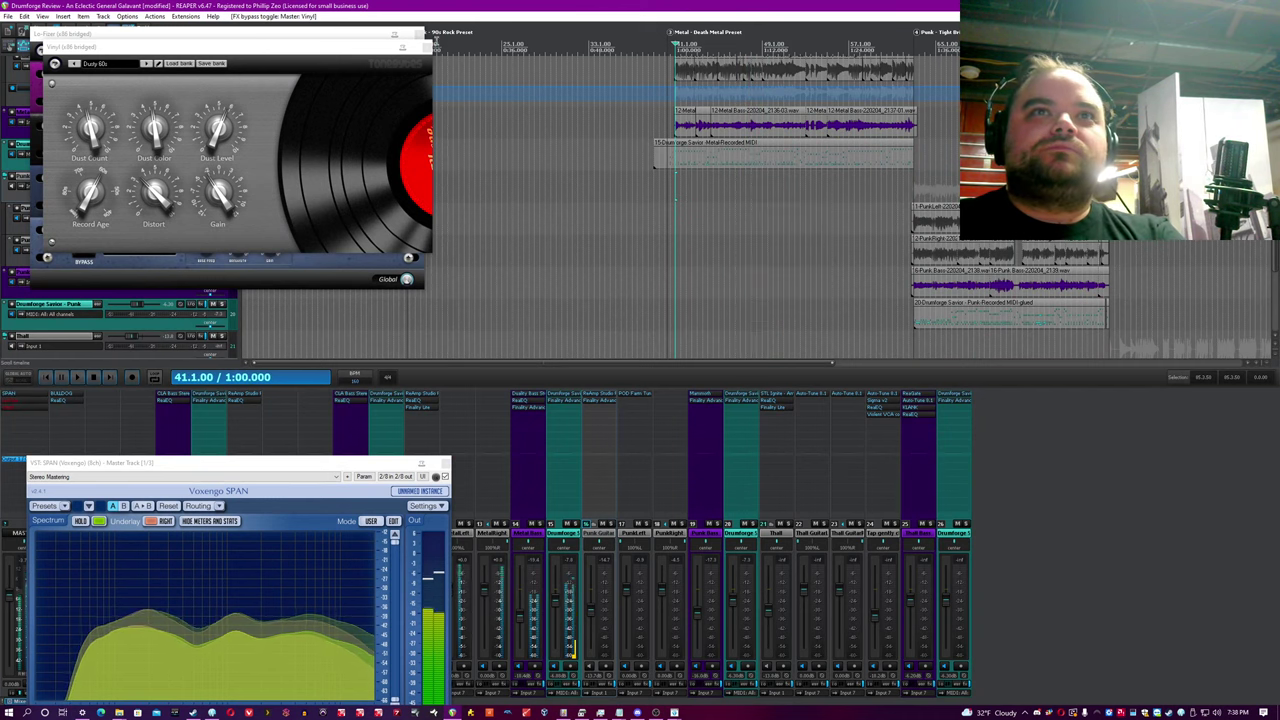
left_click(427, 48)
left_click(420, 34)
left_click(427, 47)
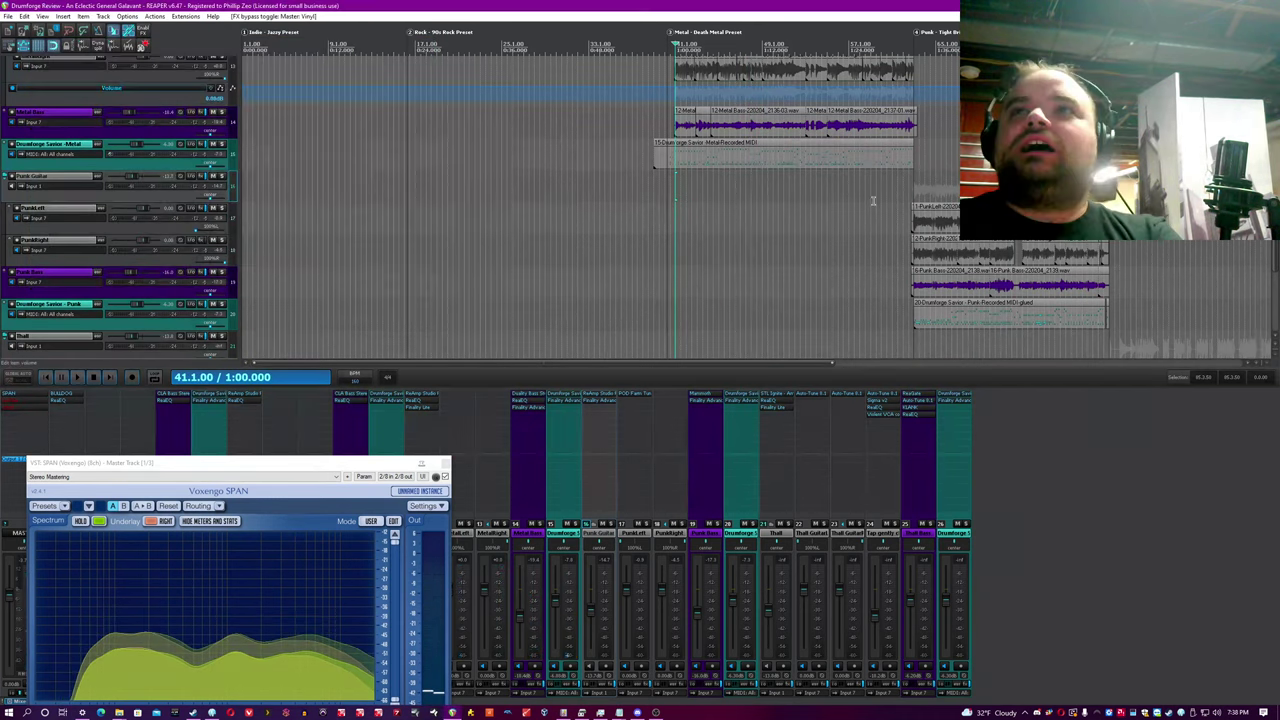
Step: Move the edit cursor to 62.4.50, just before the Punk - Tight Bright and Clicky Preset marker
left_click(871, 201)
scroll(871, 201, "up", 3)
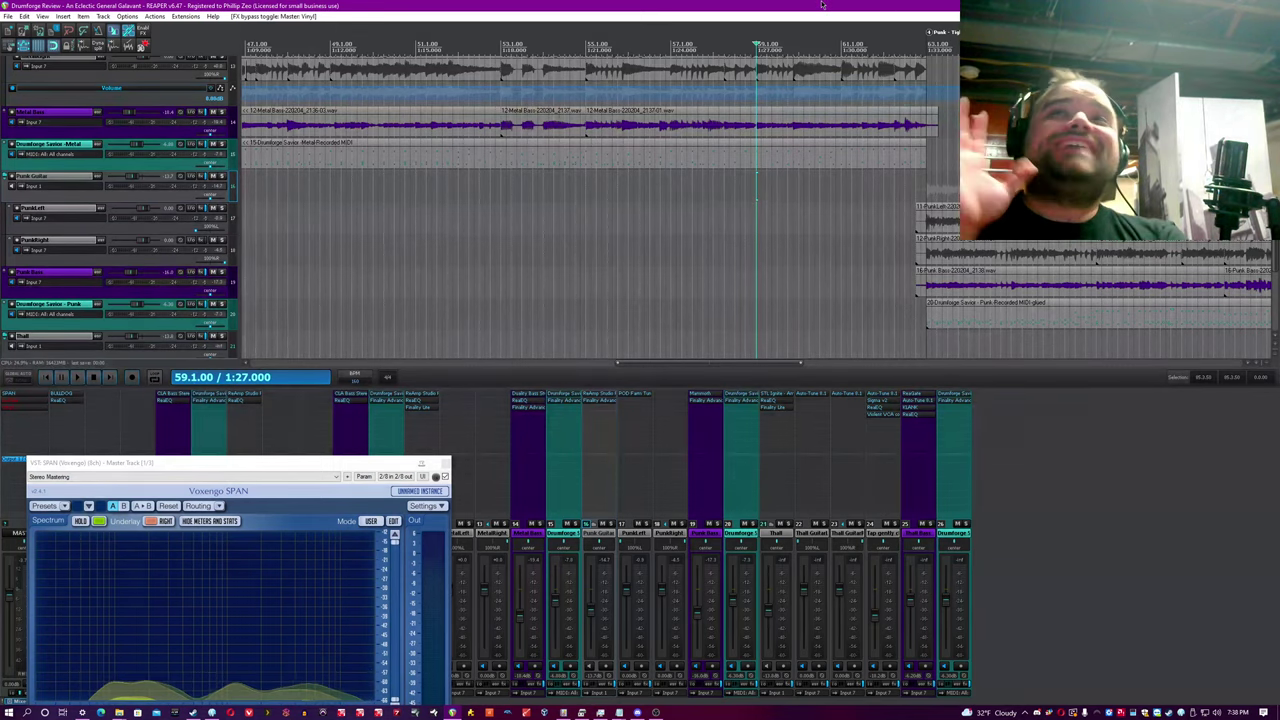
left_click(903, 175)
scroll(903, 175, "up", 3)
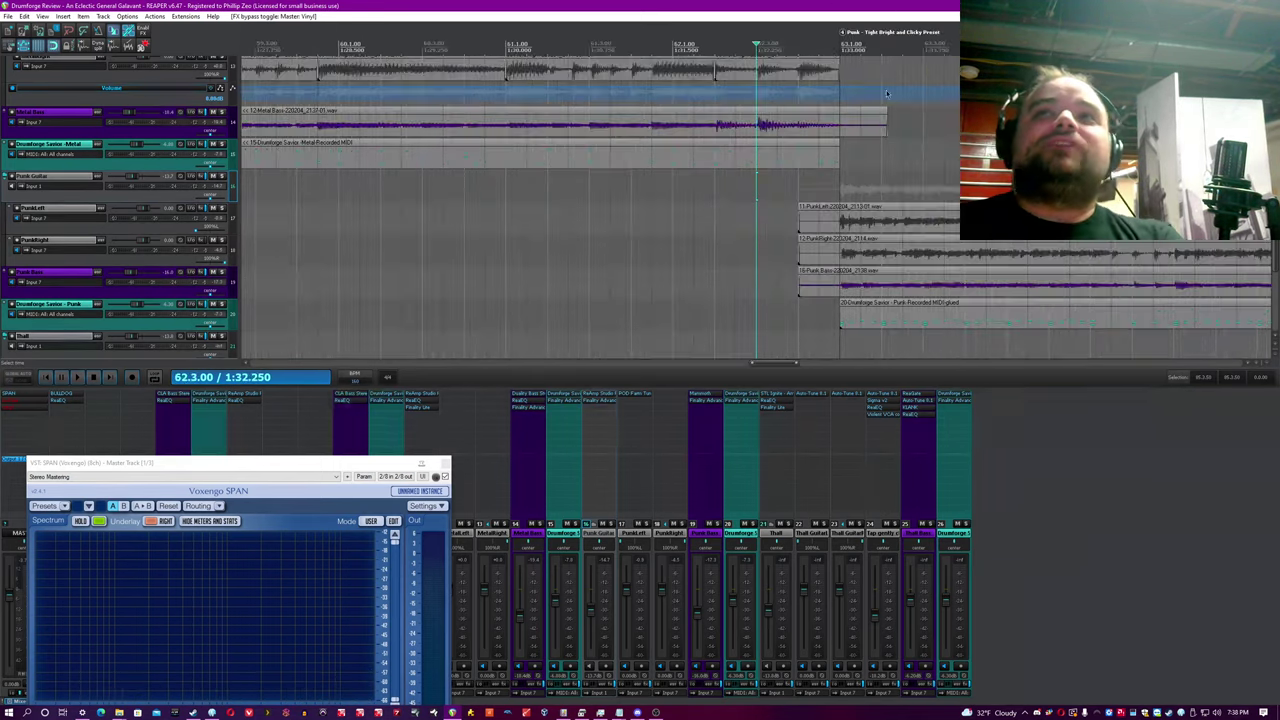
left_click(798, 182)
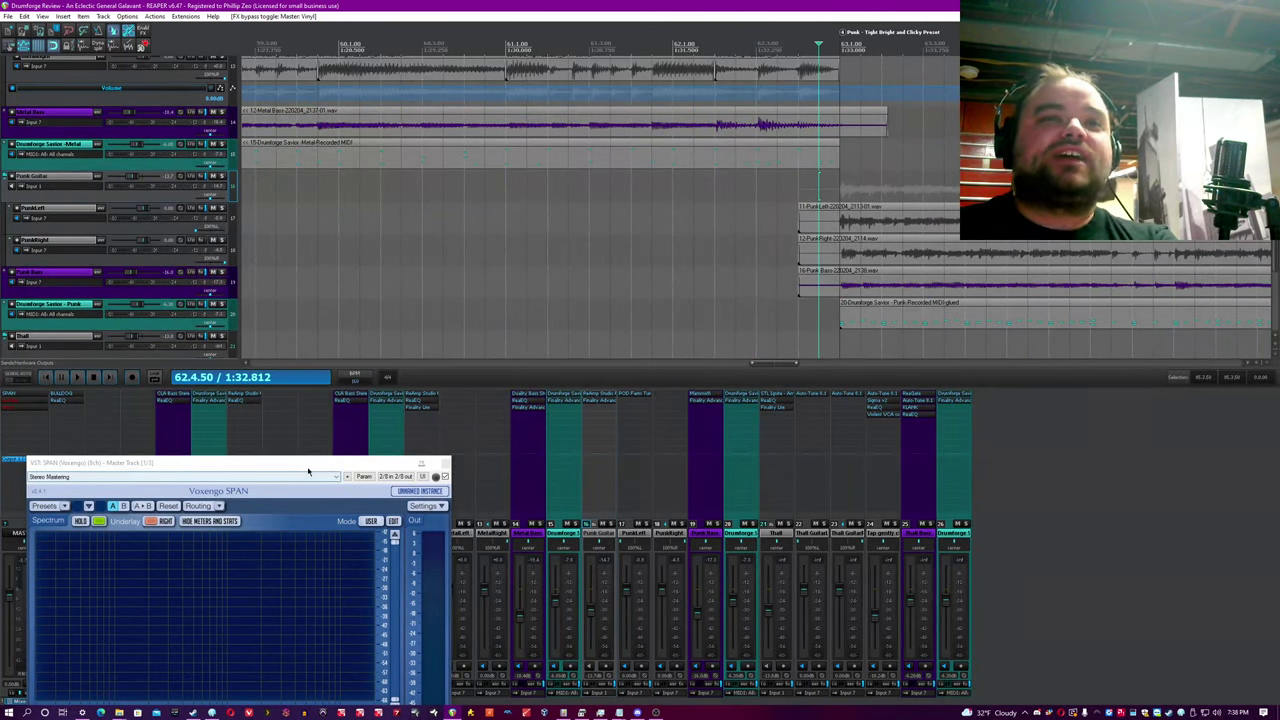
Step: Reposition the SPAN window and open Drumforge Savior from the punk drum track
left_click_drag(305, 463, 293, 425)
left_click(425, 5)
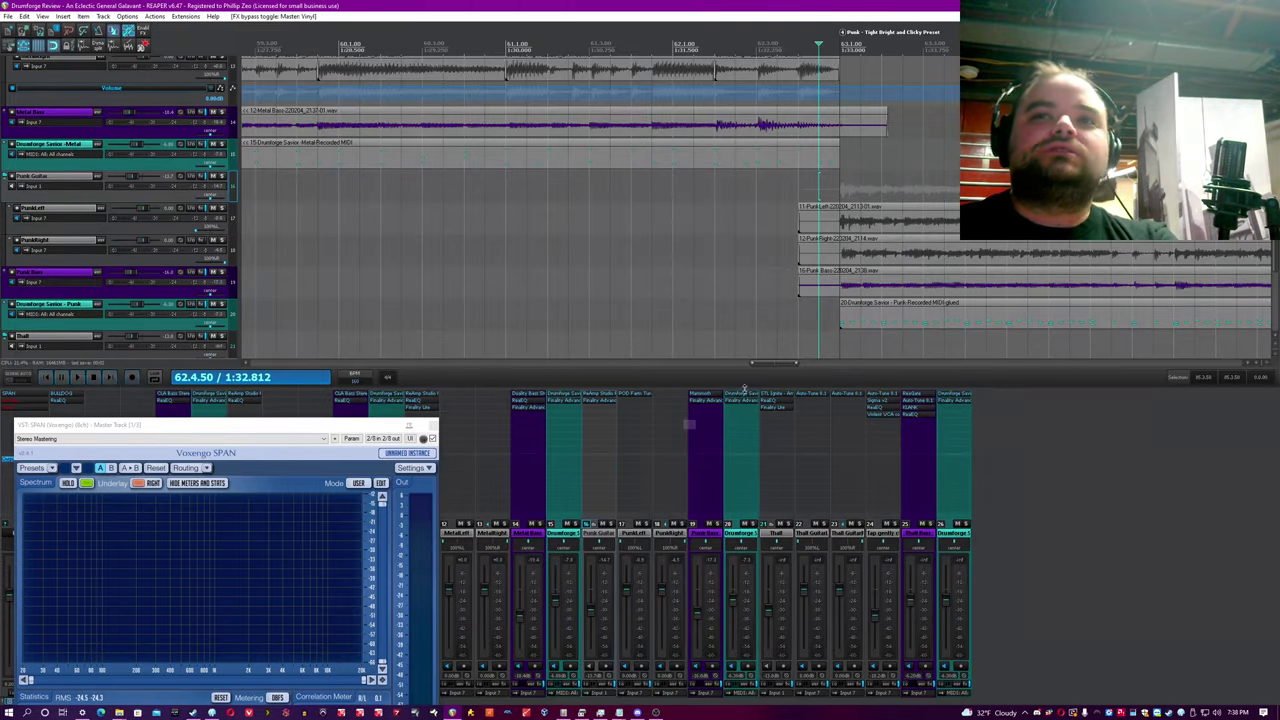
left_click(746, 400)
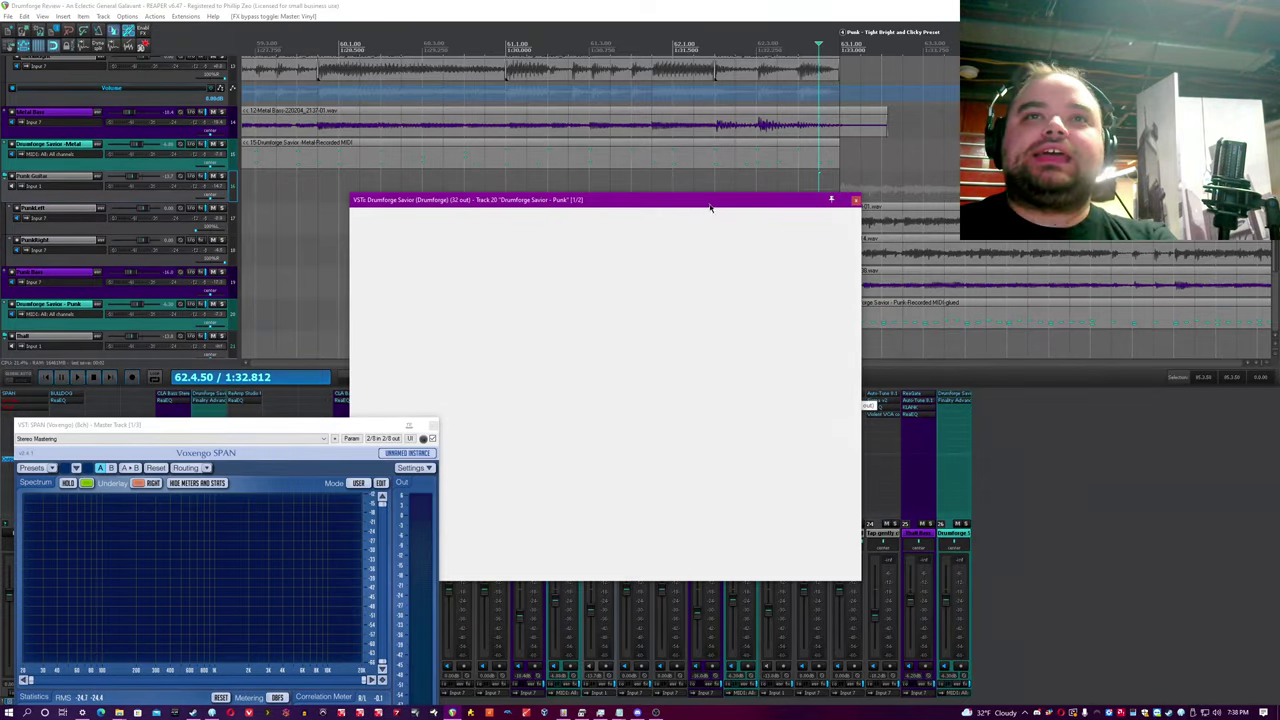
left_click(706, 4)
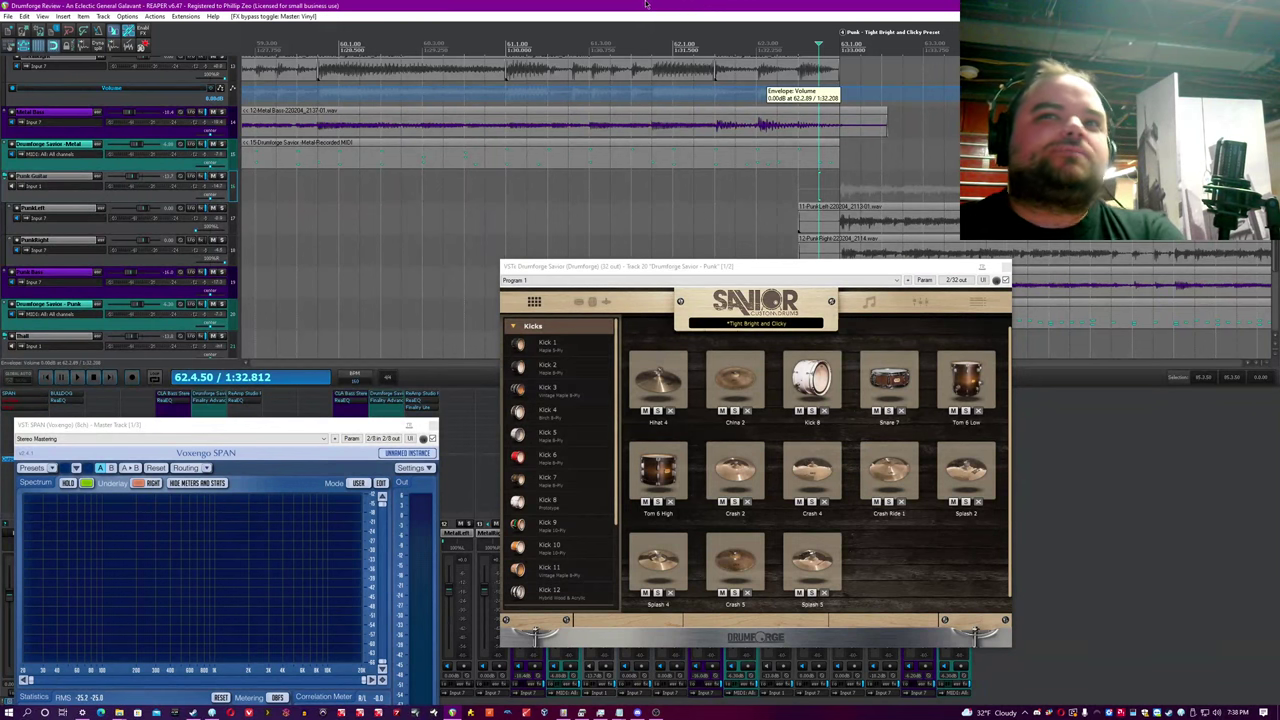
Step: Play the full punk mix with the Tight Bright and Clicky kit, keeping the Savior window clear of the punk tracks
key("space")
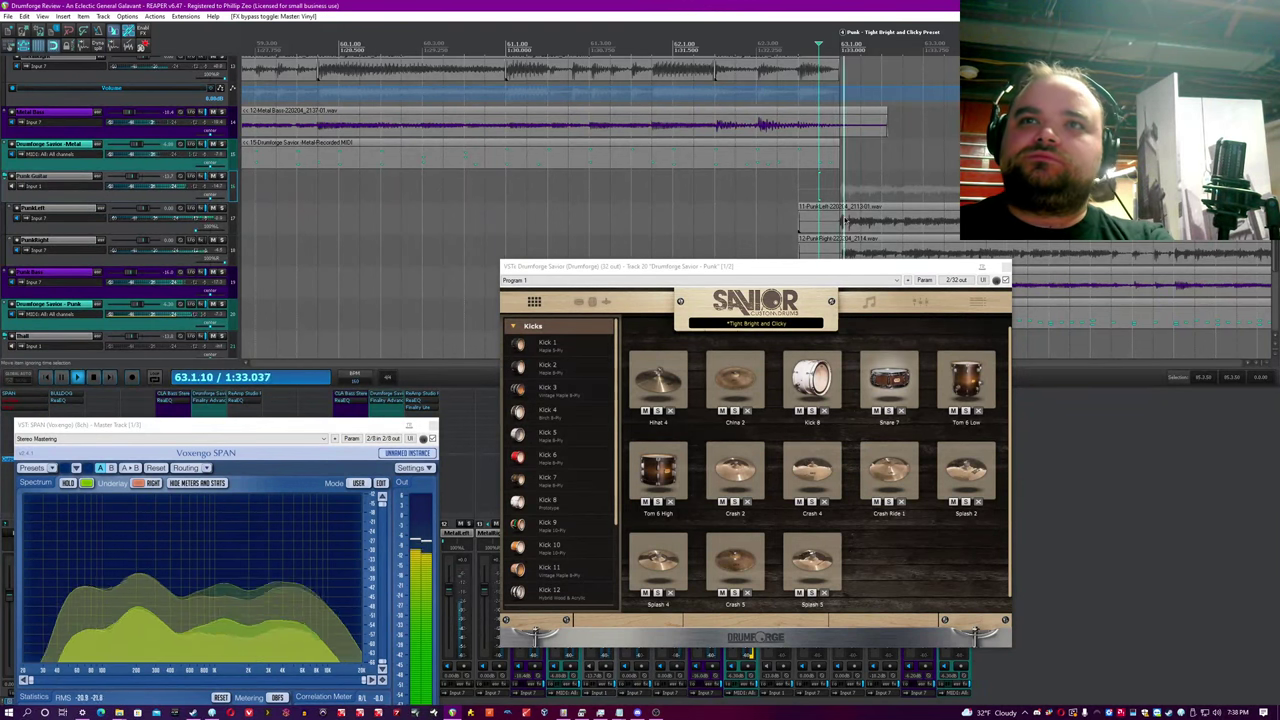
left_click_drag(760, 266, 884, 319)
left_click(617, 4)
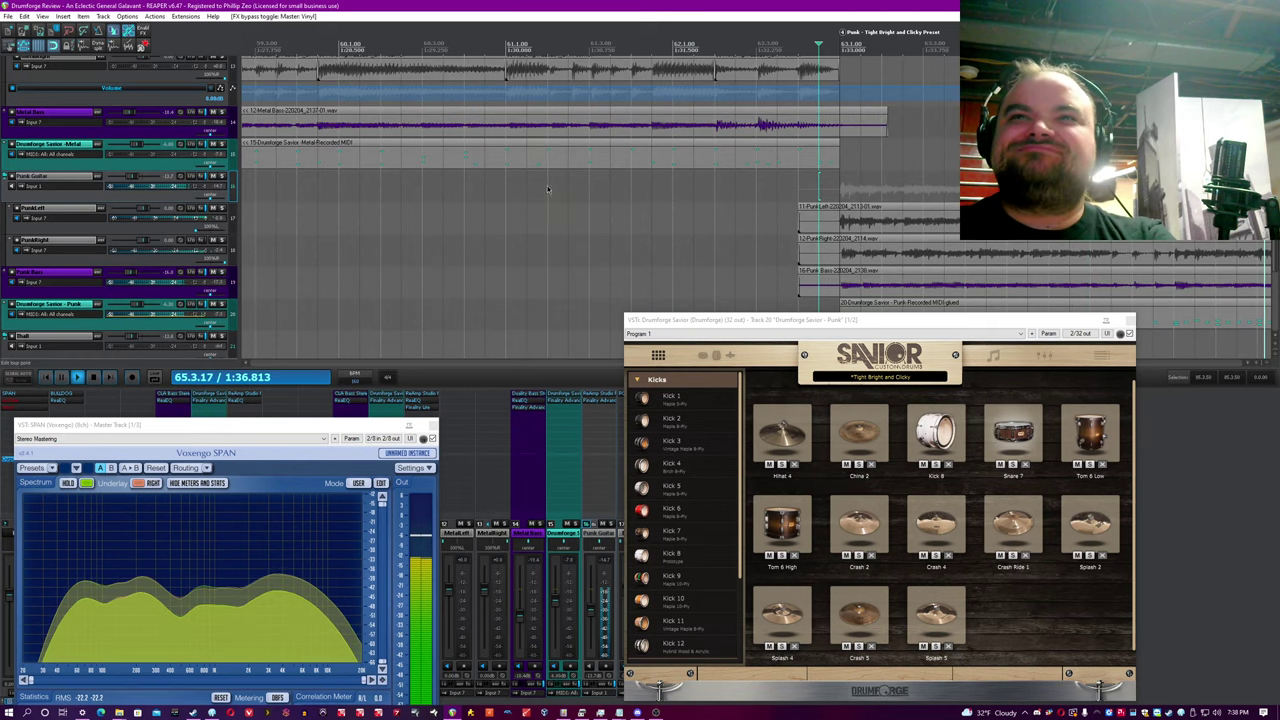
key("minus")
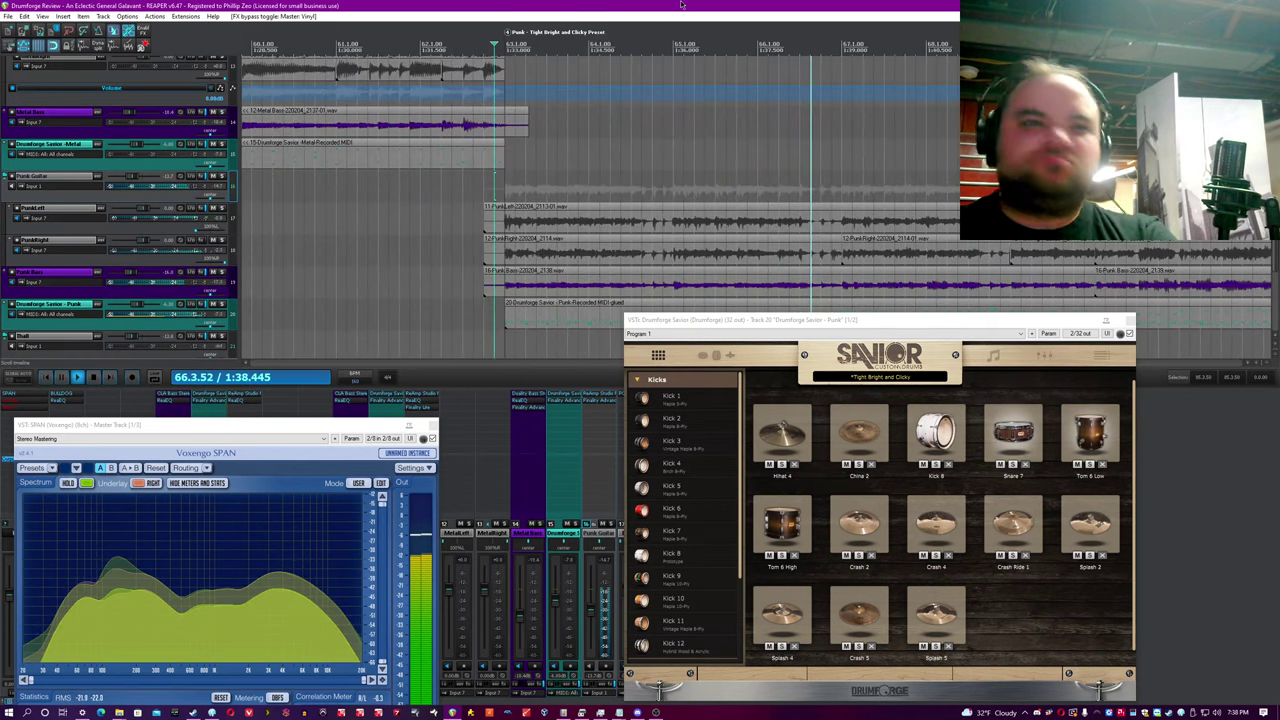
left_click_drag(938, 319, 1030, 319)
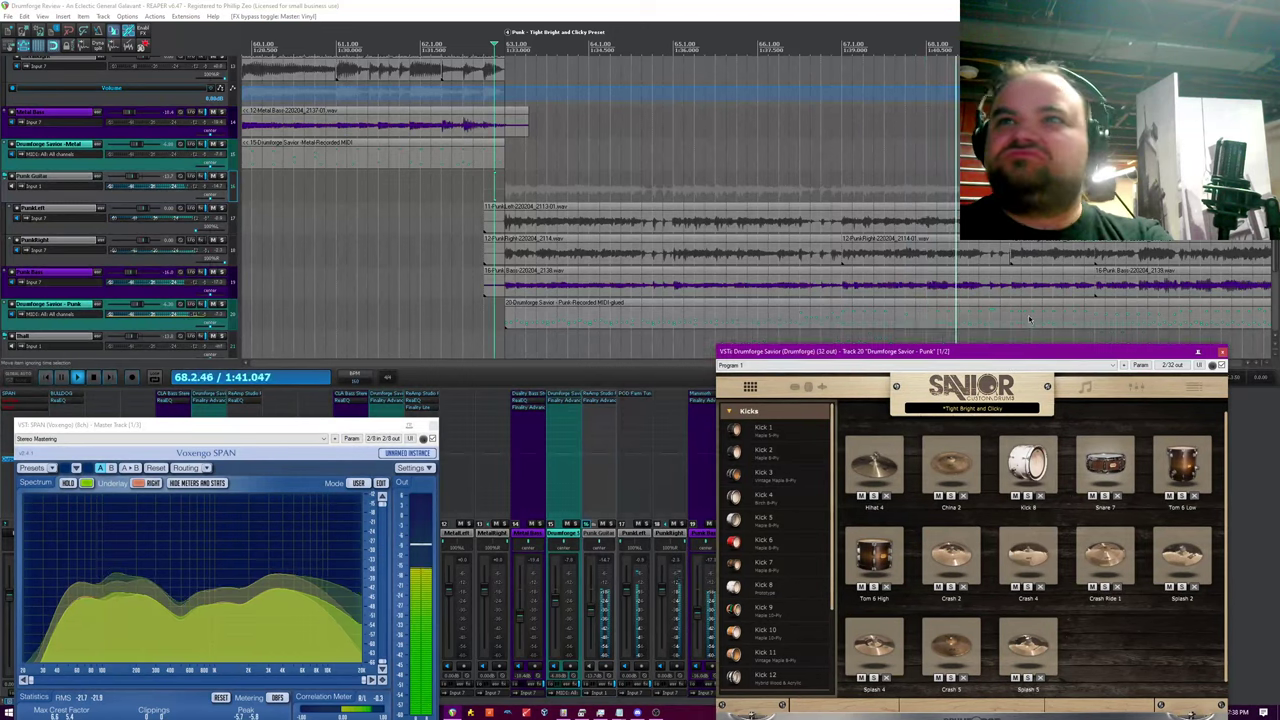
left_click(1030, 319)
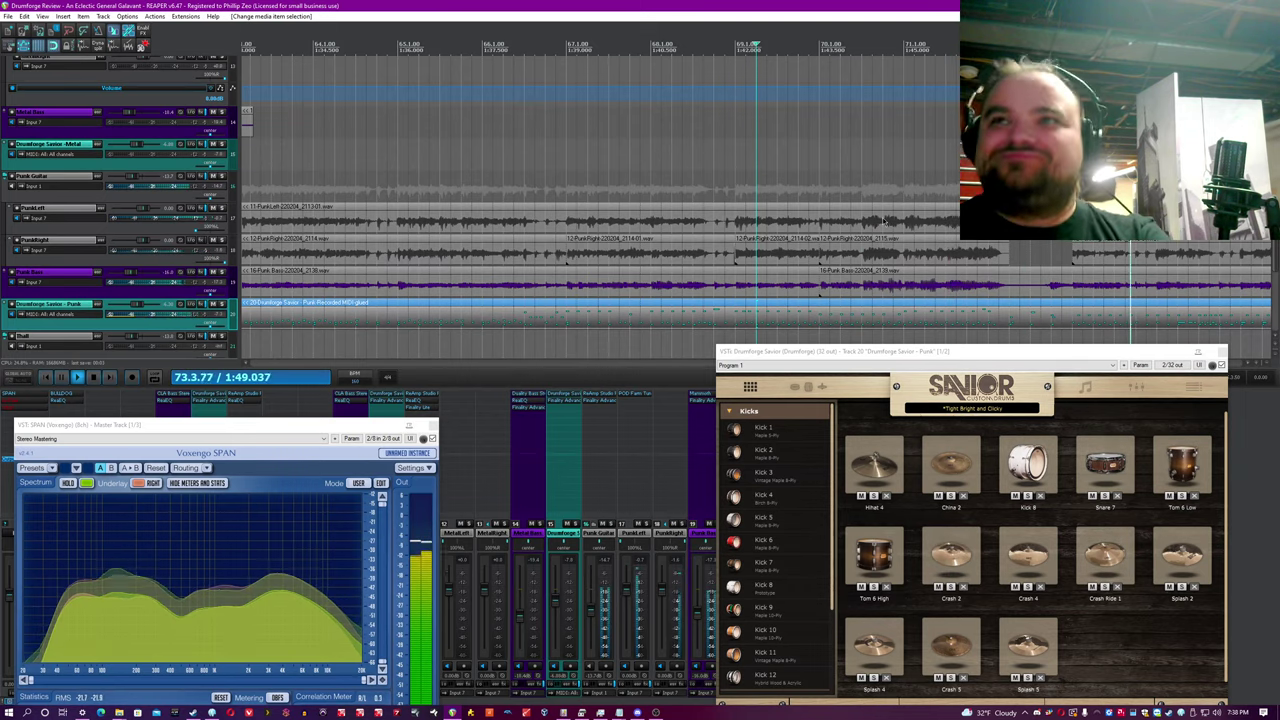
scroll(1025, 287, "down", 2)
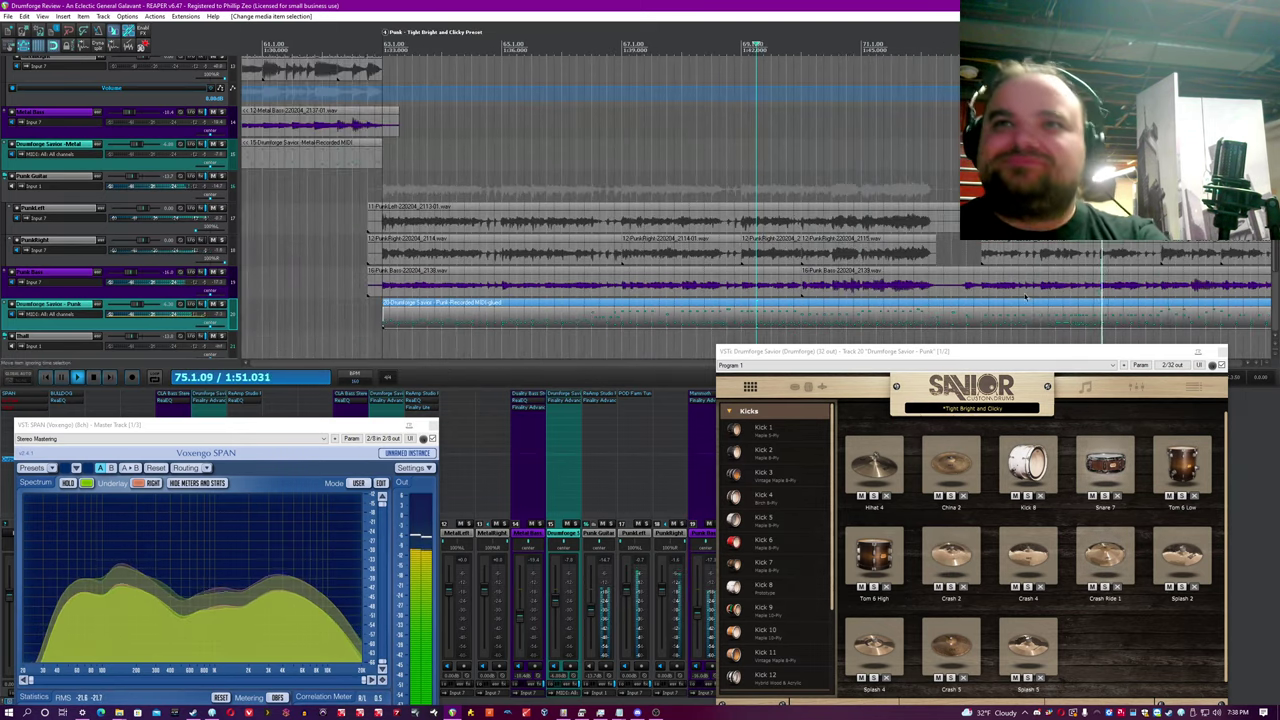
scroll(1025, 287, "up", 3)
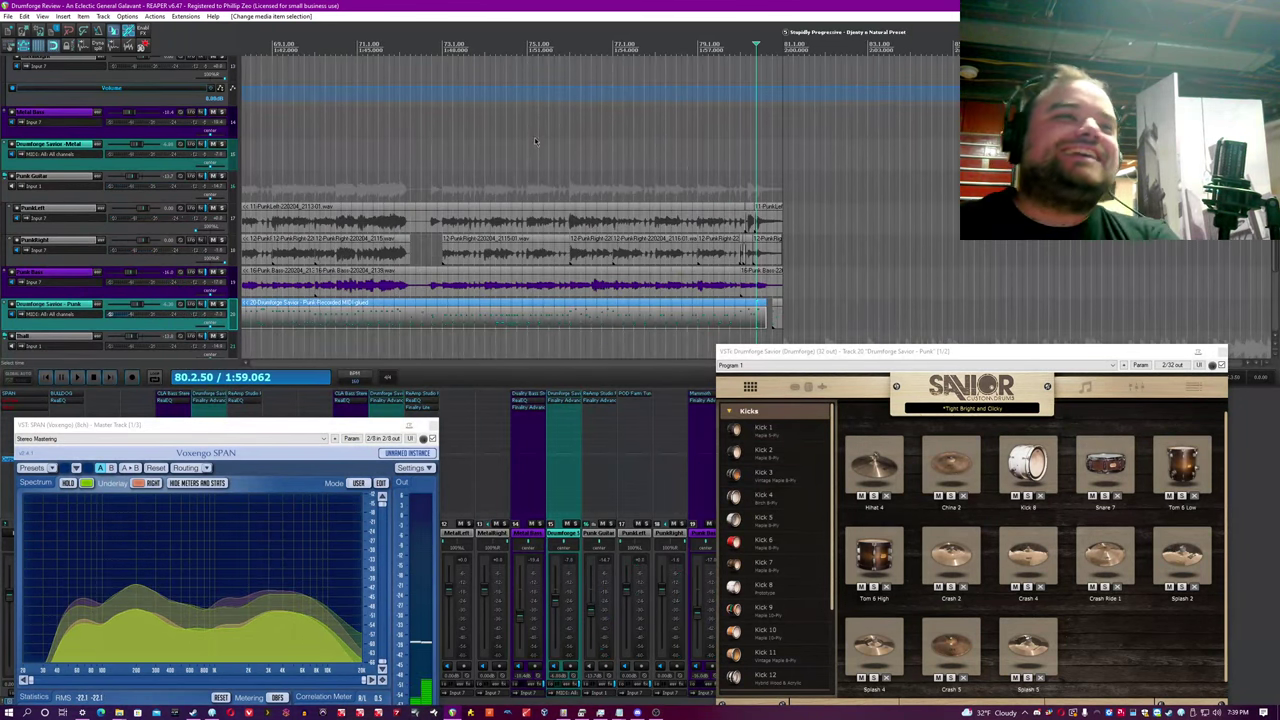
Step: Return the edit cursor to bar 63.1.00 at the punk marker and solo the Drumforge Savior - Punk track
scroll(534, 137, "down", 3)
left_click(383, 335)
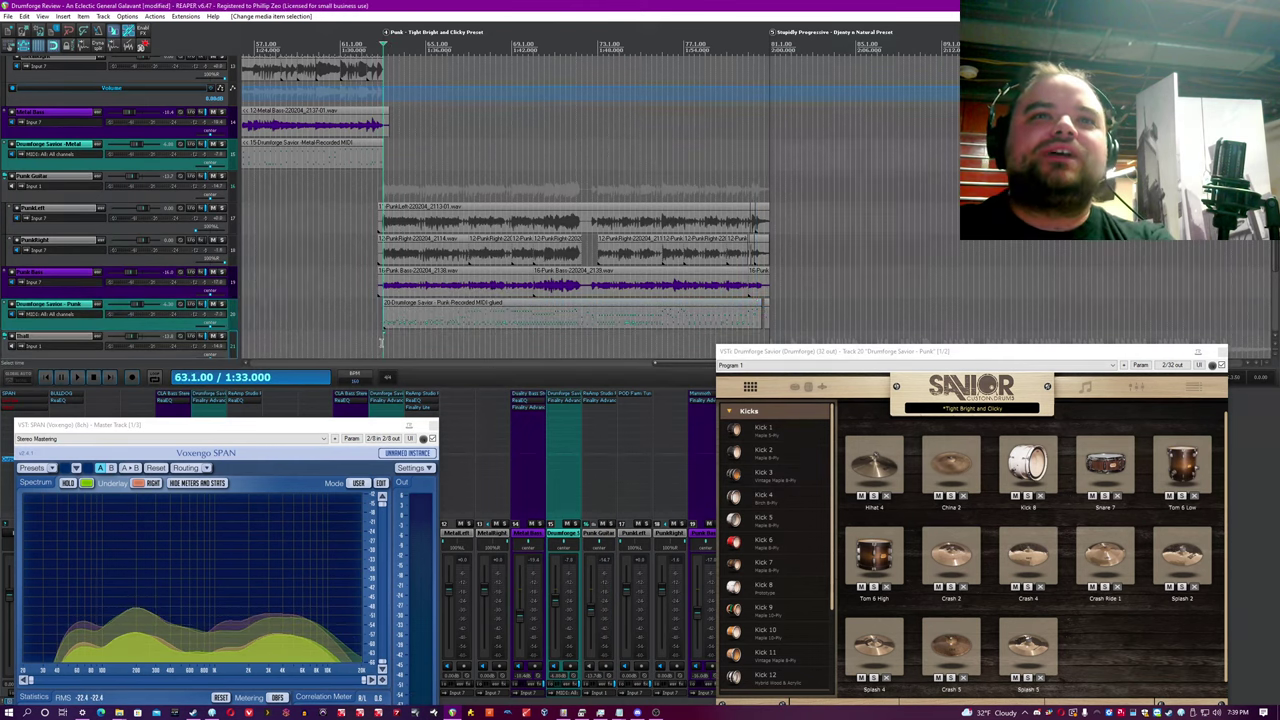
left_click(221, 304)
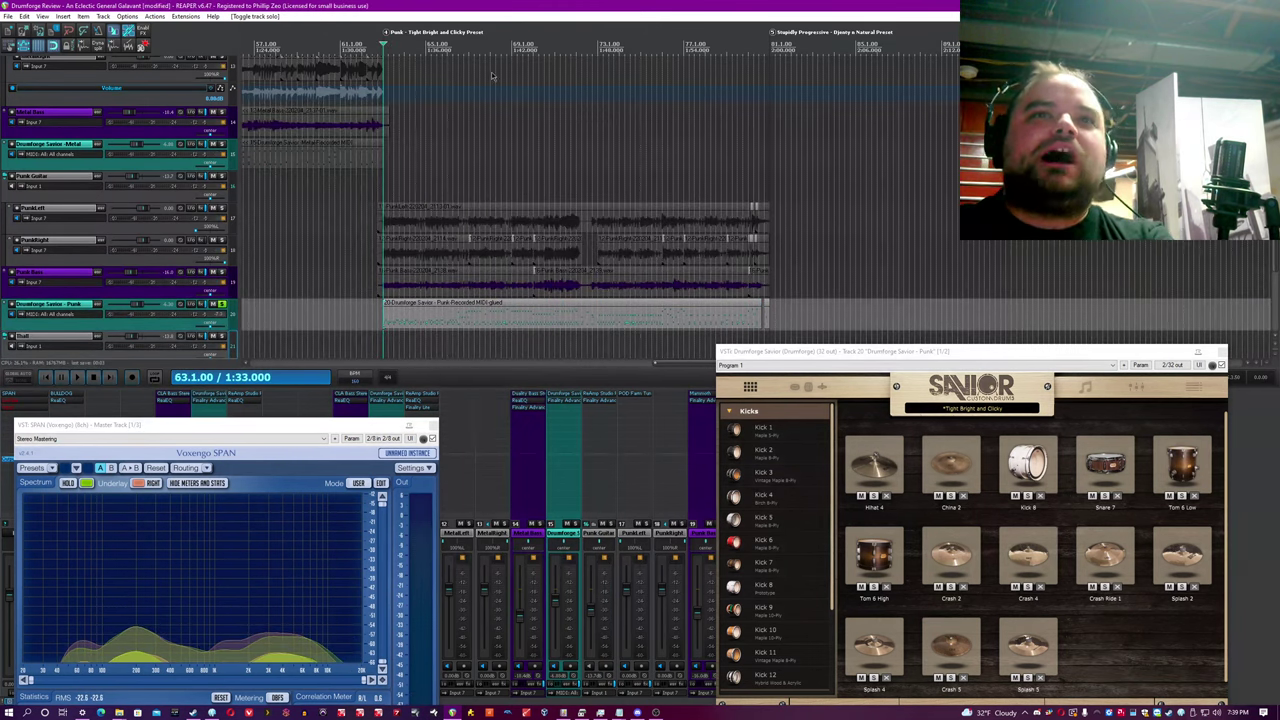
Step: Play the soloed punk drums while stepping through Savior's individual drums from the TRX hi-hat to the Prototype 24x12 kick
key("space")
left_click_drag(840, 352, 744, 216)
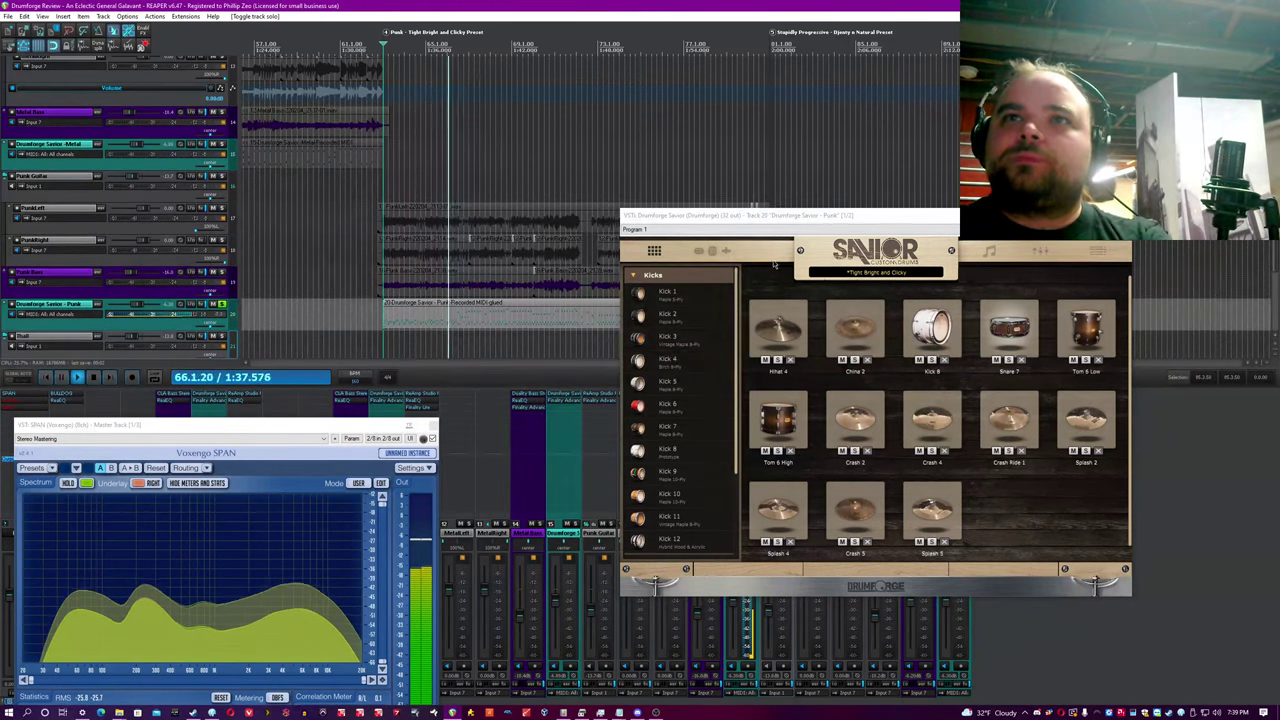
left_click(712, 251)
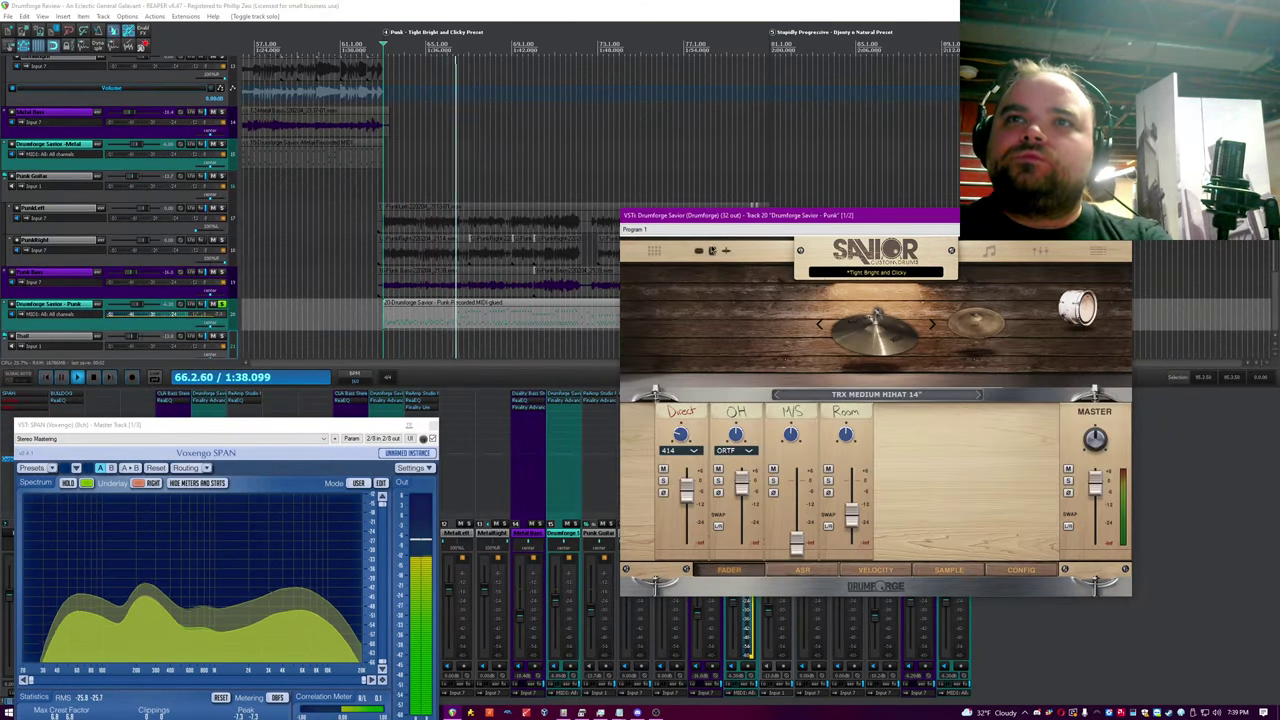
left_click(930, 324)
left_click(930, 324)
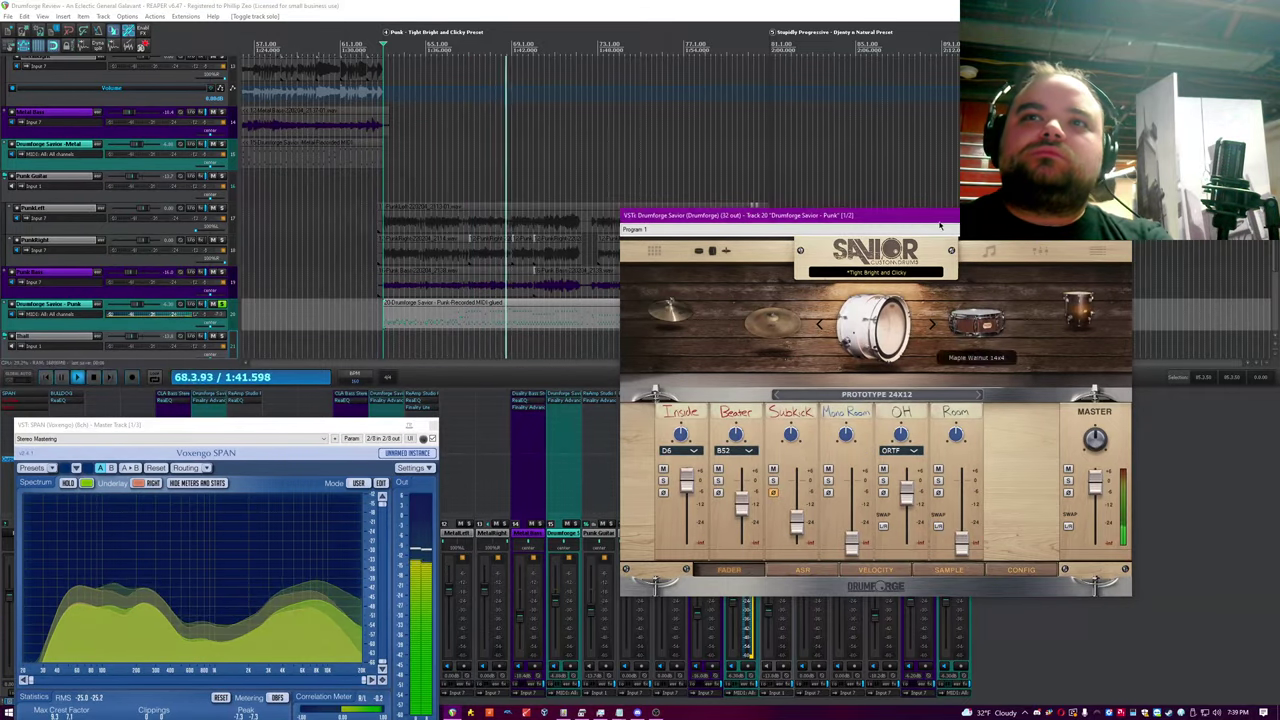
left_click(932, 5)
key("space")
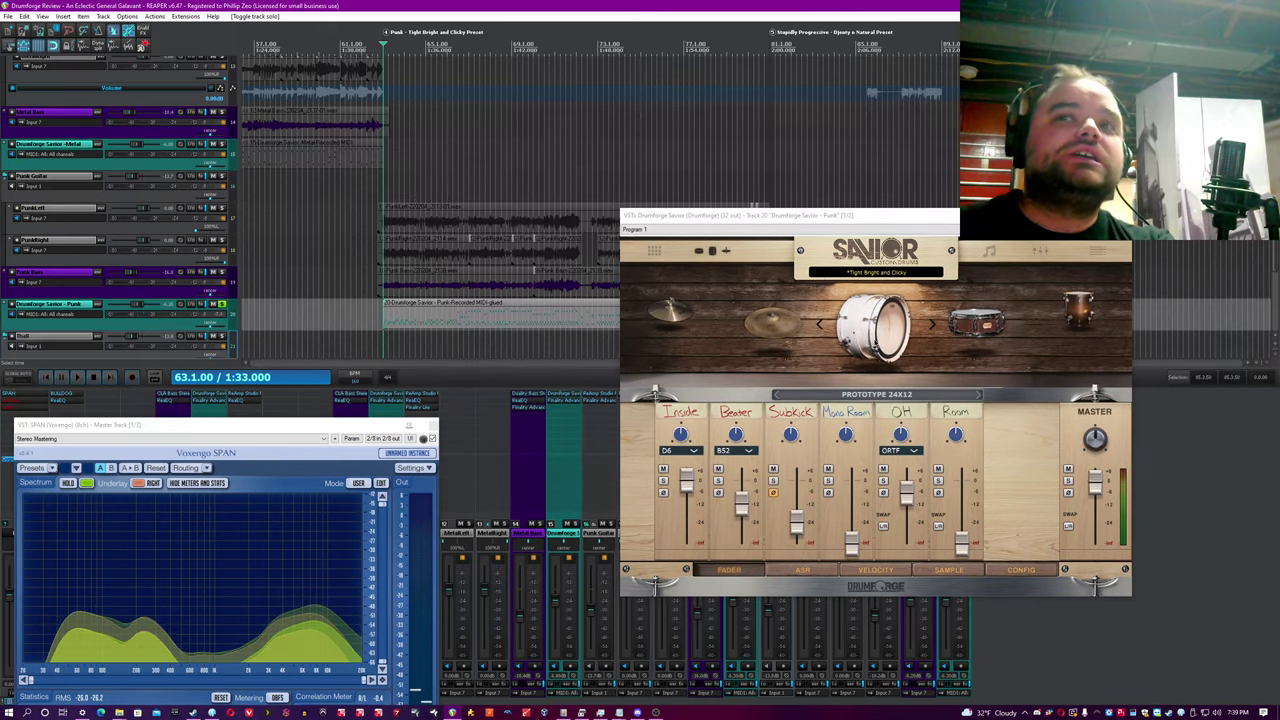
Step: Audition the Prototype 24x12 kick drum in Drumforge Savior
left_click(884, 314)
left_click(881, 314)
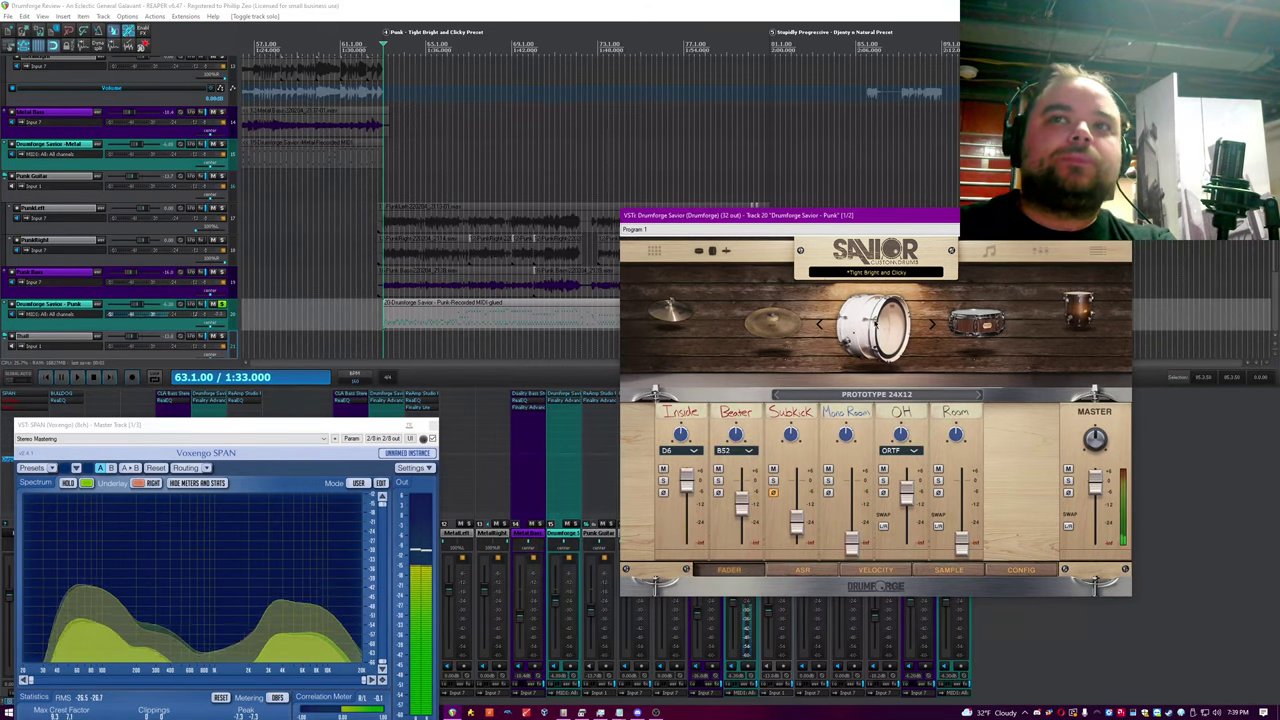
left_click(873, 322)
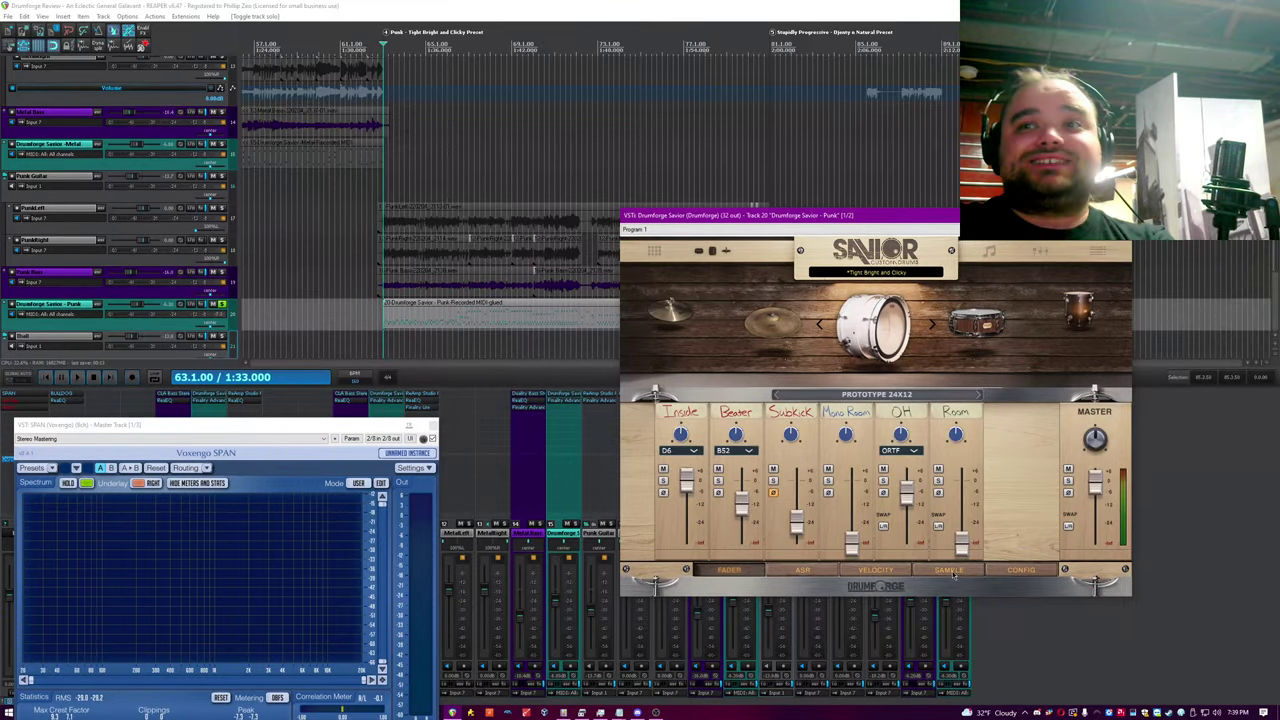
Step: Review the kick's Sample and Config pages in Drumforge Savior, and return to its Fader page
left_click(950, 570)
left_click(1015, 570)
left_click(801, 484)
left_click(817, 516)
left_click(731, 570)
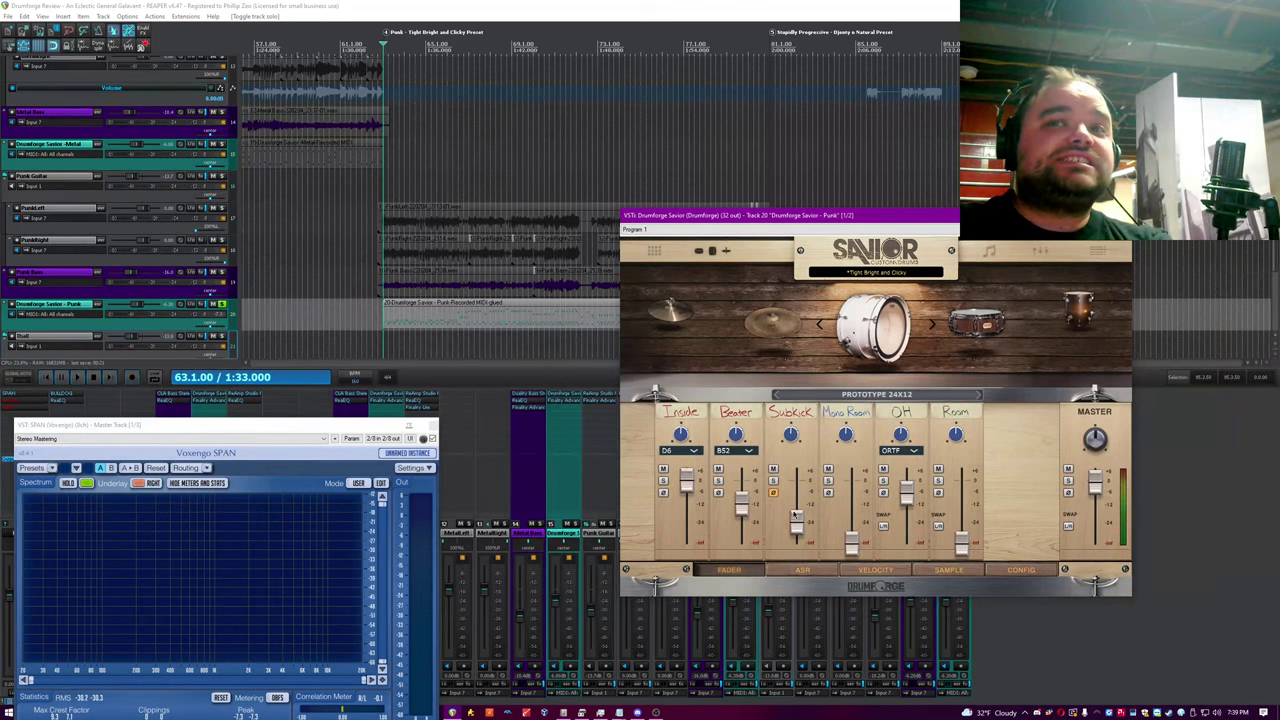
left_click(681, 5)
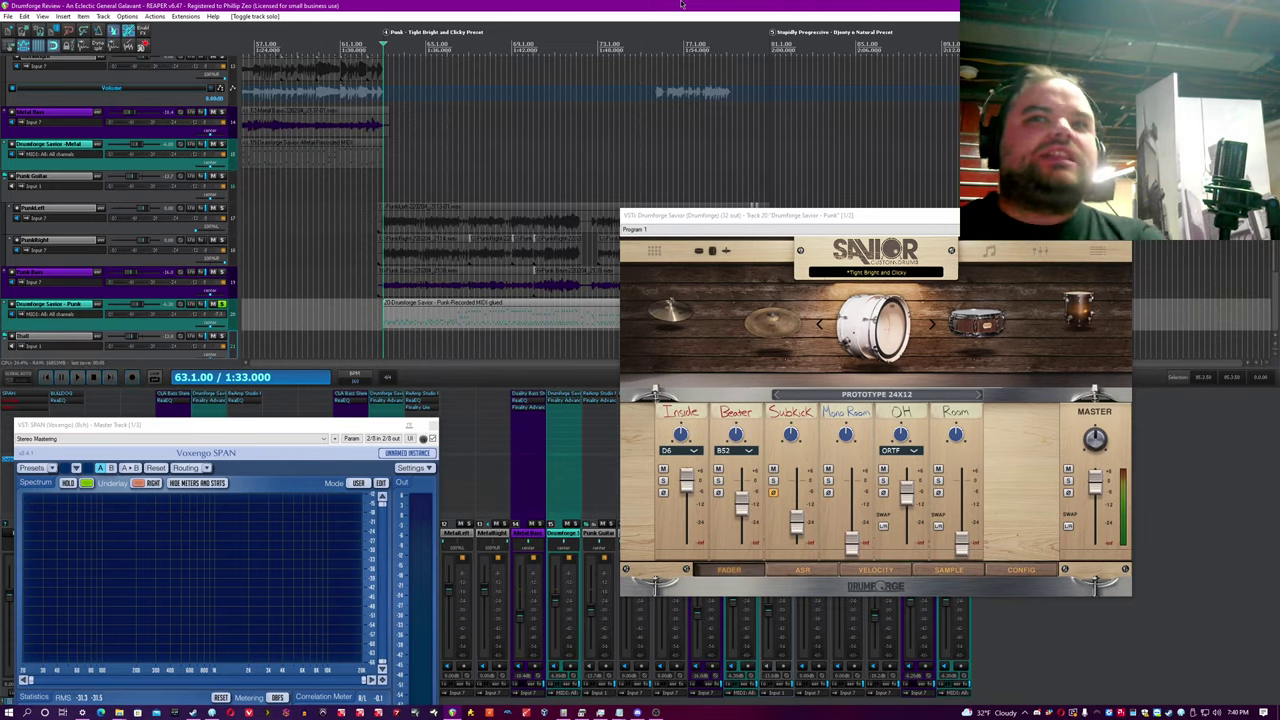
Step: Audition the Maple Walnut 14x4 snare, go back to the kick for comparison, and reselect the snare
left_click(955, 336)
left_click(774, 5)
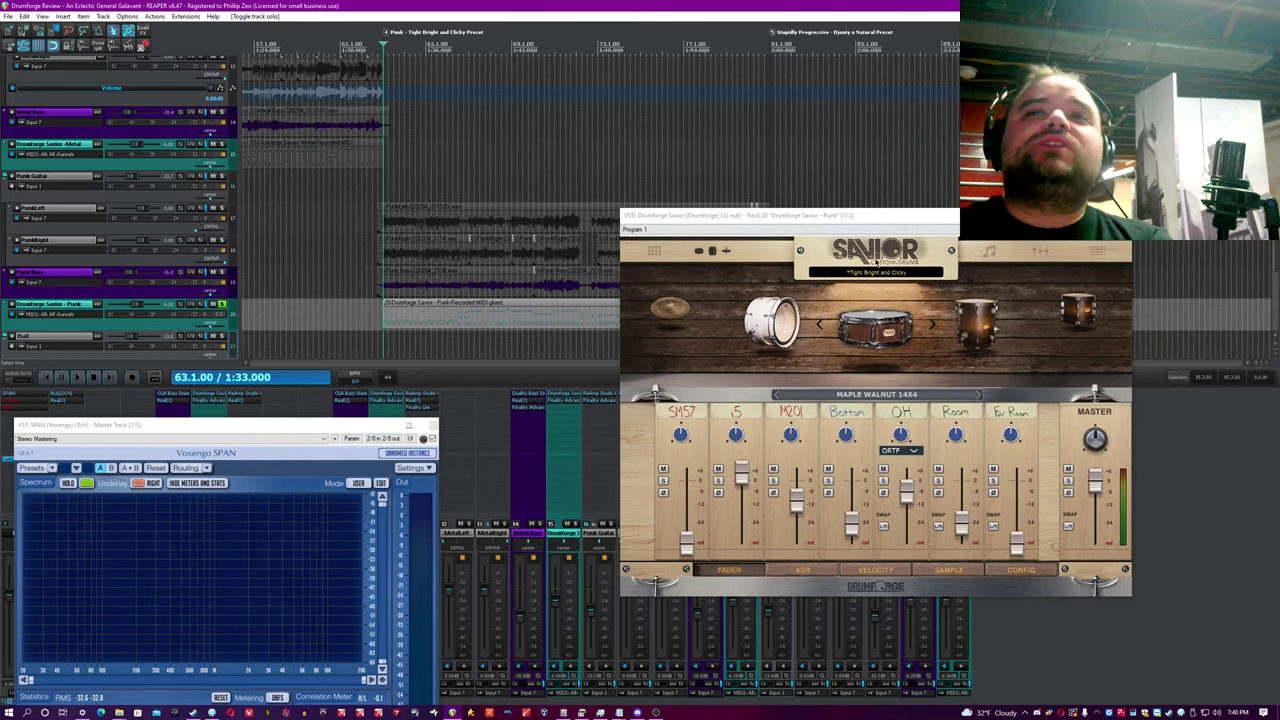
left_click(880, 318)
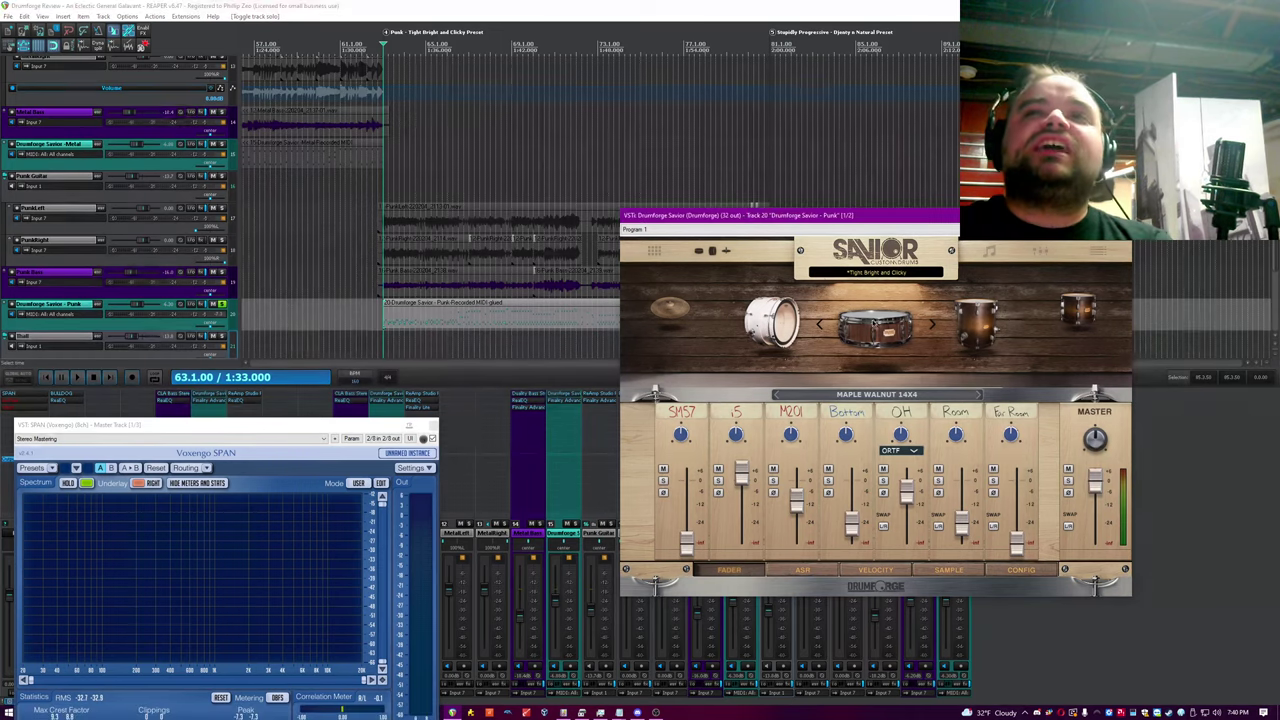
left_click(880, 273)
left_click(726, 282)
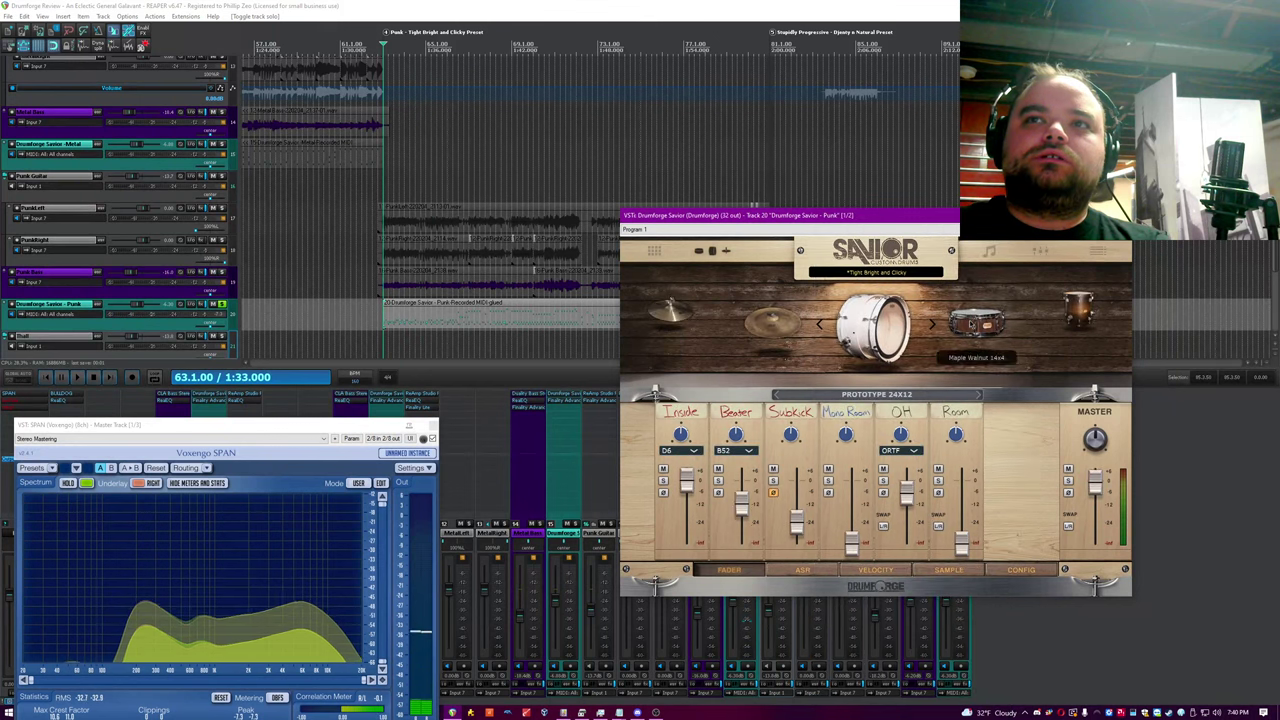
left_click(976, 322)
left_click(815, 4)
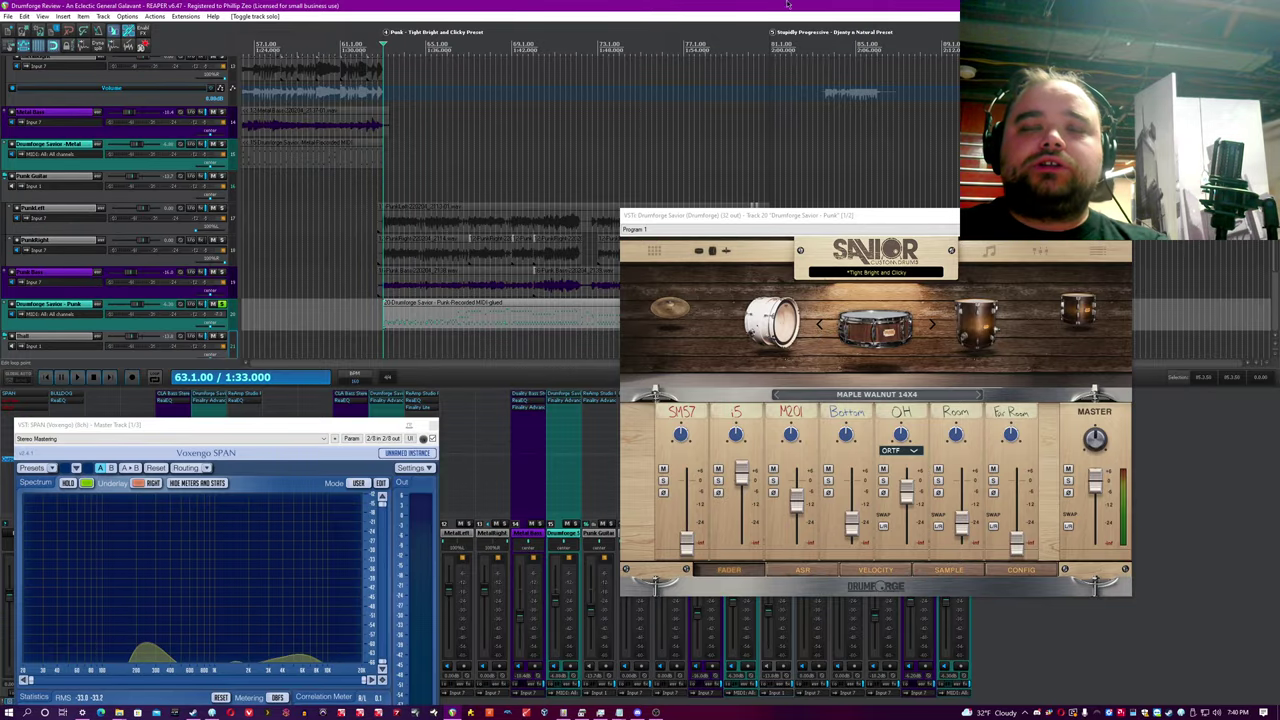
Step: Play the soloed punk drums while raising the snare's SM57 fader and pulling it back down, and stop playback
key("space")
left_click_drag(686, 549, 686, 472)
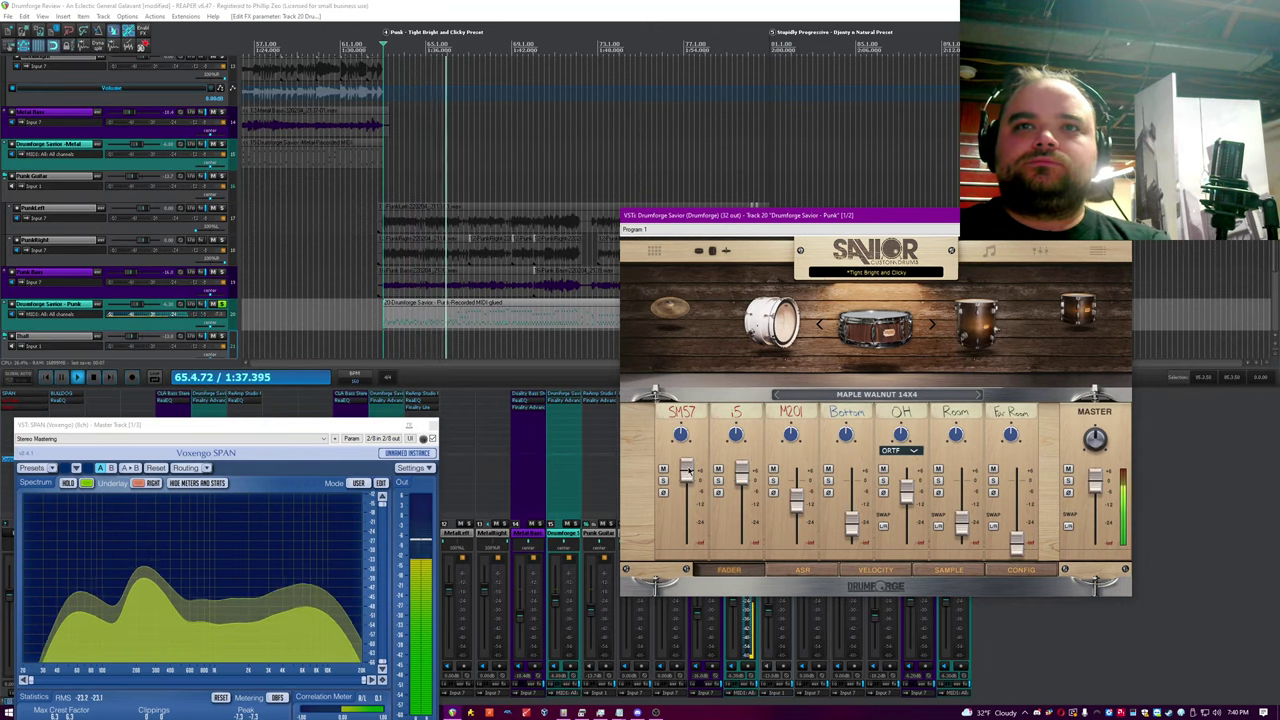
left_click_drag(688, 470, 688, 546)
left_click(644, 5)
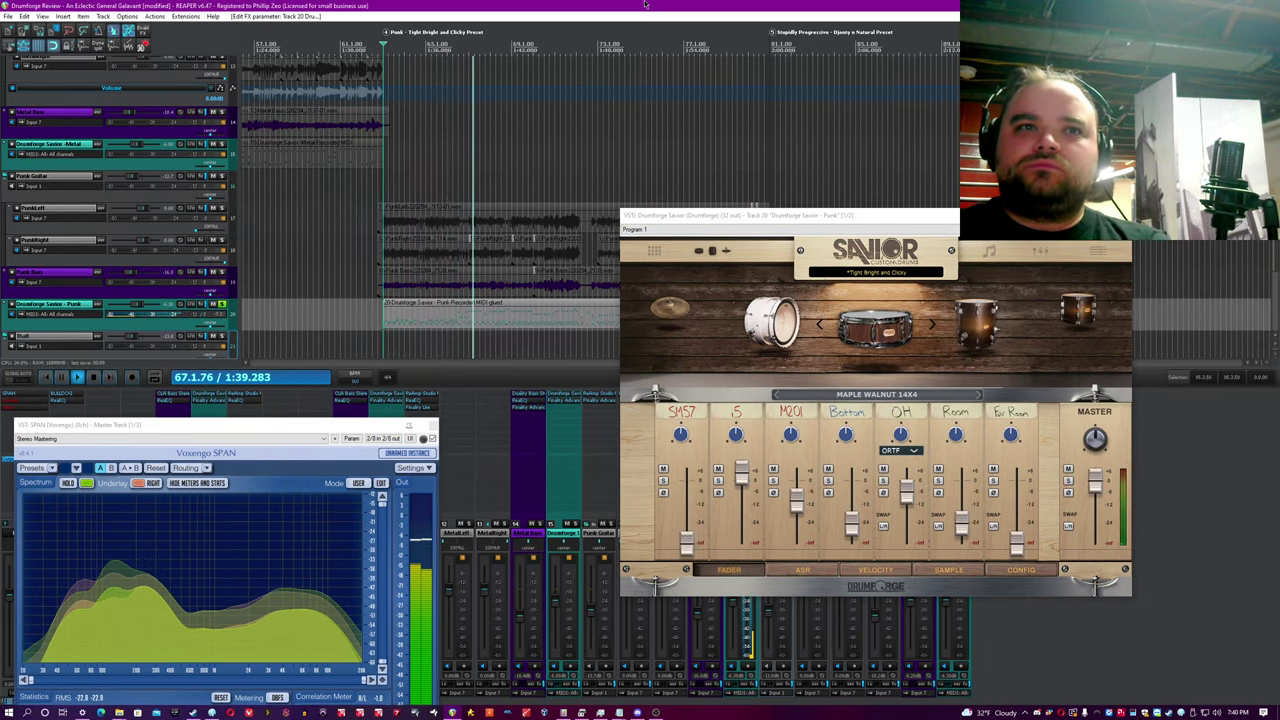
key("space")
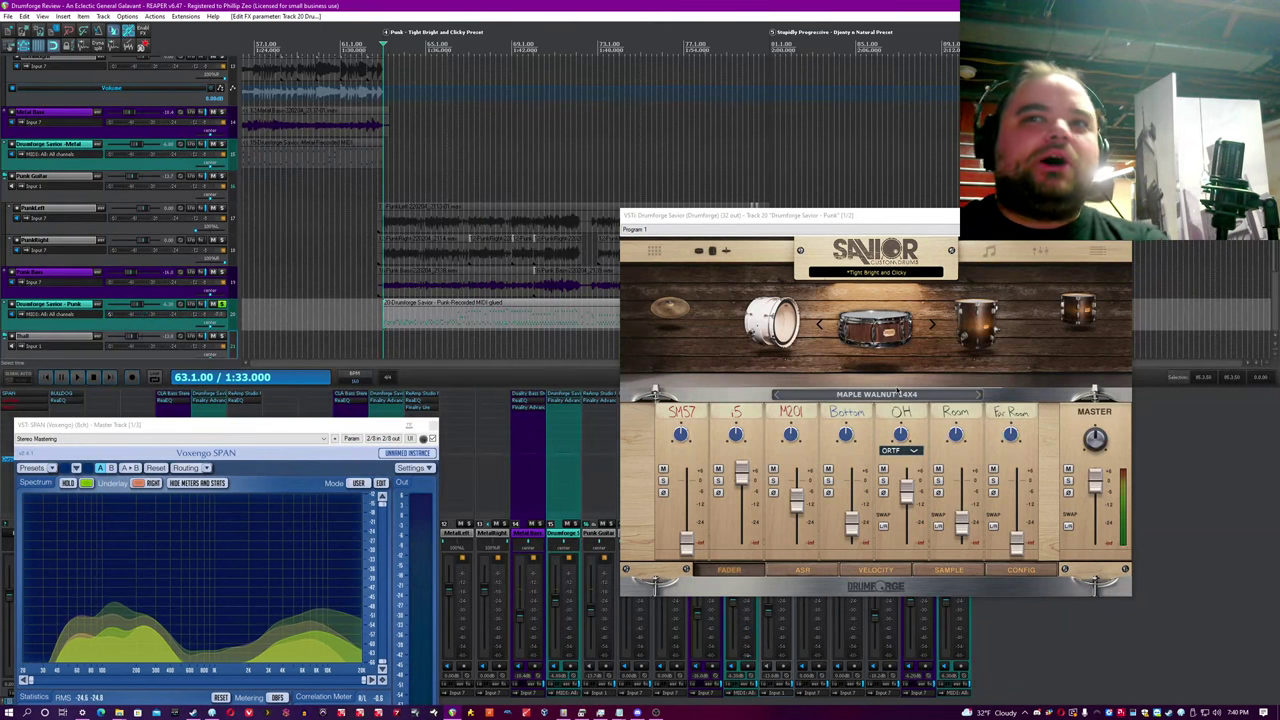
Step: Audition the 16x16 and 12x8 maple toms and check the 16x16 tom's Direct mic options, leaving 414 selected
left_click(976, 328)
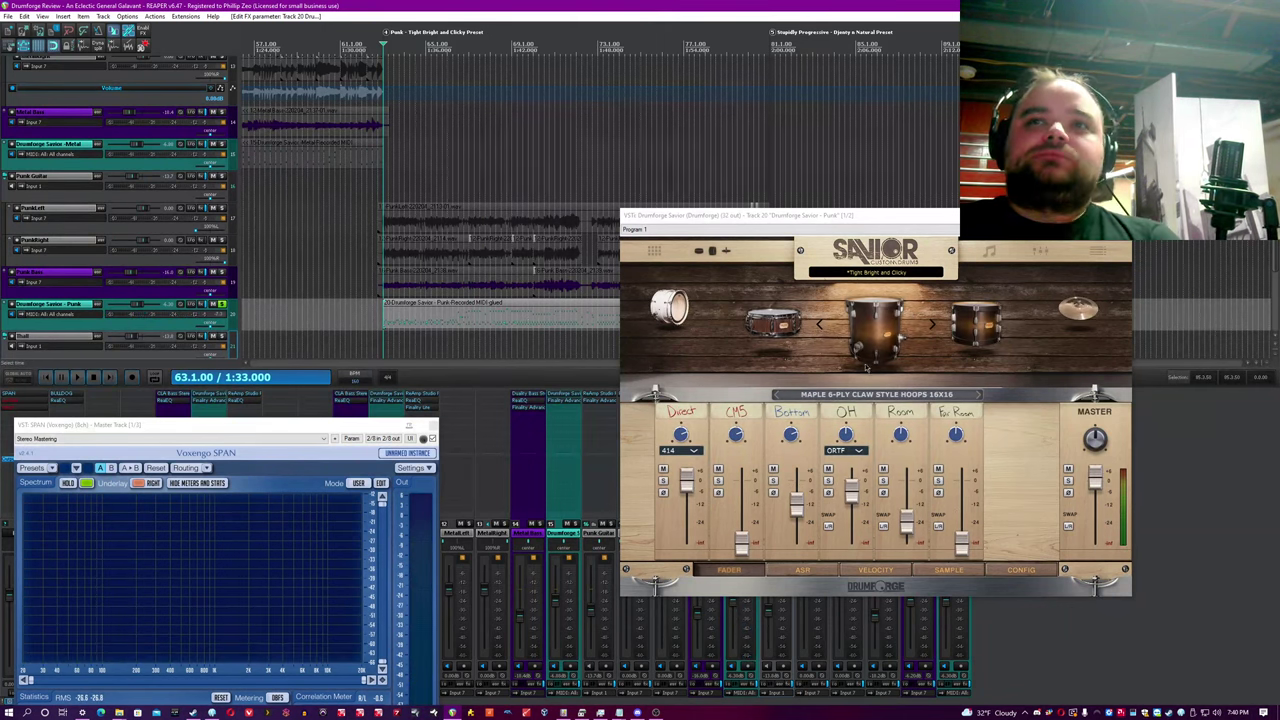
left_click(887, 304)
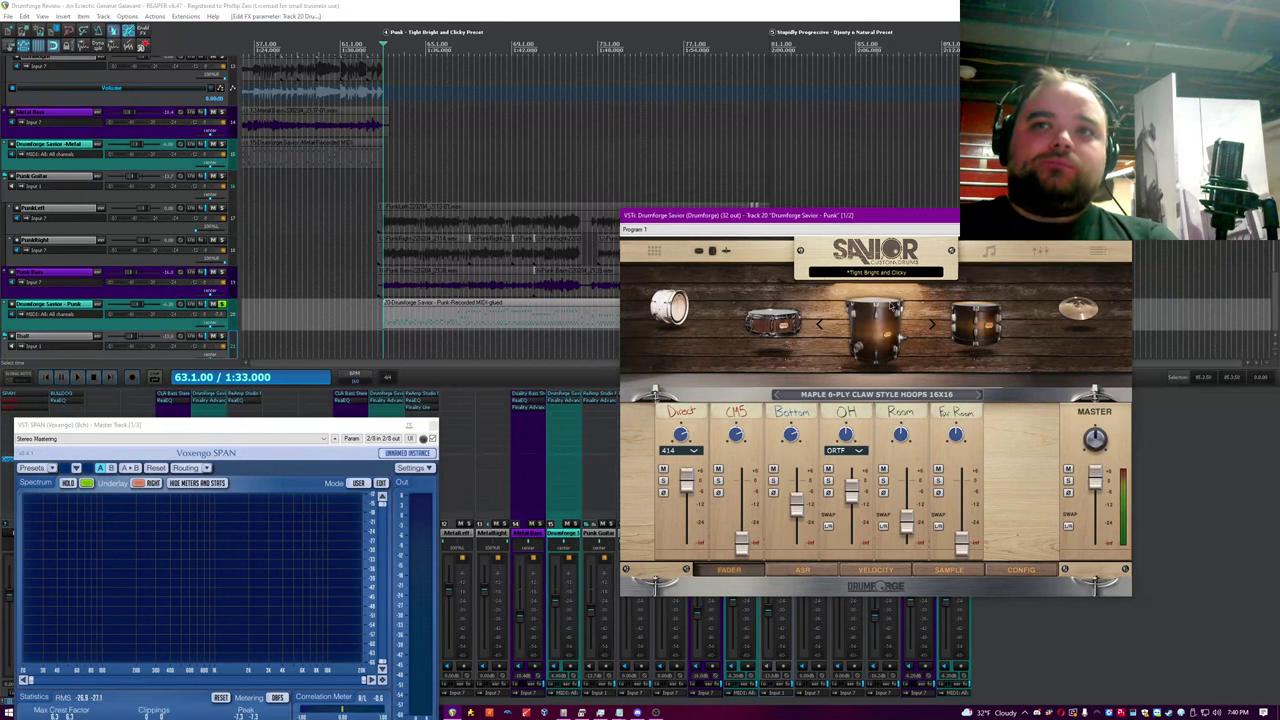
left_click(975, 333)
left_click(893, 306)
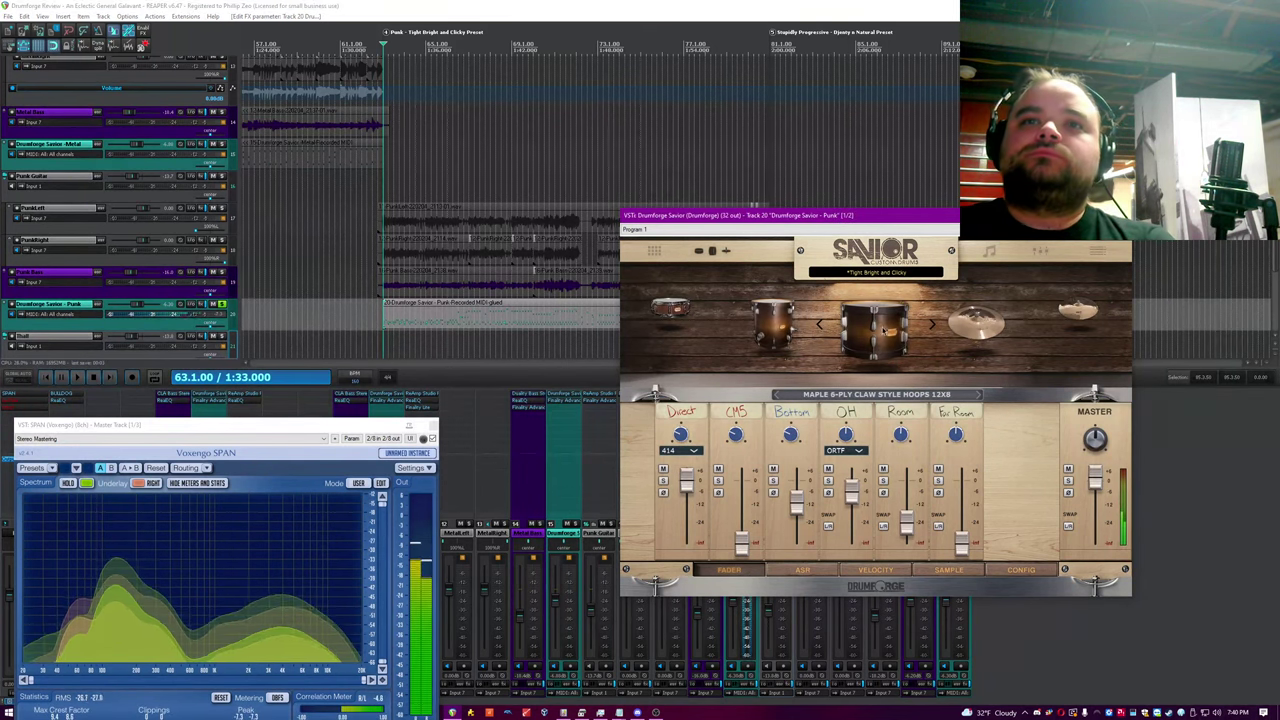
scroll(885, 332, "down", 1)
left_click(694, 451)
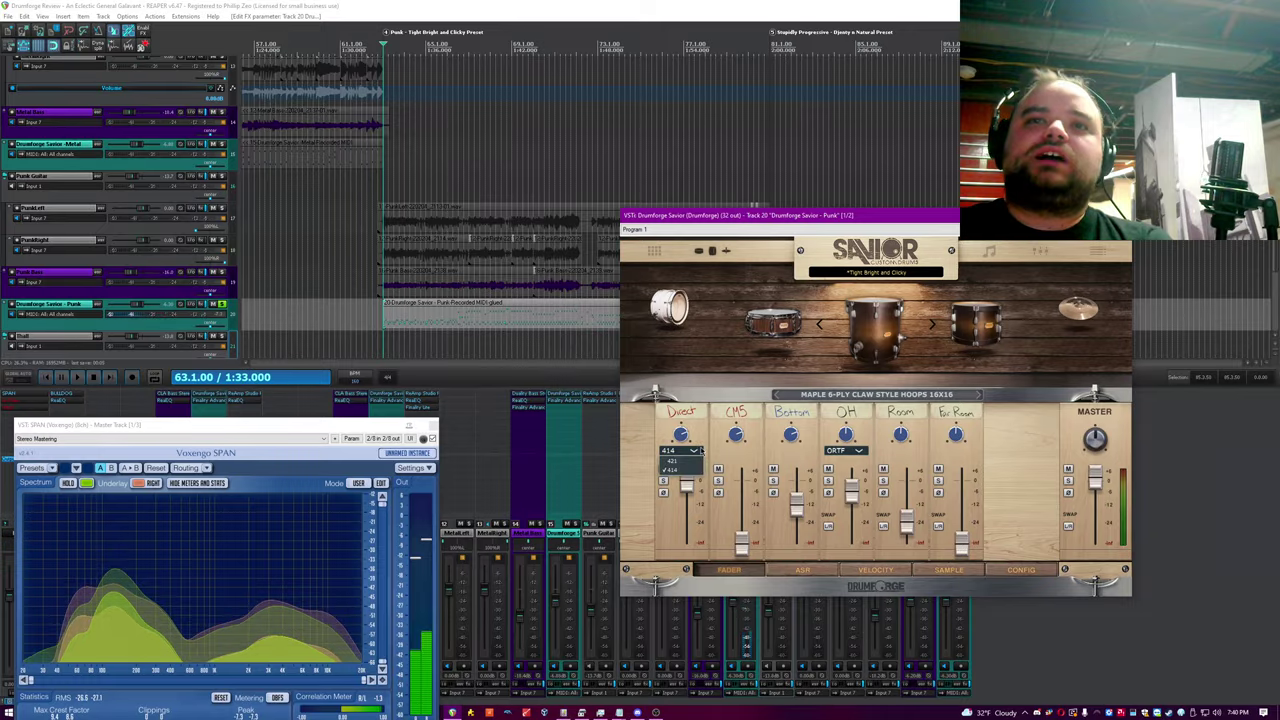
left_click(708, 441)
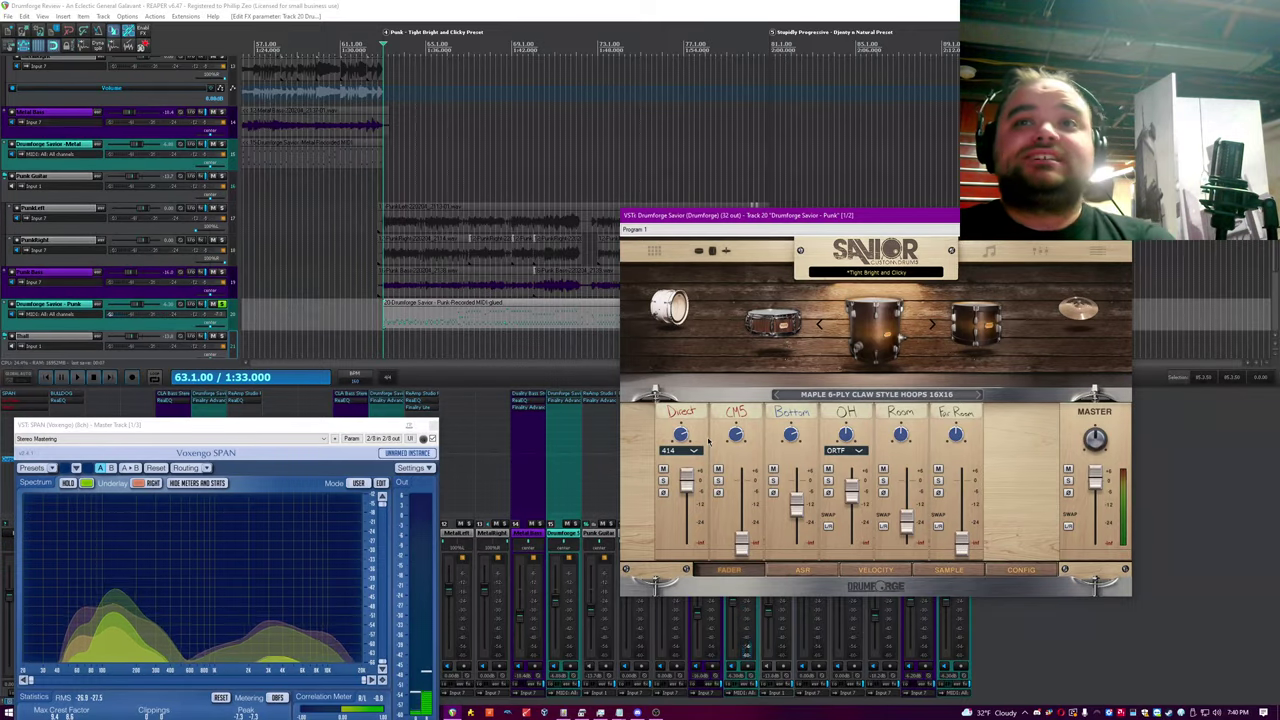
Step: Go through the remaining tom and cymbals in the Drumforge Savior kit, including the TRX crashes and splashes
scroll(946, 349, "down", 1)
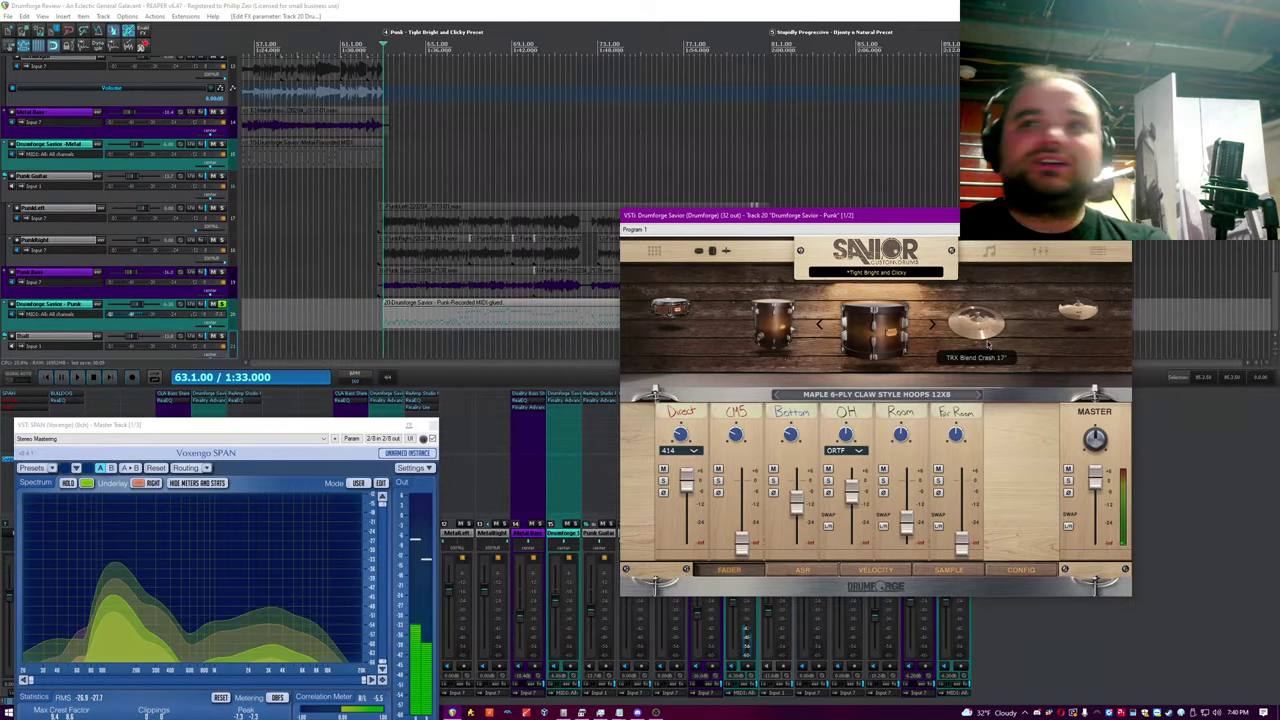
scroll(988, 343, "down", 1)
scroll(980, 330, "down", 2)
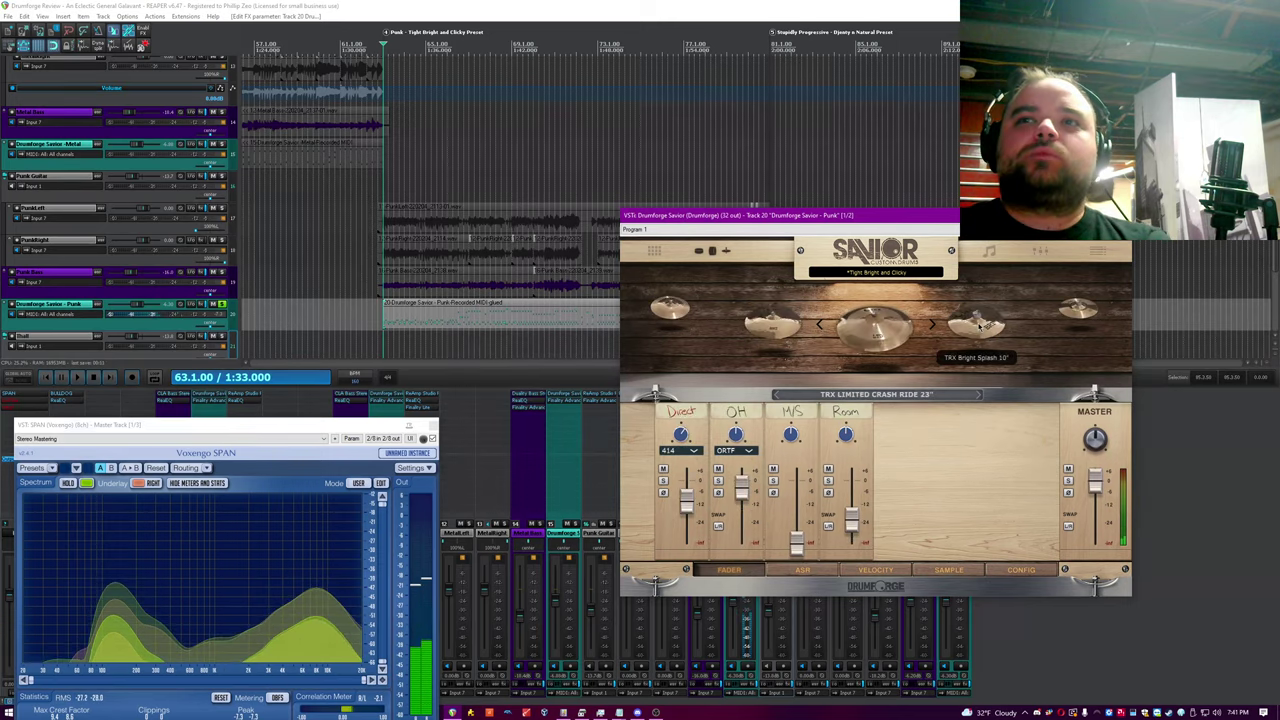
scroll(972, 325, "down", 3)
Step: Display the kit overview grid and close the Drumforge Savior plugin window
left_click(808, 6)
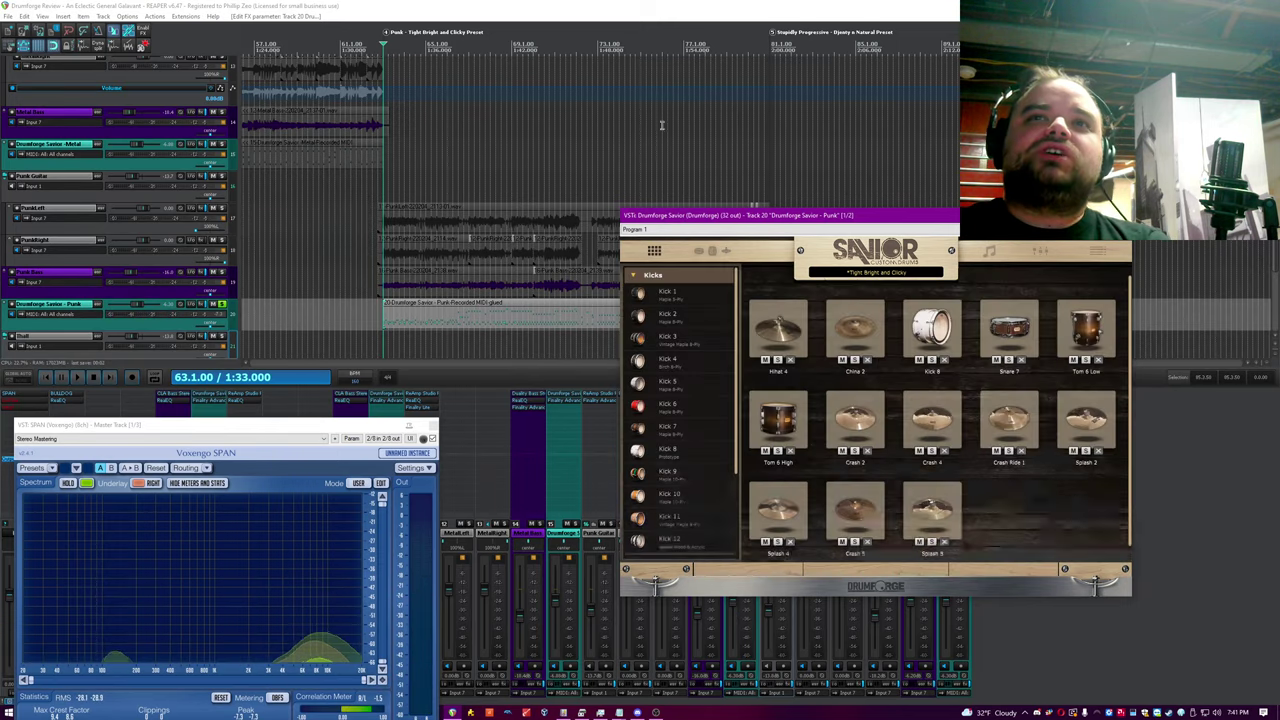
left_click(668, 5)
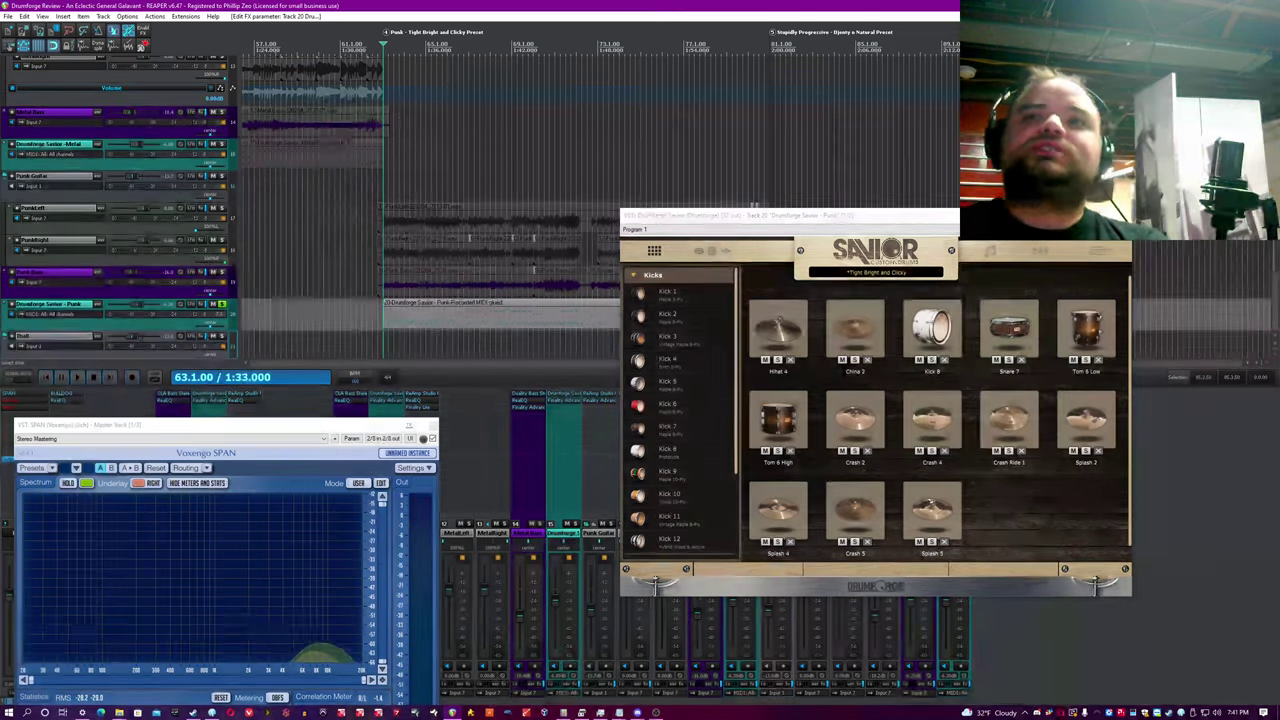
left_click(1119, 215)
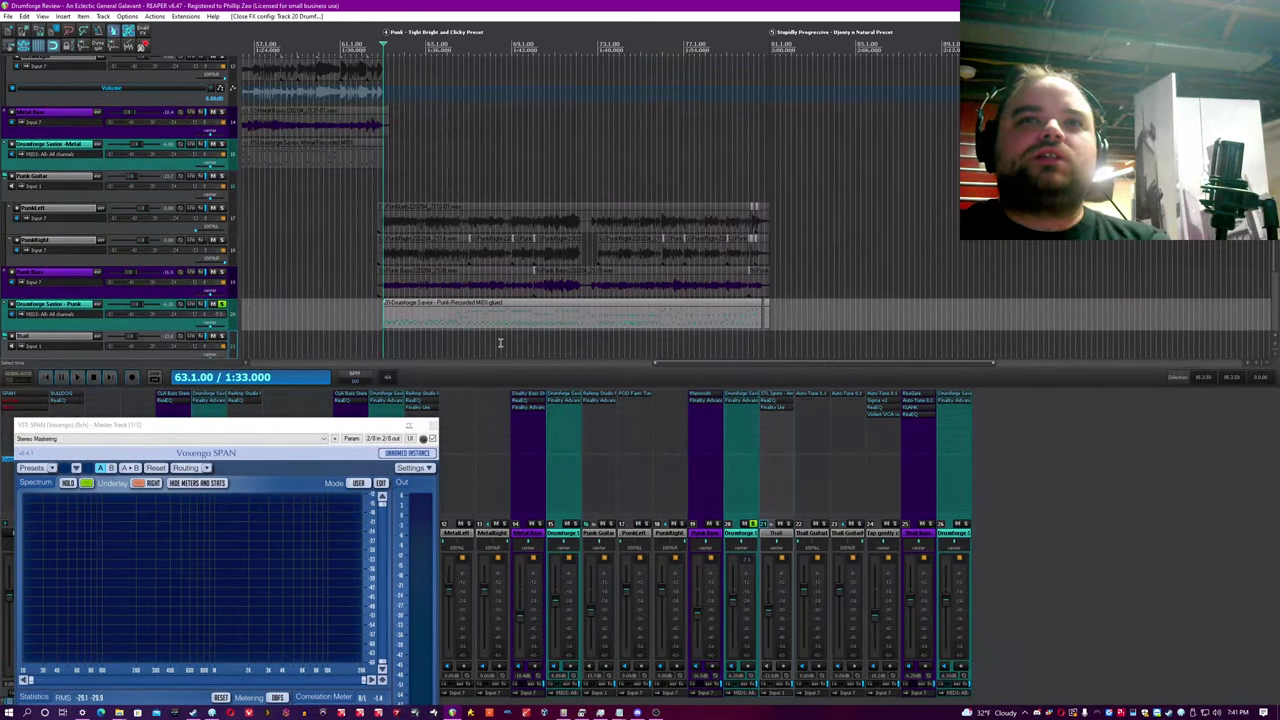
Step: Play the punk section from 66.3.00, unsolo the Drumforge Savior - Punk track to hear the full mix, and stop
left_click(460, 343)
key("space")
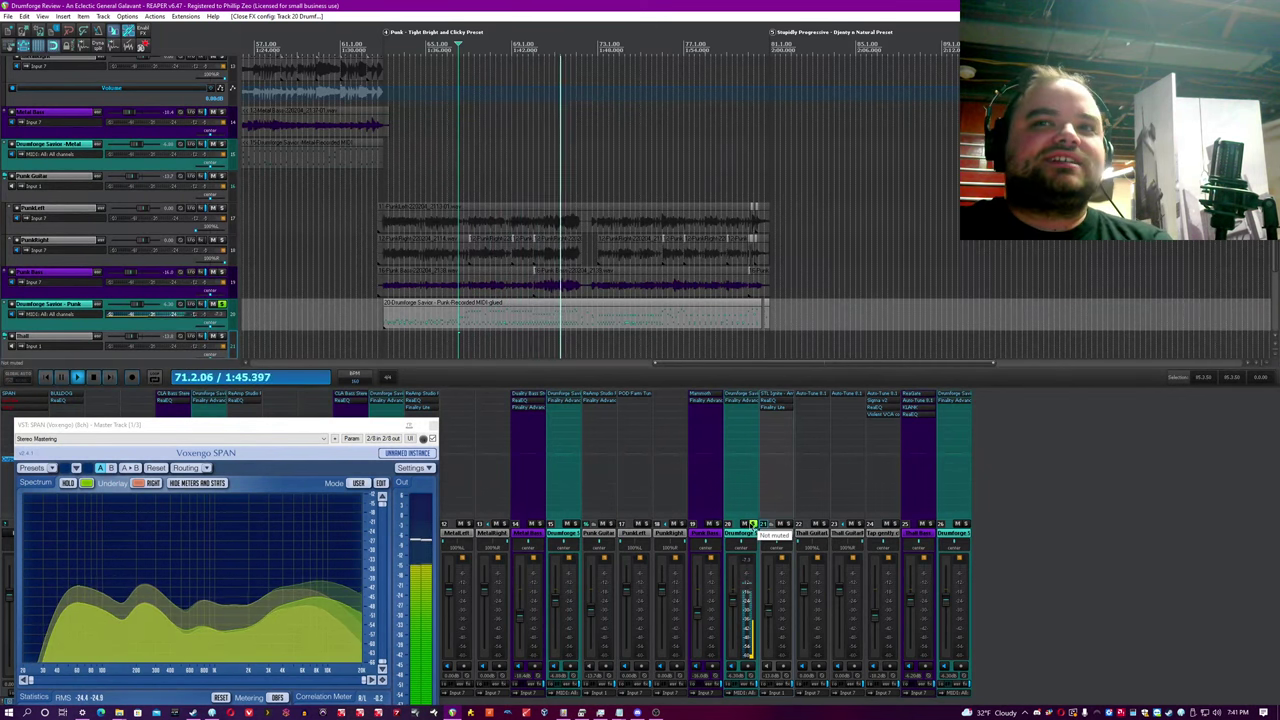
left_click(753, 524)
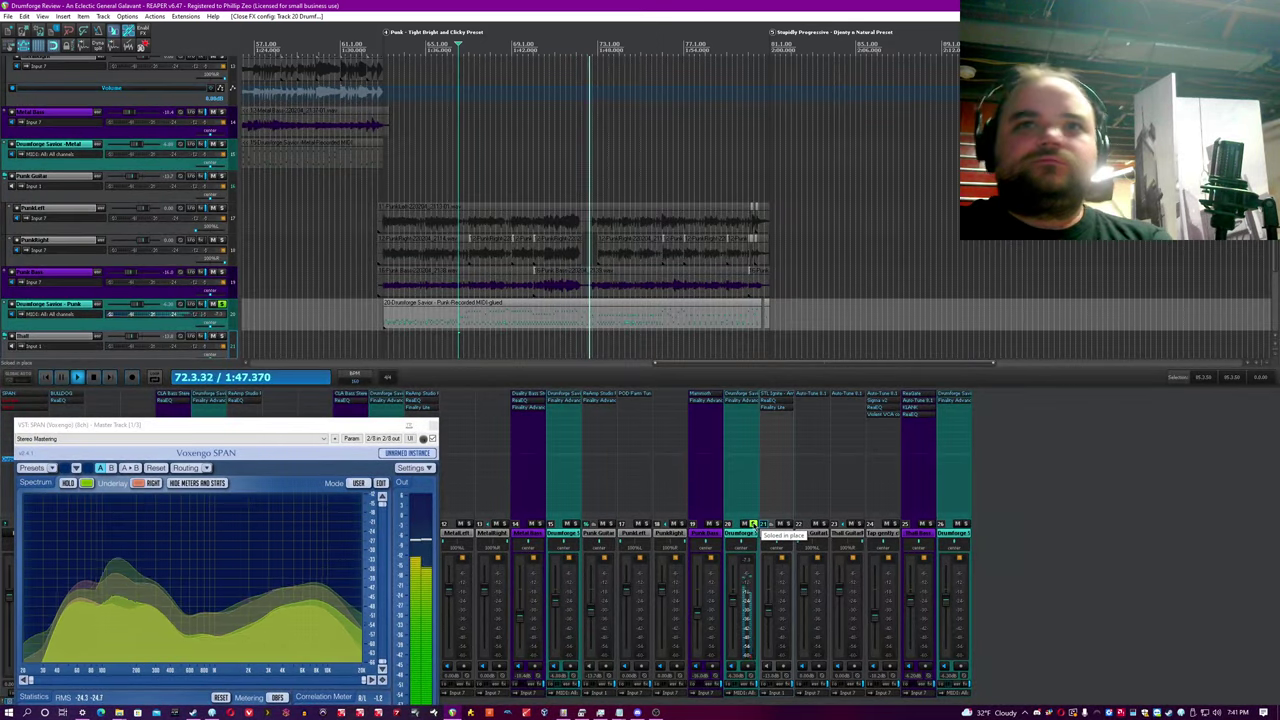
left_click(753, 524)
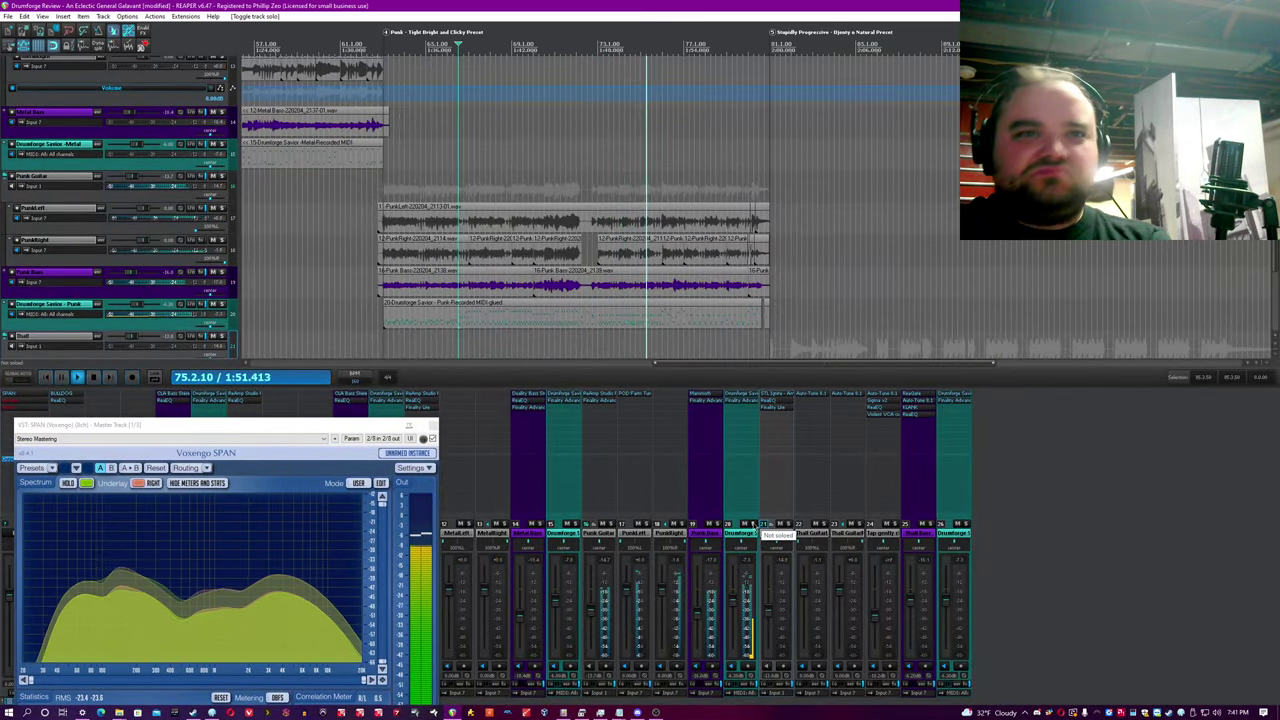
key("space")
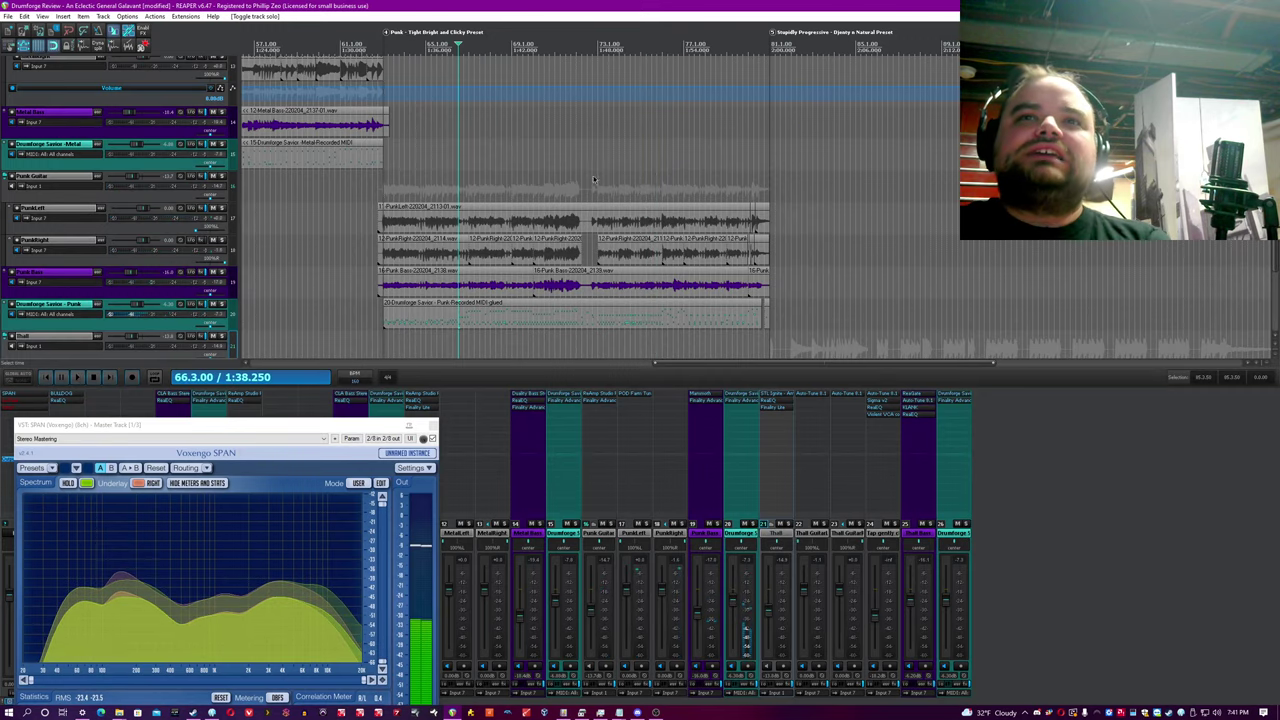
Step: Bring the Thall tracks into view, move to the Stupidly Progressive - Djenty n Natural Preset marker, and start playback
left_click(776, 533)
left_click(812, 533)
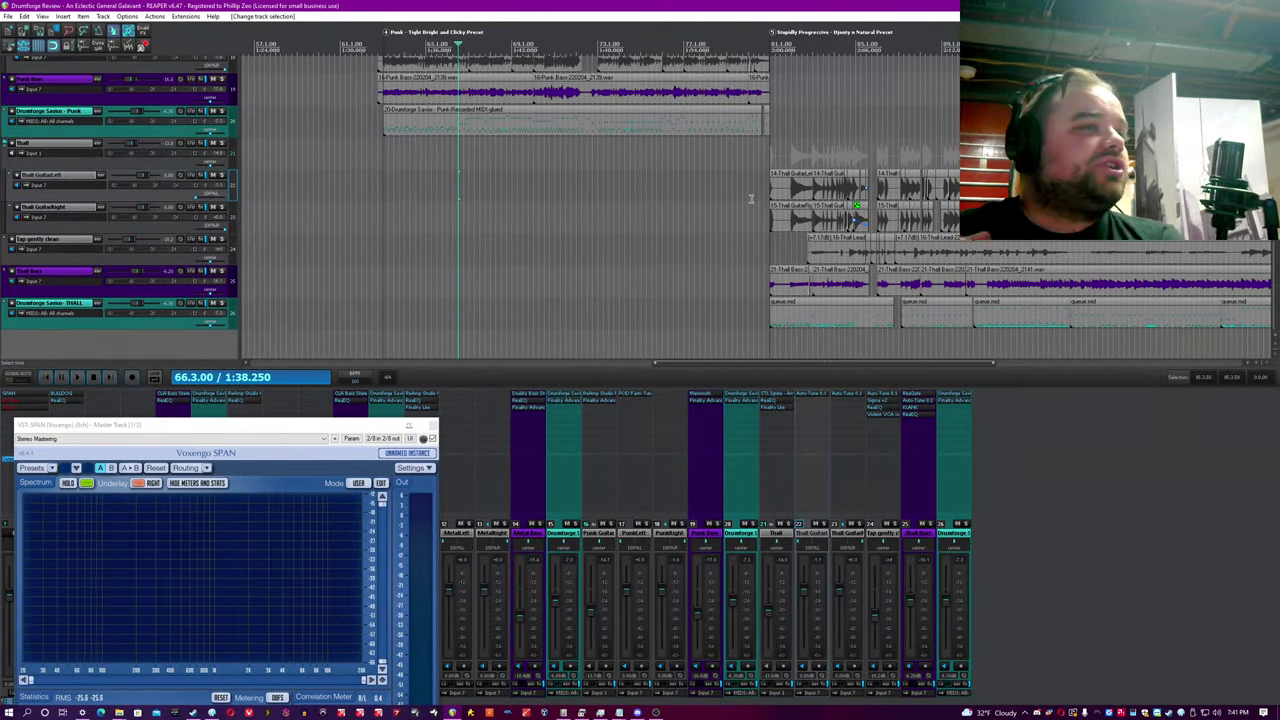
key("5")
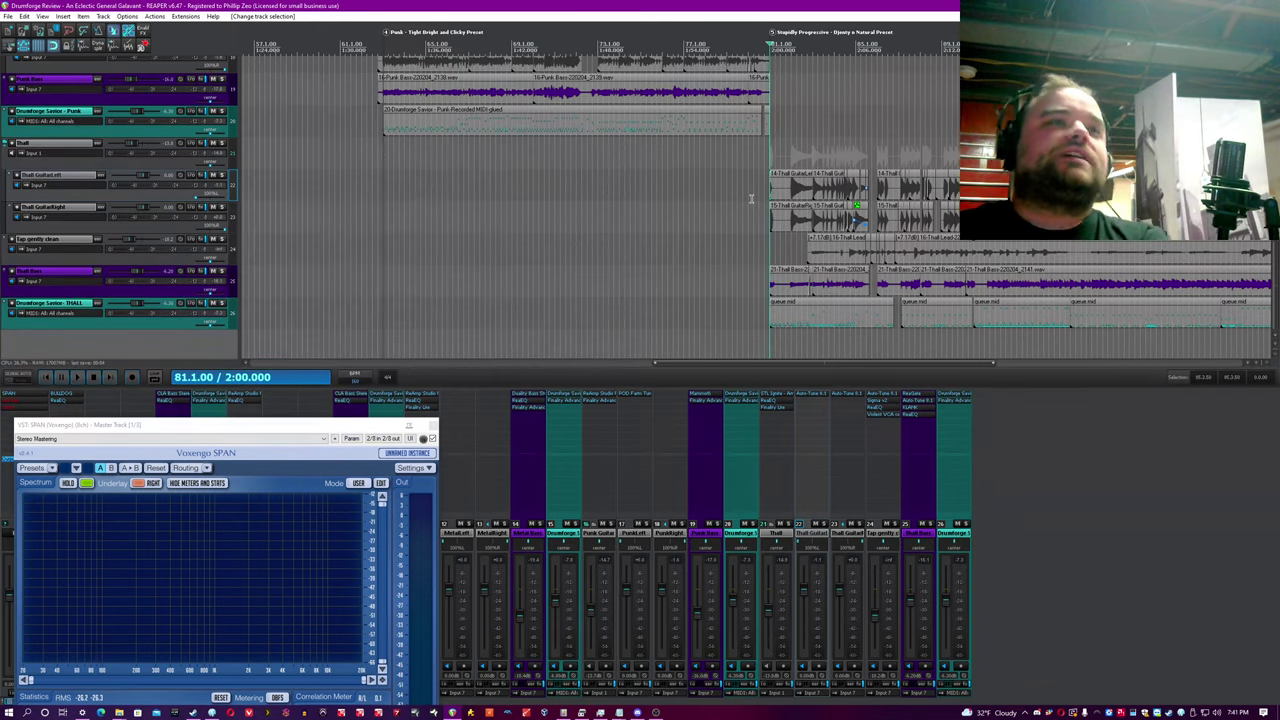
scroll(750, 198, "up", 3)
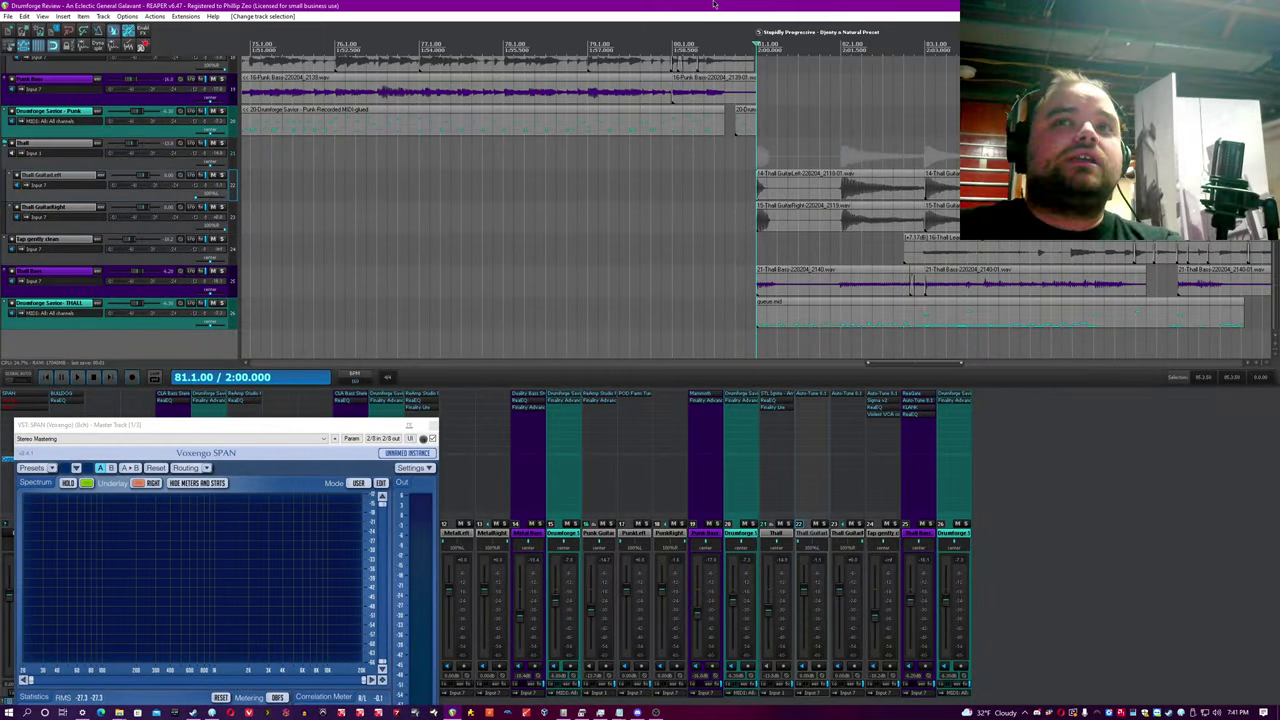
key("space")
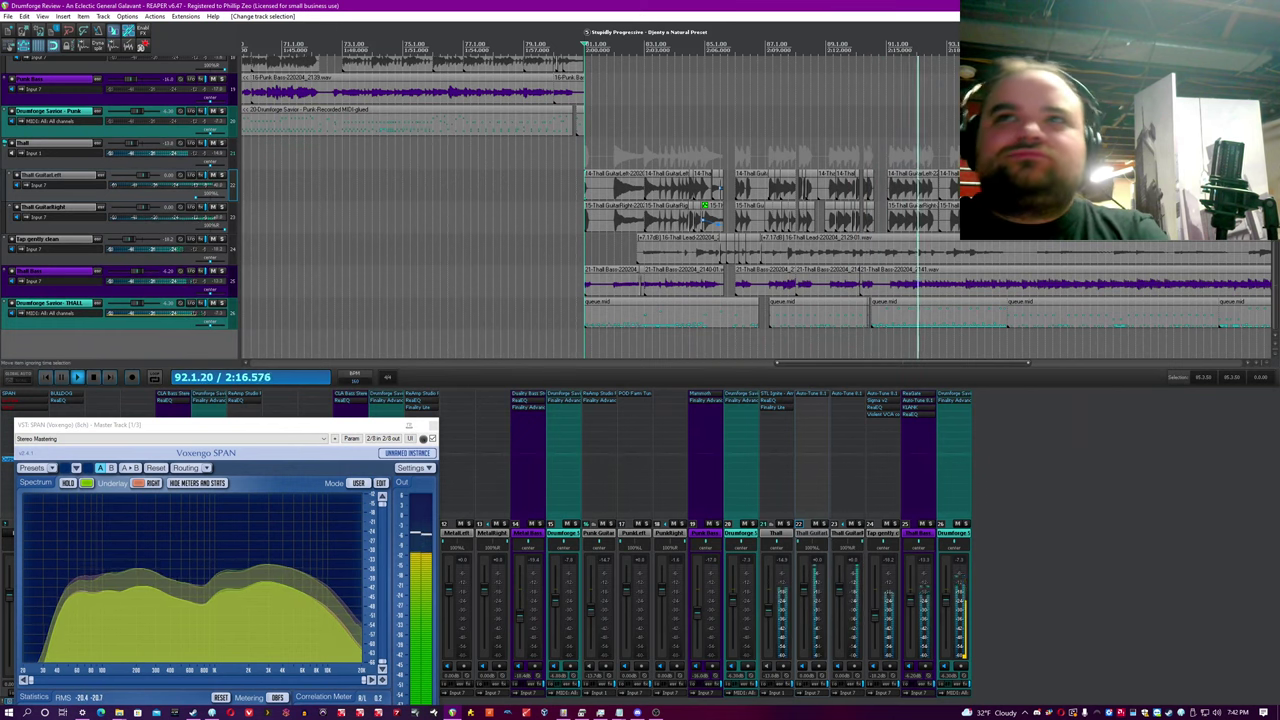
Step: Examine the Thall section's guitar, lead, bass and drum items while the section plays
left_click(969, 257)
scroll(969, 257, "up", 4)
scroll(970, 257, "down", 4)
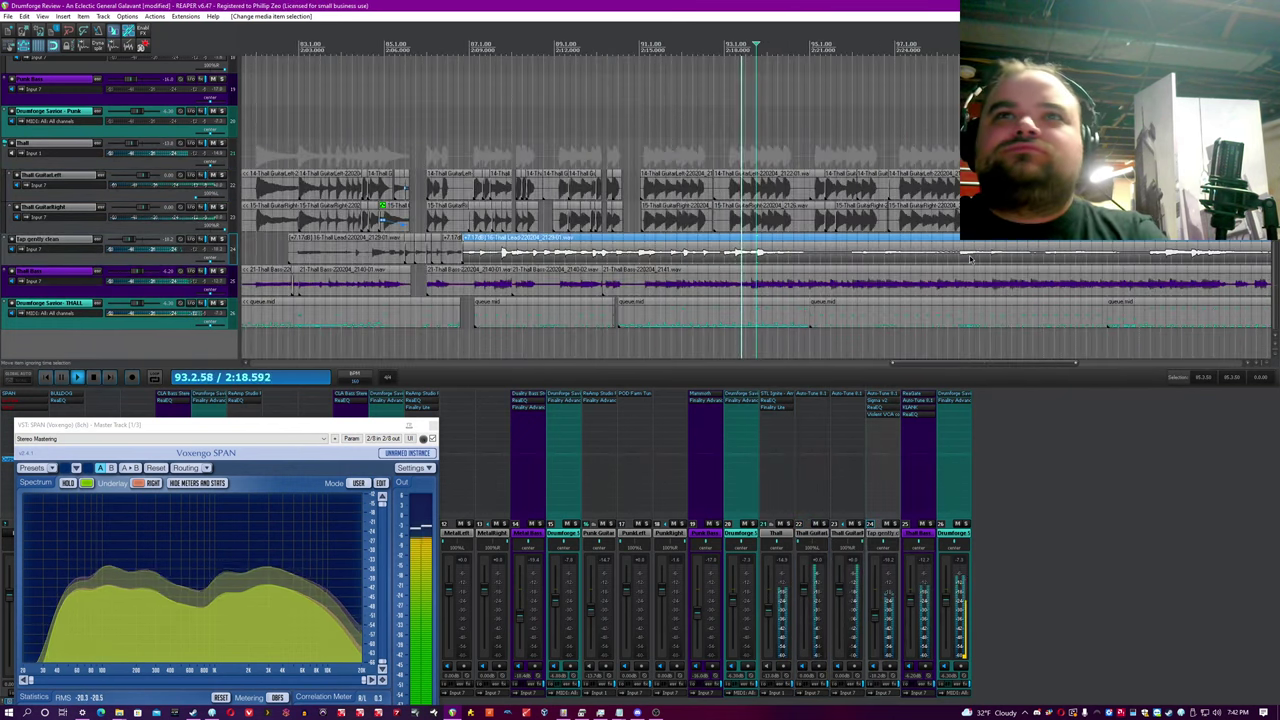
scroll(956, 263, "up", 3)
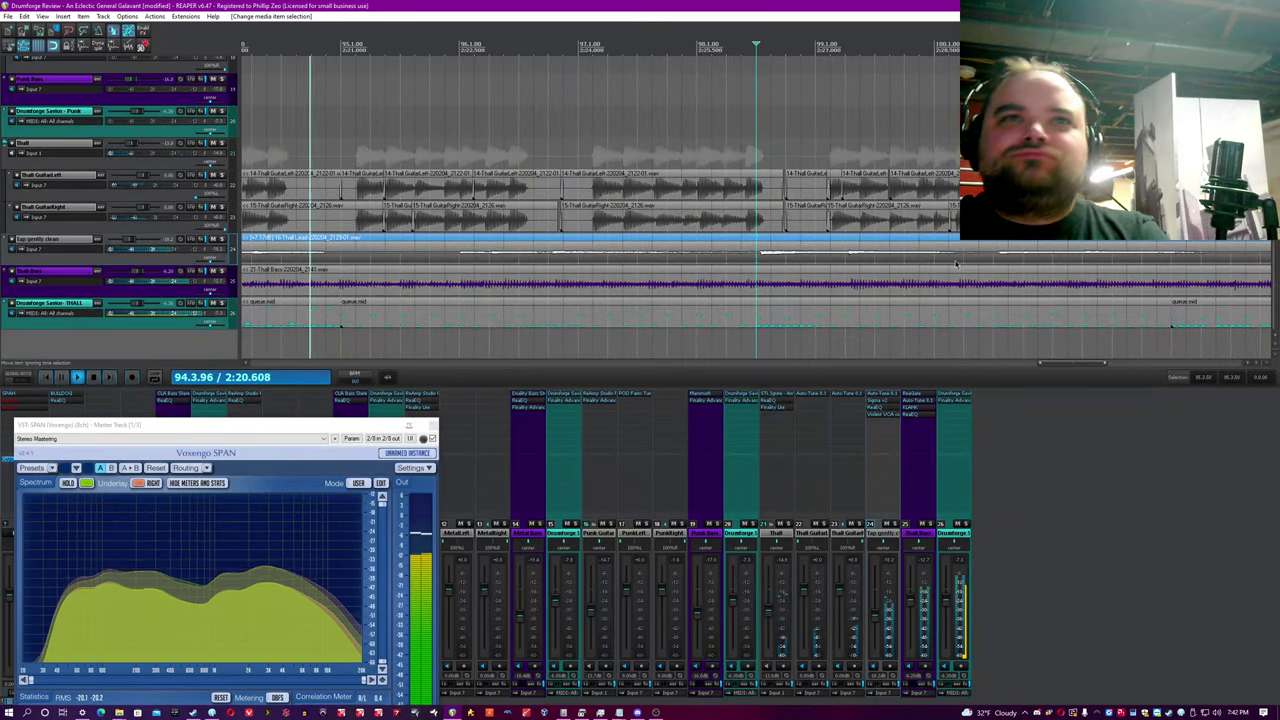
scroll(760, 254, "left", 2)
scroll(760, 254, "up", 2)
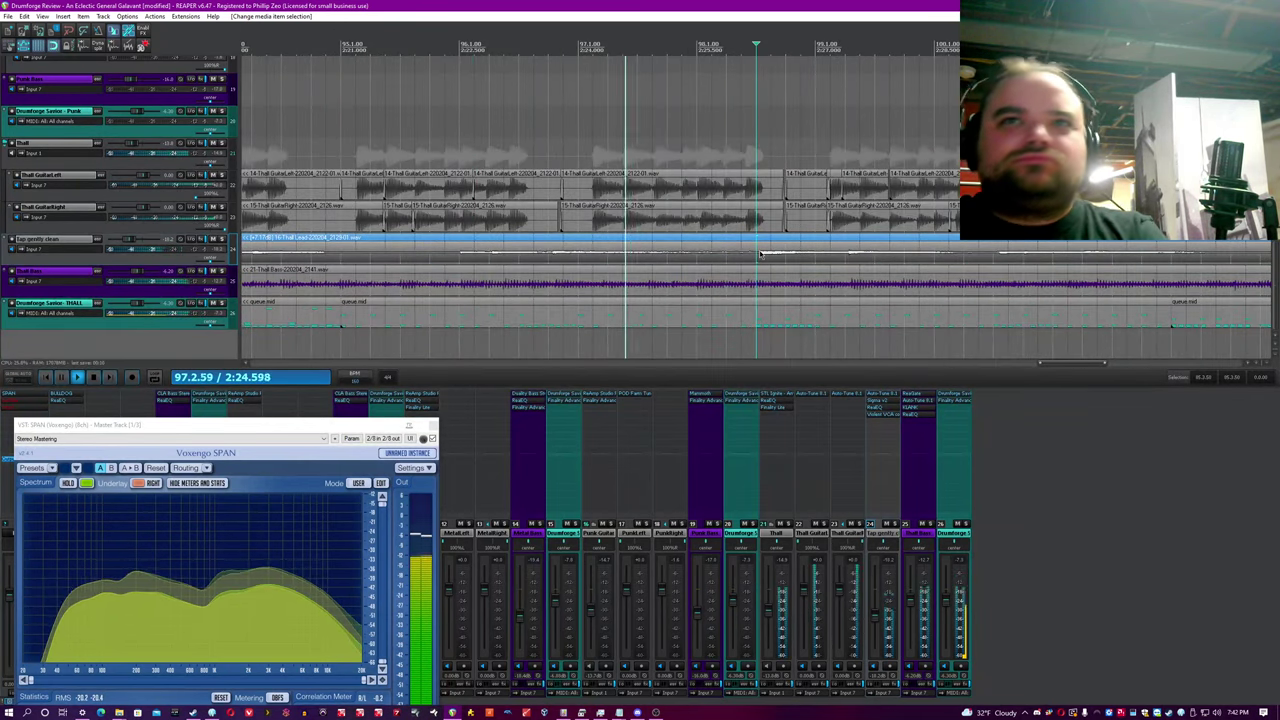
scroll(765, 255, "down", 3)
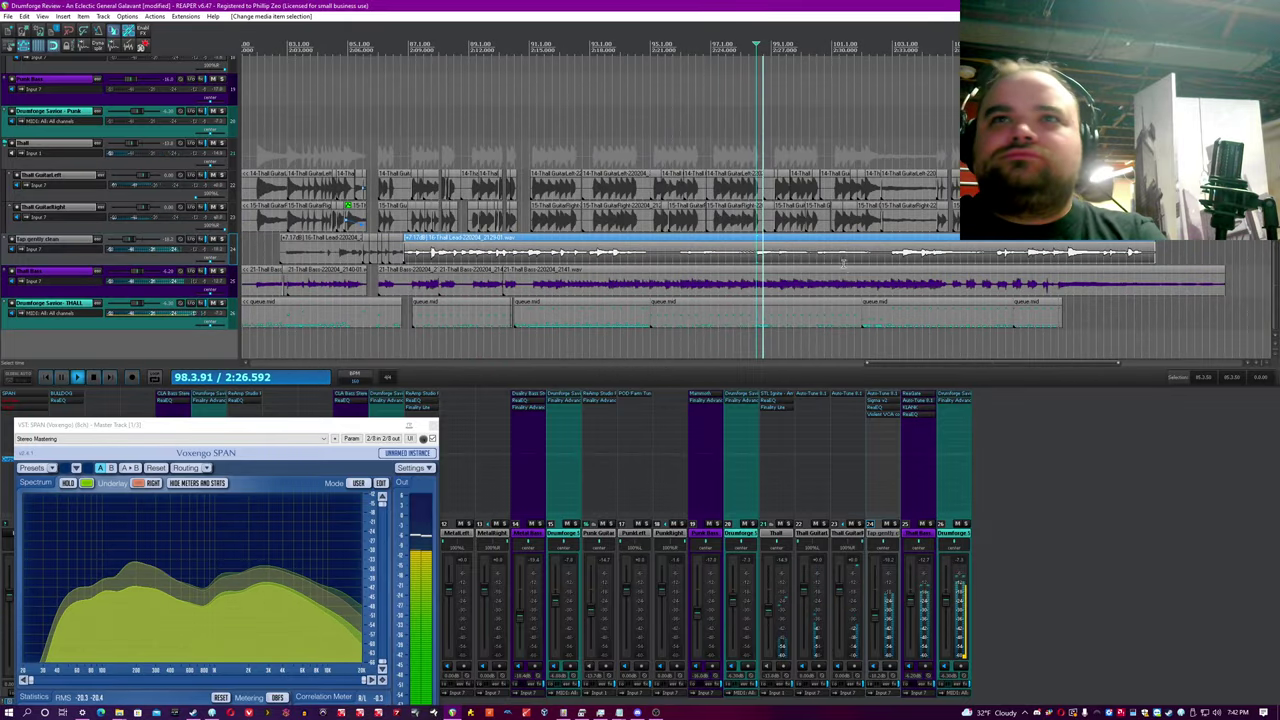
scroll(840, 263, "up", 3)
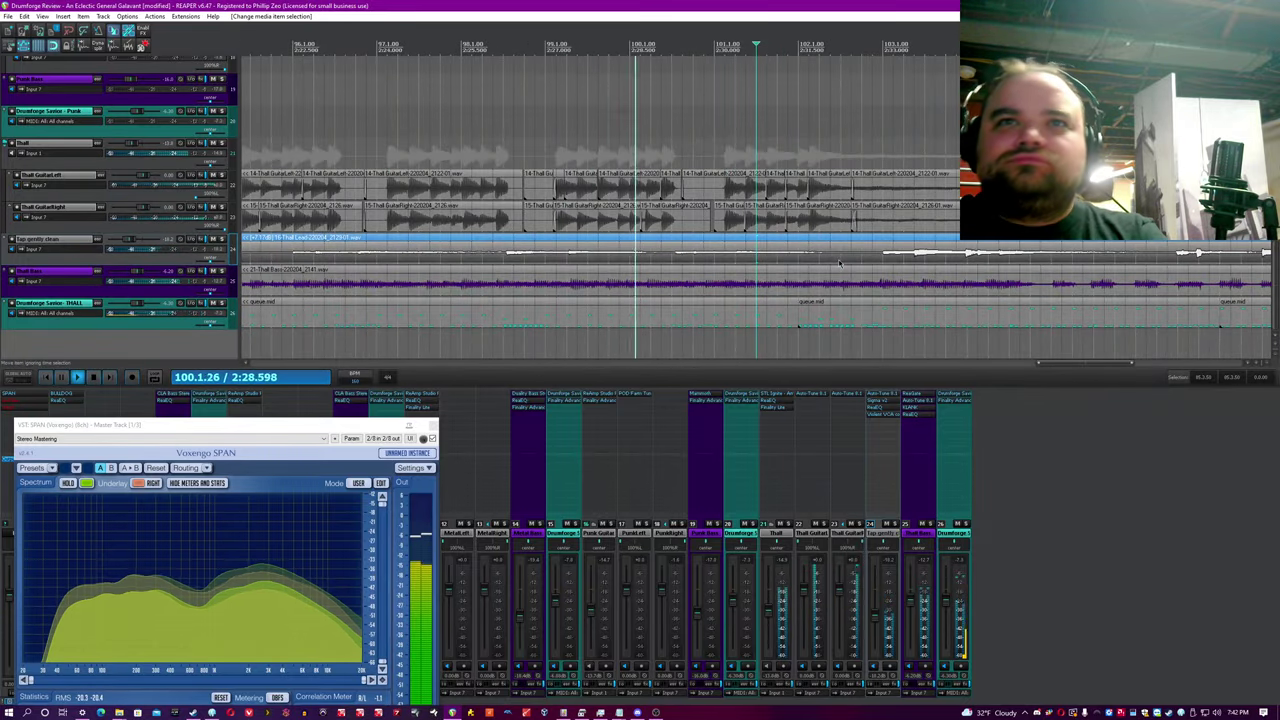
scroll(843, 263, "down", 2)
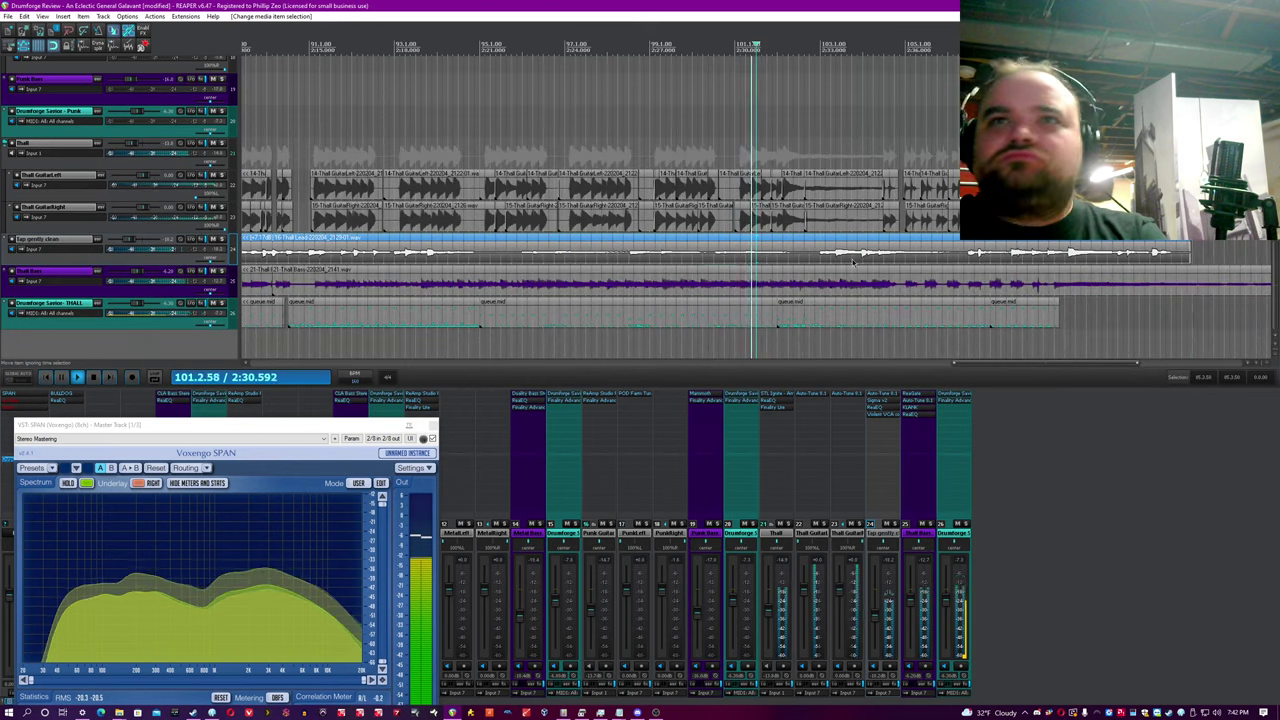
Step: Follow the Thall section's guitar, lead, bass and drum items through to the end of the full-mix playback, and stop
scroll(848, 263, "up", 3)
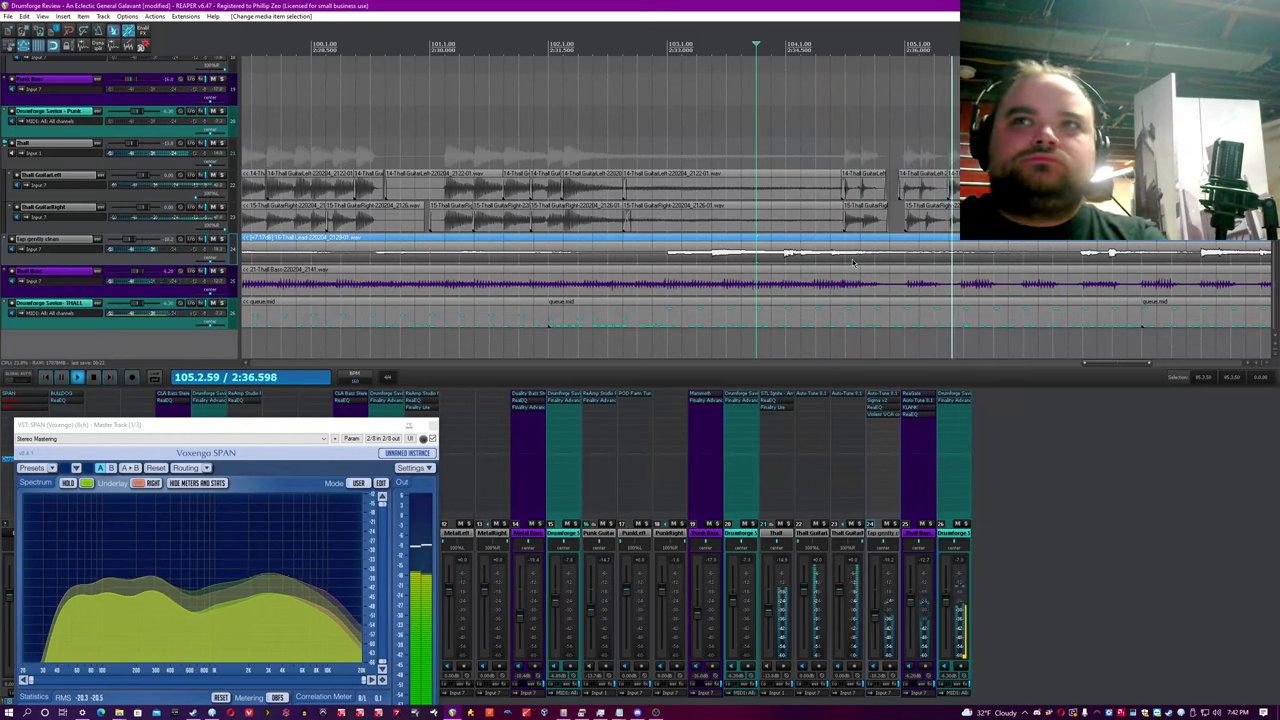
scroll(853, 262, "down", 1)
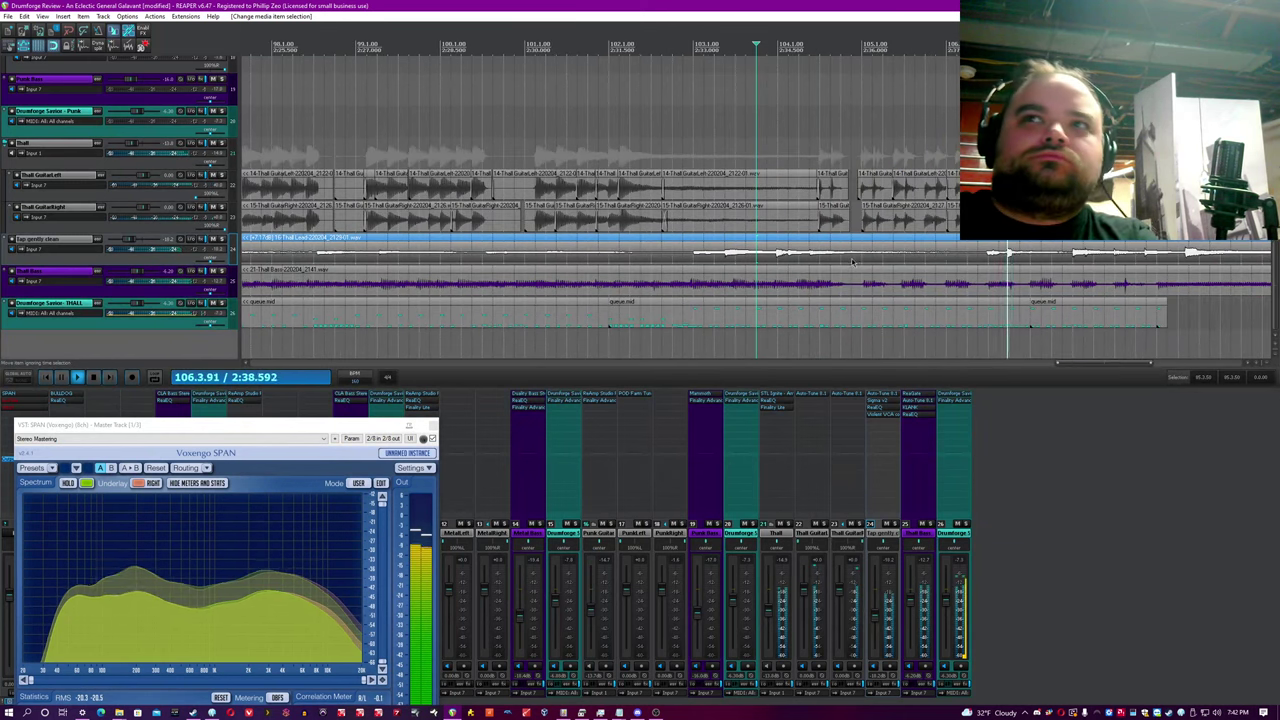
scroll(1005, 262, "down", 1)
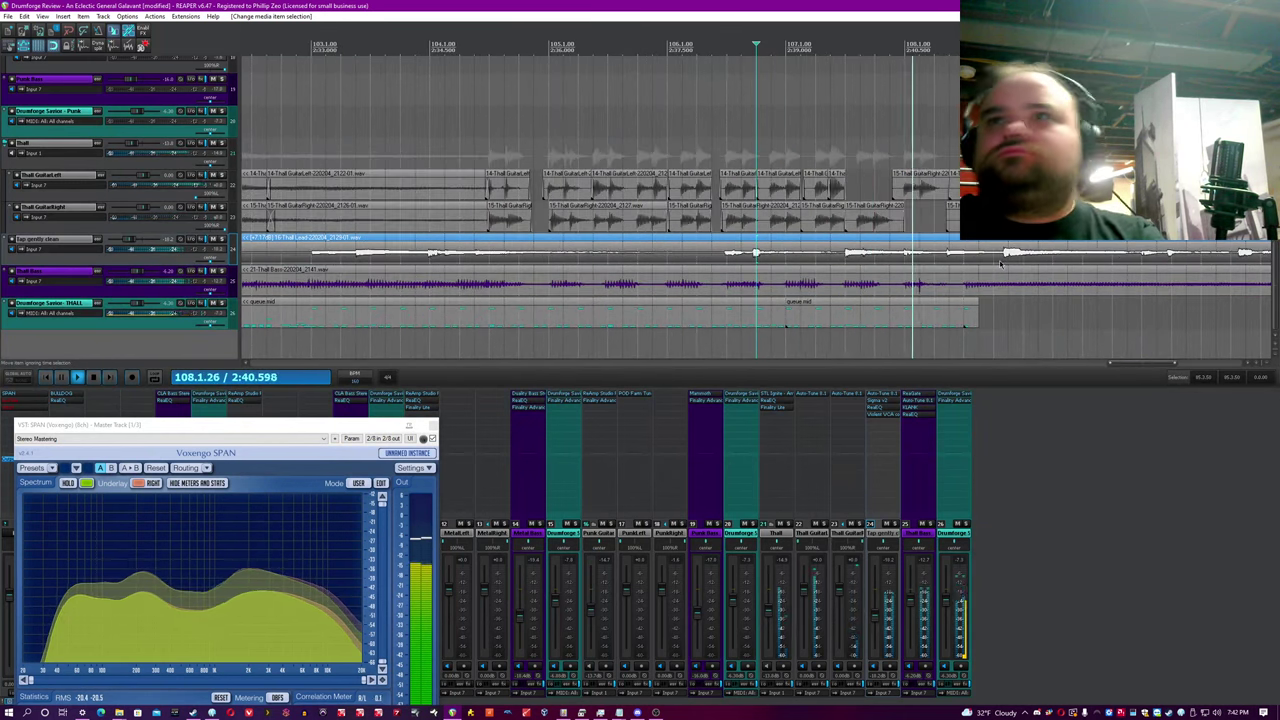
scroll(1003, 263, "down", 1)
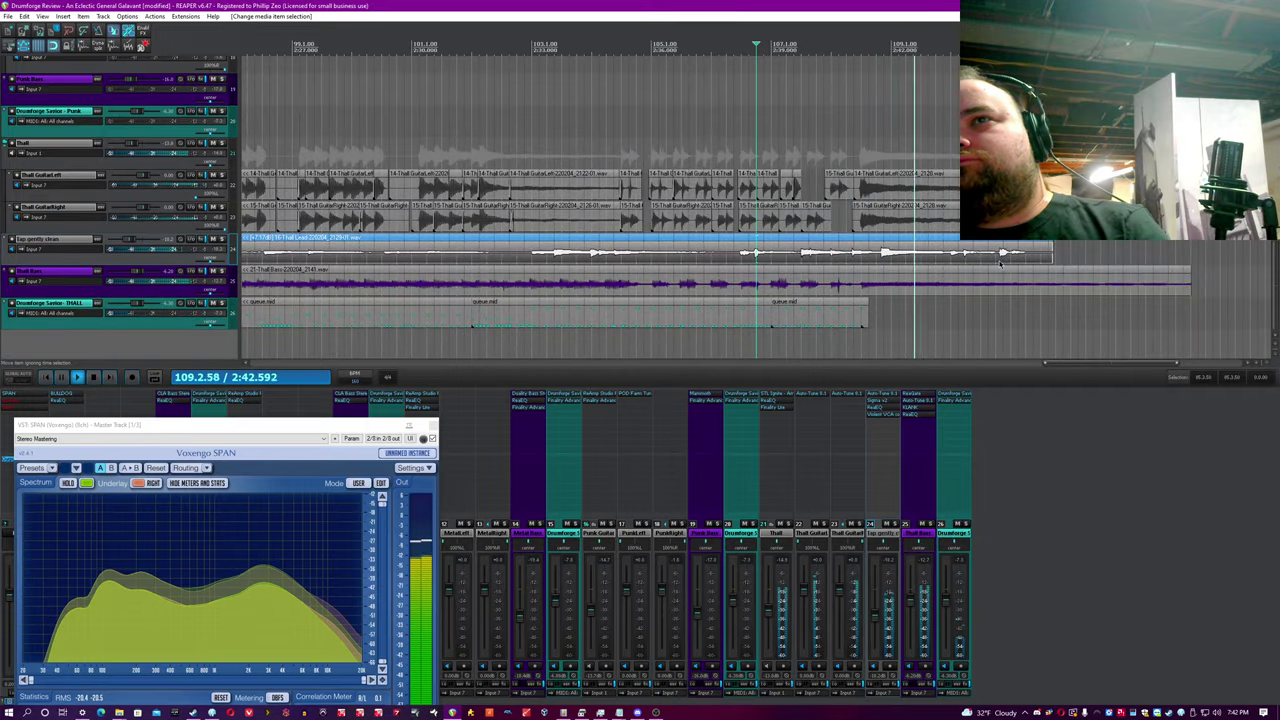
scroll(970, 262, "down", 1)
scroll(934, 260, "down", 1)
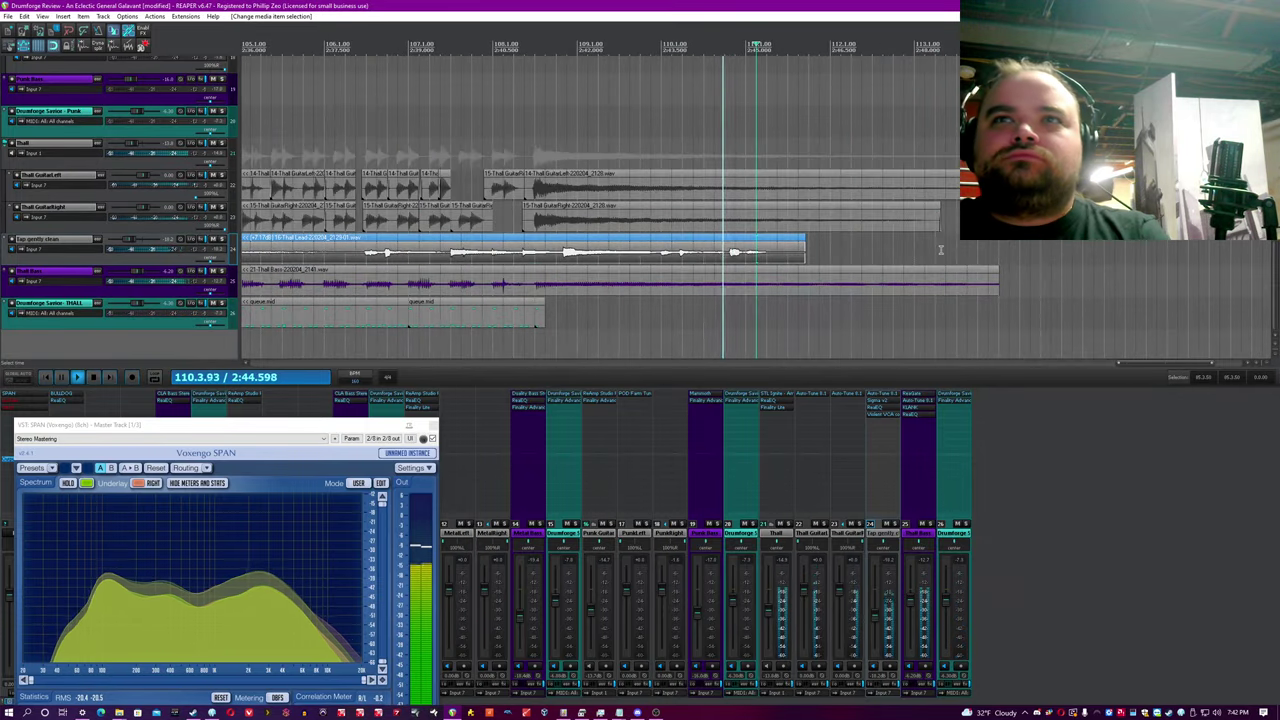
scroll(937, 255, "down", 1)
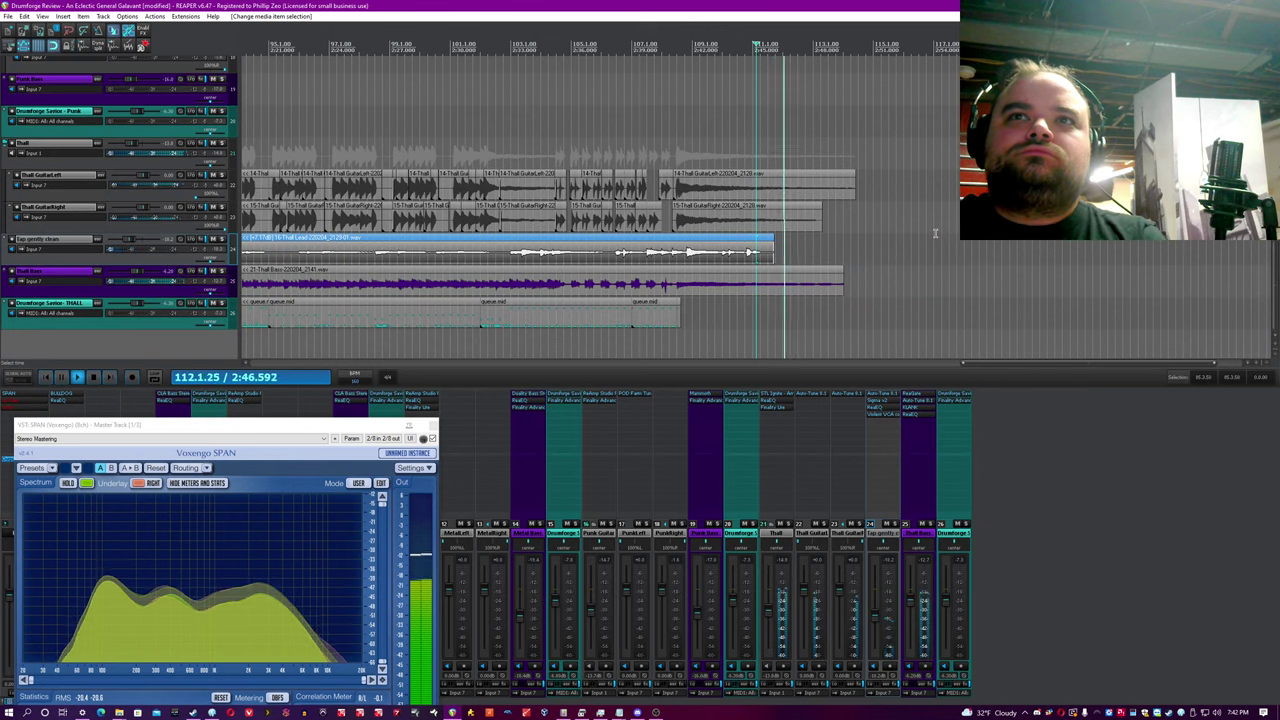
key("space")
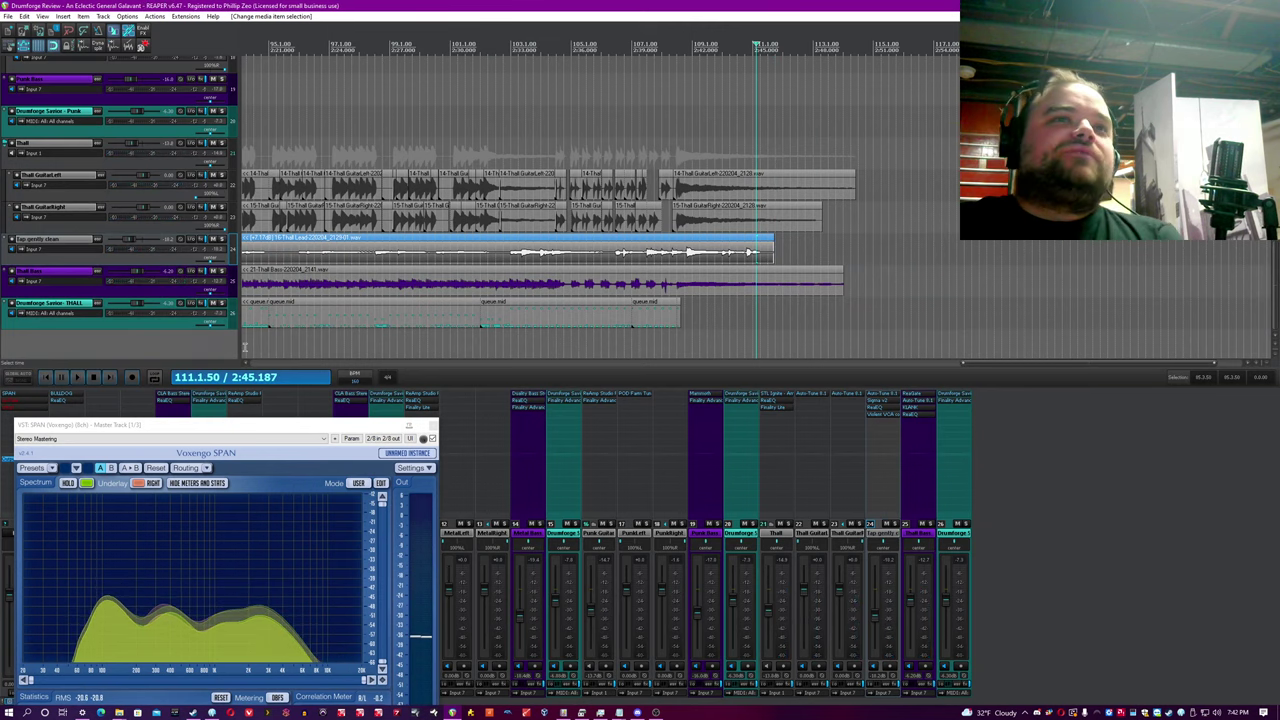
Step: Solo the Drumforge Savior - THALL track and return to the start of its first MIDI item at 81.1.00
left_click(221, 302)
scroll(481, 265, "down", 3)
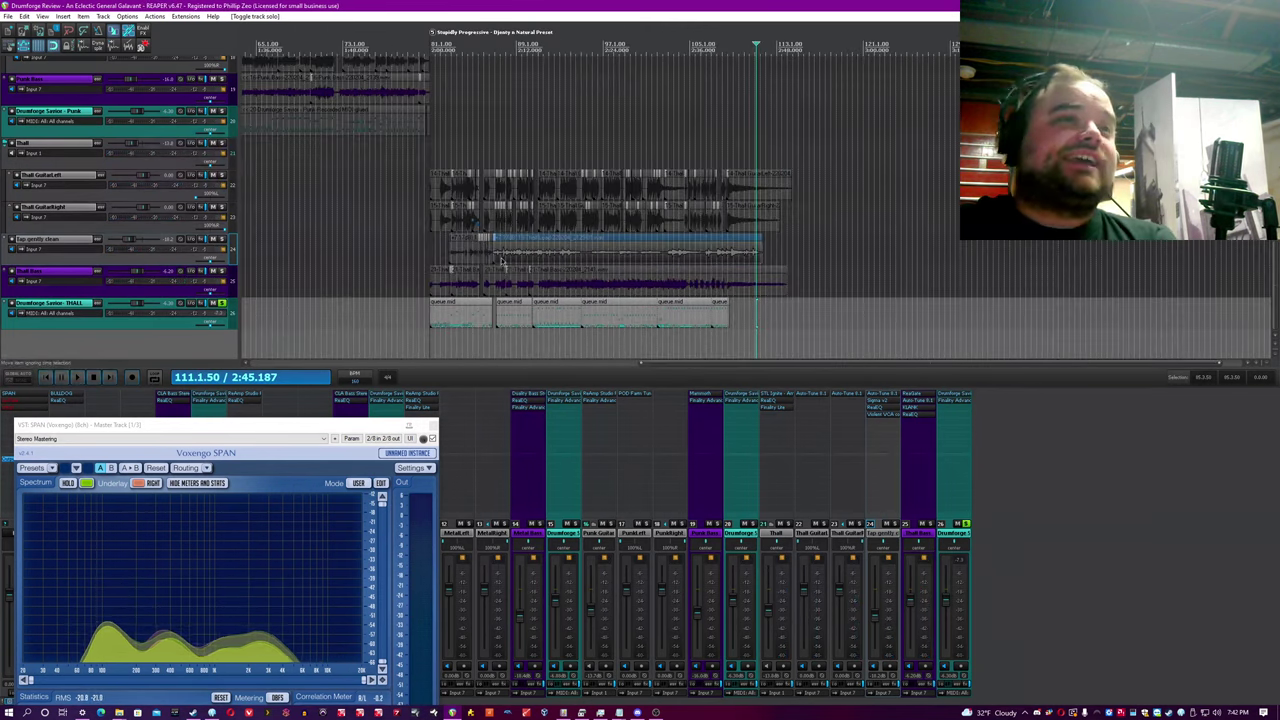
left_click(432, 317)
scroll(485, 142, "up", 4)
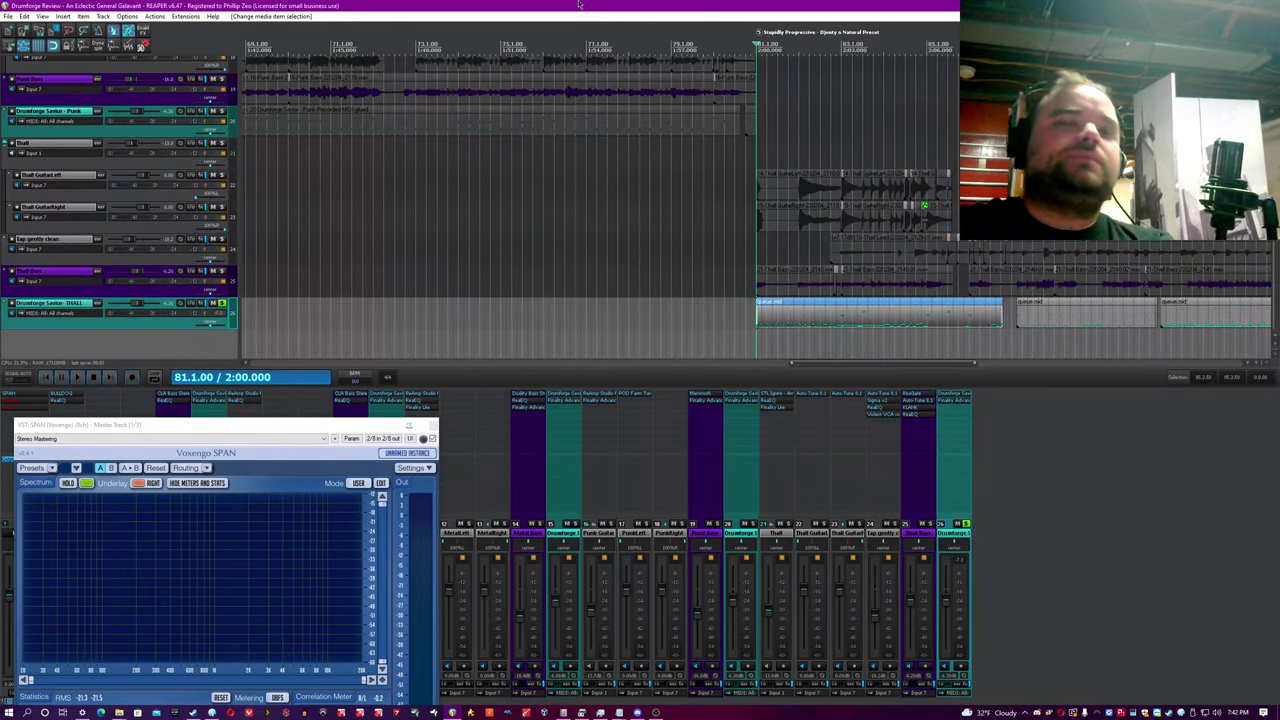
Step: Open the THALL track's Drumforge Savior plugin, move its window clear of the arrangement, and play the soloed drums from 81.1.00
left_click(953, 399)
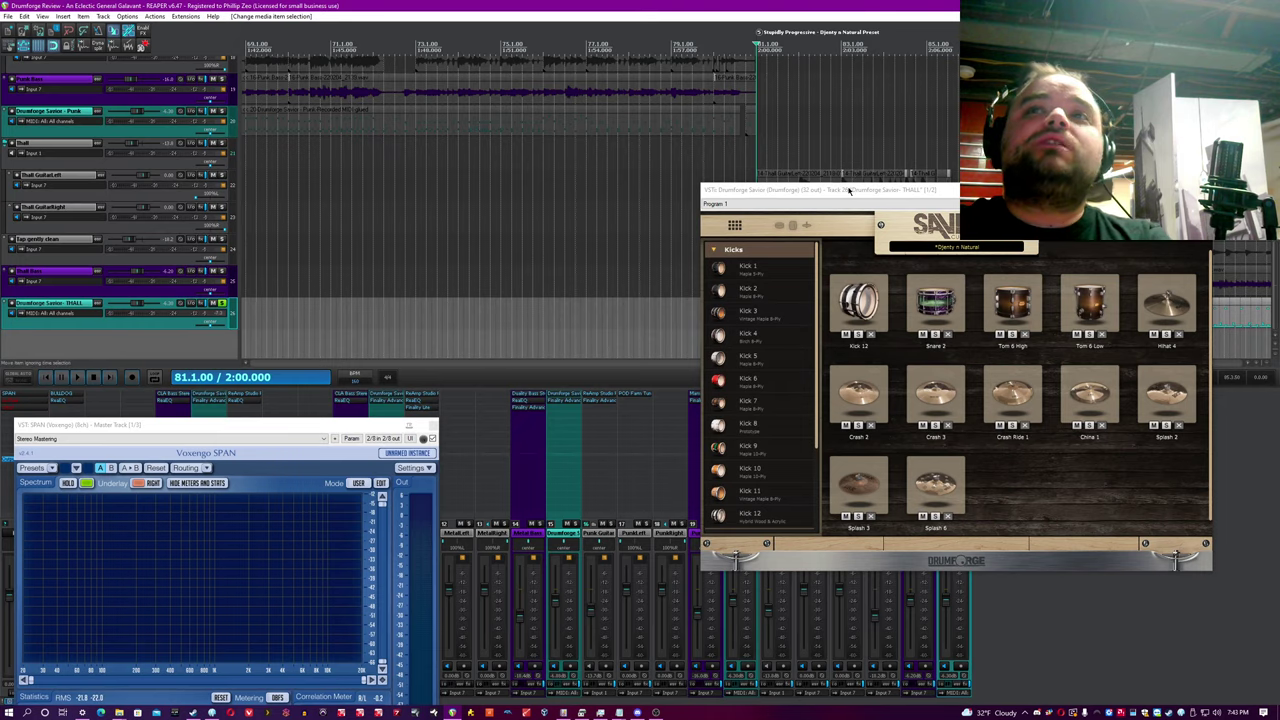
left_click_drag(849, 190, 822, 303)
key("space")
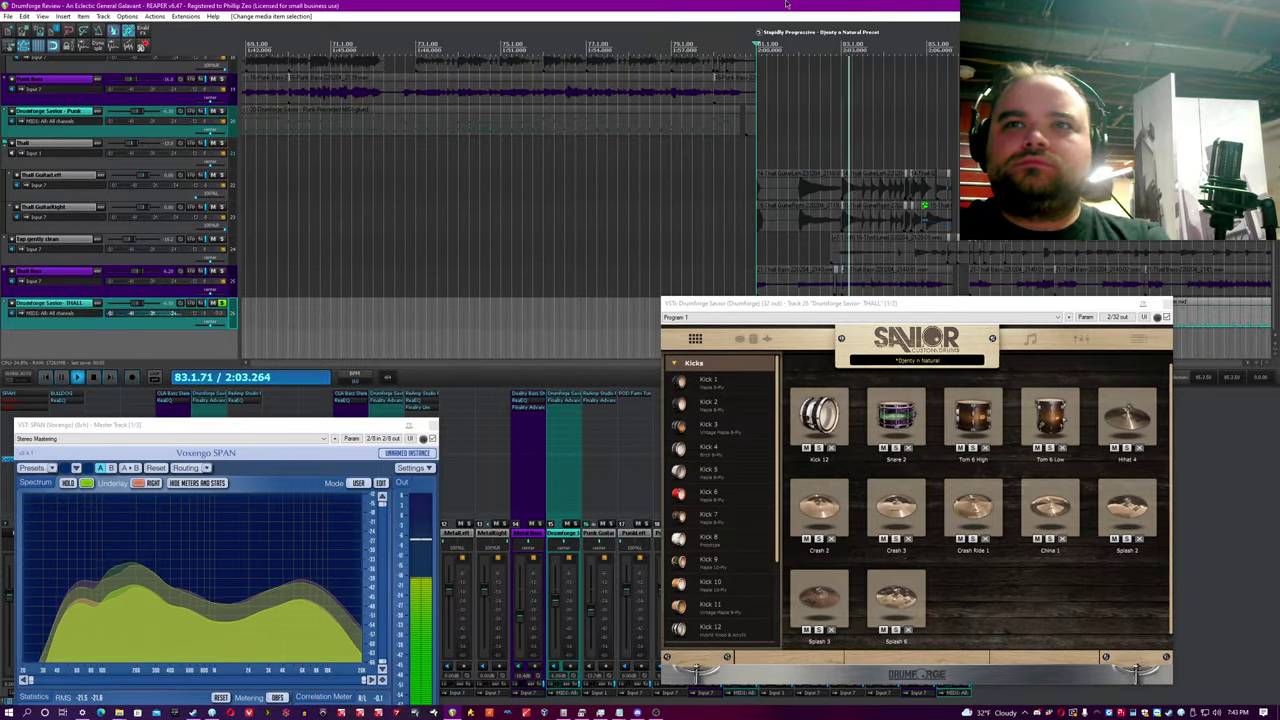
scroll(845, 160, "down", 3)
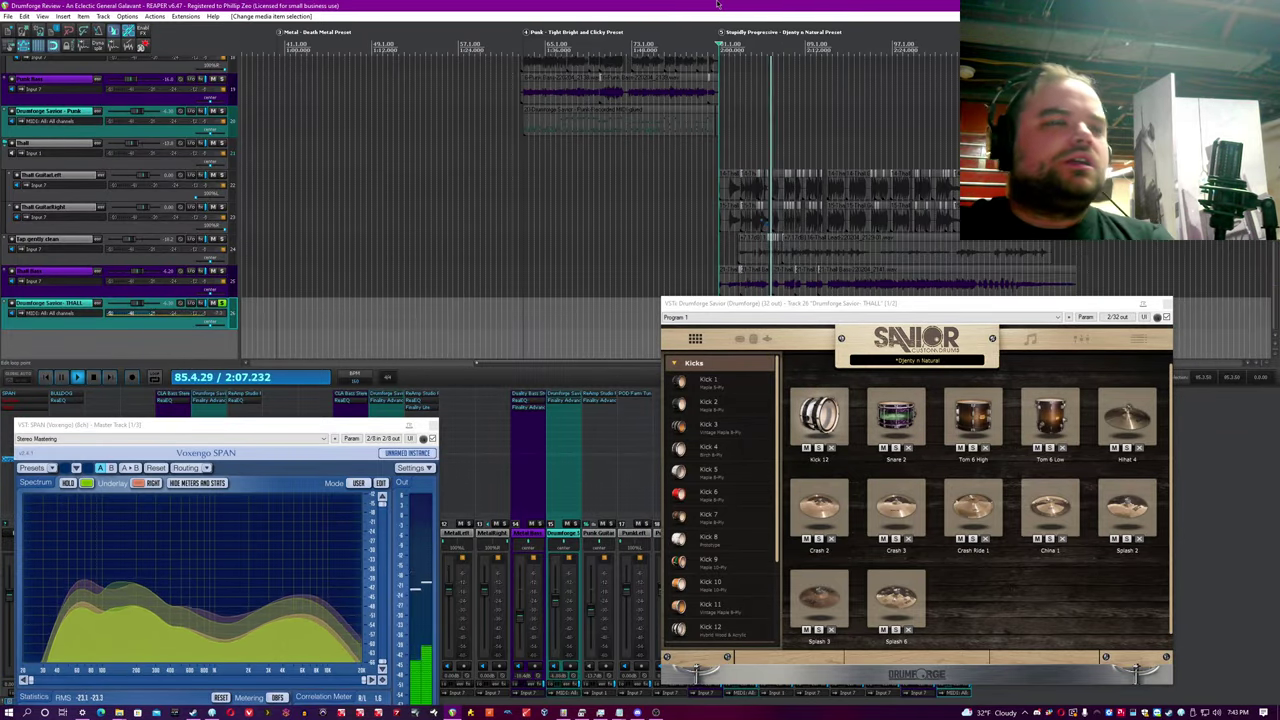
Step: Show the Savior mixer and expand the Kick 12 channel into its individual mic channels during playback
left_click(1081, 339)
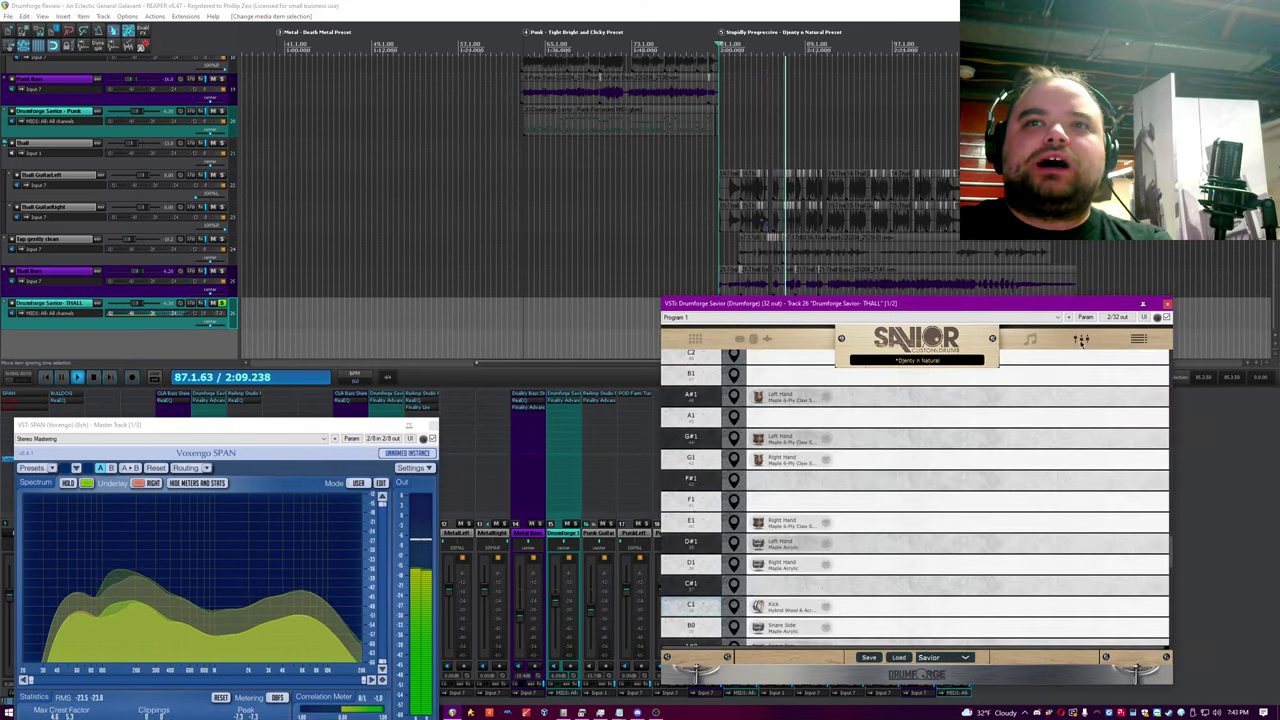
left_click(1081, 339)
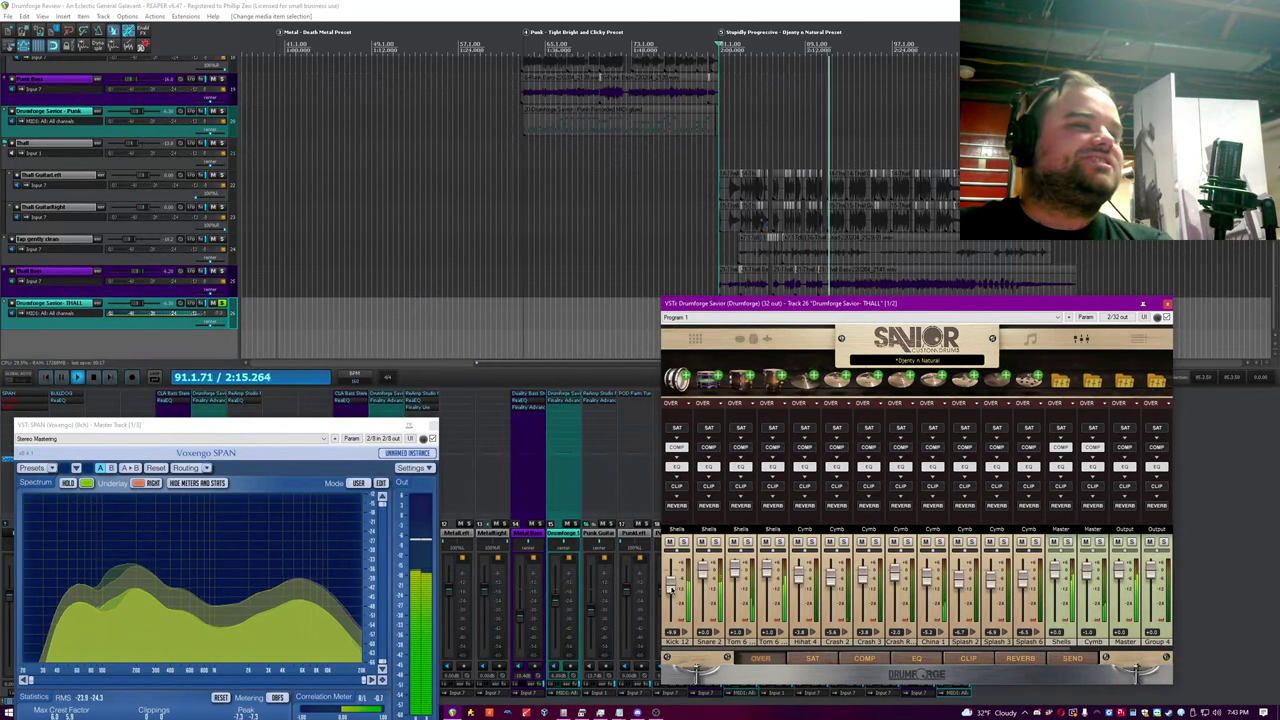
left_click(680, 636)
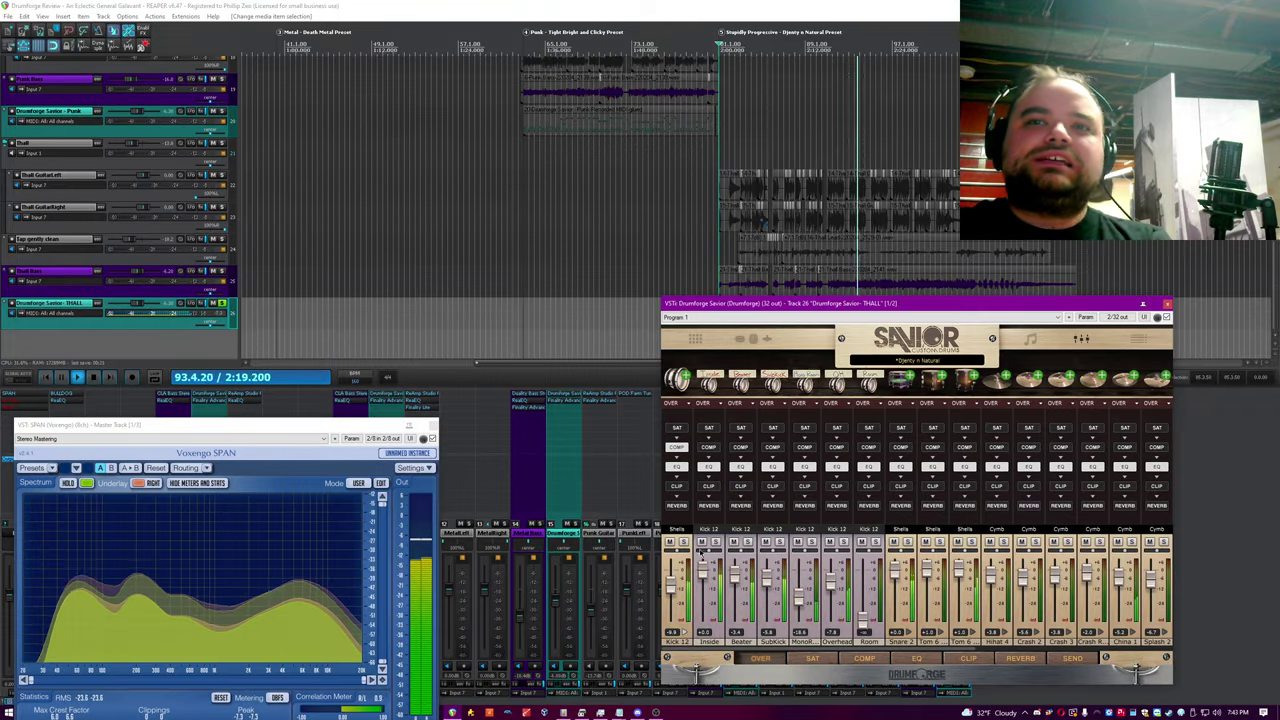
left_click(762, 5)
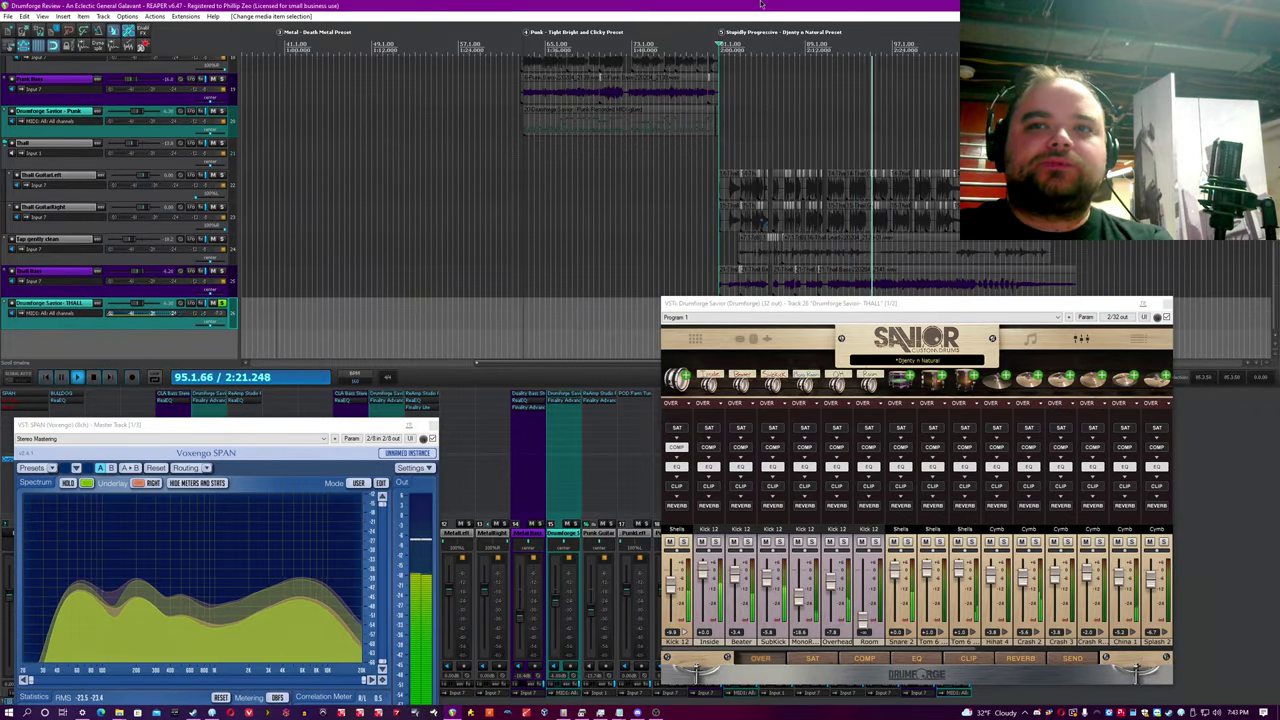
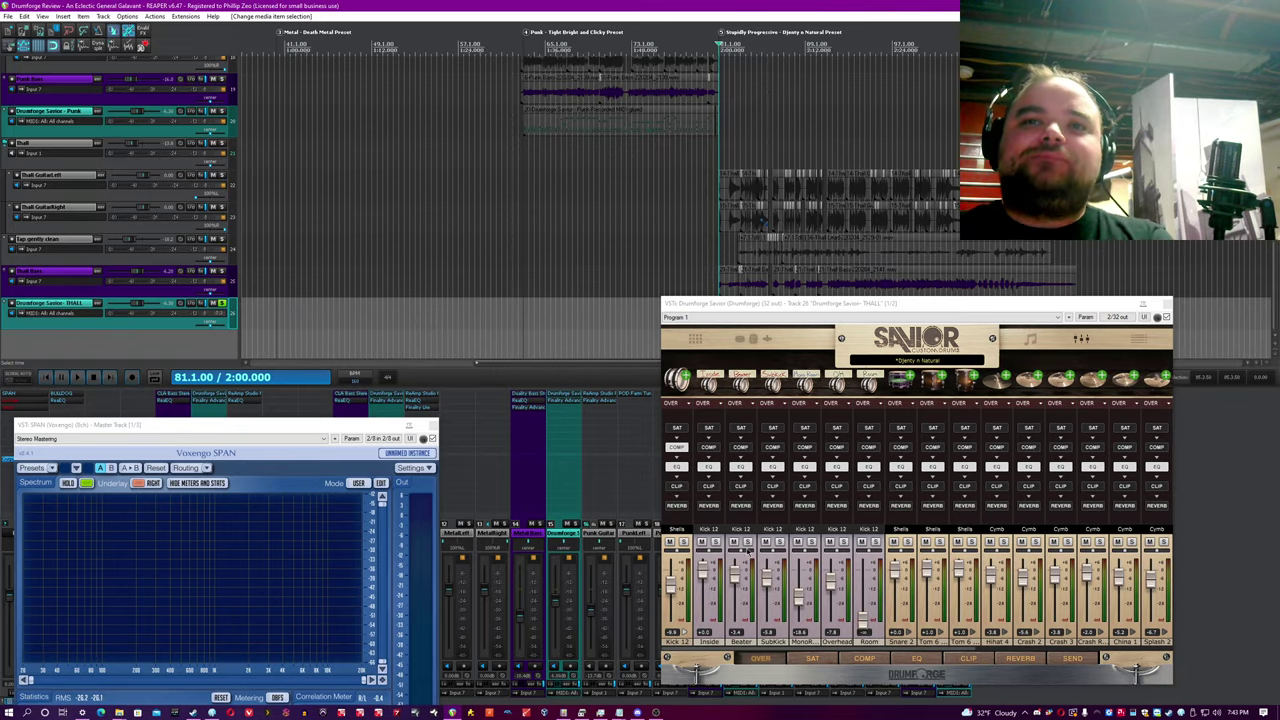
Step: Audition the clipper on the Kick 12 channel by enabling it, playing the drums from 81.1.00, switching it off mid-playback, and stopping
left_click(677, 487)
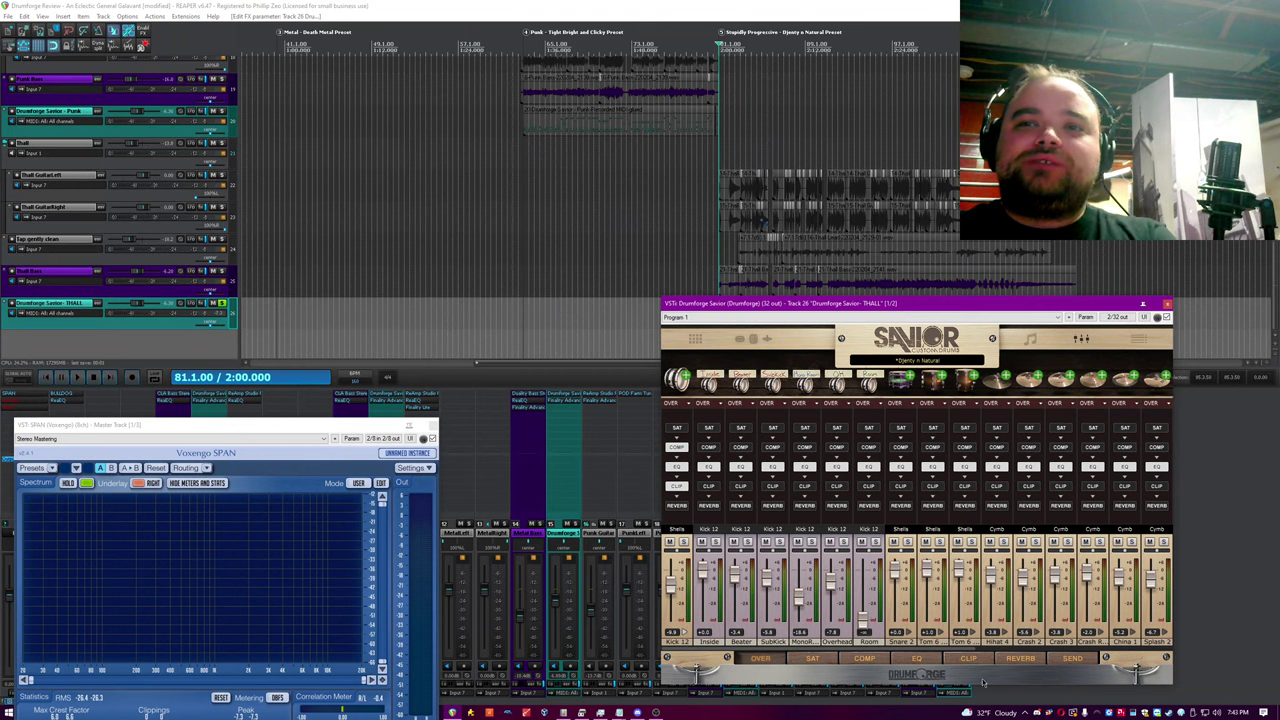
left_click(968, 658)
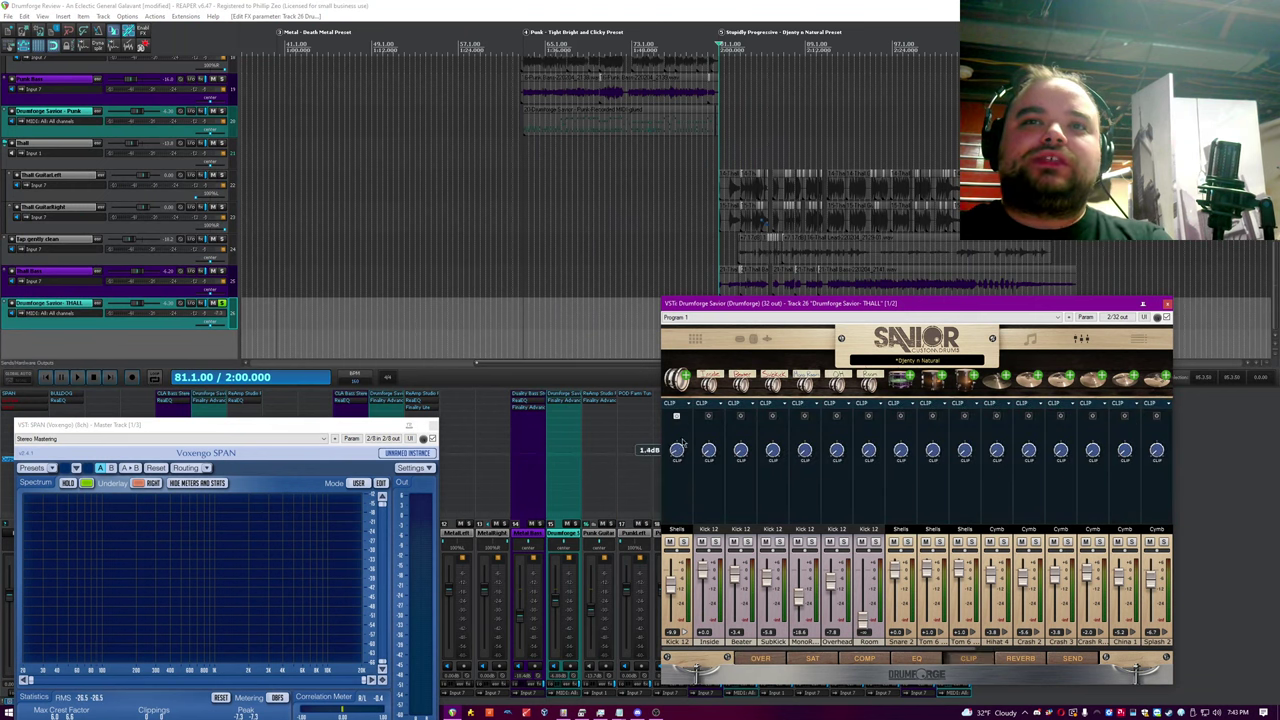
left_click(627, 5)
key("space")
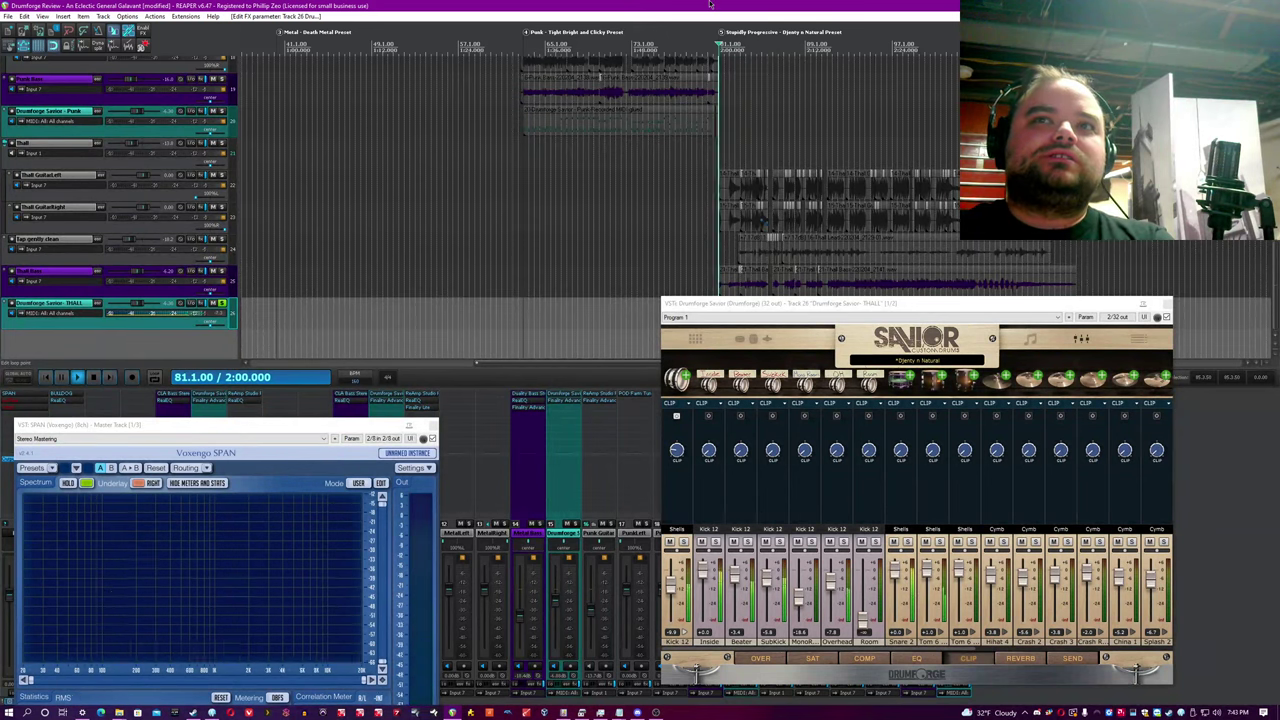
key("space")
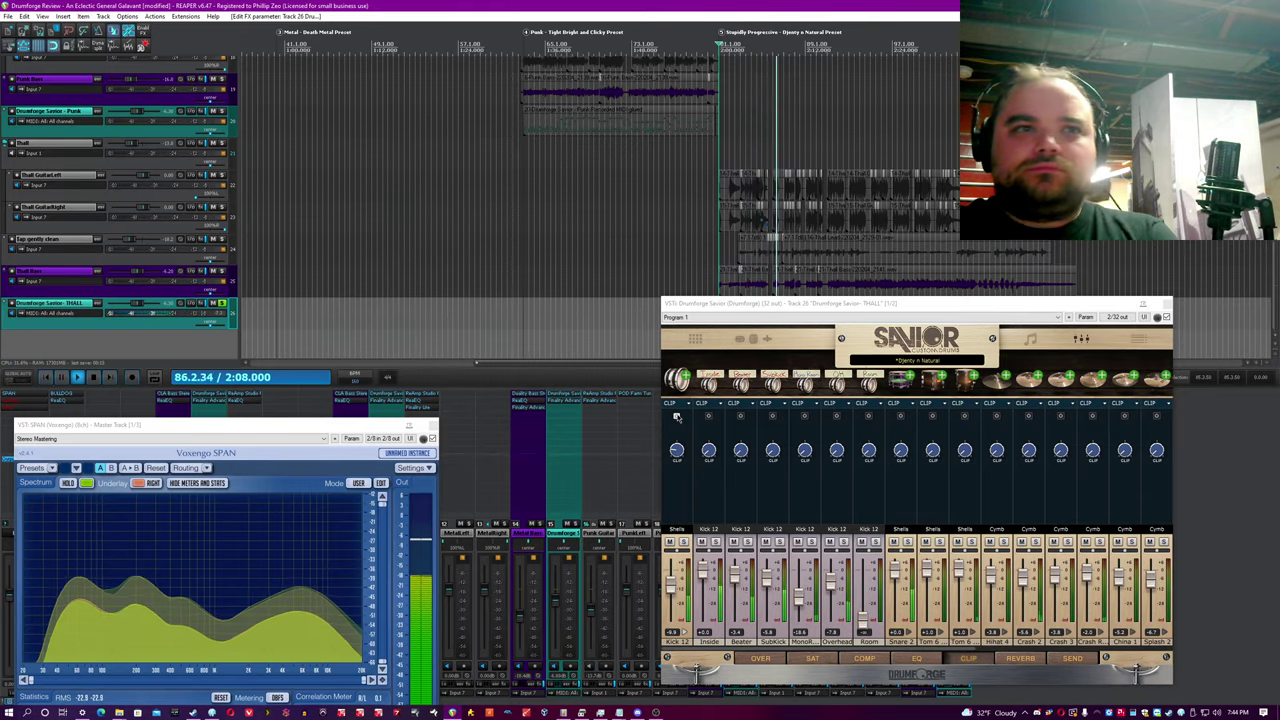
left_click(670, 452)
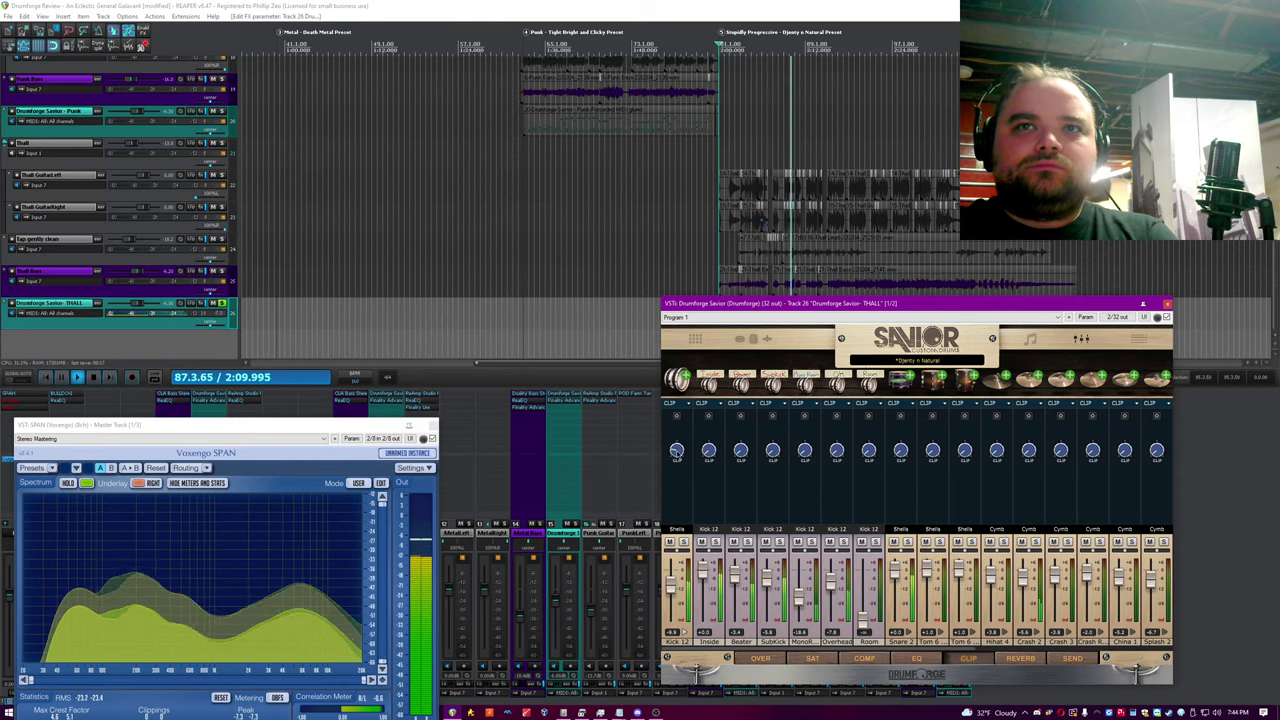
left_click(700, 5)
key("space")
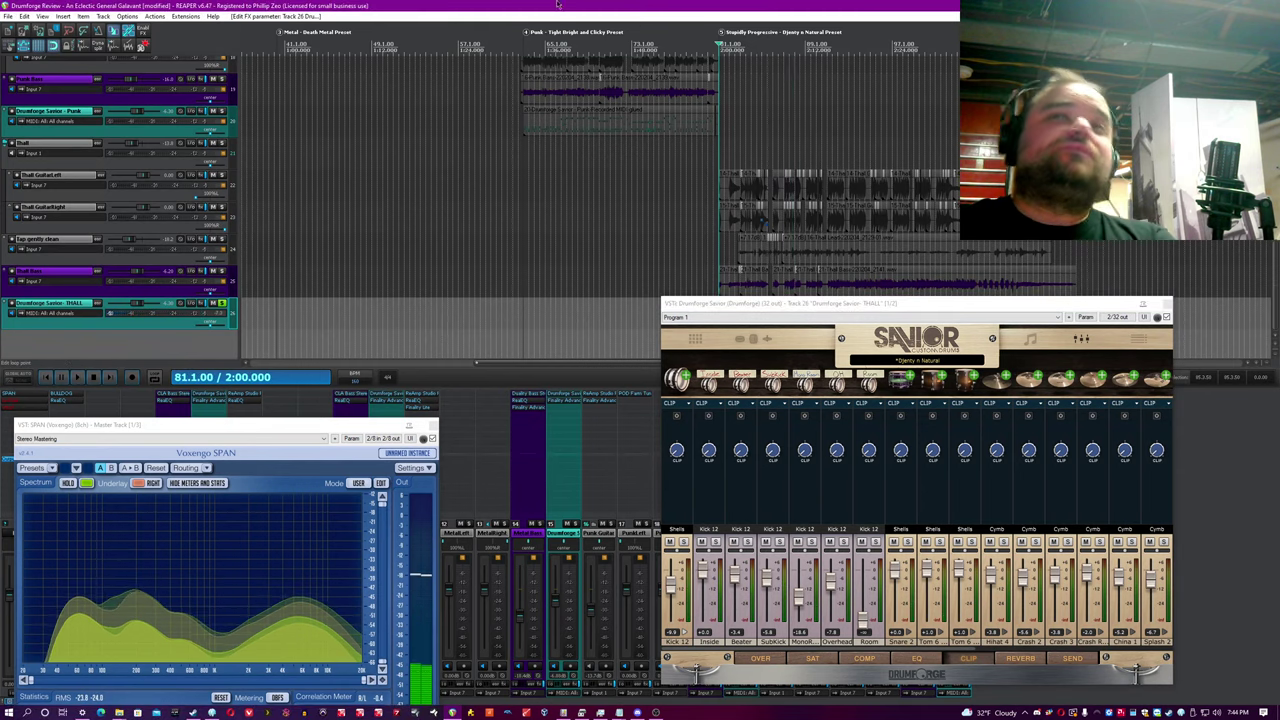
Step: Display the EQ controls and the saturation controls across the Savior mixer channels
left_click(939, 657)
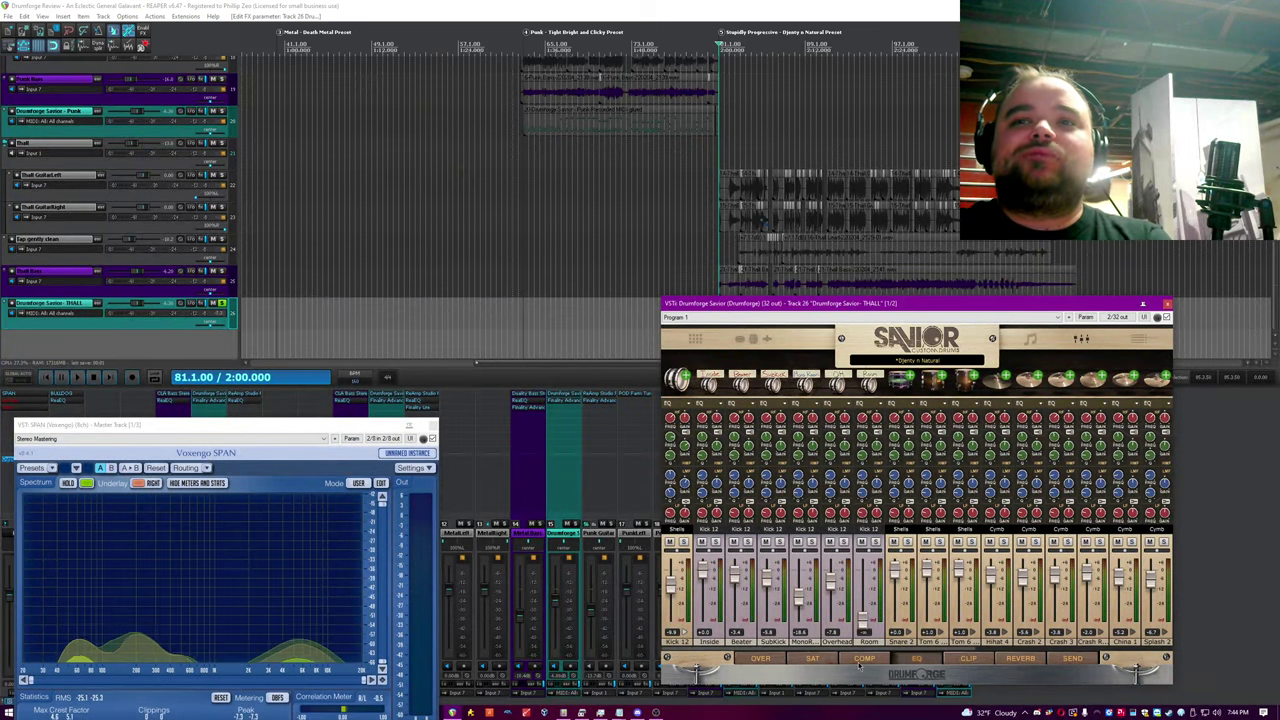
left_click(809, 659)
left_click(754, 5)
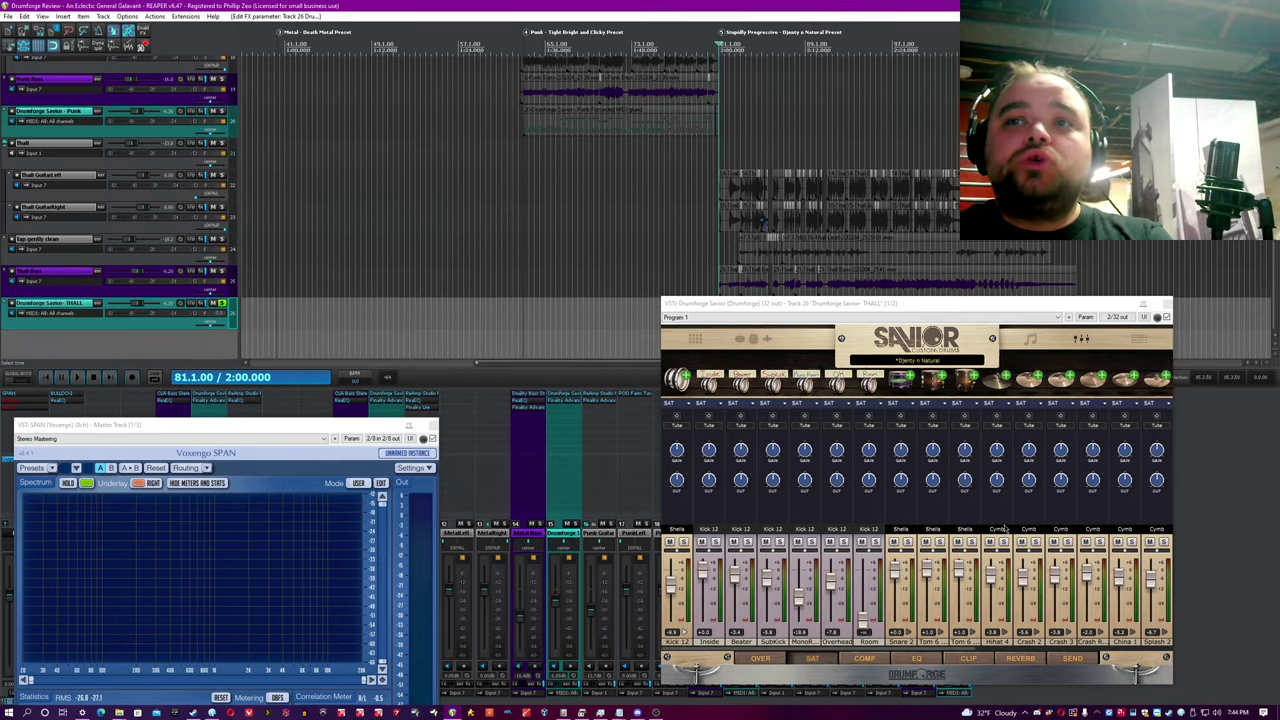
left_click(1172, 307)
left_click(729, 4)
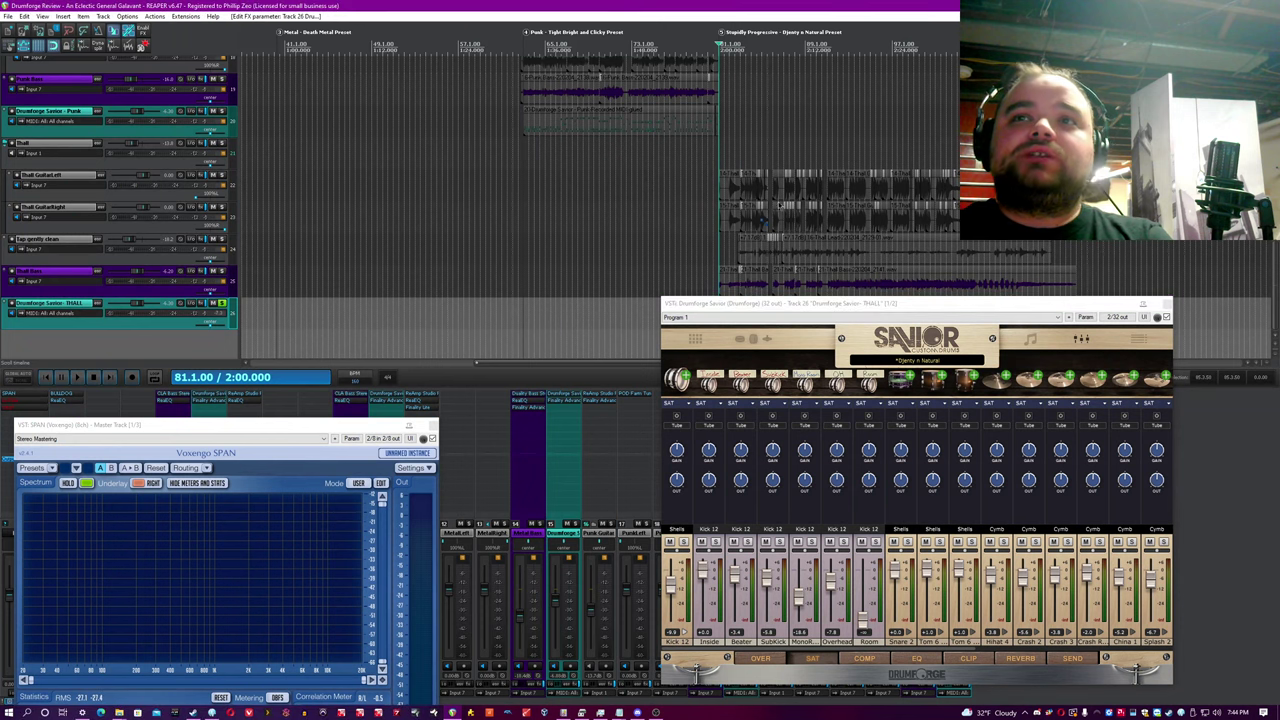
Step: Display the clip and compressor controls on the mixer channels, and expand the Snare 2 channel into its mic channels
left_click(984, 662)
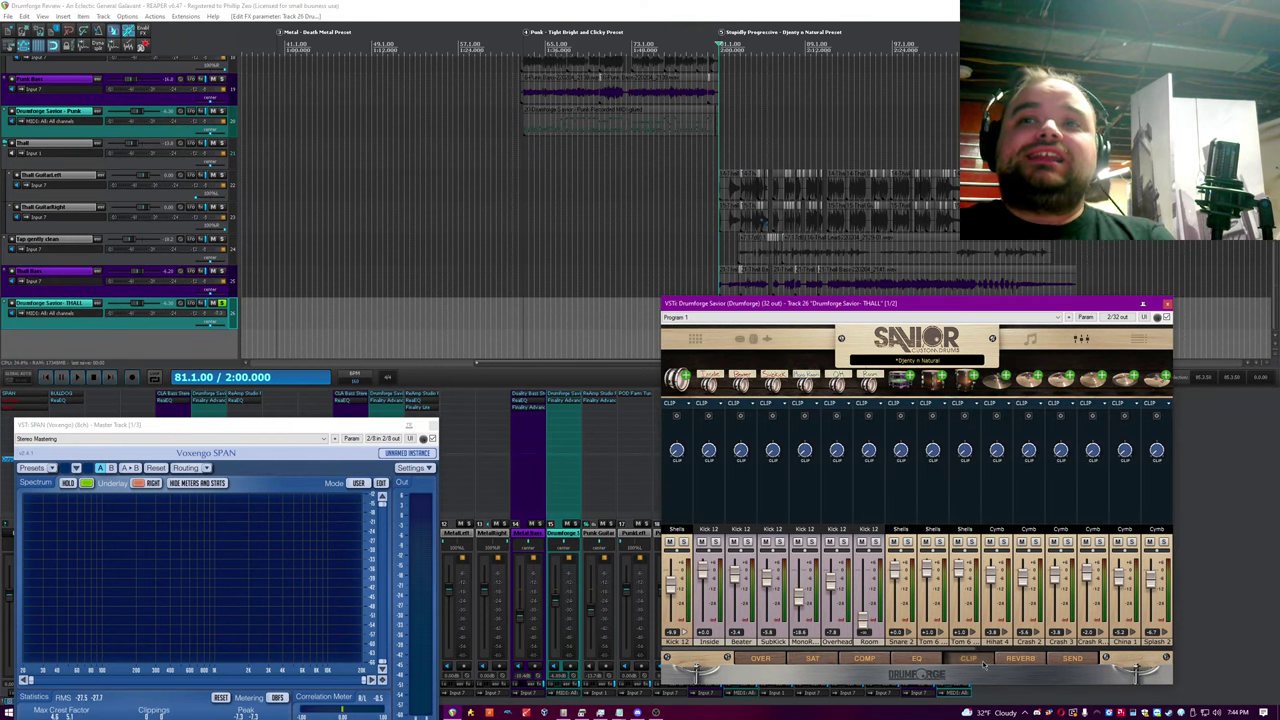
left_click(863, 662)
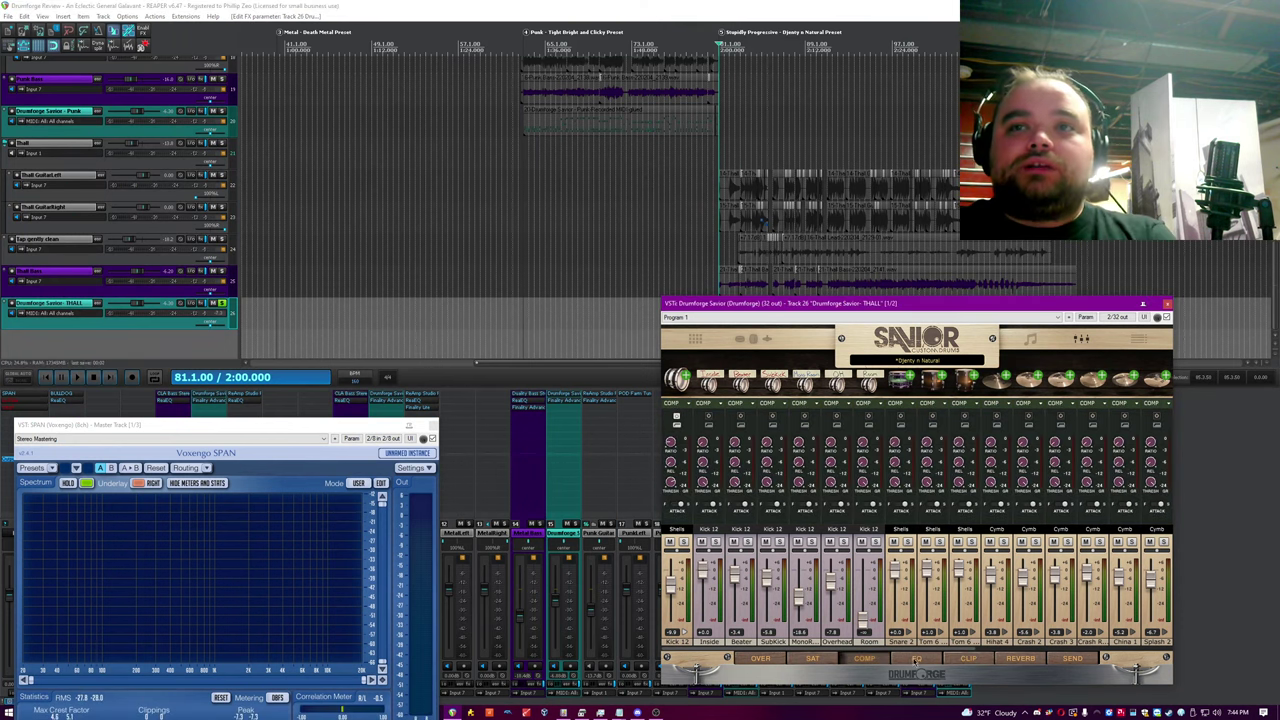
left_click(701, 5)
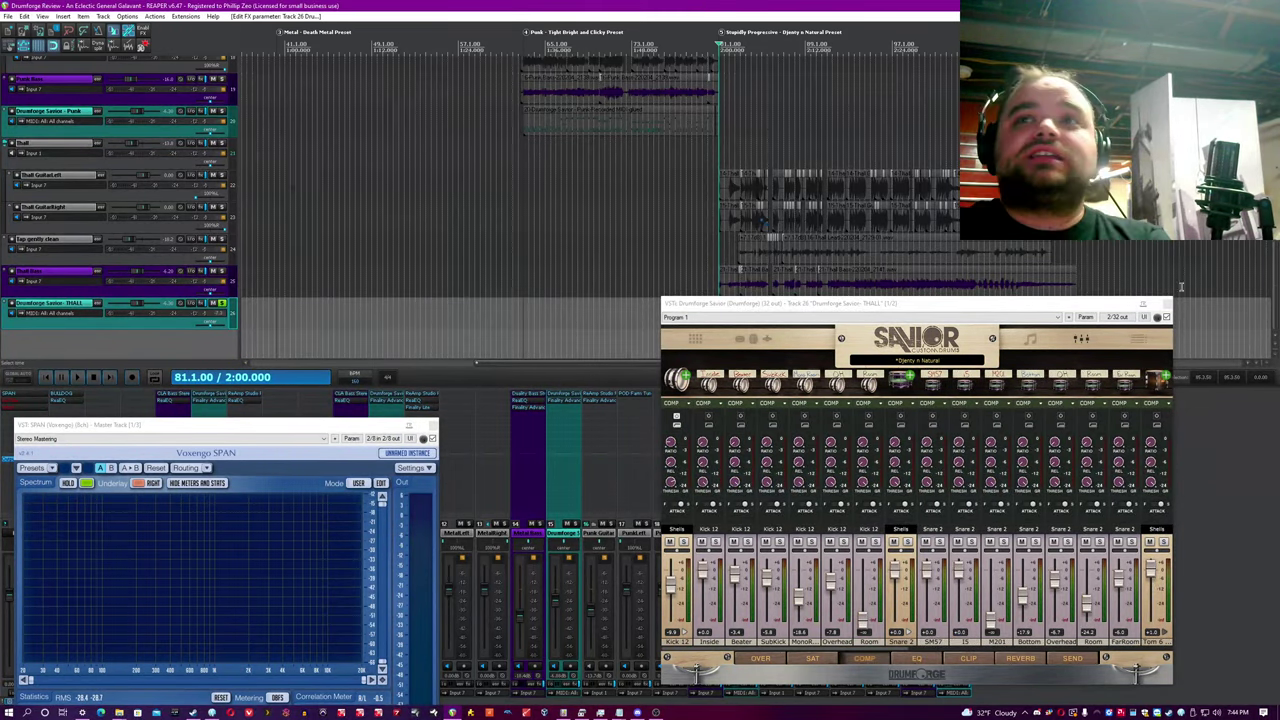
Step: Lower the plugin window, open the groove library, and list grooves from all packs with lead hand and section set to Any
left_click_drag(1114, 306, 1098, 376)
left_click(824, 4)
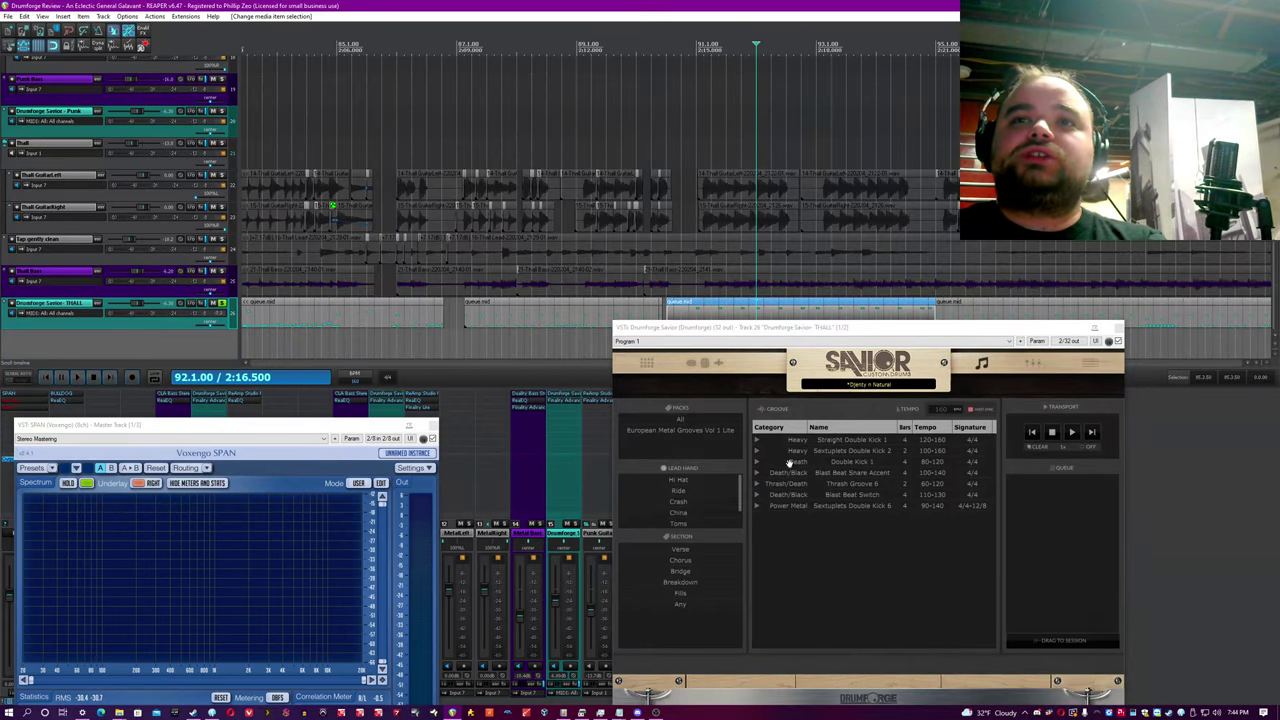
left_click(691, 420)
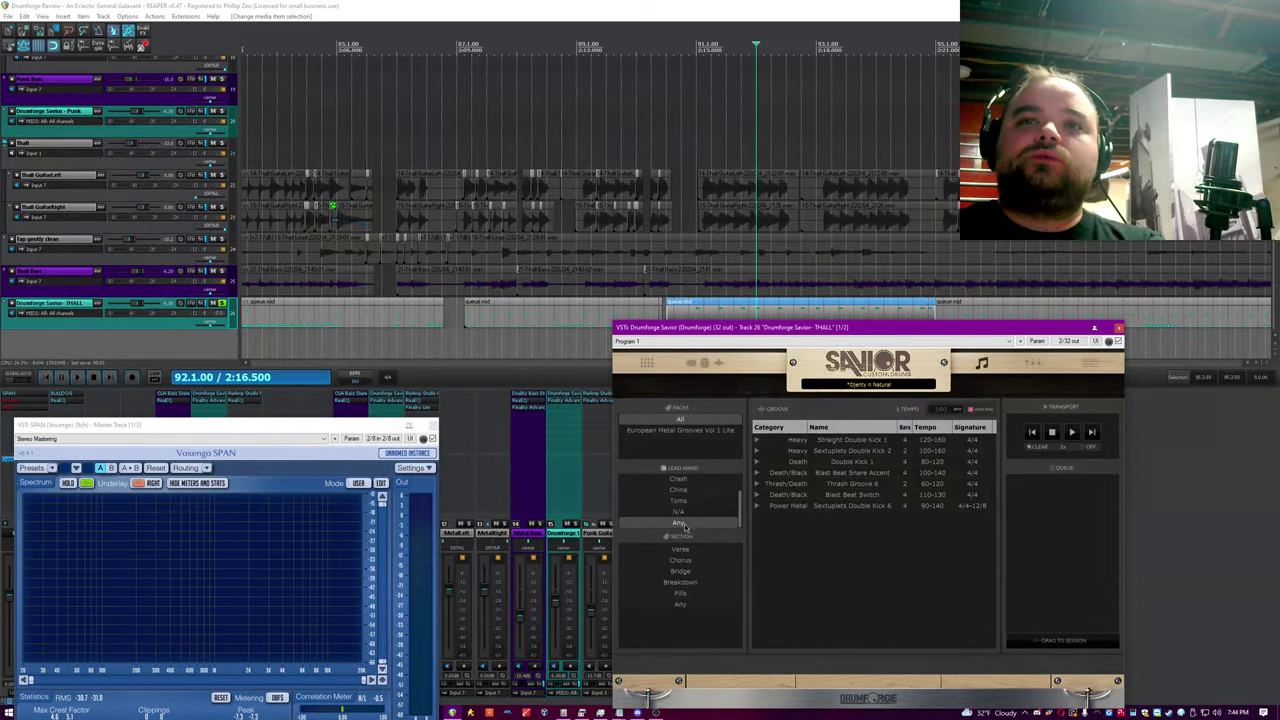
left_click(684, 523)
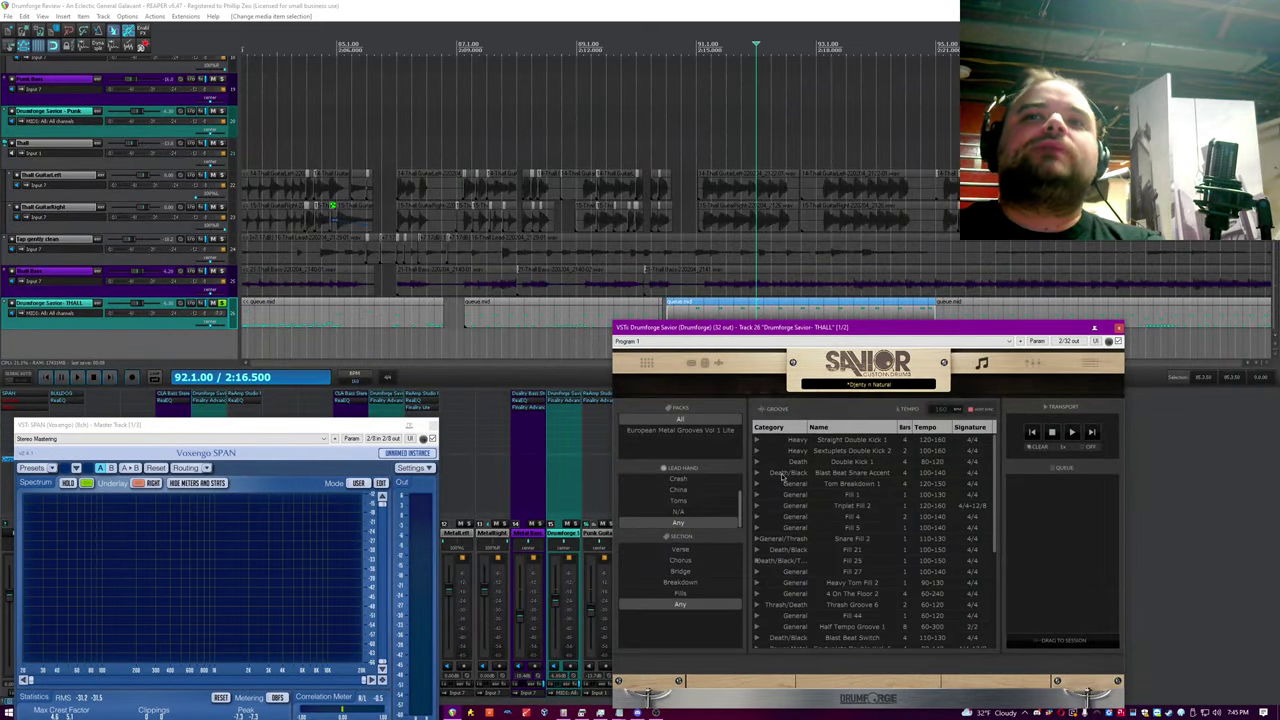
Step: Find the Djent groove Bounce Groove 26 in the groove list and preview it
scroll(782, 476, "down", 5)
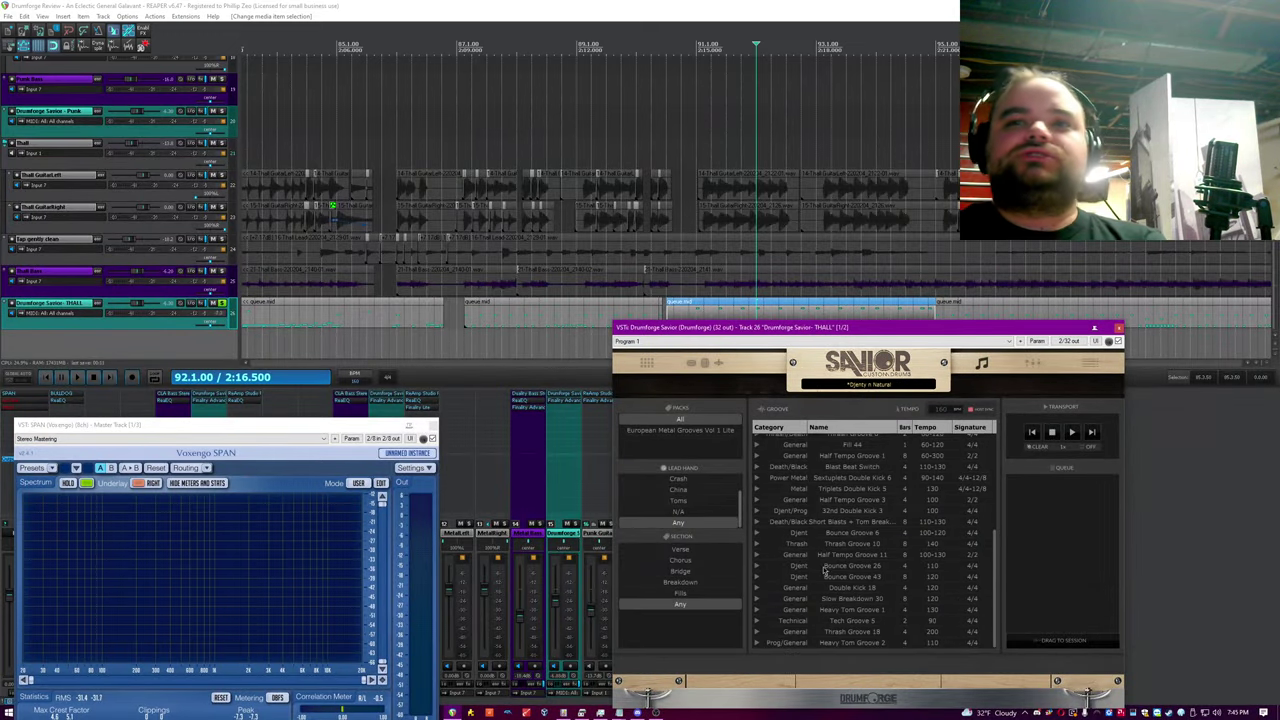
left_click(787, 567)
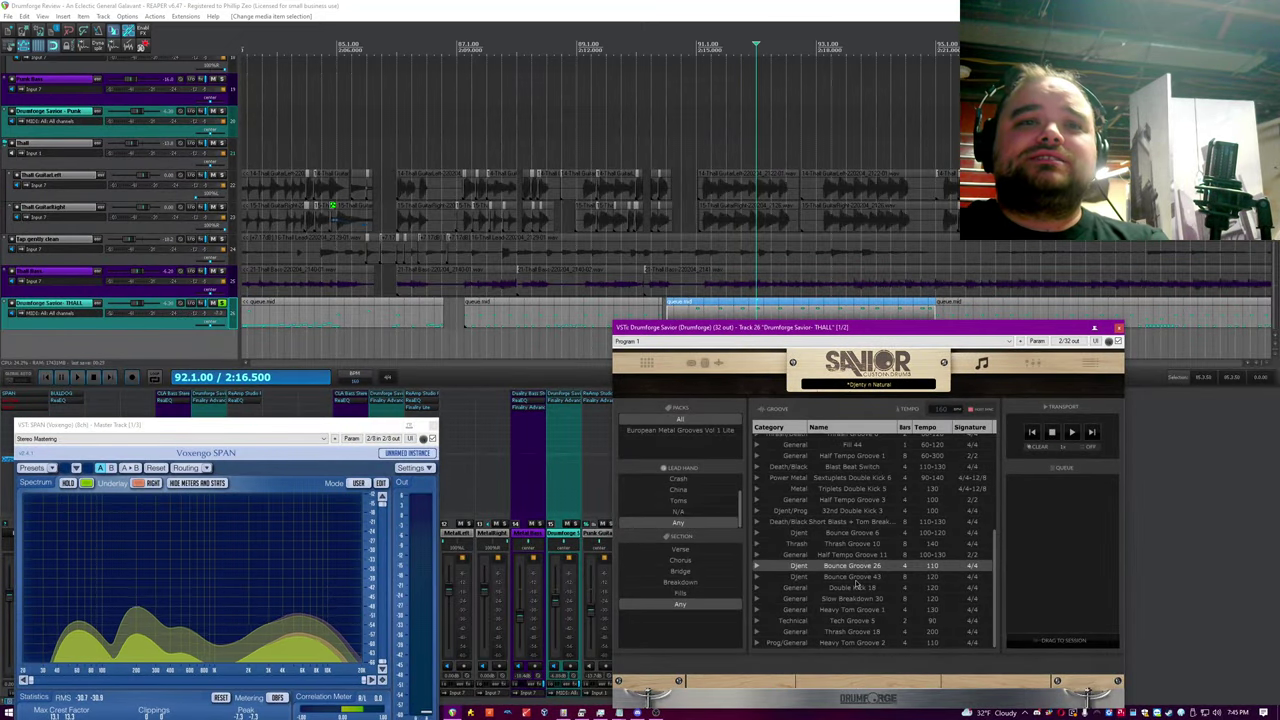
left_click(486, 5)
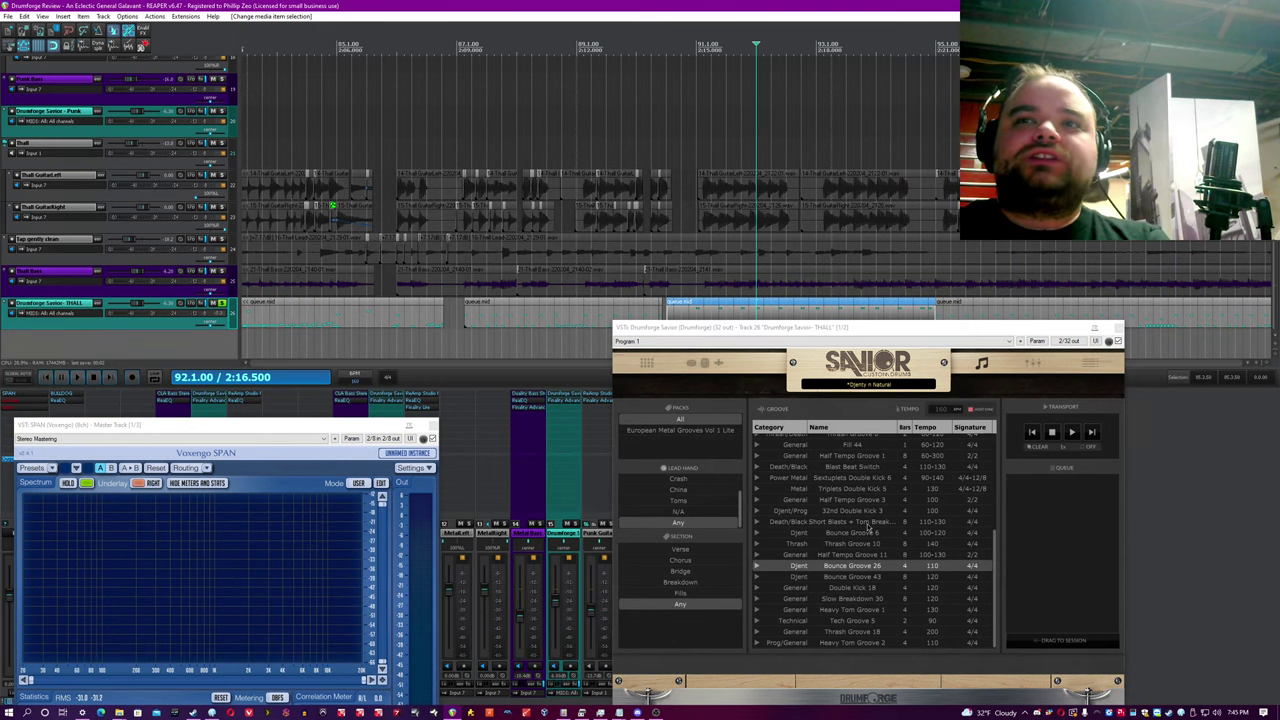
Step: Add Thrash Groove 10, Bounce Groove 26, Bounce Groove 43 and Tech Groove 5 to the groove queue, in that order
left_click_drag(850, 543, 1060, 500)
left_click_drag(850, 565, 1110, 550)
left_click(822, 578)
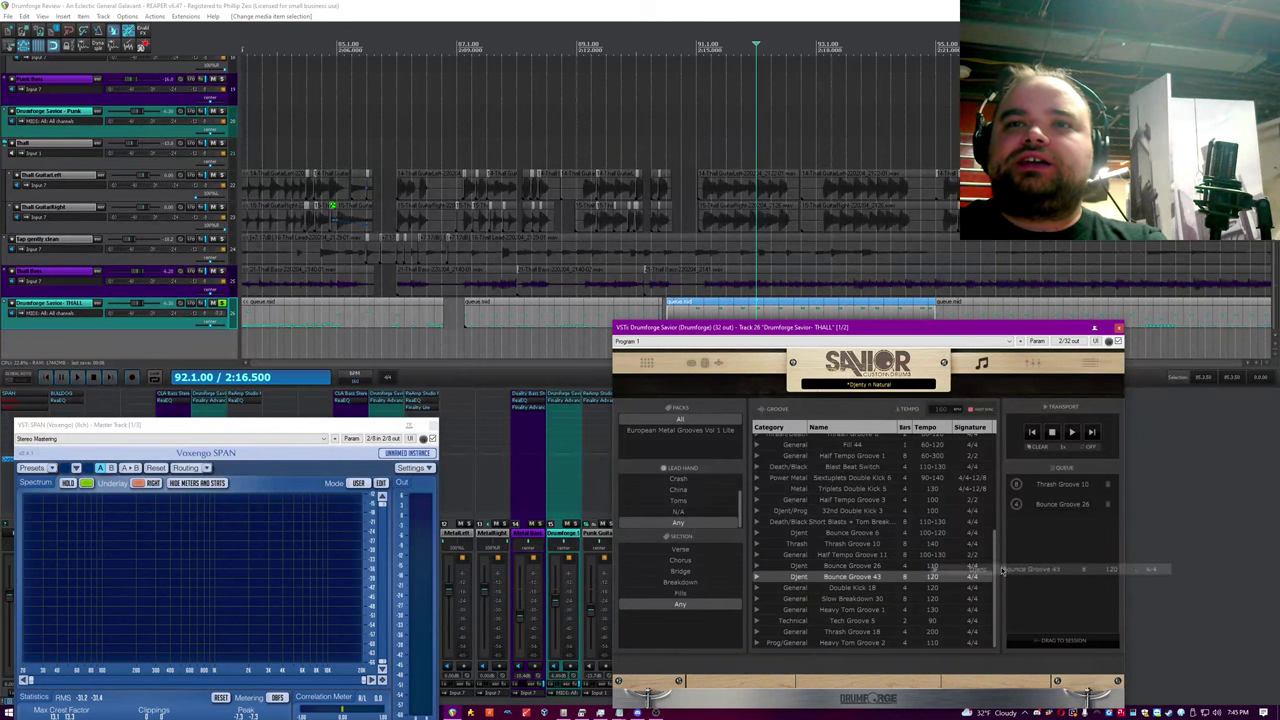
left_click_drag(832, 578, 1062, 522)
left_click_drag(826, 621, 1048, 572)
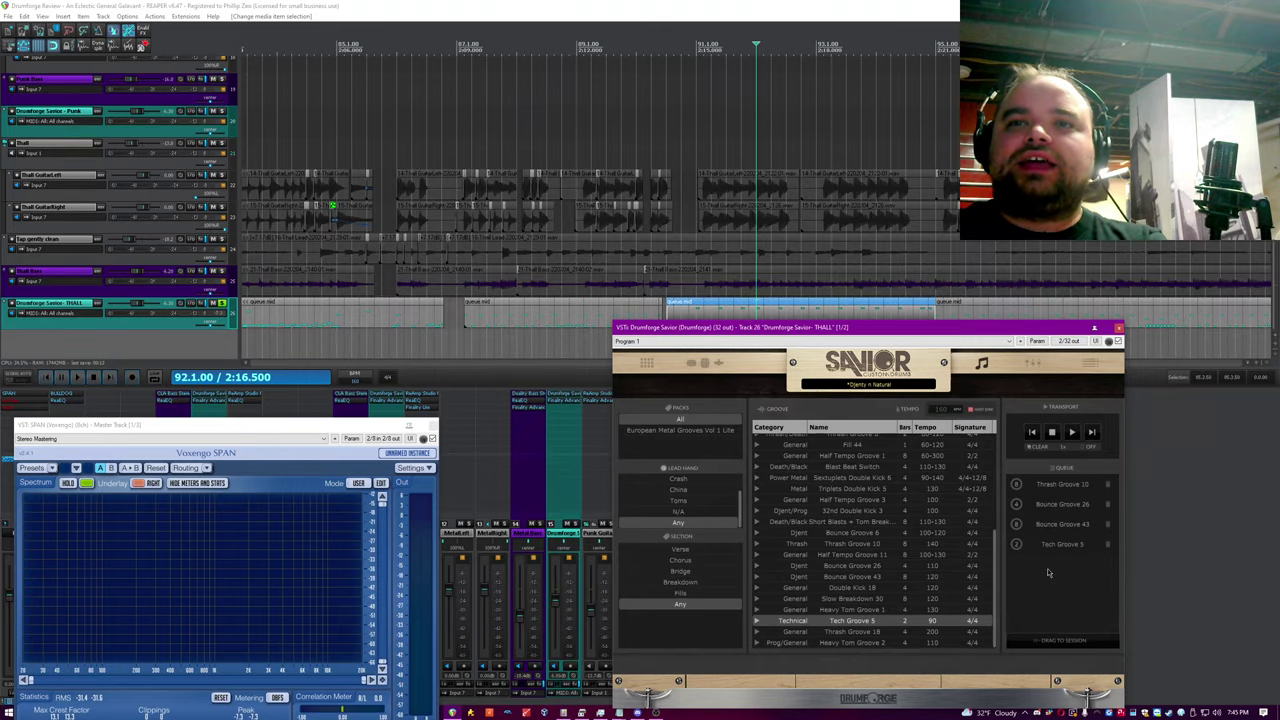
Step: Filter the grooves to the Fills section, add Fill 25 to the end of the queue, and play the queue
left_click(679, 593)
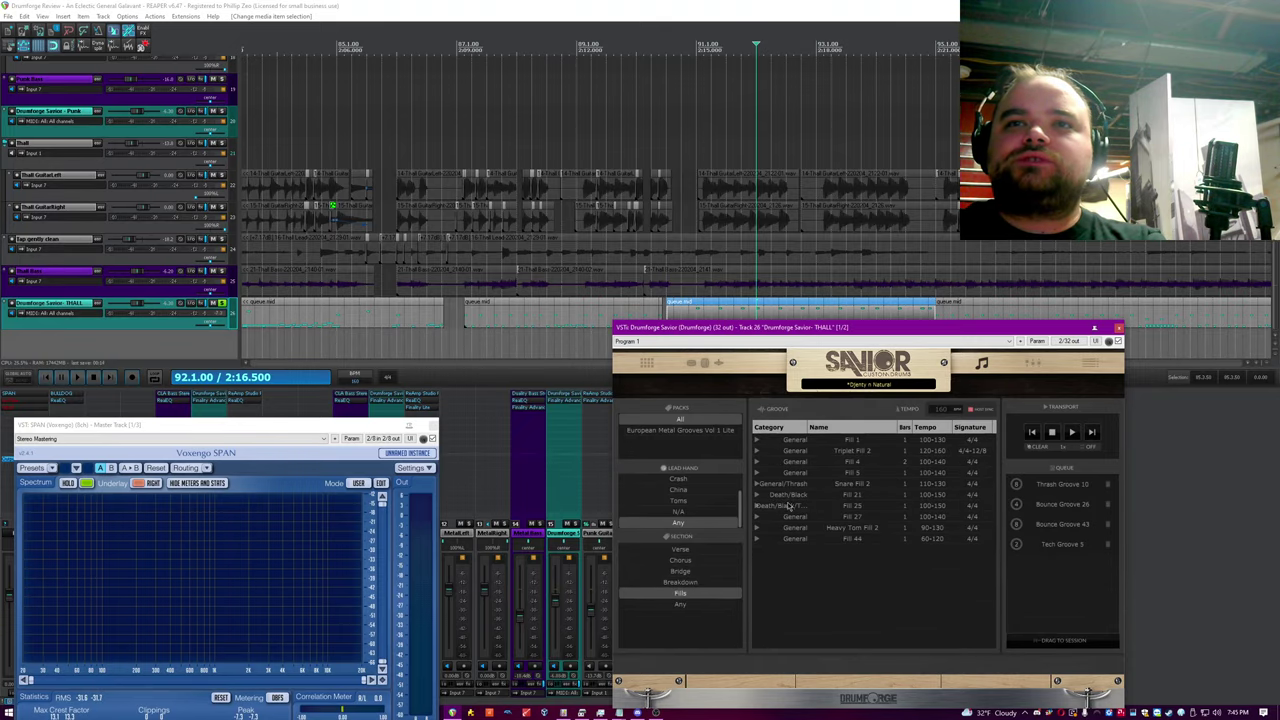
left_click_drag(788, 506, 1062, 570)
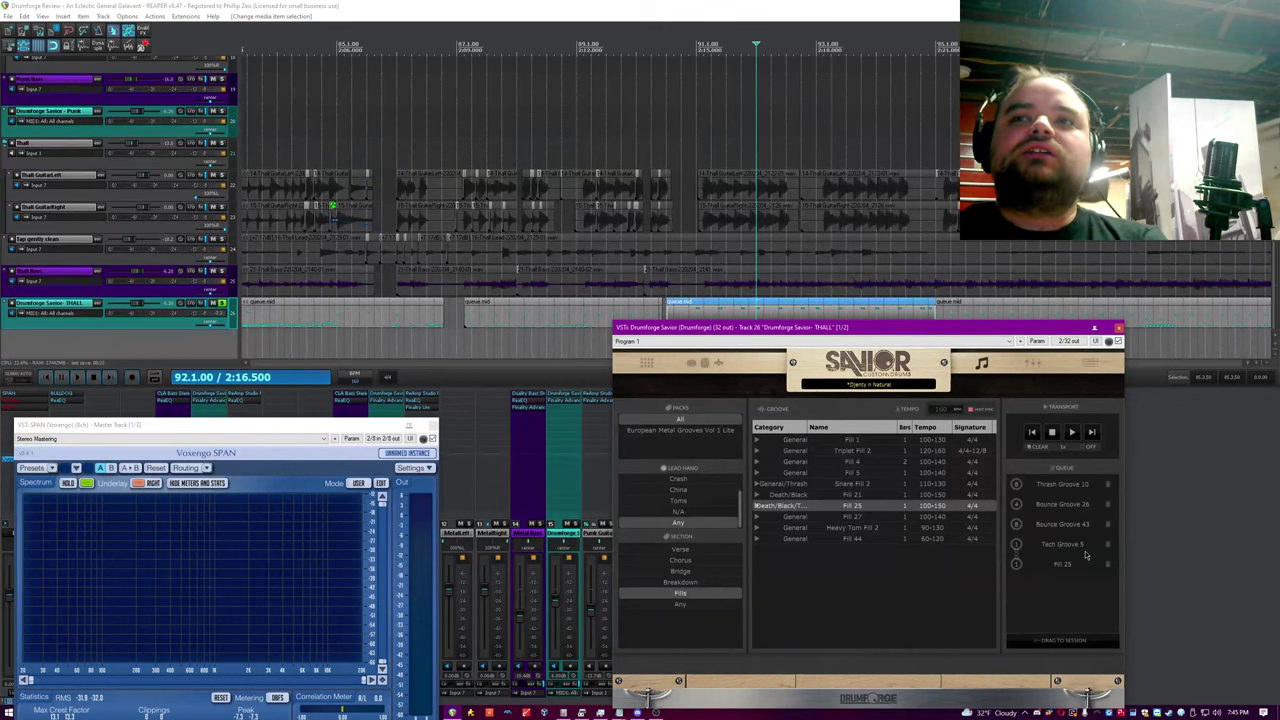
left_click(1071, 433)
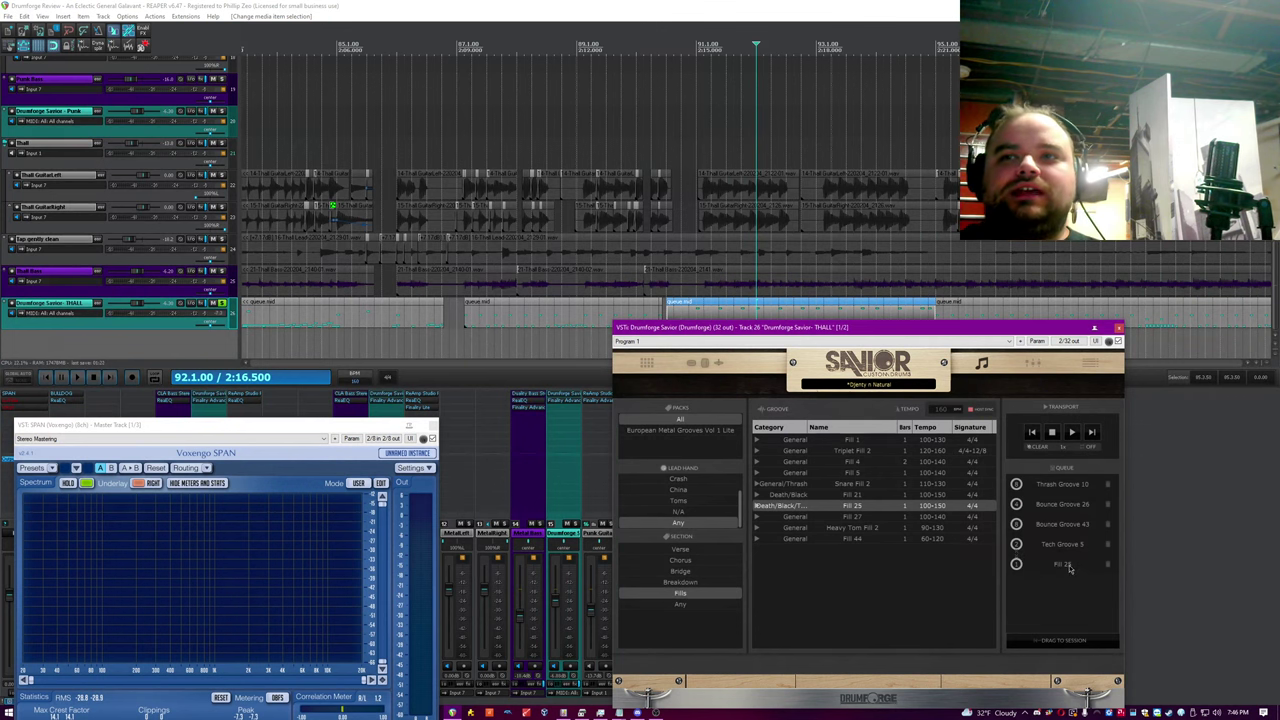
Step: Move Fill 25 up the queue to follow Bounce Groove 26, and clear the whole queue
left_click_drag(1068, 568, 1066, 526)
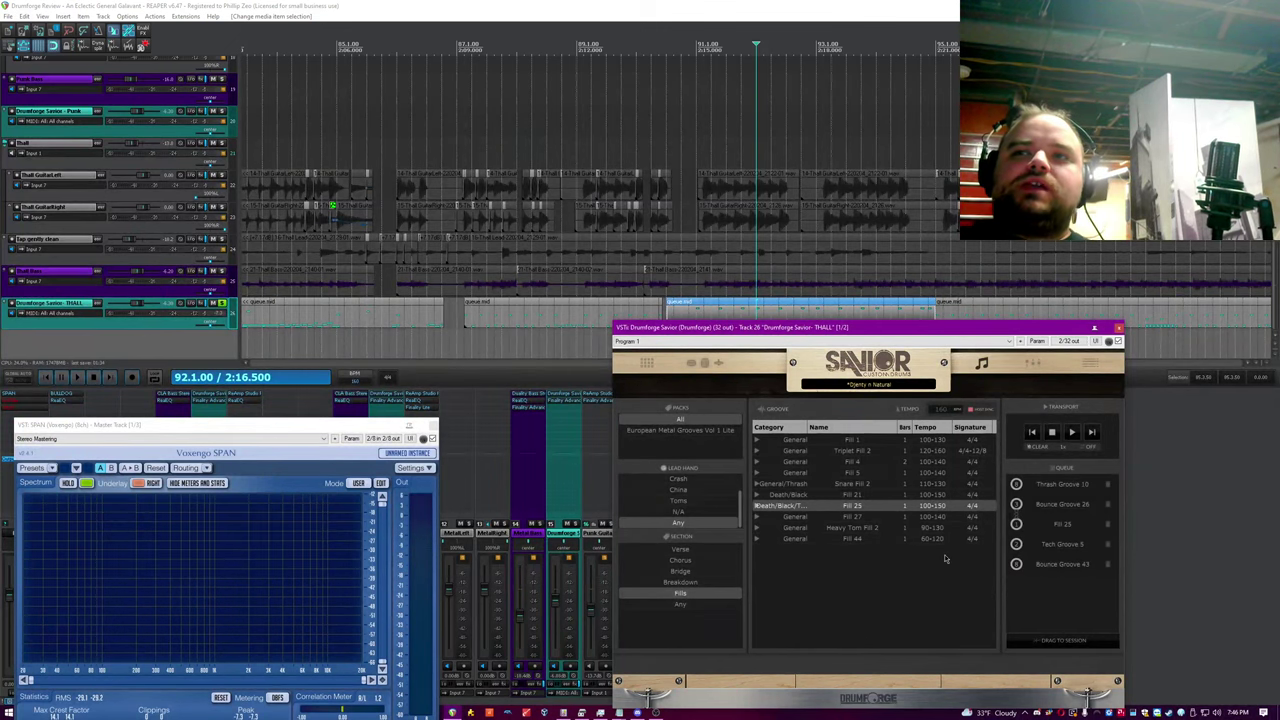
left_click(1038, 447)
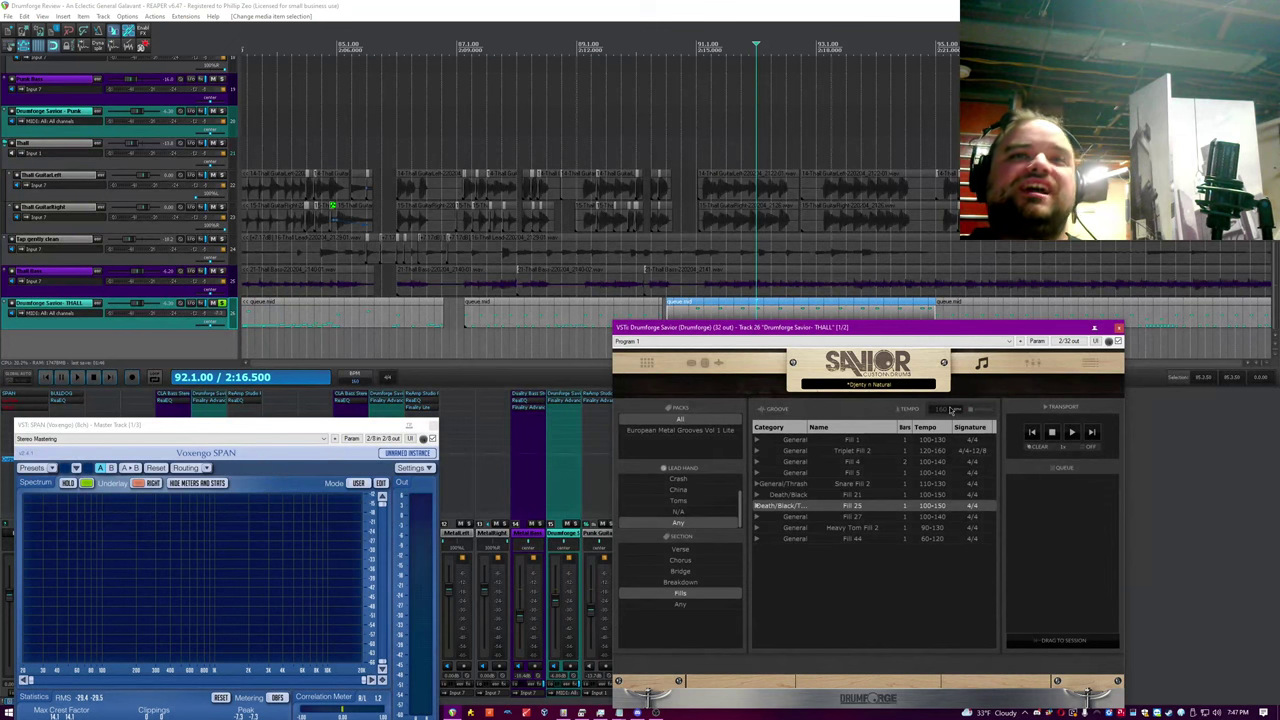
Step: Look through the MIDI mapping, kit, drum detail and mixer pages, ending on the MIDI mapping page
left_click(1087, 364)
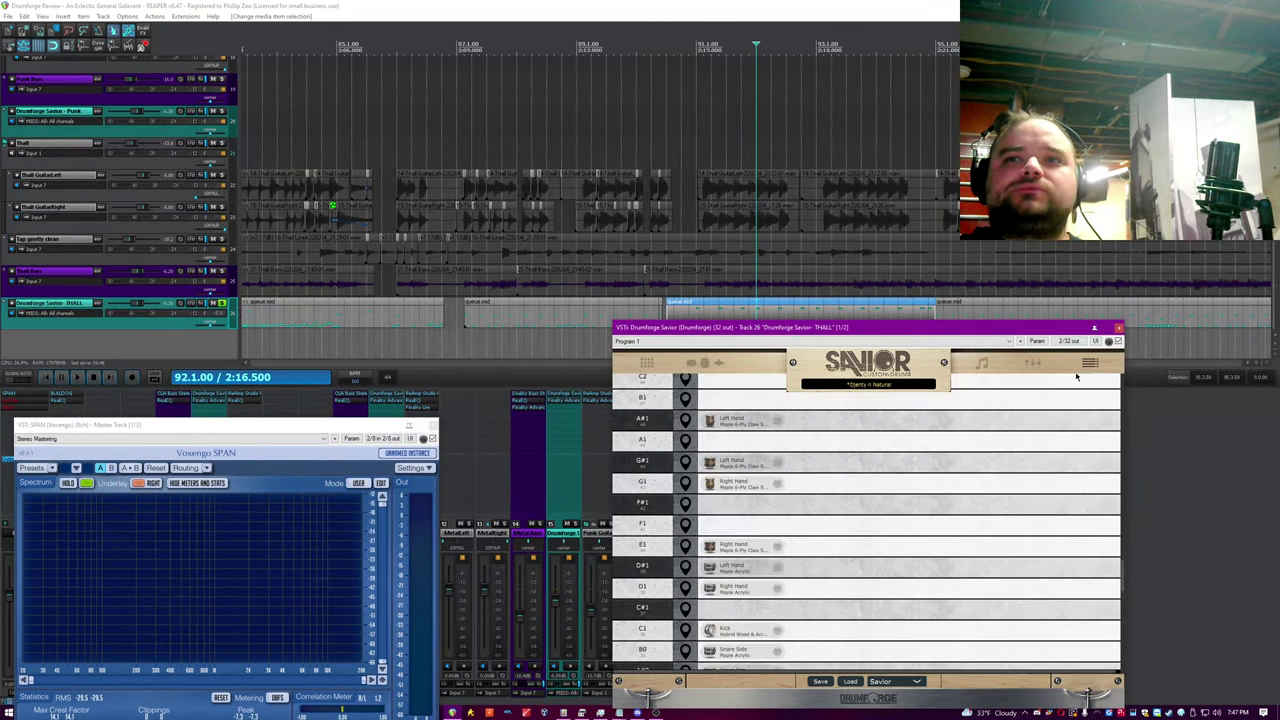
left_click(702, 365)
left_click(647, 363)
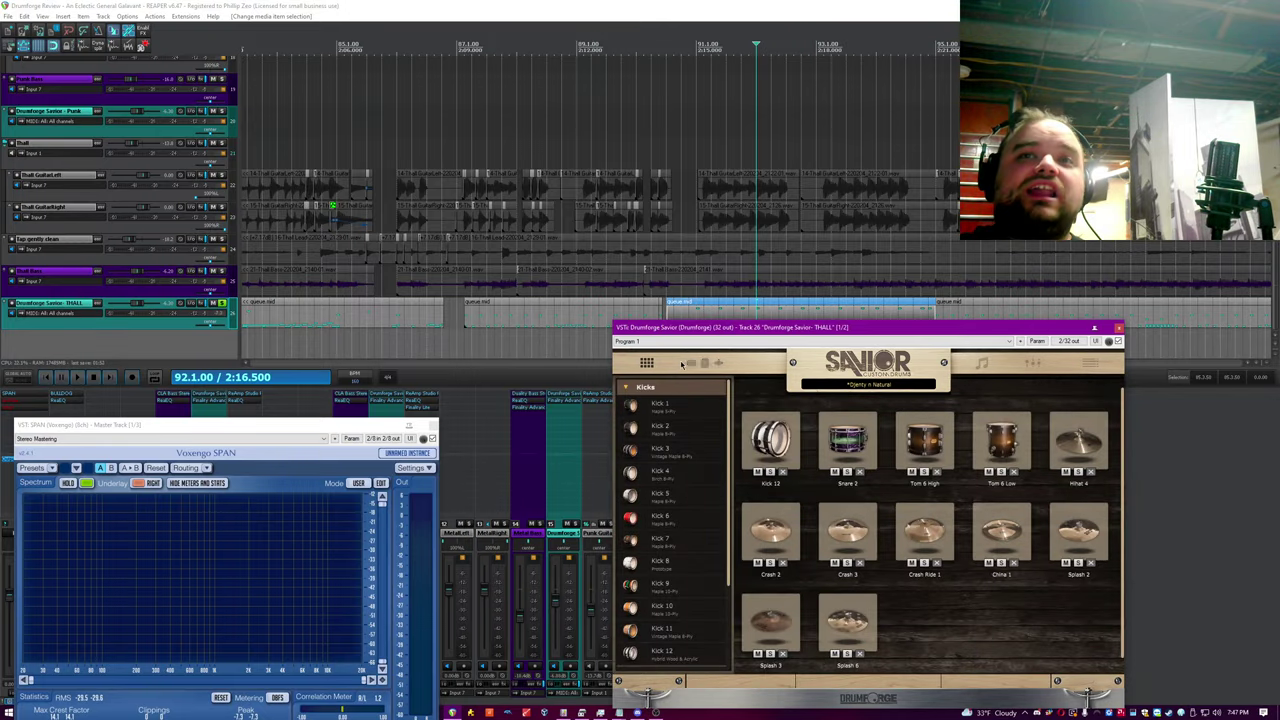
left_click(702, 363)
left_click(1033, 363)
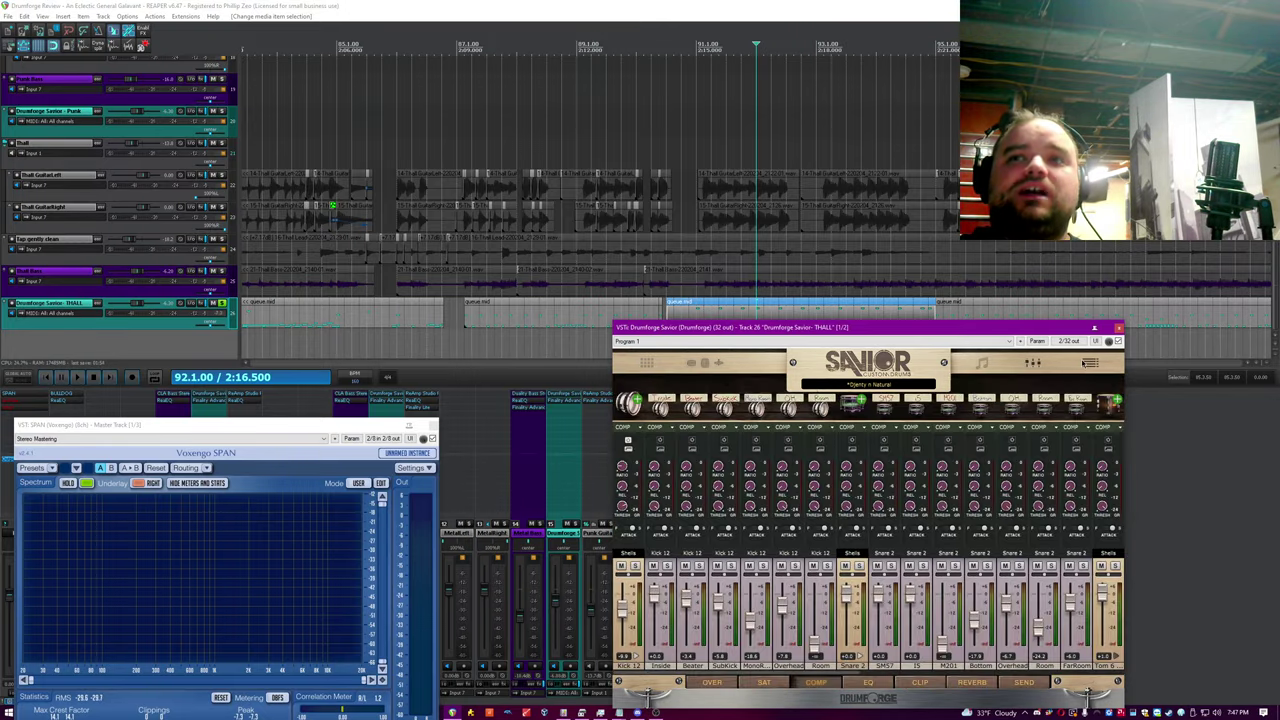
left_click(1090, 363)
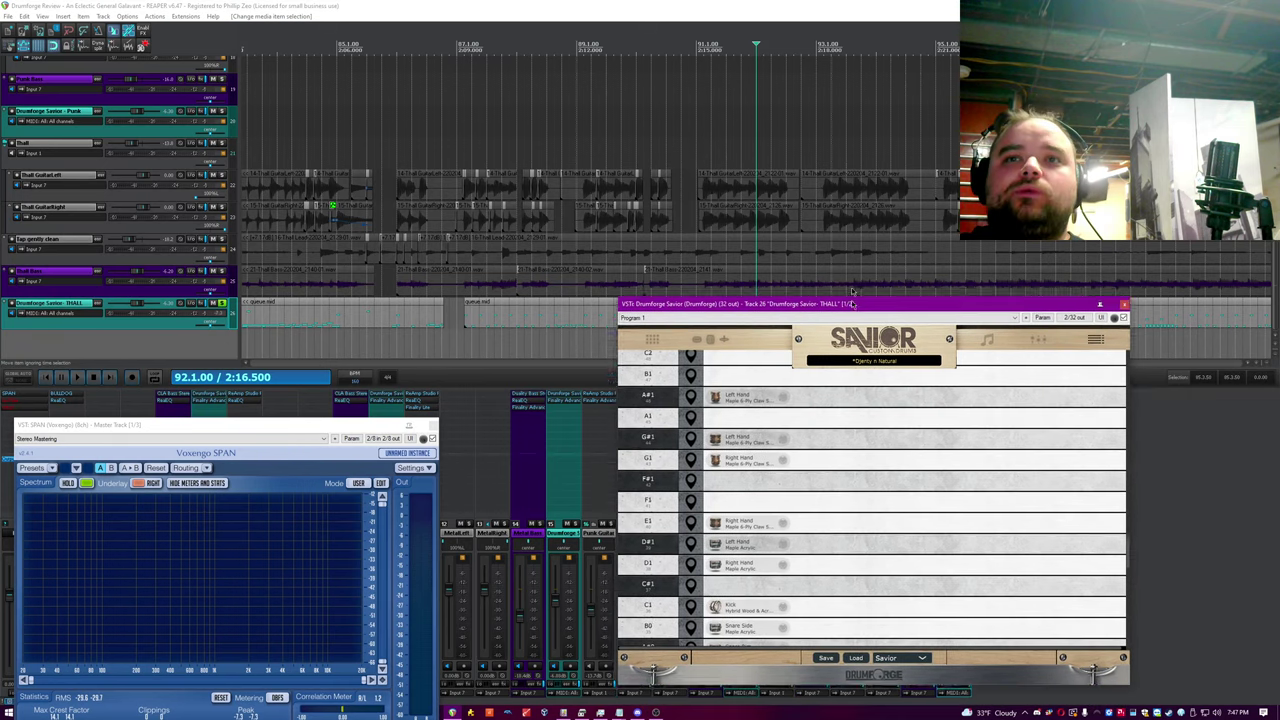
Step: Review the lower note assignments on the mapping page, select Tom 1 Rim, and view the list of available MIDI map presets
scroll(857, 557, "down", 5)
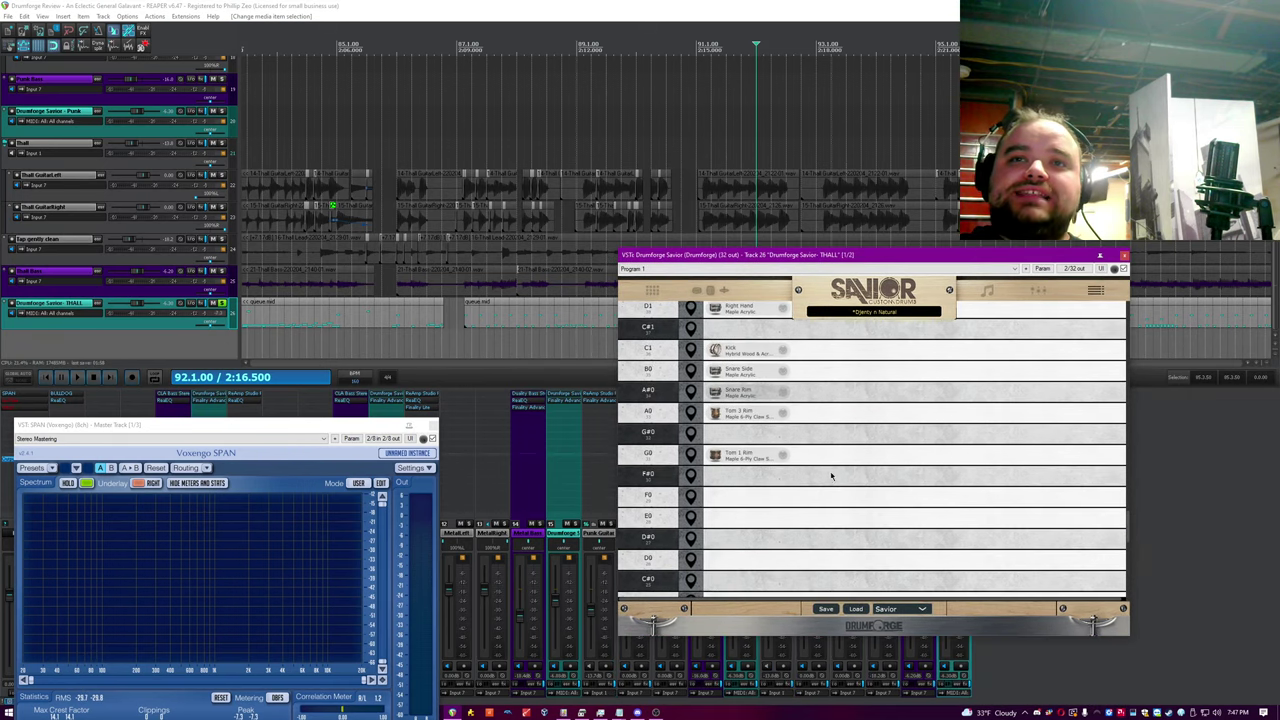
scroll(831, 476, "up", 3)
scroll(846, 451, "up", 2)
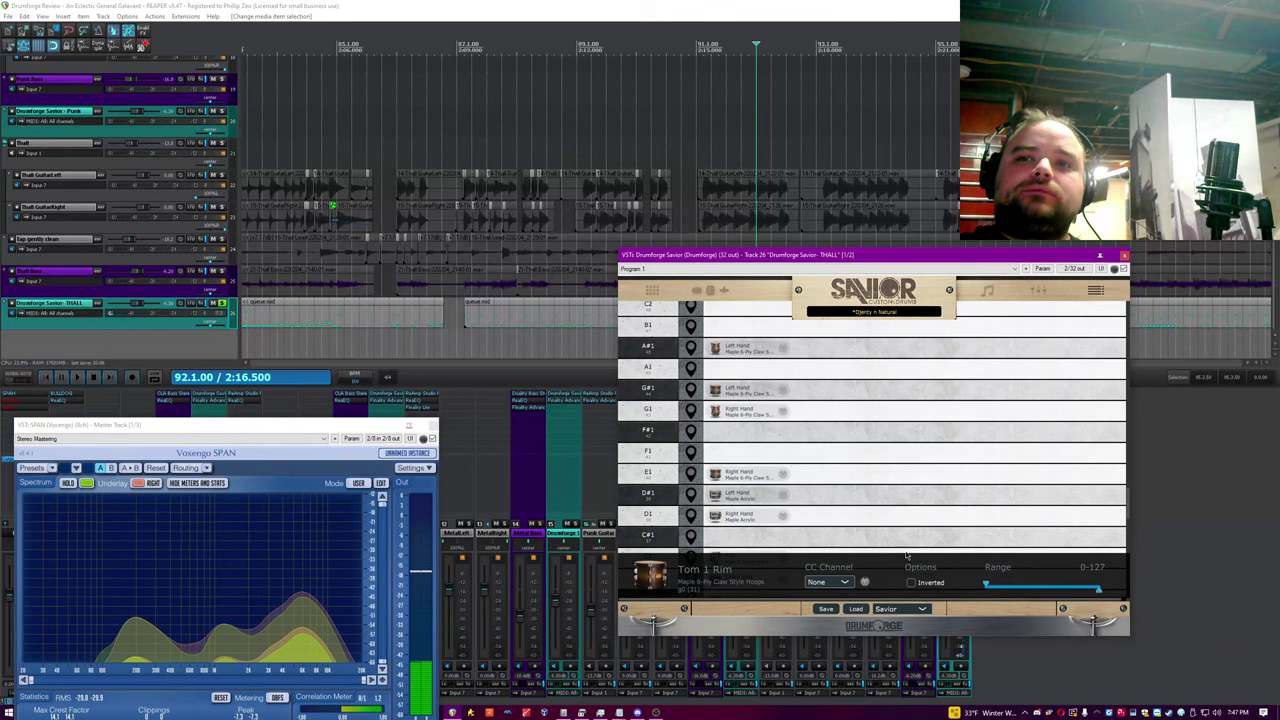
left_click(929, 608)
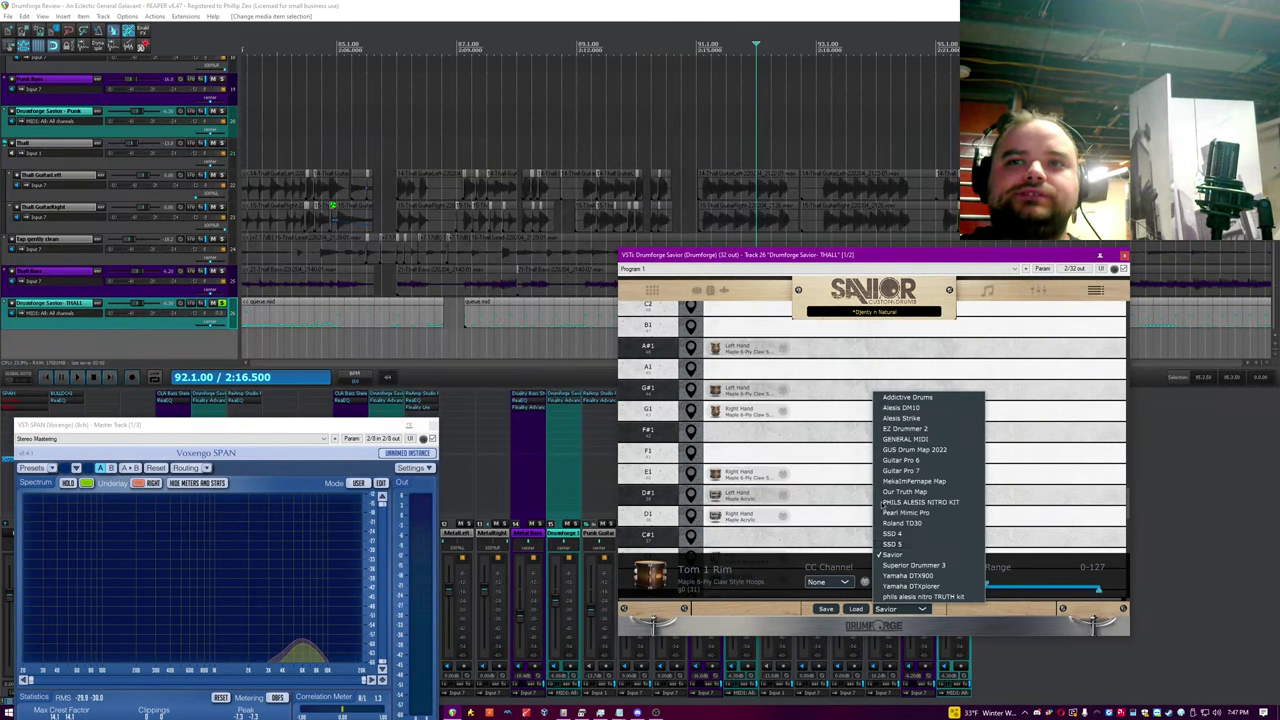
left_click(843, 460)
scroll(835, 465, "up", 2)
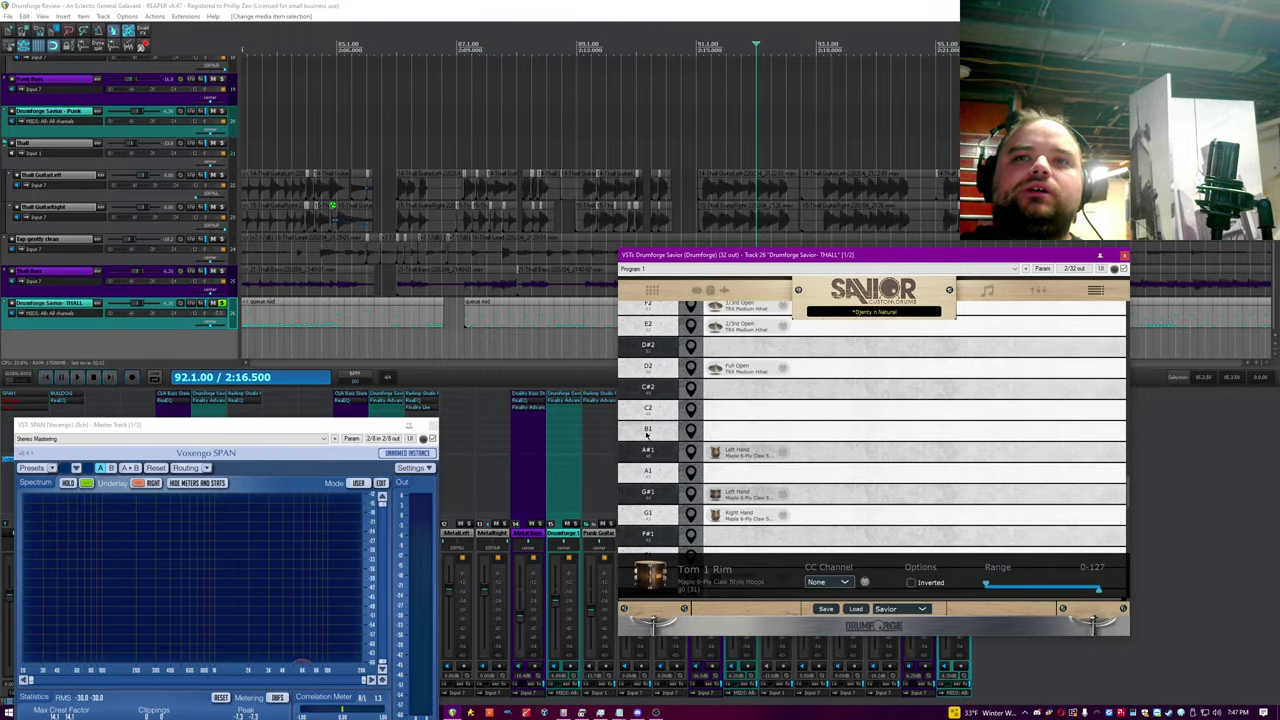
Step: View the articulations available for note B1, including those of the TRX Medium Hihat 14", and review the hi-hat note assignments
left_click(647, 432)
mouse_move(604, 248)
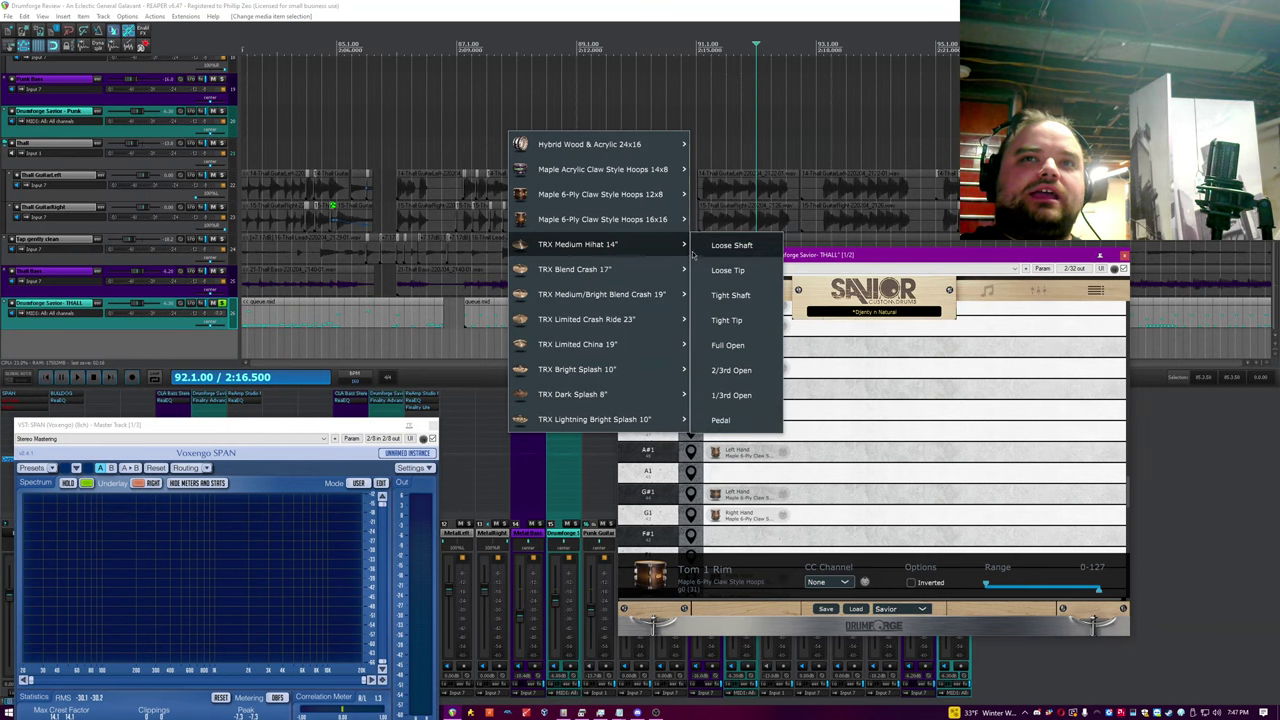
left_click(760, 416)
scroll(657, 458, "up", 4)
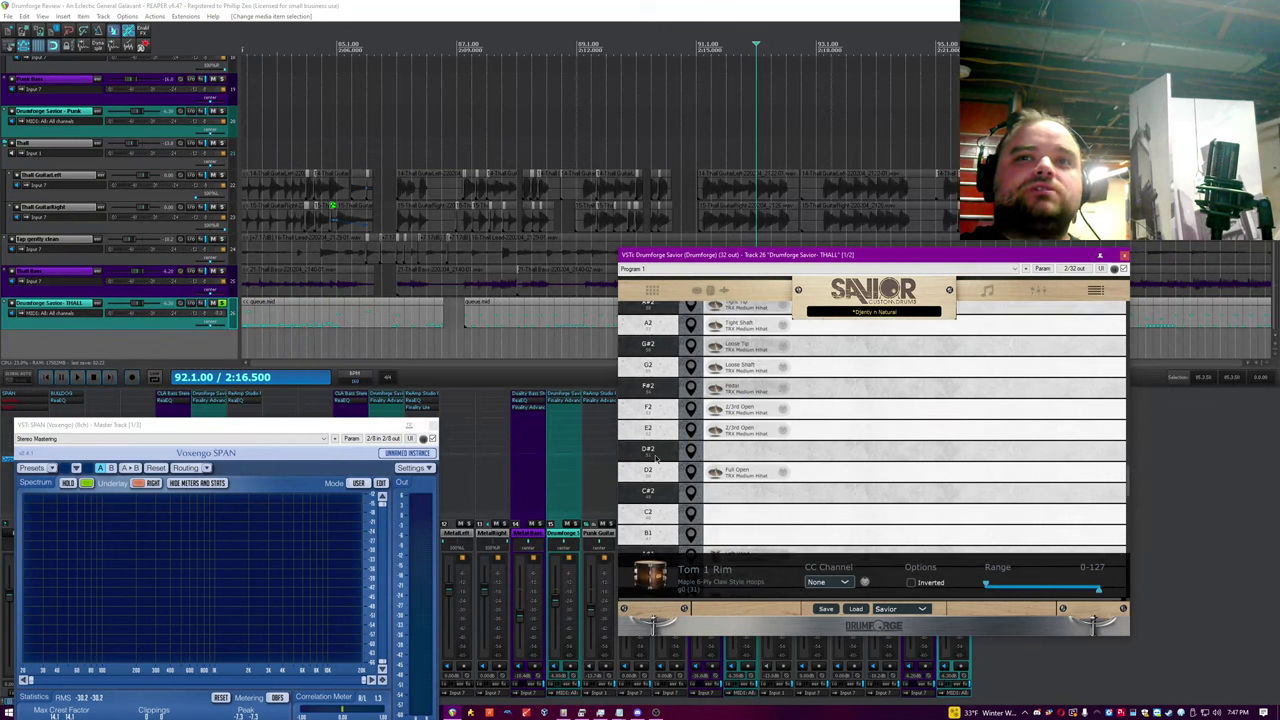
scroll(657, 458, "up", 3)
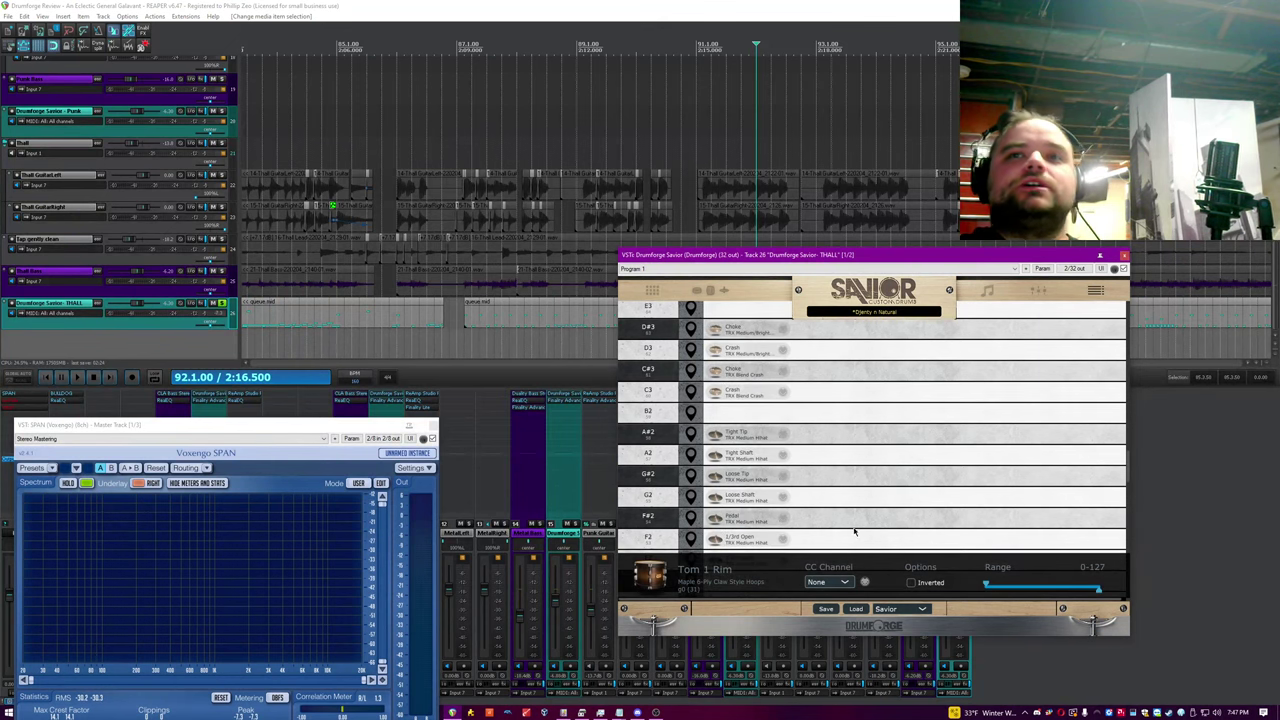
Step: Open the drum detail page, audition the Hybrid Wood & Acrylic 24x16 kick, and view its Sample, Velocity, Config and ASR settings
left_click(724, 291)
left_click(870, 385)
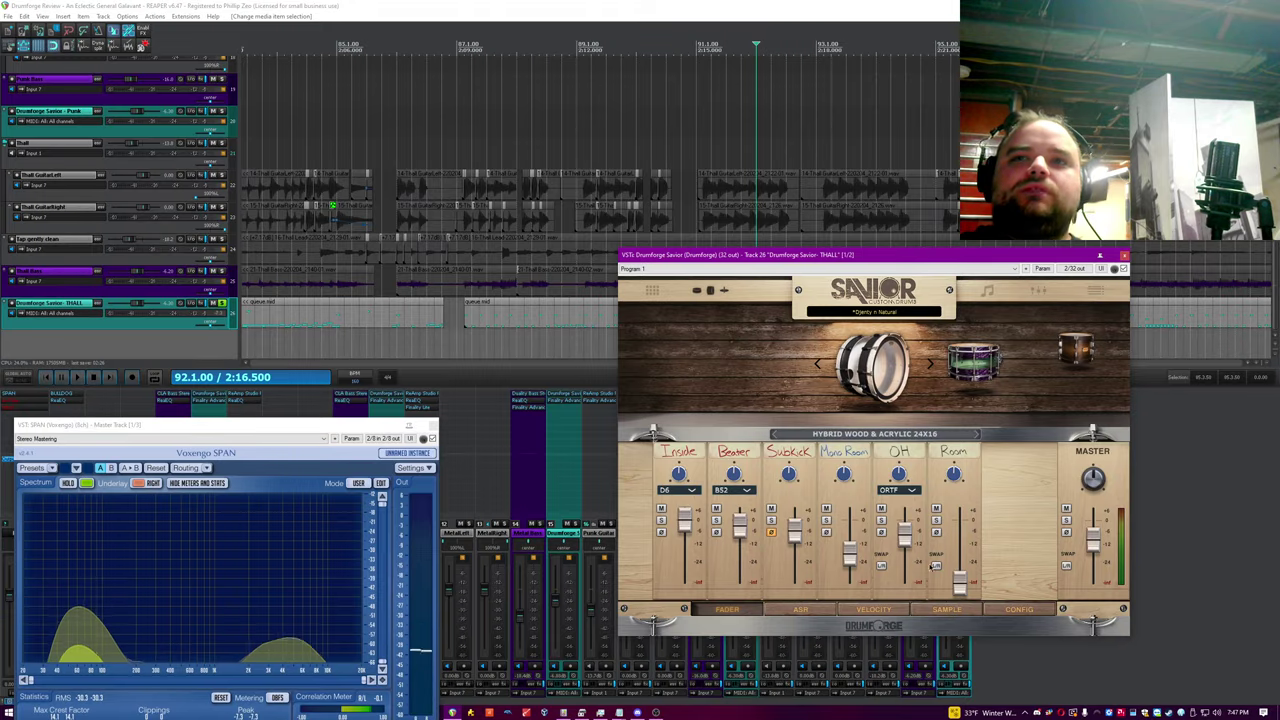
left_click(946, 609)
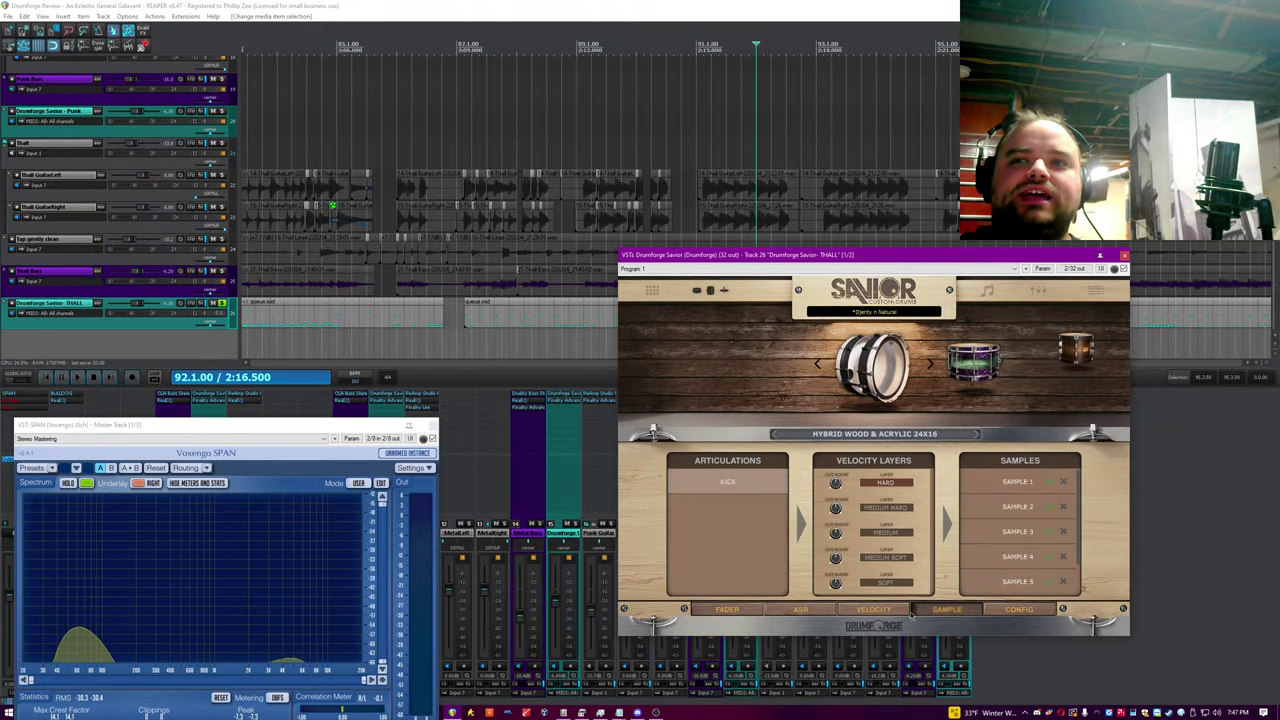
left_click(886, 612)
left_click(988, 612)
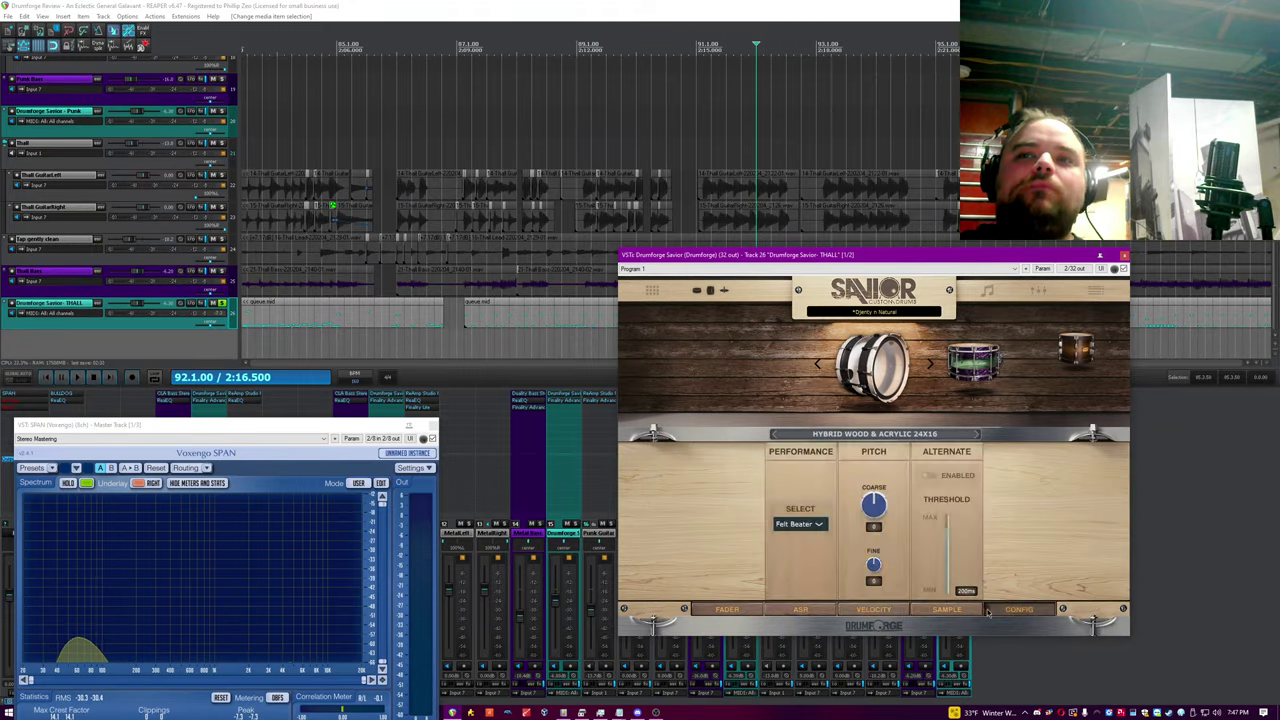
left_click(800, 610)
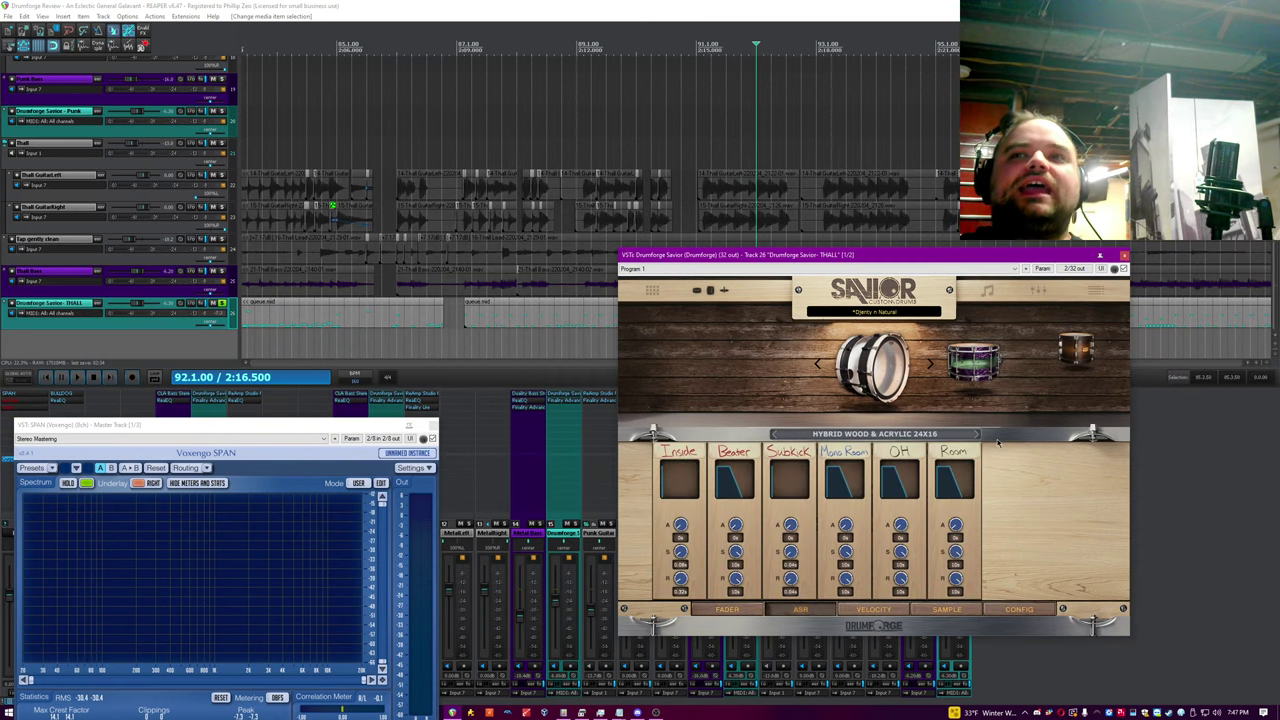
Step: Return to the MIDI mapping page, review the upper cymbal note assignments, and audition the mapped sounds
left_click(1096, 290)
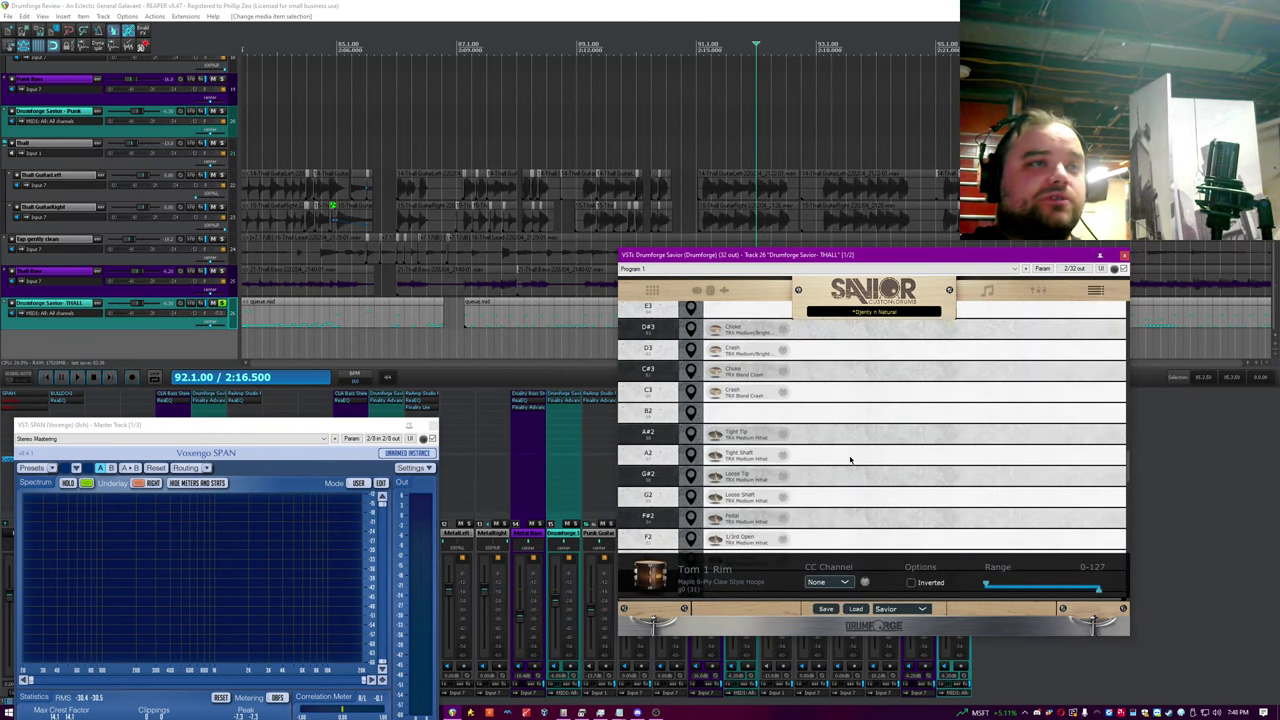
scroll(850, 460, "up", 3)
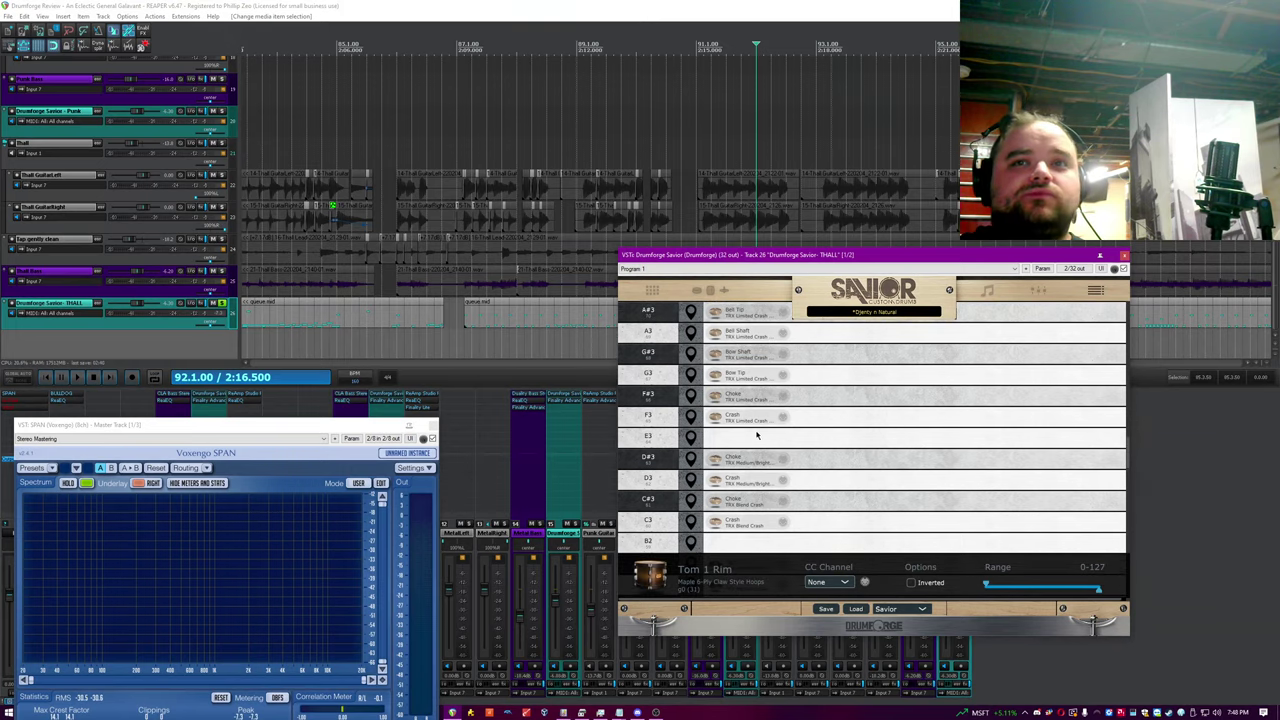
scroll(757, 435, "up", 3)
scroll(830, 410, "up", 4)
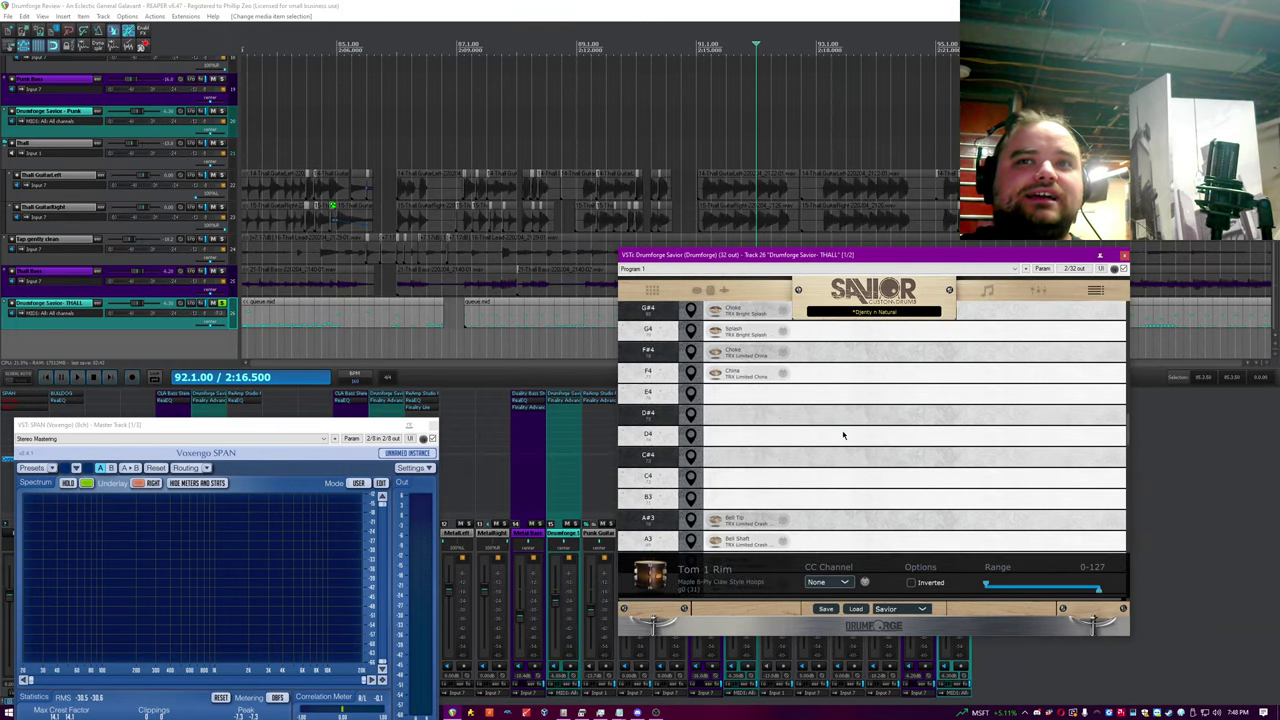
left_click(840, 347)
left_click(888, 394)
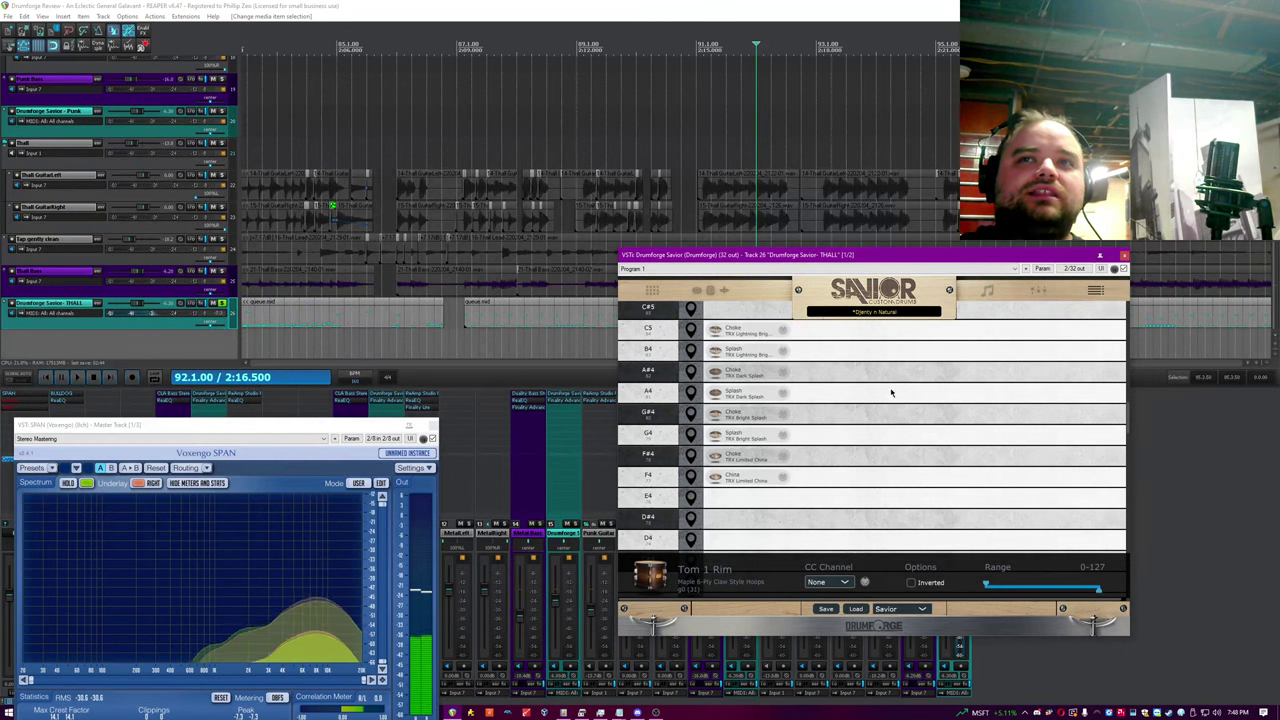
Step: Open the kit page and browse the available kick, snare and tom models in the drum library
left_click(725, 290)
left_click(652, 290)
scroll(679, 524, "down", 3)
left_click(680, 524)
scroll(700, 514, "down", 1)
left_click(678, 498)
scroll(687, 501, "down", 1)
scroll(690, 505, "up", 3)
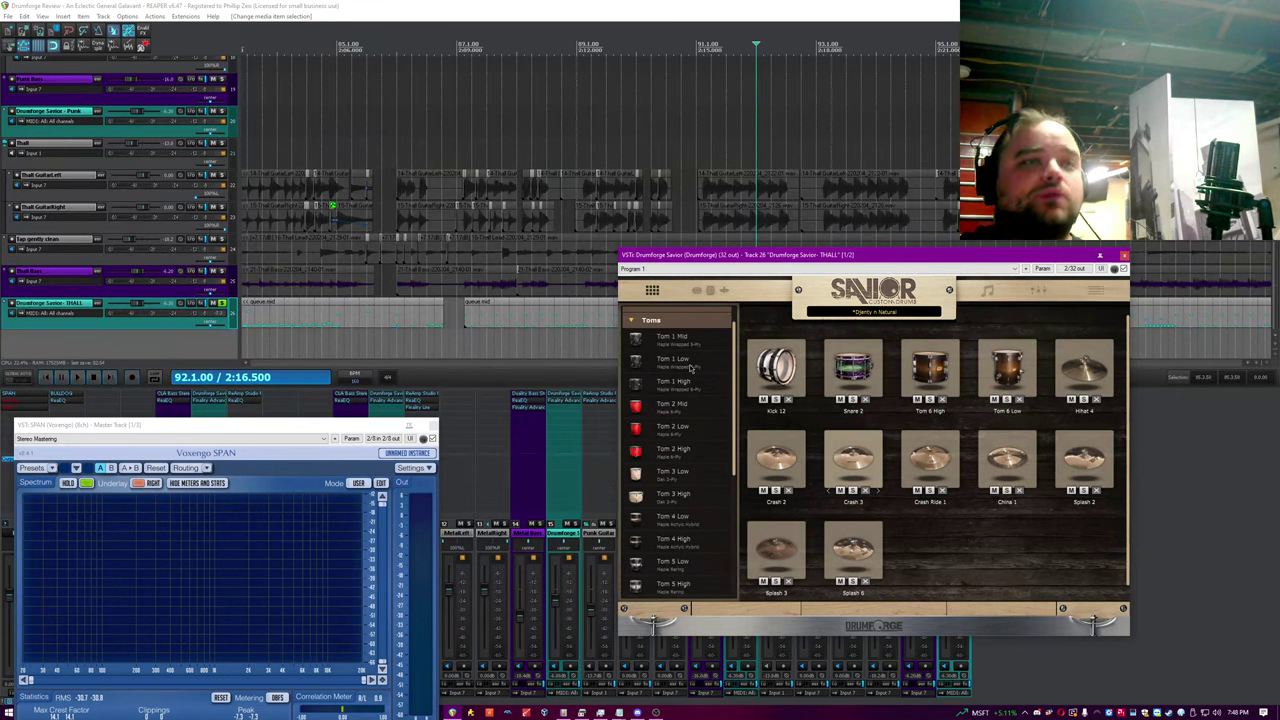
scroll(700, 508, "down", 3)
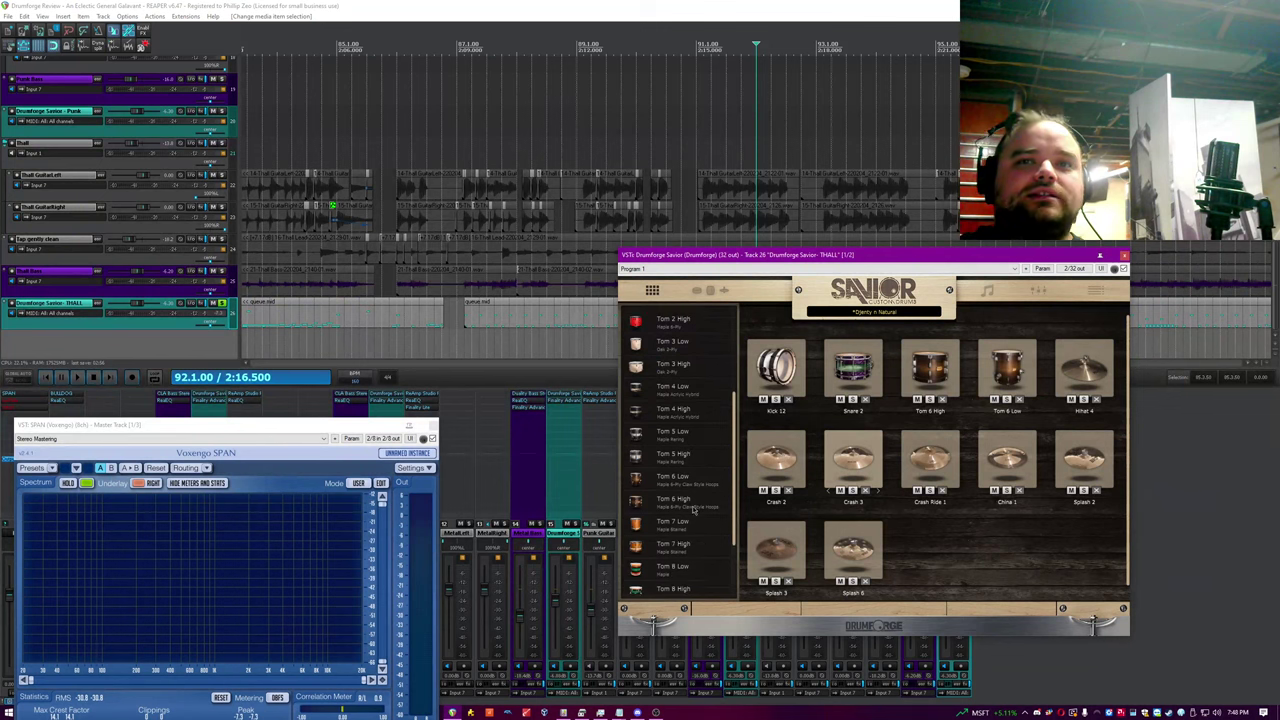
Step: Browse the Hi-Hat, Ride, Crash, China and Splash categories of the kit library in turn
left_click(665, 523)
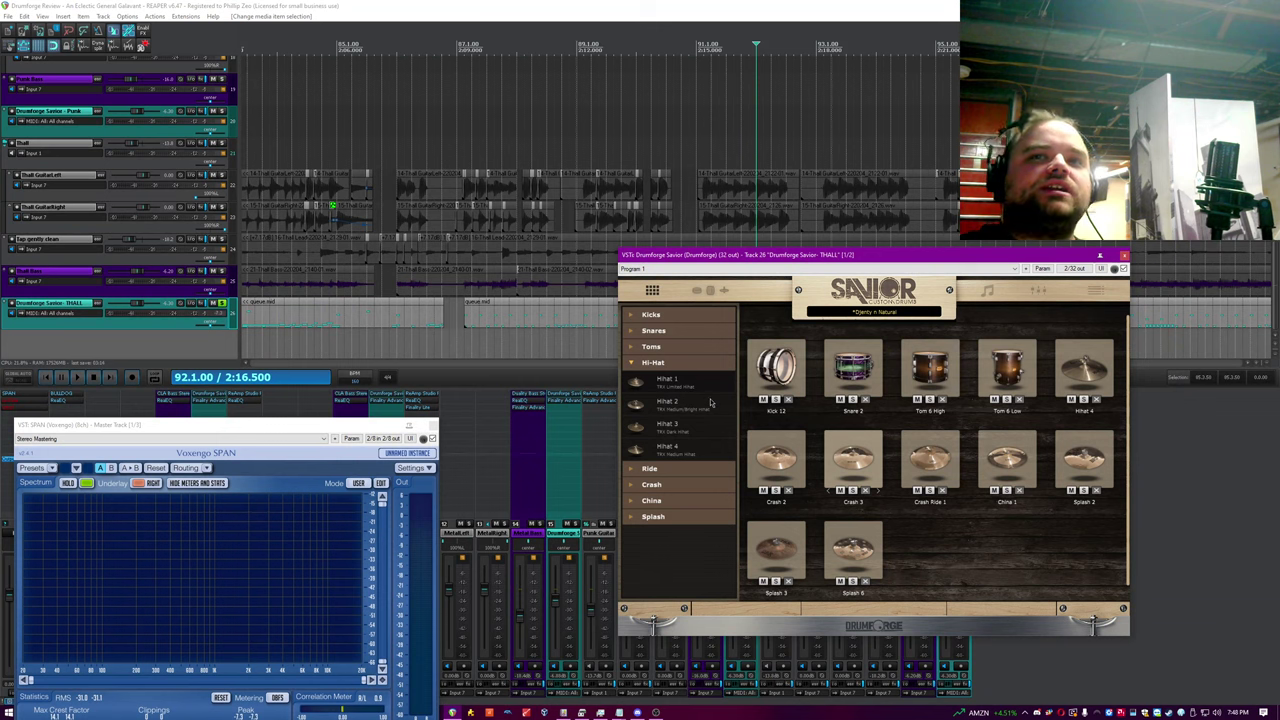
left_click(666, 467)
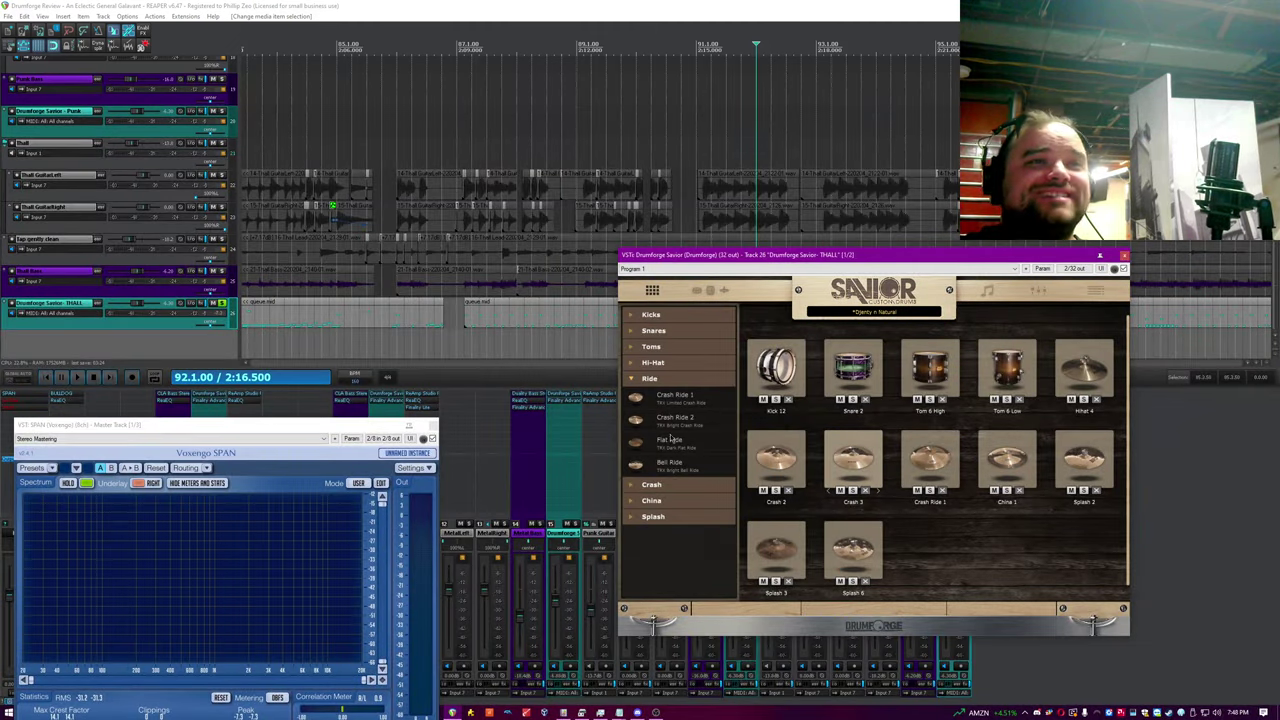
left_click(675, 485)
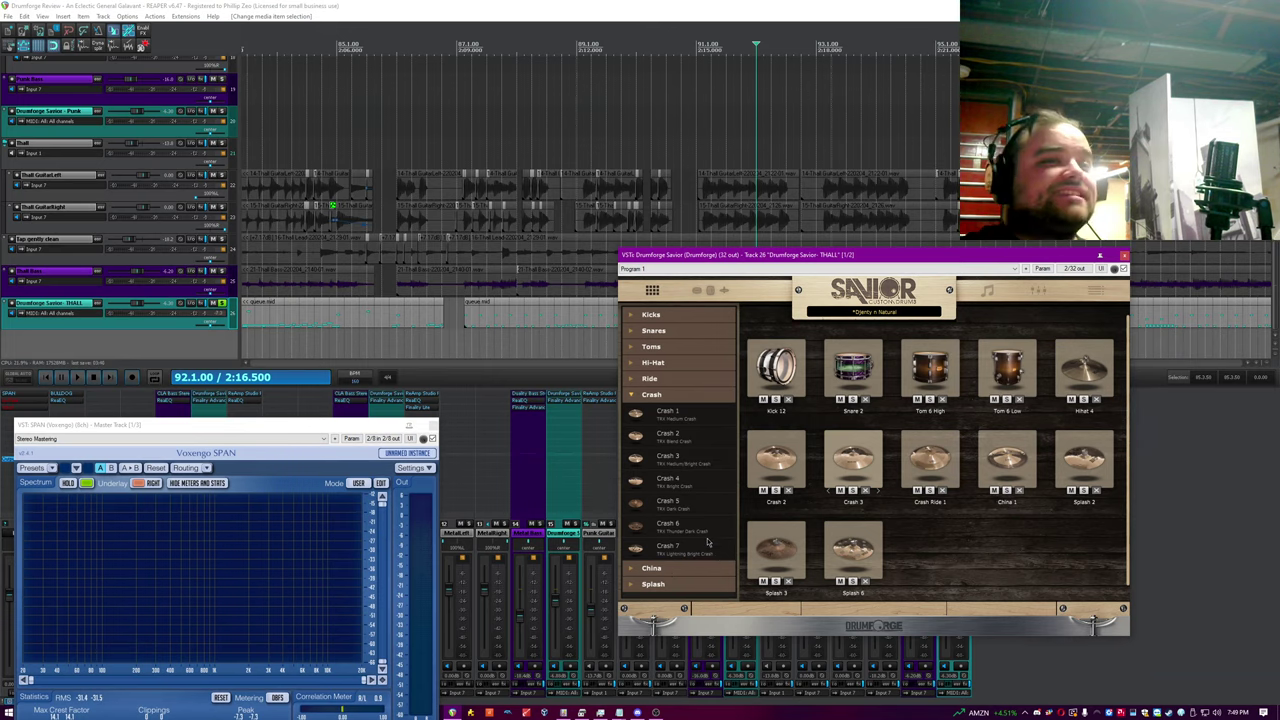
left_click(697, 567)
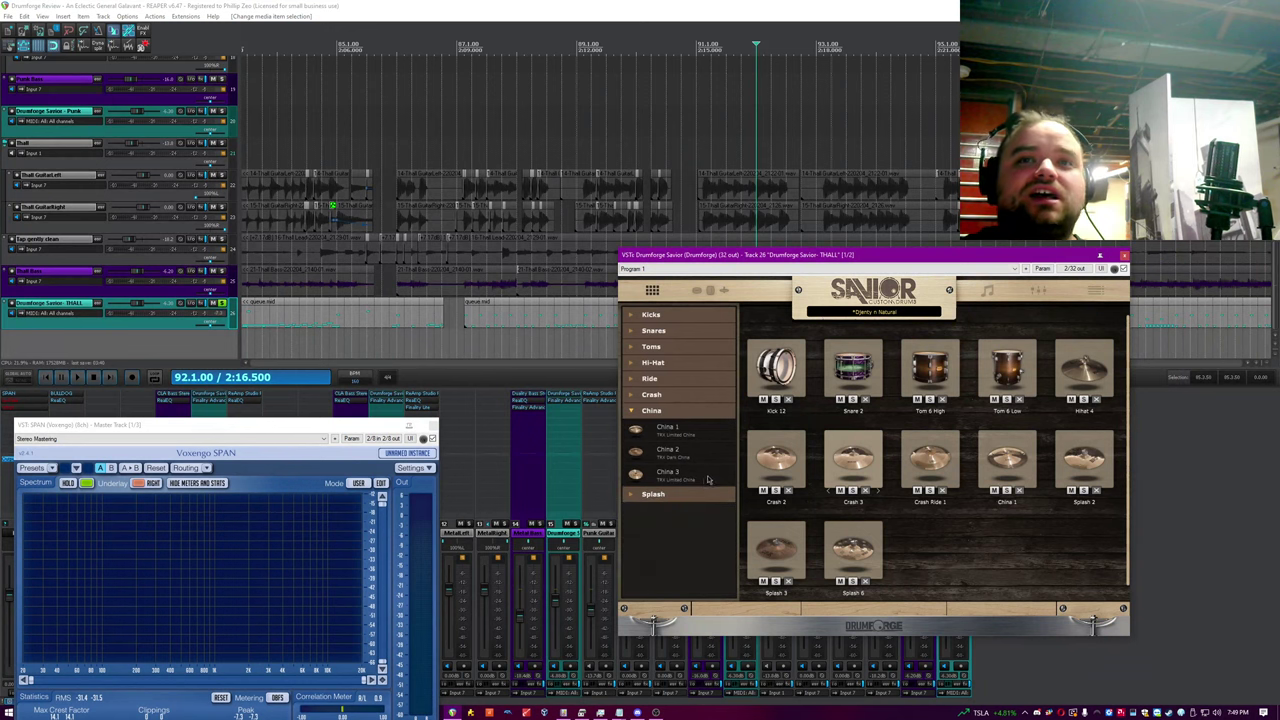
left_click(686, 497)
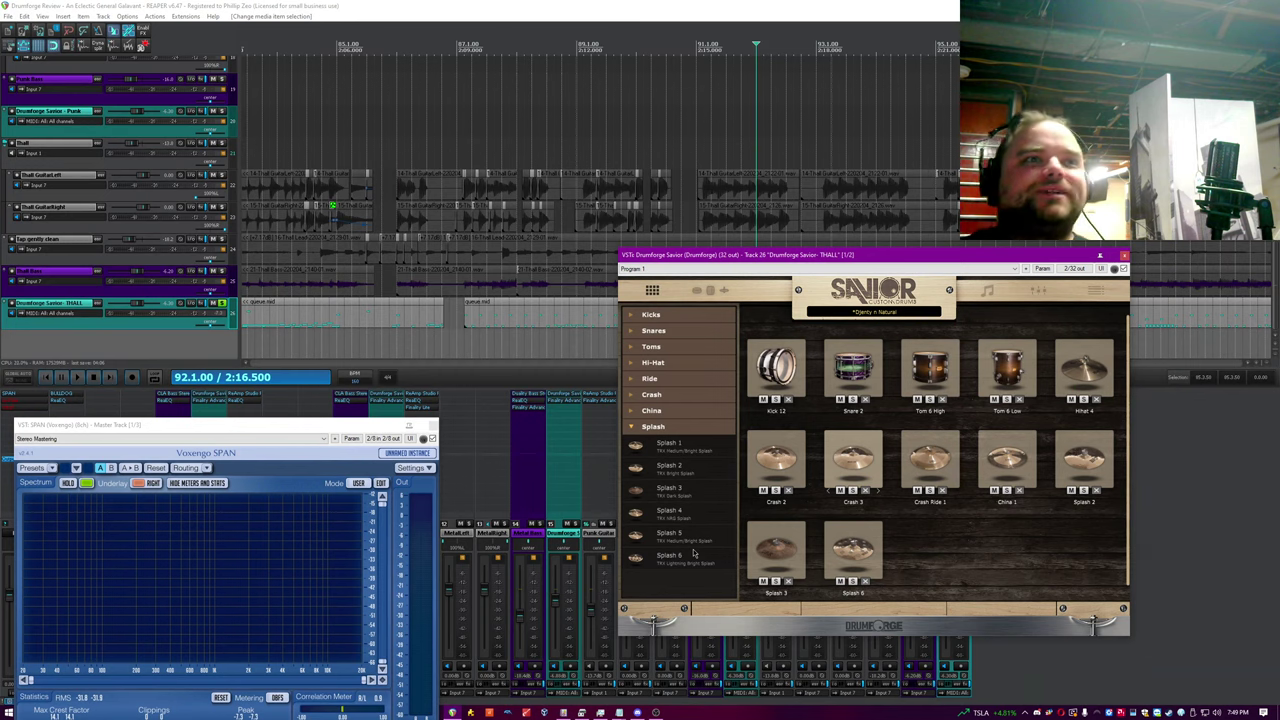
Step: Shift the plugin window slightly and audition the Splash 6, Splash 3 and Splash 2 cymbals in the kit
left_click_drag(725, 255, 715, 255)
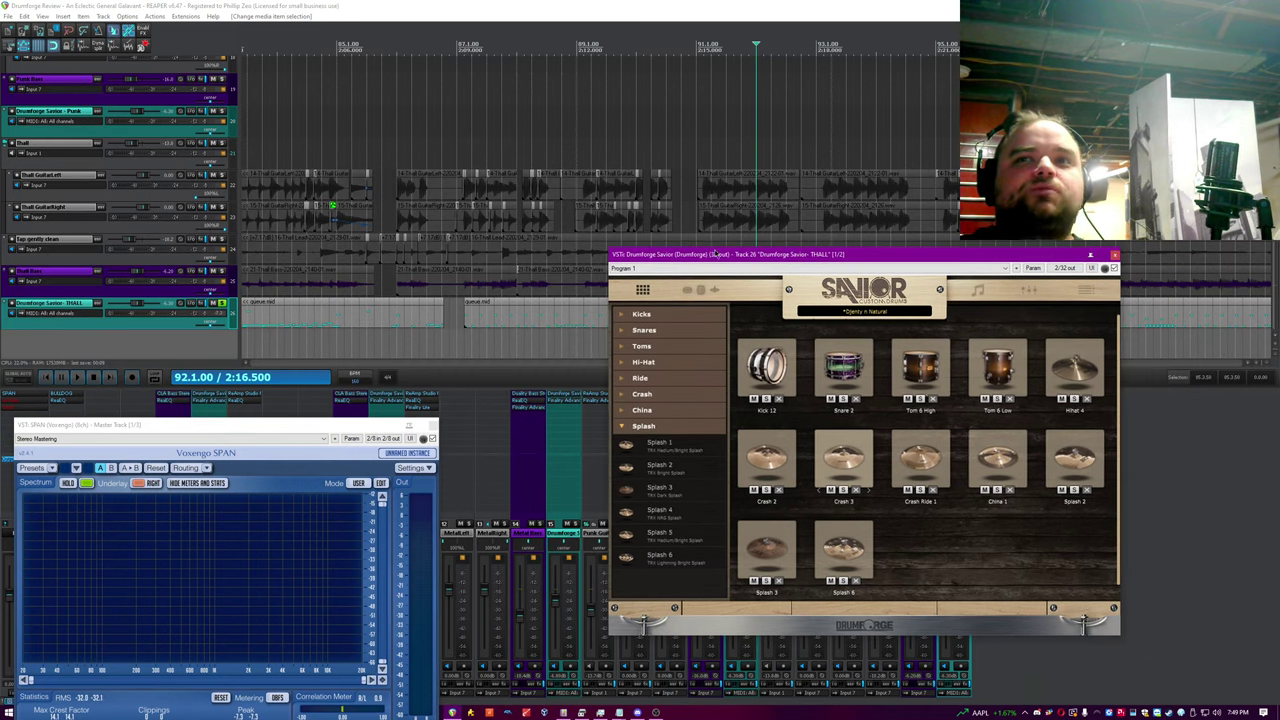
left_click(853, 540)
left_click(780, 547)
left_click(1062, 462)
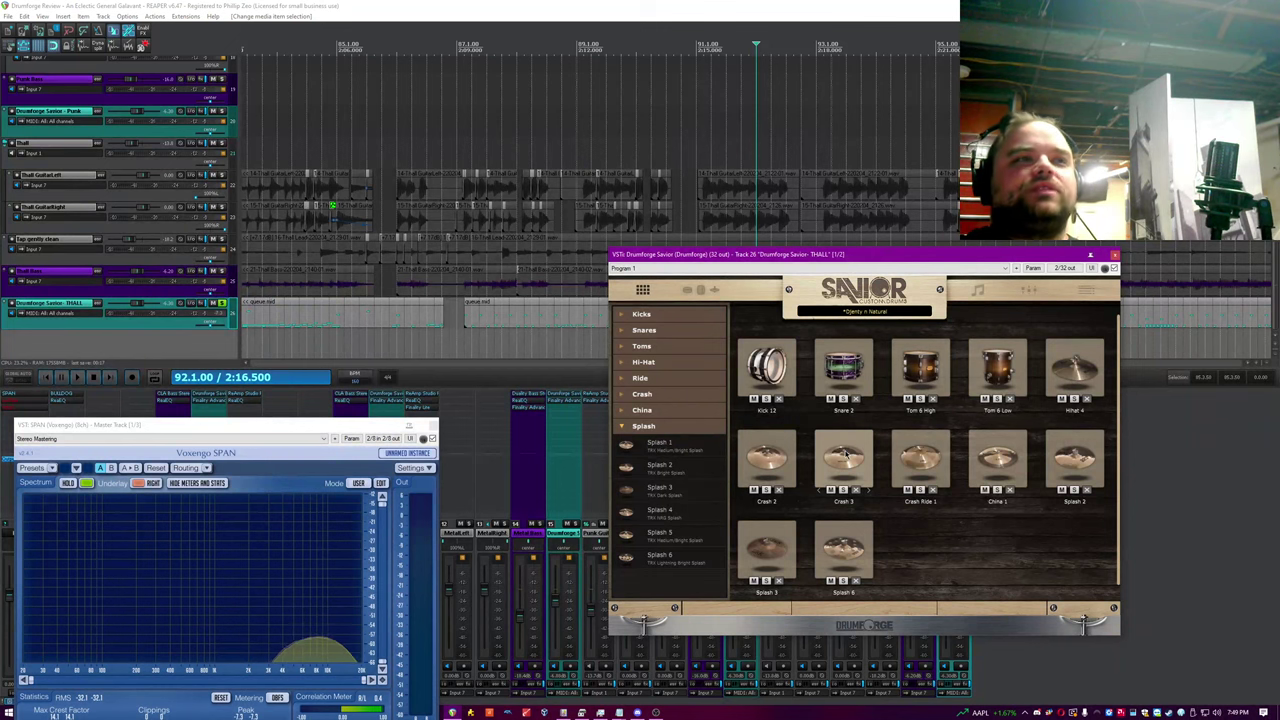
Step: Audition the Crash 3, Crash 2, Splash 3, Splash 6, Splash 2 and China 1 cymbals, then collapse the Splash category
left_click(840, 445)
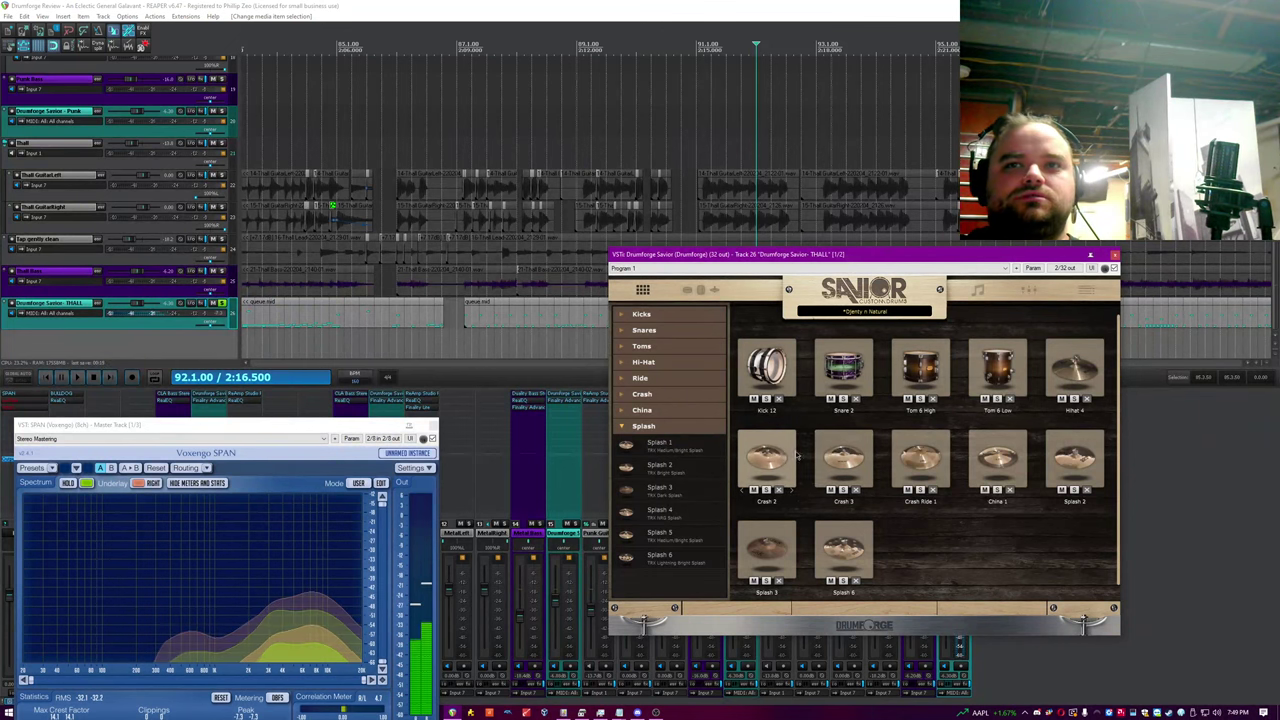
left_click(765, 452)
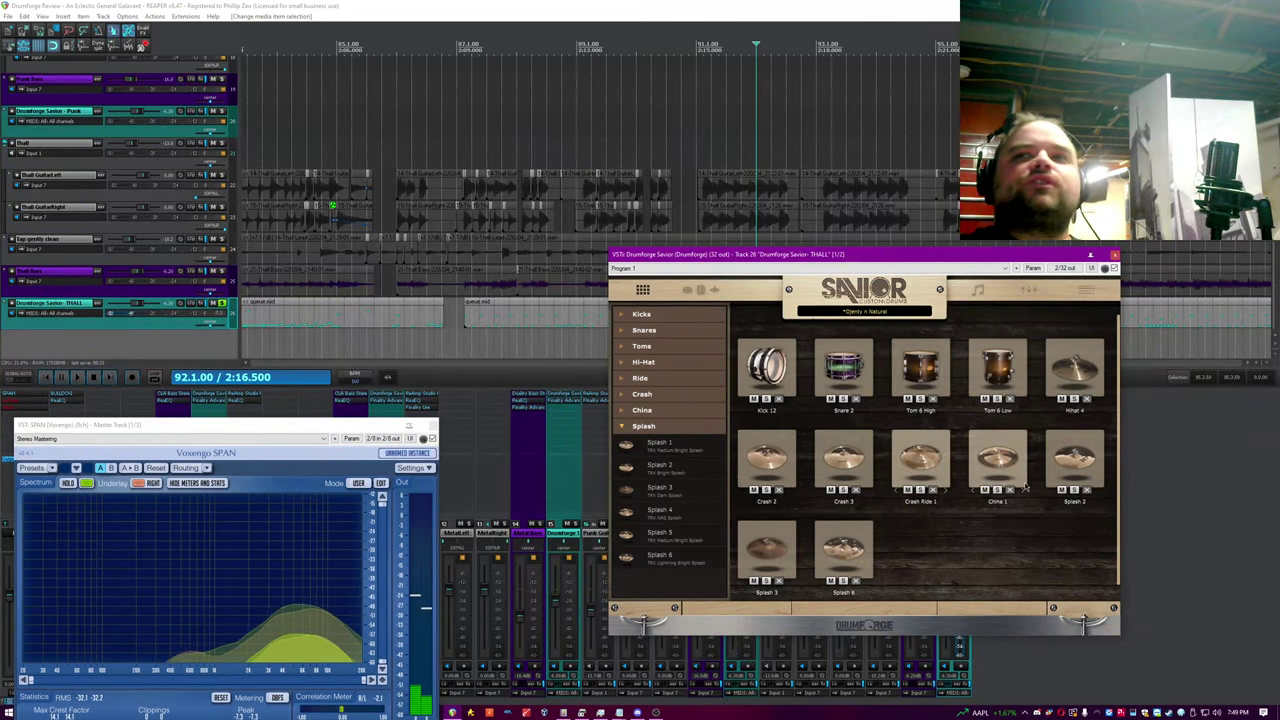
left_click(766, 550)
left_click(843, 548)
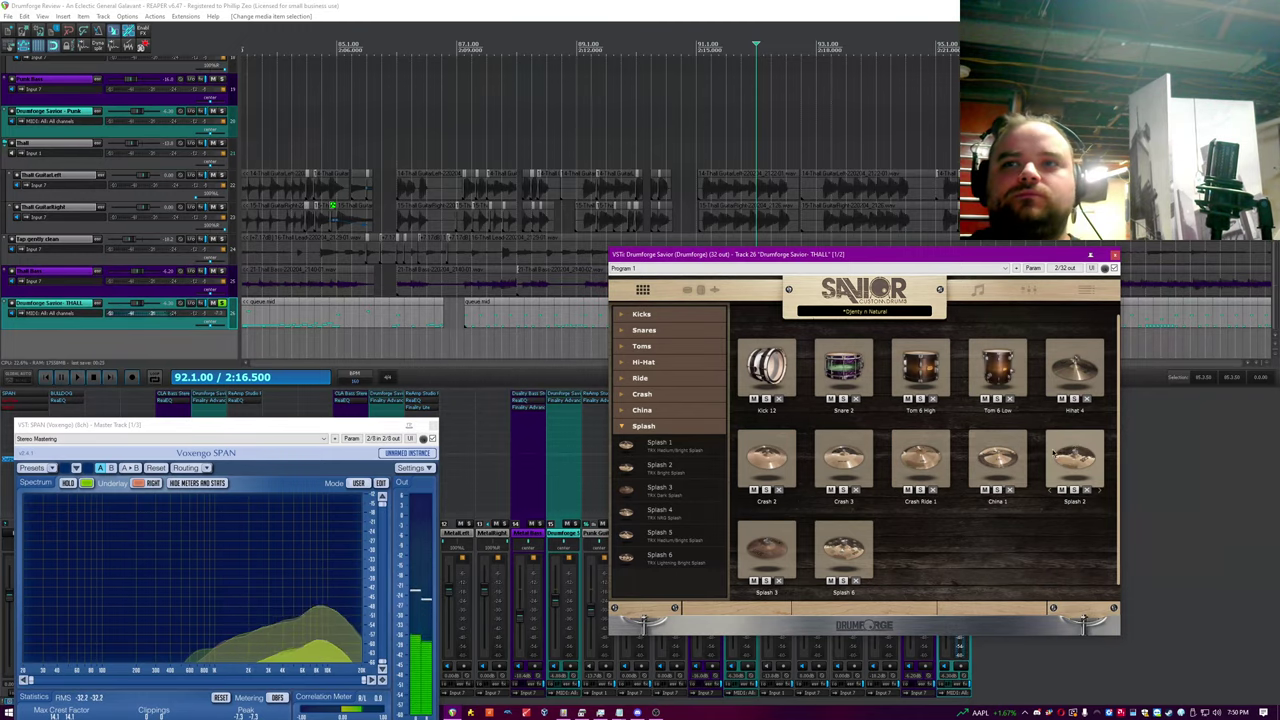
left_click(1073, 458)
left_click(997, 458)
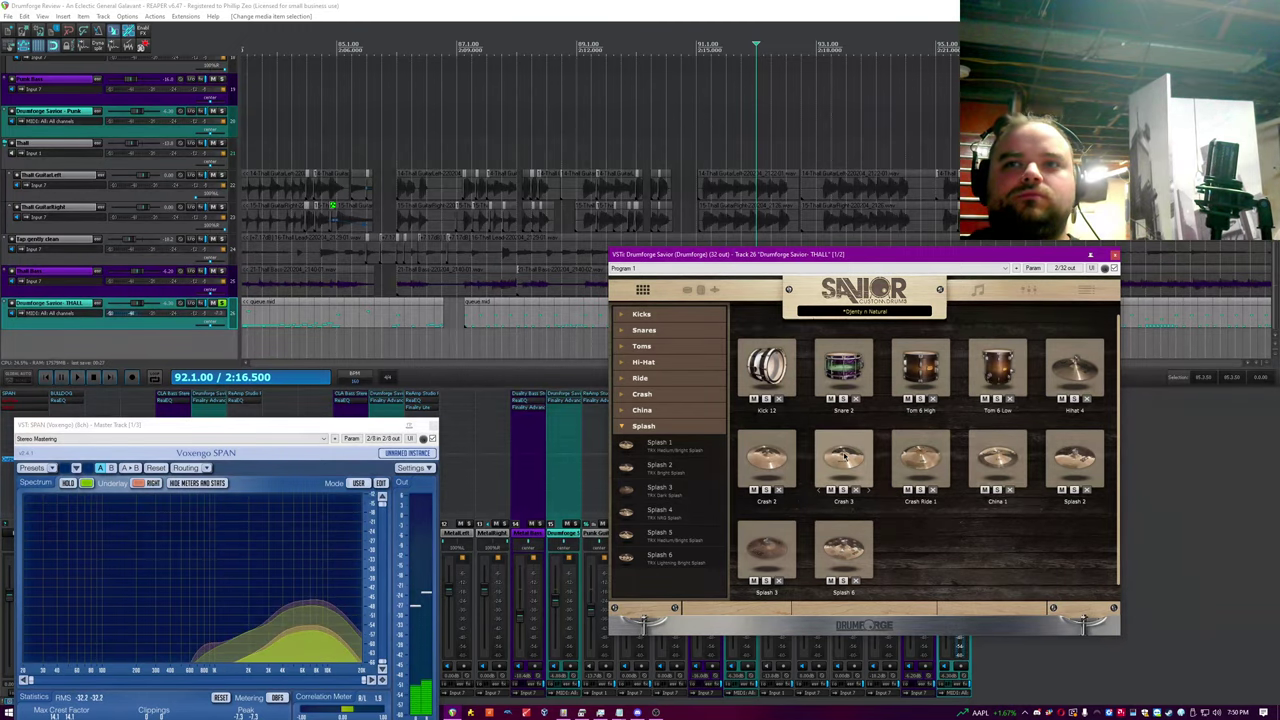
left_click(650, 427)
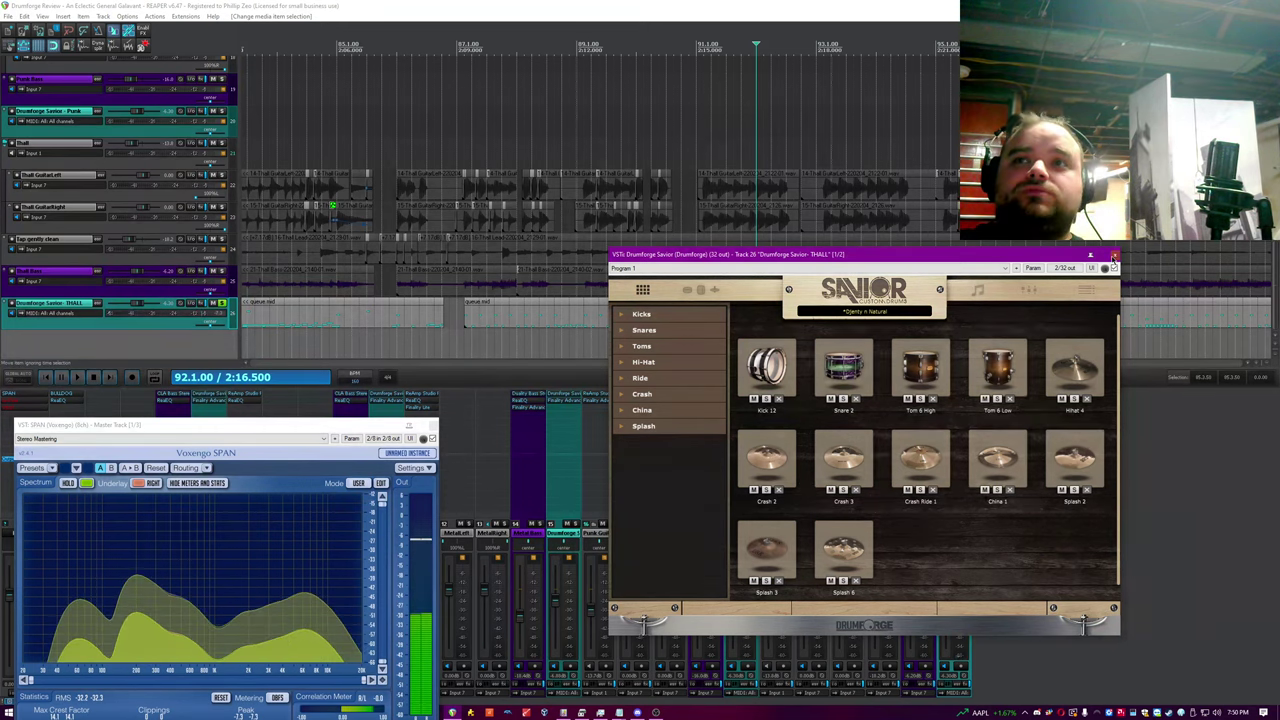
Step: Close the drum plugin window, check the system's memory usage in Task Manager, and minimize Task Manager
left_click(1114, 255)
left_click(1143, 500)
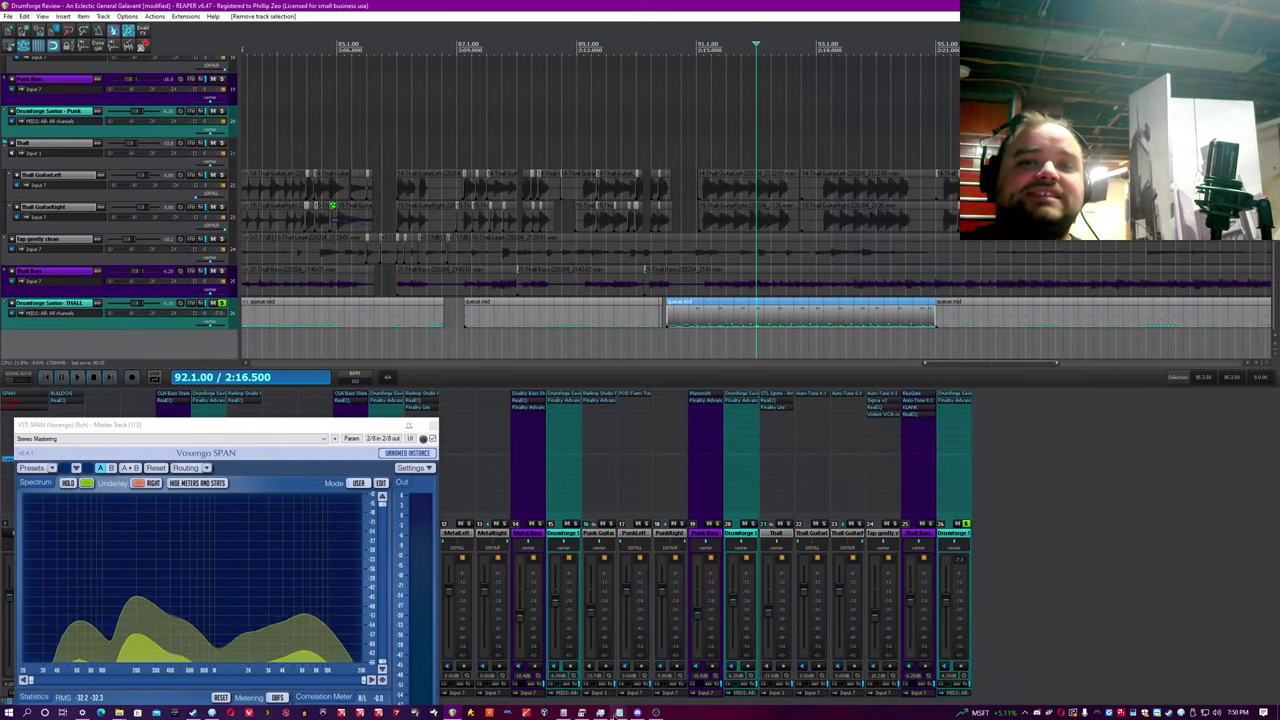
left_click(600, 712)
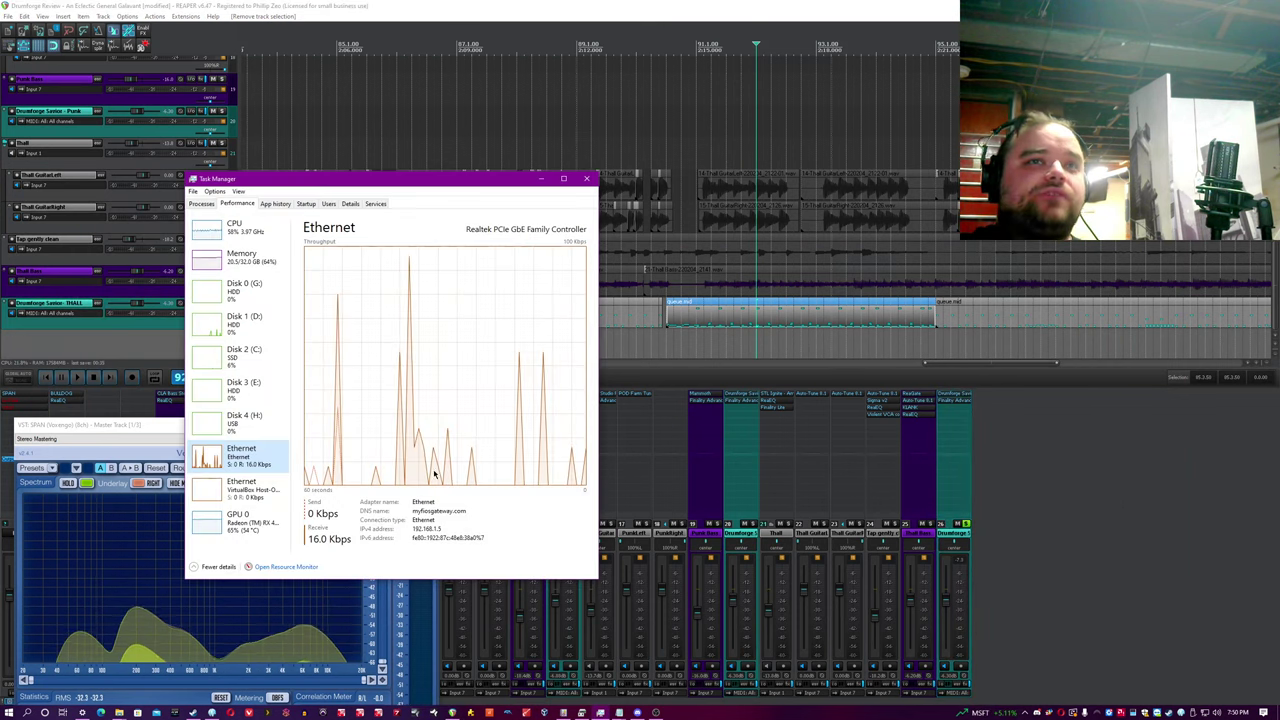
left_click(240, 257)
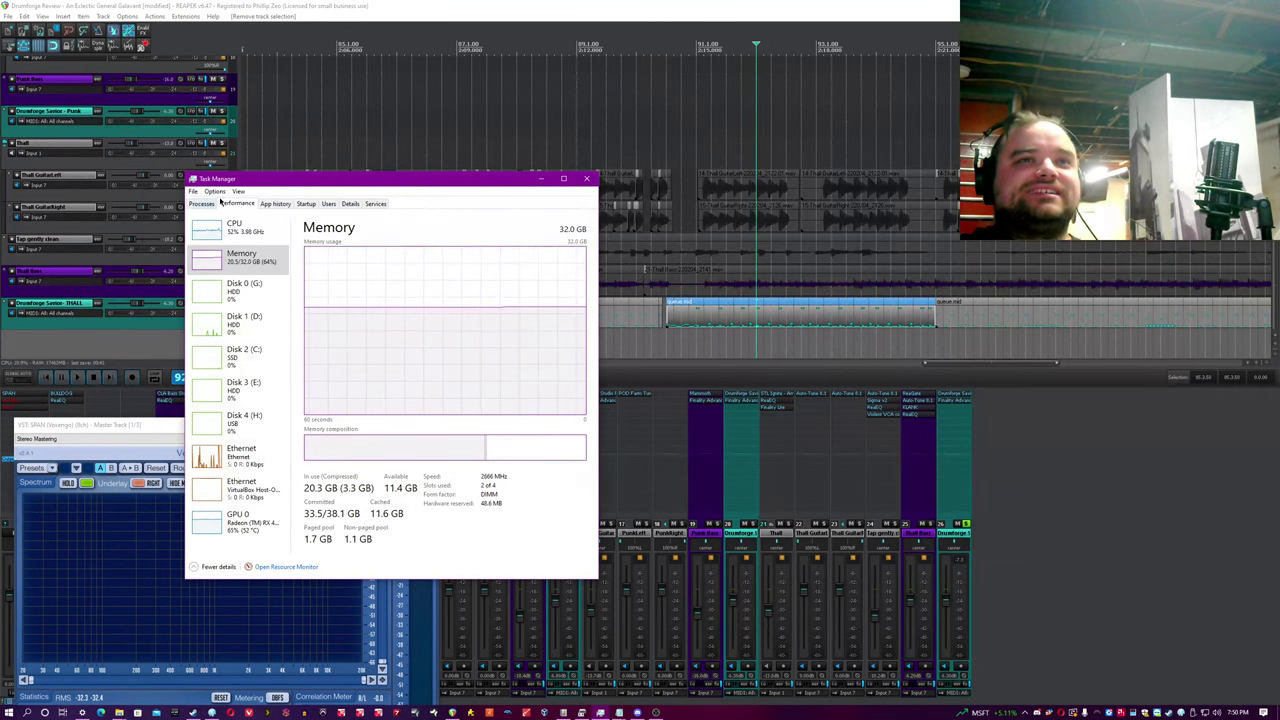
left_click(537, 181)
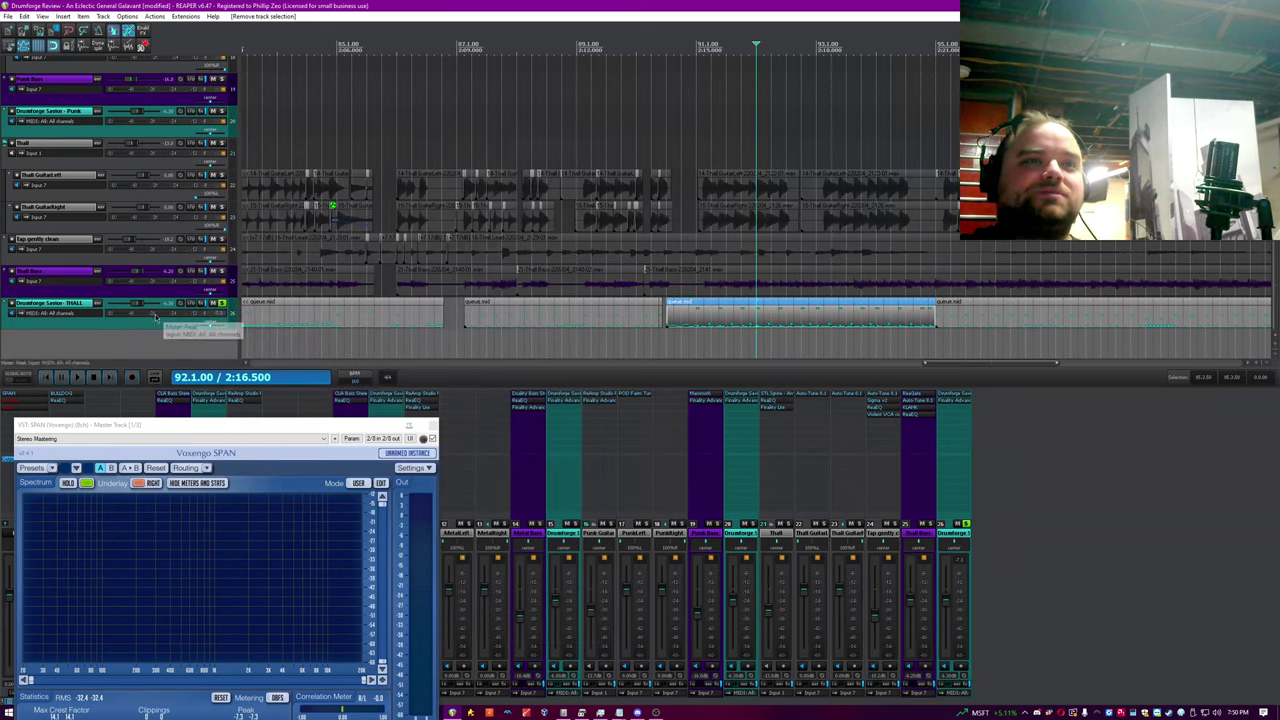
Step: Open REAPER's Performance Meter, play the Stupidly Progressive section from its start to watch the load, and unsolo the THALL drum track
left_click(24, 16)
mouse_move(42, 16)
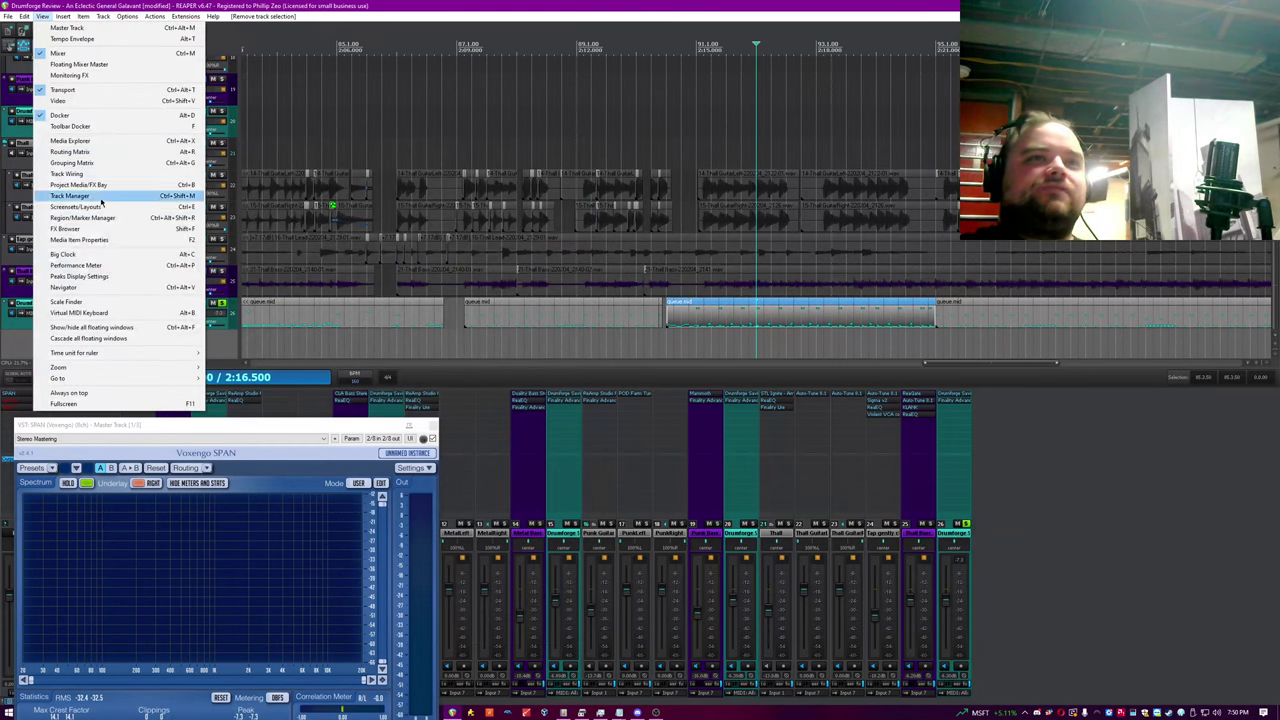
left_click(106, 266)
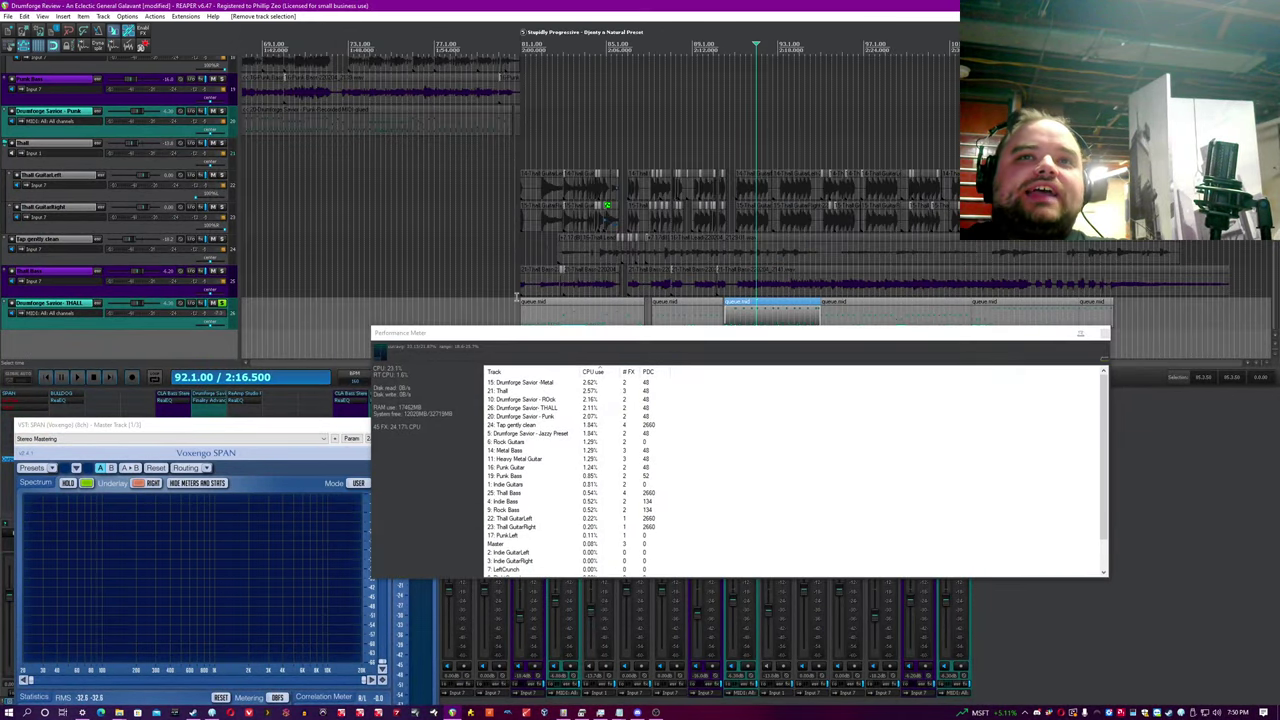
left_click(517, 298)
key("space")
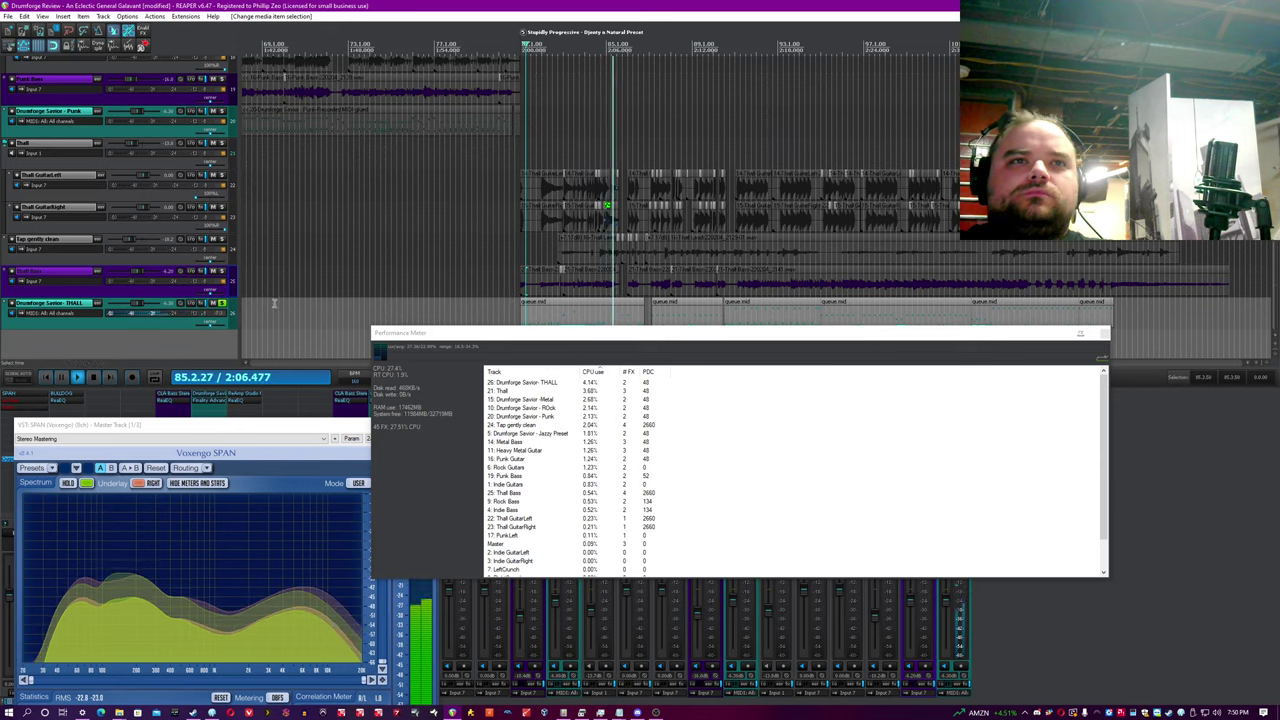
left_click(222, 303)
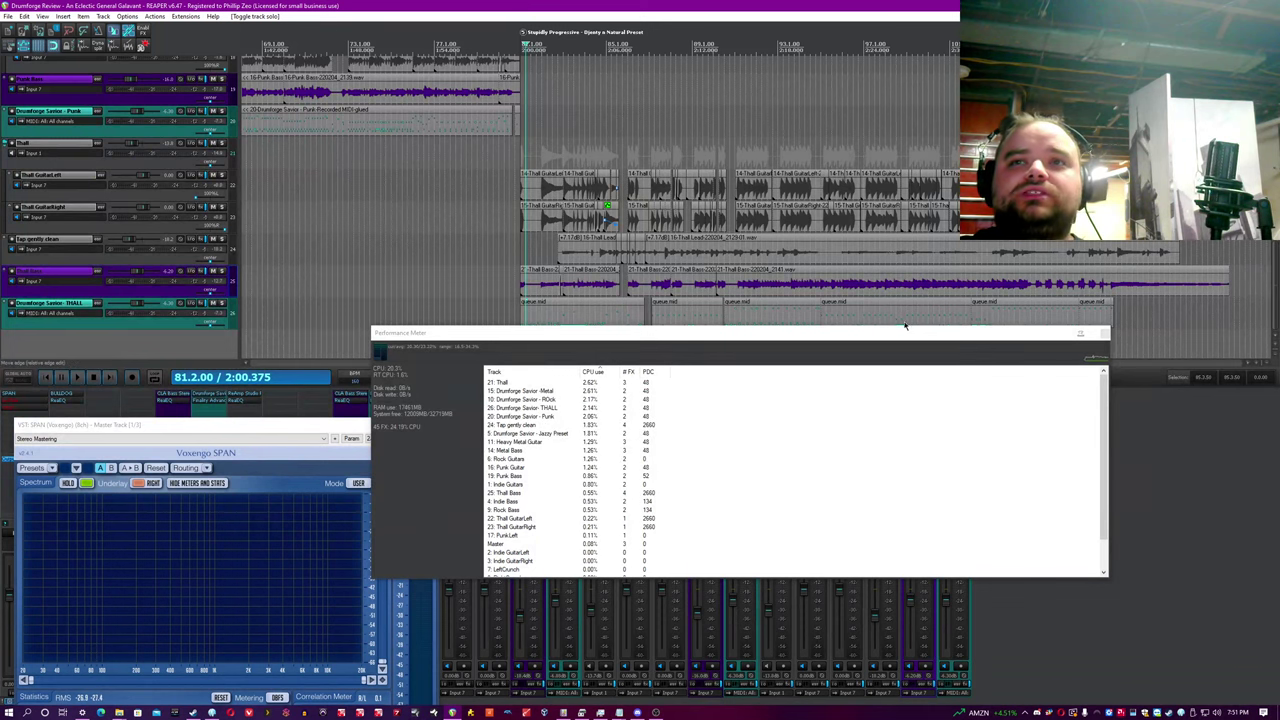
Step: Narrow the Performance Meter window and reposition it over the mixer
left_click_drag(871, 333, 857, 352)
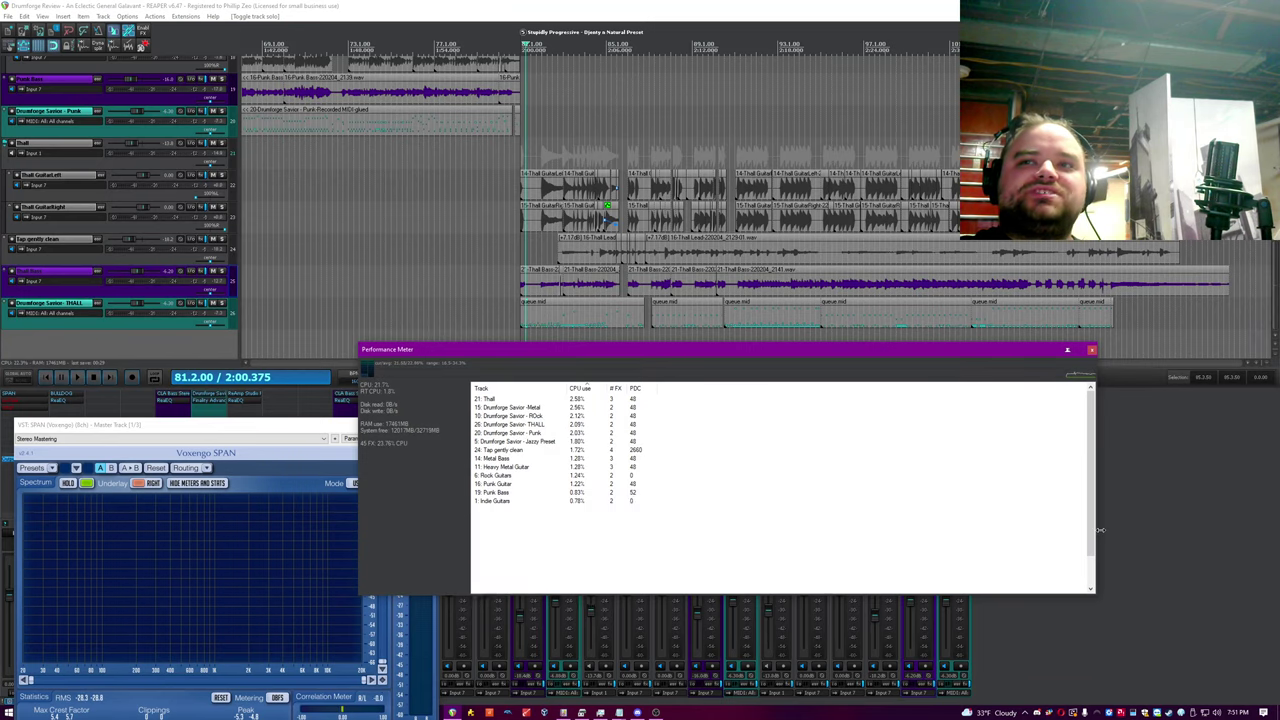
left_click_drag(1099, 530, 699, 530)
left_click_drag(646, 368, 774, 352)
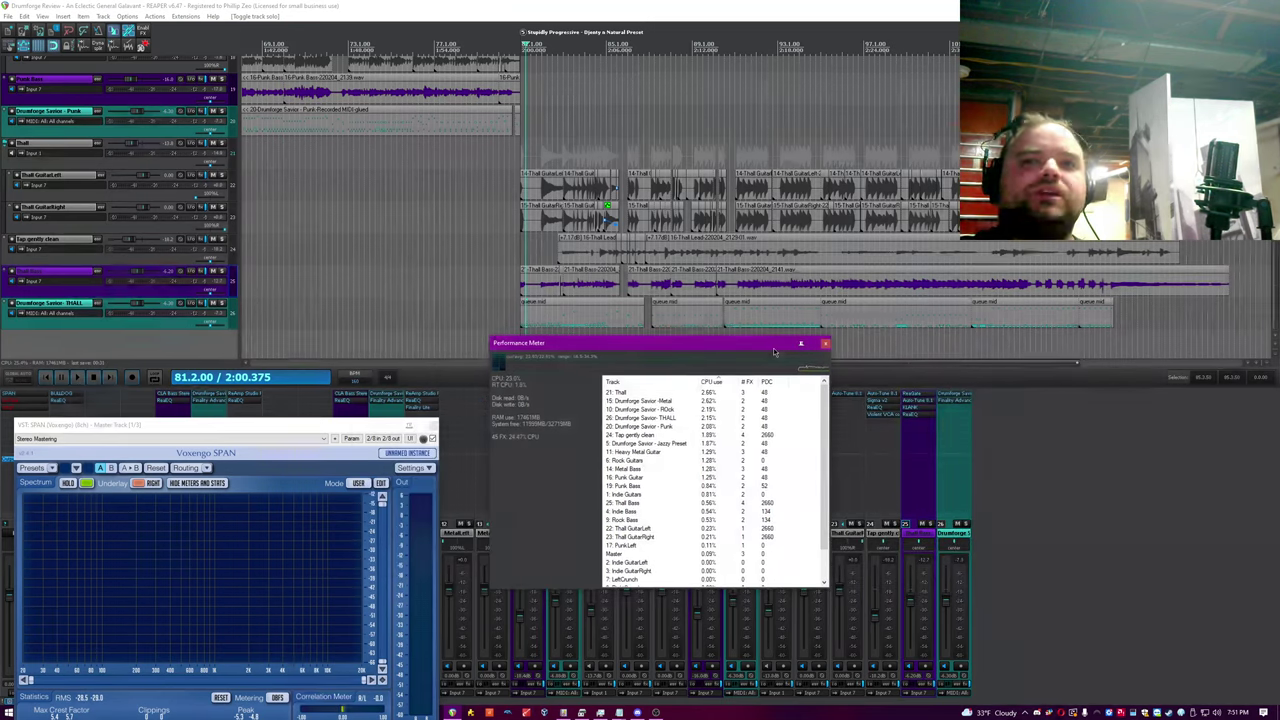
Step: Remove two effects from the master track, including Vinyl, and move the Performance Meter clear of the mixer strips
left_click(38, 30)
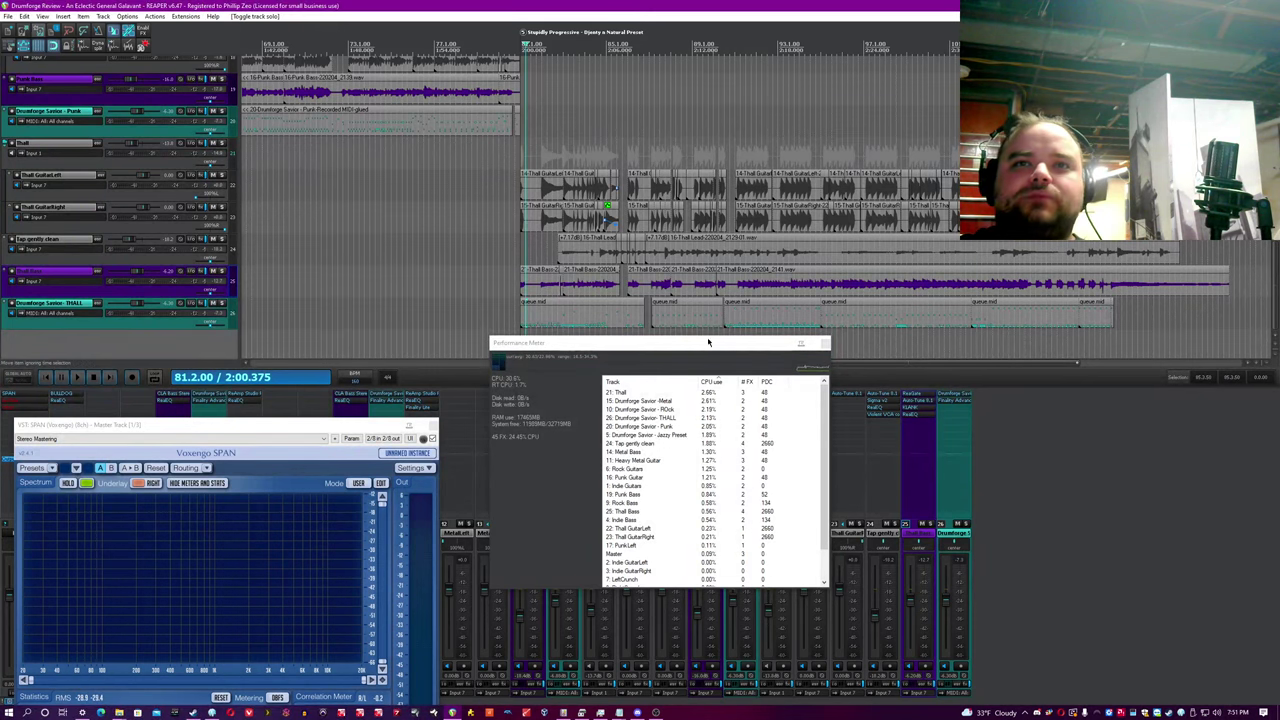
left_click(24, 403, "alt")
left_click(24, 403, "alt")
left_click_drag(706, 343, 1162, 440)
left_click(1136, 340)
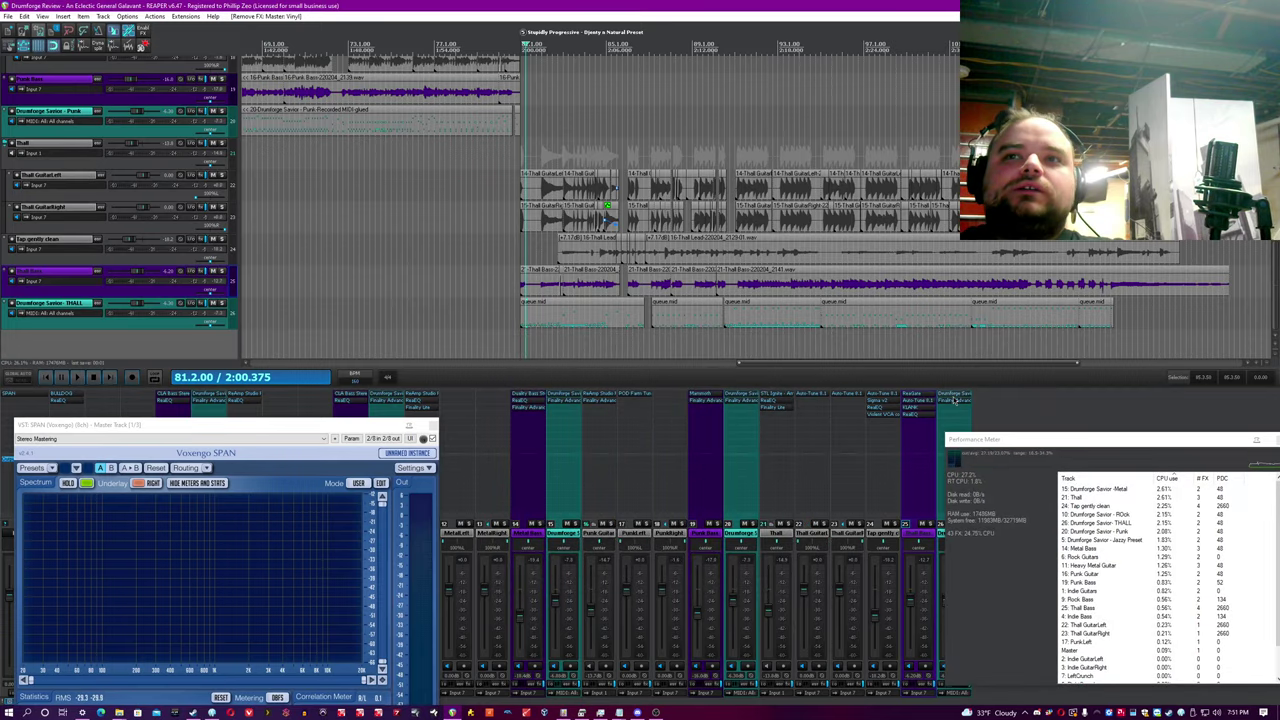
Step: Reopen Drumforge Savior on the THALL drum track, review its sample location, display and voice settings, and close the settings
left_click(957, 395)
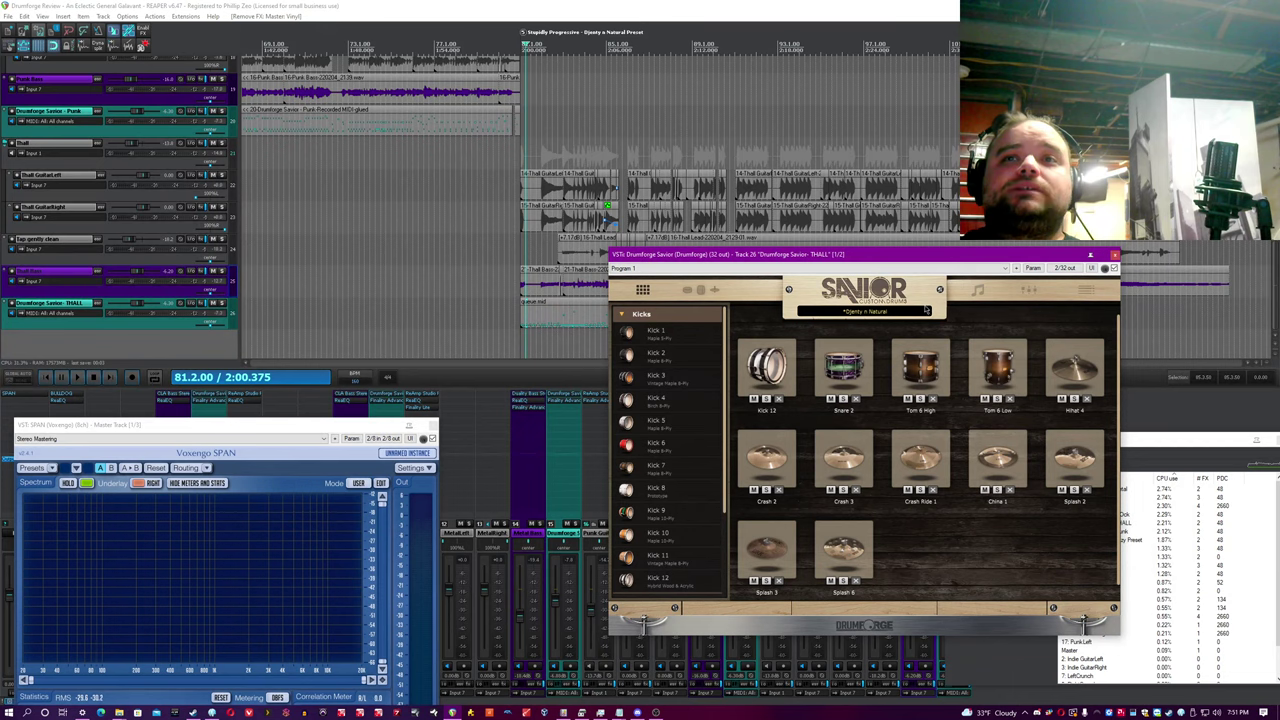
left_click(895, 292)
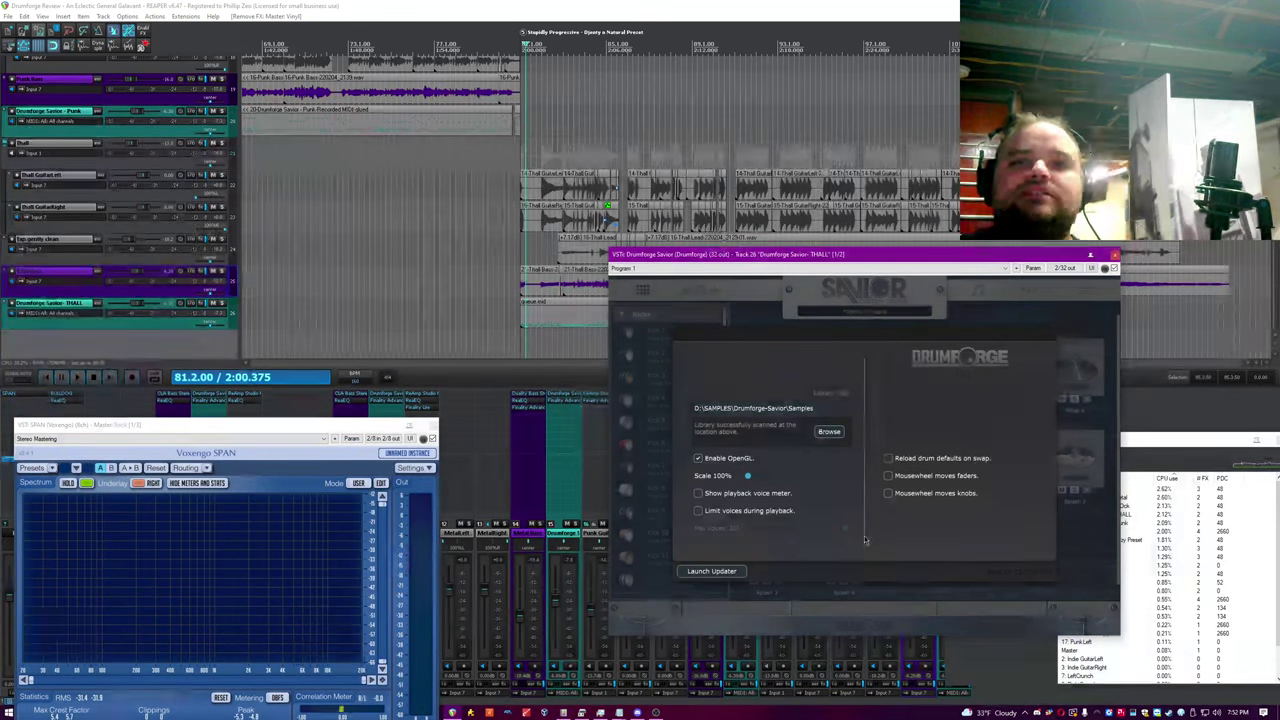
left_click(990, 321)
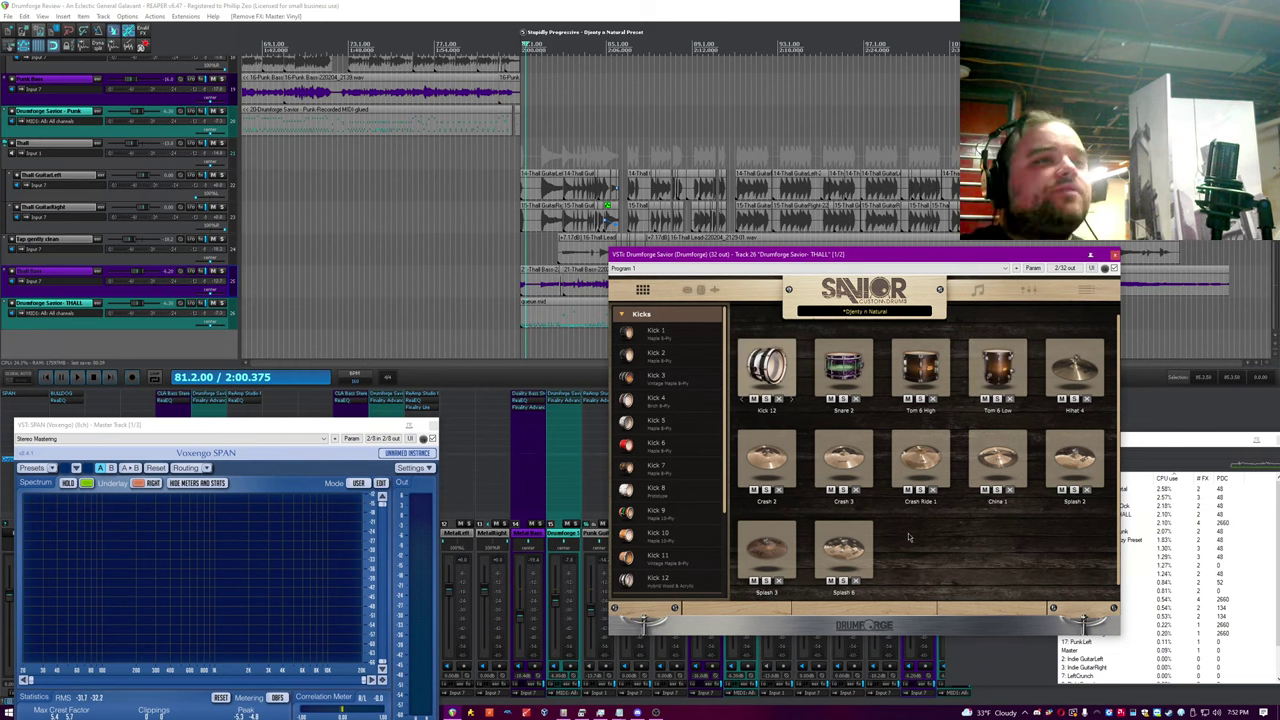
Step: Audition Snare 2, the high and low toms and the hi-hat in the kit, then show the plugin's mixer
left_click(843, 370)
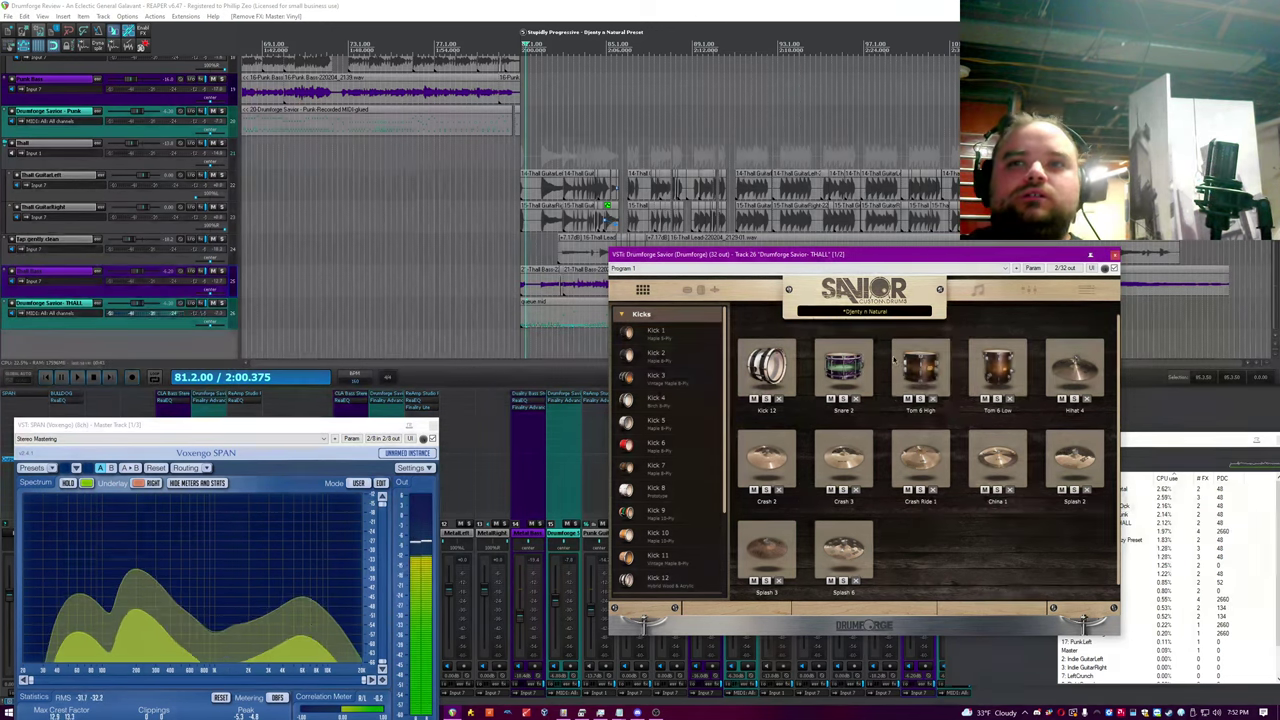
left_click(921, 370)
left_click(998, 370)
left_click(1072, 370)
left_click(1029, 289)
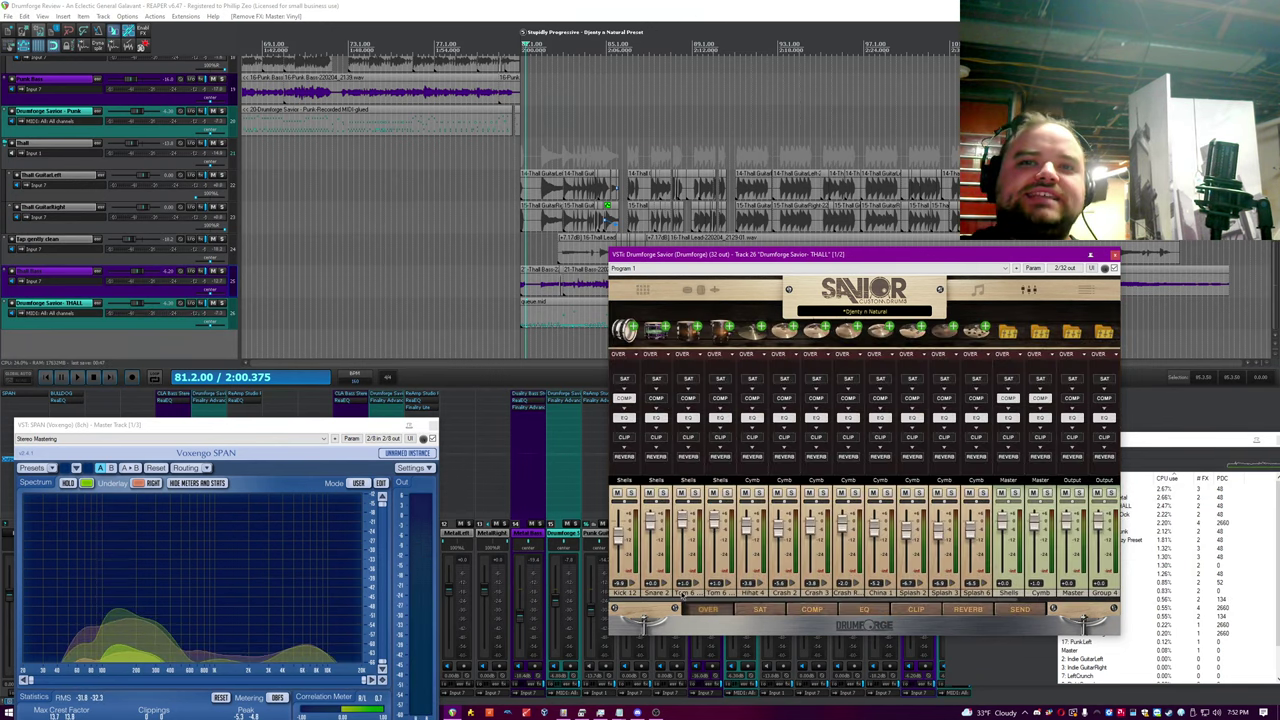
scroll(808, 586, "up", 3)
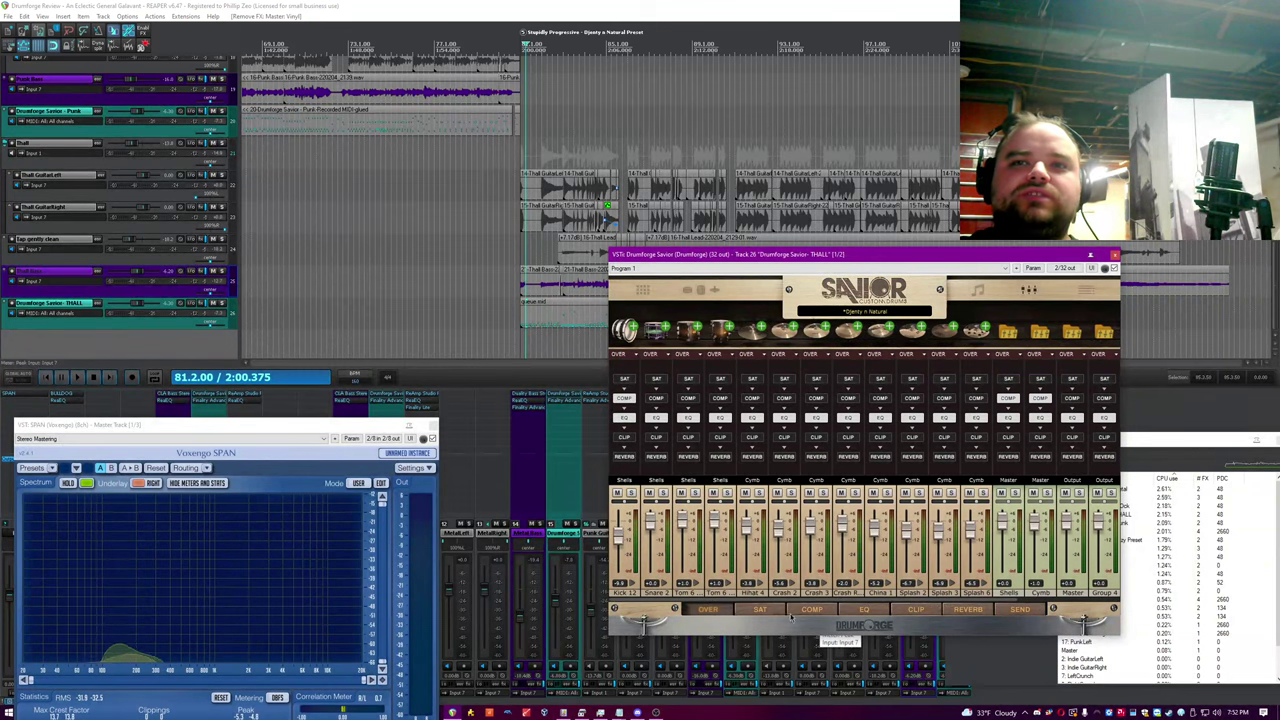
Step: Show the reverb controls on the mixer channels, browse the available reverb types, and inspect the group channels' output routing
left_click(968, 609)
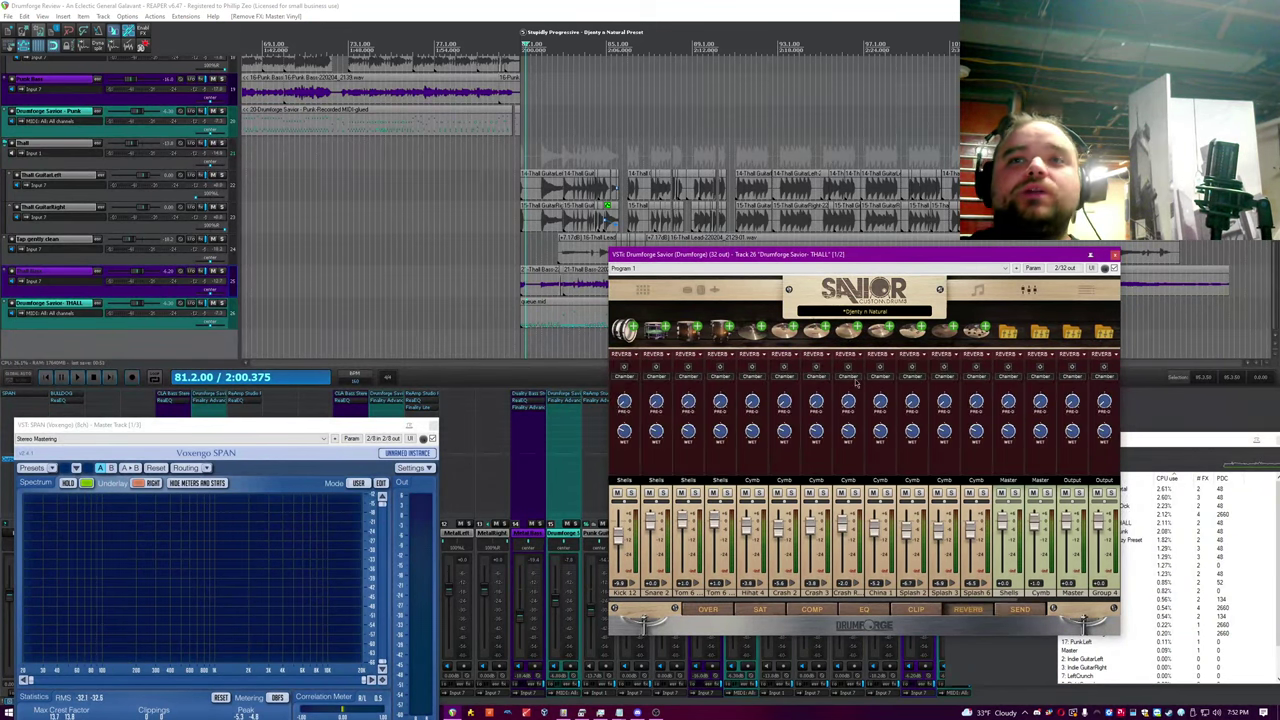
left_click(915, 377)
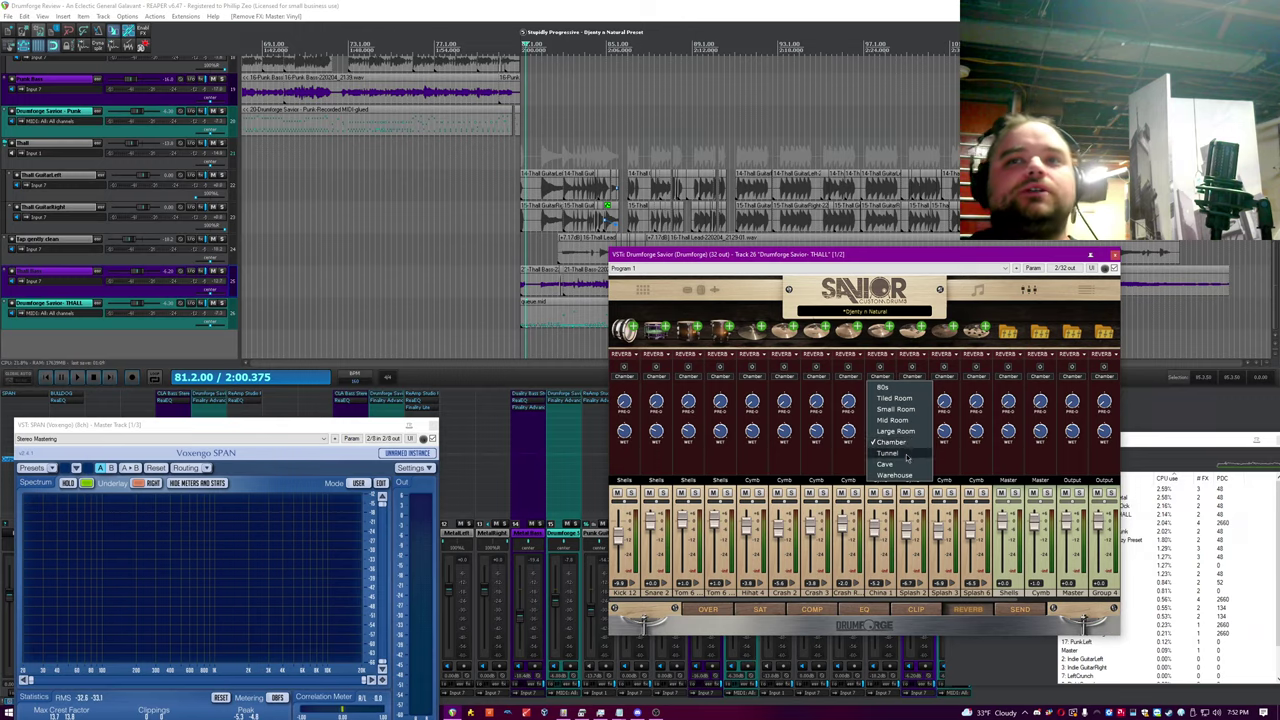
left_click(968, 465)
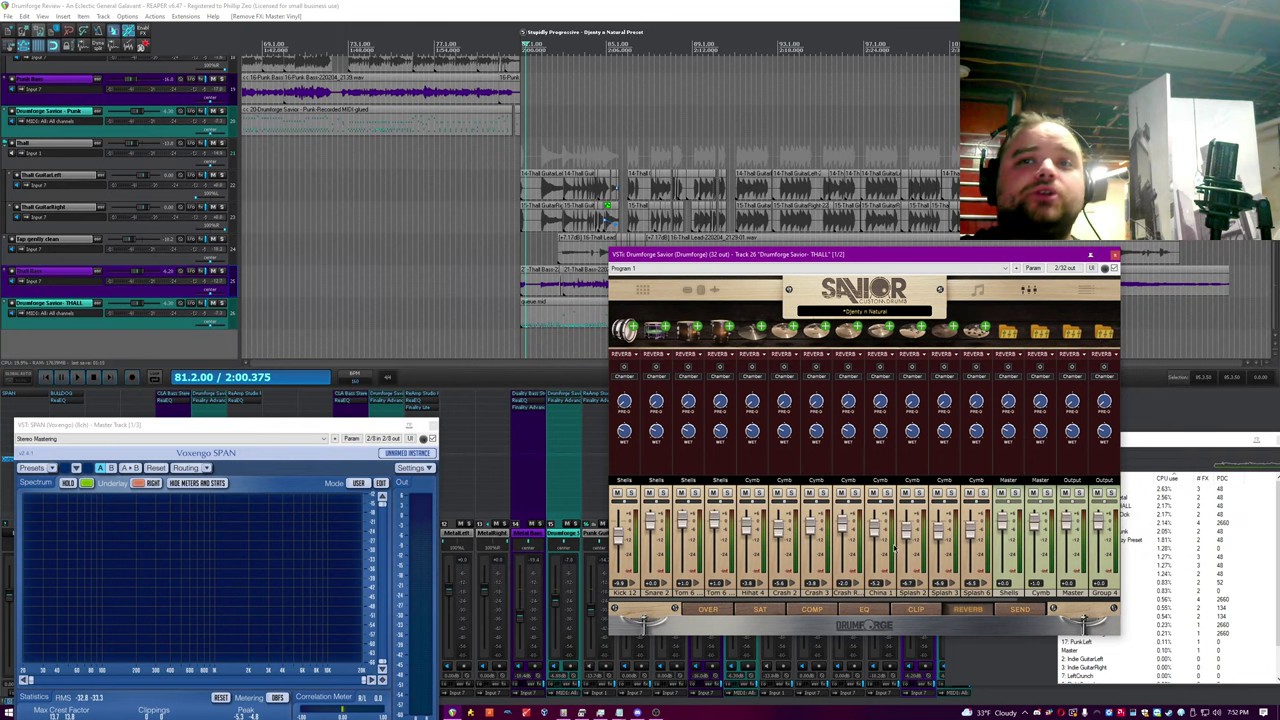
scroll(896, 581, "right", 5)
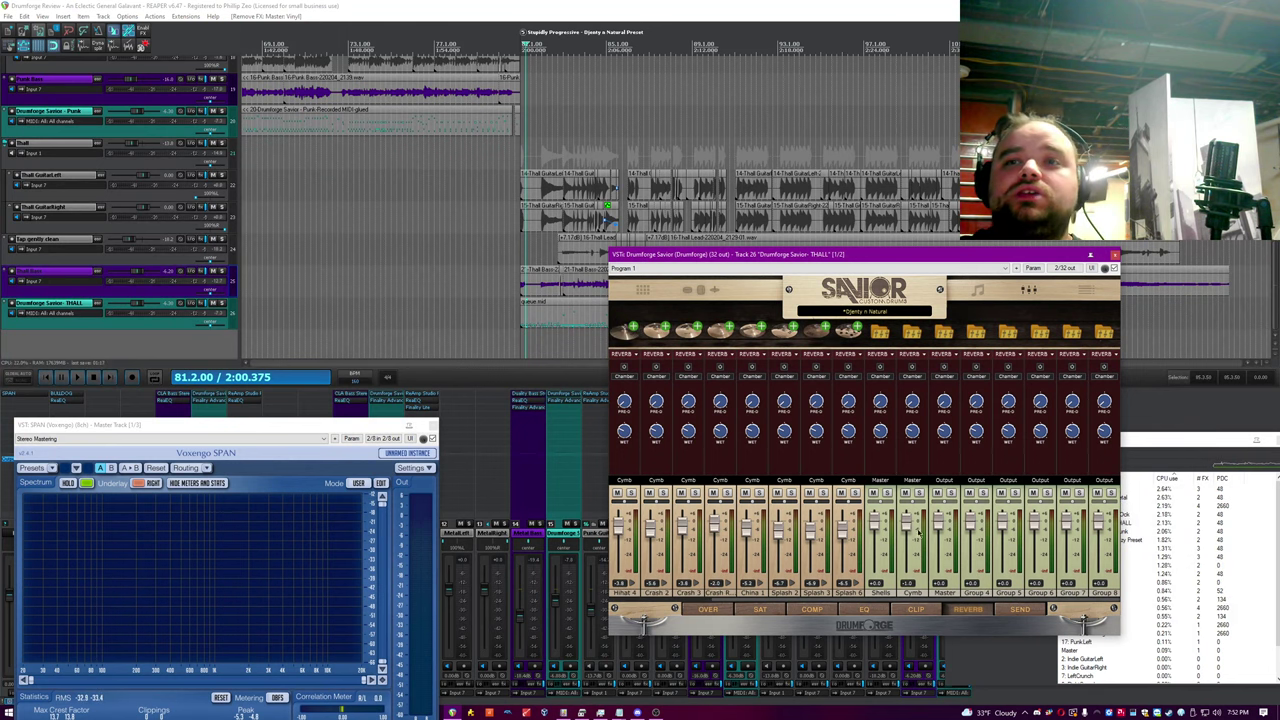
left_click(977, 479)
left_click(938, 461)
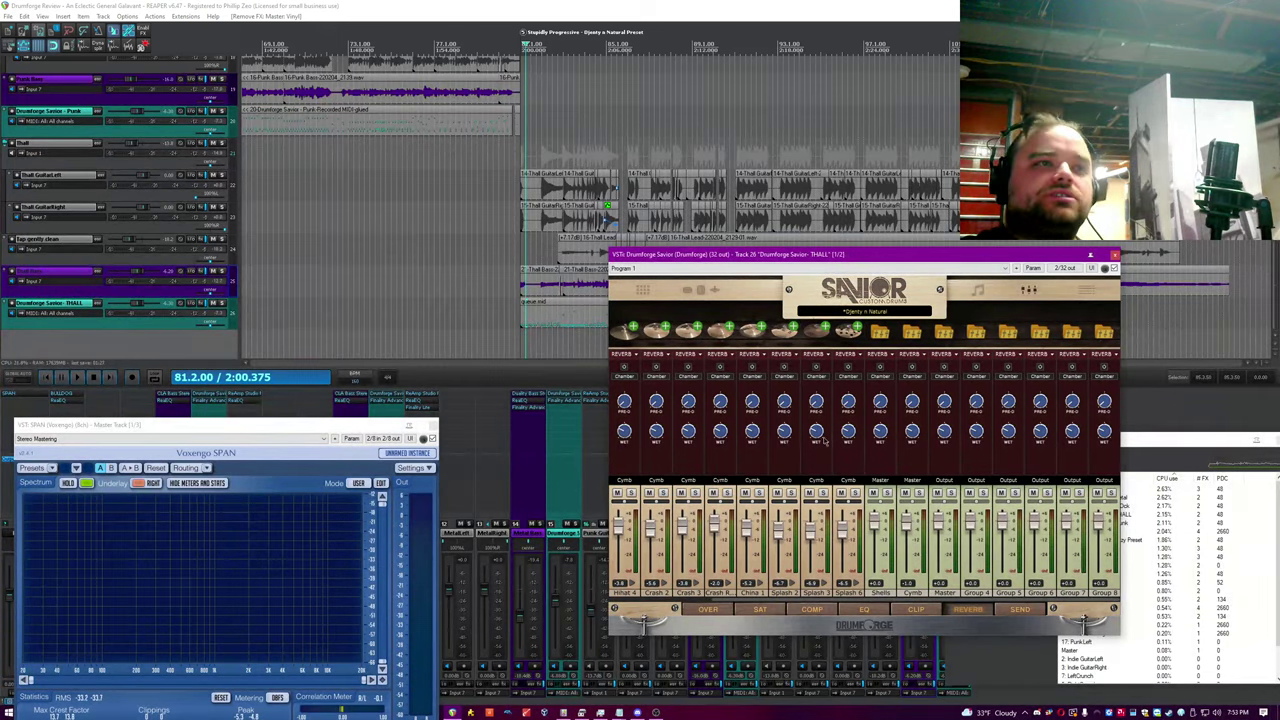
Step: View the EQ and clip controls, show compressor, saturation and overview on individual splash channels, and return all channels to the overview
left_click(860, 610)
left_click(915, 609)
left_click(843, 354)
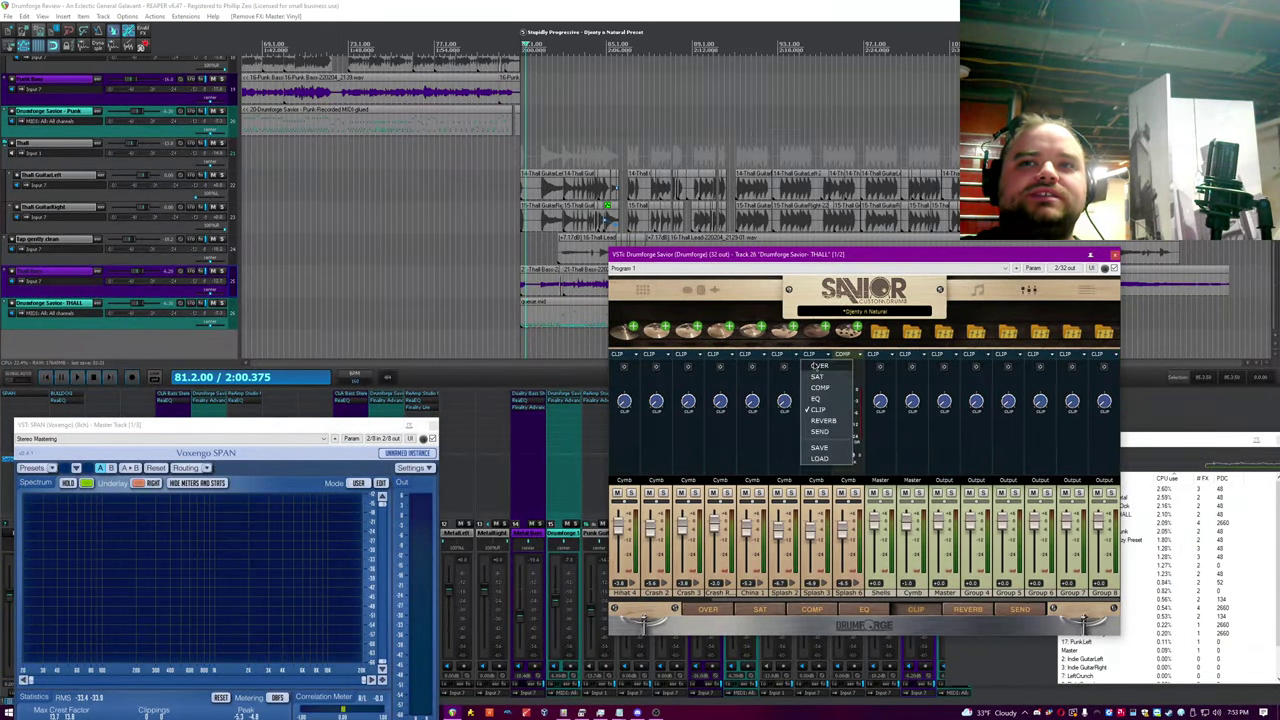
left_click(819, 376)
left_click(777, 354)
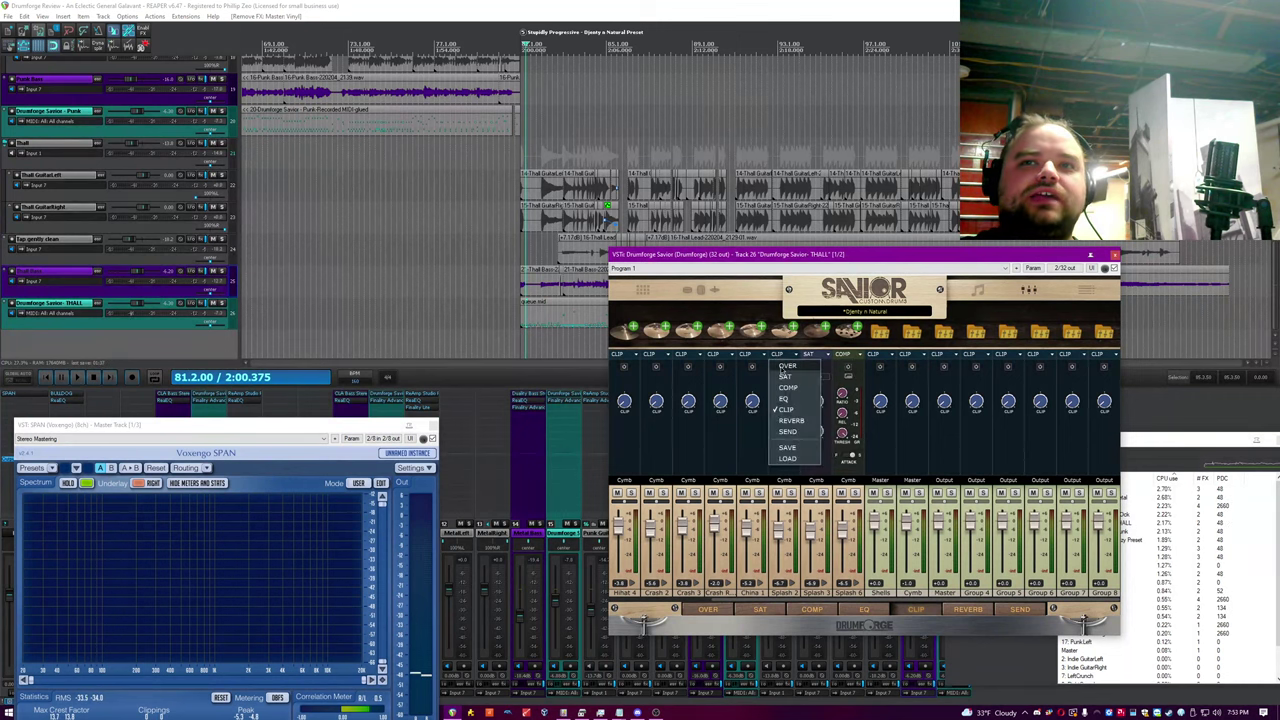
left_click(790, 366)
left_click(712, 608)
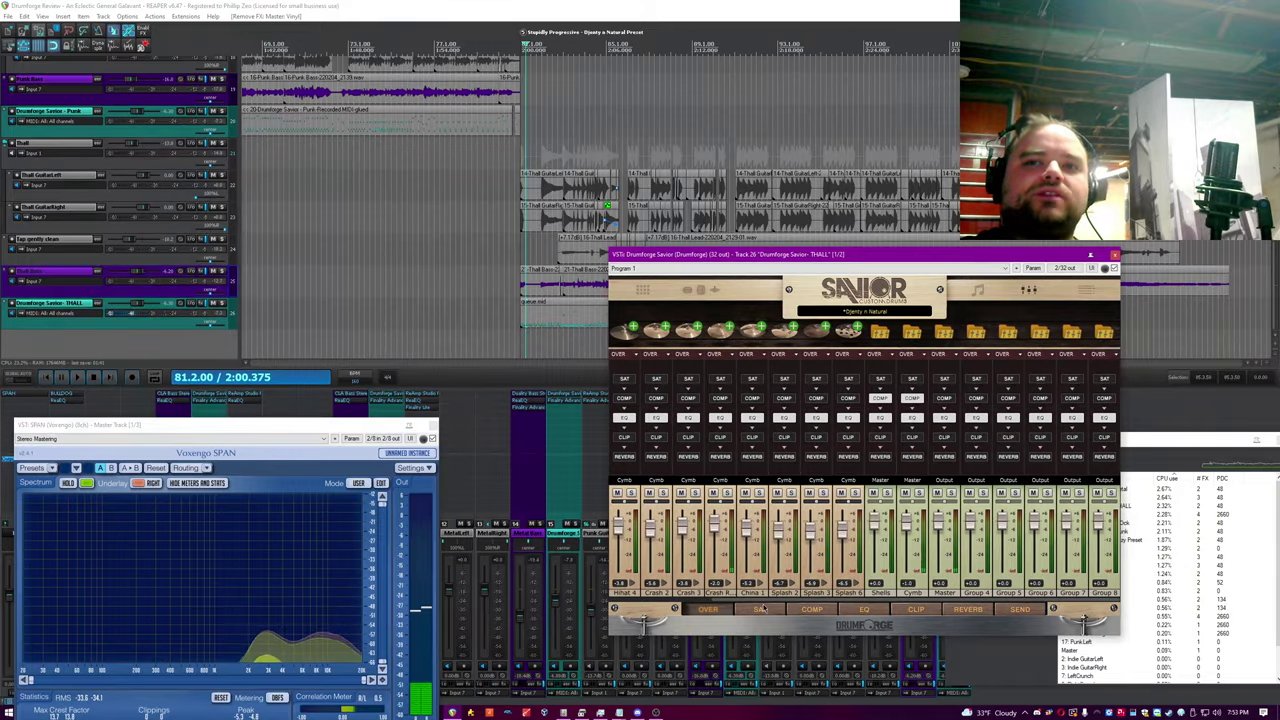
Step: Audition Kick 12 several times from its mixer channel
scroll(760, 606, "left", 2)
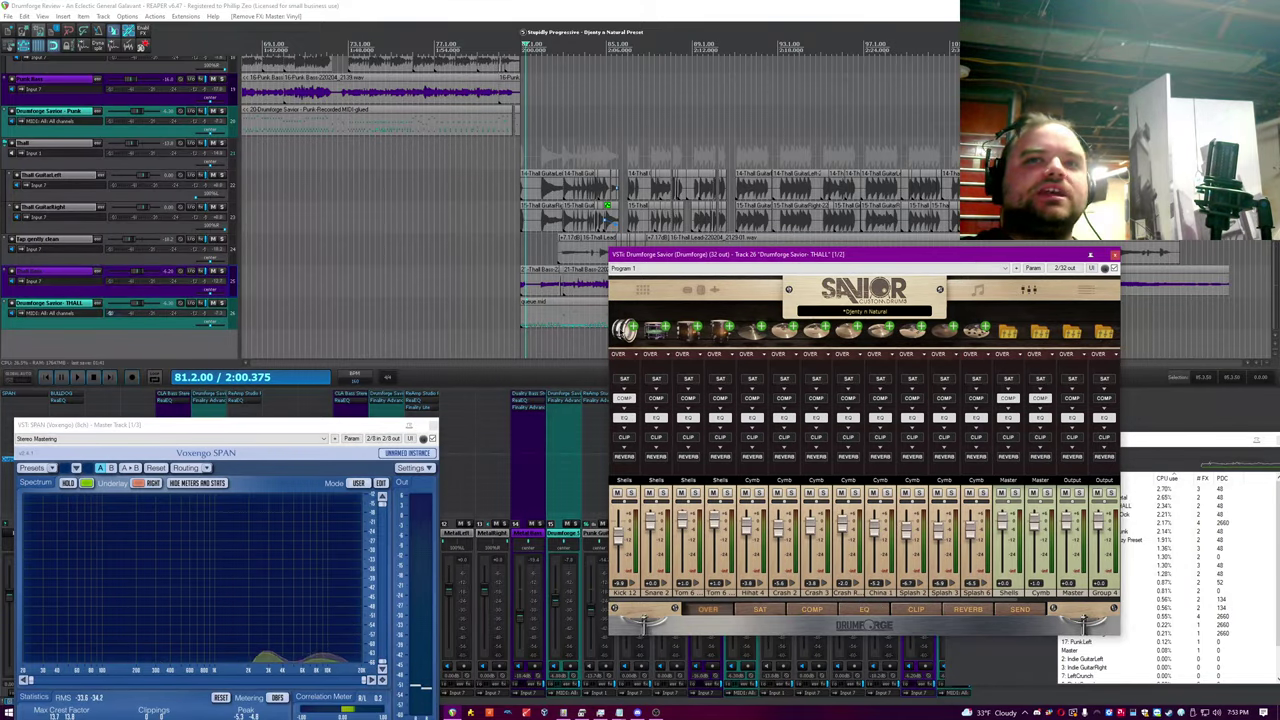
left_click(622, 325)
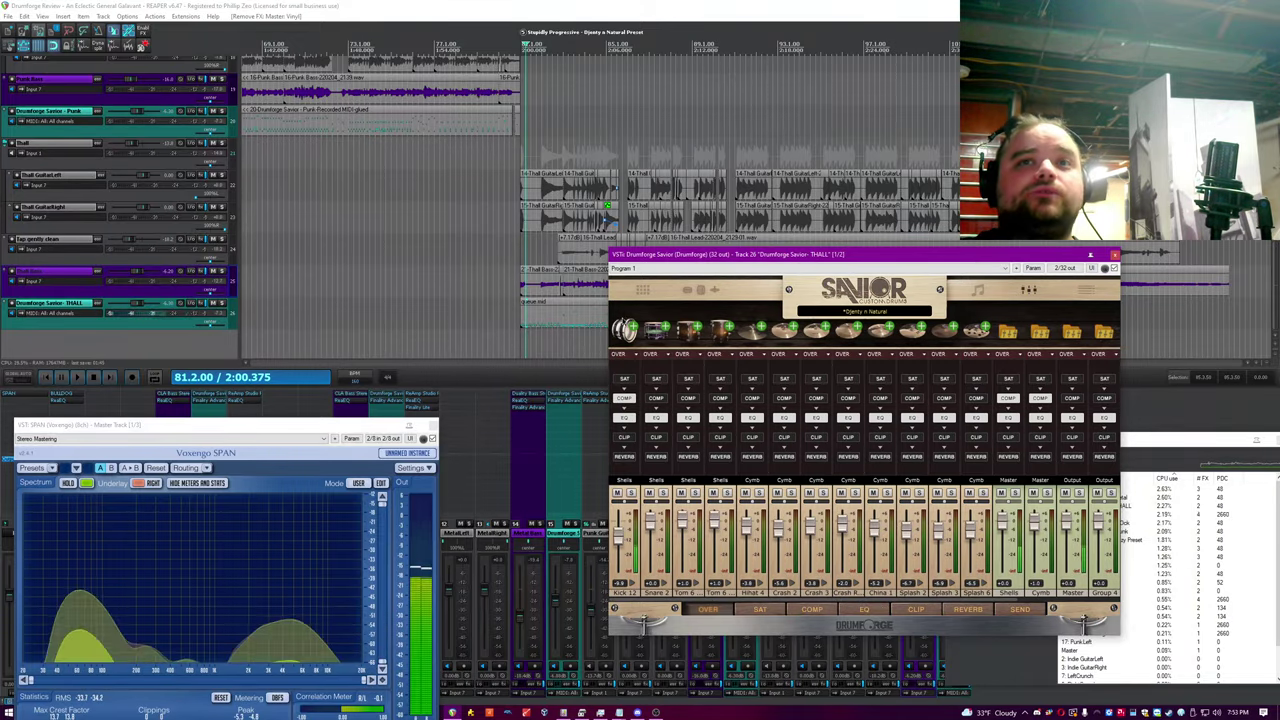
left_click(622, 325)
left_click(621, 322)
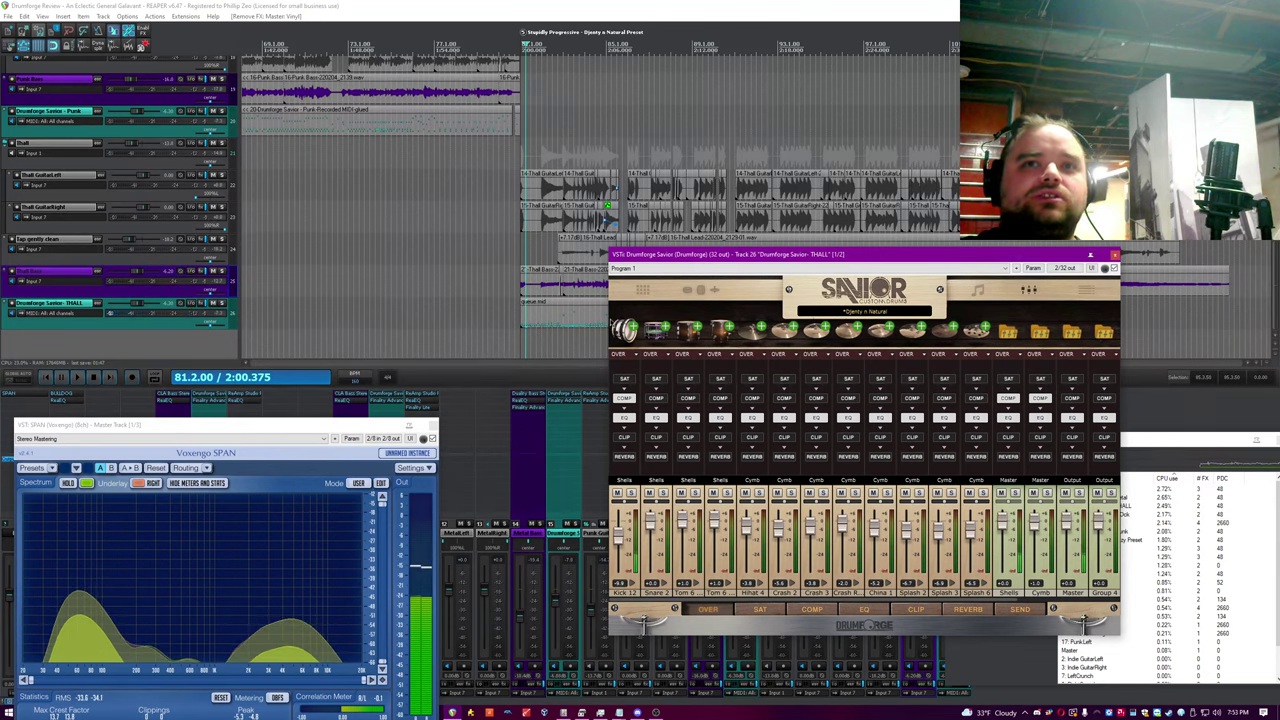
left_click(624, 330)
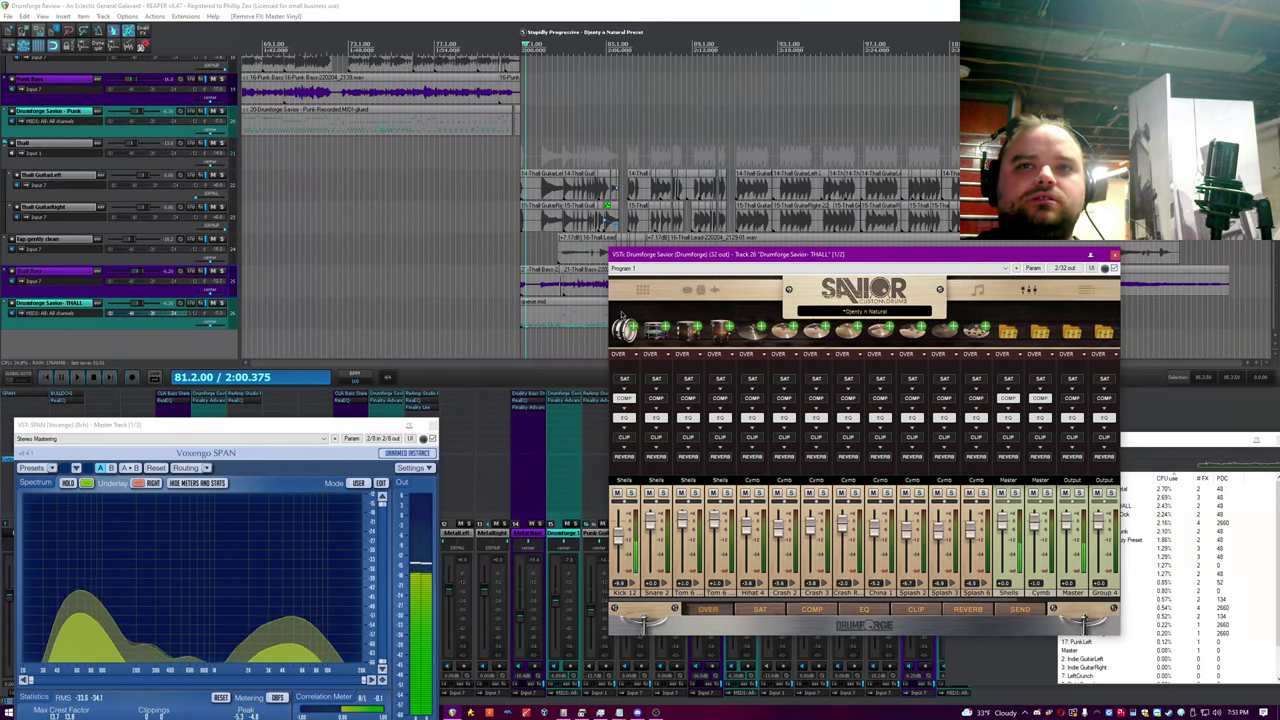
Step: Solo and unsolo Kick 12, then compare the EQ, clip, compressor and saturation controls across all mixer channels
left_click(631, 493)
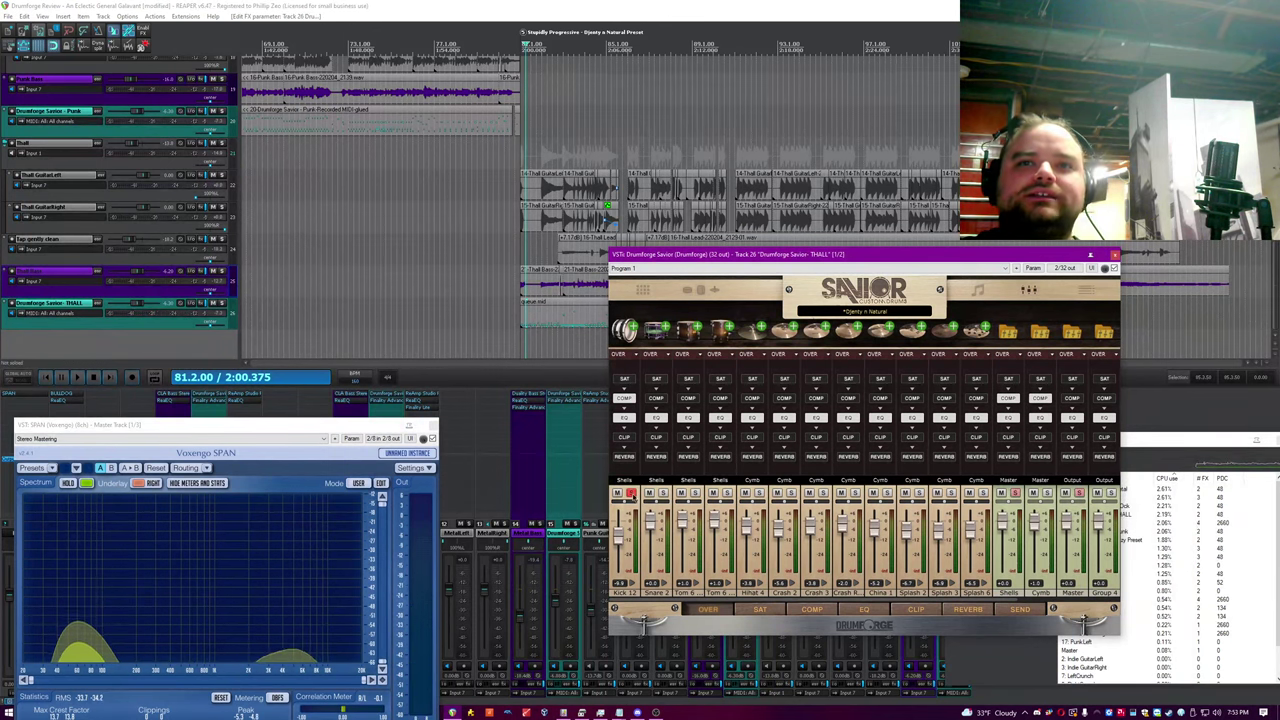
left_click(631, 493)
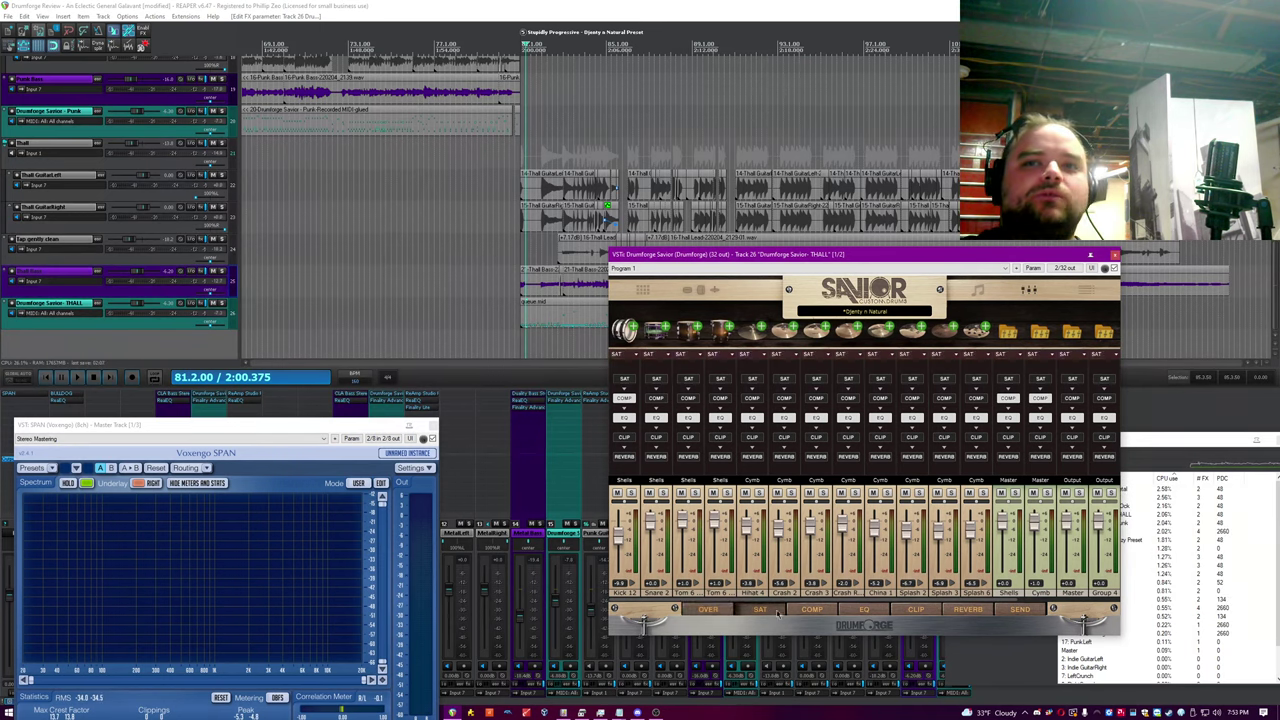
left_click(855, 611)
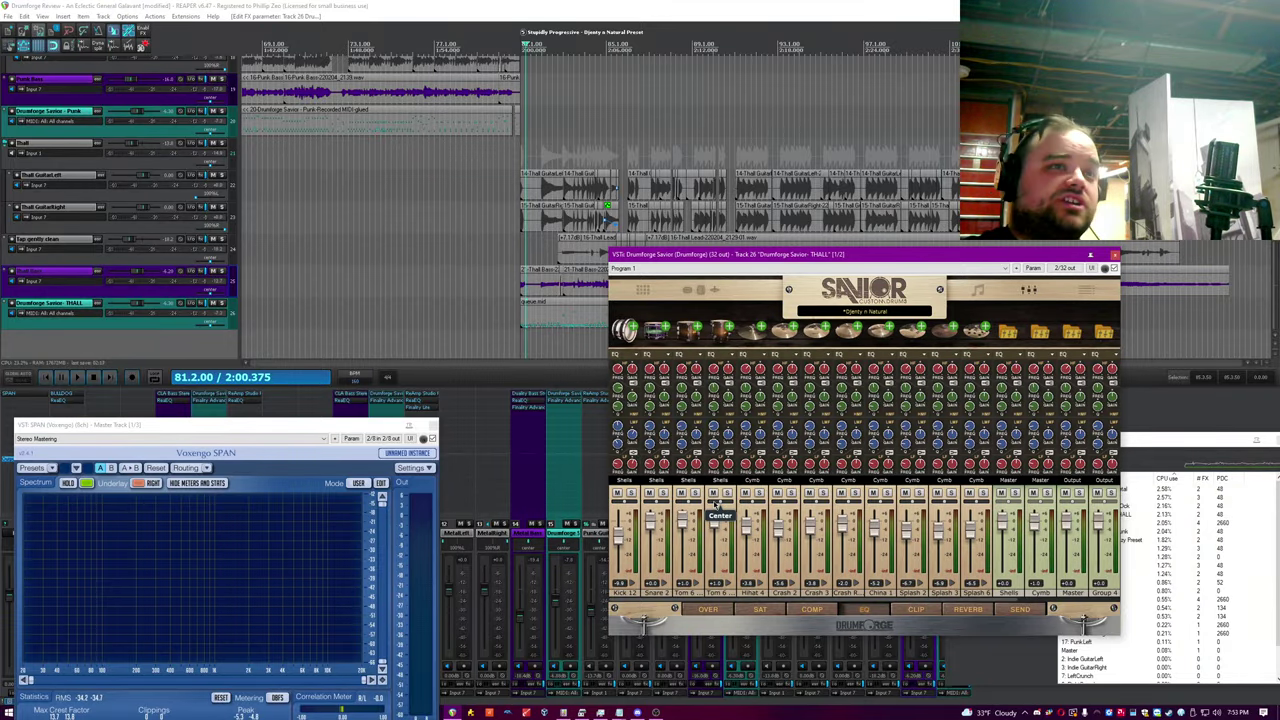
left_click(915, 609)
left_click(864, 609)
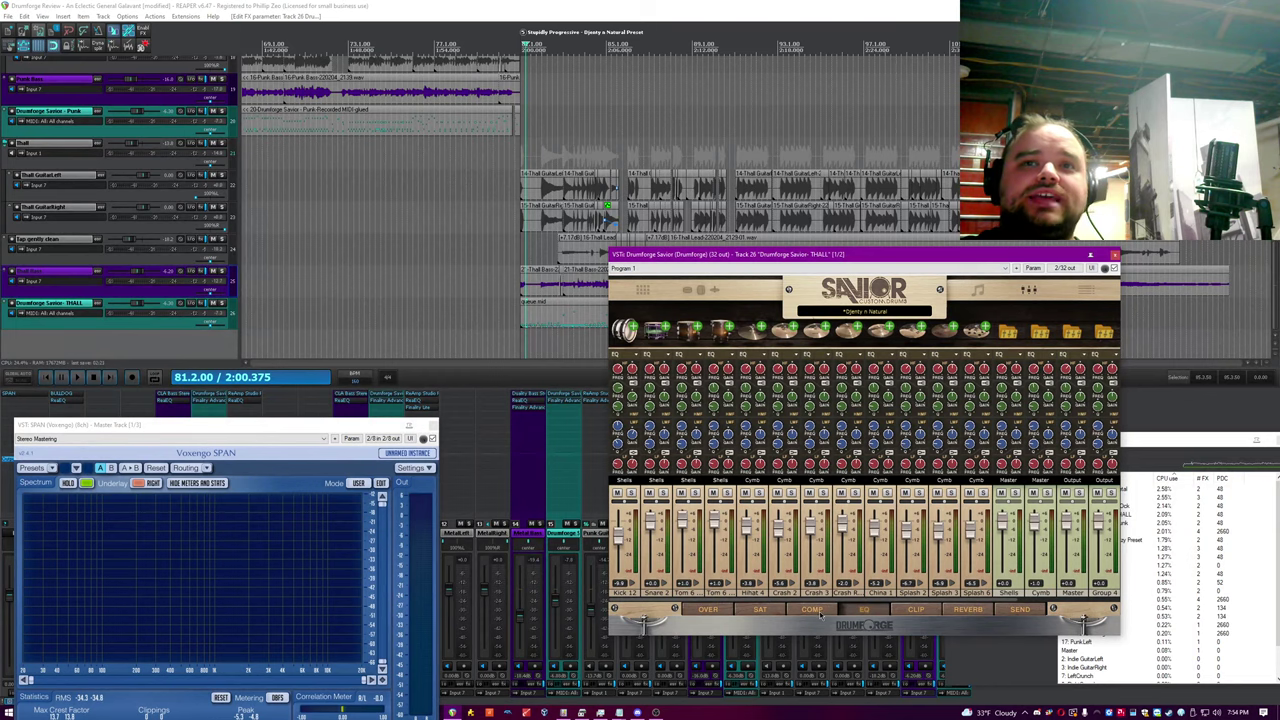
left_click(818, 613)
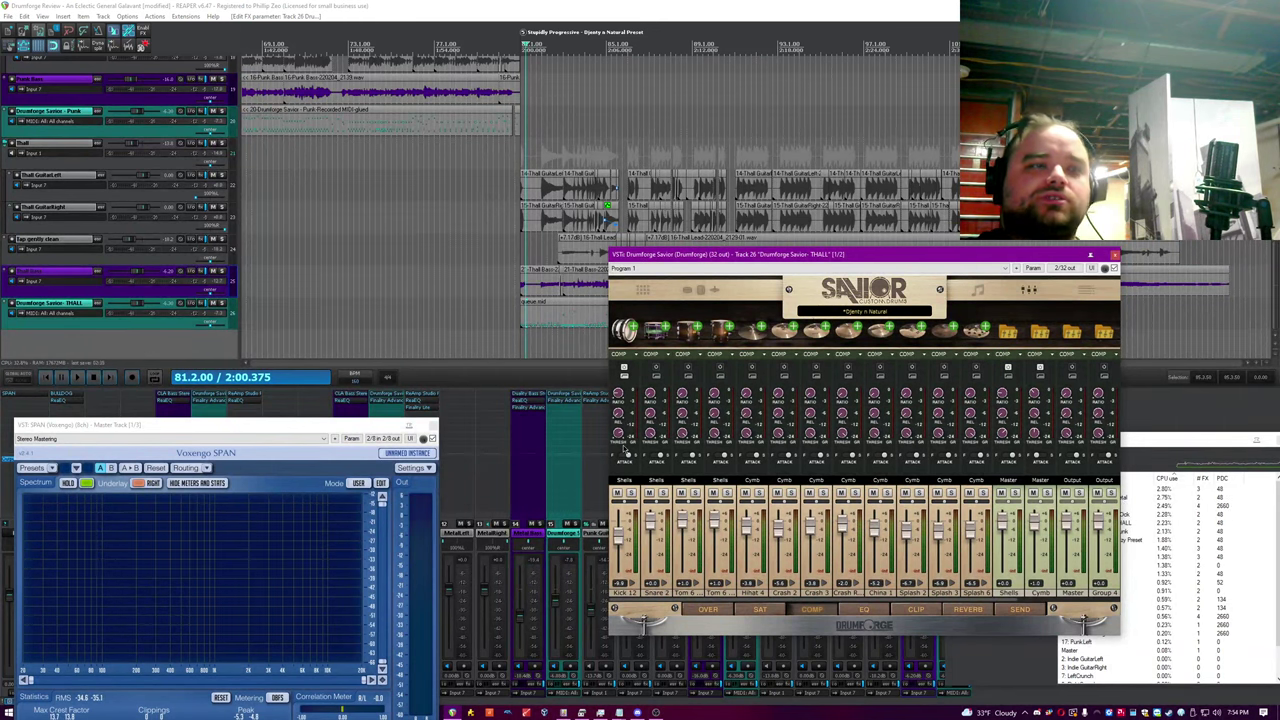
left_click(760, 609)
Step: Leave the mixer and show the plugin's kit view and its grooves library
left_click(420, 5)
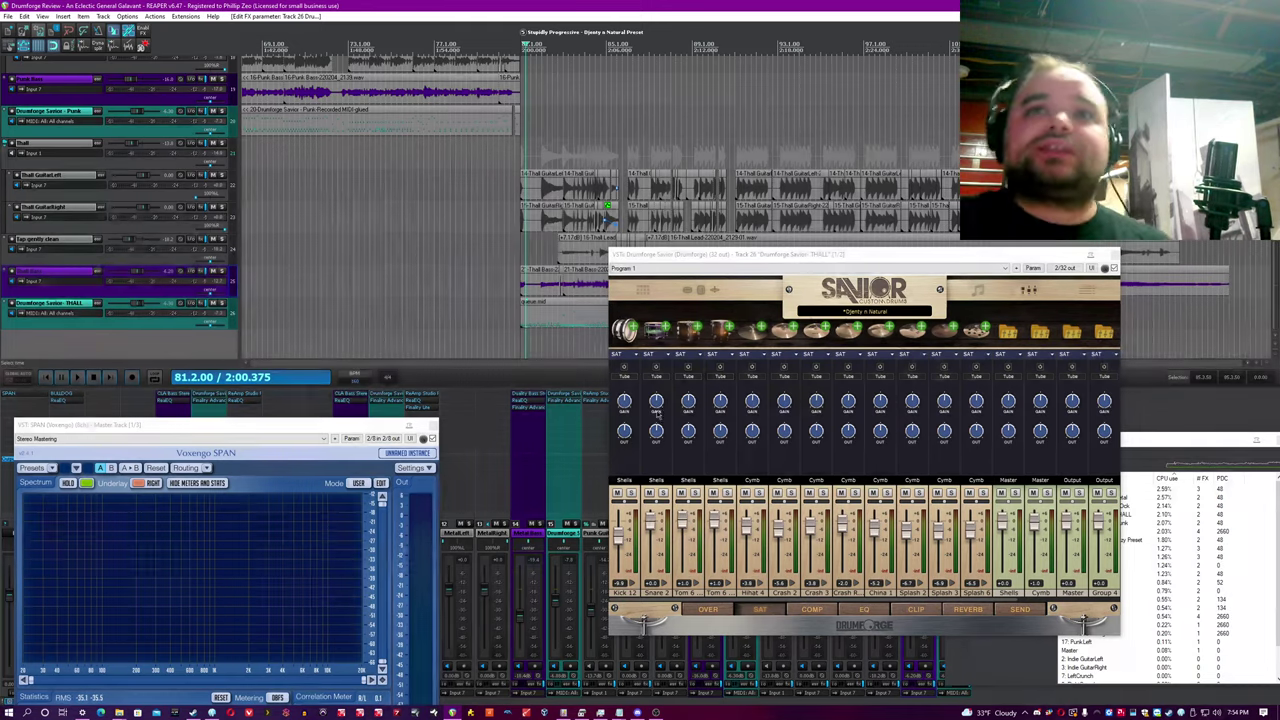
left_click(689, 292)
left_click(977, 290)
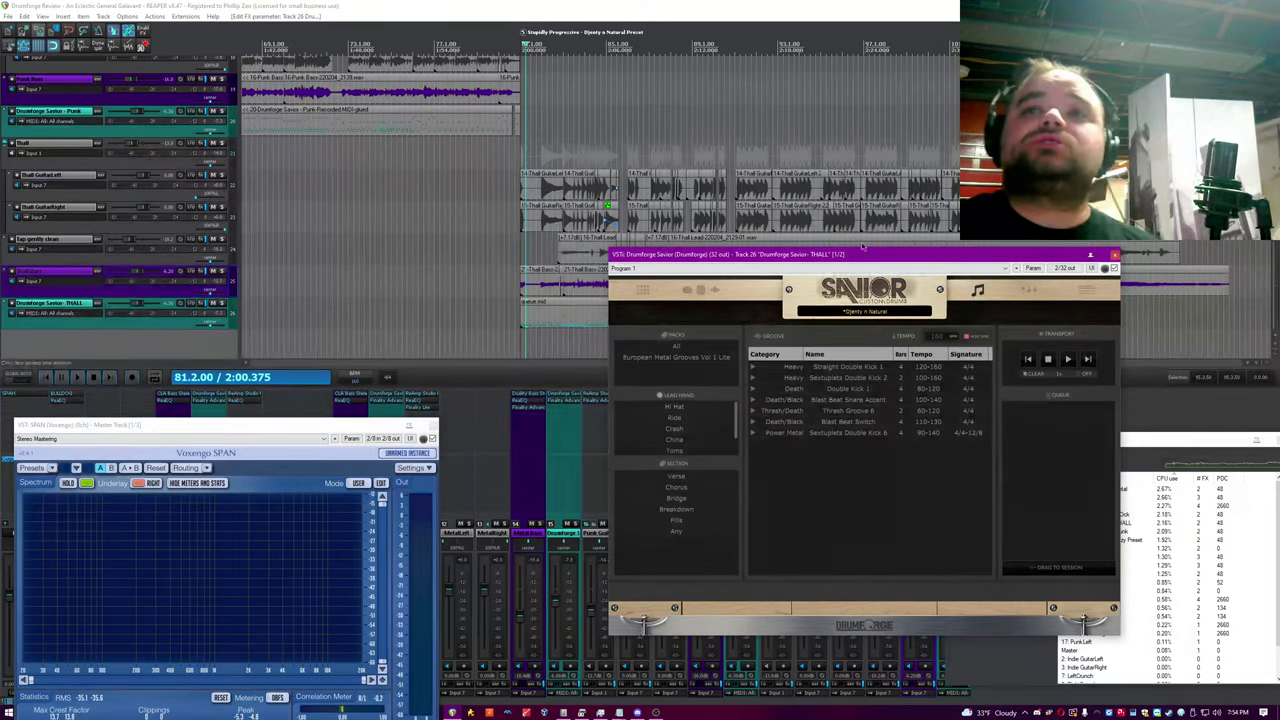
Step: Play the project from bar 3 in the Indie - Jazzy Preset section, then from the start of the Rock - 90s Rock Preset section
left_click(697, 5)
key("minus")
key("minus")
key("minus")
key("minus")
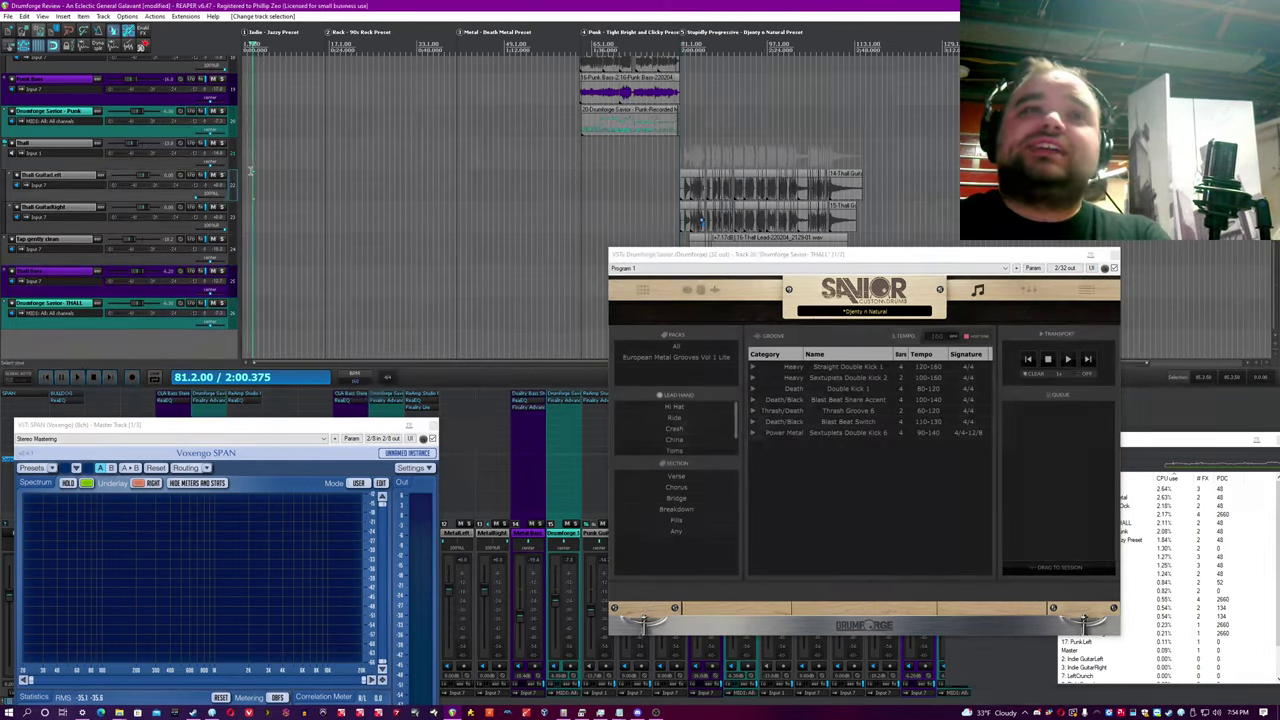
left_click(262, 177)
scroll(262, 177, "up", 4)
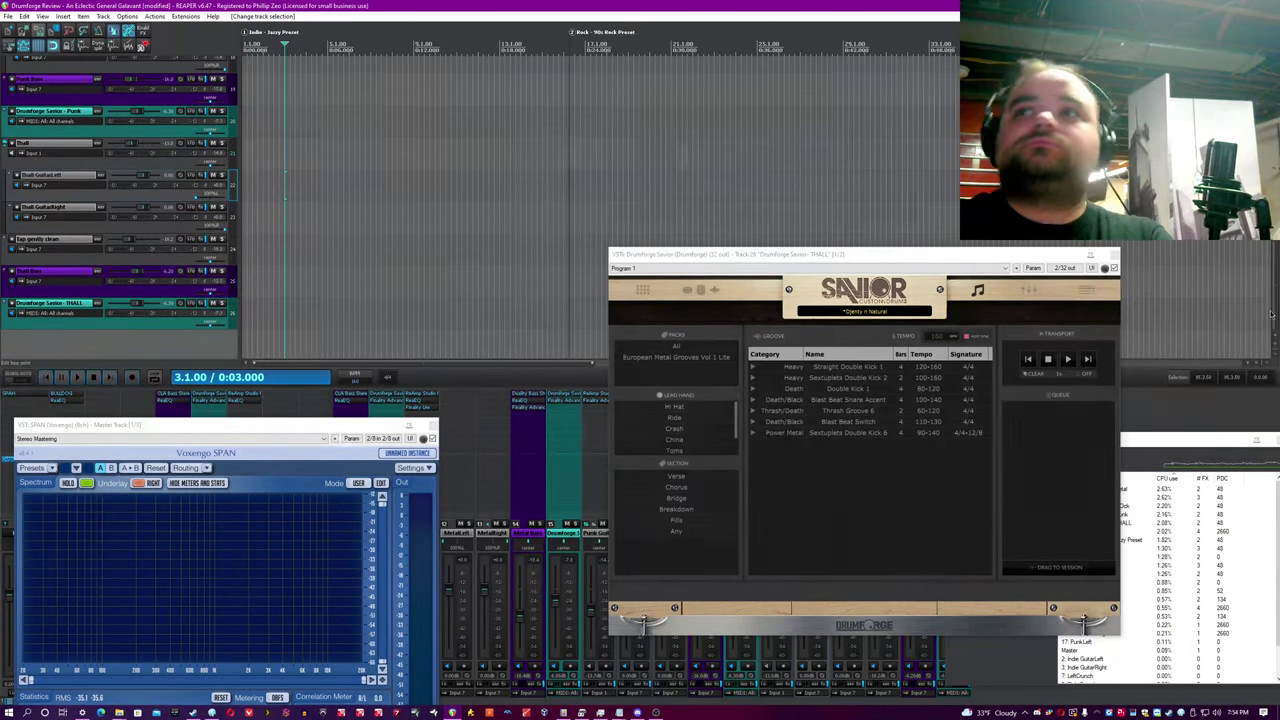
key("space")
left_click_drag(1271, 305, 1271, 172)
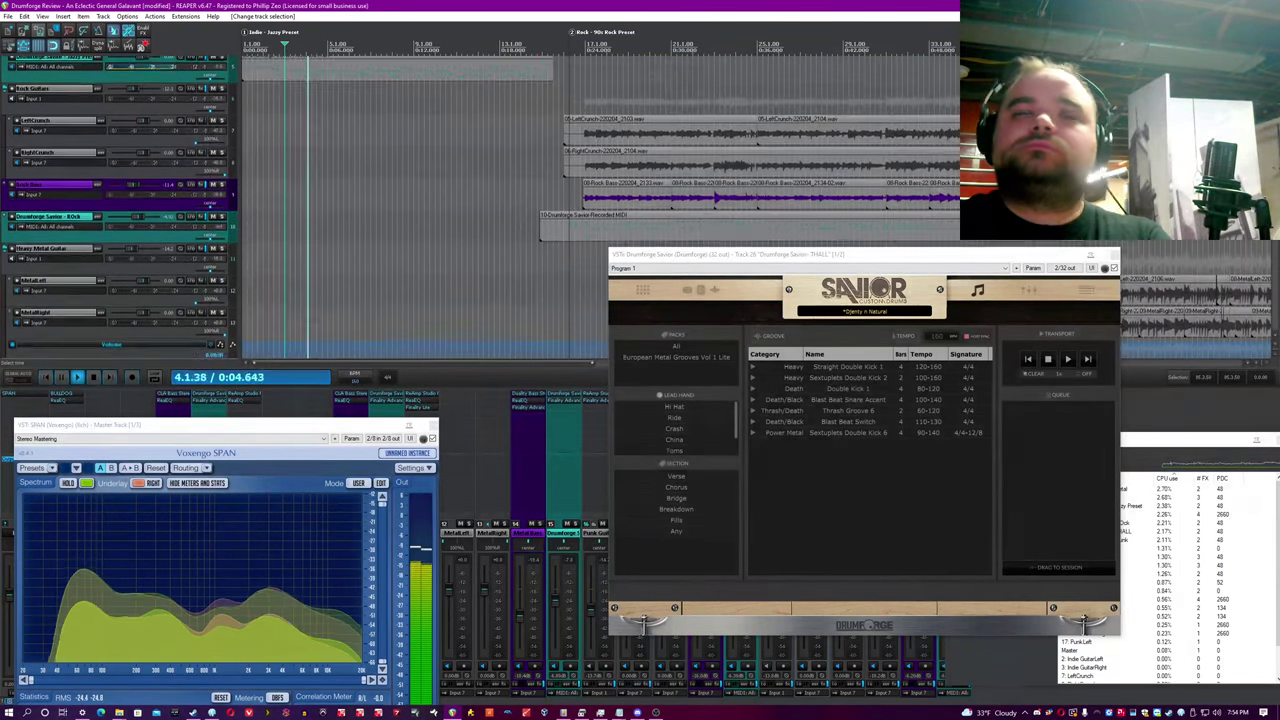
left_click(568, 270)
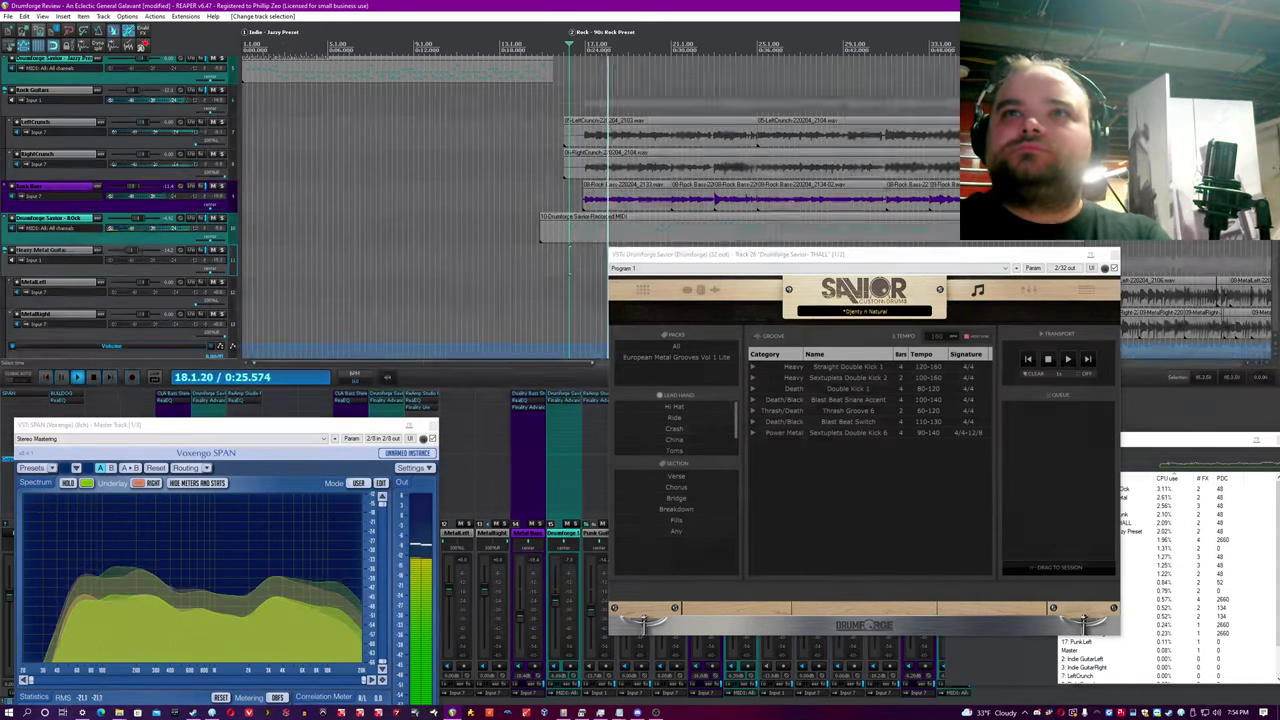
Step: Continue playback from the start of the Metal - Death Metal Preset section
scroll(120, 200, "down", 5)
scroll(120, 200, "up", 5)
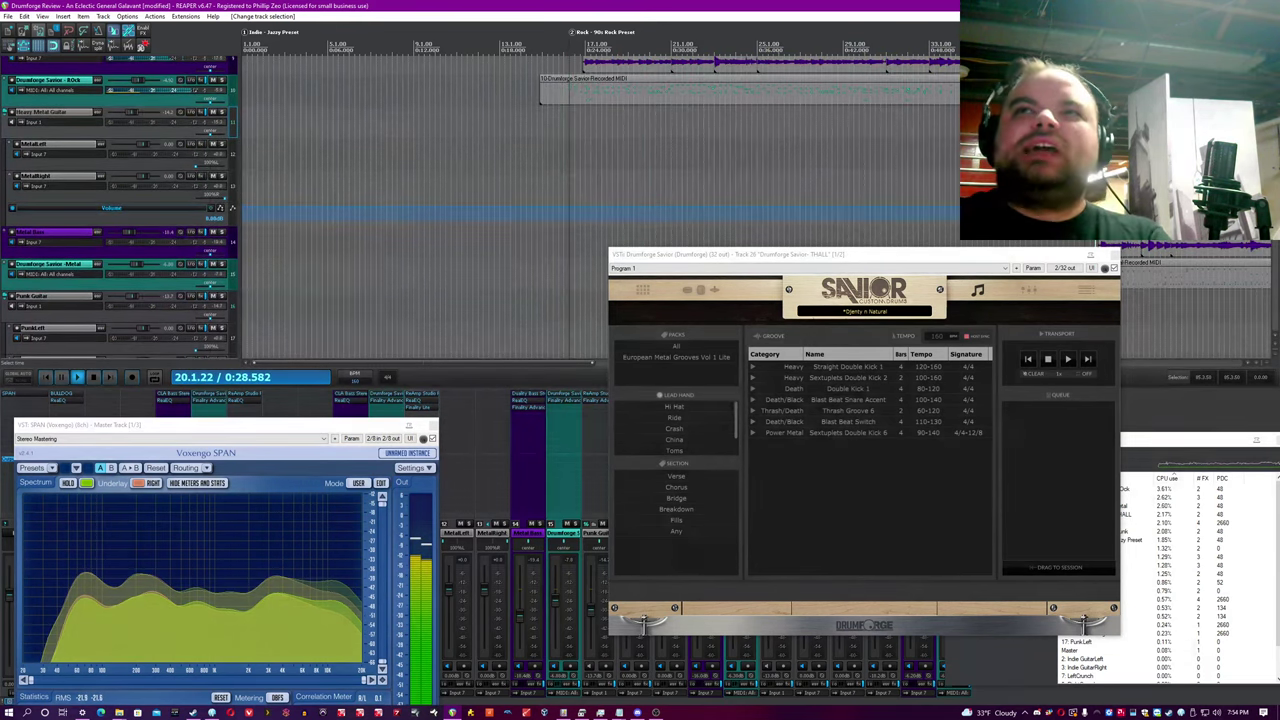
left_click(1096, 45)
scroll(1096, 45, "up", 5)
scroll(820, 45, "down", 4)
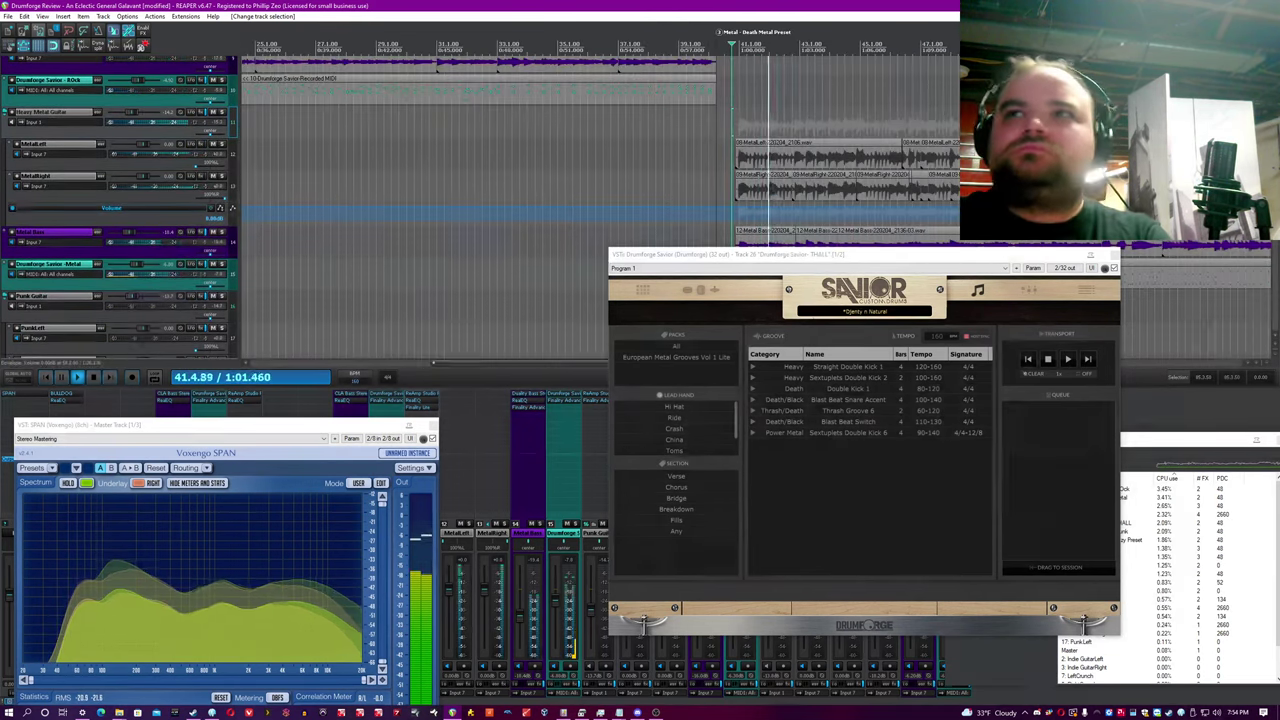
Step: Jump playback to the Punk - Tight Bright and Clicky Preset marker
scroll(871, 143, "down", 3)
scroll(871, 143, "down", 5)
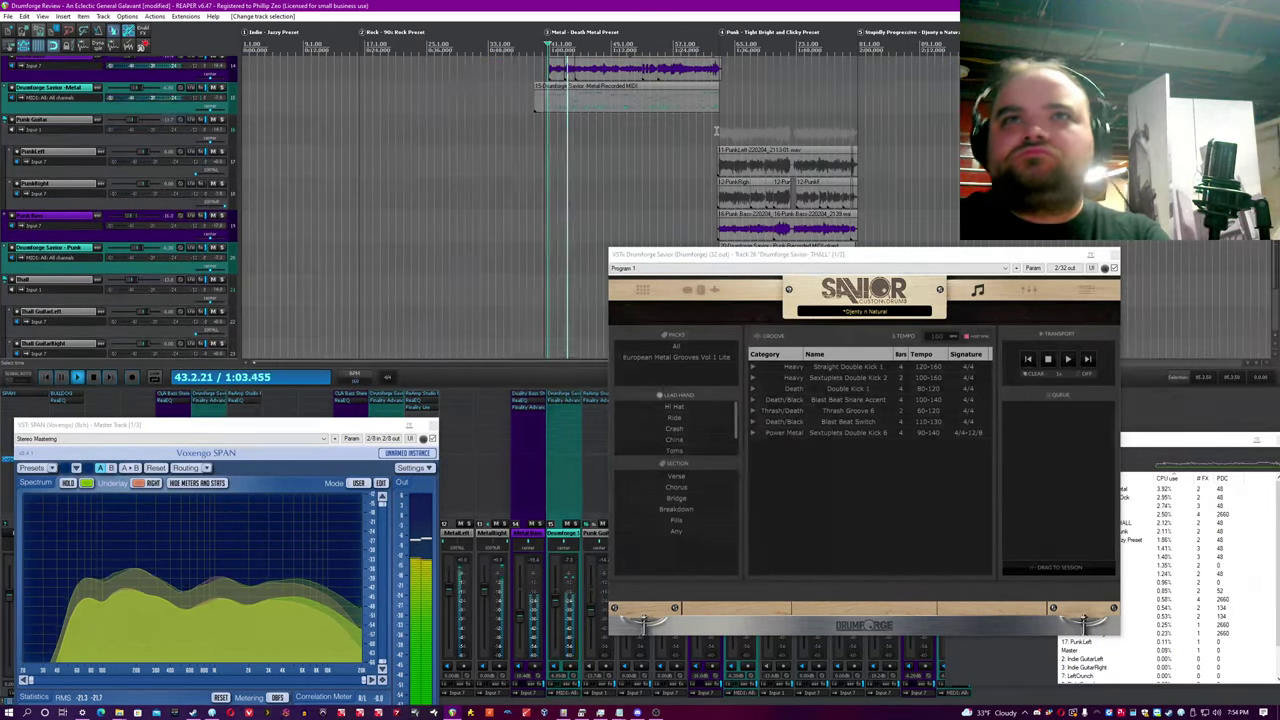
key("4")
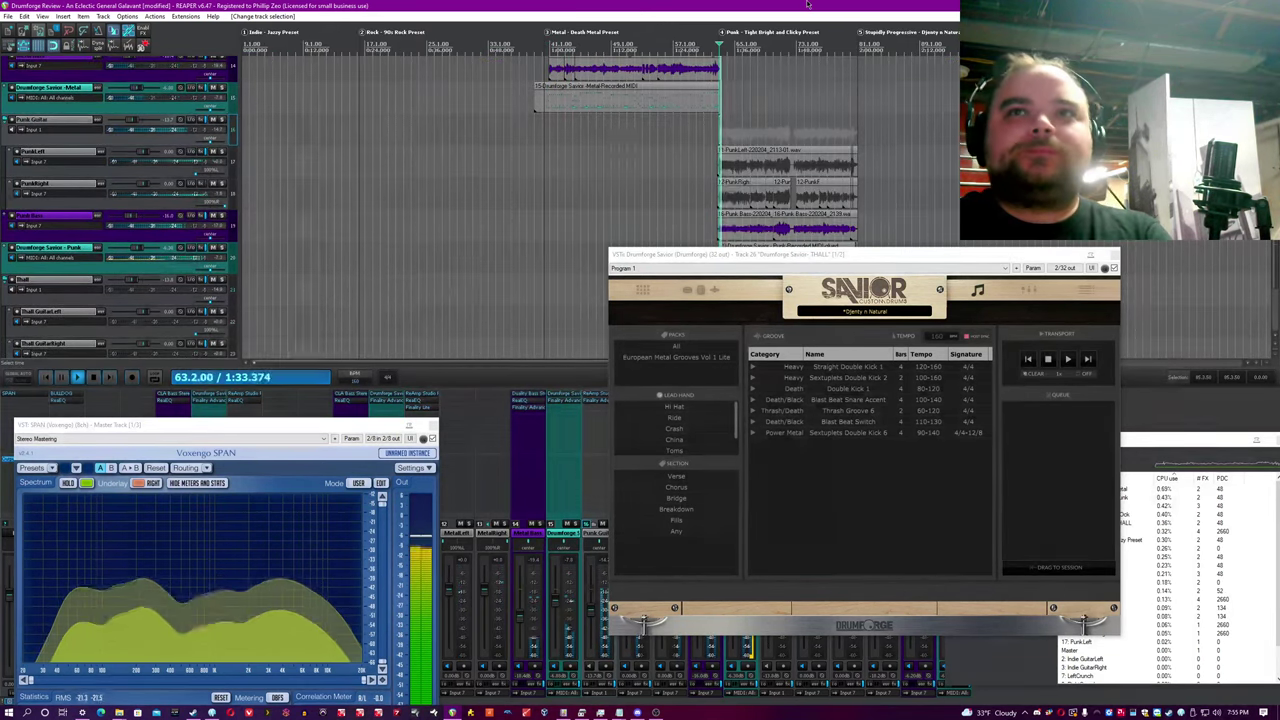
Step: Move the plugin window clear of the timeline, play the Djenty n Natural Preset section, and stop playback
scroll(600, 205, "down", 3)
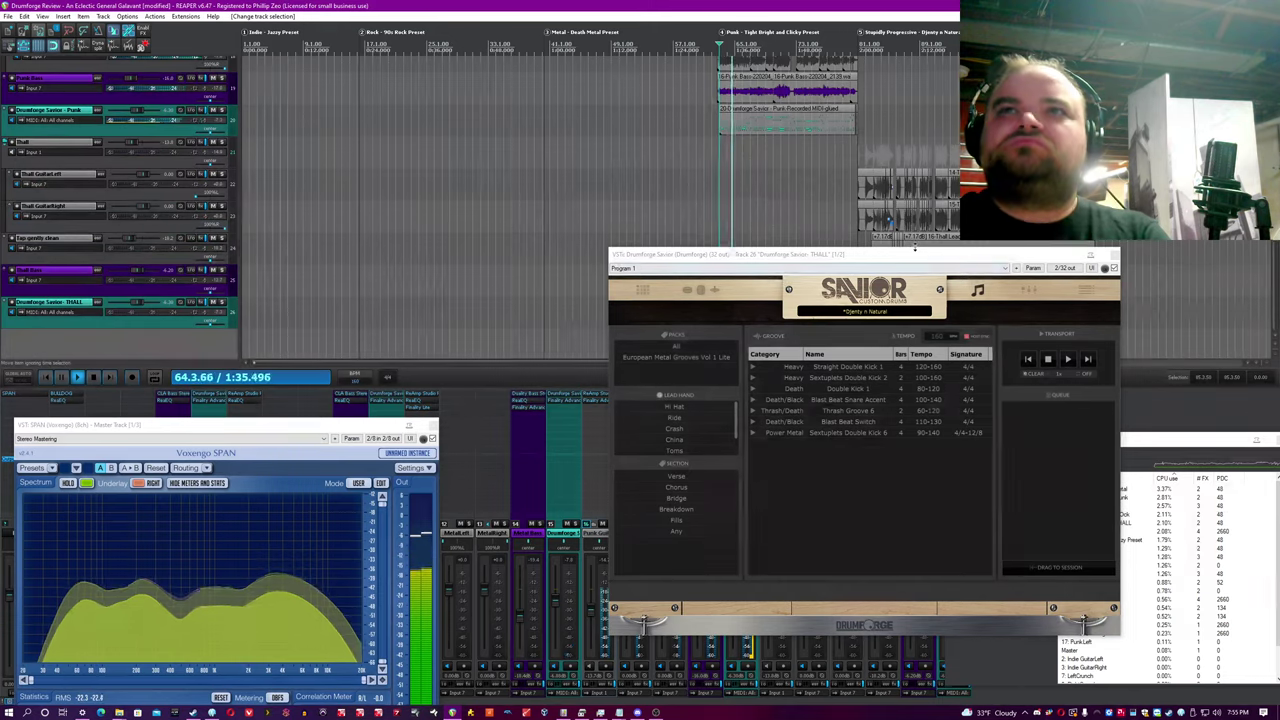
left_click_drag(975, 254, 1000, 338)
scroll(999, 261, "up", 5)
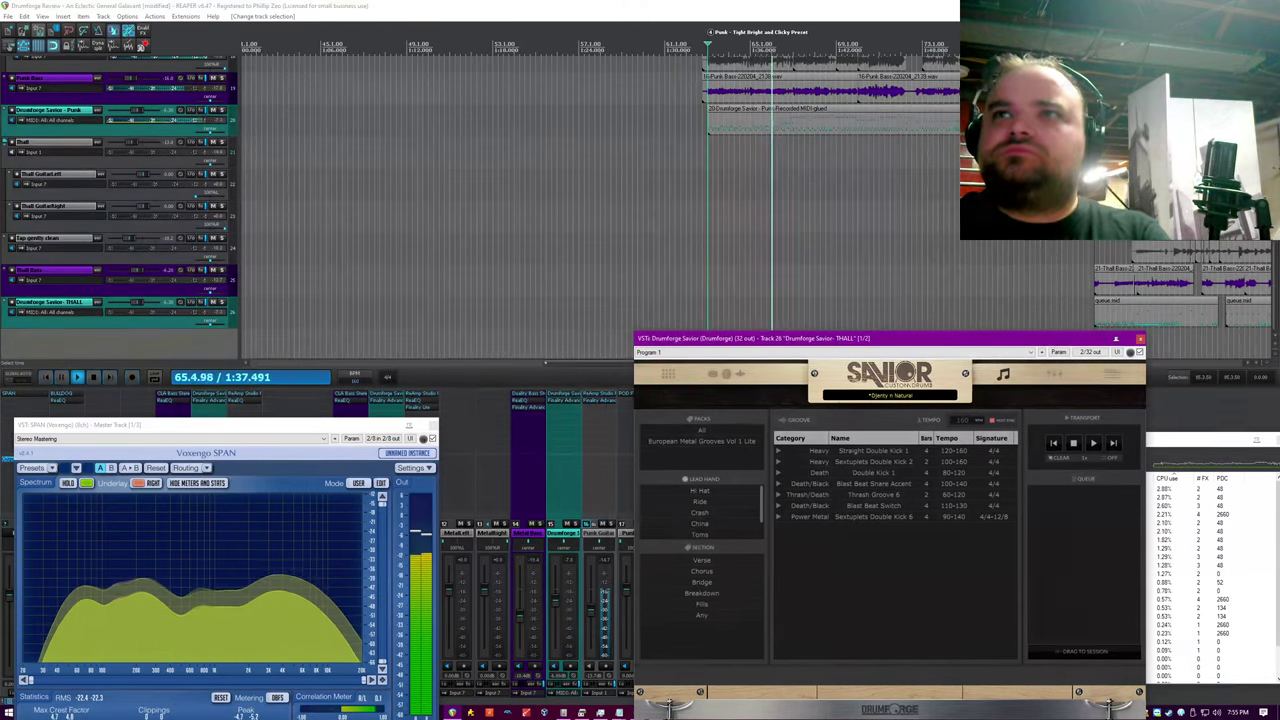
left_click(999, 261)
left_click(1099, 152)
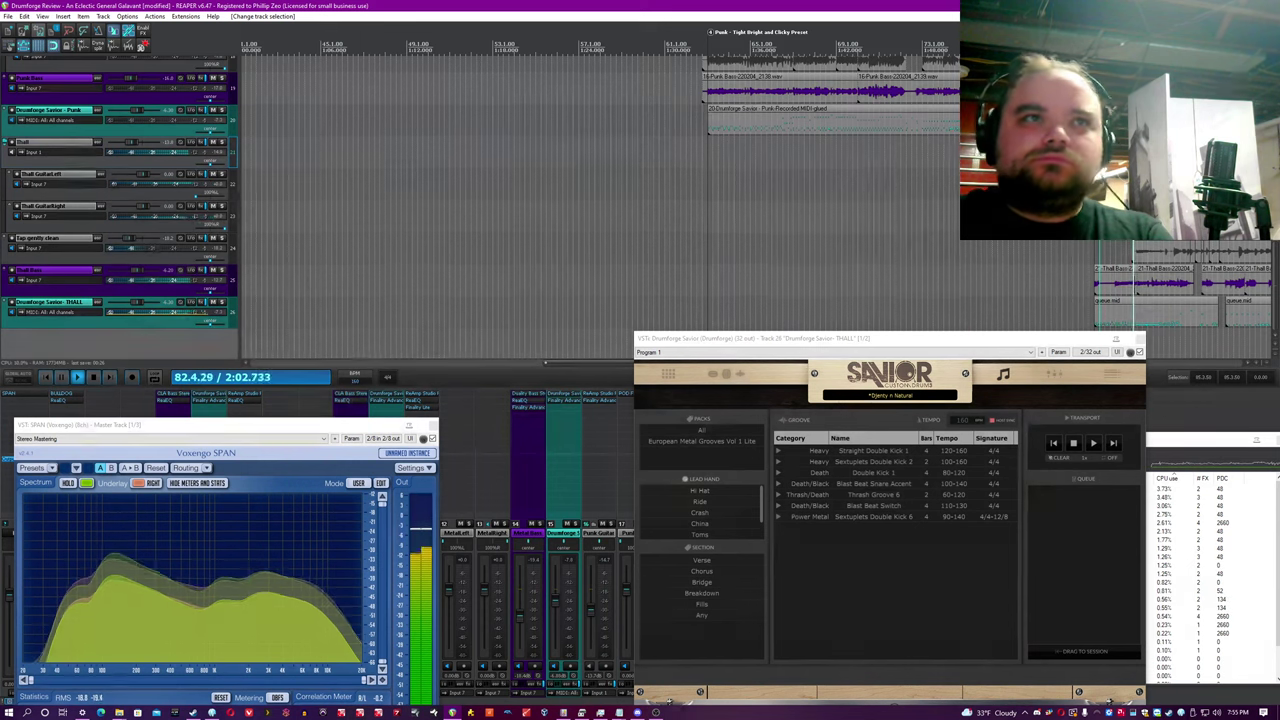
scroll(600, 200, "up", 3)
scroll(600, 200, "down", 4)
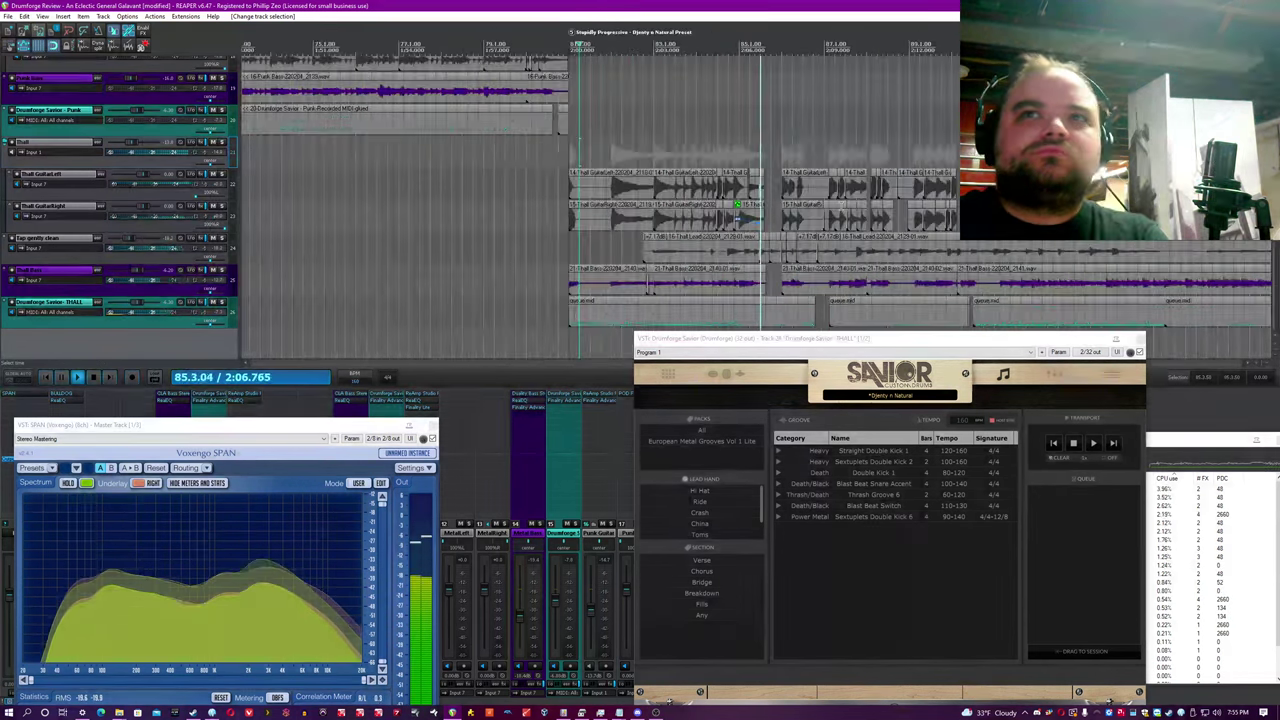
key("space")
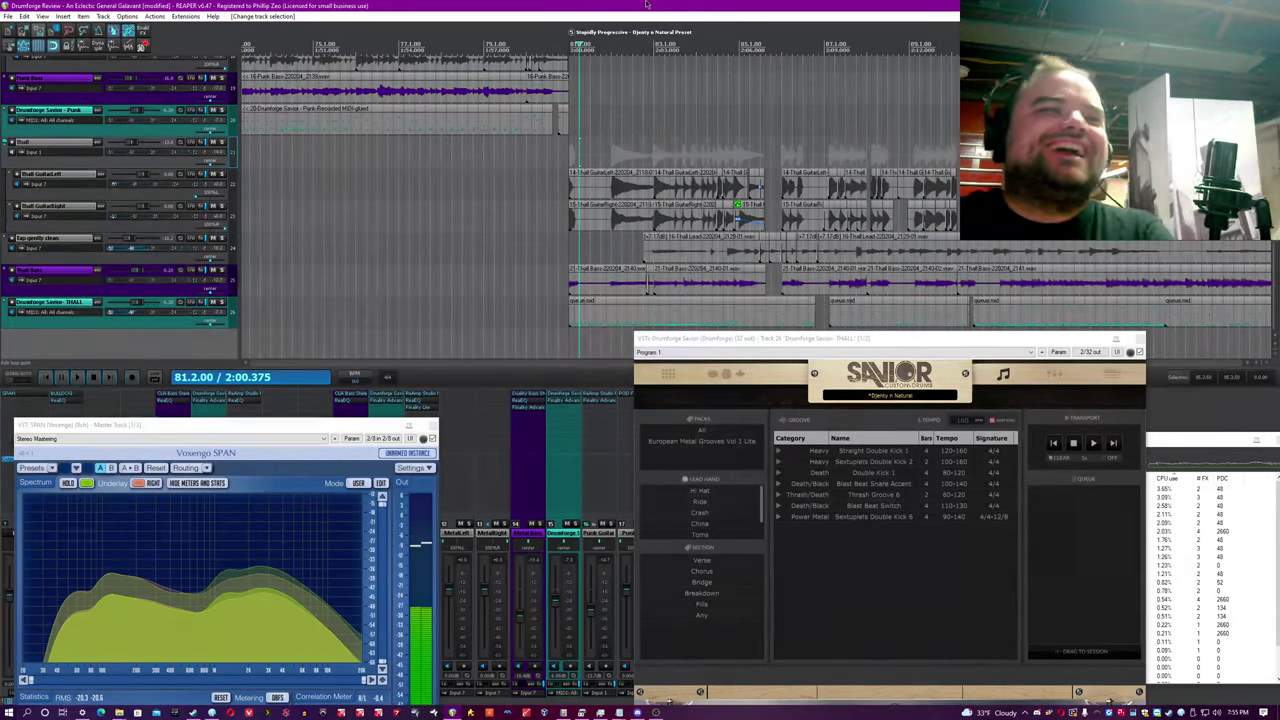
Step: Move the plugin window back over the arrangement, show its kit piece browser, and audition Kick 12
left_click_drag(861, 337, 657, 208)
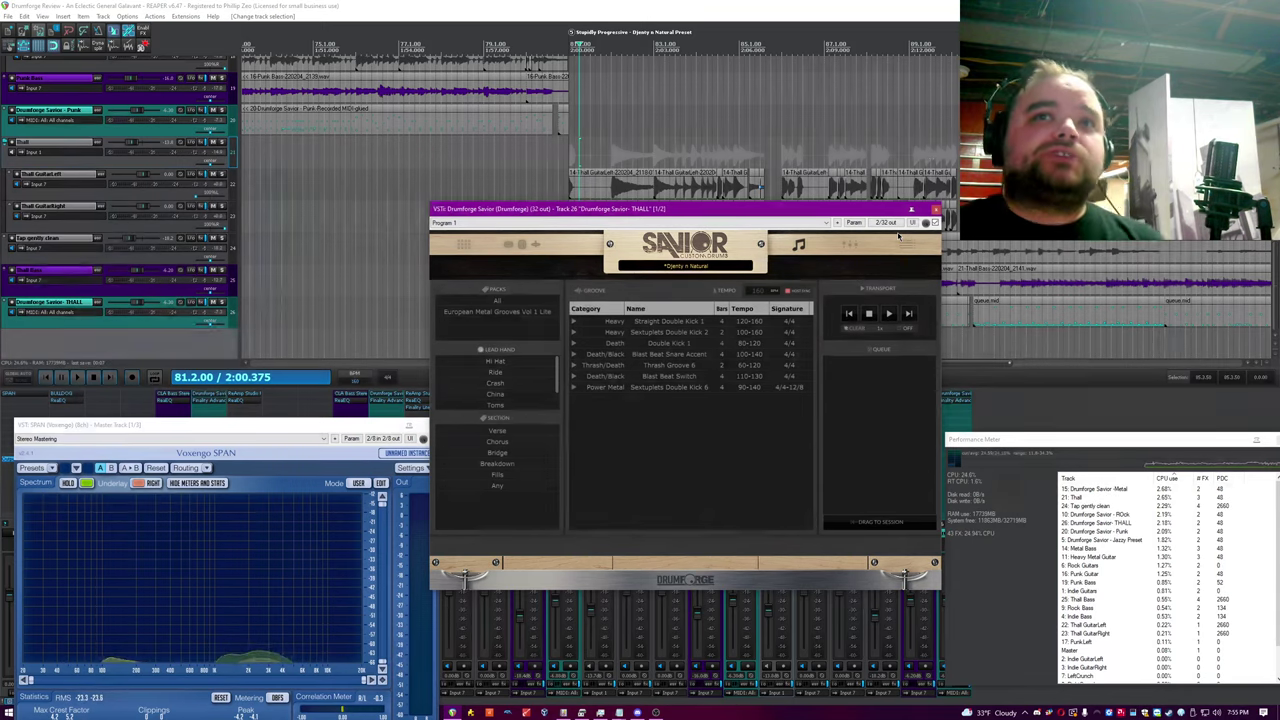
left_click(464, 246)
left_click(510, 245)
left_click(464, 245)
left_click(607, 4)
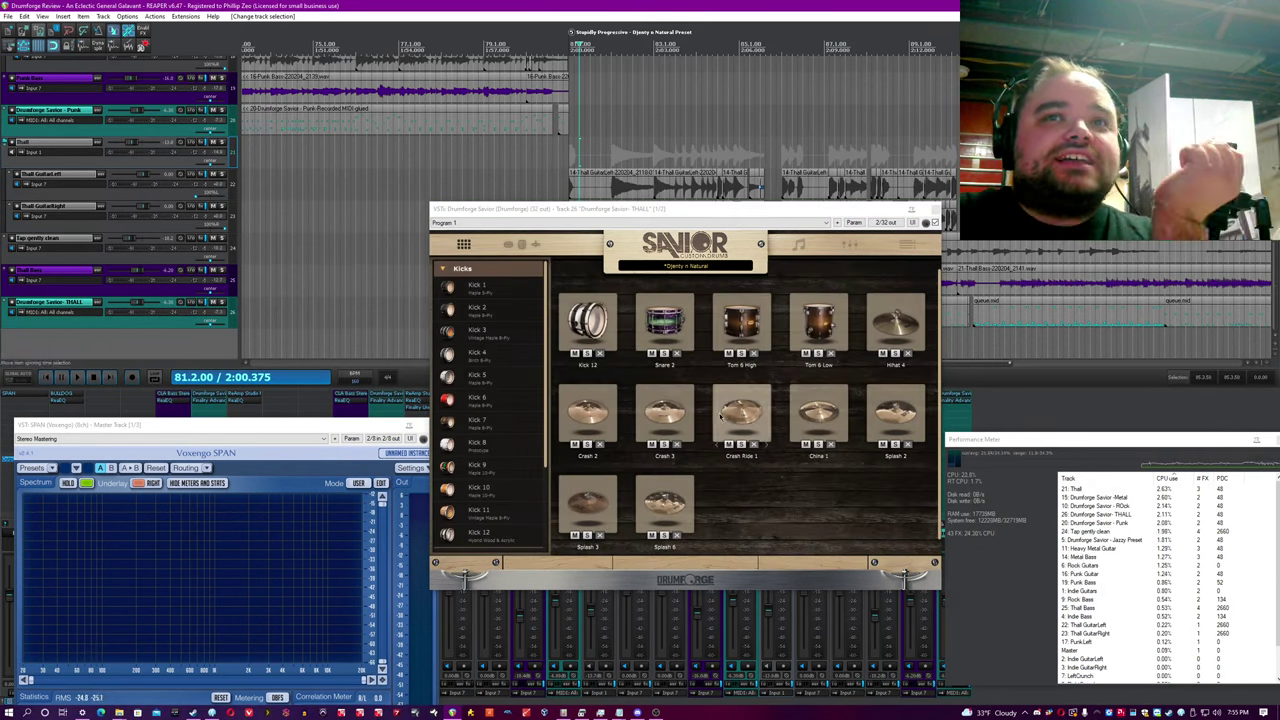
left_click(588, 320)
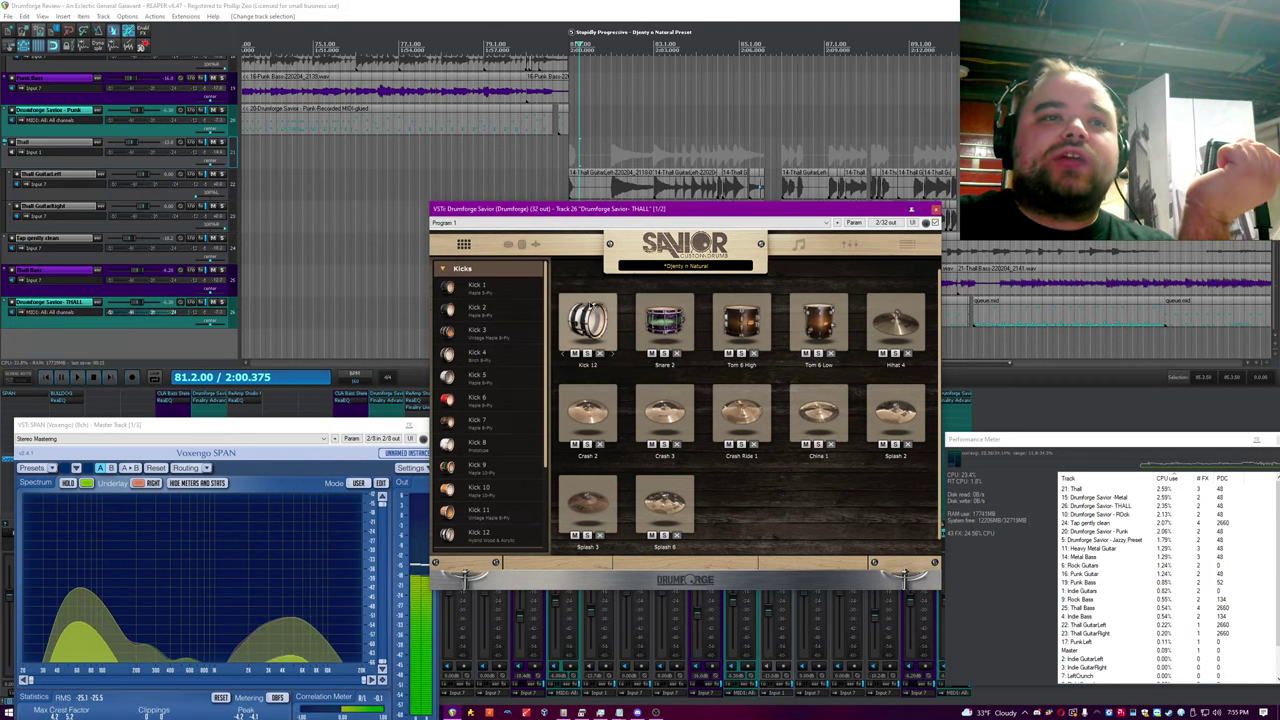
Step: Expand Snare 2 into its individual microphone channels in the mixer, then close the plugin window
left_click(849, 244)
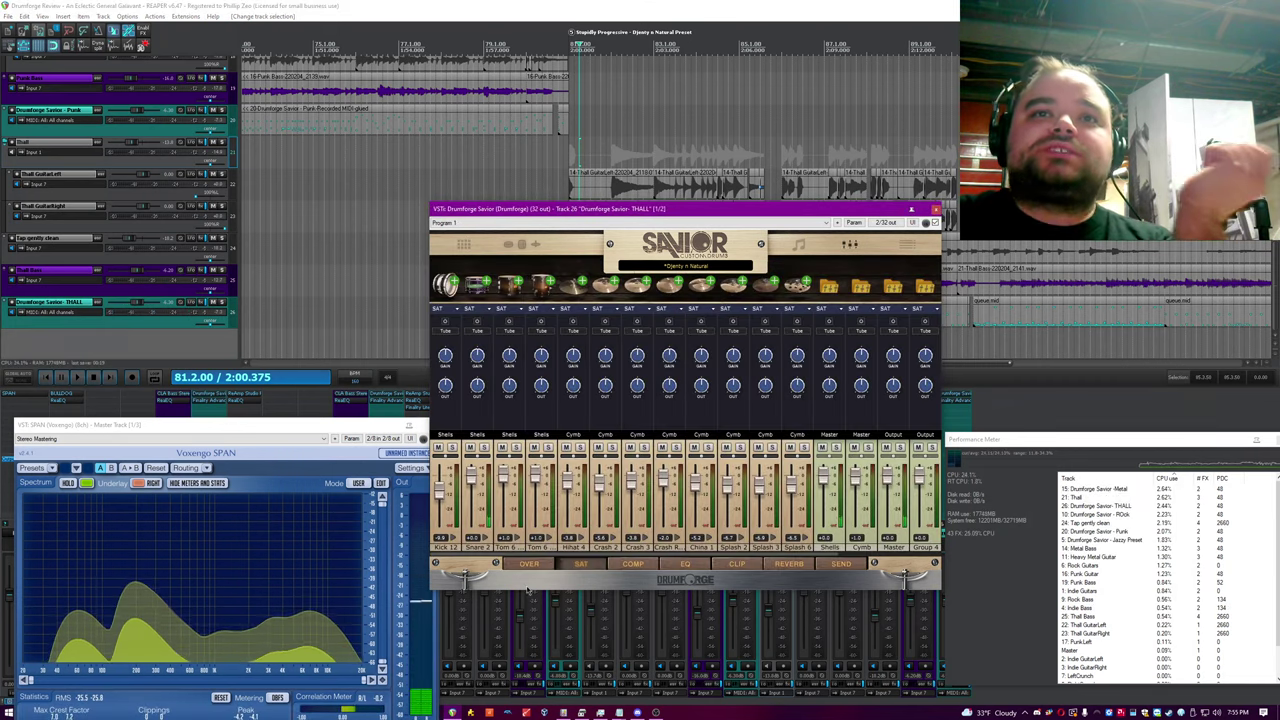
left_click(484, 538)
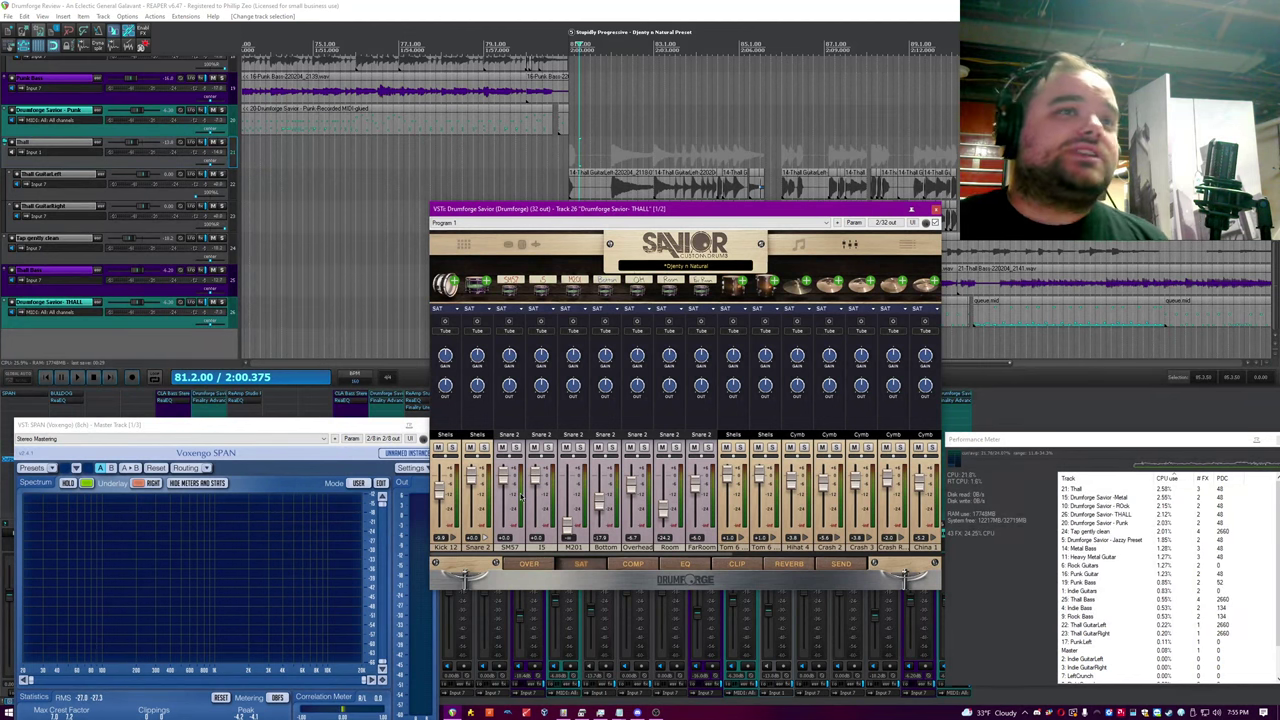
left_click(934, 208)
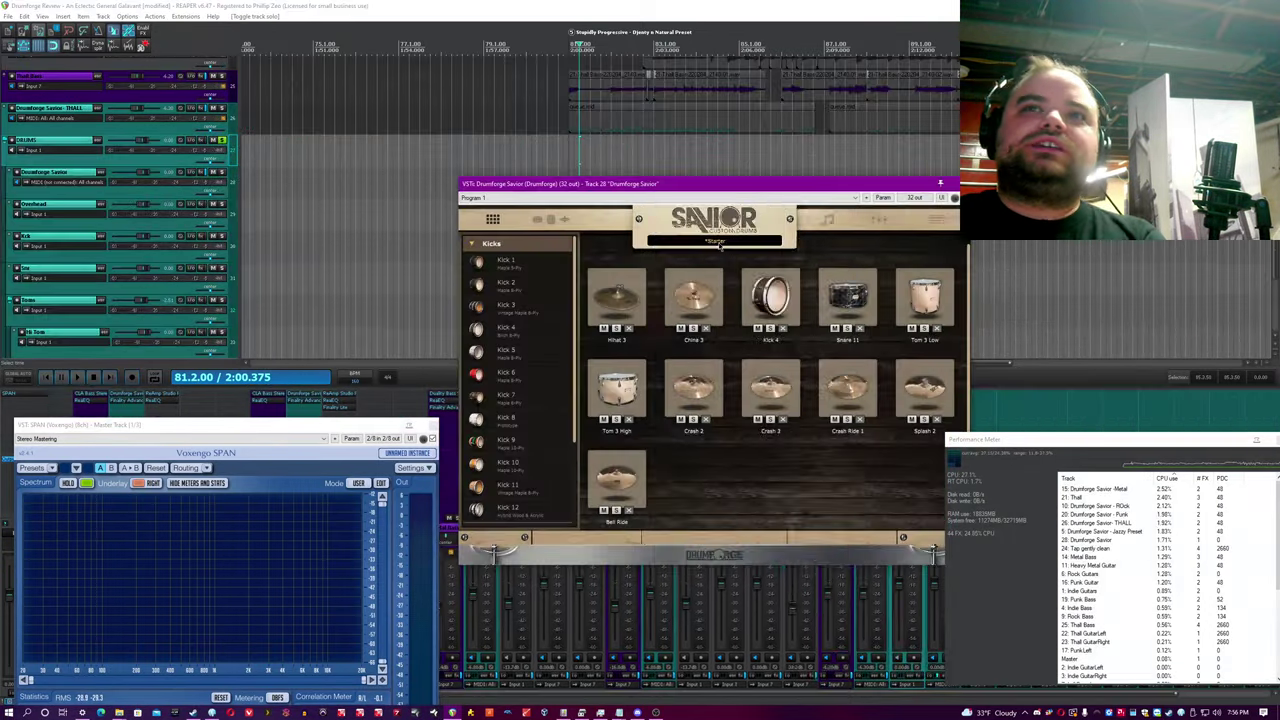
Step: Load the custom user kit preset in the Drumforge Savior track's plugin, show its mixer, and reposition the window
left_click(728, 242)
left_click(770, 507)
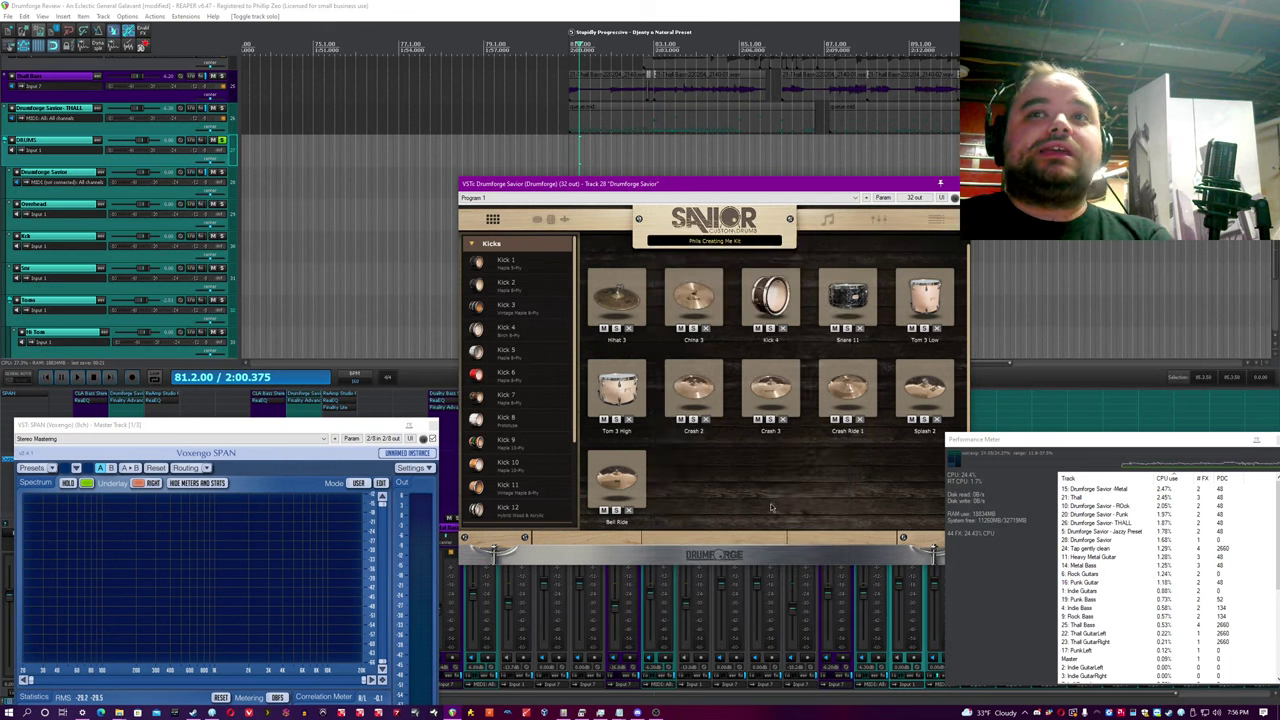
left_click(845, 224)
left_click_drag(845, 188, 765, 128)
left_click(637, 4)
left_click_drag(628, 124, 704, 119)
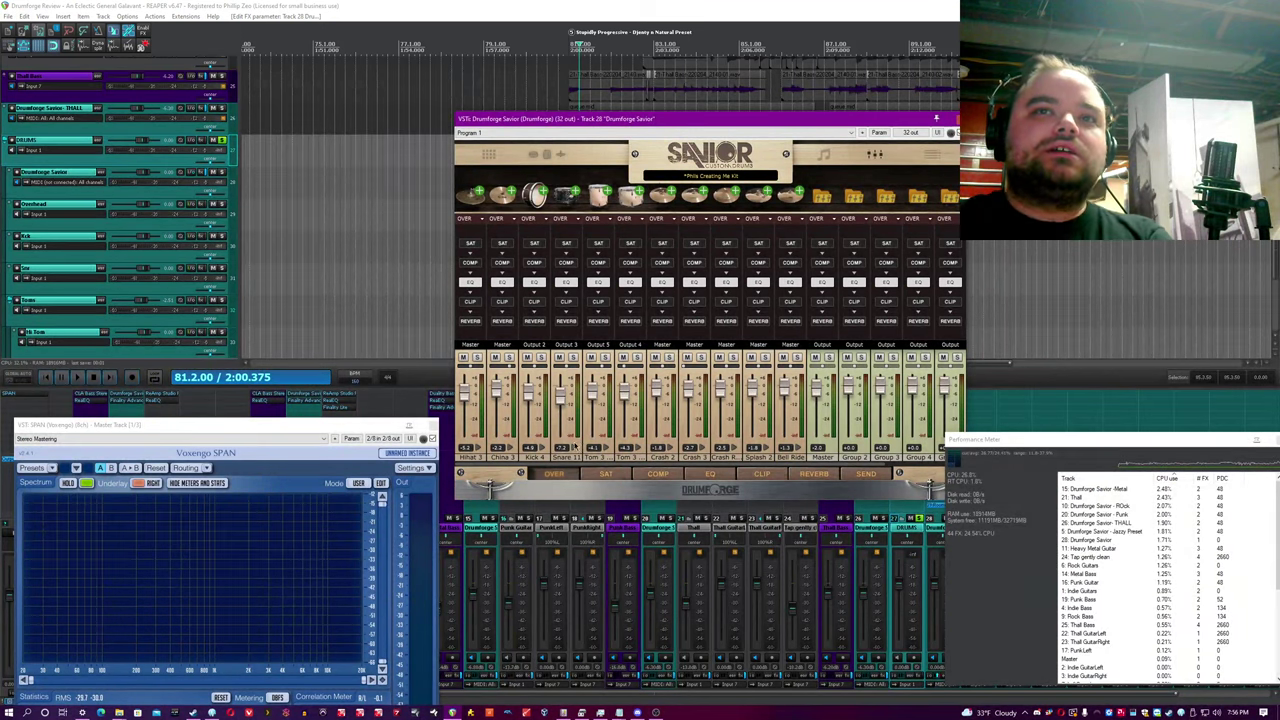
Step: Expand the microphone channels of Snare 11 and Kick 4, and solo the Overhead track
left_click(574, 446)
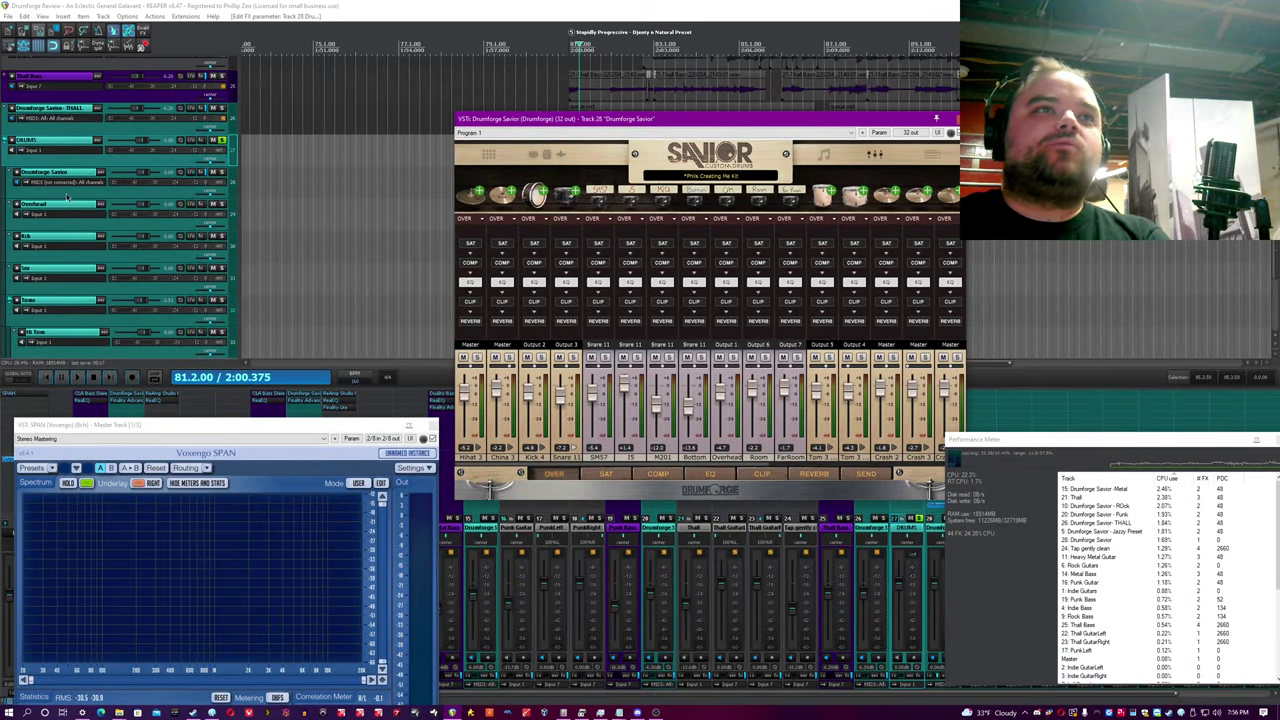
left_click(222, 205)
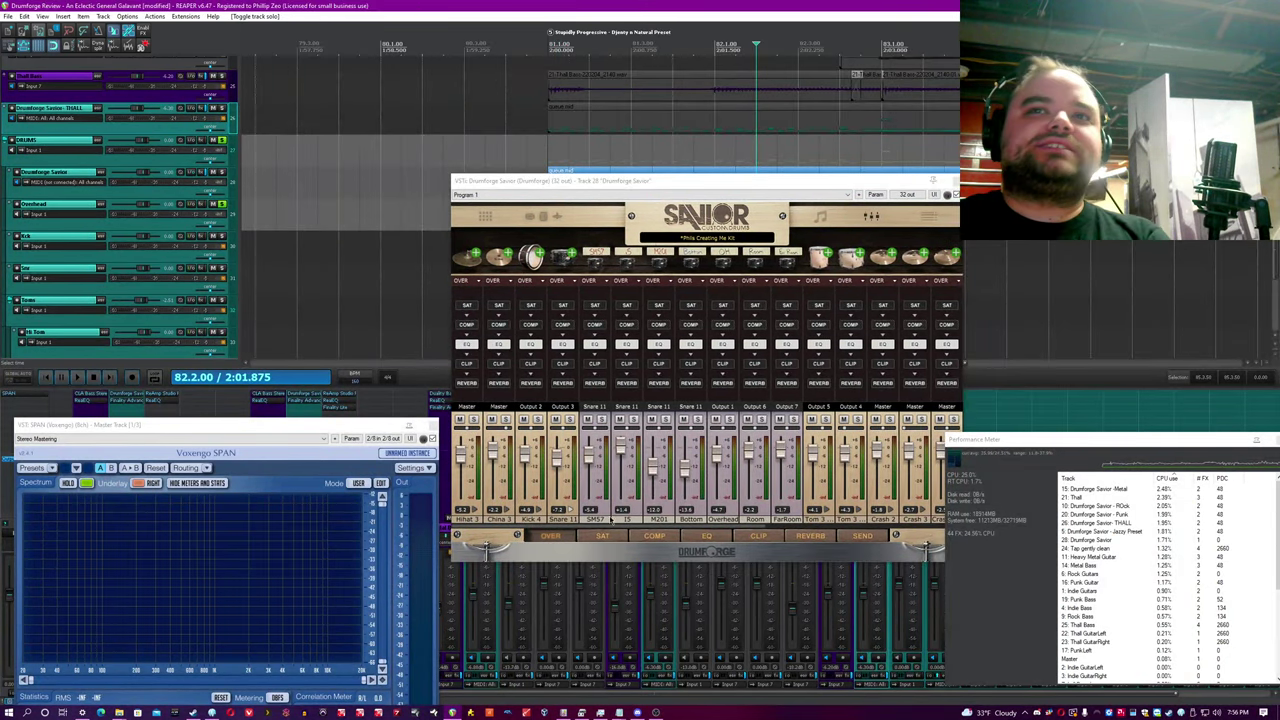
left_click(538, 510)
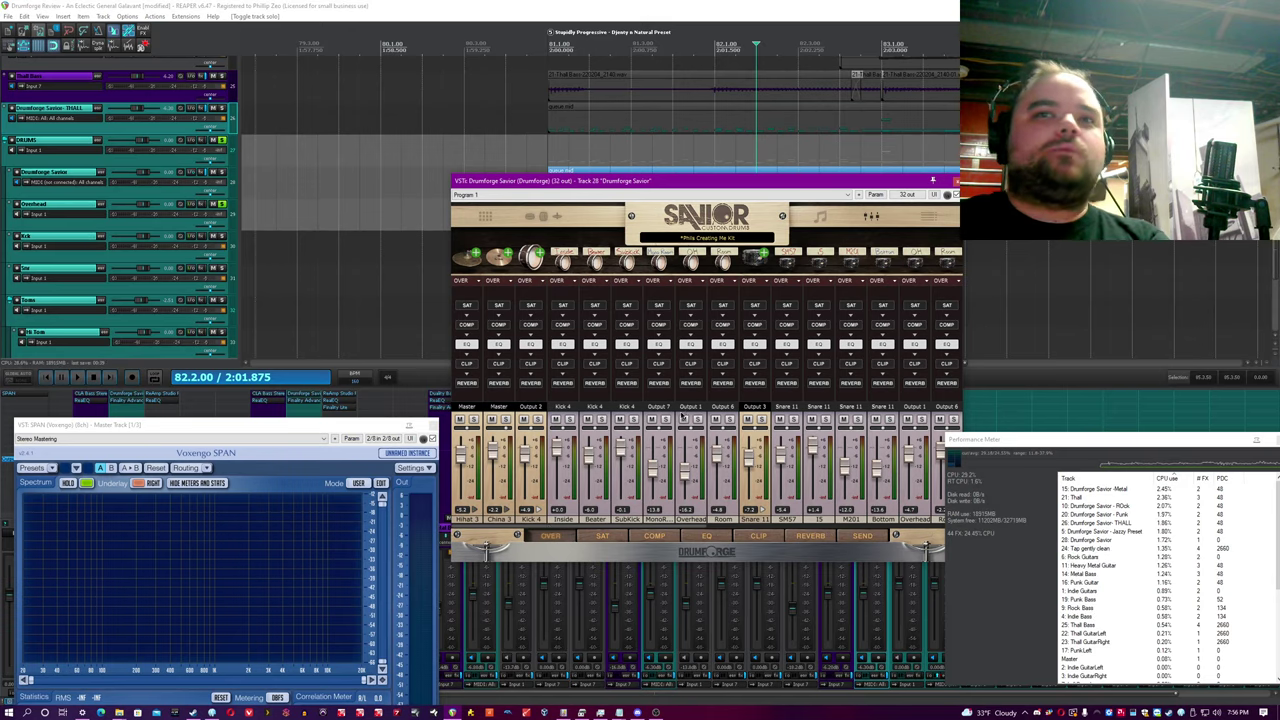
Step: Play the Djenty n Natural section with the Overhead track soloed, watch the microphone channels, and move playback to about bar 87
left_click(580, 5)
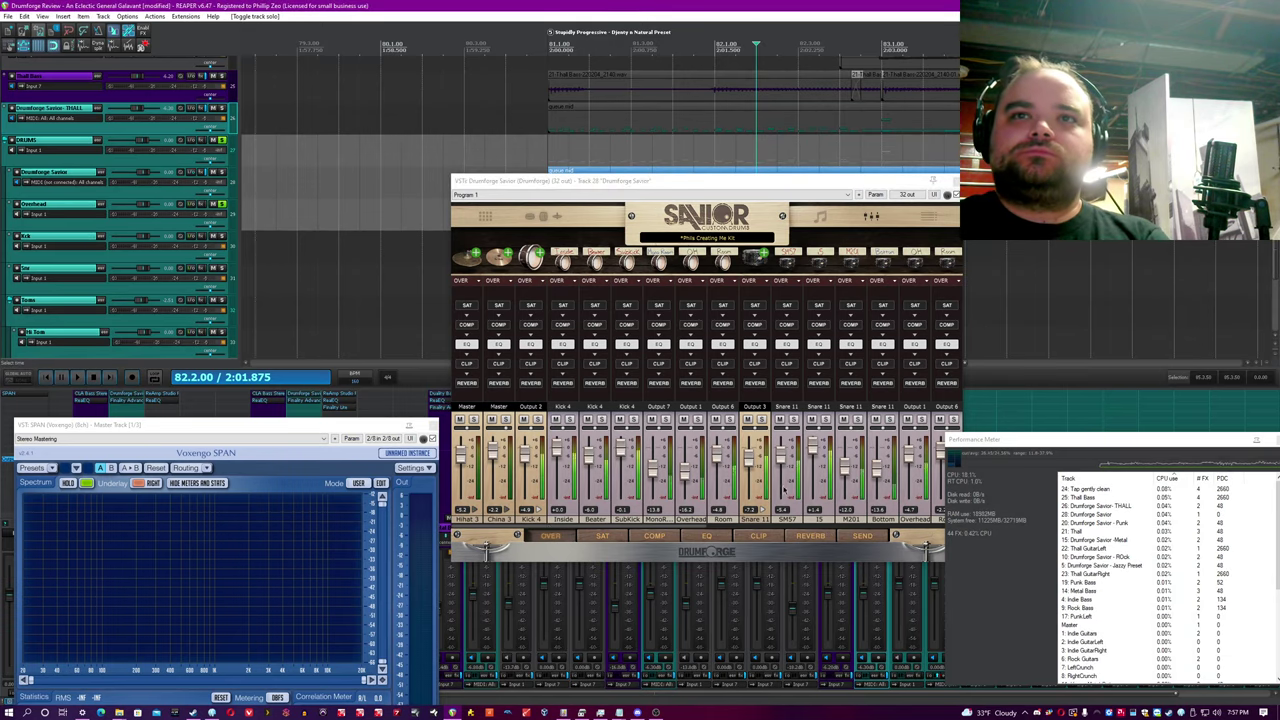
key("space")
scroll(655, 60, "down", 3)
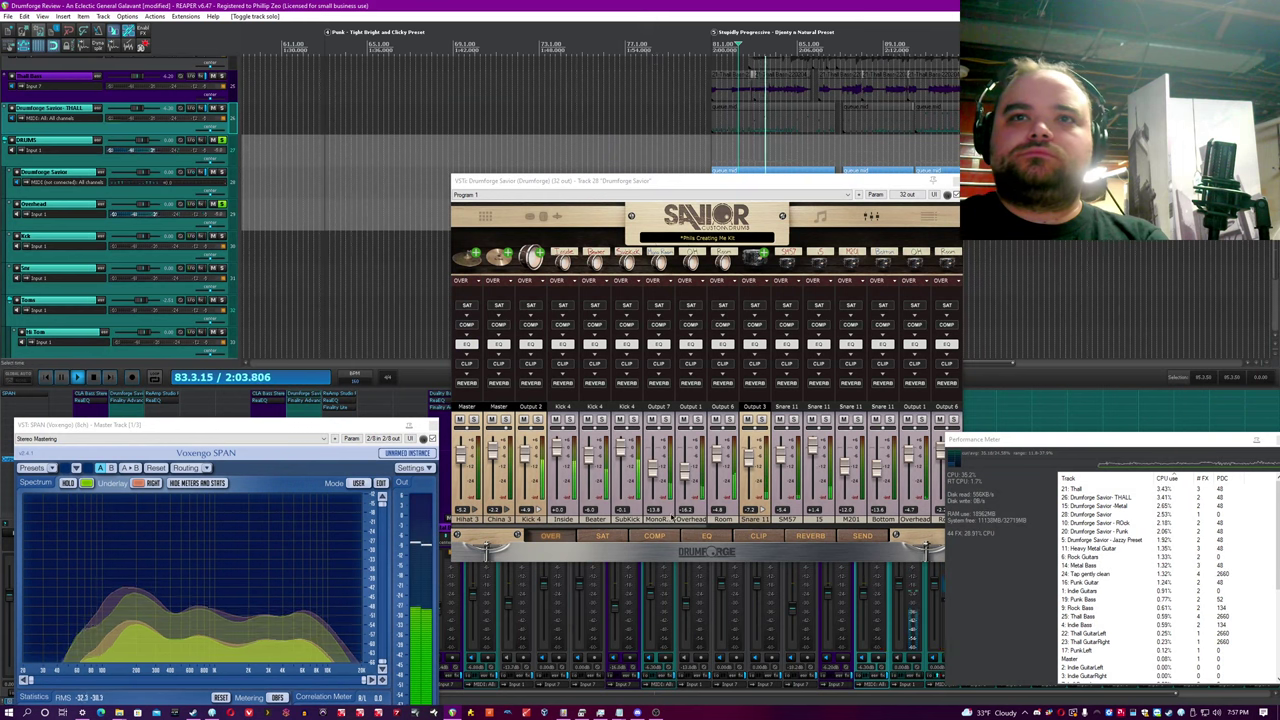
left_click(696, 529)
scroll(696, 527, "right", 5)
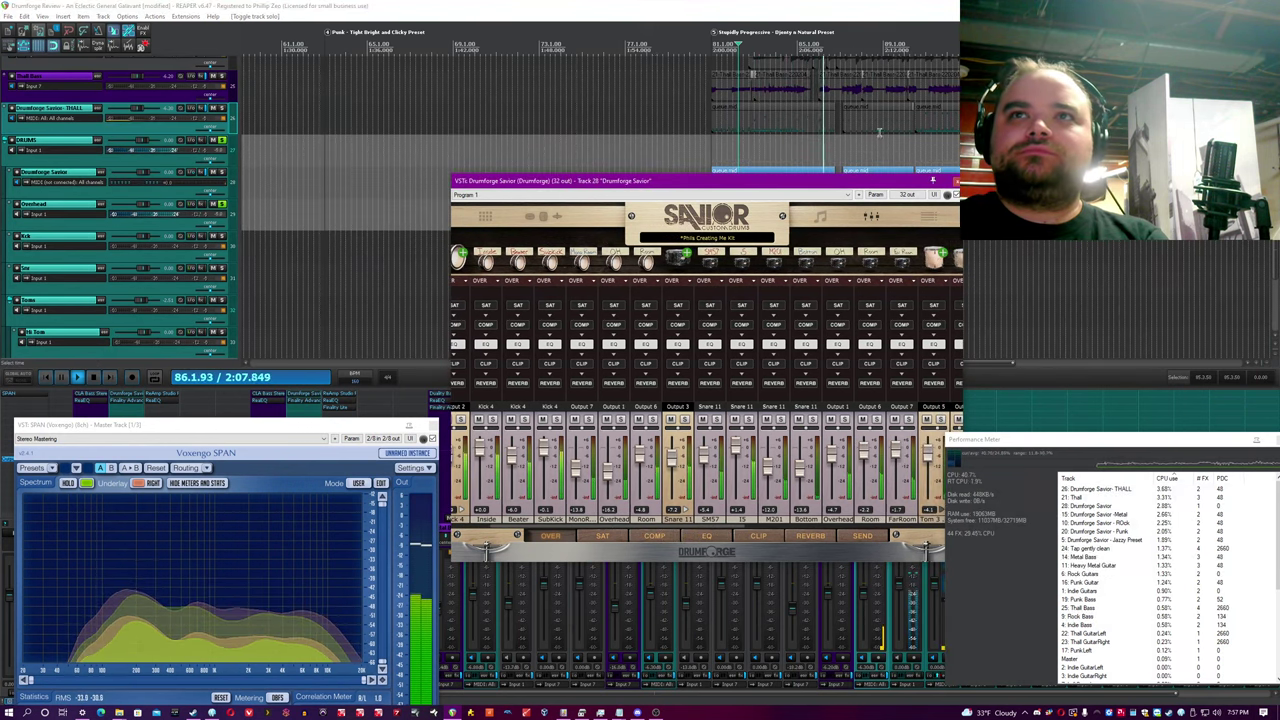
left_click(856, 44)
left_click(856, 44)
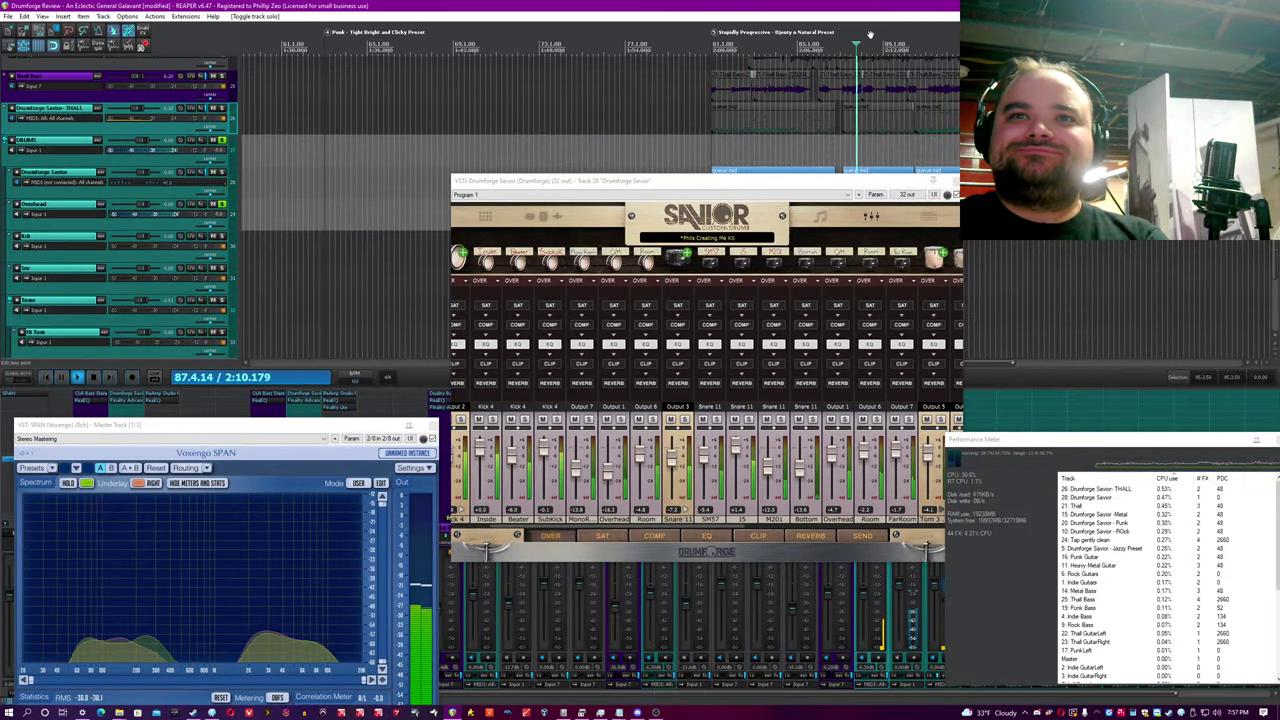
Step: Collapse the microphone channels of Kick 4 and Snare 11 in the plugin mixer and show the group channels
left_click_drag(674, 526, 713, 527)
scroll(713, 527, "left", 5)
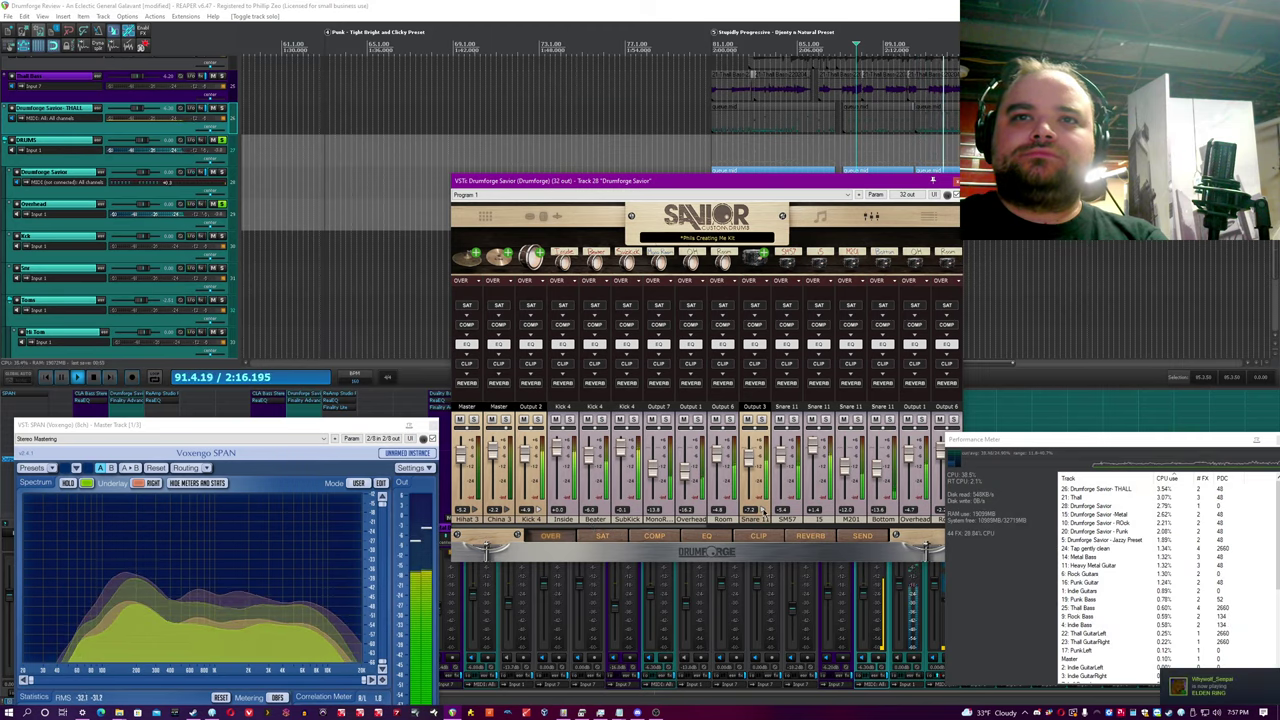
left_click(763, 510)
scroll(540, 514, "right", 5)
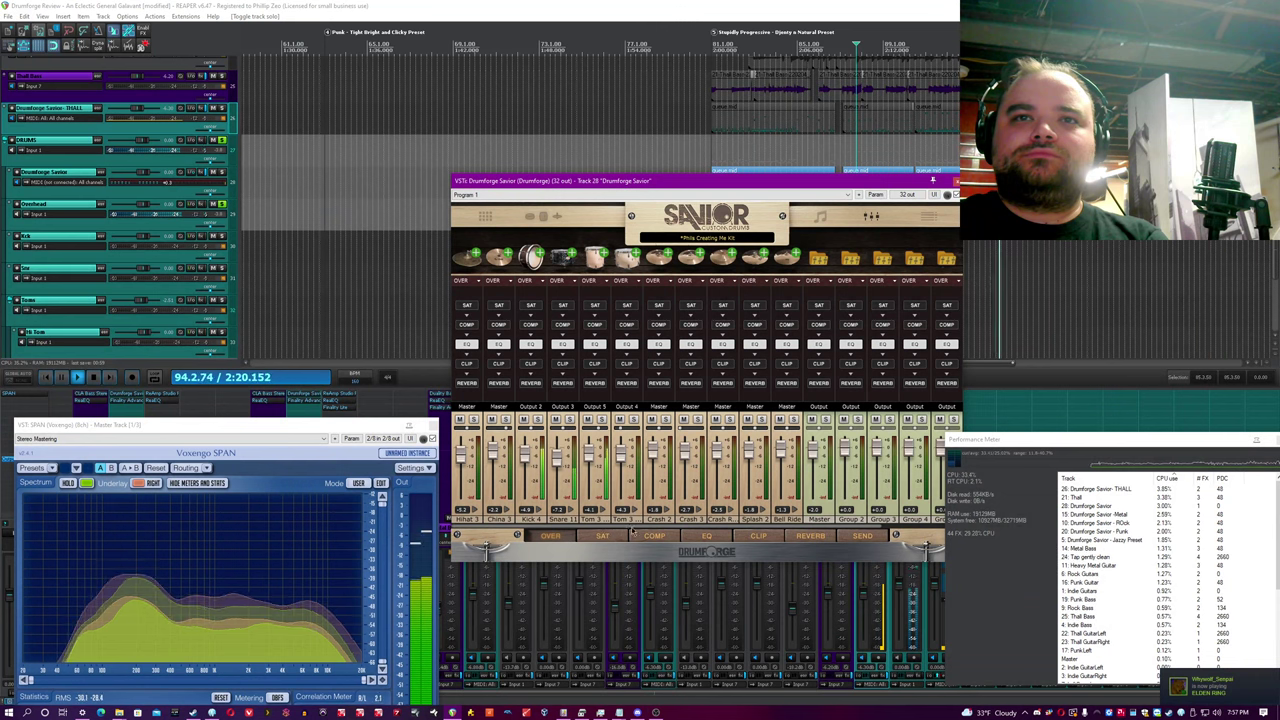
scroll(700, 480, "right", 3)
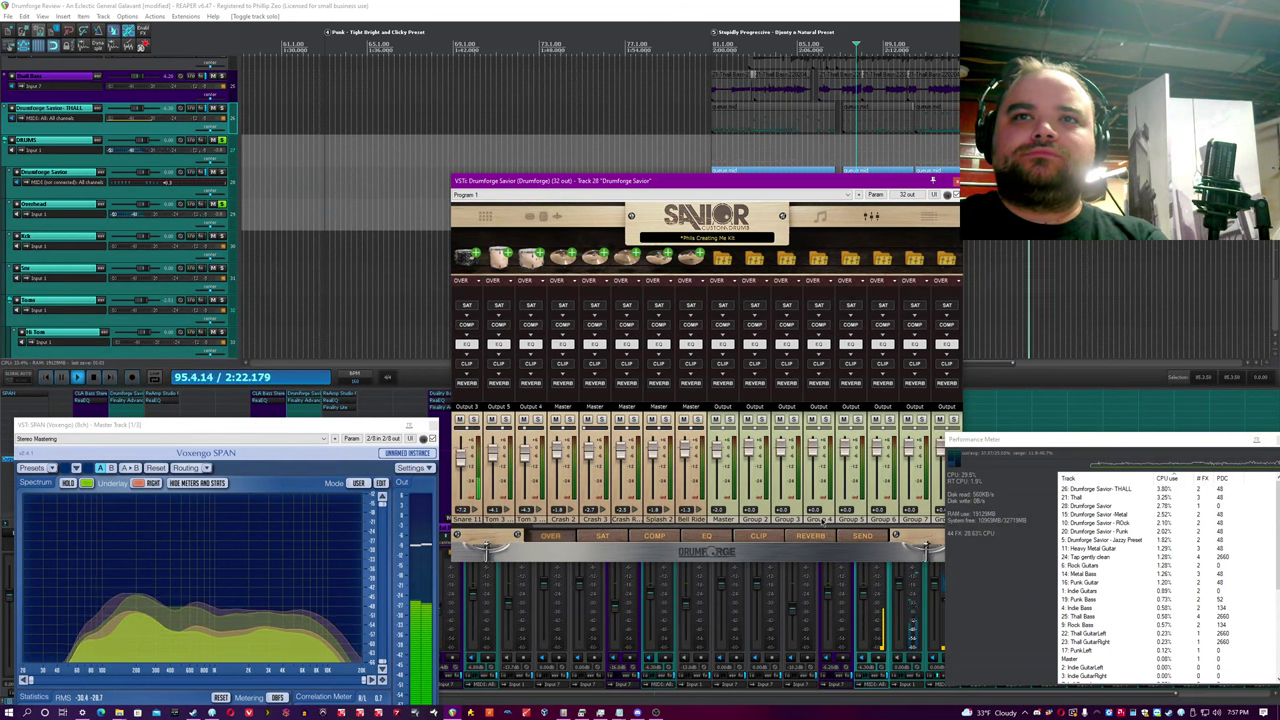
Step: Unsolo the Overhead track and play the full drum mix briefly from about bar 87
key("space")
left_click(222, 204)
key("space")
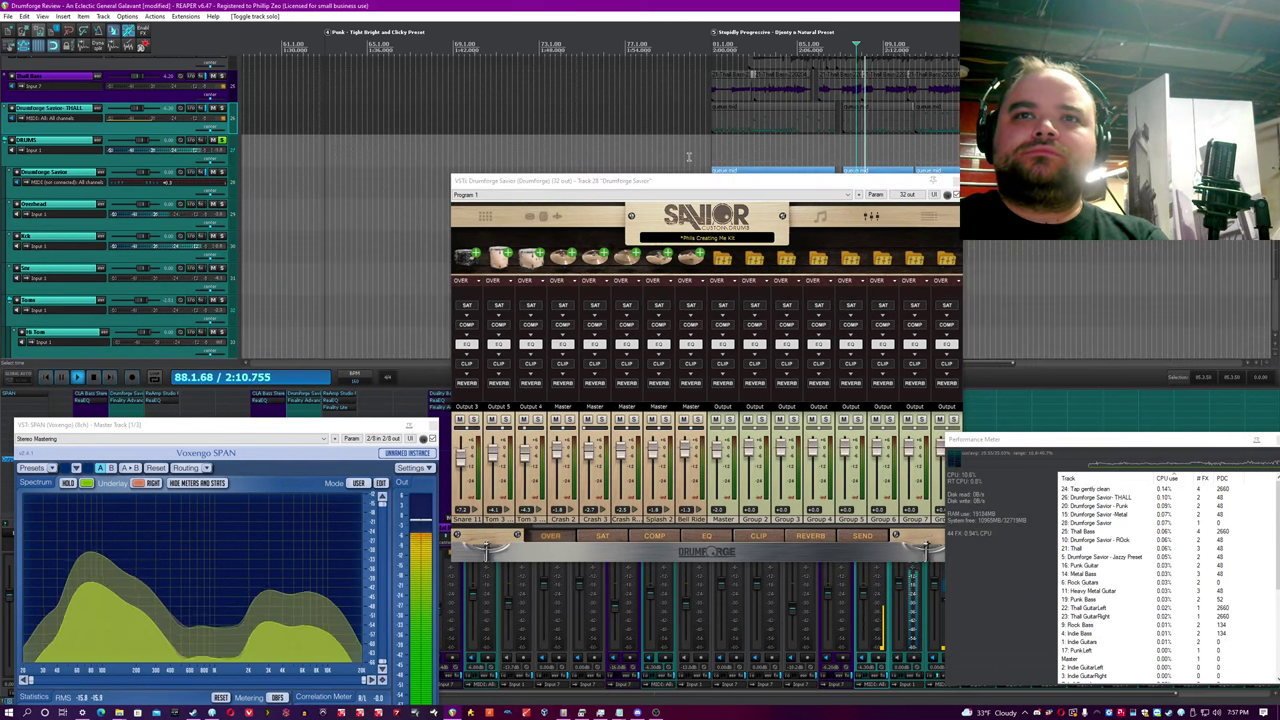
key("space")
Step: Move the plugin window aside and examine the drum tracks in the project from Overhead down to Far Room
left_click_drag(760, 180, 907, 147)
left_click(589, 109)
scroll(788, 163, "up", 1)
scroll(234, 254, "down", 3)
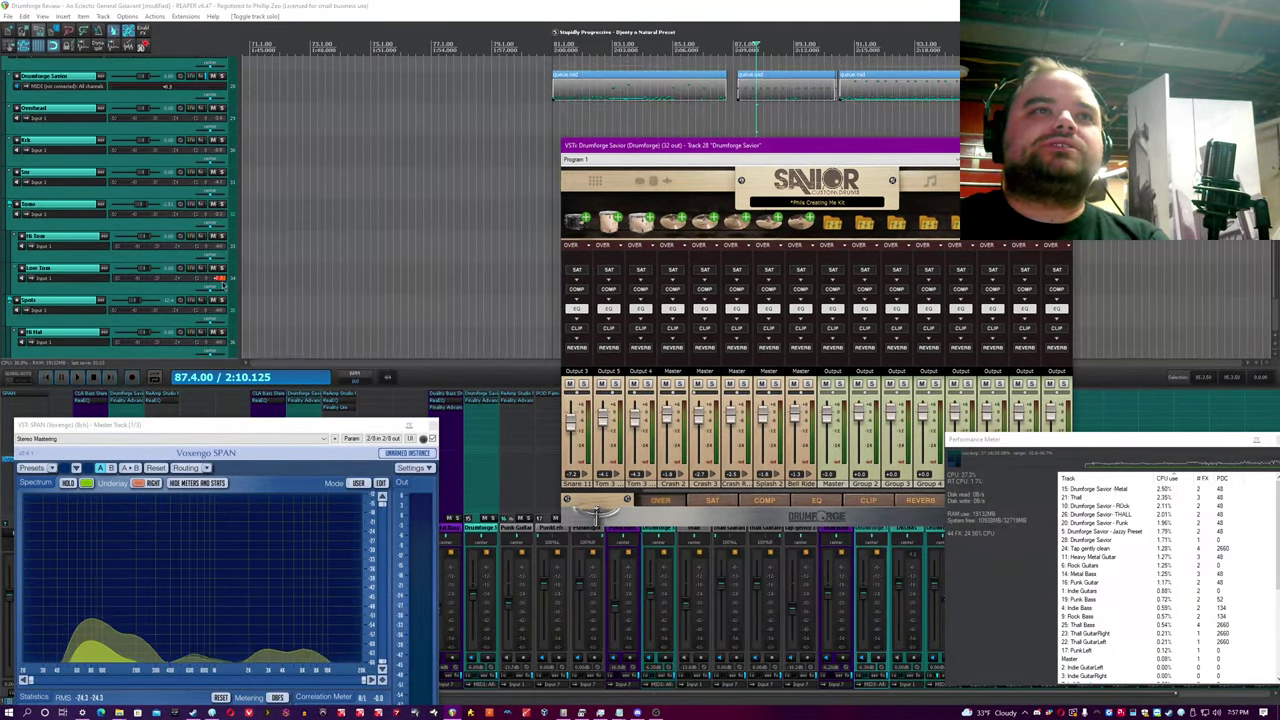
left_click(237, 229)
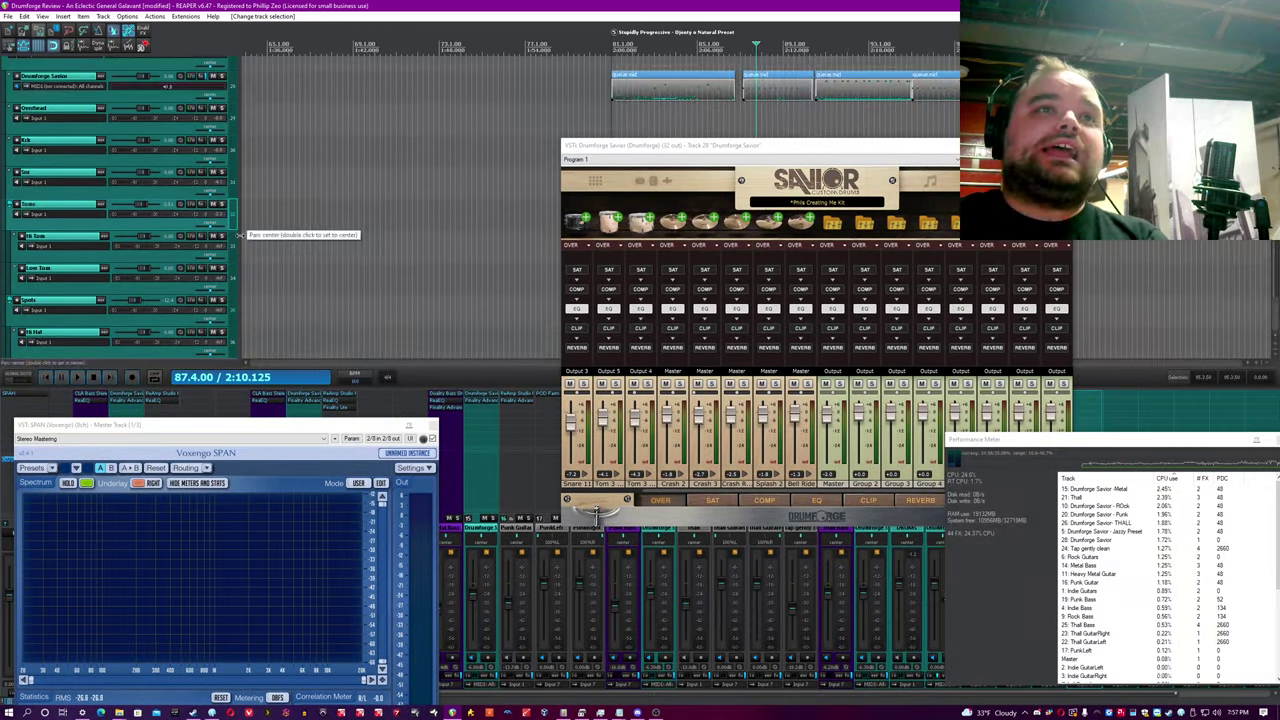
scroll(236, 245, "down", 2)
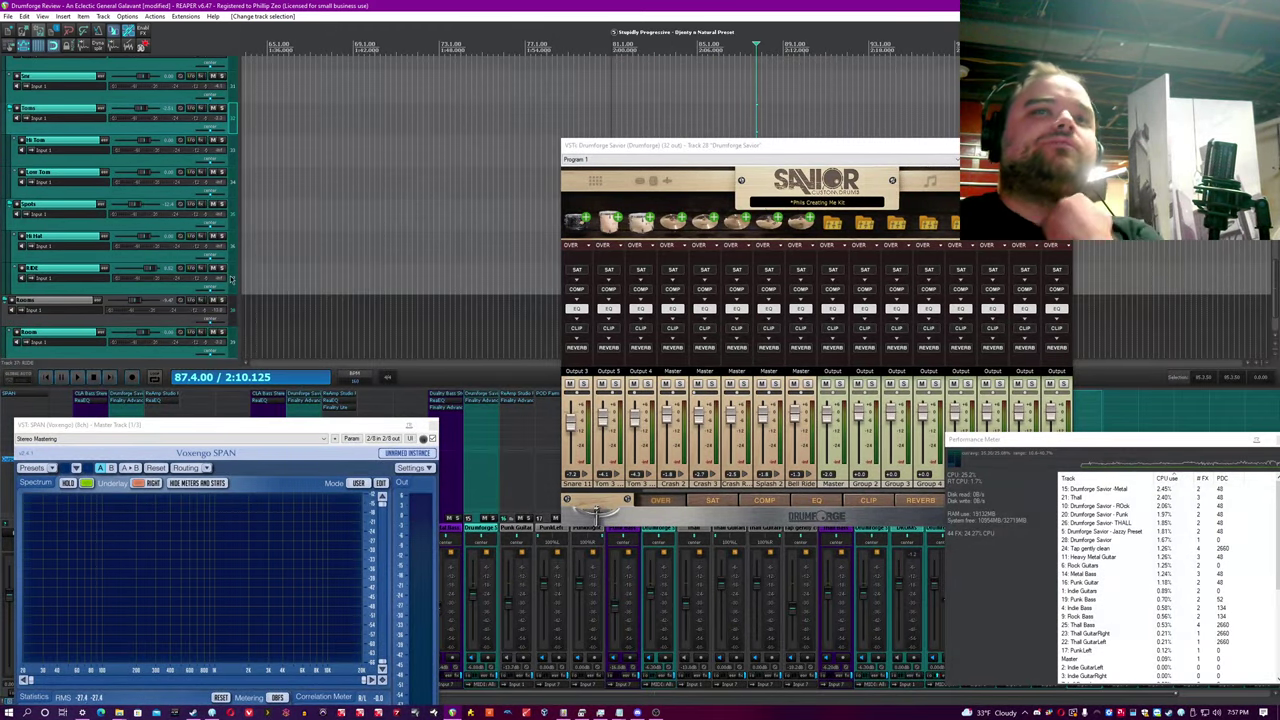
scroll(232, 283, "down", 1)
scroll(232, 283, "down", 1)
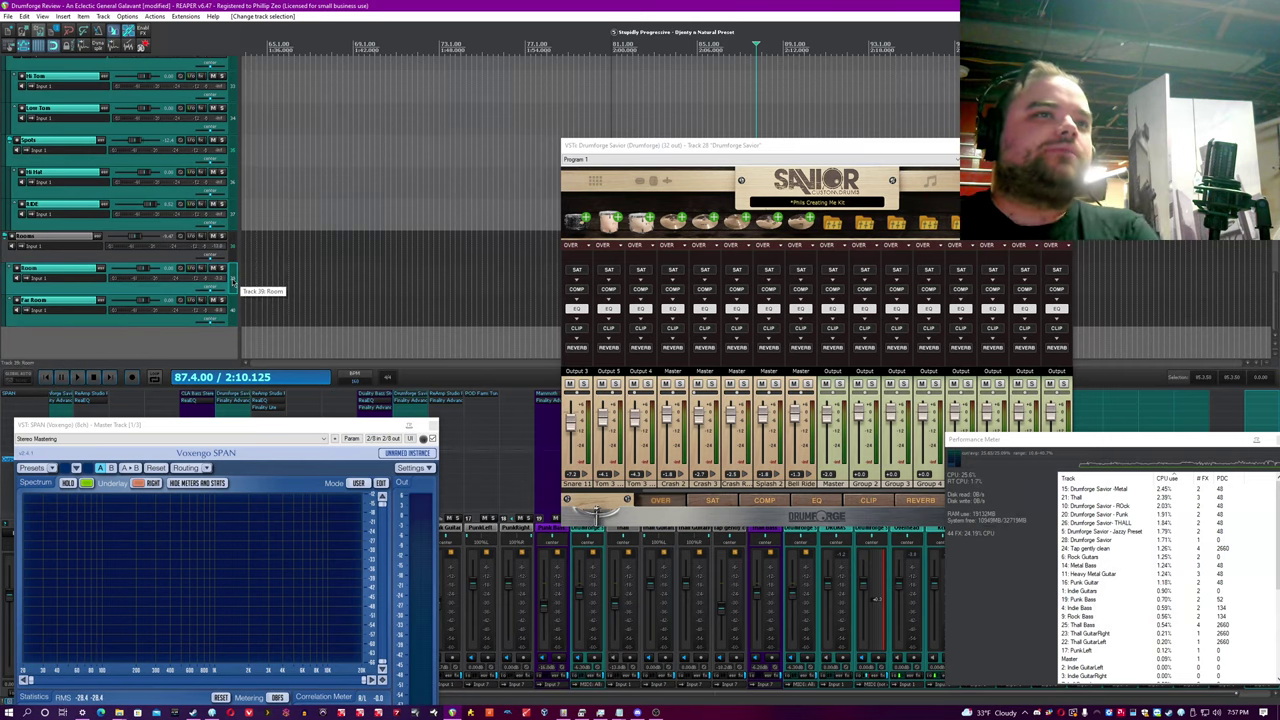
scroll(232, 283, "up", 8)
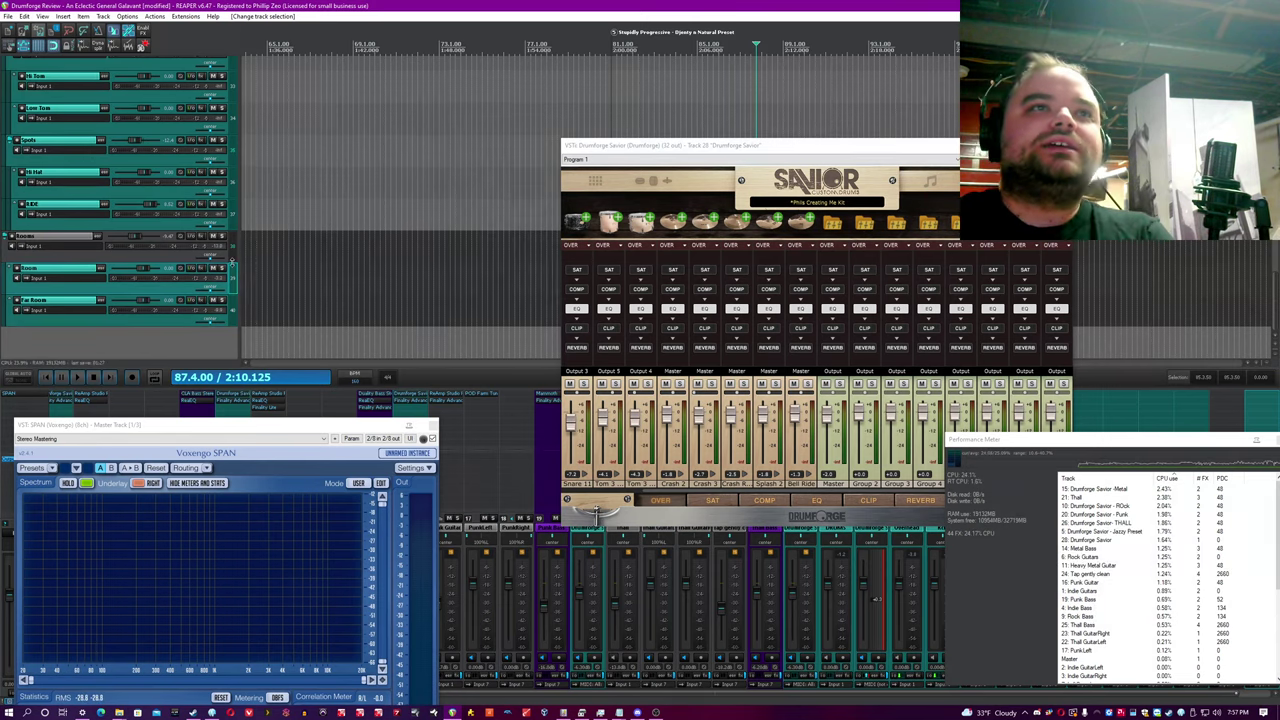
scroll(185, 190, "down", 1)
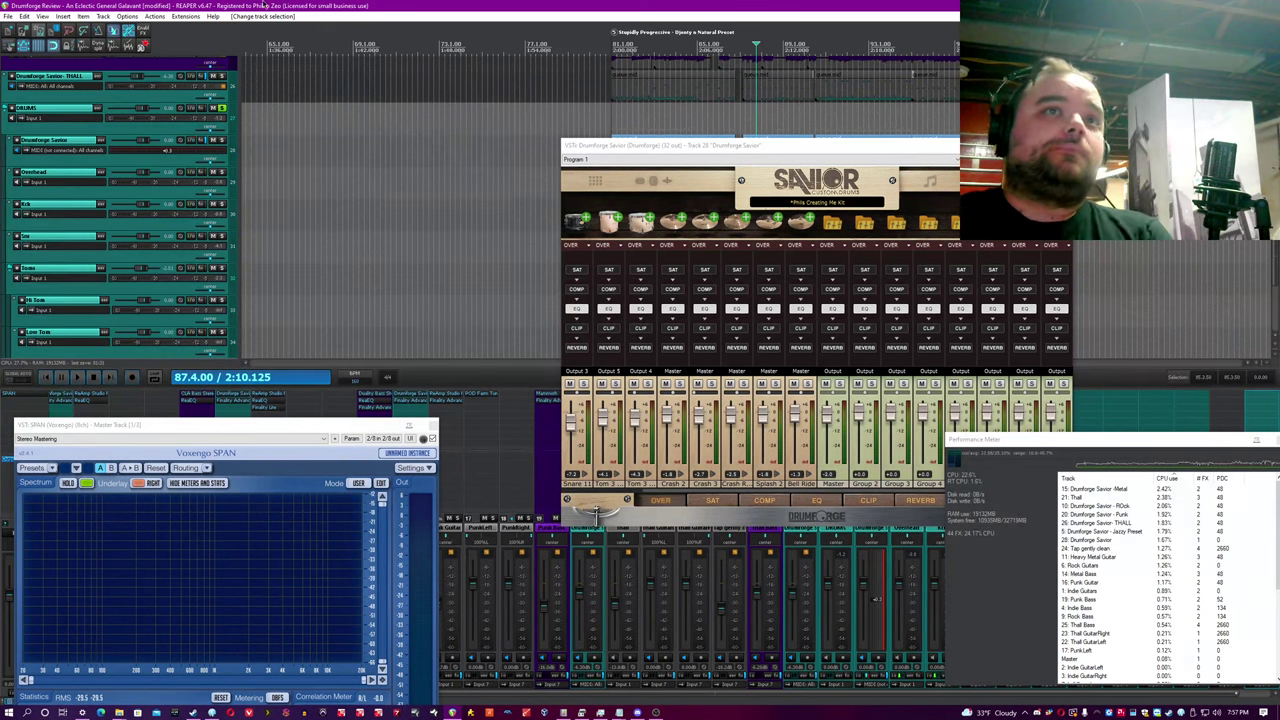
Step: Show the plugin's MIDI mapping page, load the Savior drum map, and reposition the plugin window
left_click_drag(1042, 146, 955, 133)
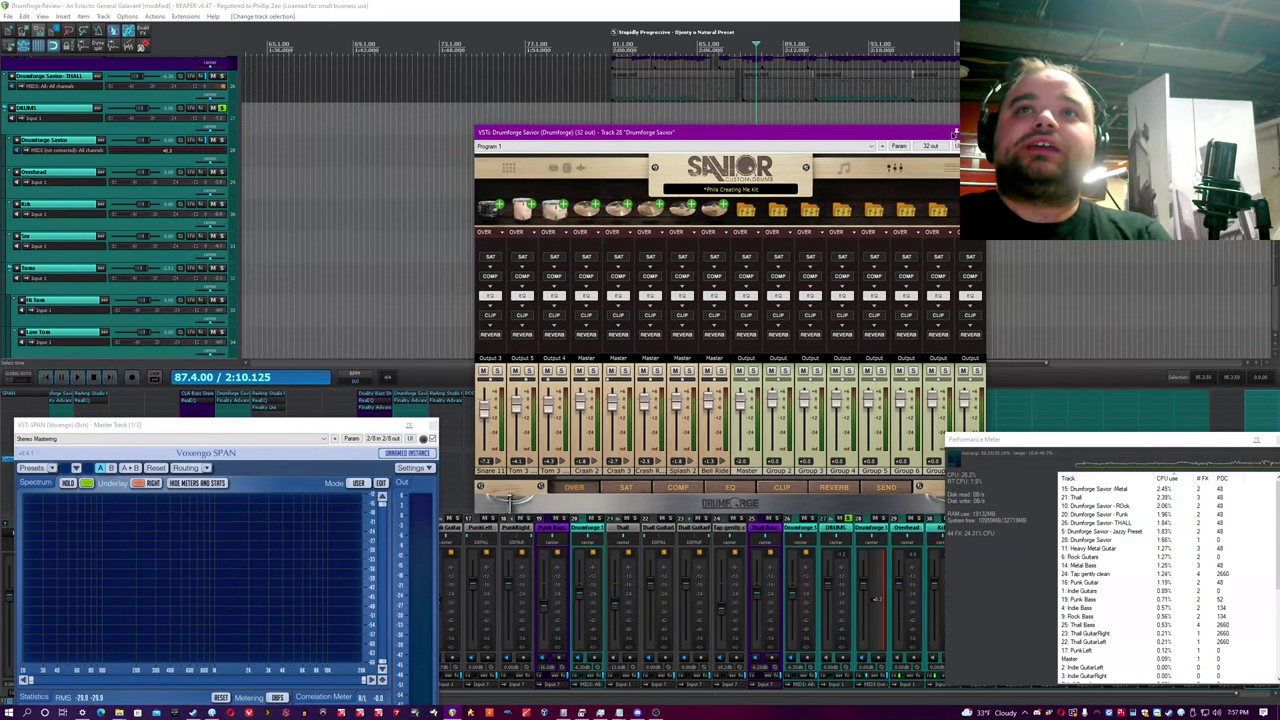
left_click(717, 190)
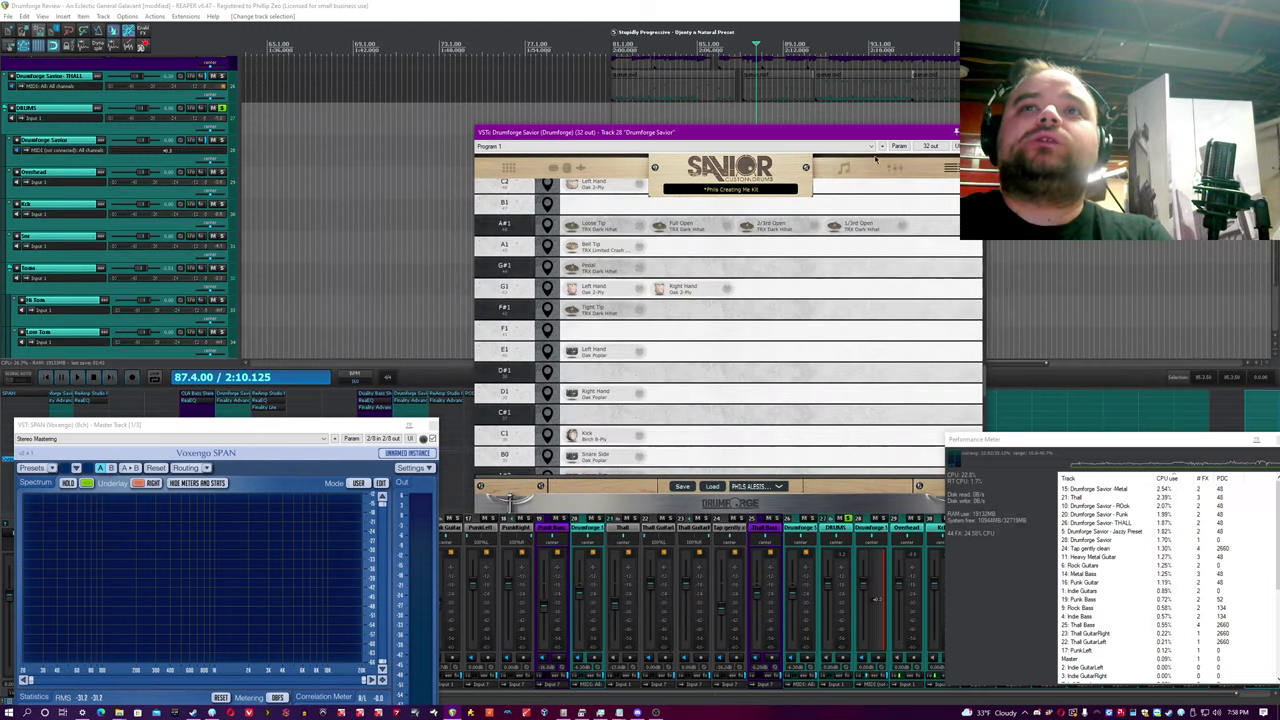
left_click(843, 169)
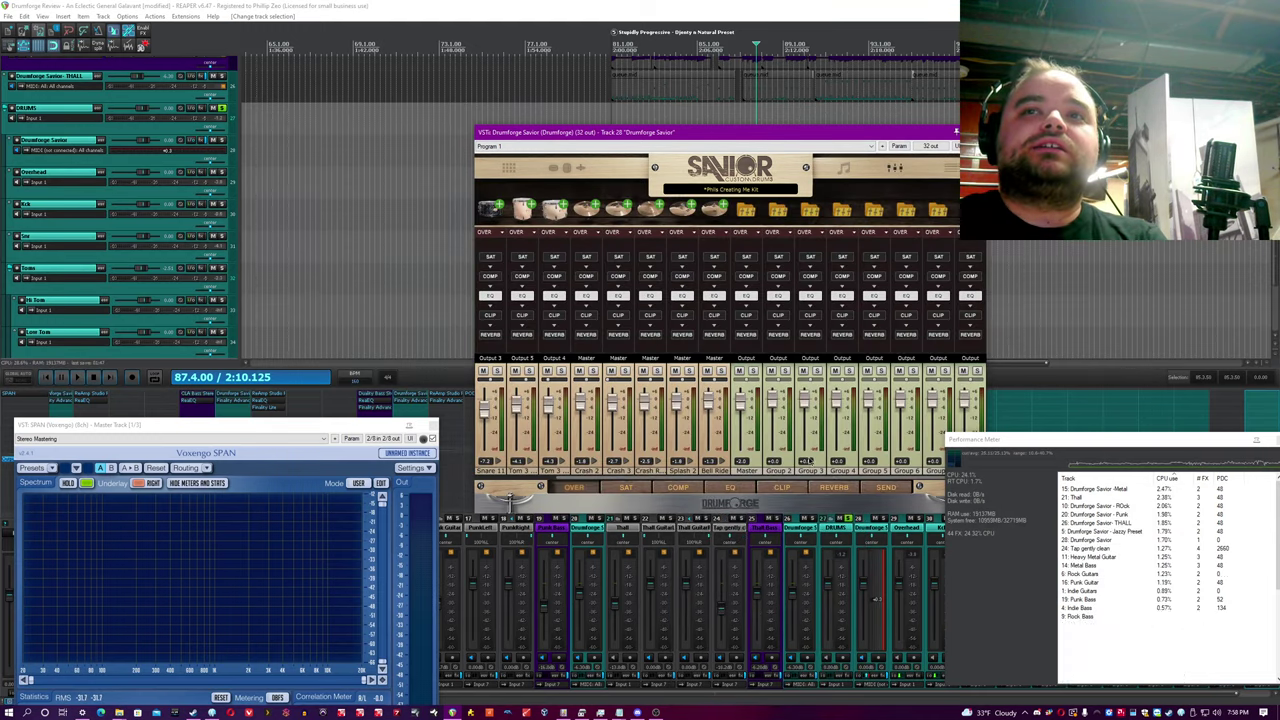
left_click(940, 167)
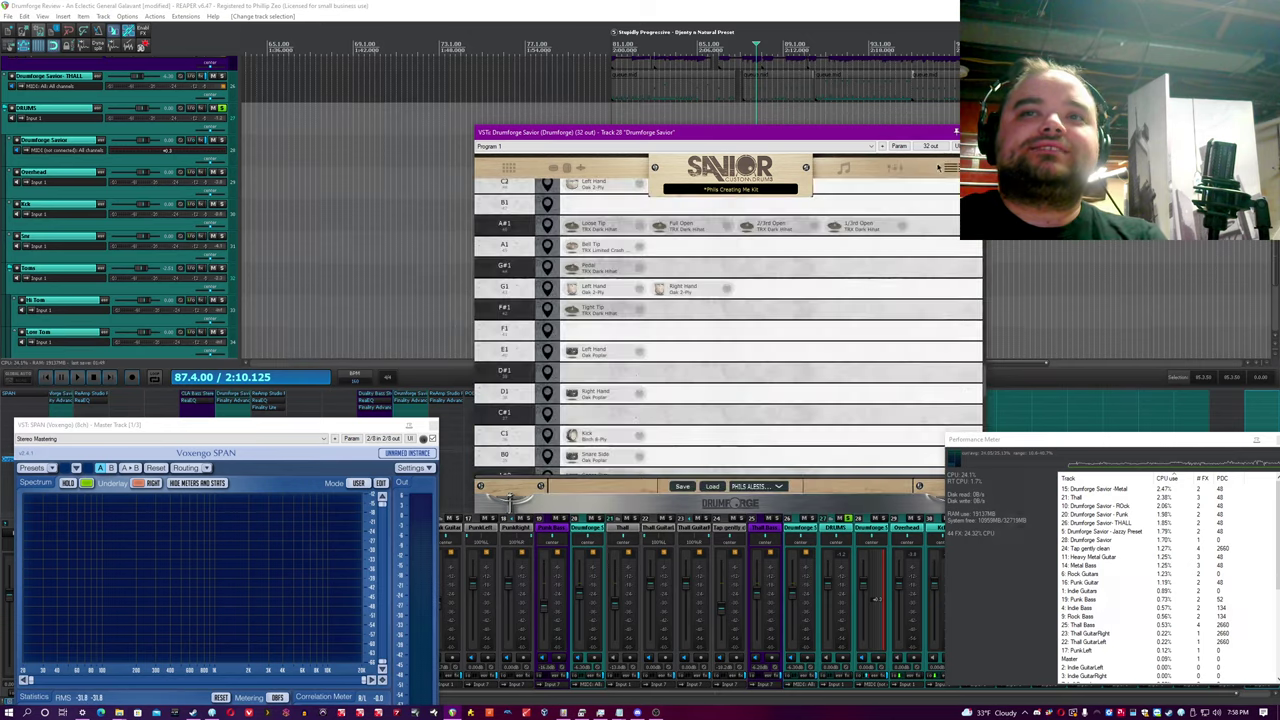
left_click(779, 488)
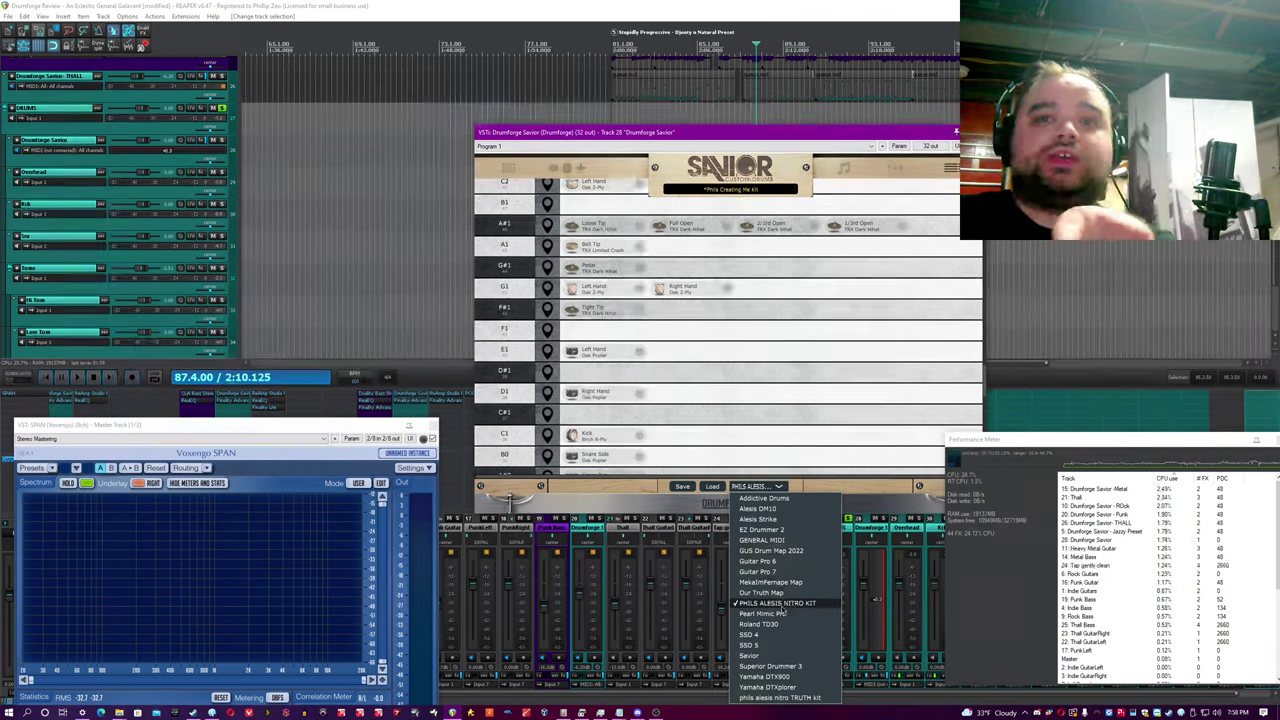
left_click(752, 655)
left_click_drag(619, 135, 642, 179)
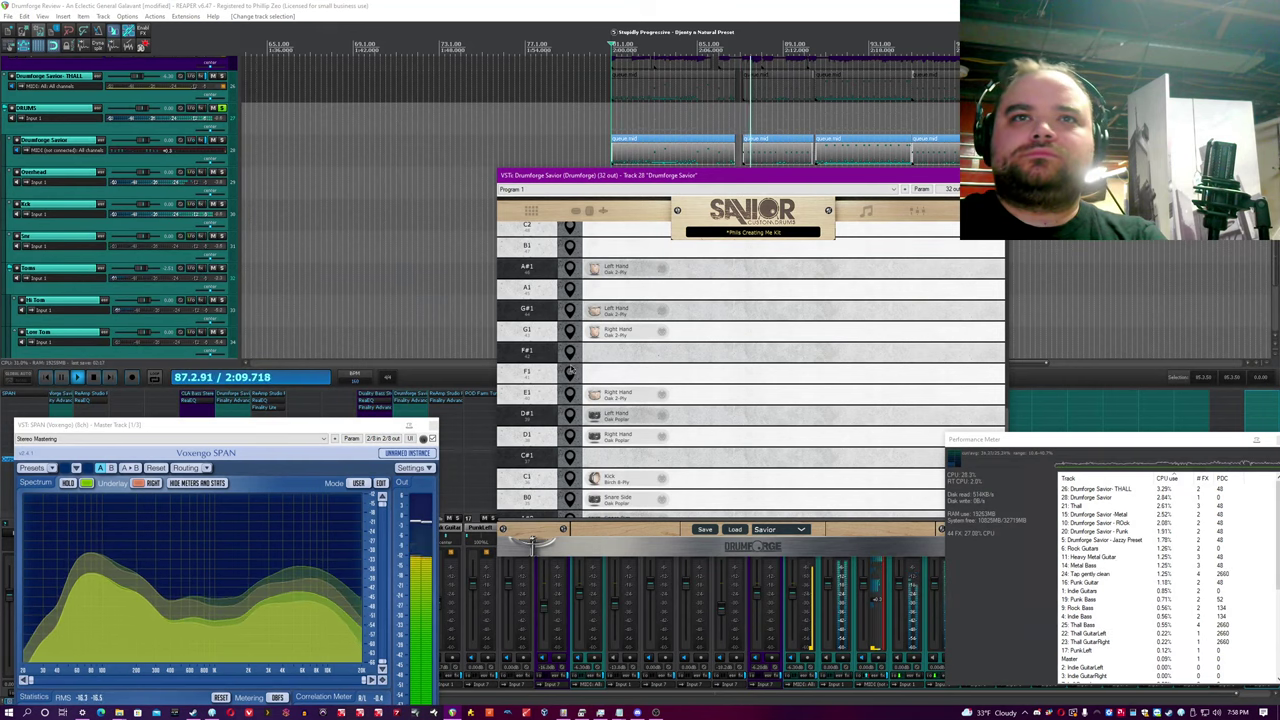
Step: Move the Oak Poplar snare's Left Hand articulation from note D#1 to F1 in the MIDI map
left_click(569, 371)
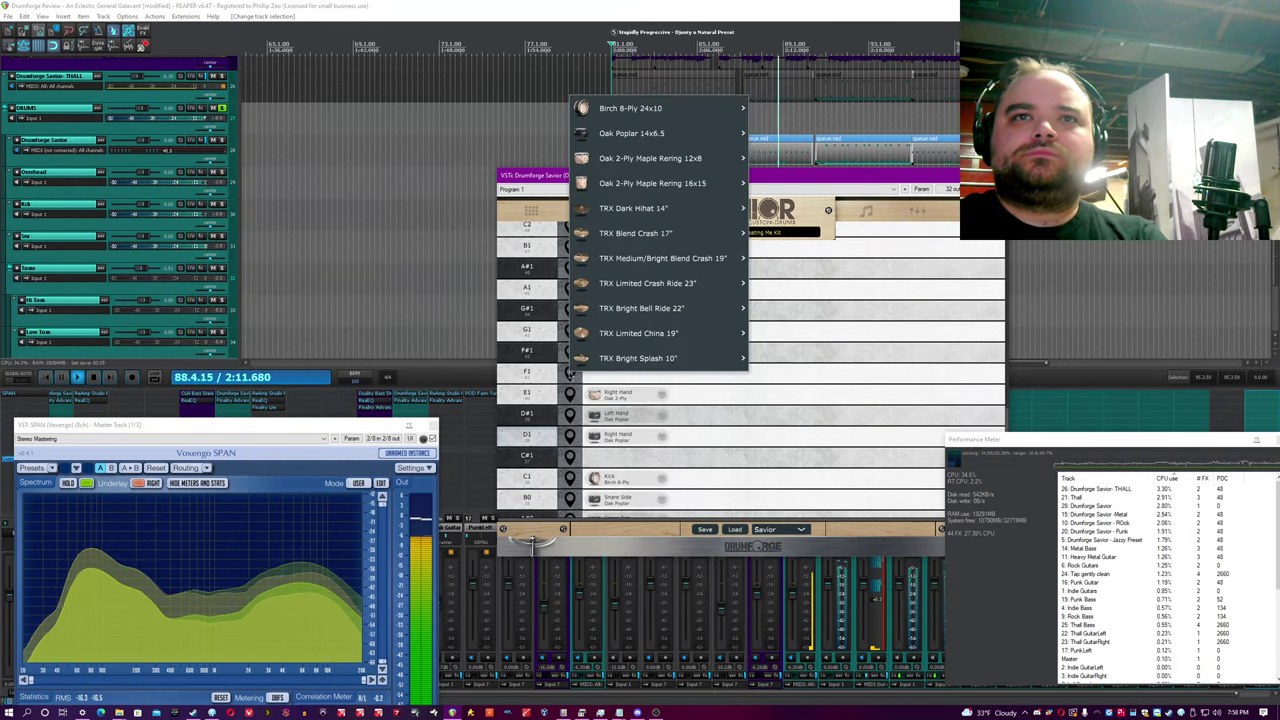
left_click(544, 384)
scroll(546, 376, "down", 2)
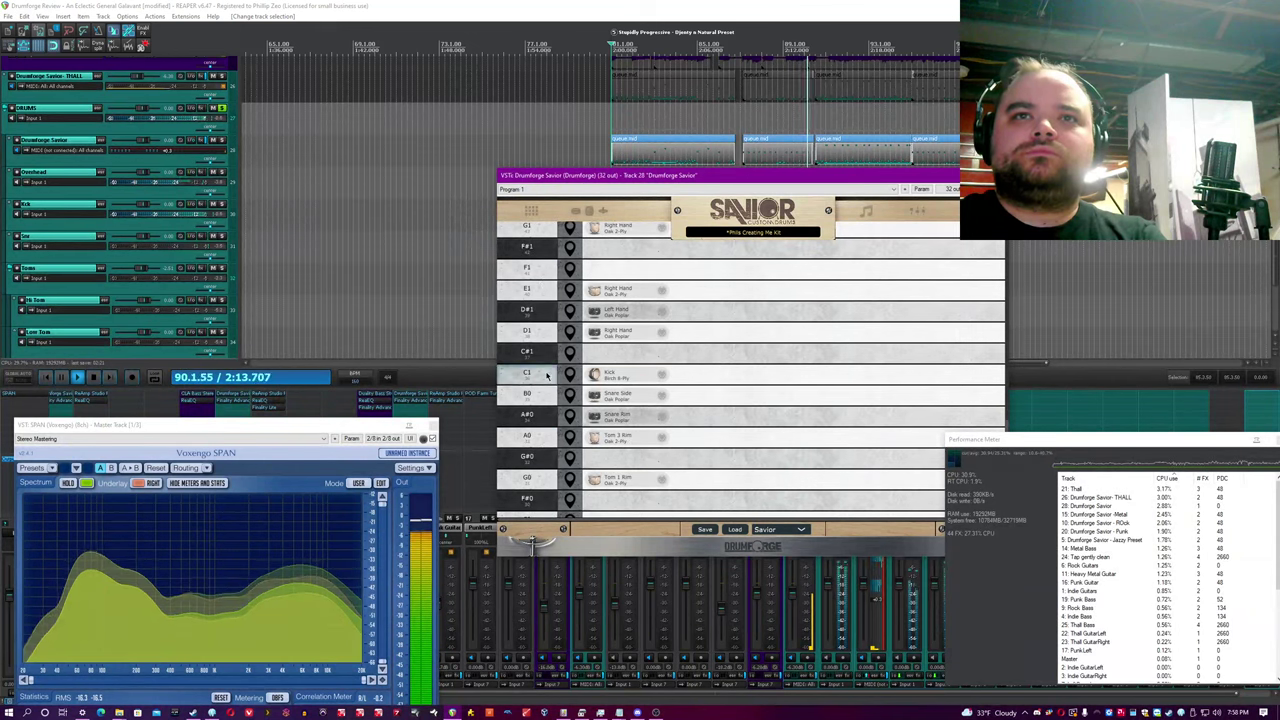
scroll(540, 370, "up", 1)
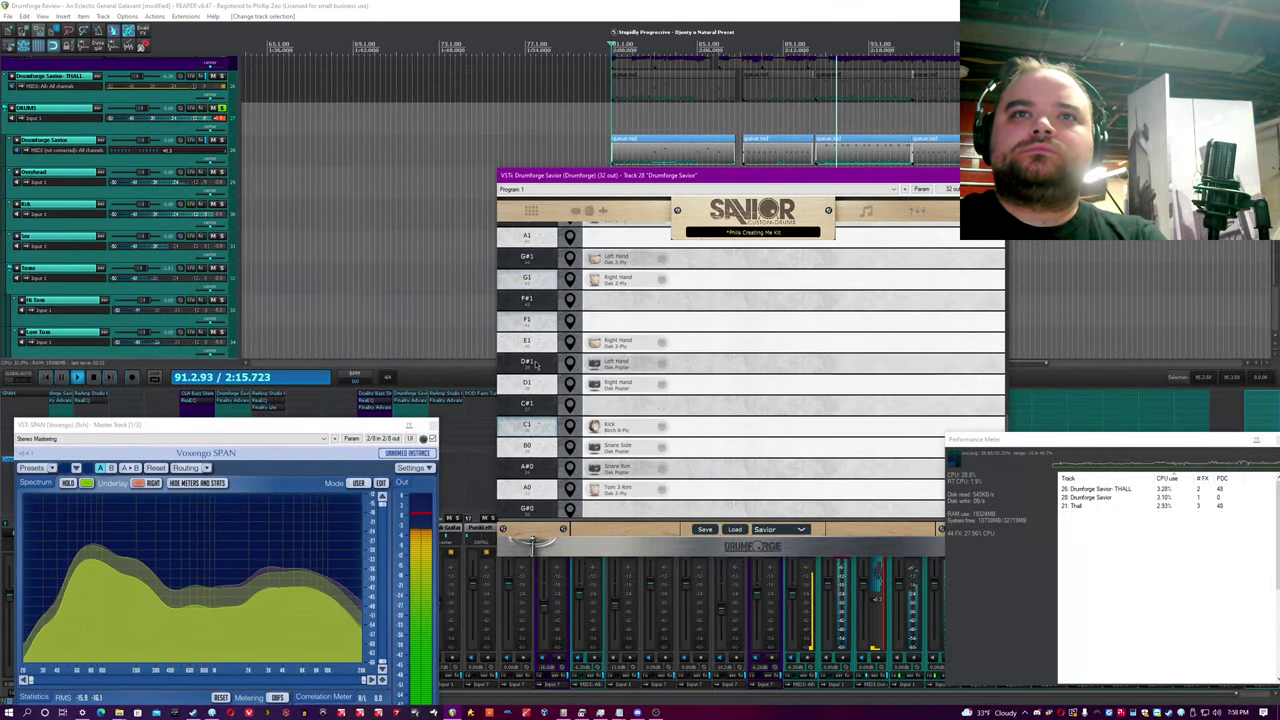
left_click_drag(535, 366, 533, 322)
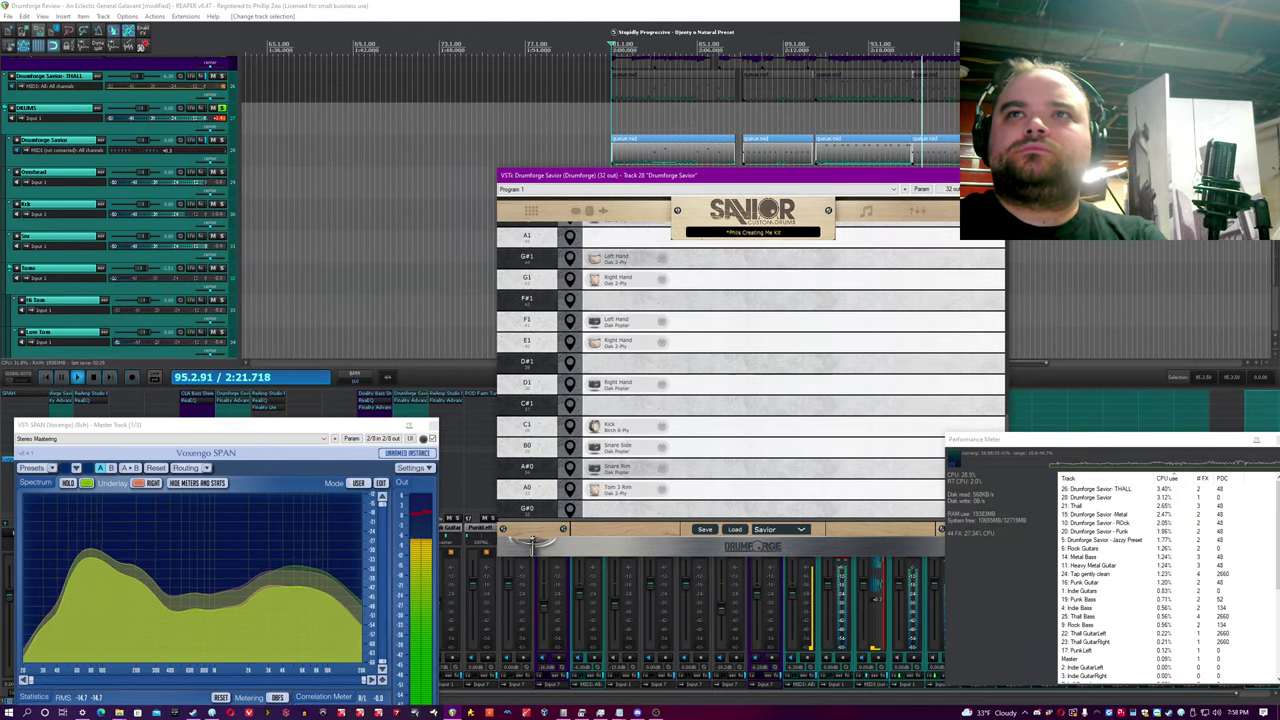
Step: Select and zoom in on the Drumforge Savior track's MIDI item starting at bar 95, and stop playback
left_click(975, 150)
scroll(975, 150, "up", 3)
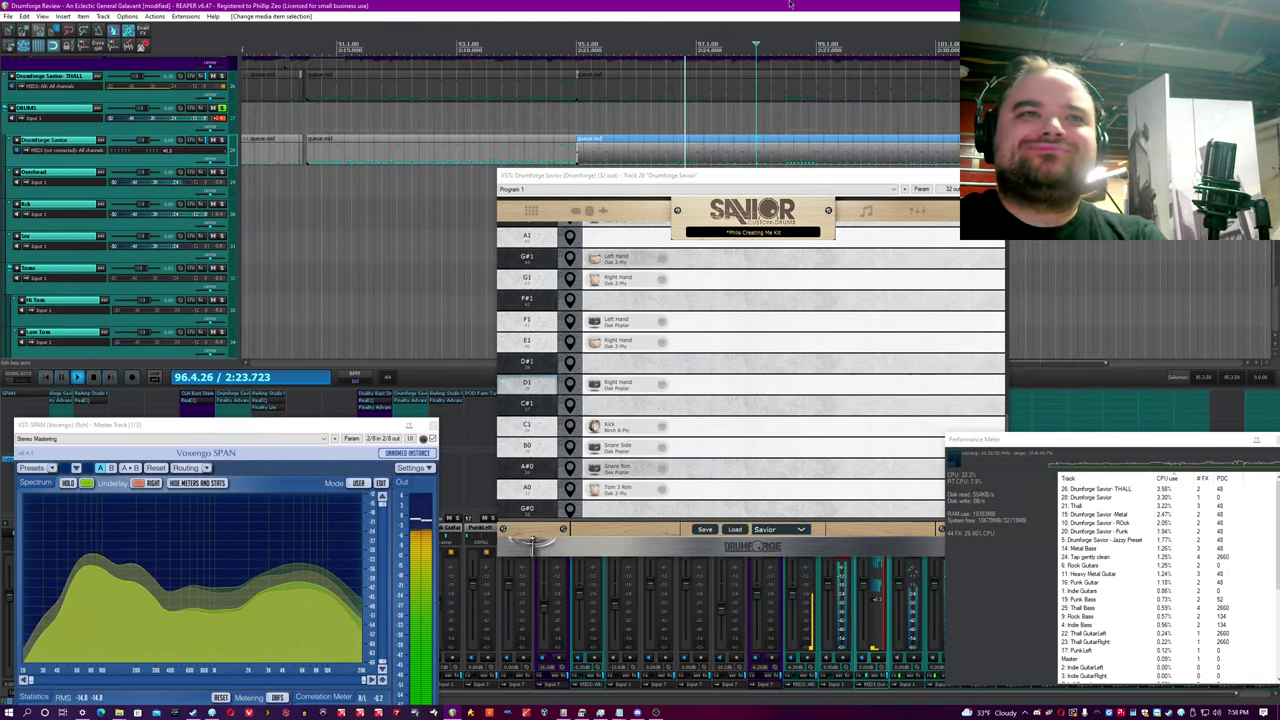
left_click(565, 219)
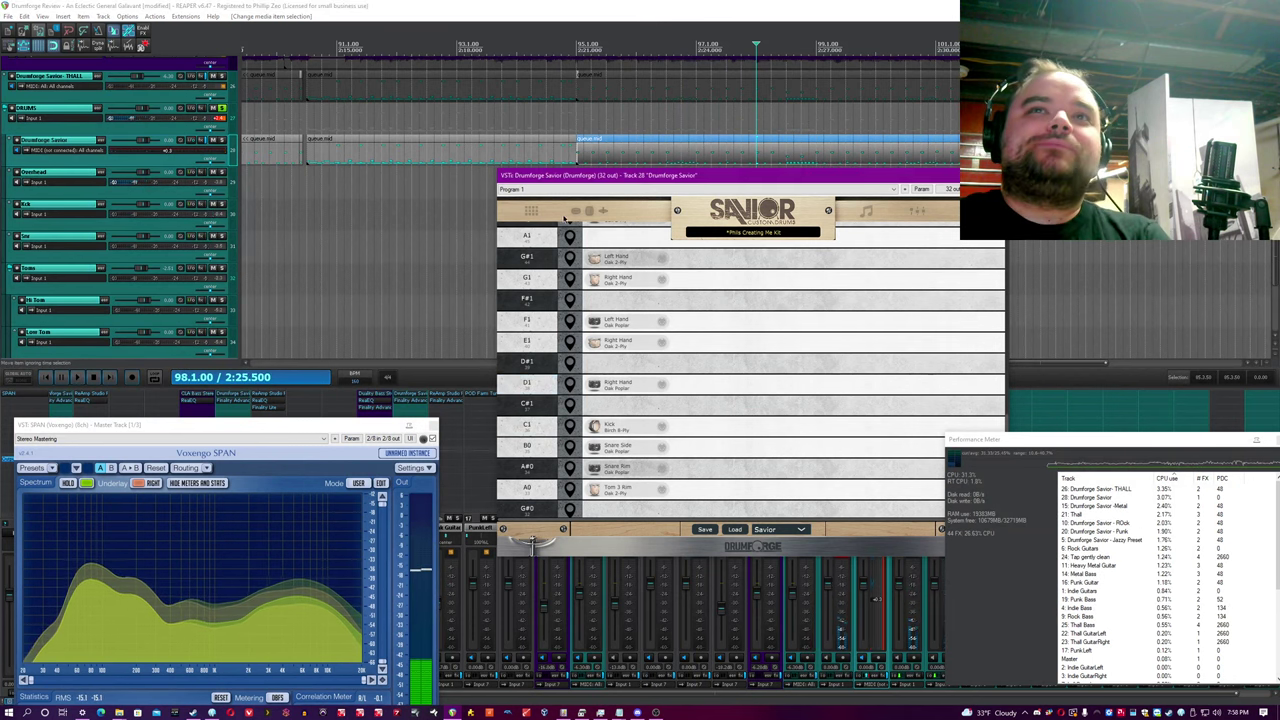
Step: Show the kit overview with its drum library and expand the Snares category
left_click(531, 210)
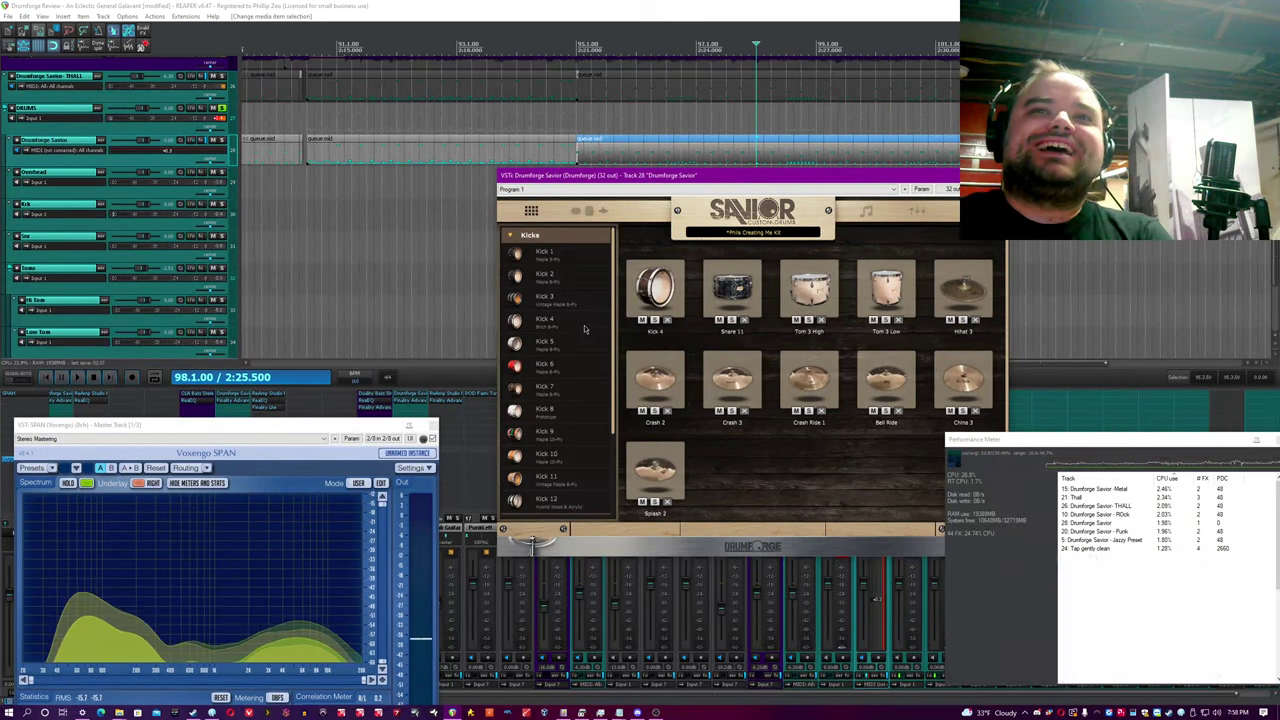
scroll(577, 348, "down", 4)
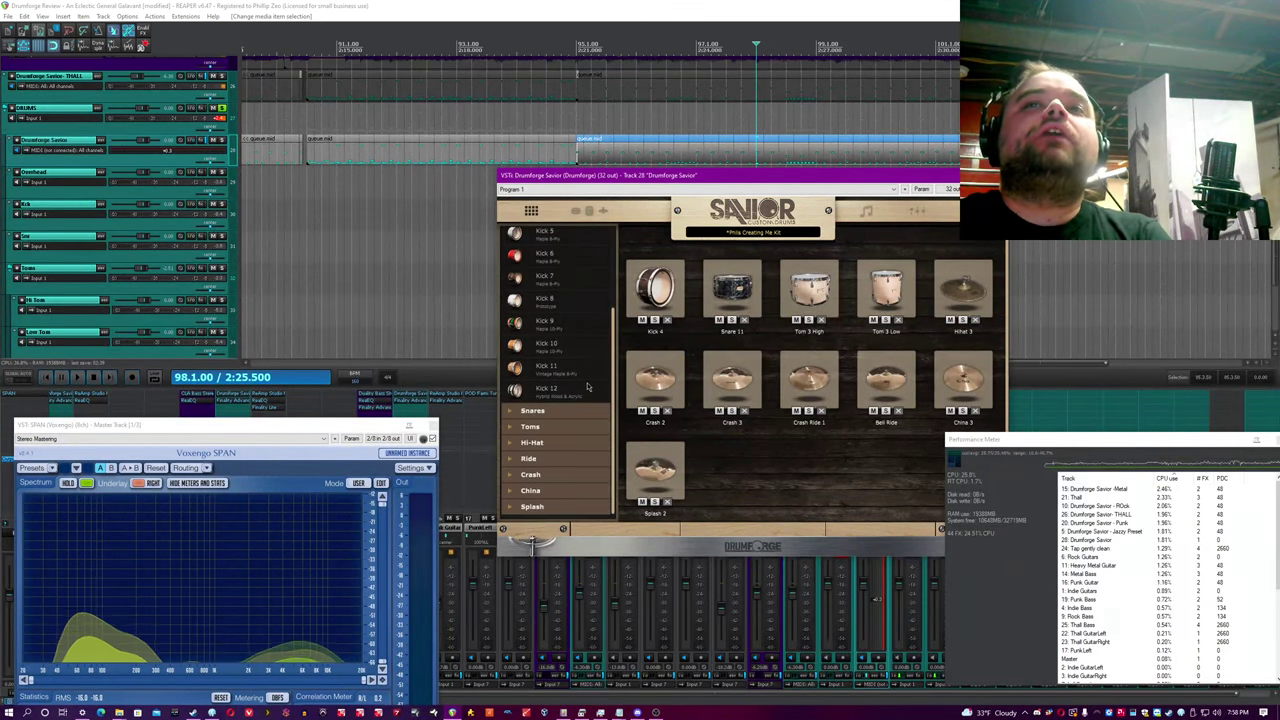
left_click(532, 410)
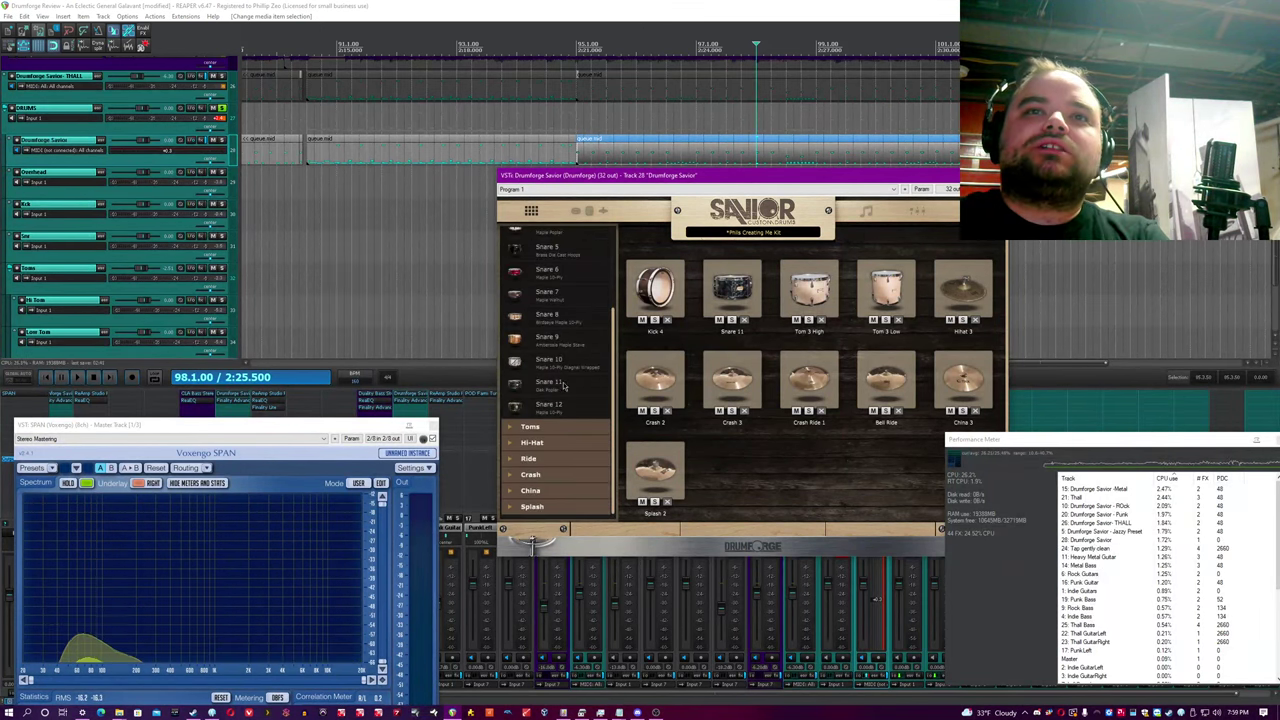
Step: Audition Snare 11, Tom 3 High, Tom 3 Low and the crash and China cymbals in the kit overview
left_click(733, 288)
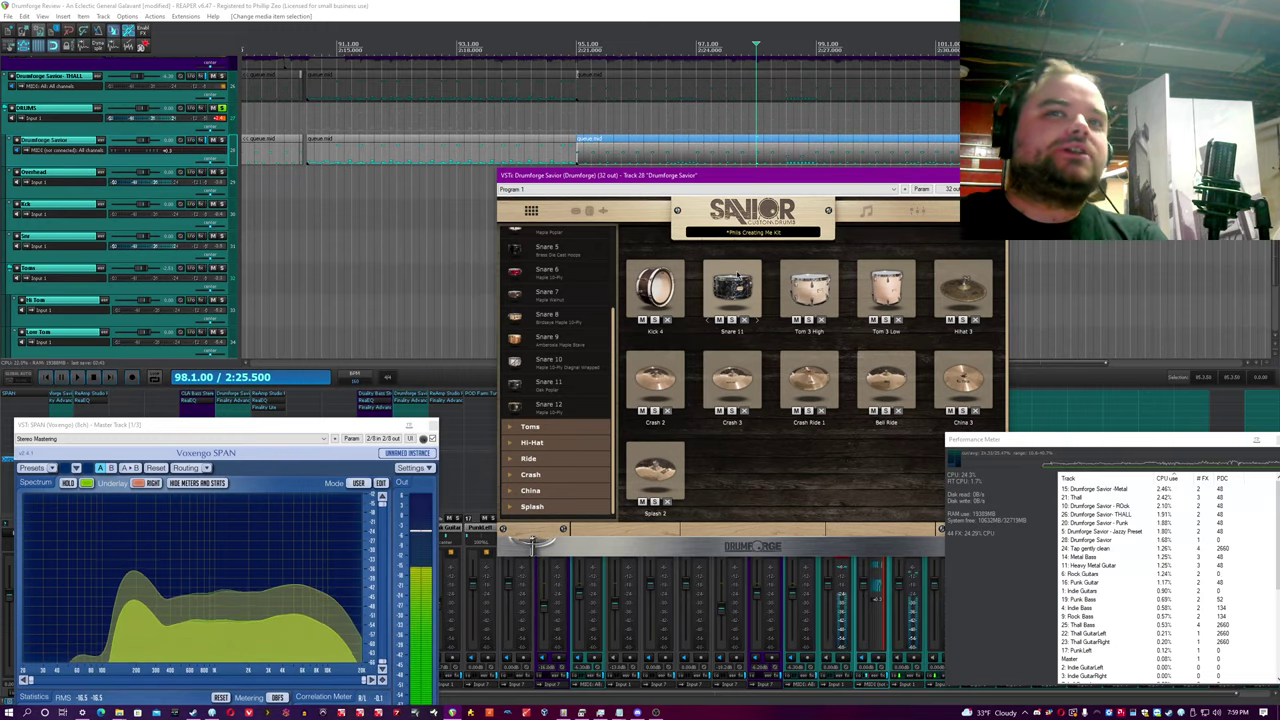
left_click(808, 282)
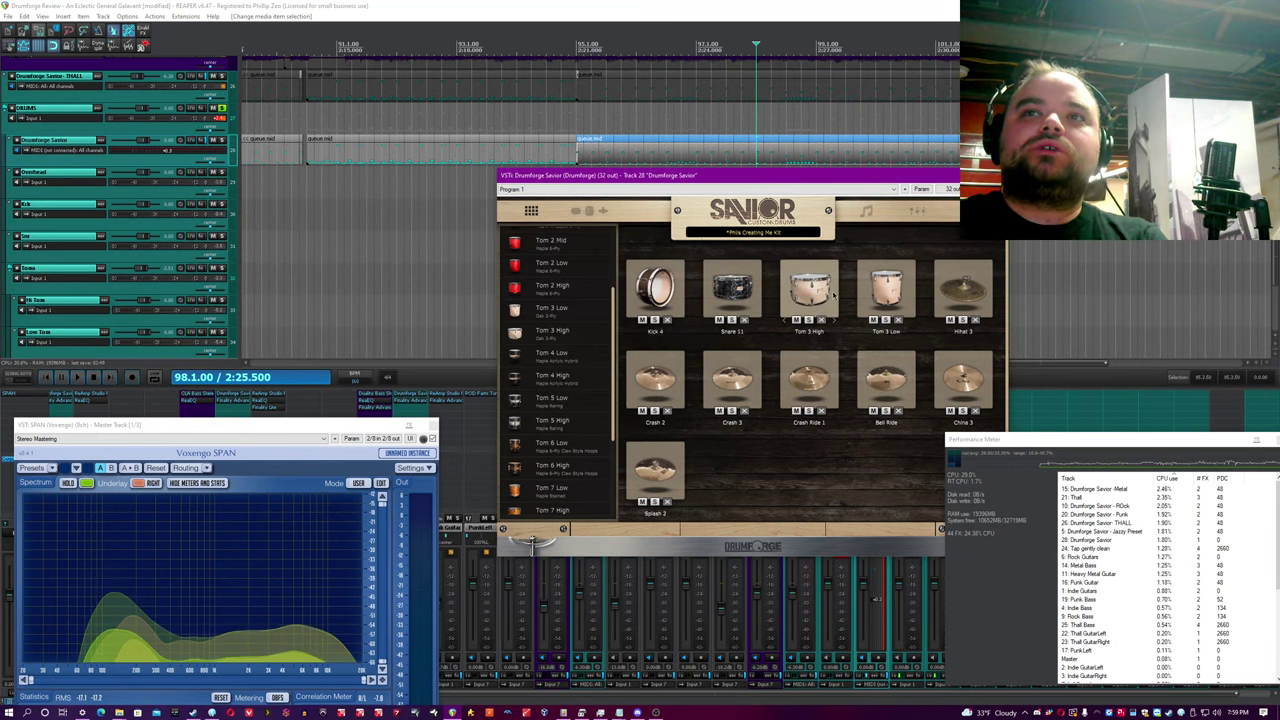
left_click(903, 283)
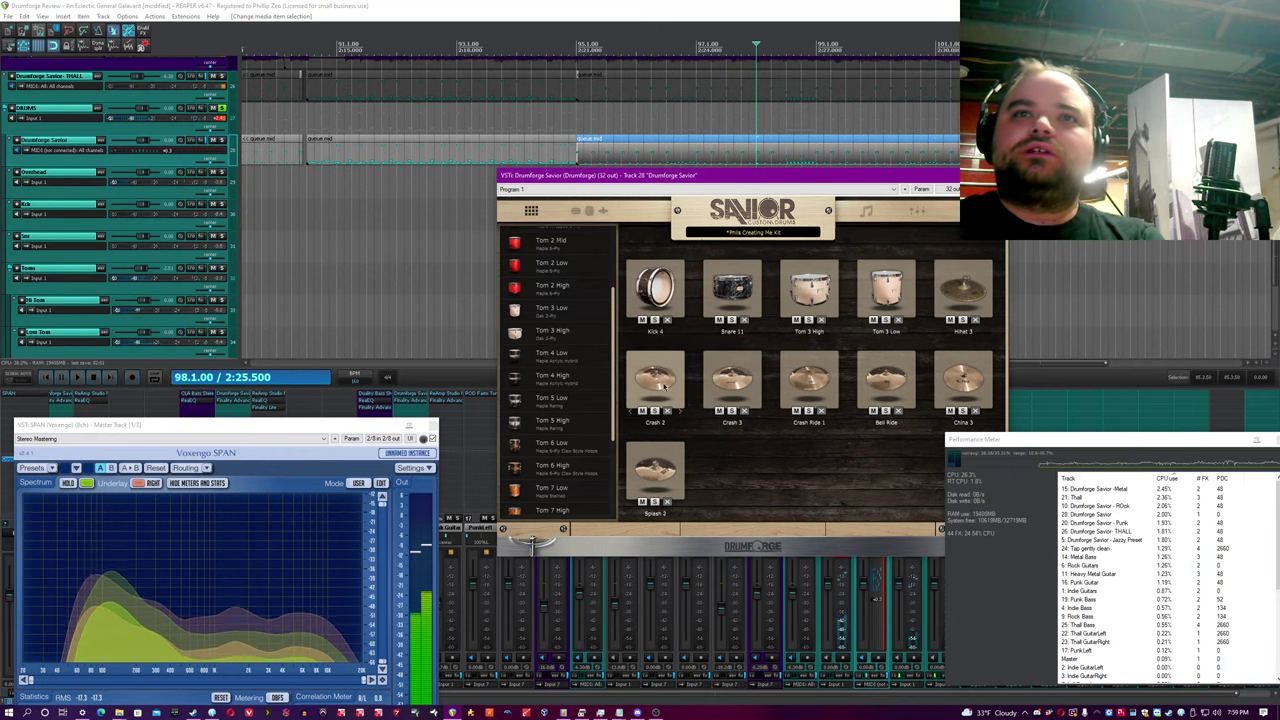
left_click(732, 380)
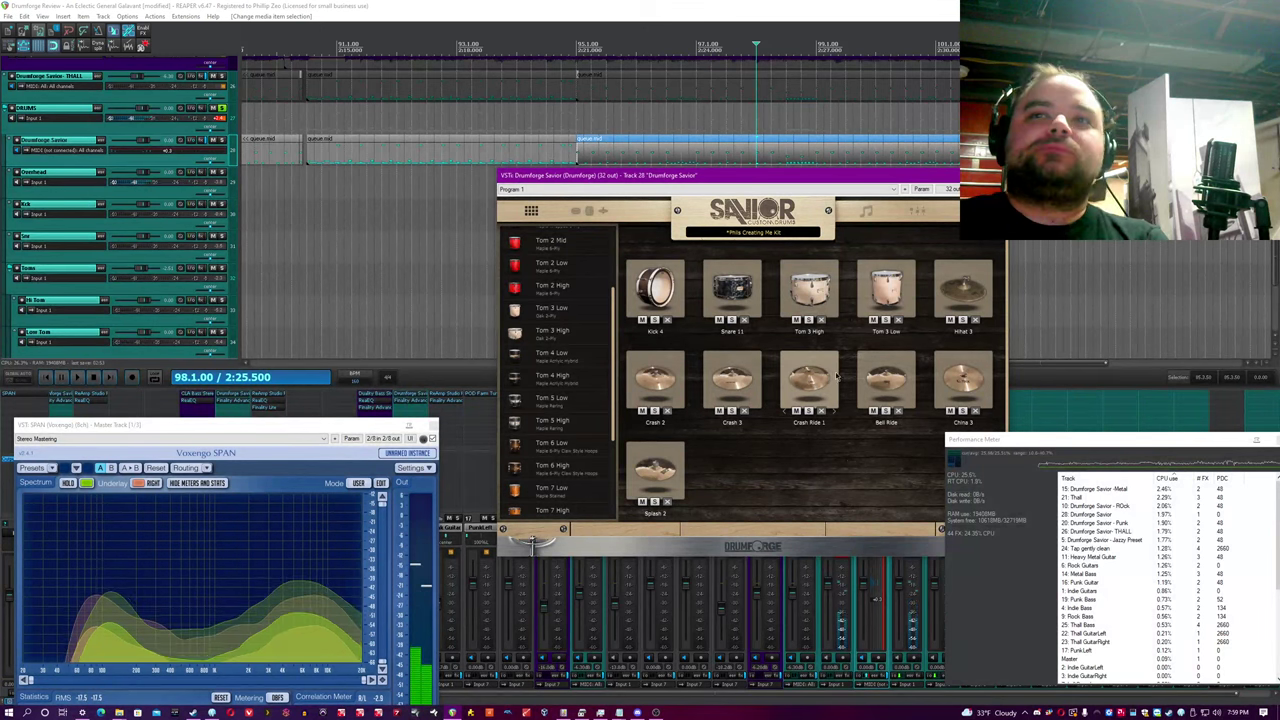
left_click(948, 371)
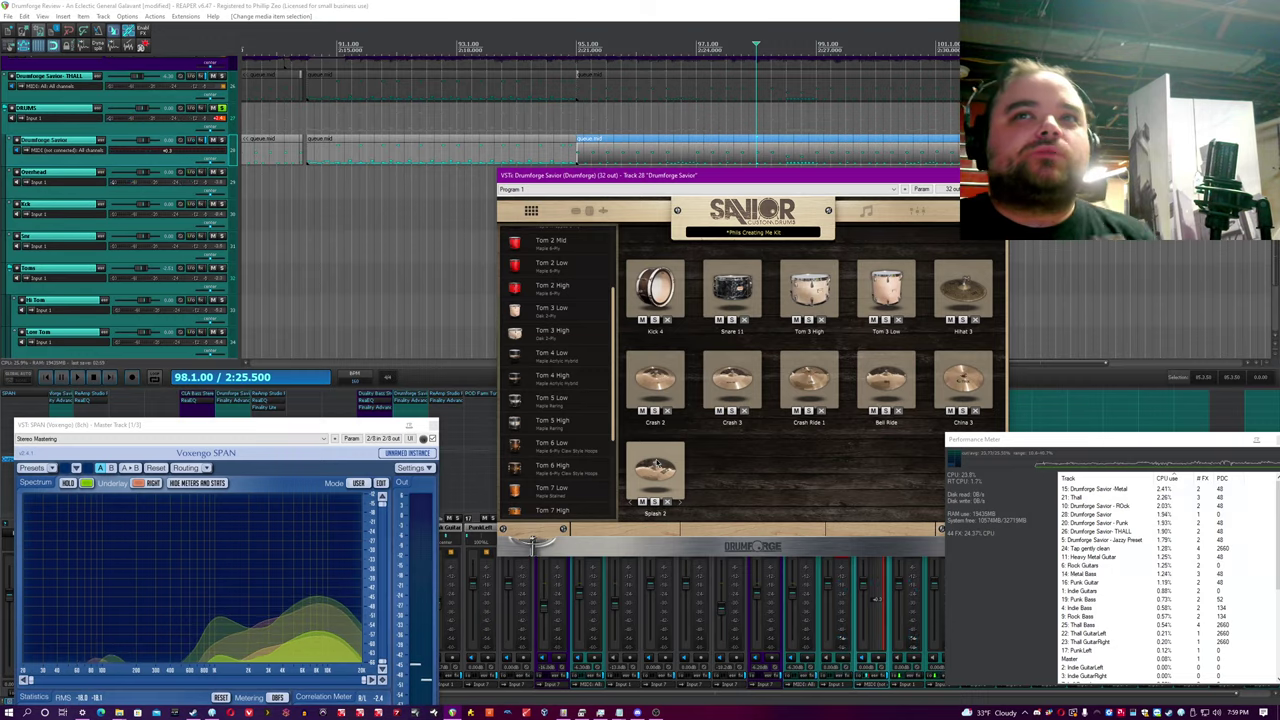
Step: Switch to the kit piece editor and step to the TRX Dark Hihat 14" and the Oak 2-Ply Maple Rering 16x15 tom
left_click(965, 288)
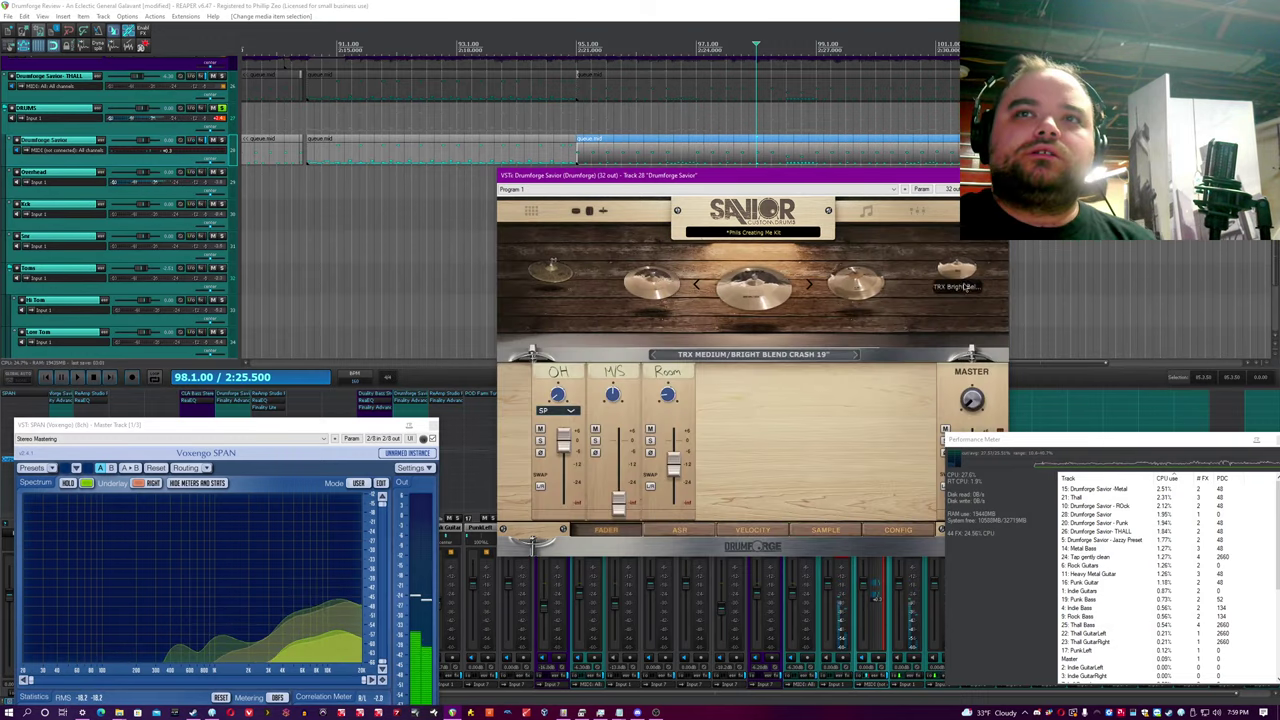
left_click(652, 298)
left_click(634, 292)
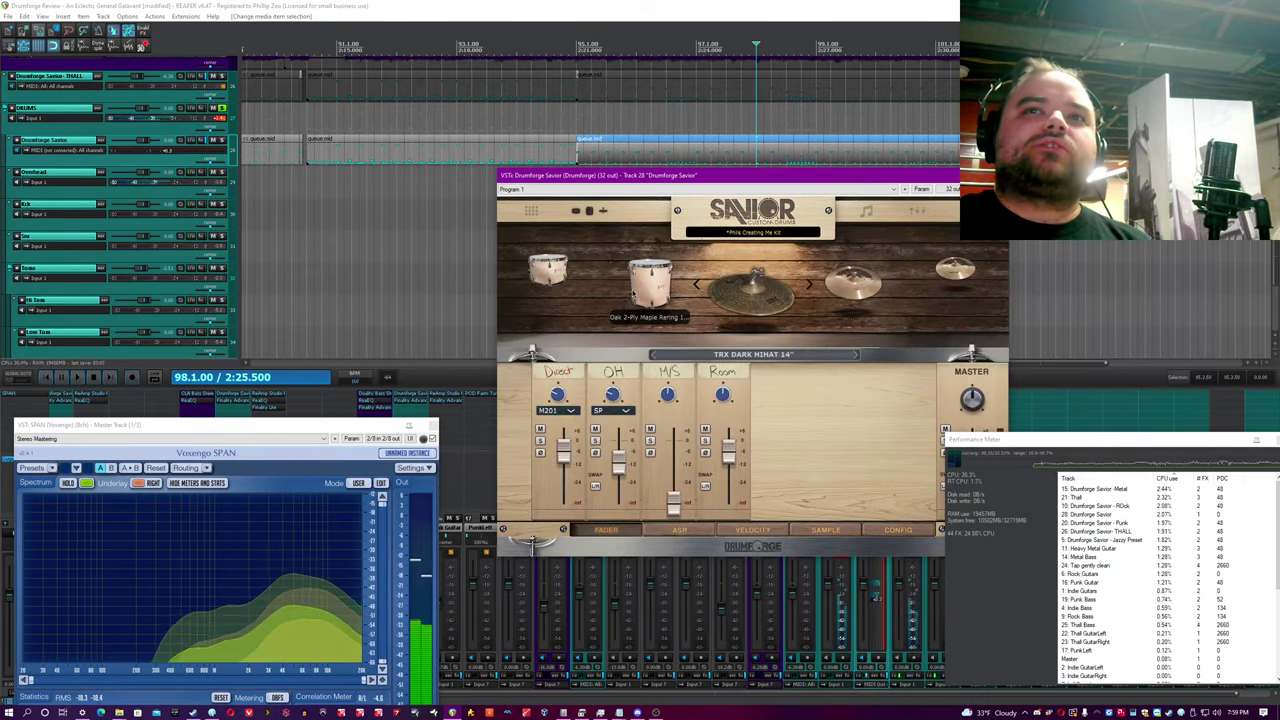
left_click(636, 289)
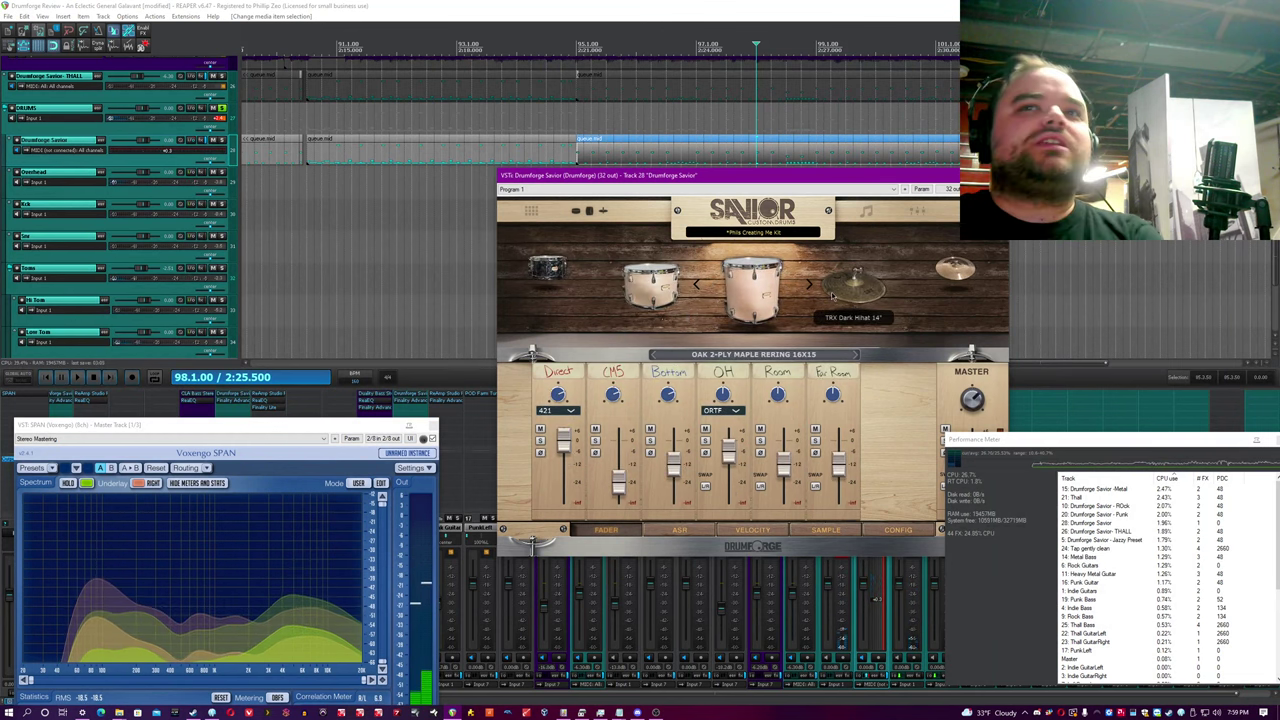
Step: Swap the Oak 2-Ply Maple Rering 16x15 tom for the Maple Acrylic Hybrid 16x16 and play back the passage at bar 81
left_click(179, 162)
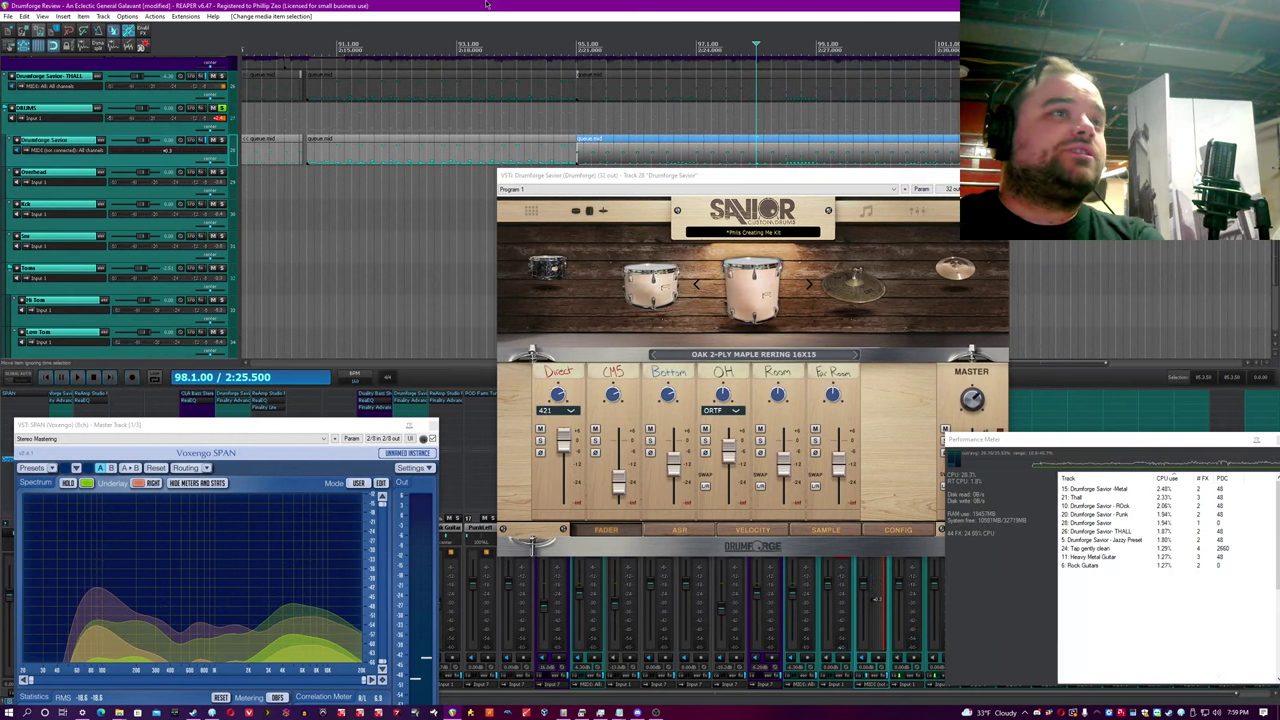
right_click(177, 154)
left_click(185, 150)
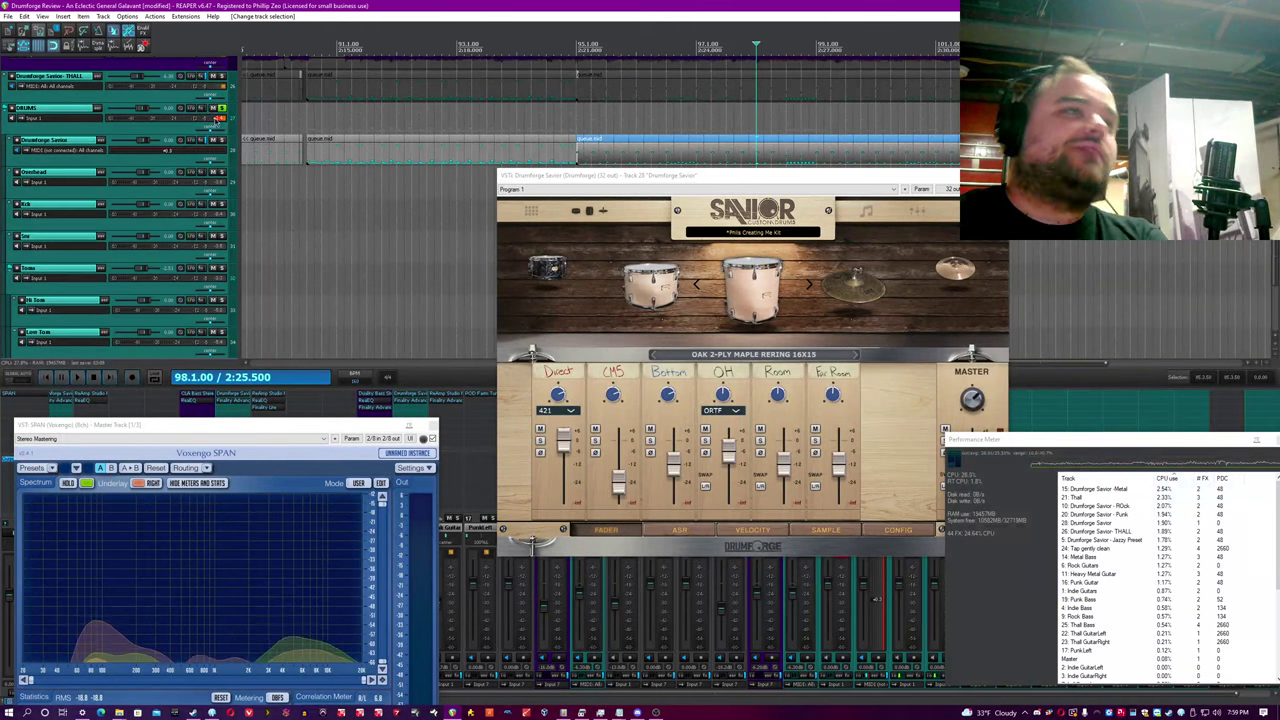
left_click(808, 284)
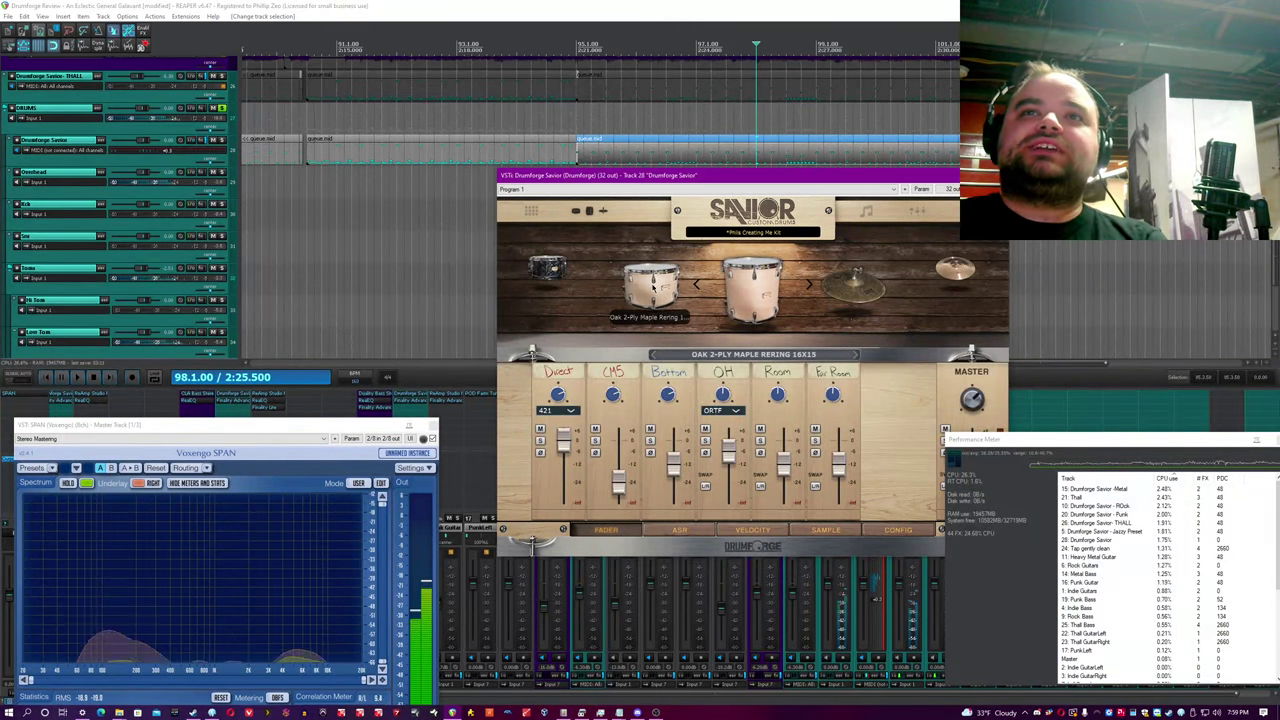
left_click(799, 286)
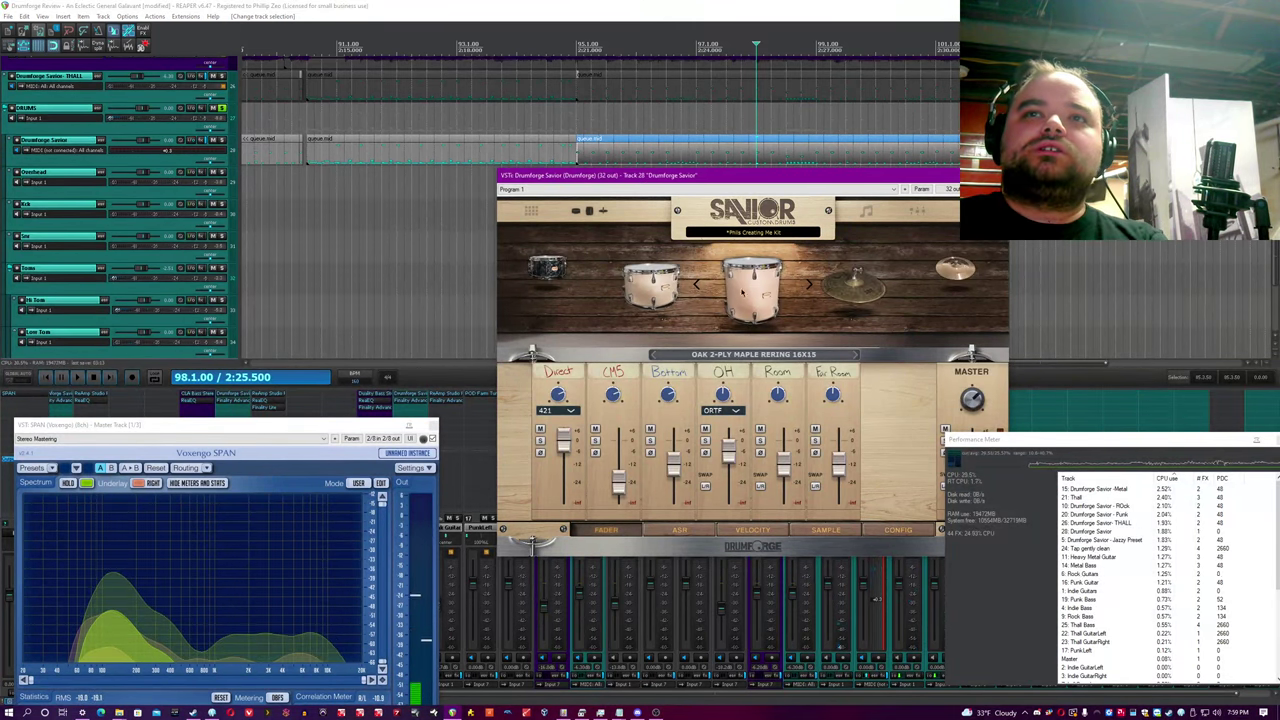
left_click(856, 355)
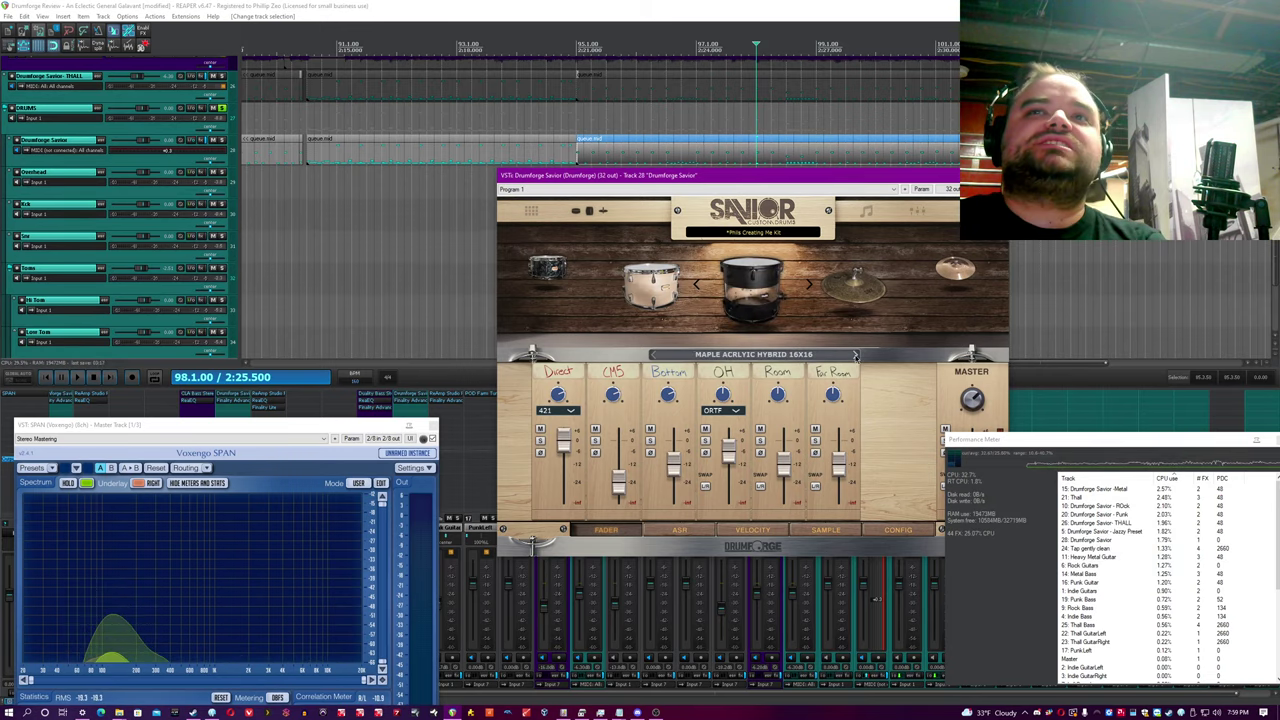
key("space")
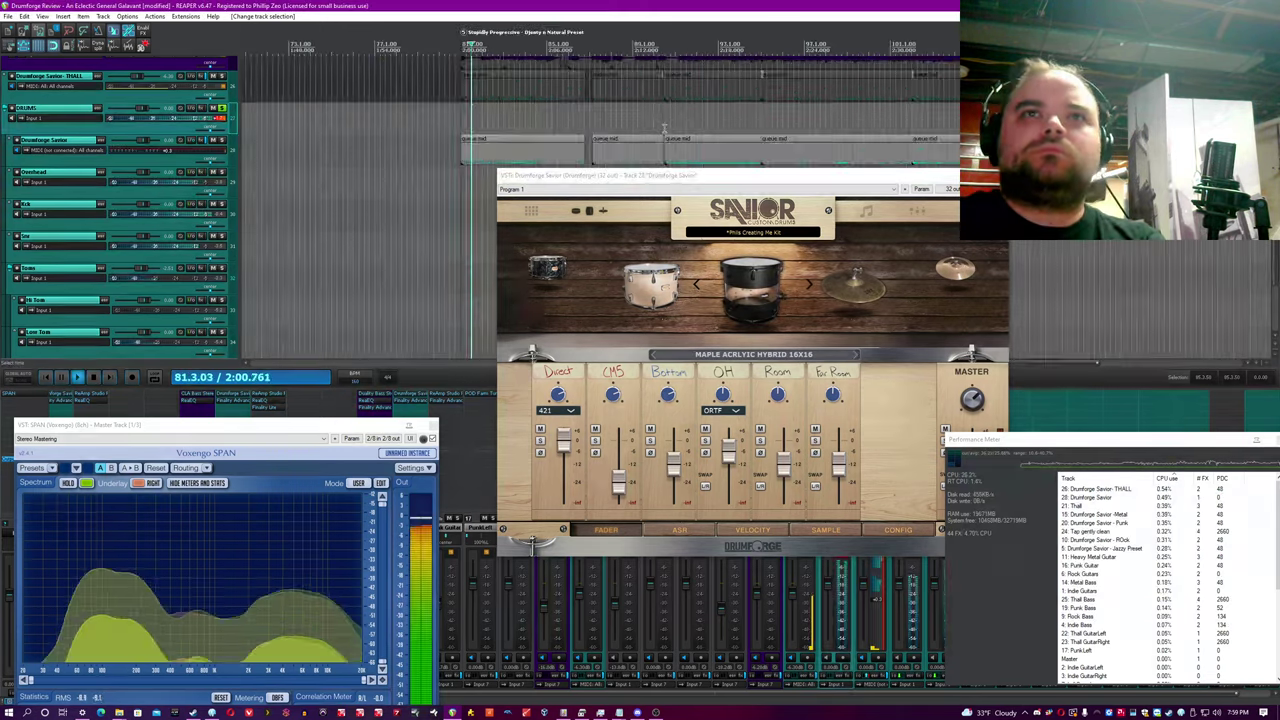
scroll(874, 167, "up", 1)
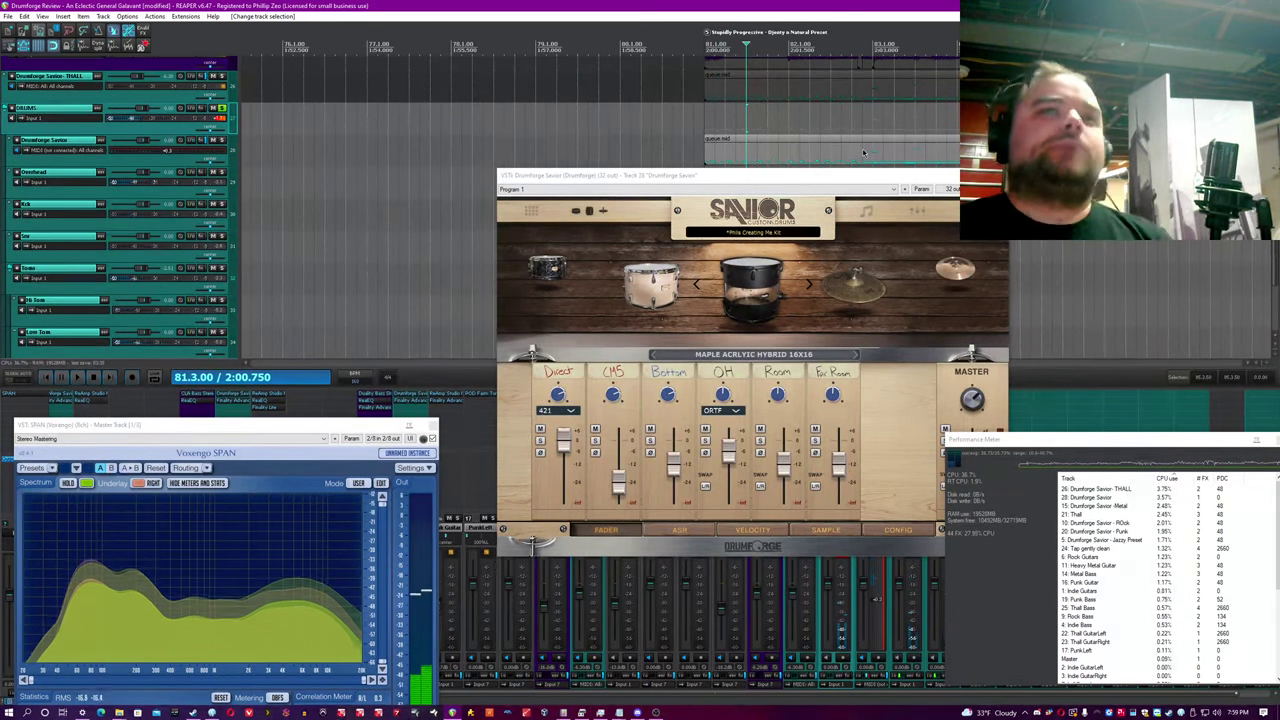
Step: Audition the Oak Poplar 14x6.5, Maple 10-Ply 14x7, Walnut & Poplar 5-Ply 14x6 and Maple Acrylic Claw Style Hoops 14x8 snares
left_click(856, 354)
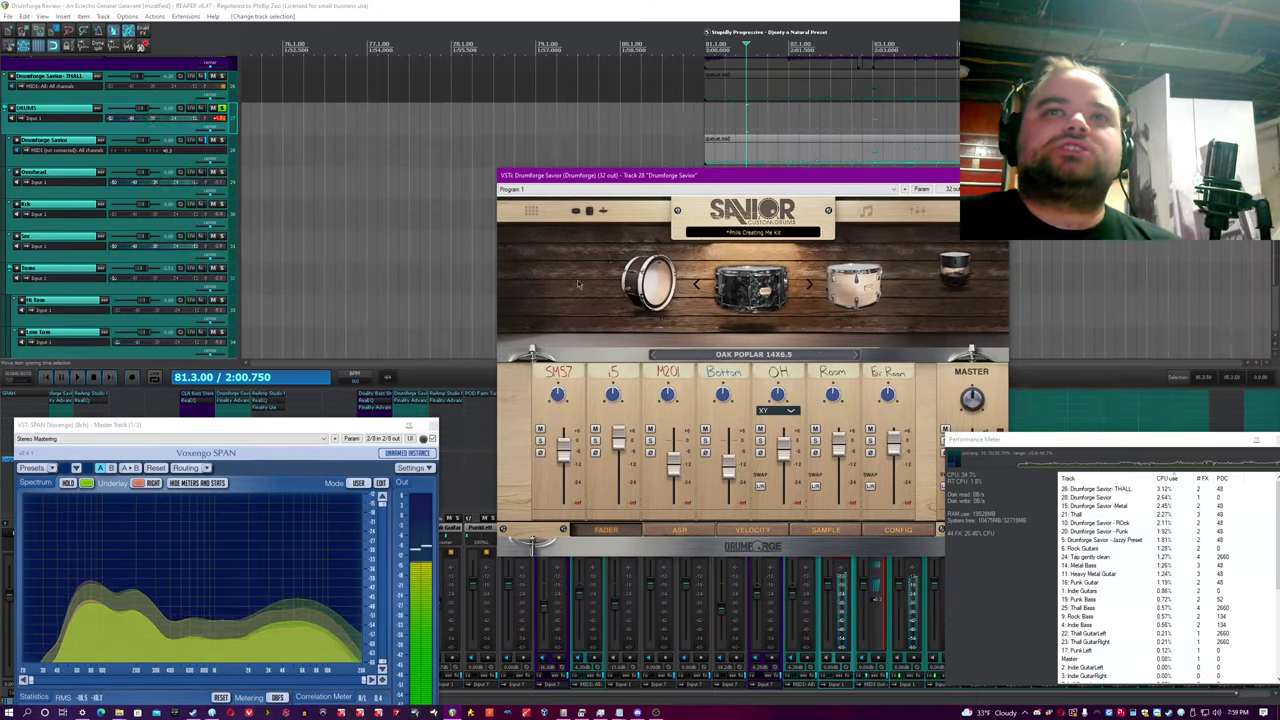
left_click(856, 354)
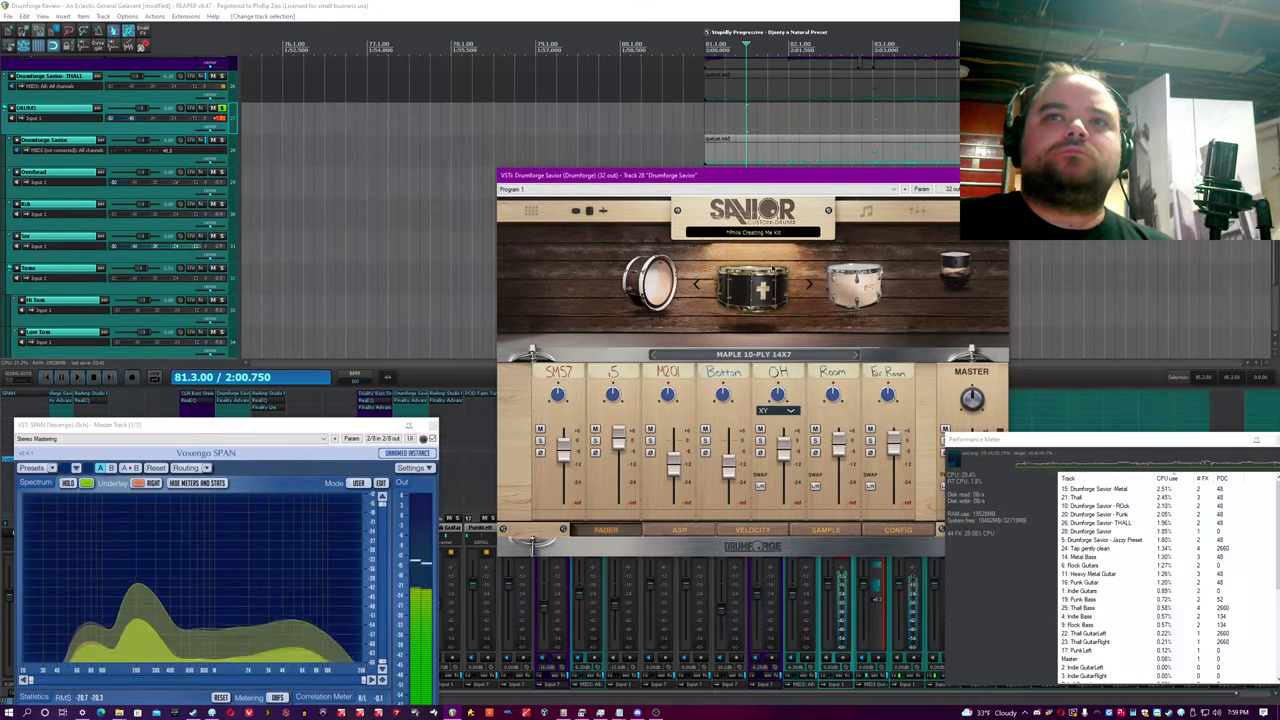
scroll(757, 291, "down", 1)
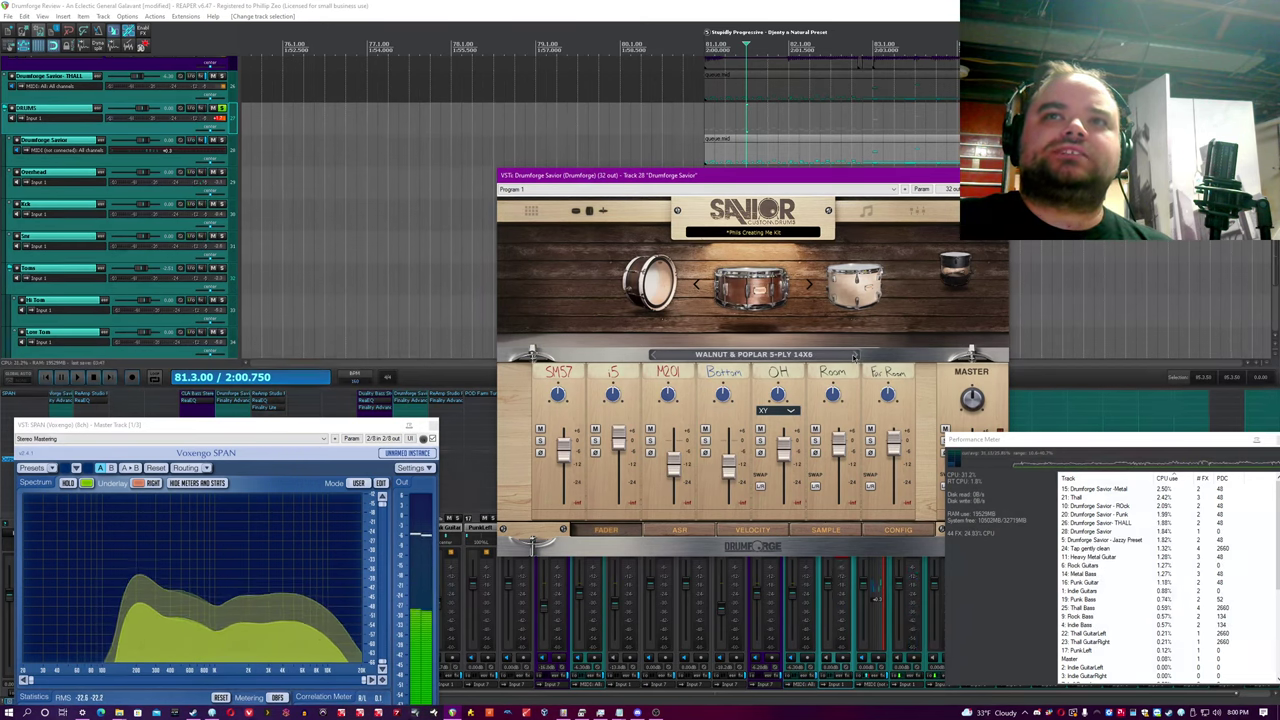
scroll(759, 260, "down", 1)
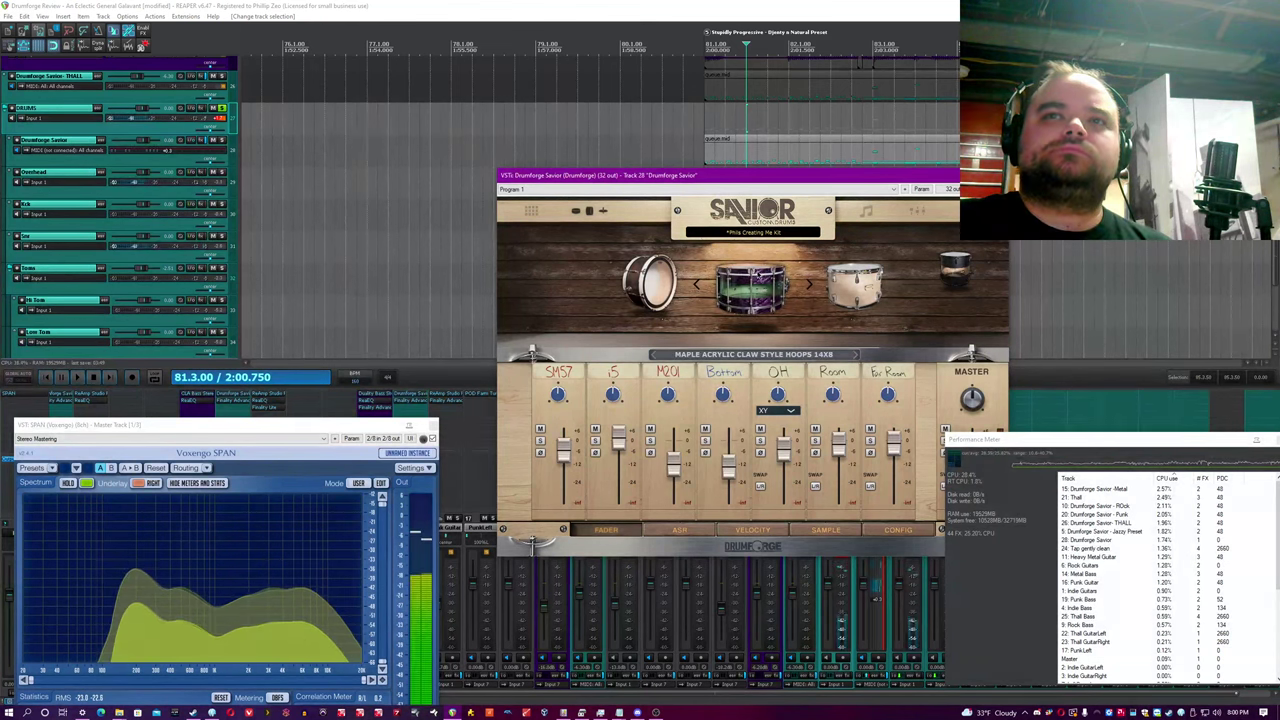
Step: Play the passage from bar 81.3 with the Maple Acrylic Claw Style Hoops 14x8 snare, and stop playback
left_click(688, 5)
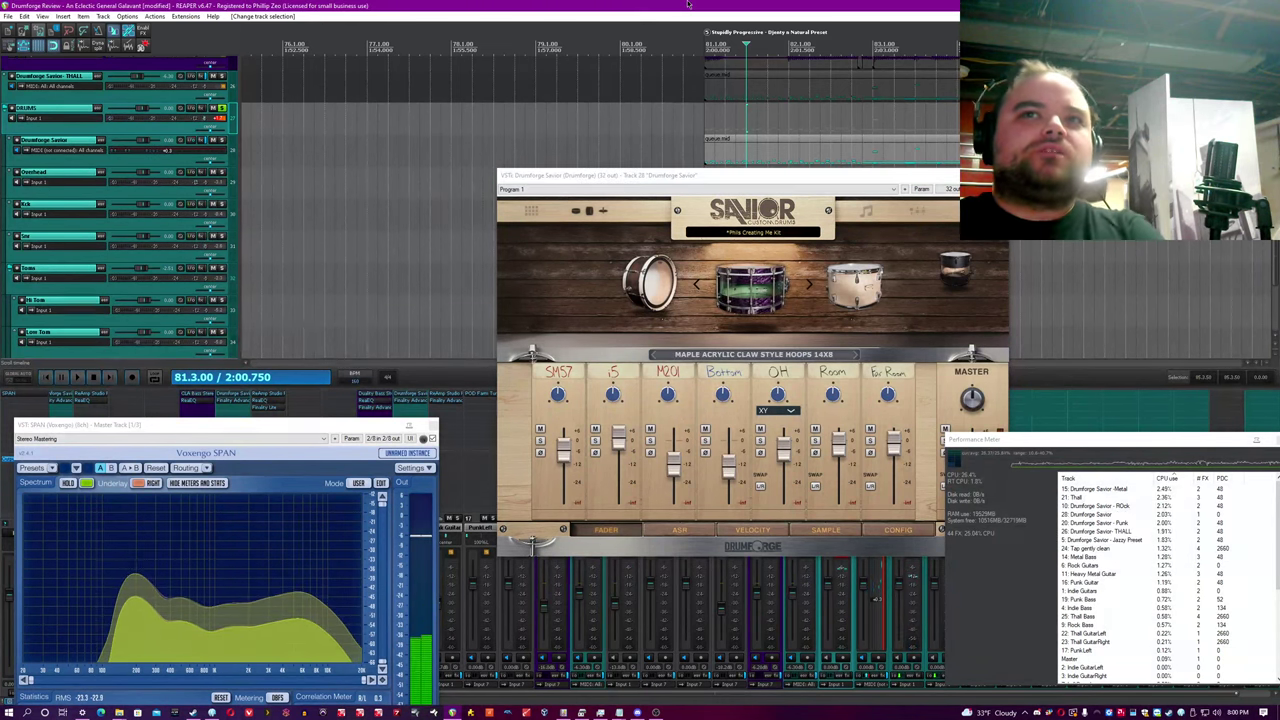
key("space")
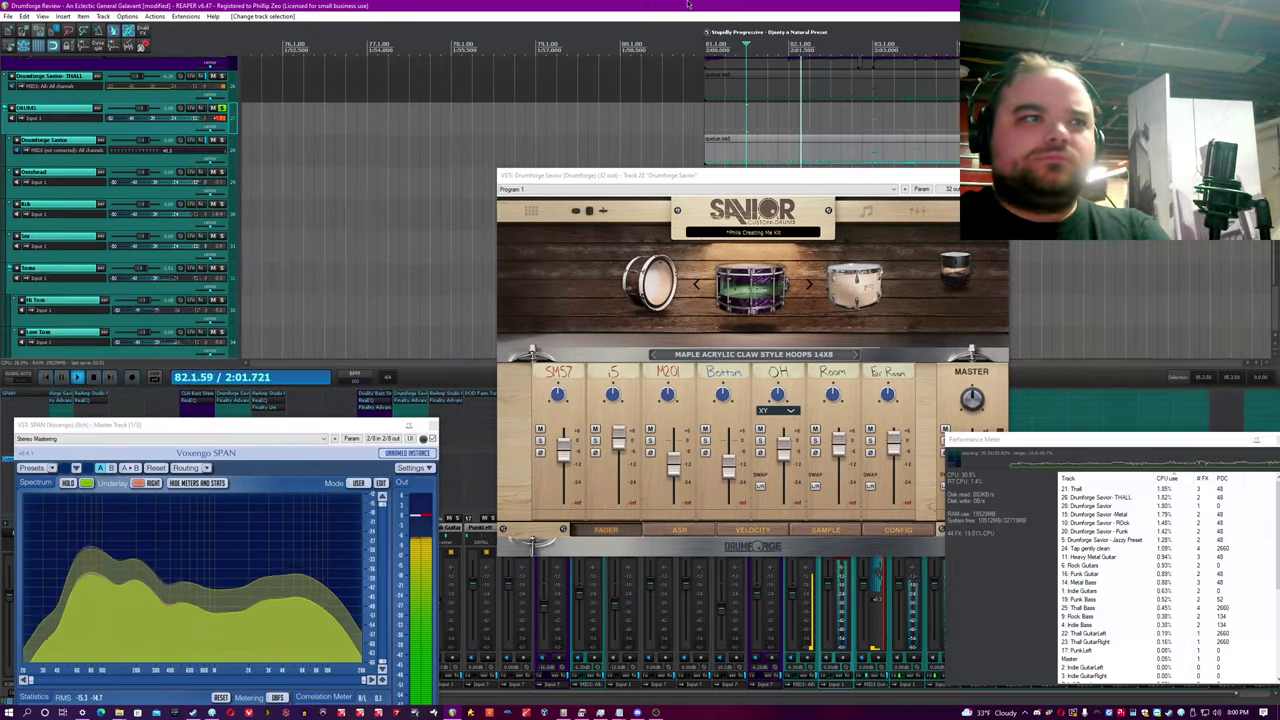
key("space")
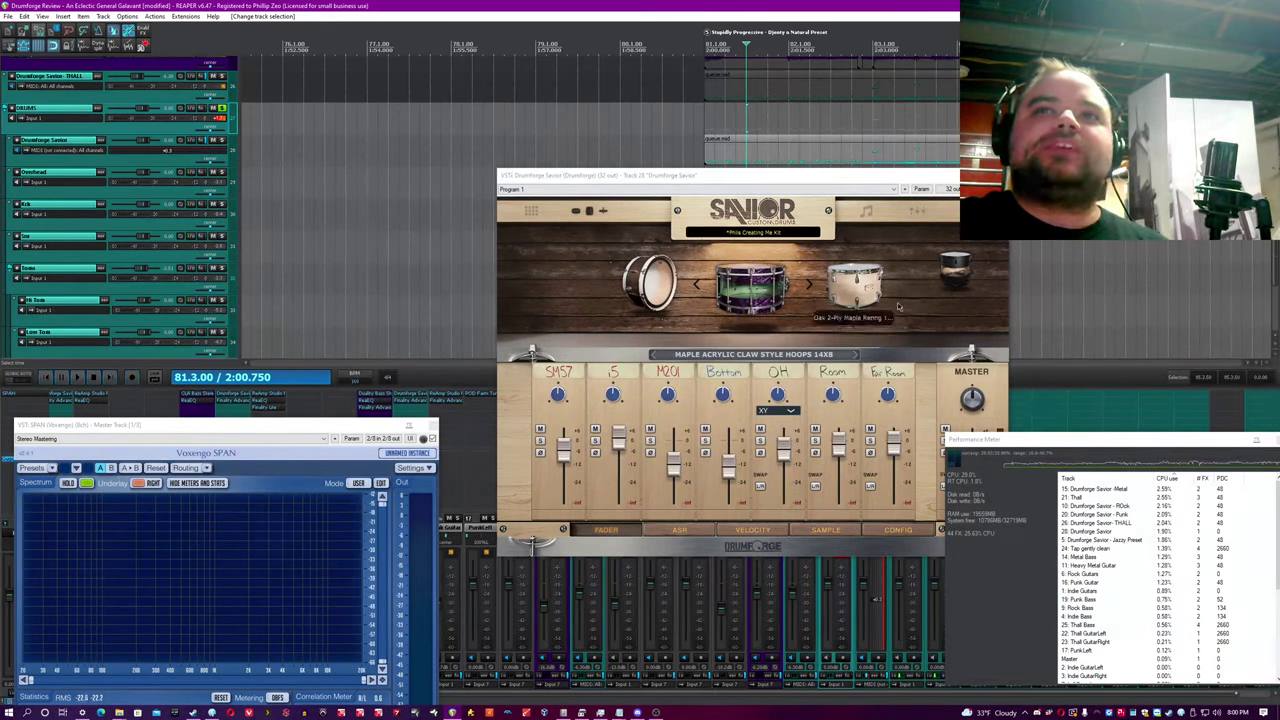
Step: Look through the kit overview, kit piece editor, groove browser and mixer pages, and return to the kit piece editor
left_click(531, 211)
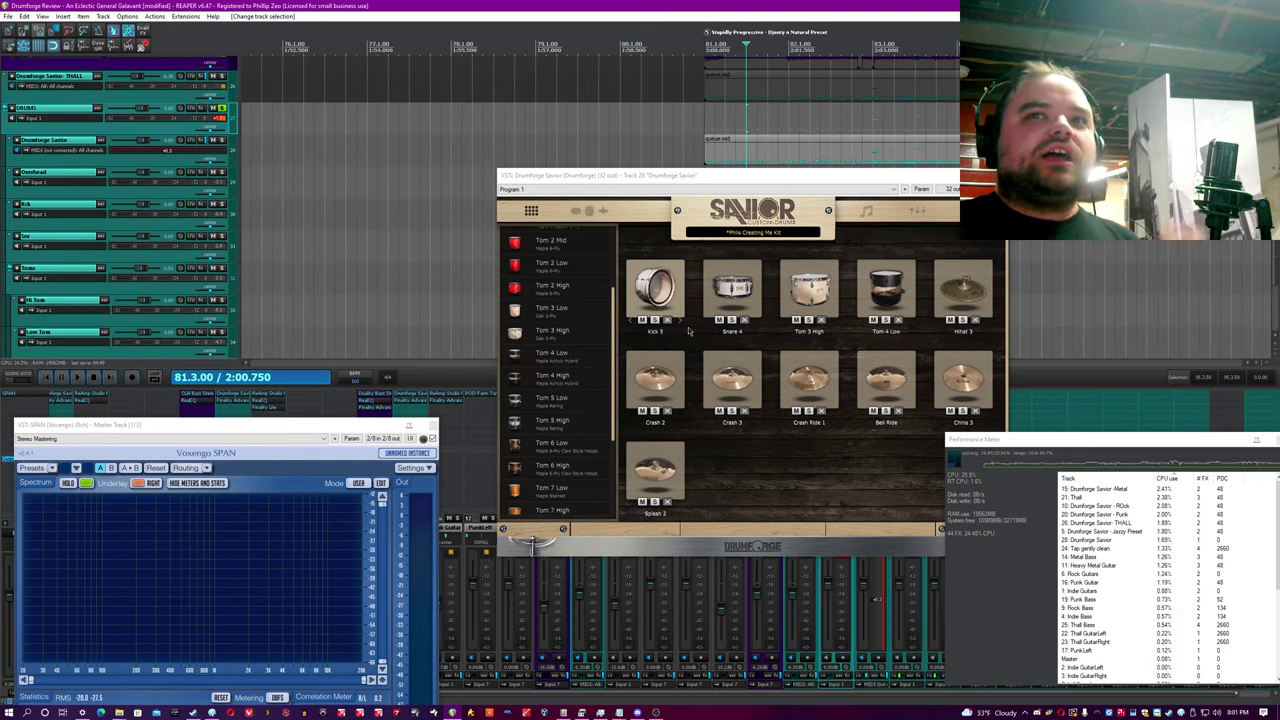
left_click_drag(975, 175, 980, 175)
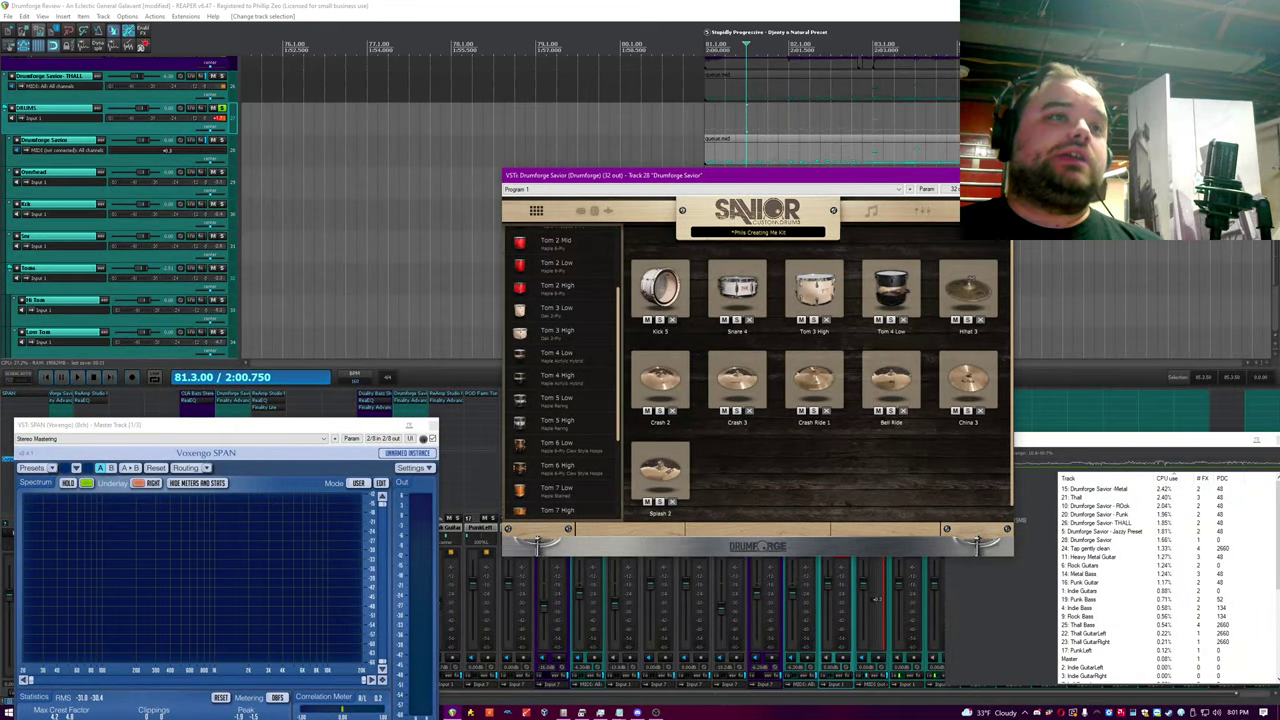
left_click(594, 210)
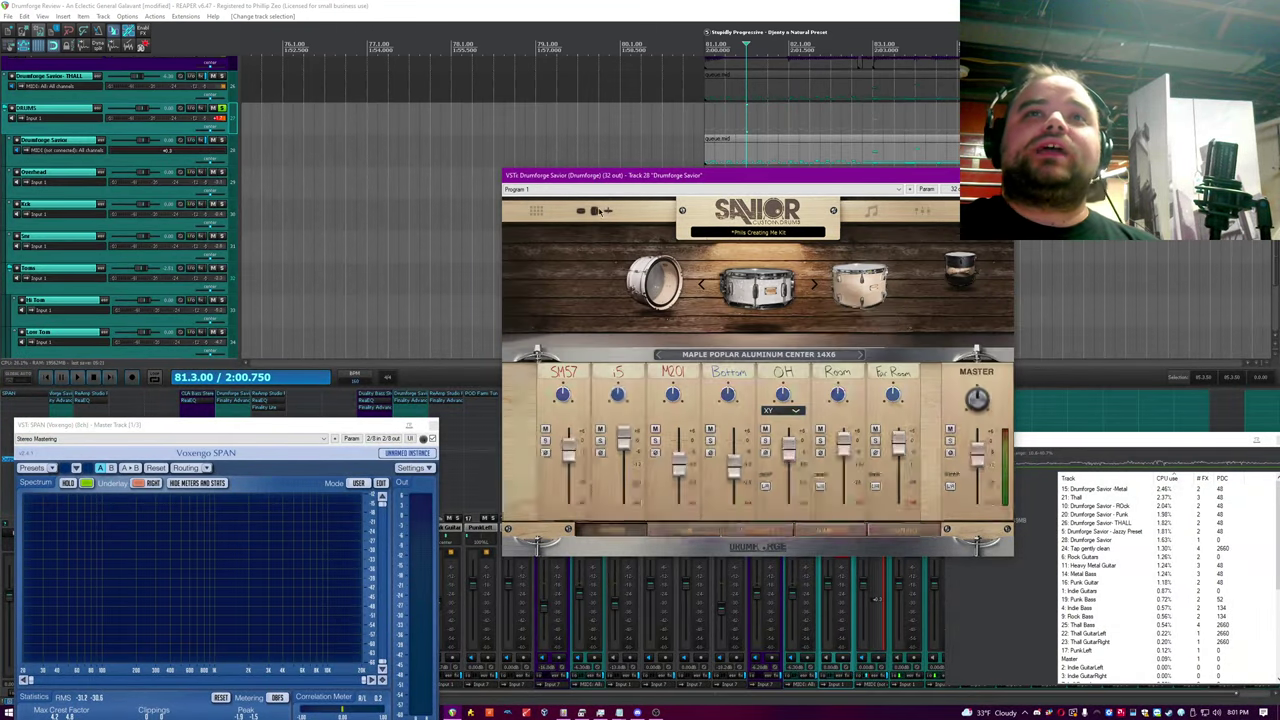
left_click(870, 211)
left_click(920, 212)
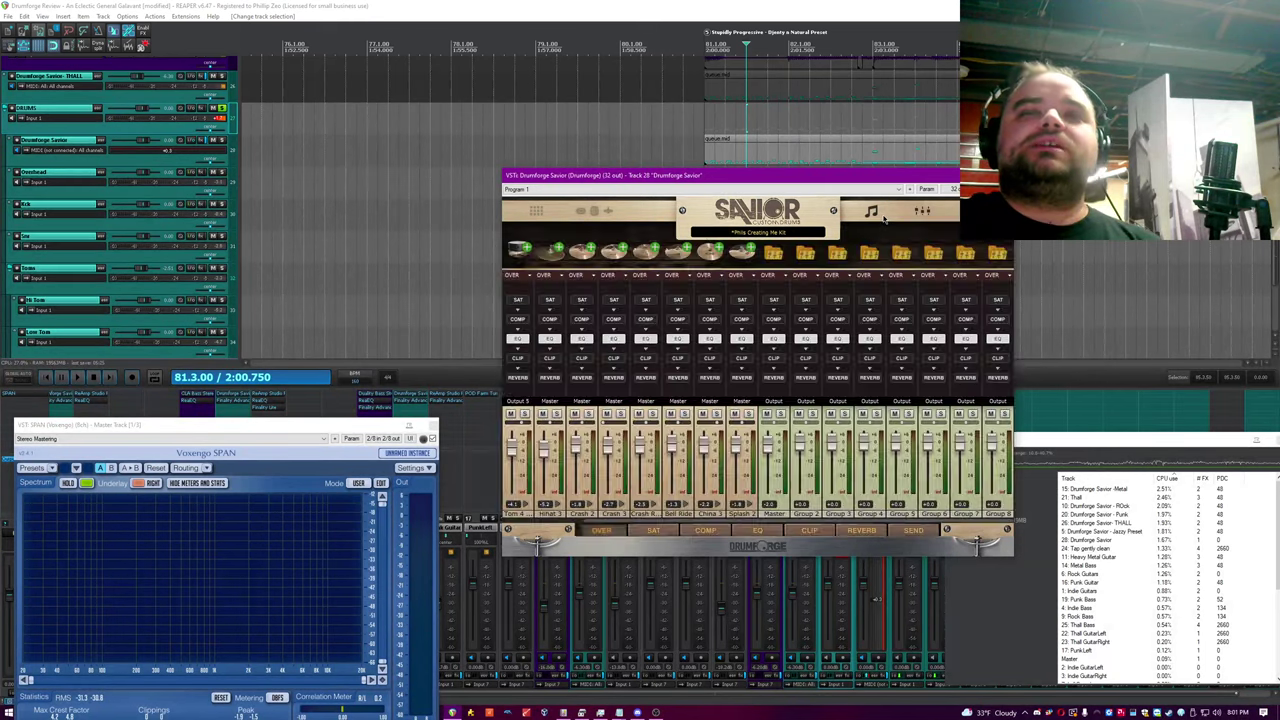
left_click(873, 212)
left_click(596, 212)
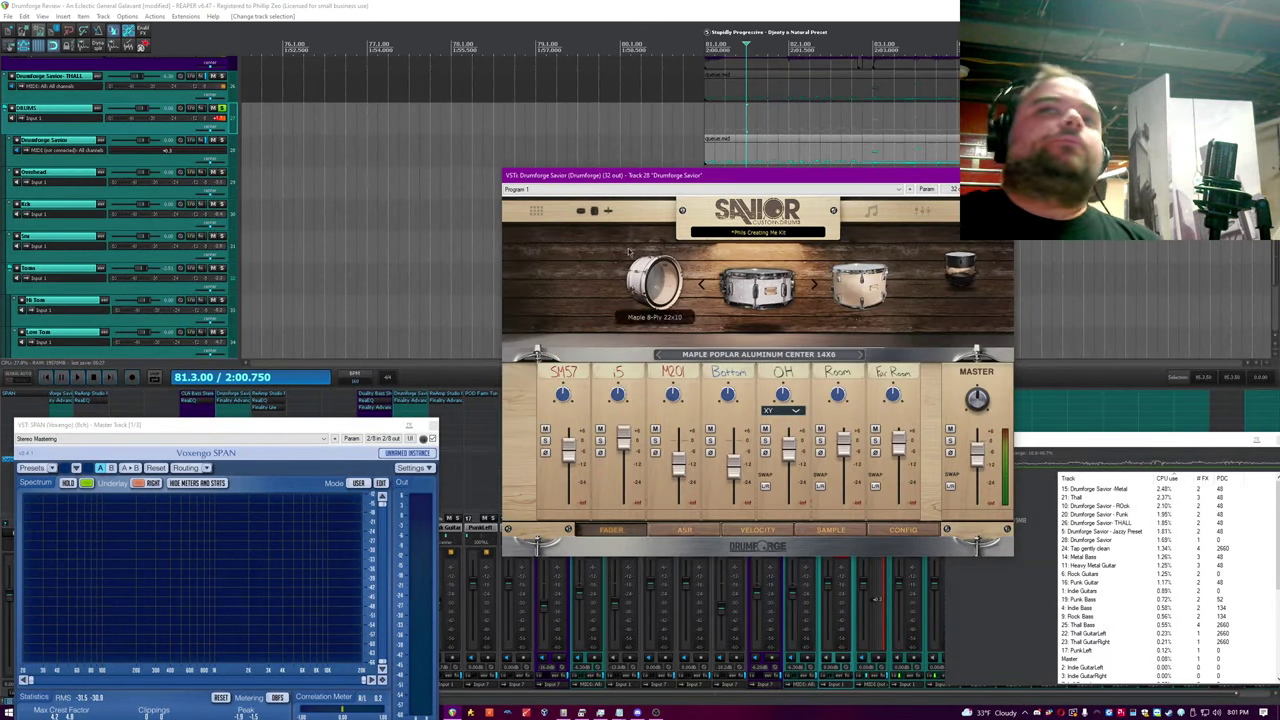
Step: Step through the kit pieces as far as the TRX Limited Crash Ride 23" and back to the Oak 2-Ply Maple Rering 12x8 tom
left_click(814, 287)
left_click(814, 287)
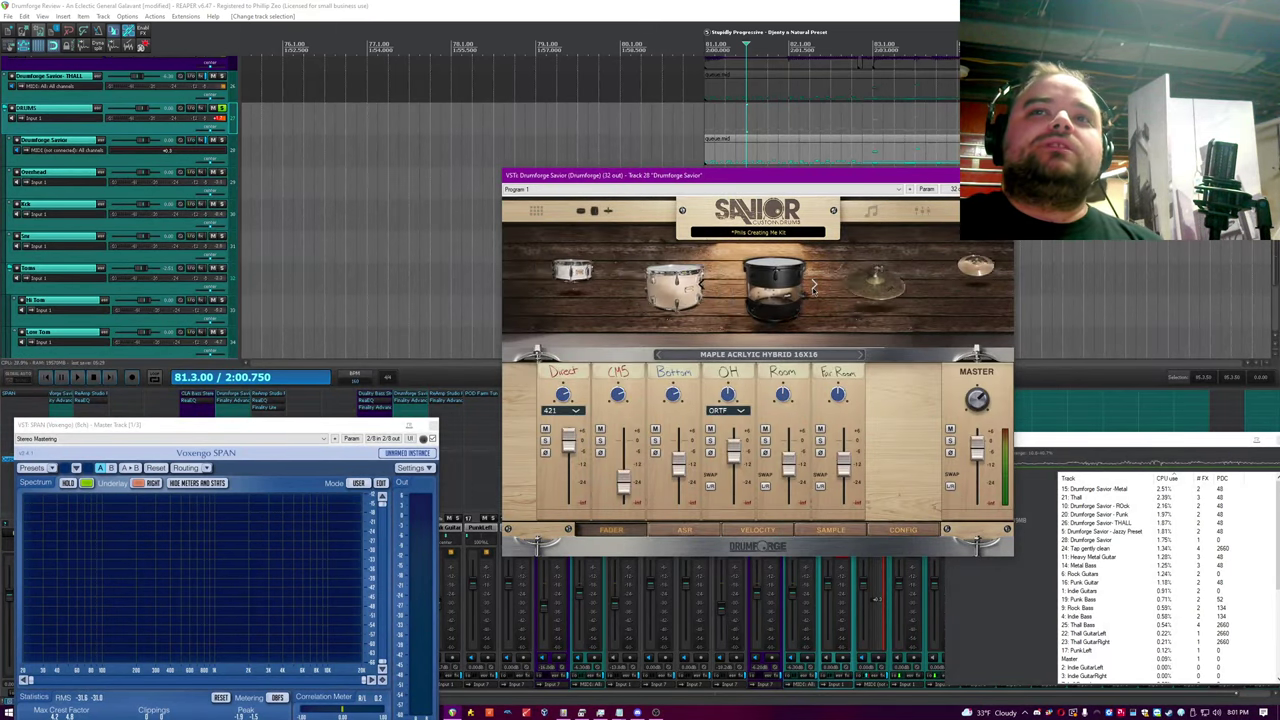
left_click(814, 287)
left_click(814, 287)
left_click(814, 287)
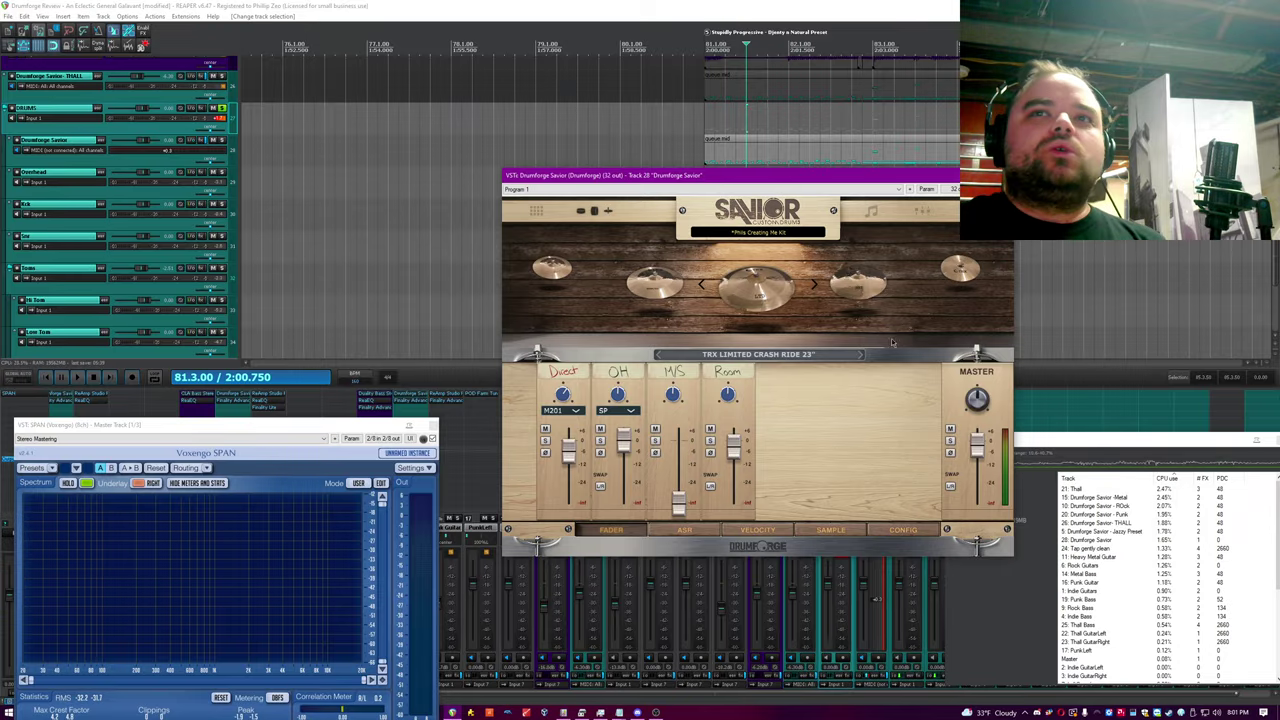
left_click(700, 284)
left_click(700, 284)
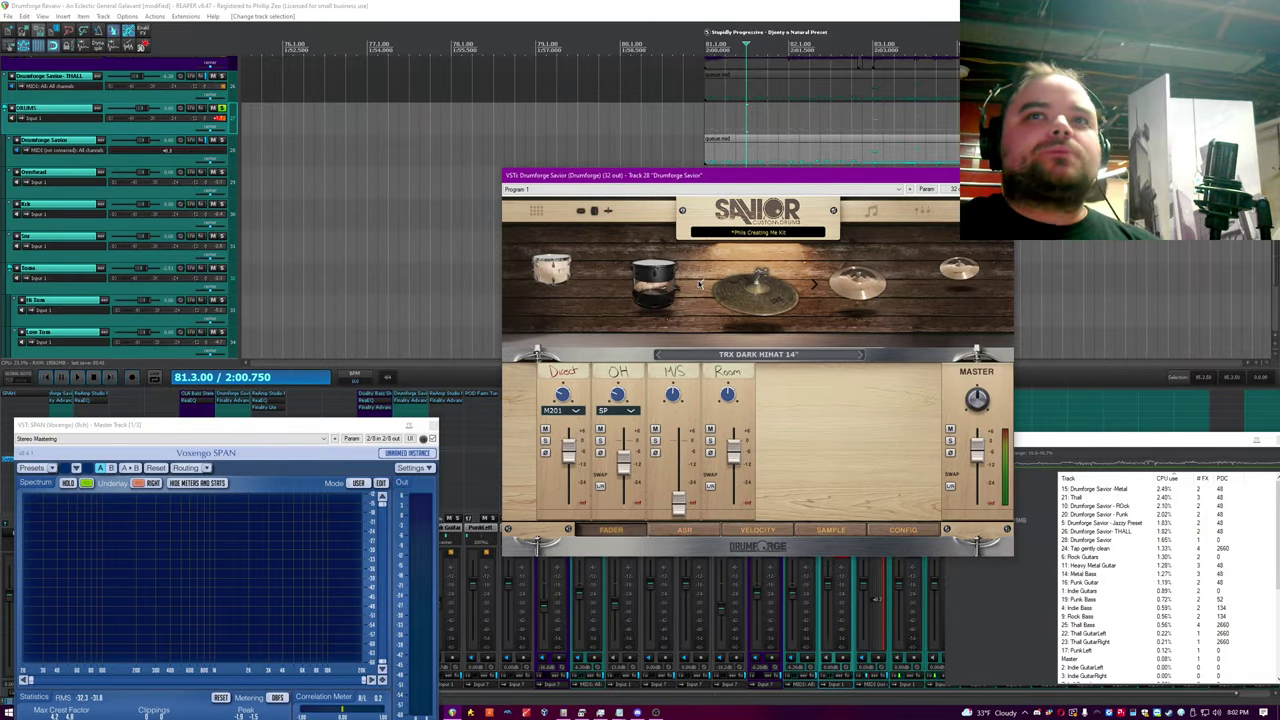
left_click(700, 284)
left_click(700, 284)
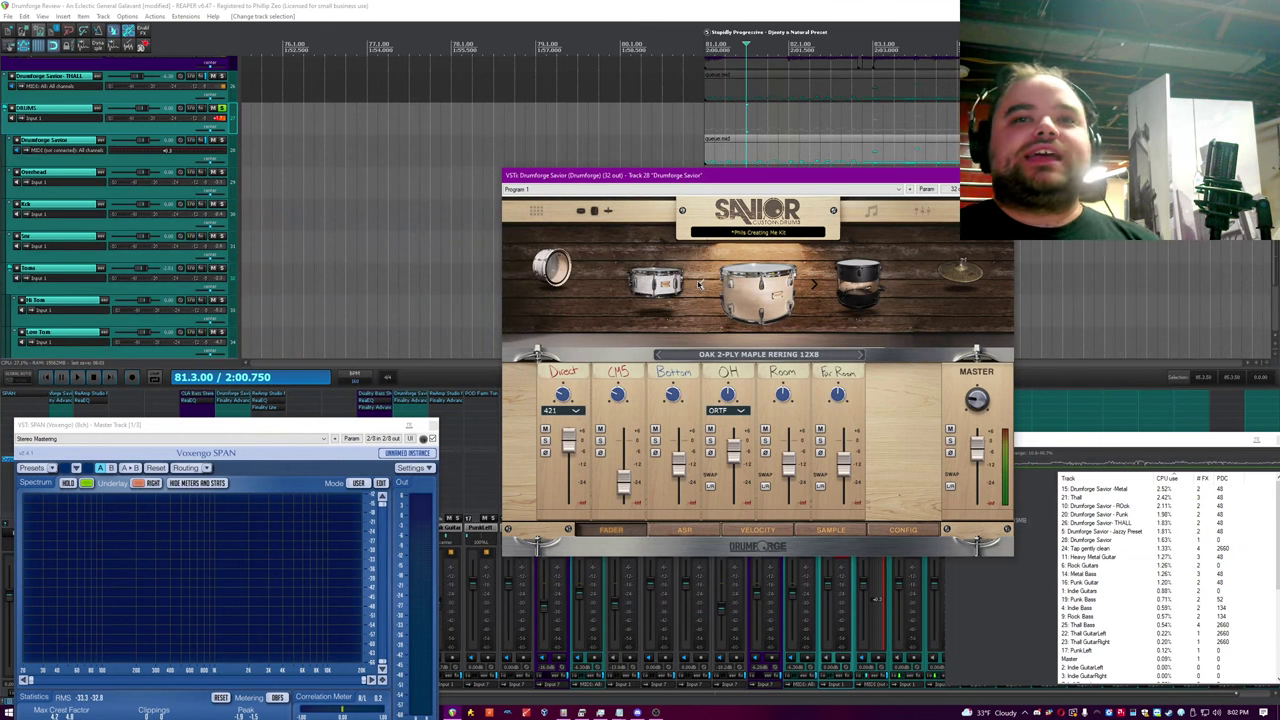
Step: Check the system's memory usage in Task Manager, minimize it and reposition the Drumforge Savior window
left_click(619, 712)
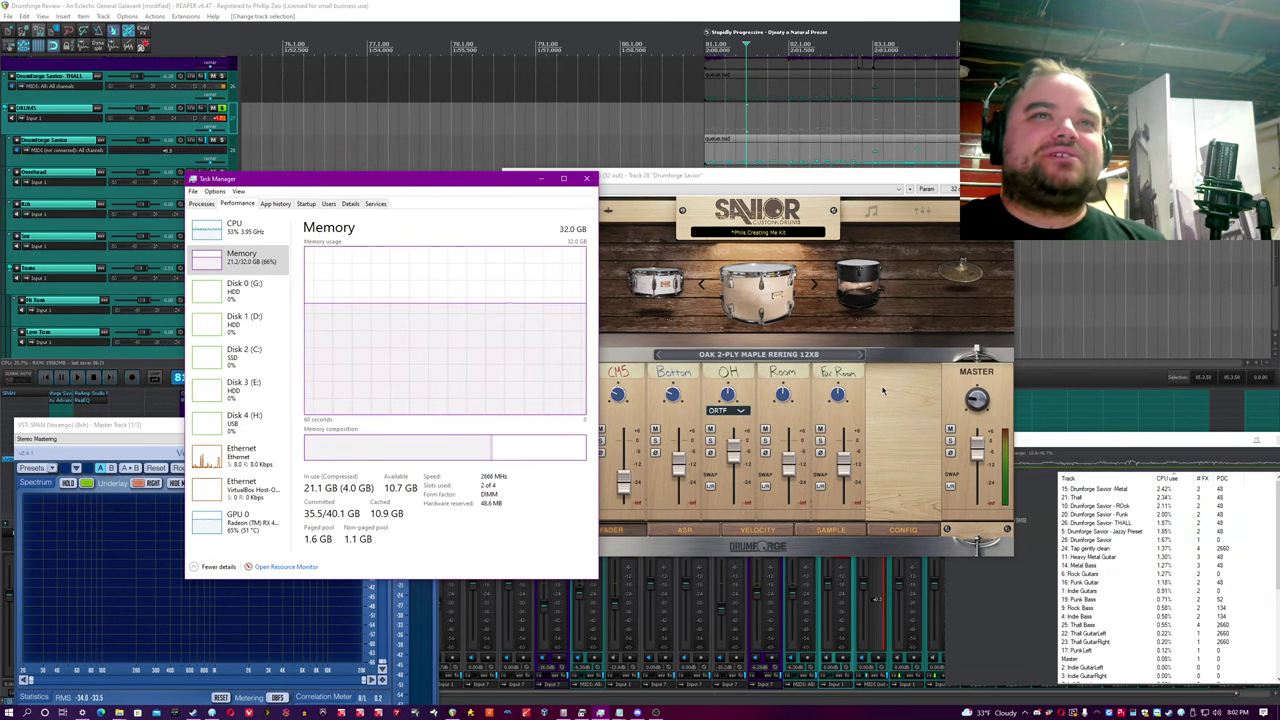
left_click(542, 180)
mouse_move(651, 181)
left_mouse_down()
mouse_move(663, 186)
mouse_move(664, 172)
left_mouse_up()
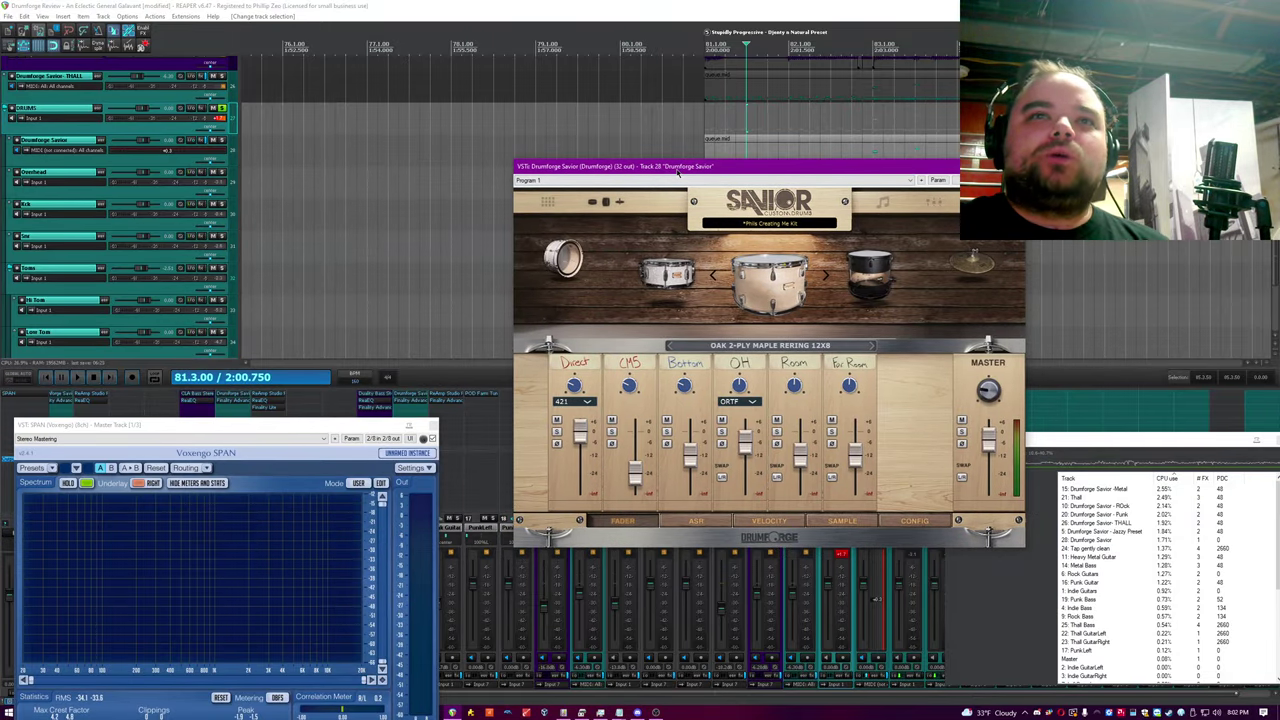
Step: Save the project and toggle the left/right swap on the OH channel of the Oak 2-Ply Maple Rering 12x8 tom
left_click(41, 31)
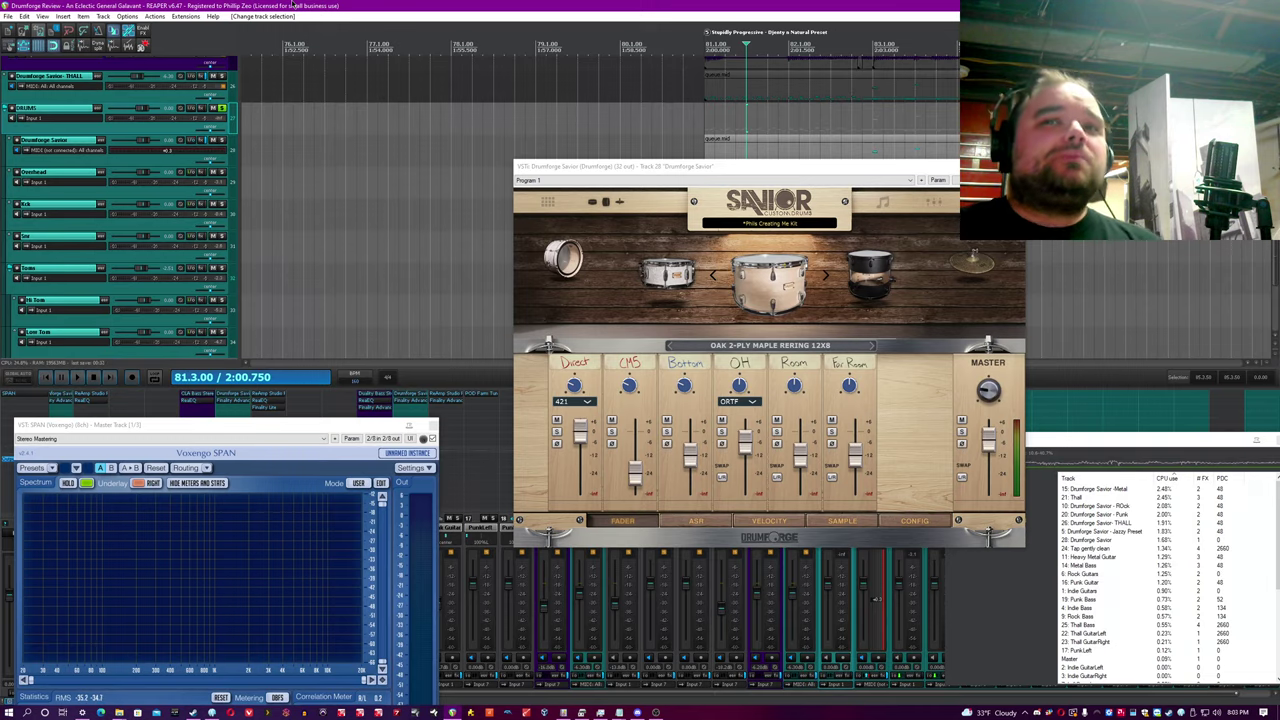
left_click(732, 381)
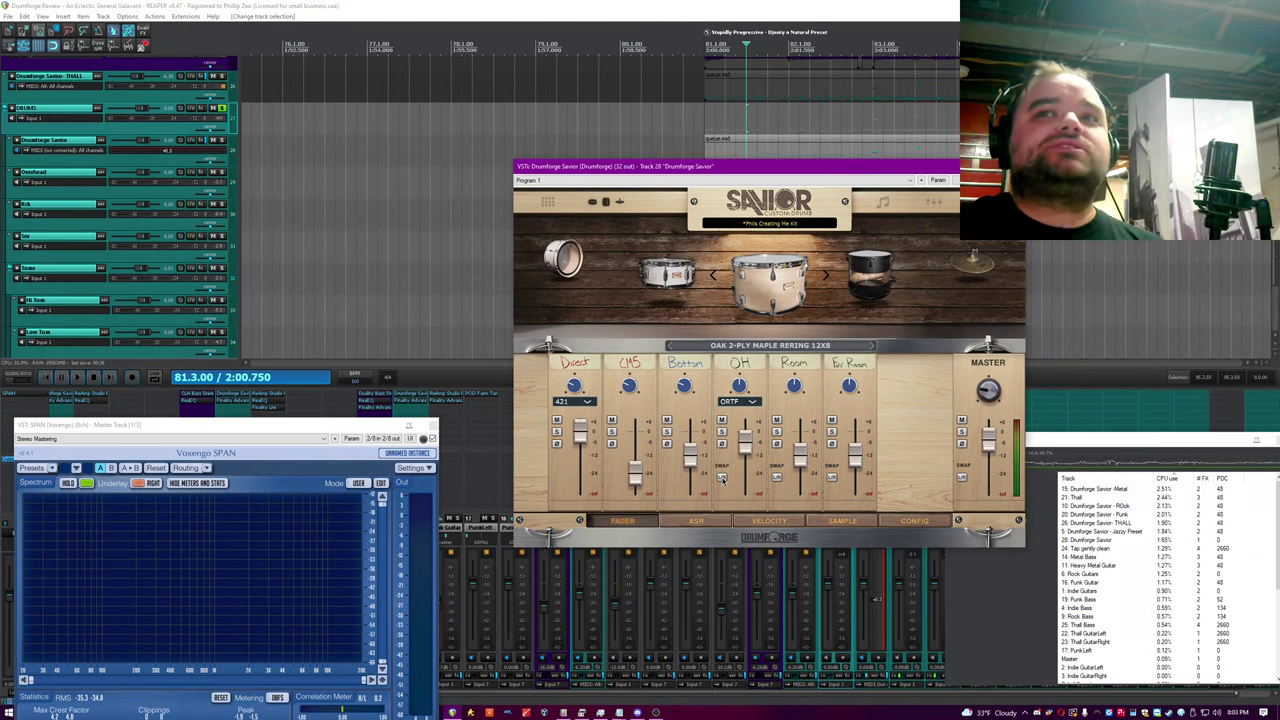
left_click(721, 478)
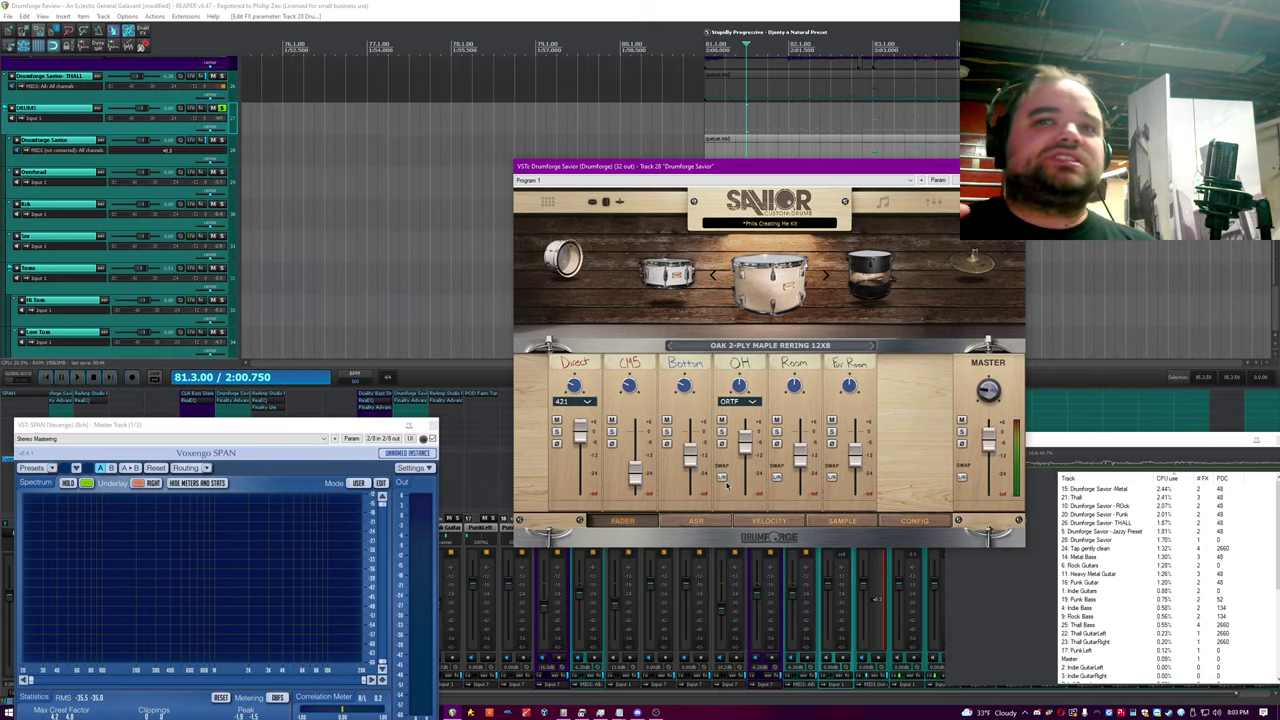
Step: Step through the TRX Dark Hihat 14" and the crash cymbals to the TRX Limited Crash Ride 23"
left_click(866, 278)
left_click(866, 278)
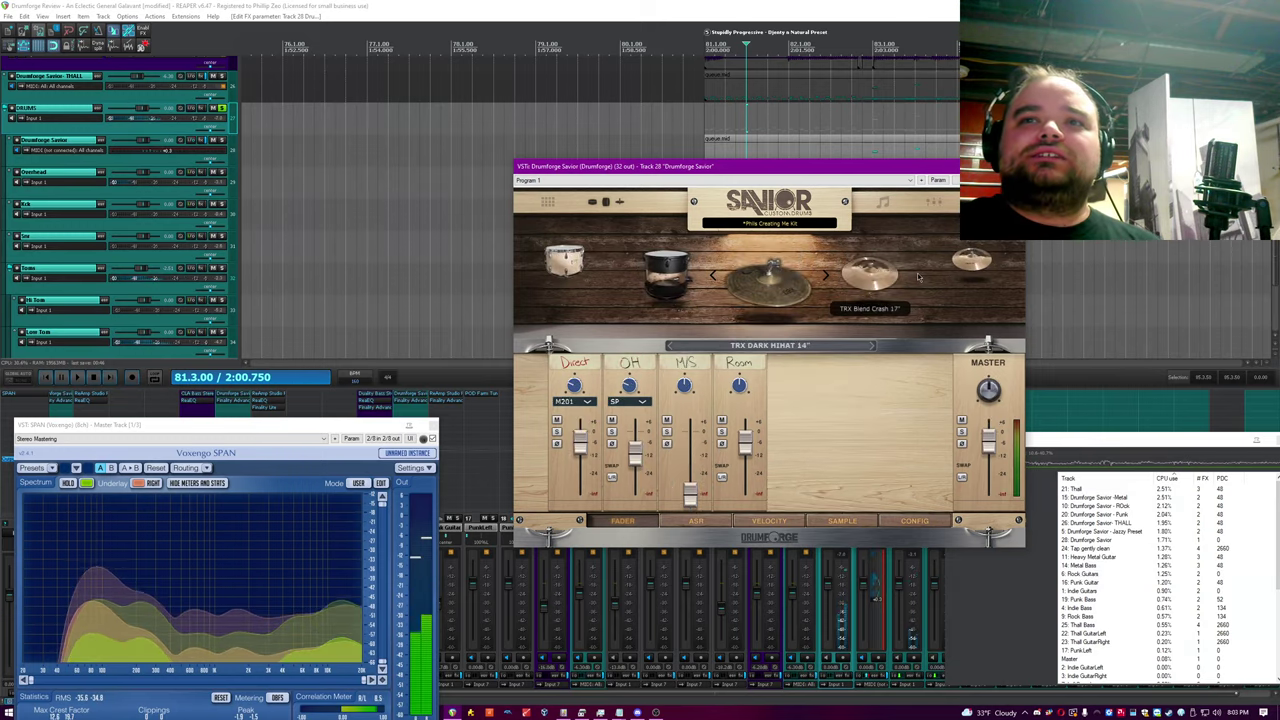
left_click(870, 276)
left_click(936, 276)
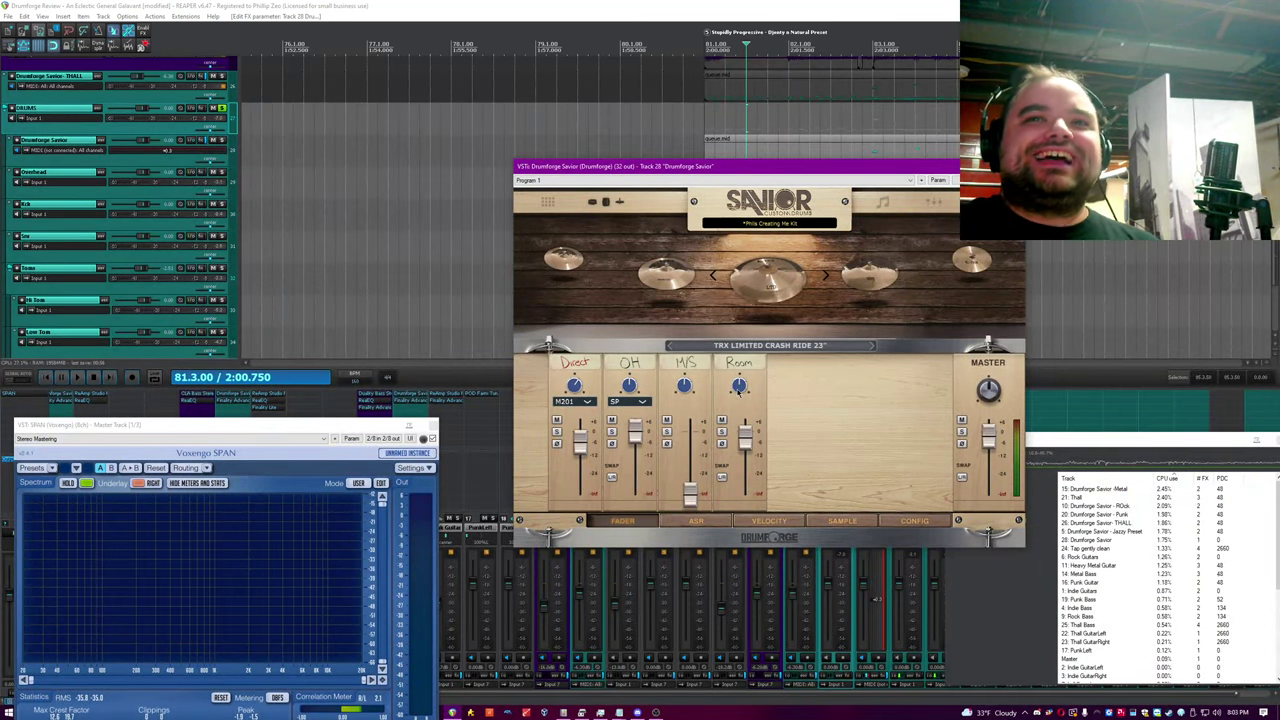
Step: Toggle the left/right swap on and off for the crash ride's OH and Room channels
left_click(612, 478)
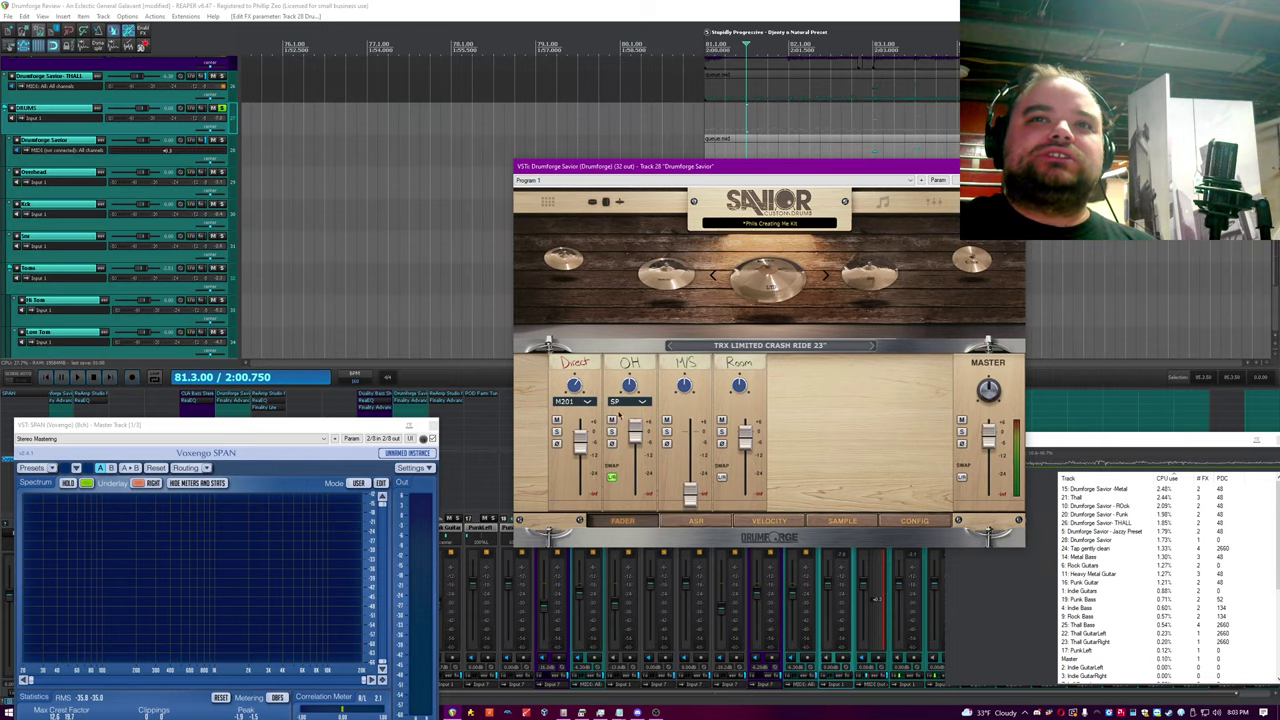
left_click(723, 479)
left_click(723, 479)
left_click(612, 478)
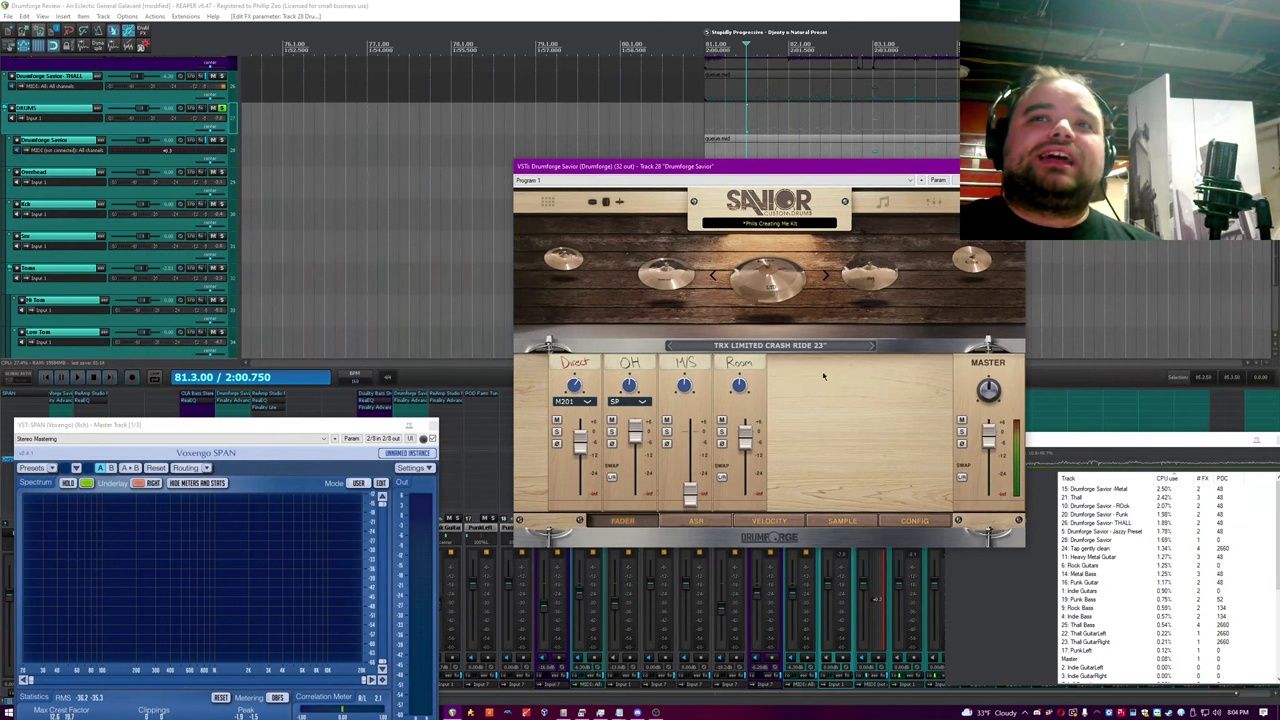
Step: Show the TRX Bright Bell Ride 22", switch to the kit overview and collapse the expanded drum library categories
left_click(870, 278)
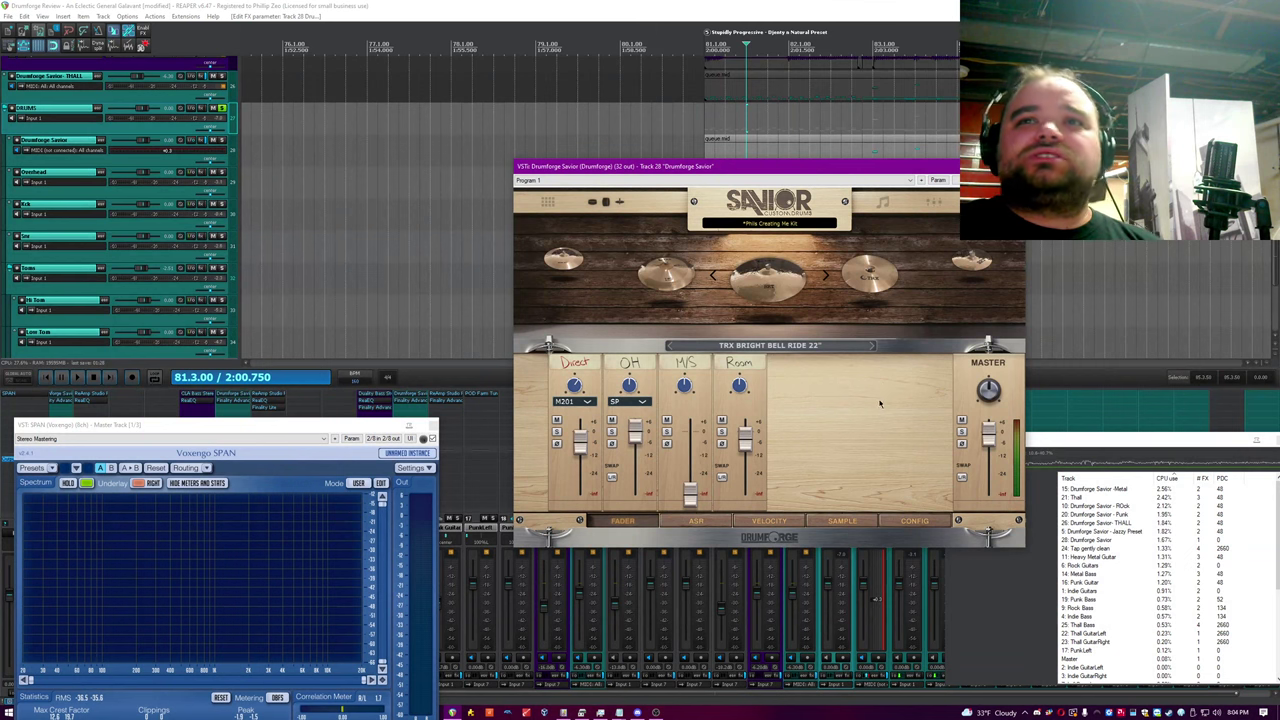
left_click(547, 201)
scroll(590, 400, "down", 4)
left_click(610, 448)
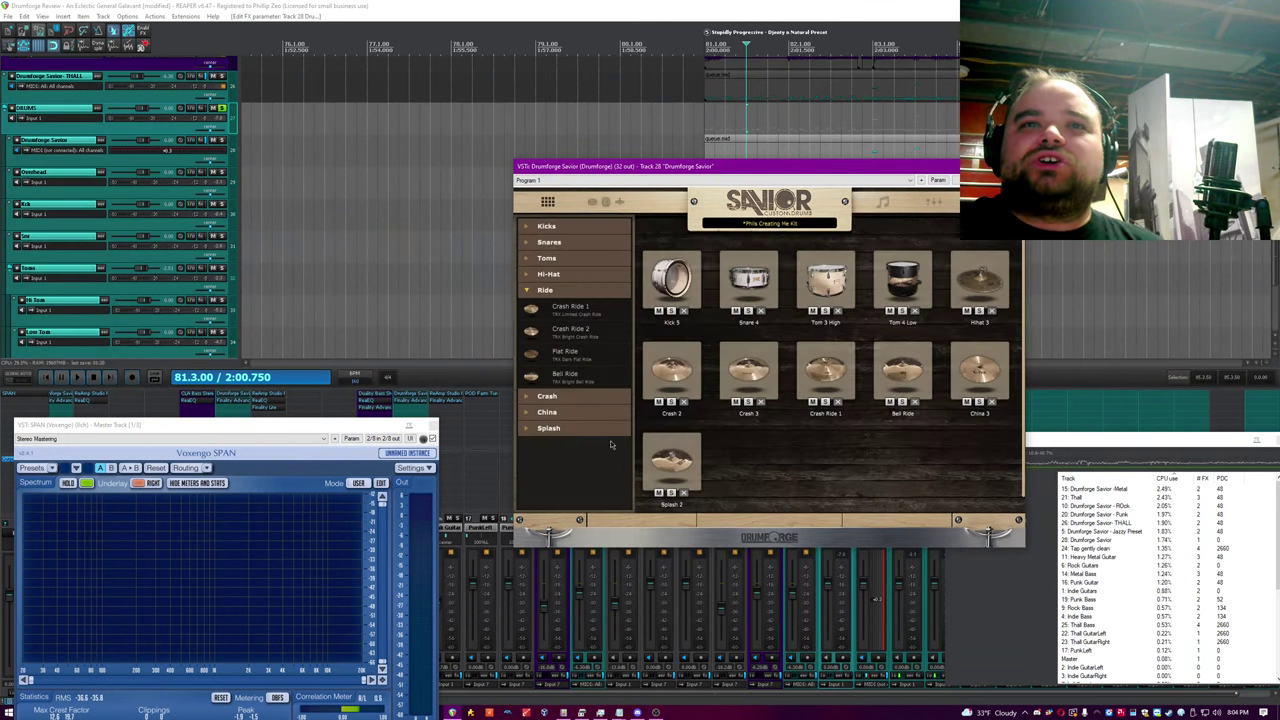
left_click(596, 427)
left_click(576, 340)
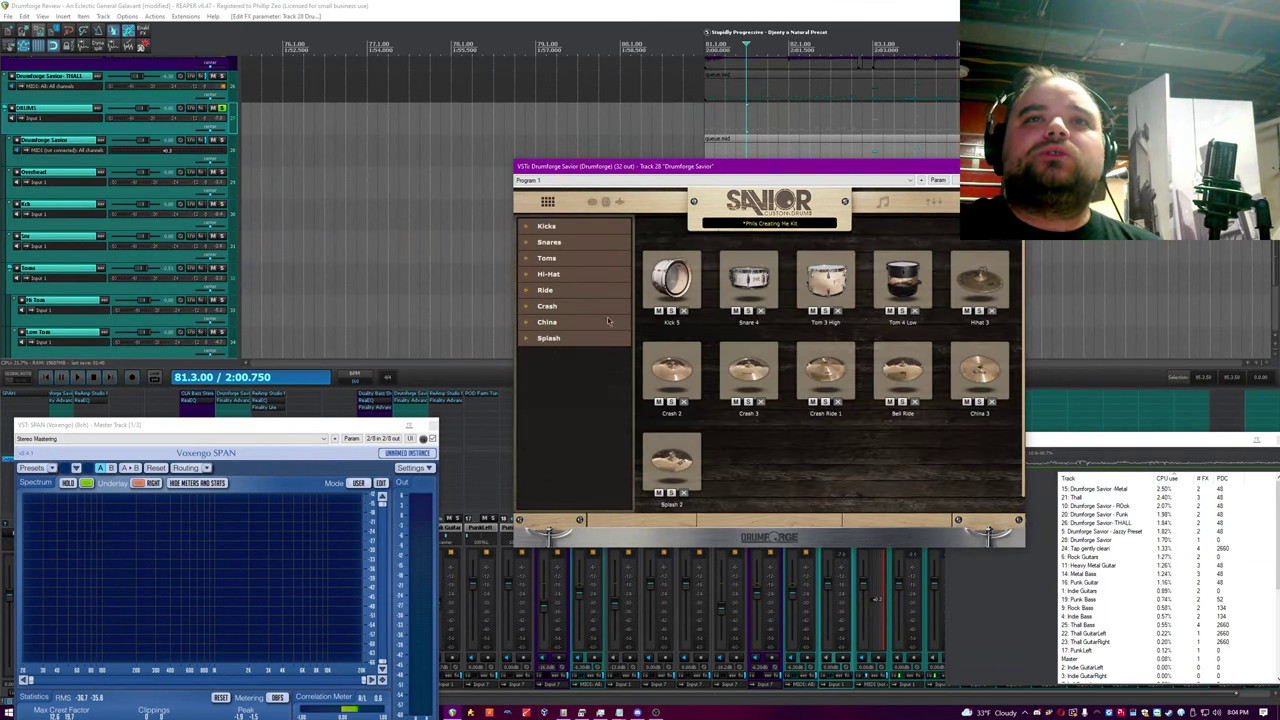
Step: Look through the mixer, groove browser and kit piece editor again, and return to the kit overview
left_click(934, 202)
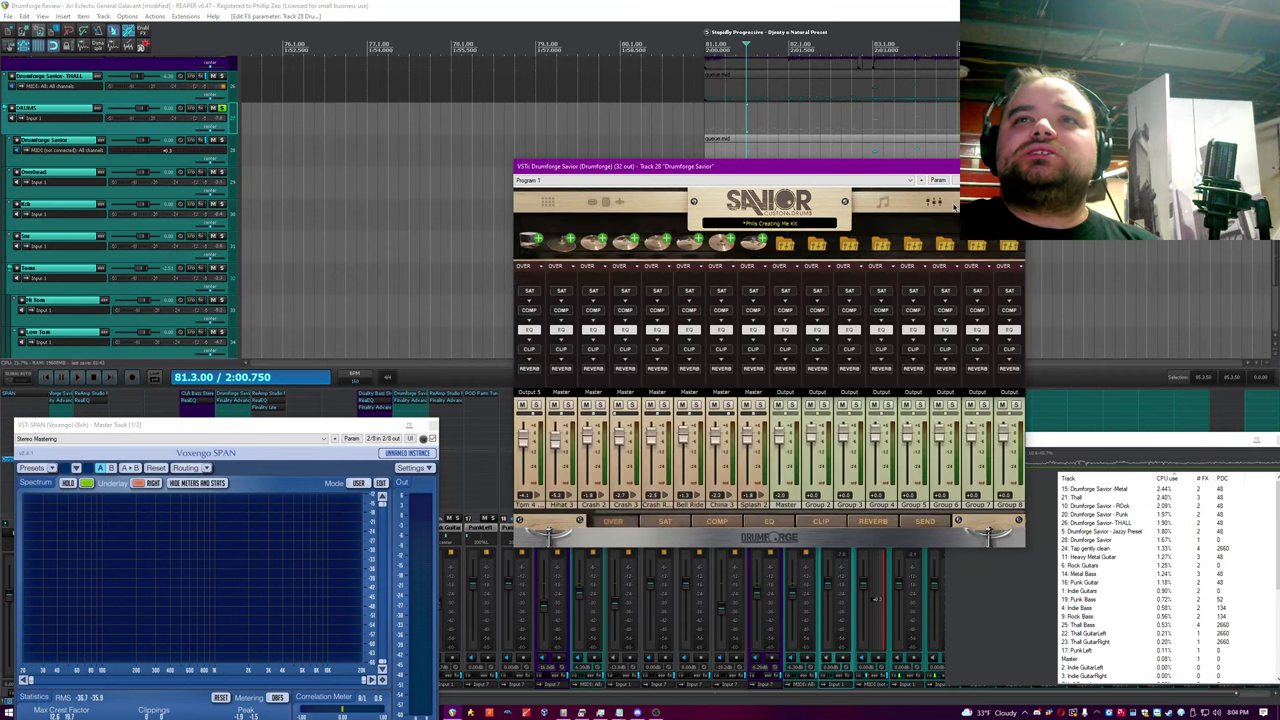
left_click(883, 202)
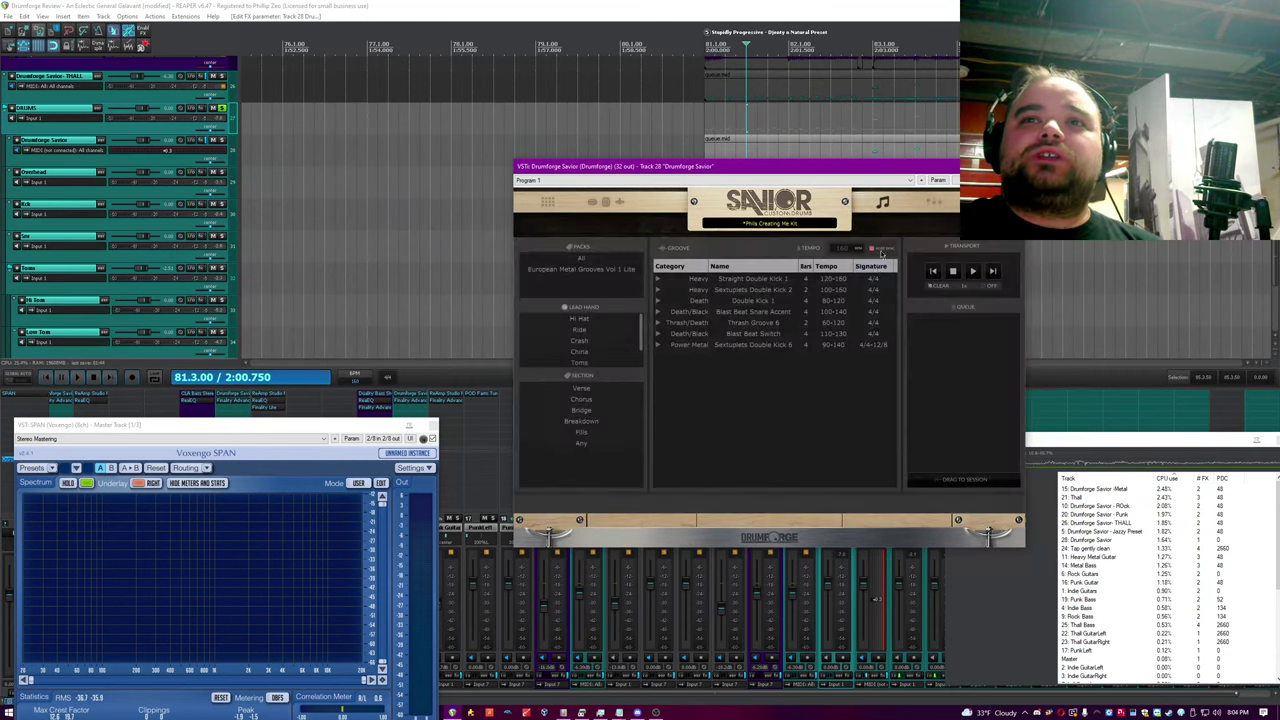
left_click(605, 202)
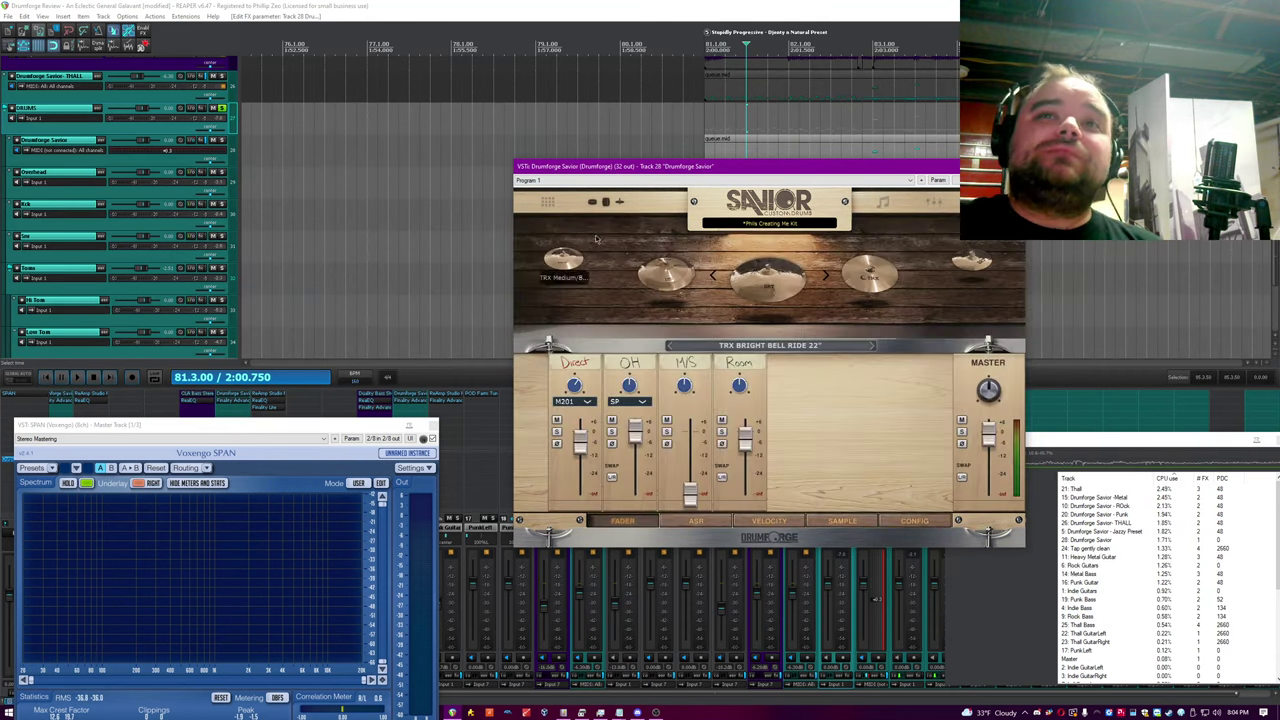
left_click(553, 203)
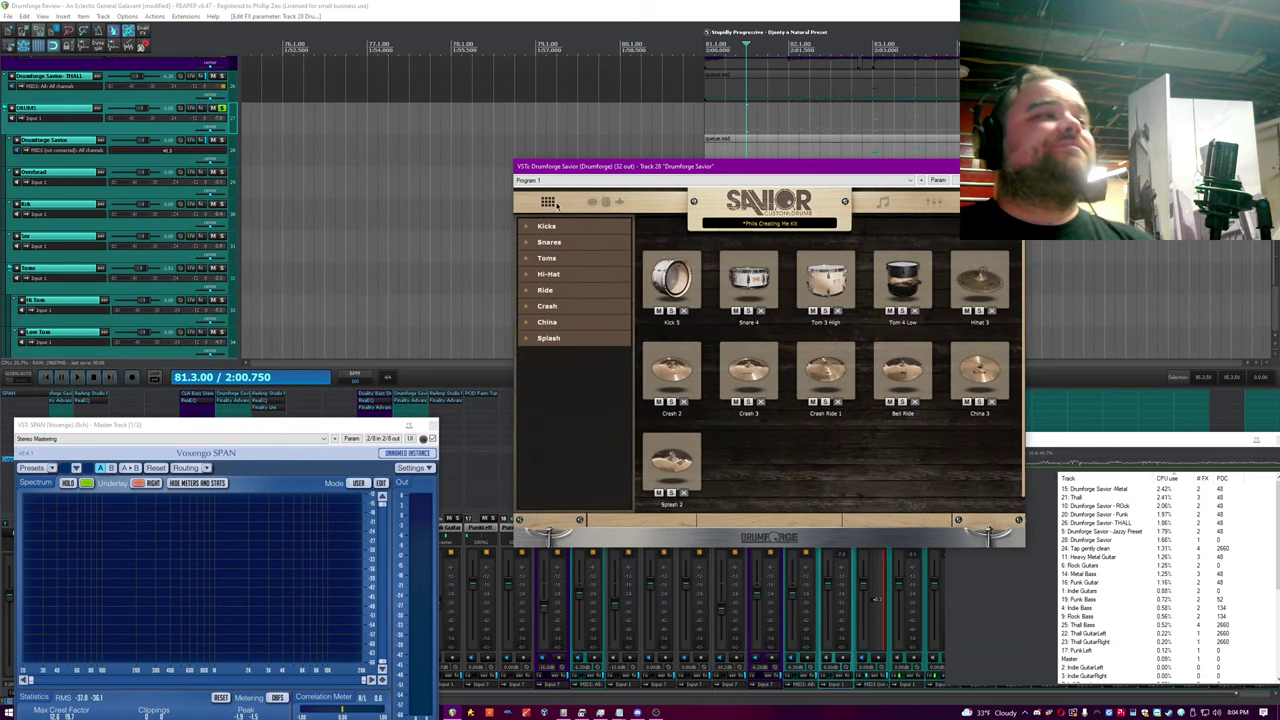